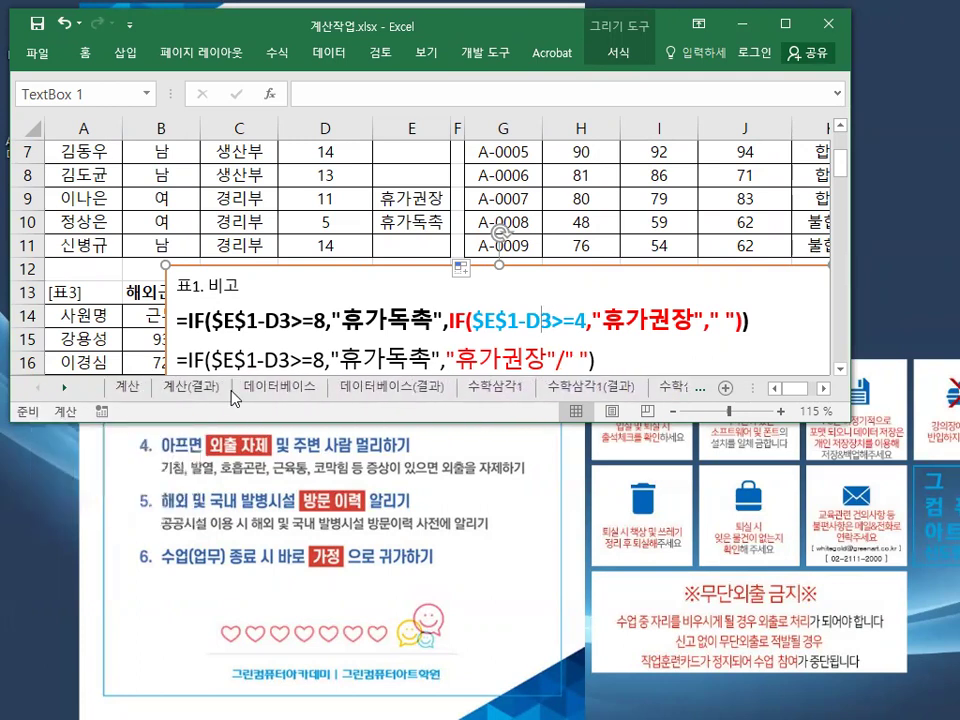
# Open the 데이터베이스 sheet and paste the copied page label 교재78페이지 into cell E1 above the 공연 예매 현황 table.
pyautogui.click(282, 393)
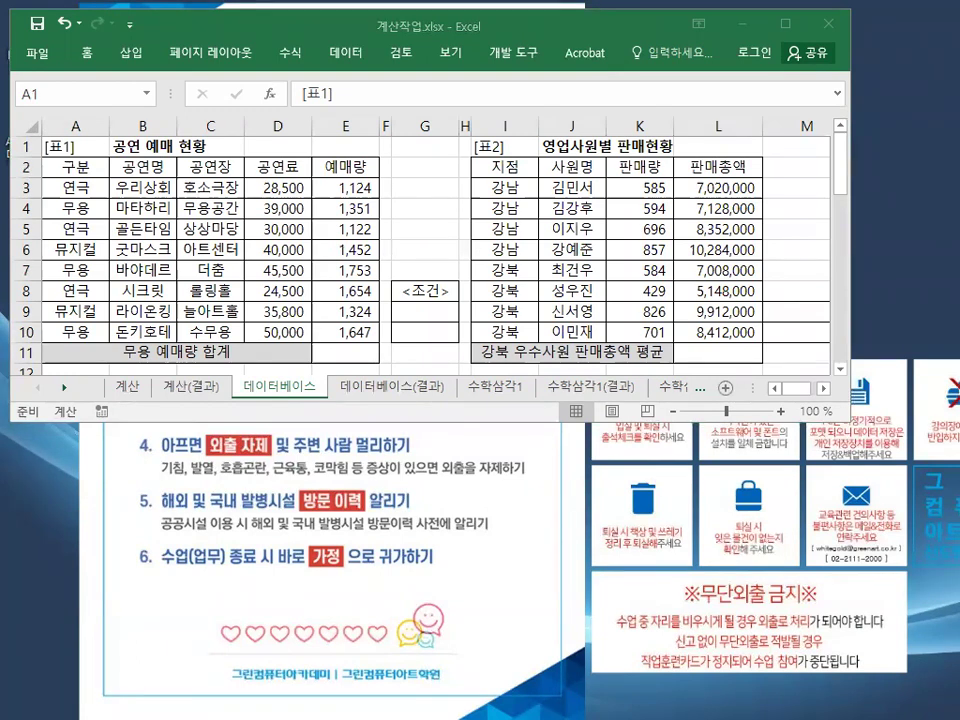
pyautogui.hotkey('ctrl', 'c')
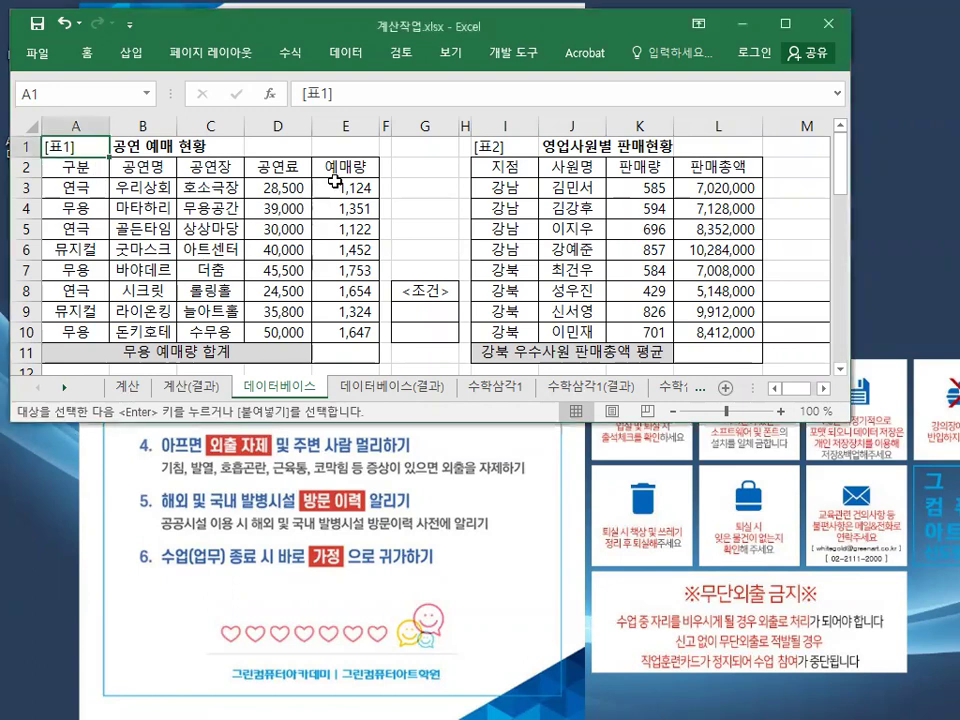
pyautogui.click(344, 149)
pyautogui.hotkey('ctrl', 'v')
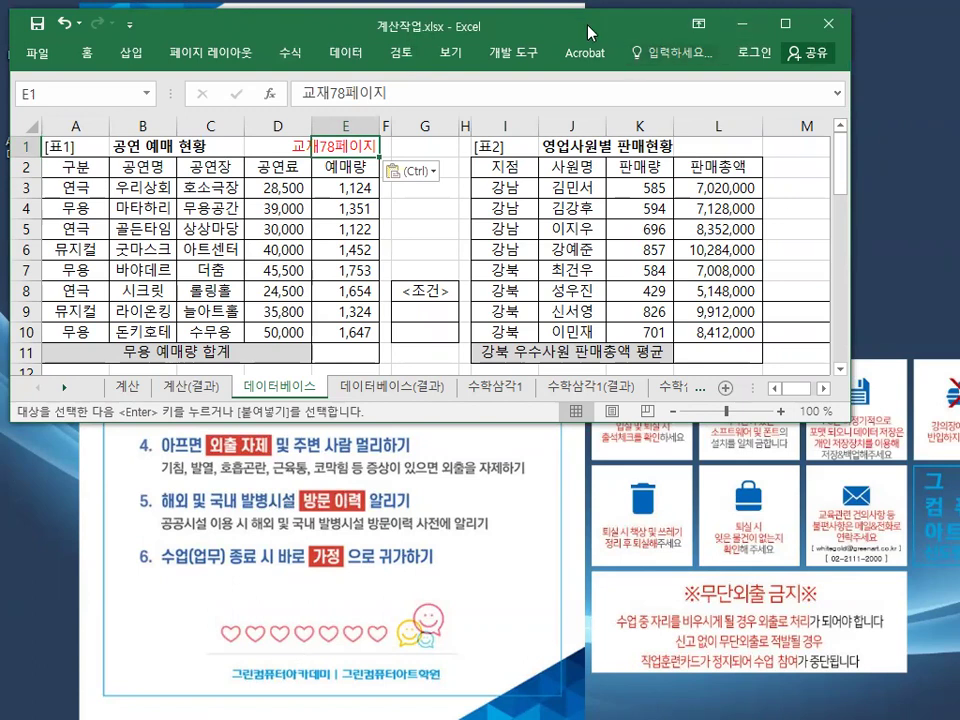
pyautogui.moveTo(590, 32); pyautogui.dragTo(589, 36)
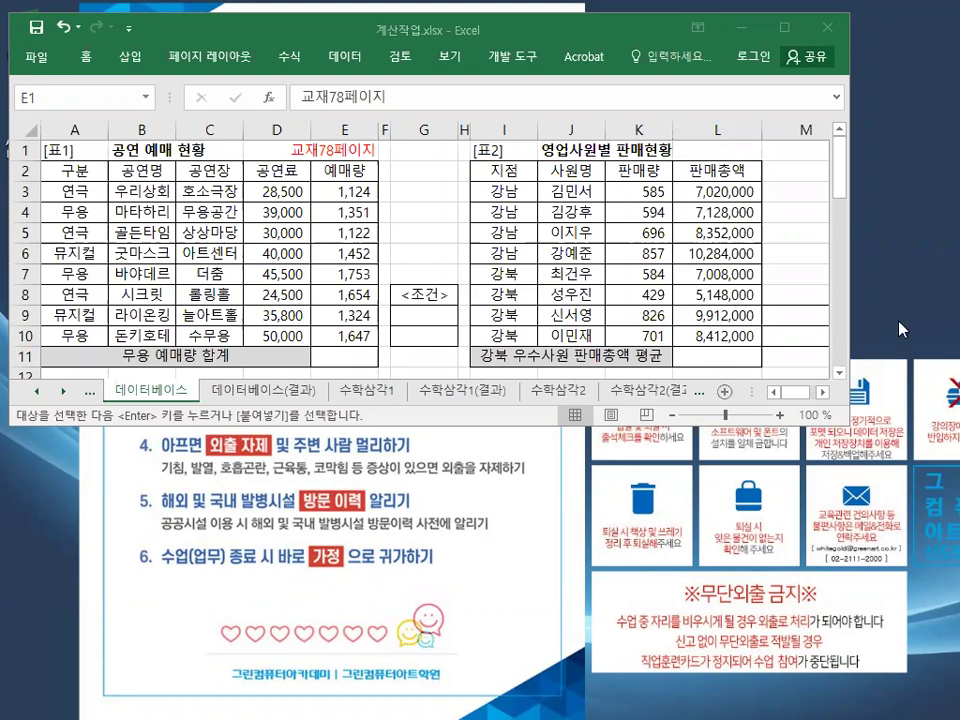
pyautogui.hotkey('ctrl', 'v')
# Review the 정보통신과 average formulas in D11 and D12 and the condition cell E10 on the 수학삼각2 sheet.
pyautogui.click(540, 398)
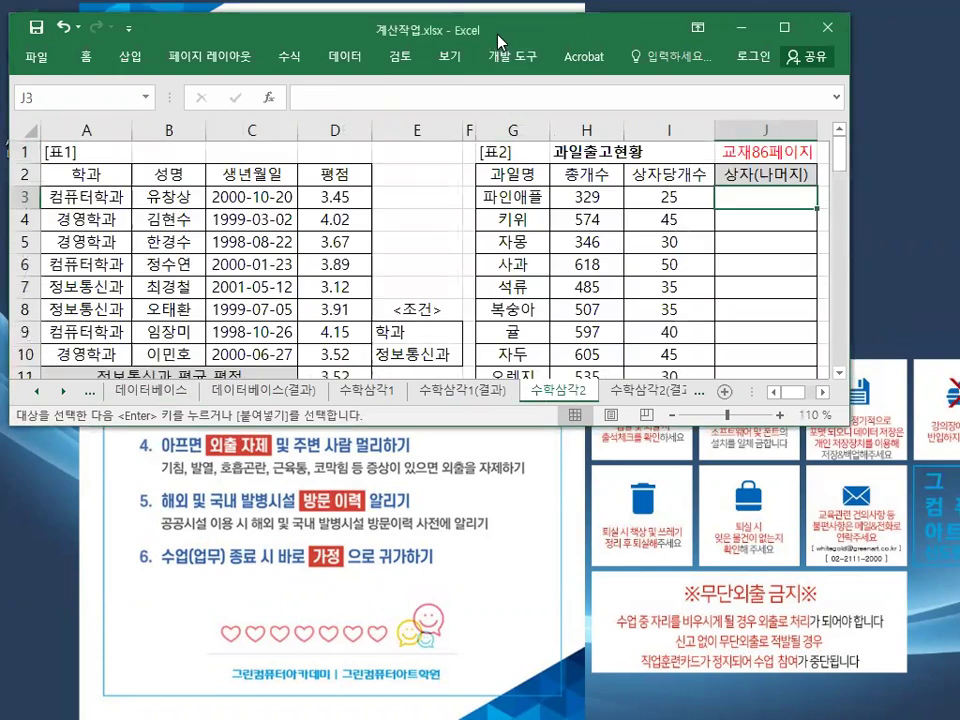
pyautogui.doubleClick(373, 26)
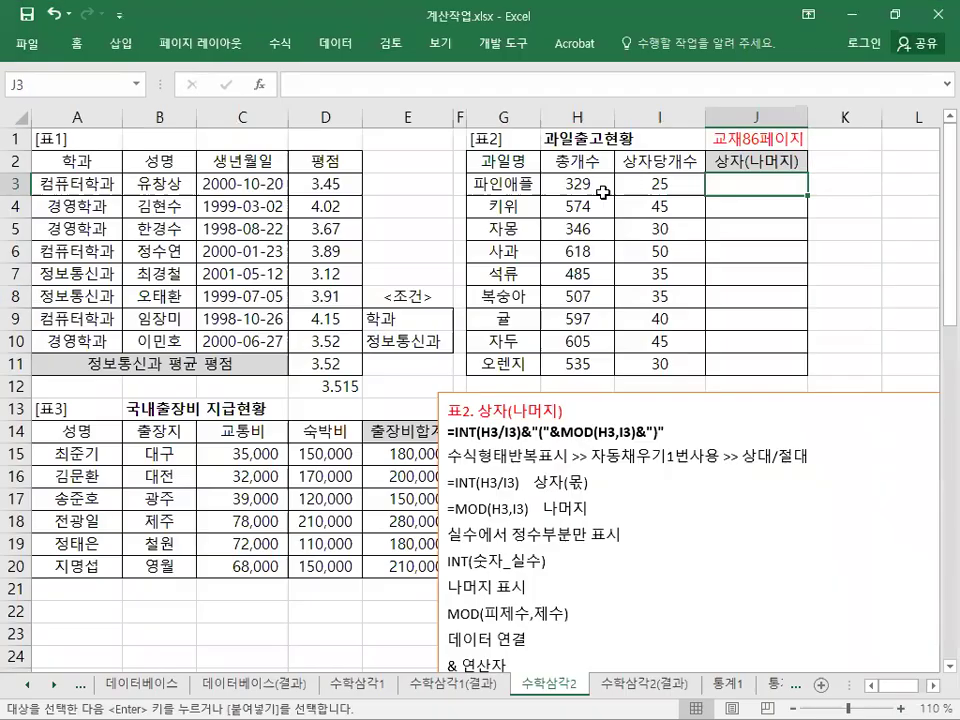
pyautogui.click(344, 370)
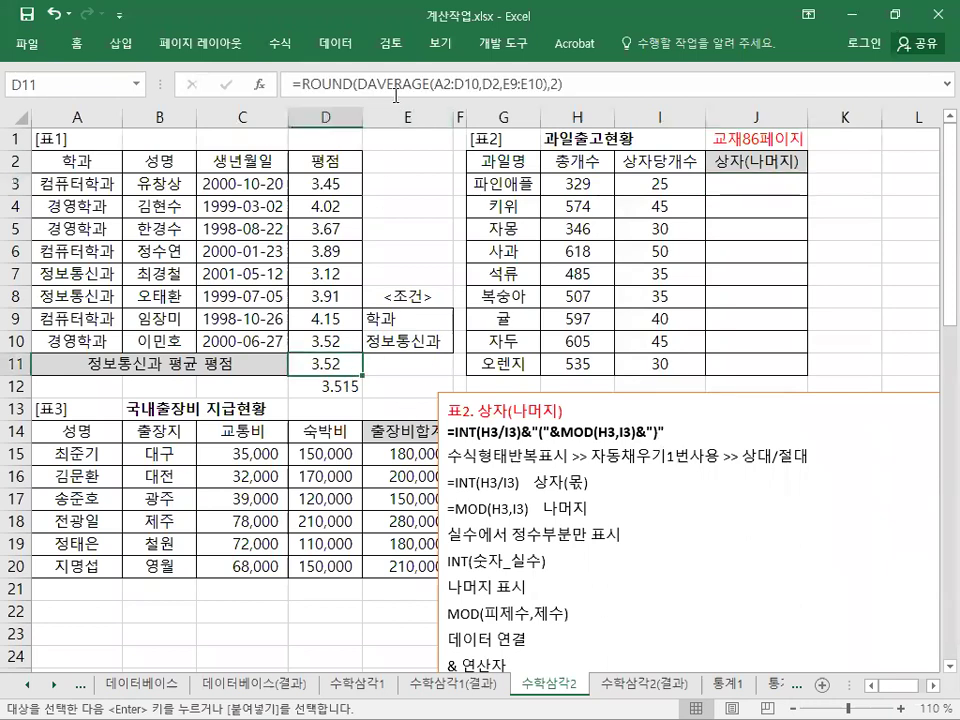
pyautogui.click(352, 384)
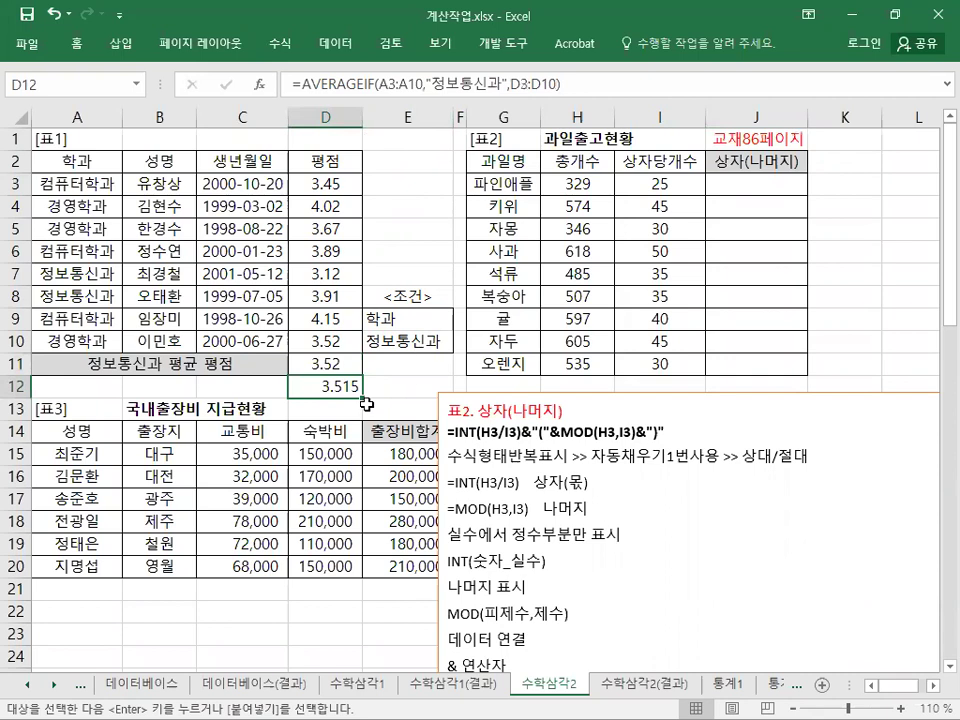
pyautogui.click(396, 338)
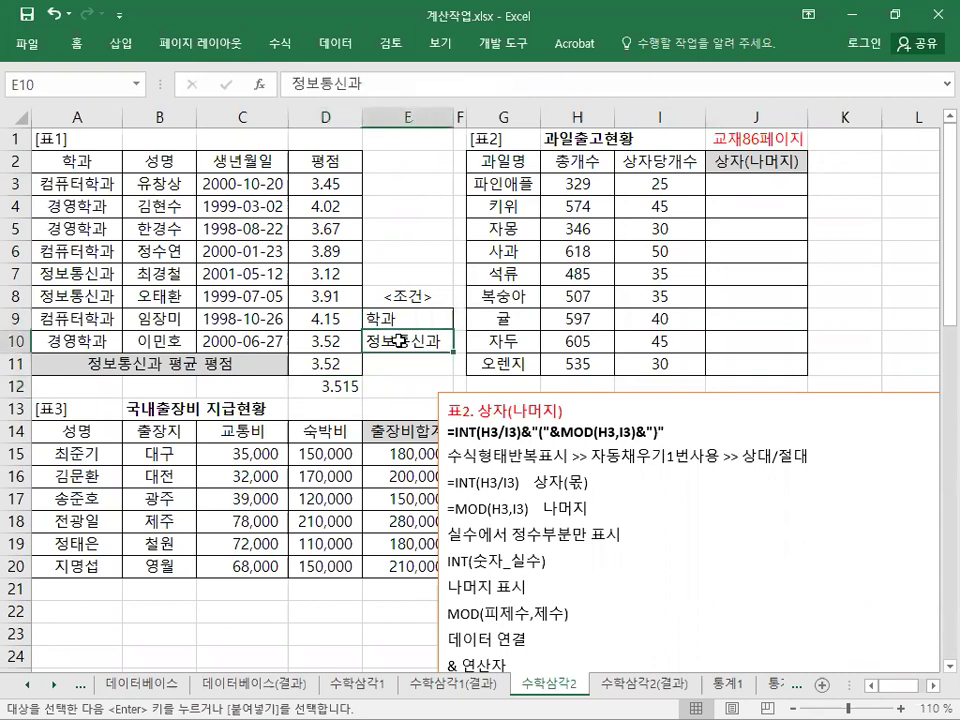
# Return to the 데이터베이스 sheet, enlarge it to 115%, and select the 무용 예매량 합계 result cell E11.
pyautogui.click(137, 688)
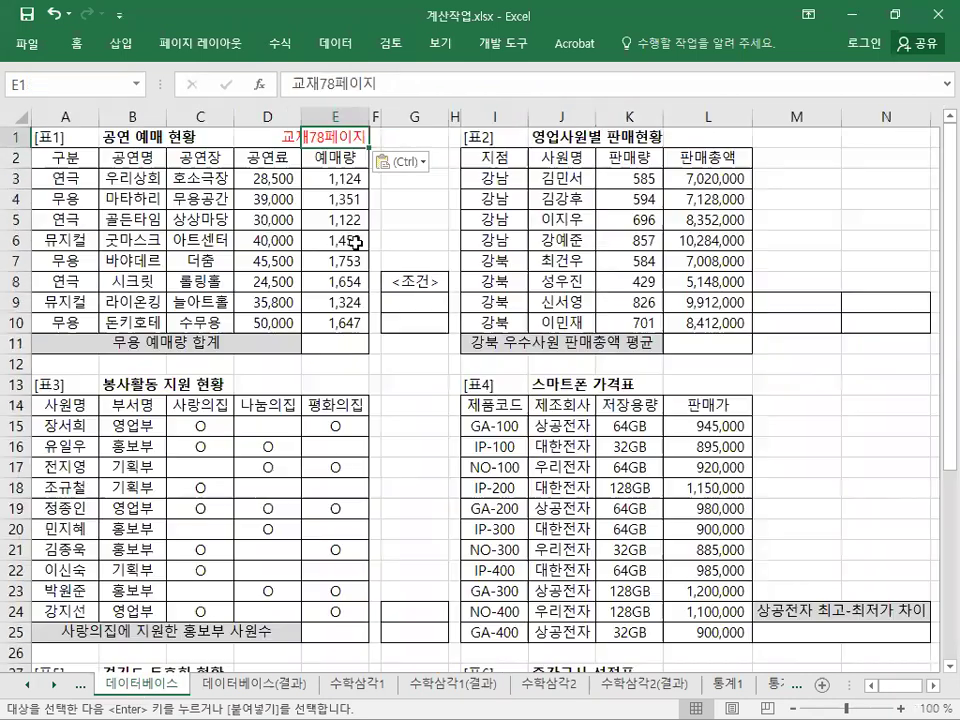
pyautogui.keyDown('ctrl'); pyautogui.scroll(1, 387, 487); pyautogui.keyUp('ctrl')
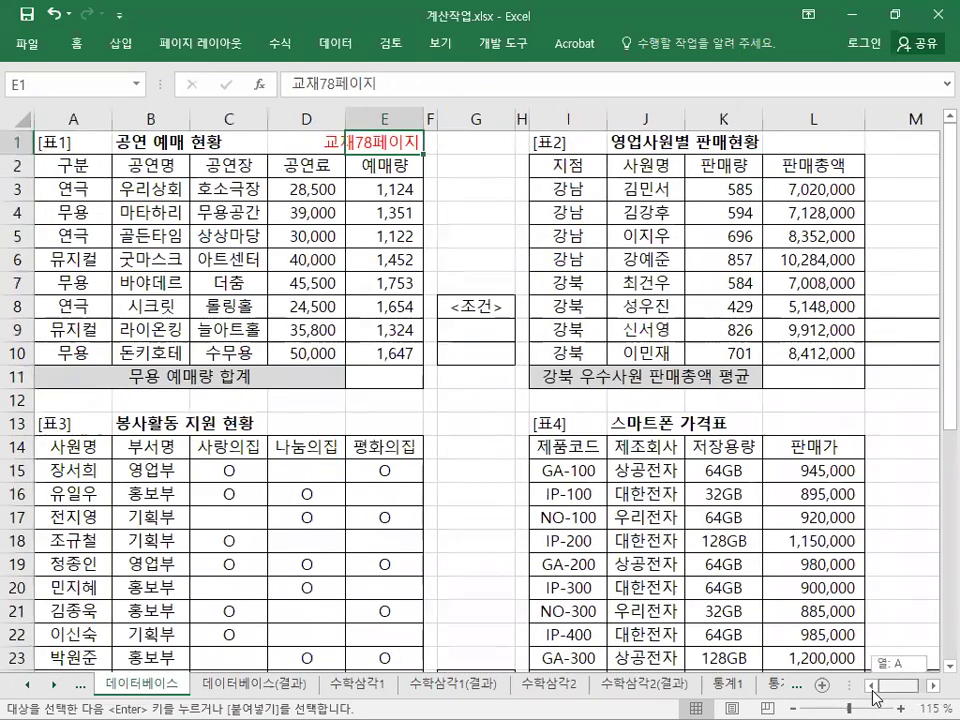
pyautogui.hscroll(-1, 405, 450)
pyautogui.click(388, 377)
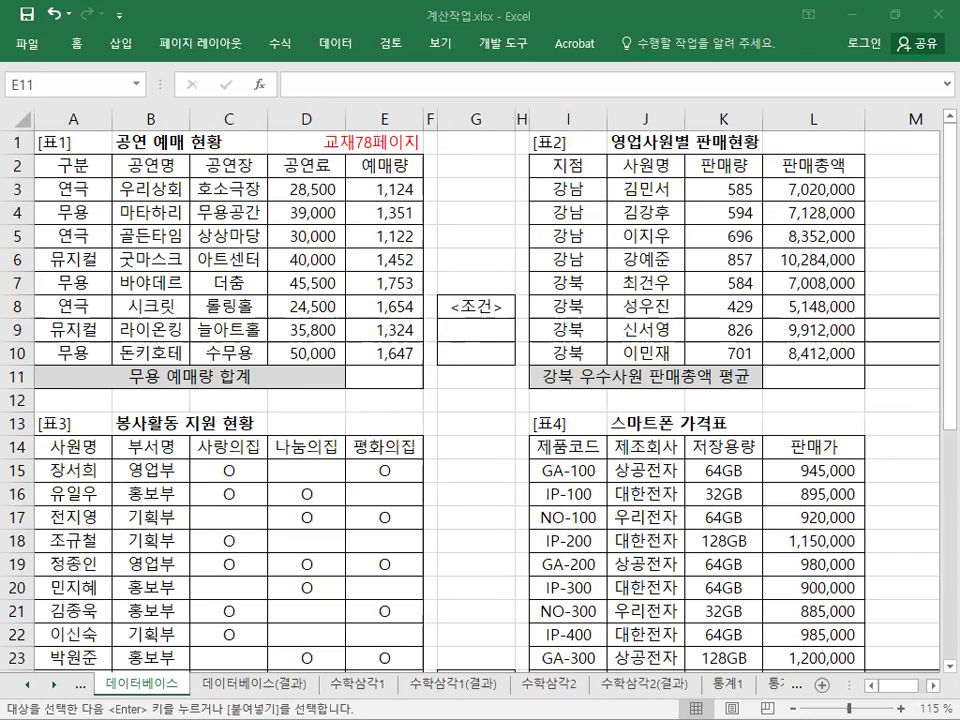
pyautogui.press('Escape')
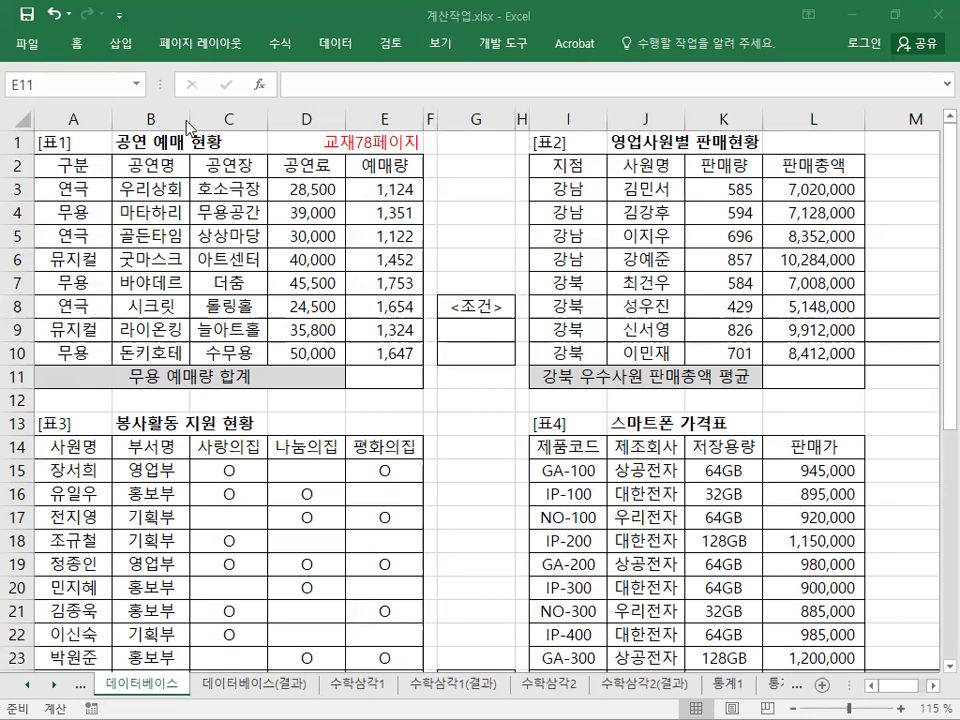
# Insert a text box around row 12 beside column E and paste the 표1 무용 예매량 합계 DSUM notes into it.
pyautogui.click(130, 44)
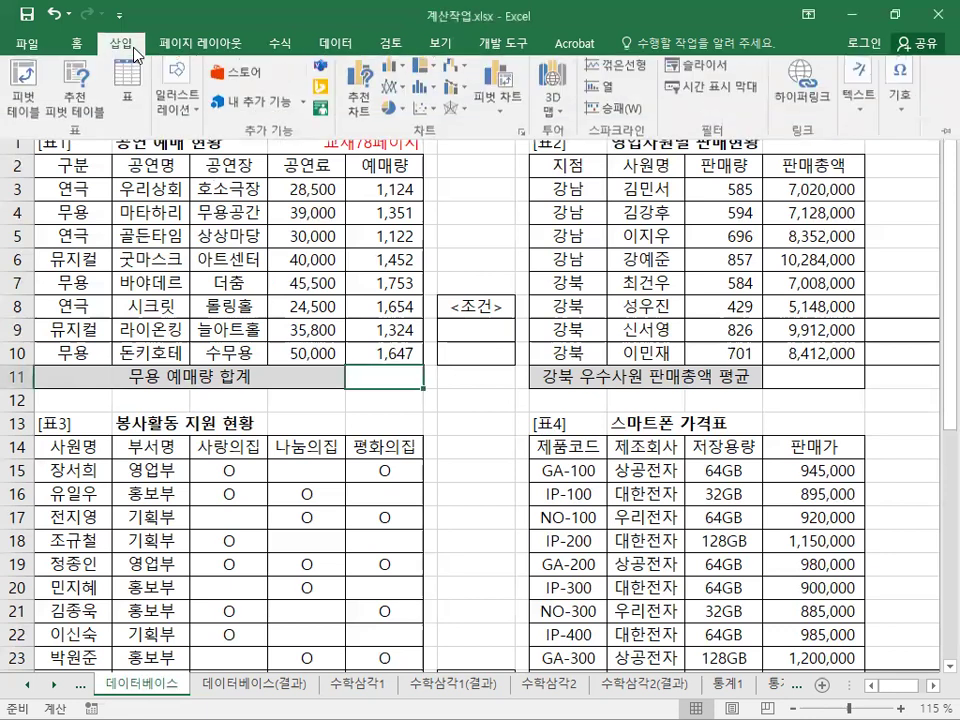
pyautogui.click(858, 98)
pyautogui.click(767, 165)
pyautogui.click(446, 391)
pyautogui.hotkey('ctrl', 'v')
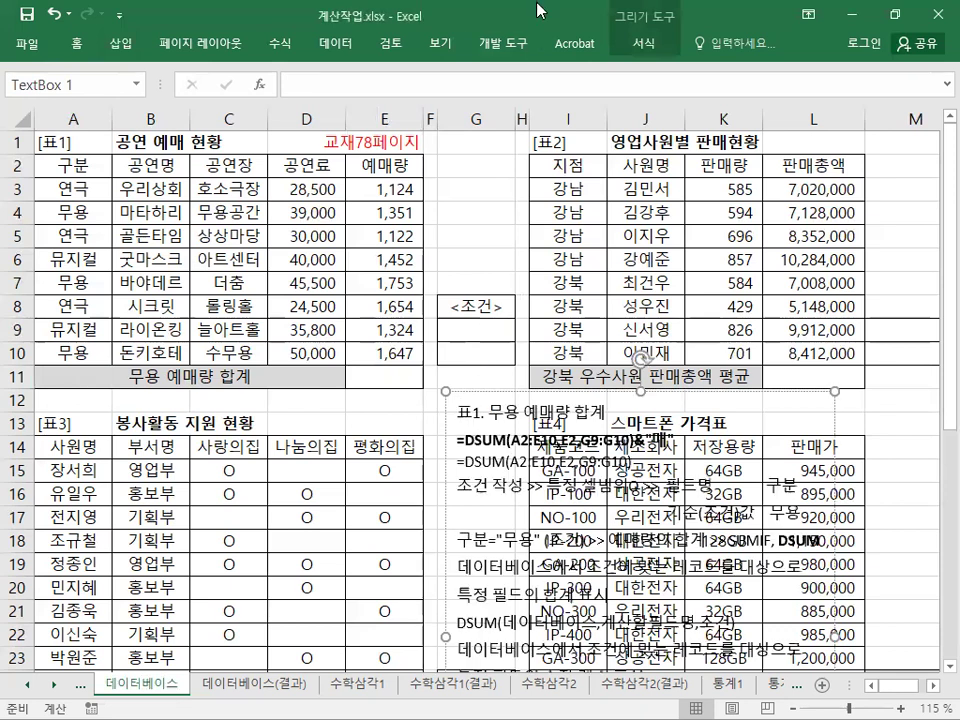
pyautogui.click(578, 44)
pyautogui.click(519, 489)
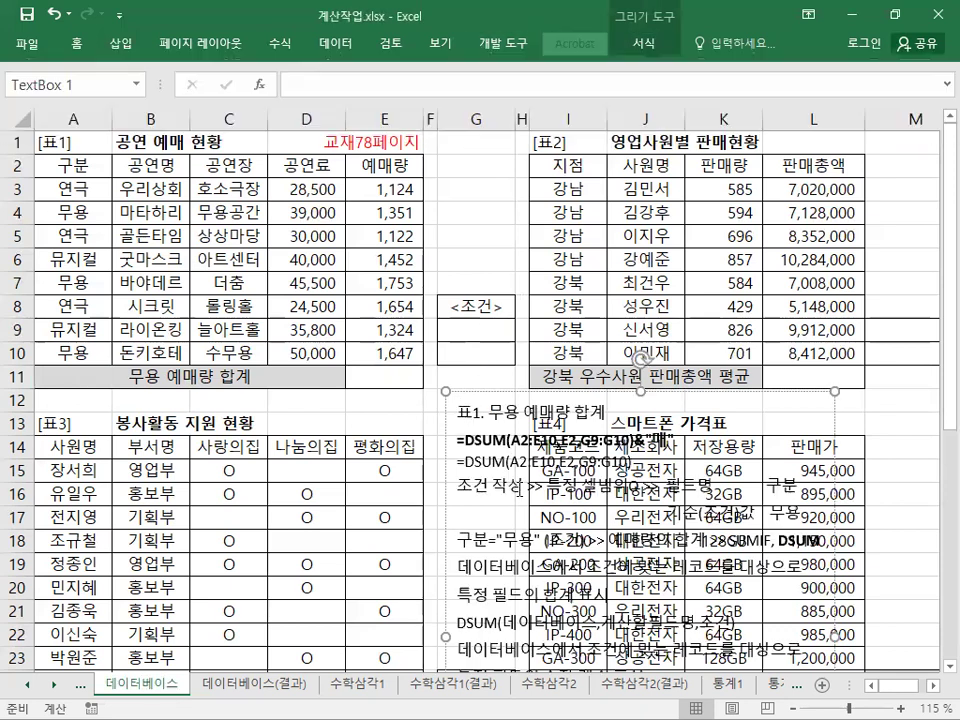
pyautogui.scroll(-3, 519, 489)
pyautogui.scroll(-2, 467, 527)
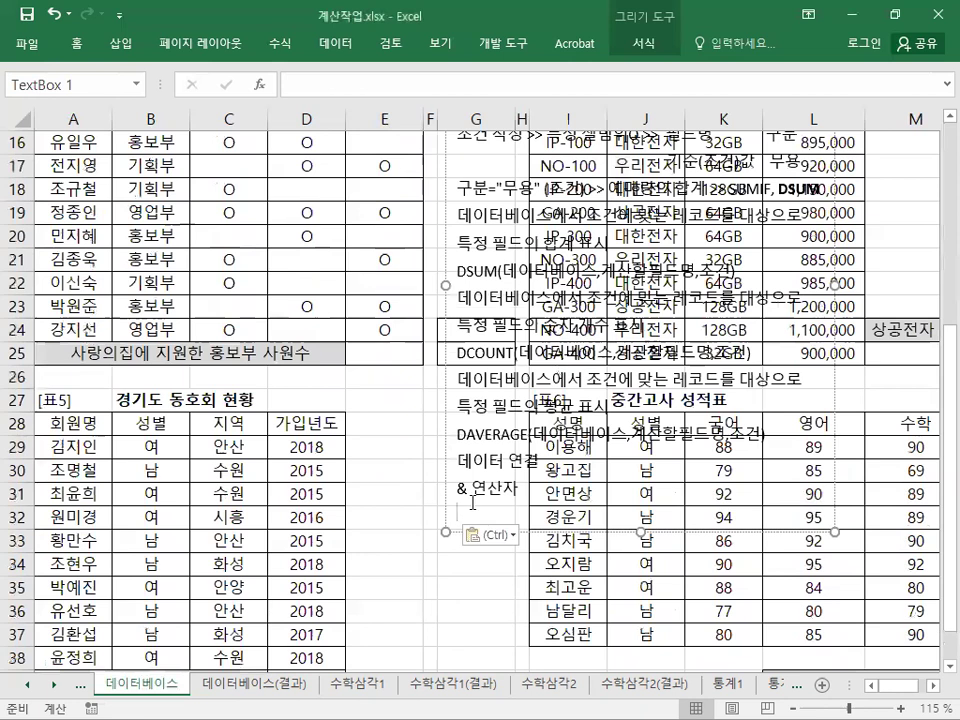
pyautogui.click(490, 535)
pyautogui.click(499, 588)
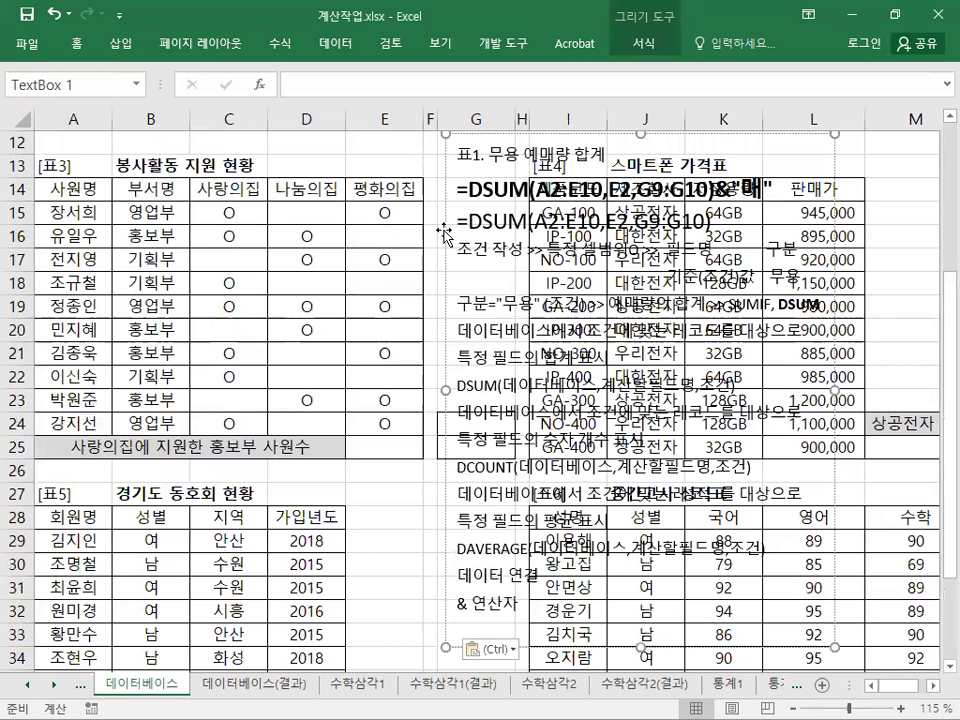
# Give the notes text box the white-fill, orange-outline shape style and move it up over the 영업사원별 판매현황 table.
pyautogui.click(630, 42)
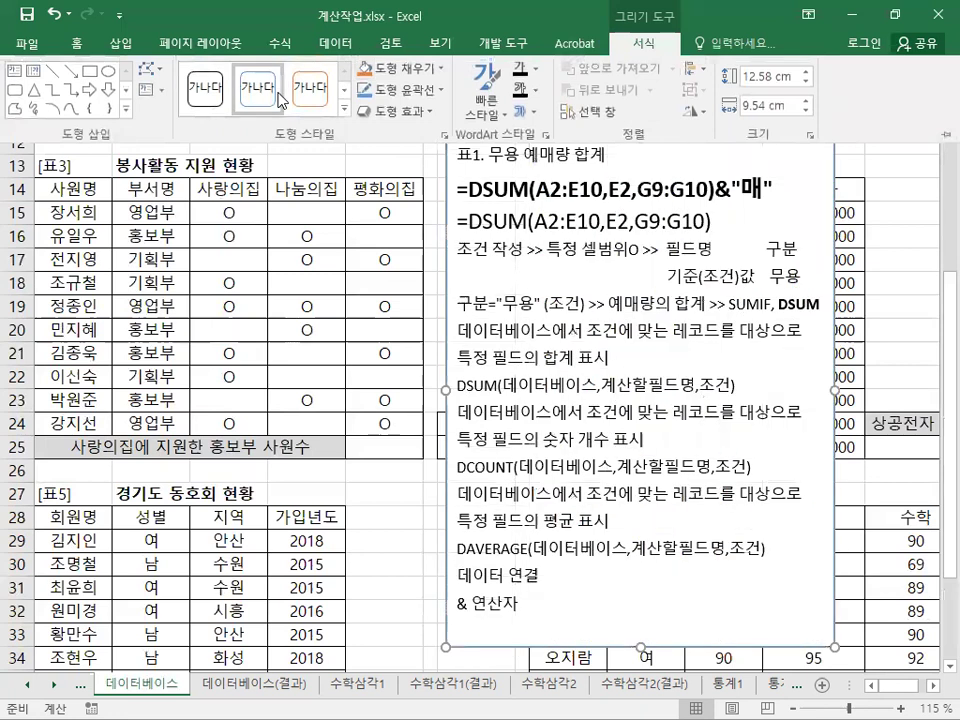
pyautogui.click(510, 197)
pyautogui.rightClick(512, 200)
pyautogui.press('Escape')
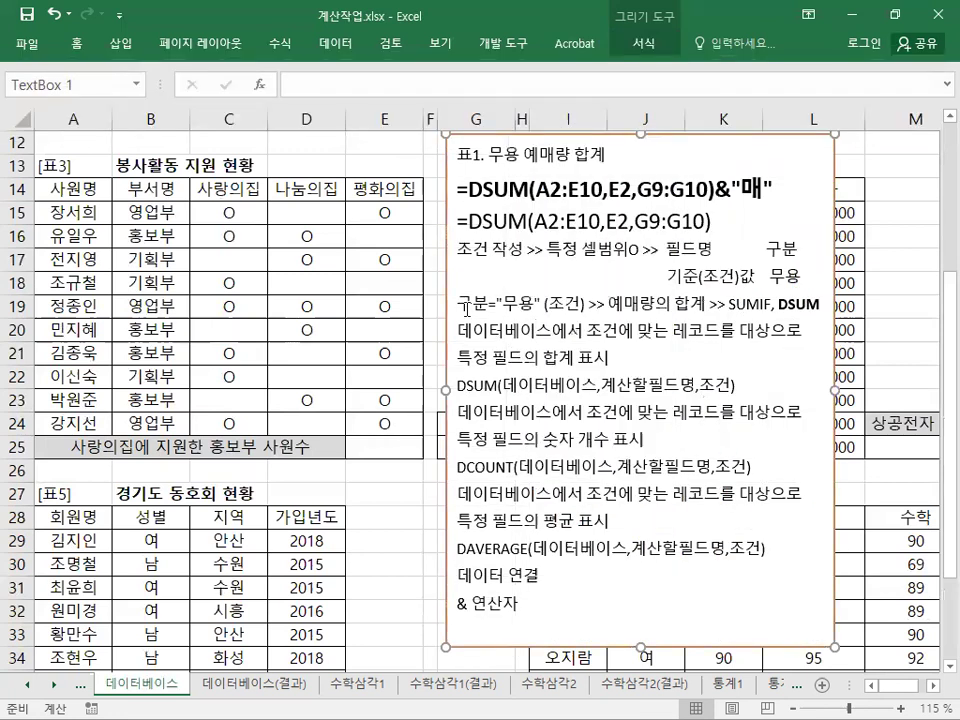
pyautogui.scroll(4, 424, 323)
pyautogui.moveTo(466, 505); pyautogui.dragTo(553, 272)
# Examine the notes line covering the 구분="무용" condition, the 예매량 sum and the DSUM function.
pyautogui.moveTo(545, 328); pyautogui.dragTo(727, 343)
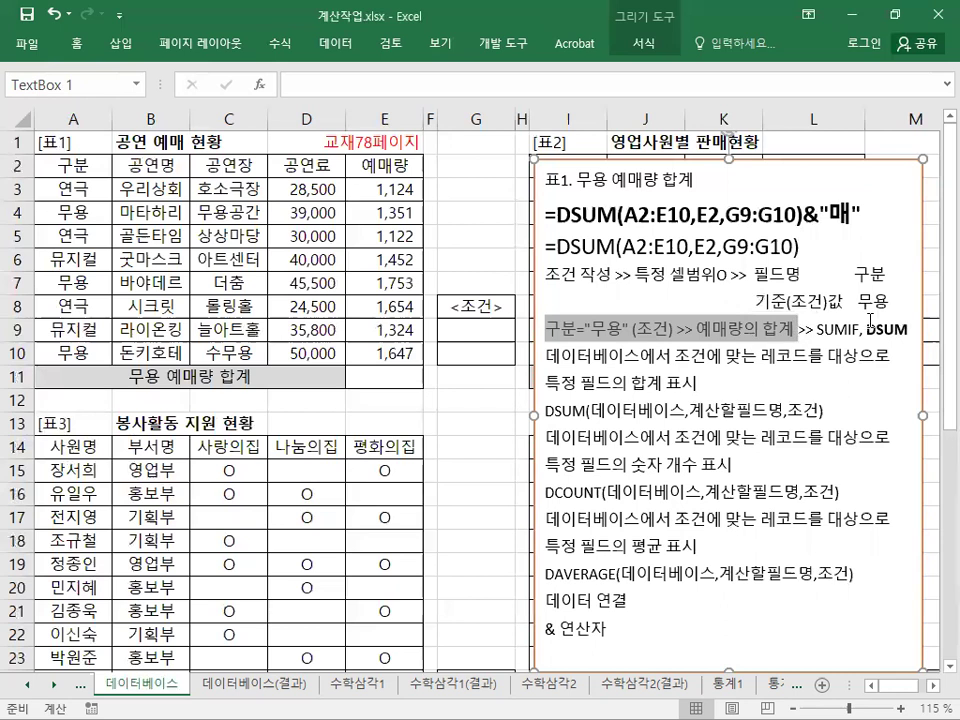
pyautogui.moveTo(866, 329); pyautogui.dragTo(913, 347)
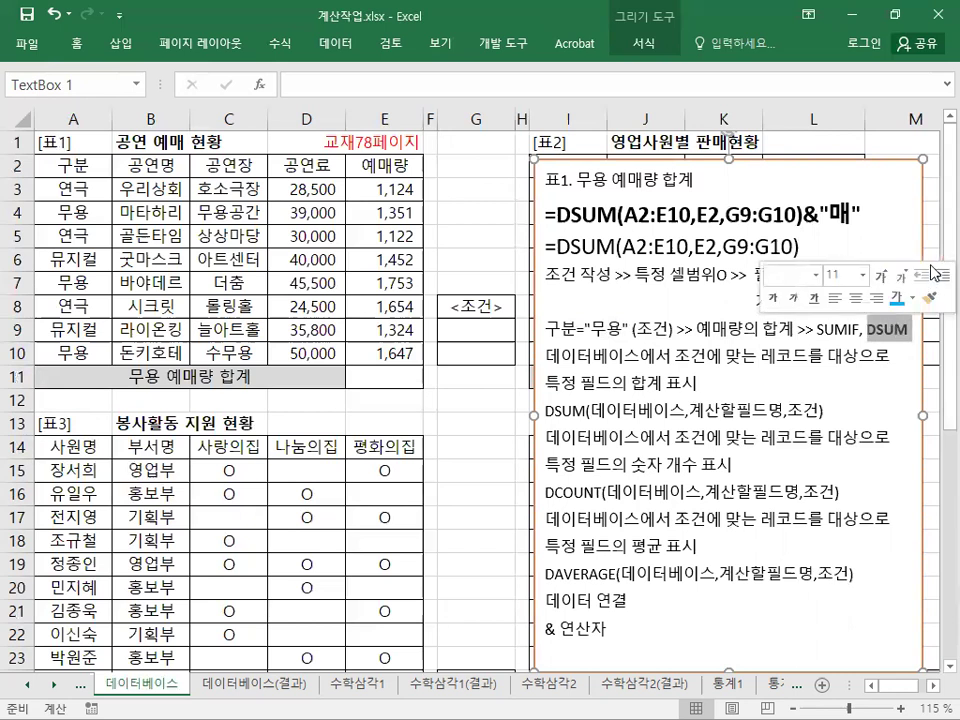
pyautogui.click(600, 355)
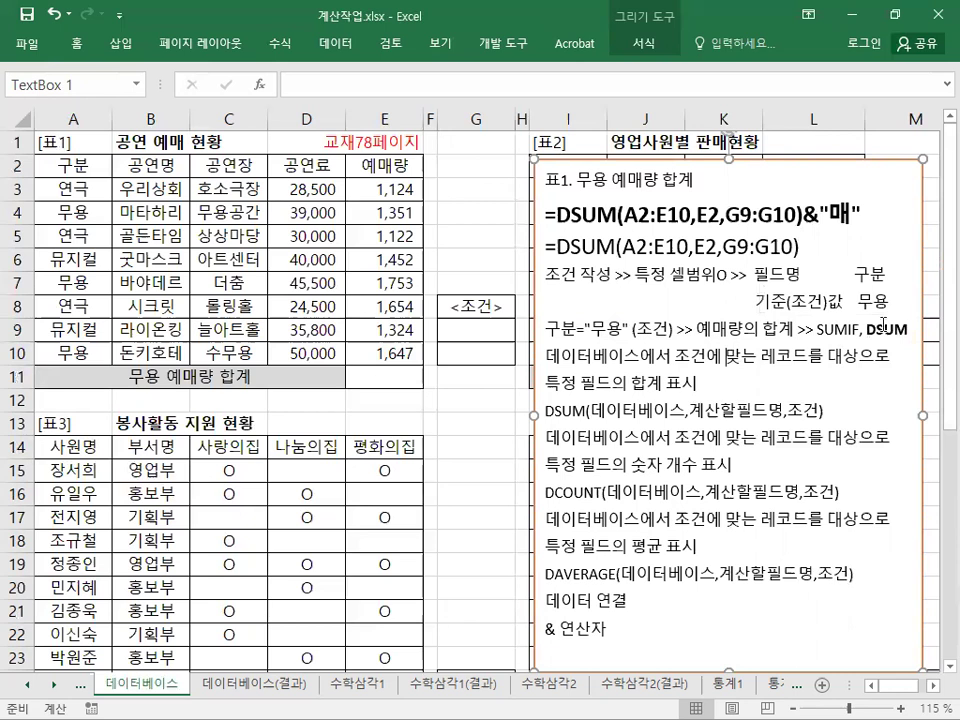
pyautogui.doubleClick(872, 327)
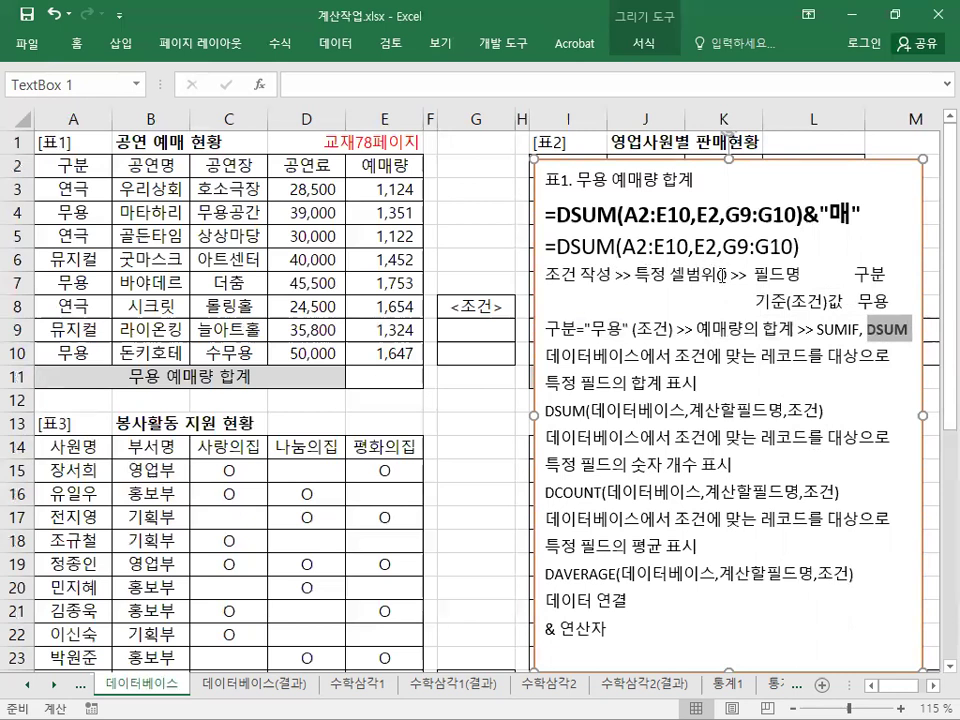
pyautogui.click(486, 337)
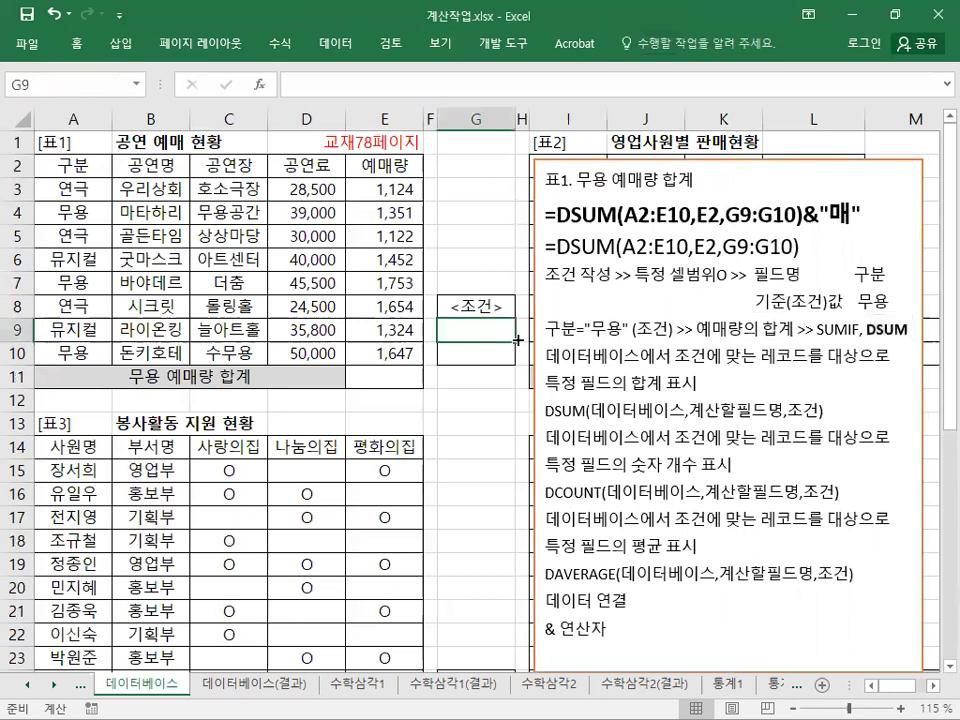
pyautogui.write('구분')
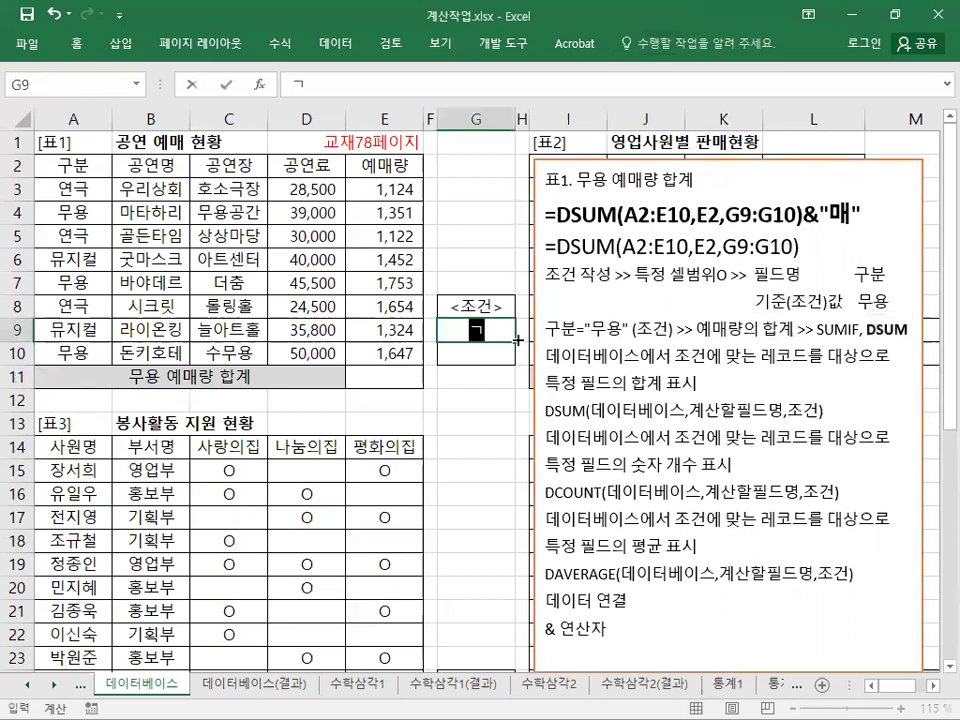
pyautogui.press('Return')
pyautogui.write('용')
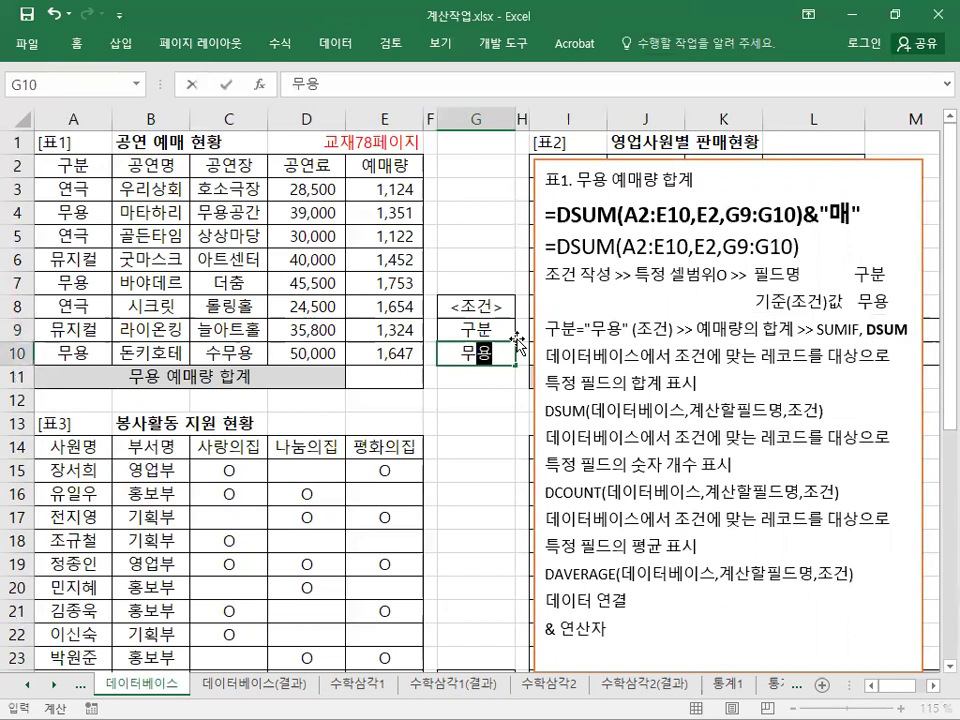
pyautogui.press('Escape')
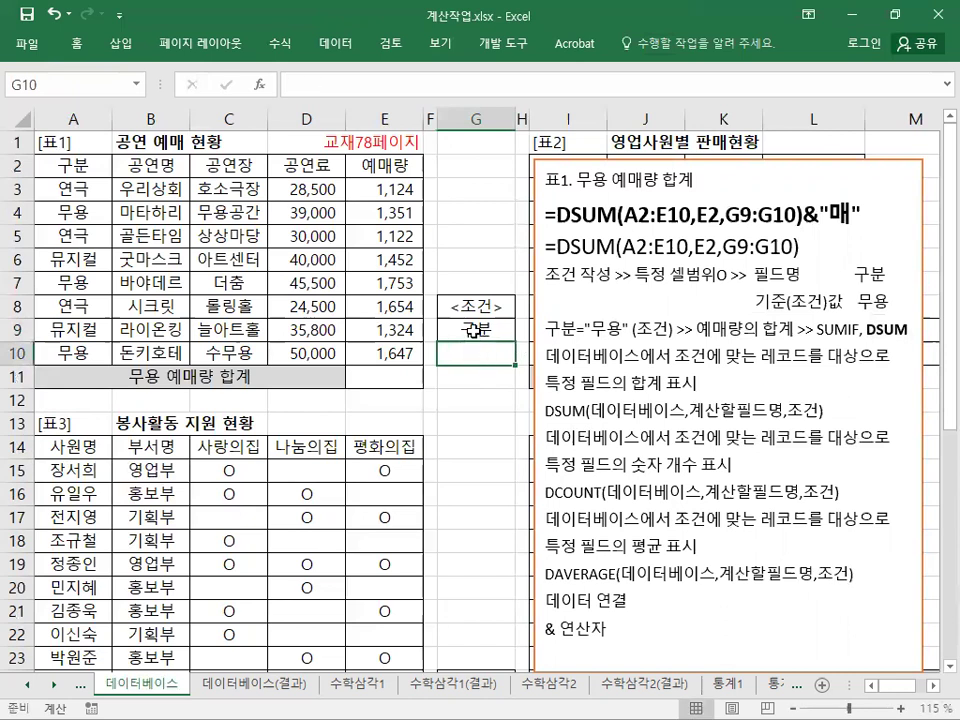
pyautogui.click(478, 330)
pyautogui.press('Delete')
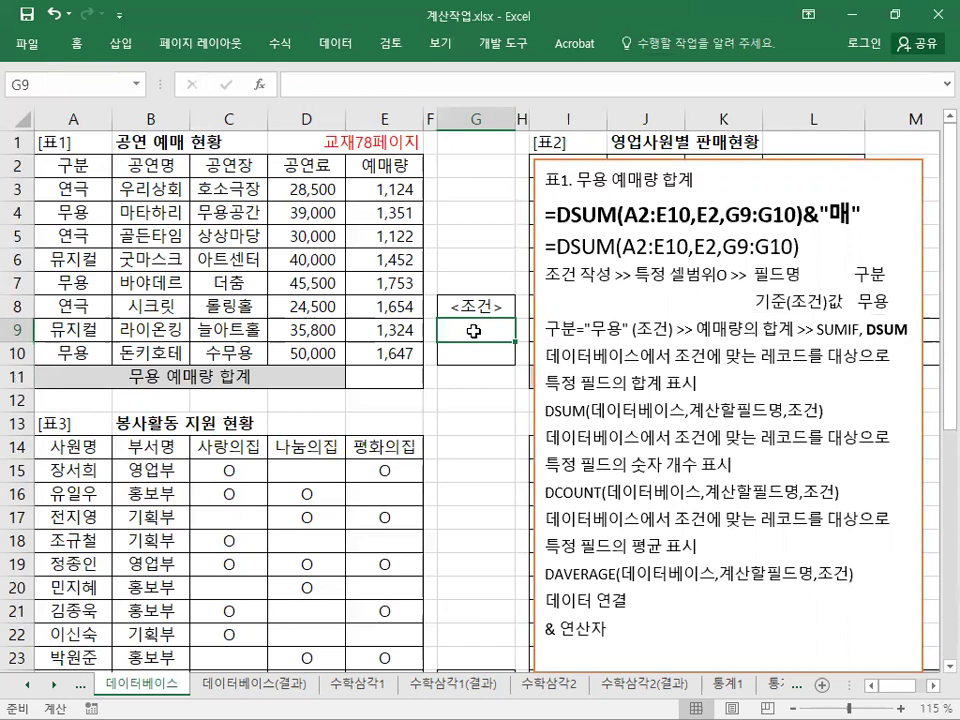
# Copy the 구분 header from A2 into the condition cell G9, and select G10 below it.
pyautogui.click(62, 162)
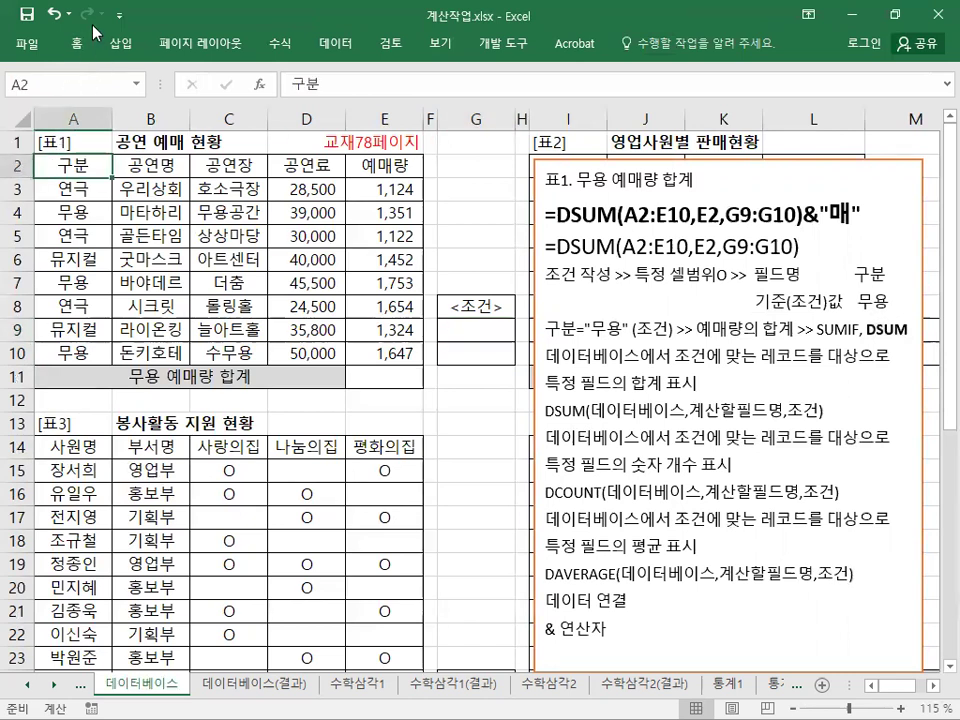
pyautogui.click(76, 43)
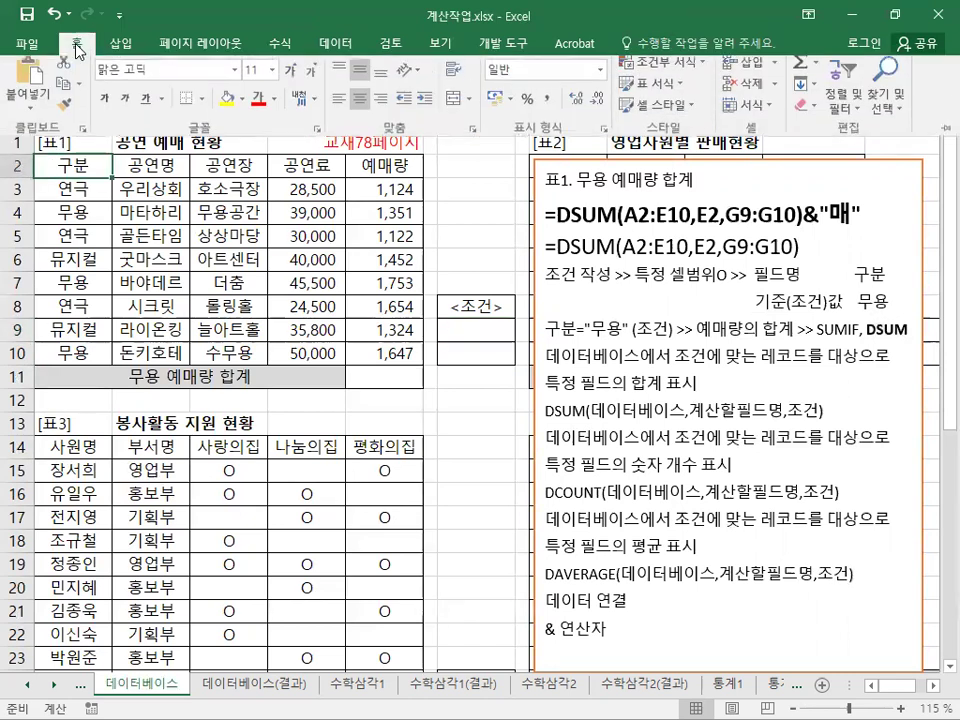
pyautogui.click(63, 92)
pyautogui.click(472, 328)
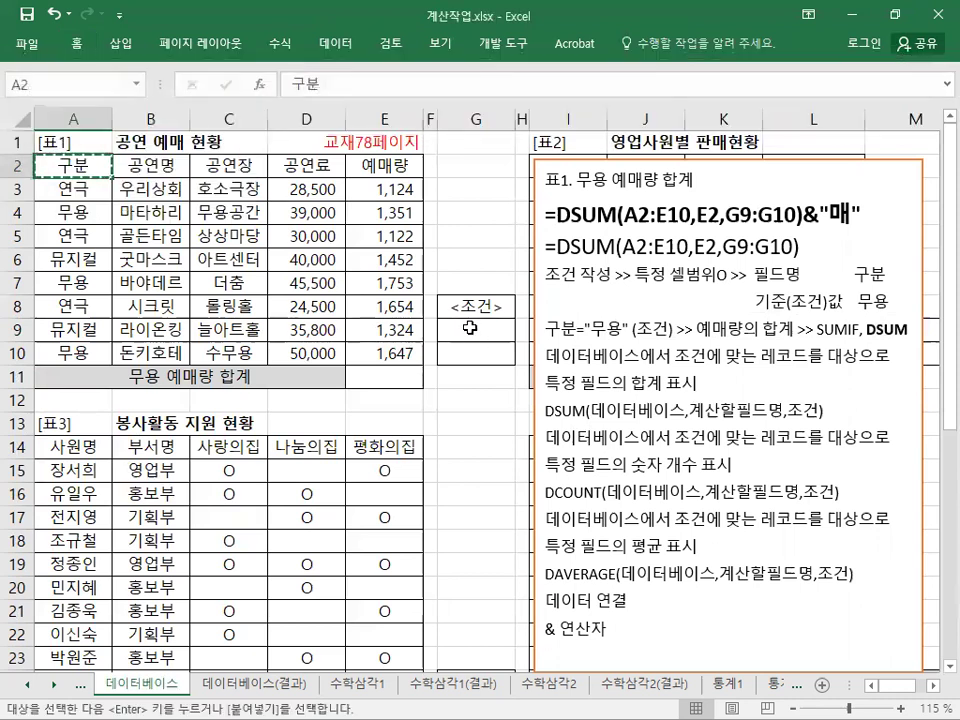
pyautogui.click(76, 43)
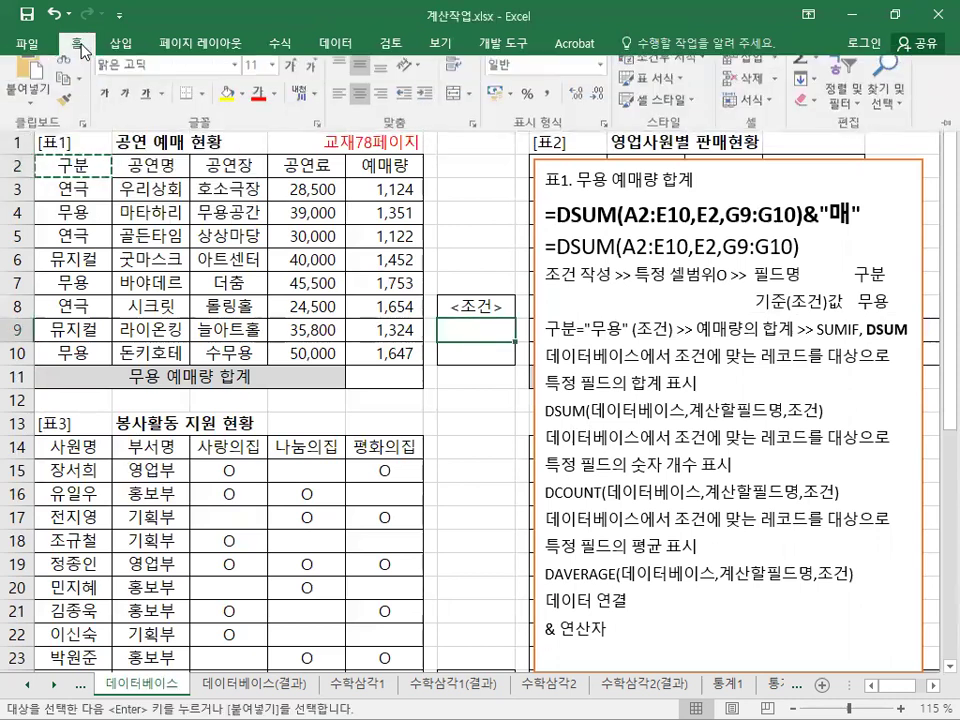
pyautogui.click(35, 80)
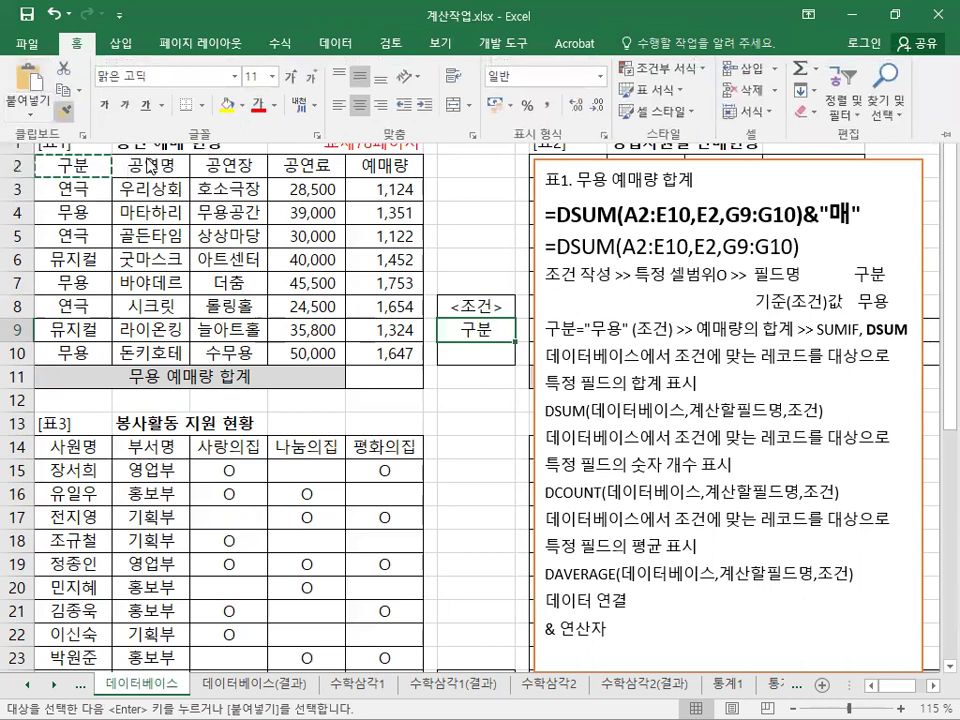
pyautogui.click(451, 354)
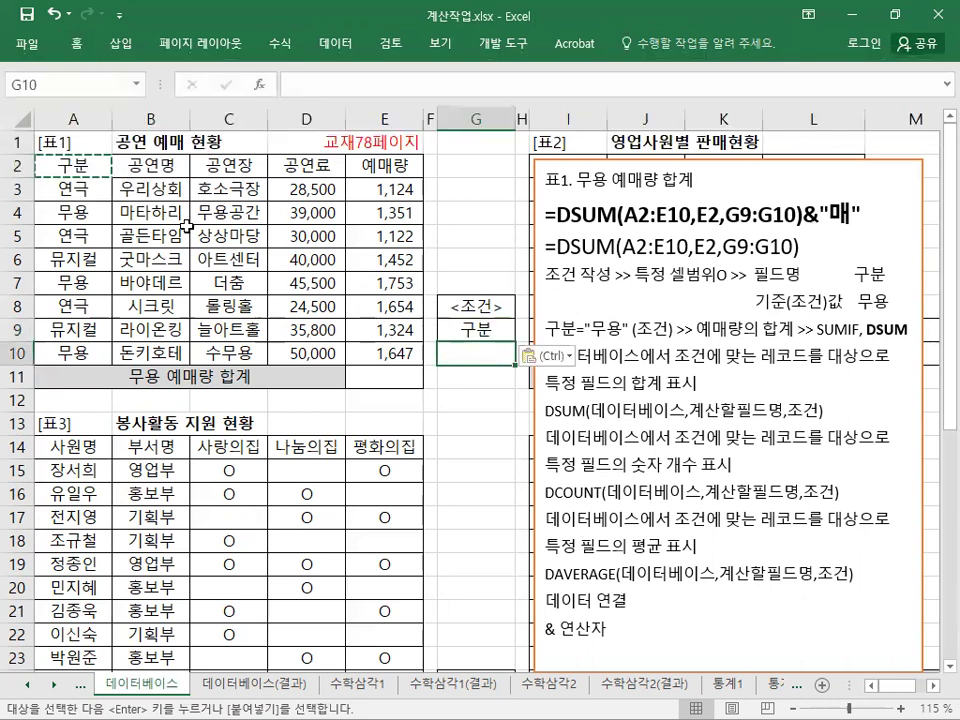
# Copy 무용 from A4 into the condition cell G10, and select the condition range G9:G10.
pyautogui.click(71, 208)
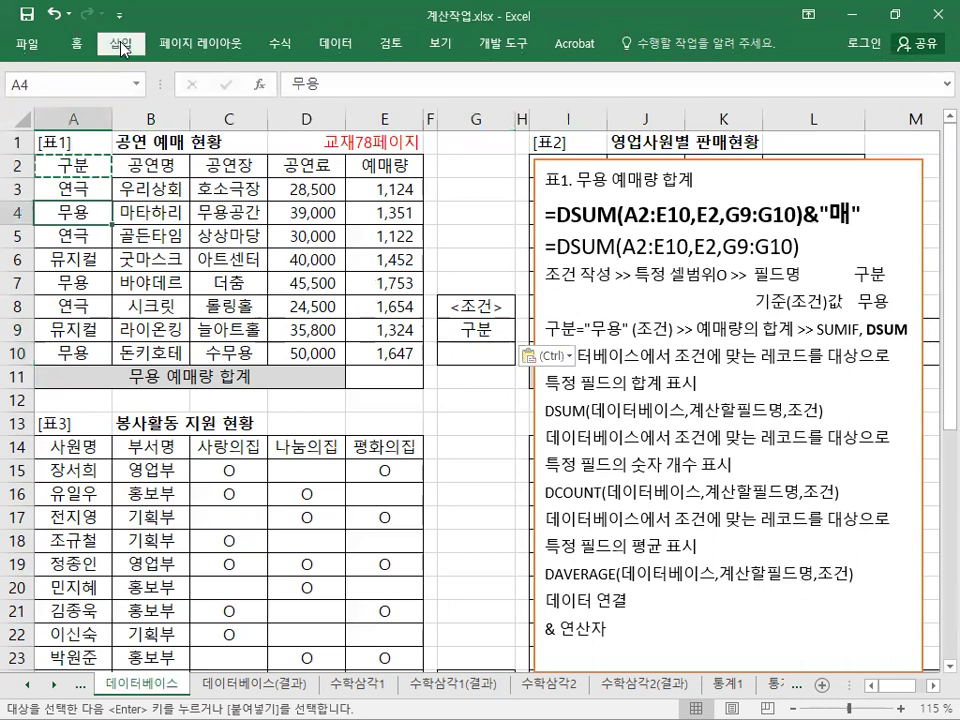
pyautogui.click(120, 43)
pyautogui.click(74, 43)
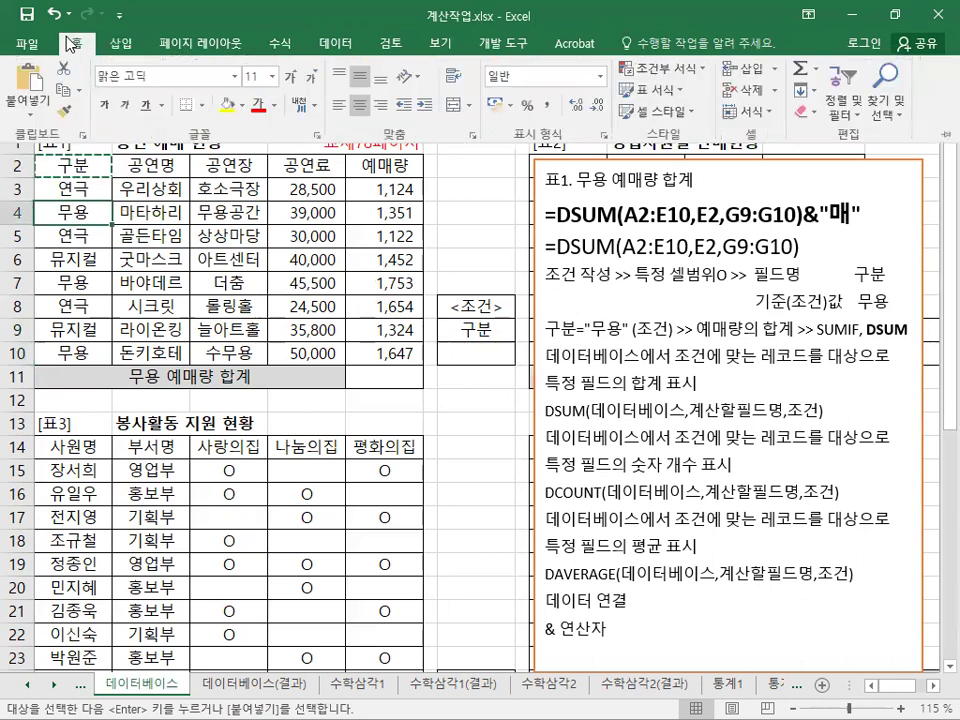
pyautogui.click(63, 93)
pyautogui.click(476, 353)
pyautogui.click(476, 353)
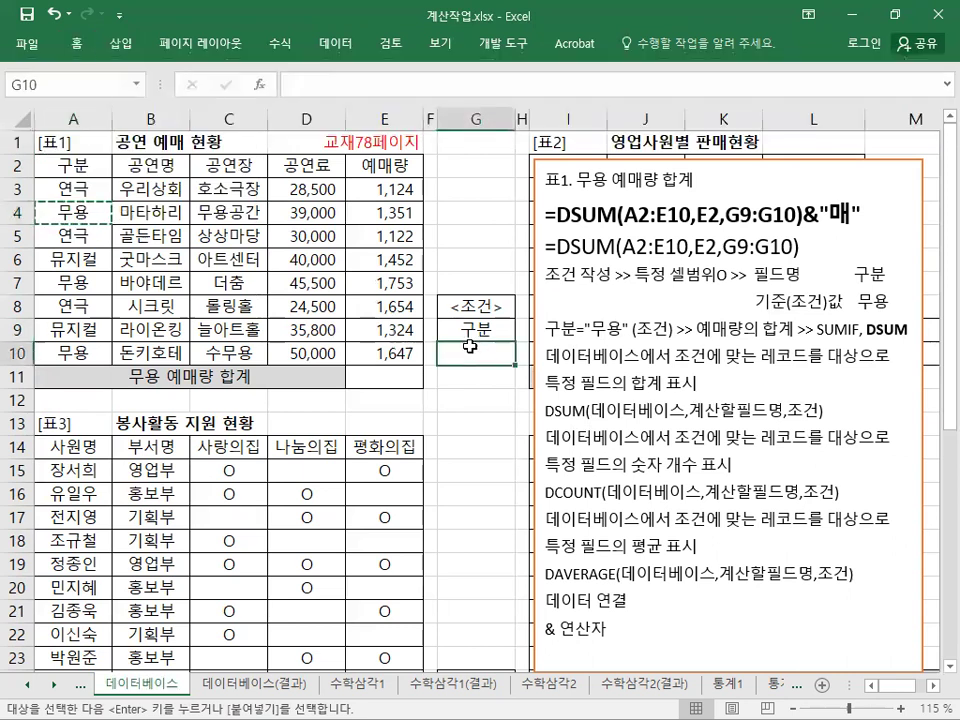
pyautogui.click(74, 43)
pyautogui.click(28, 80)
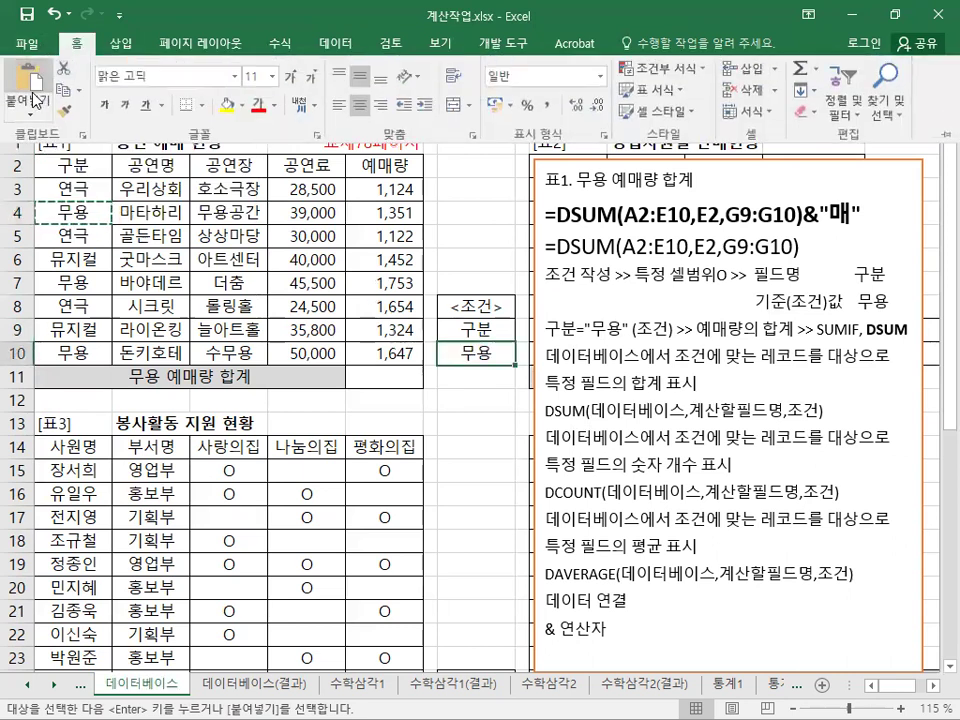
pyautogui.moveTo(468, 328); pyautogui.dragTo(450, 350)
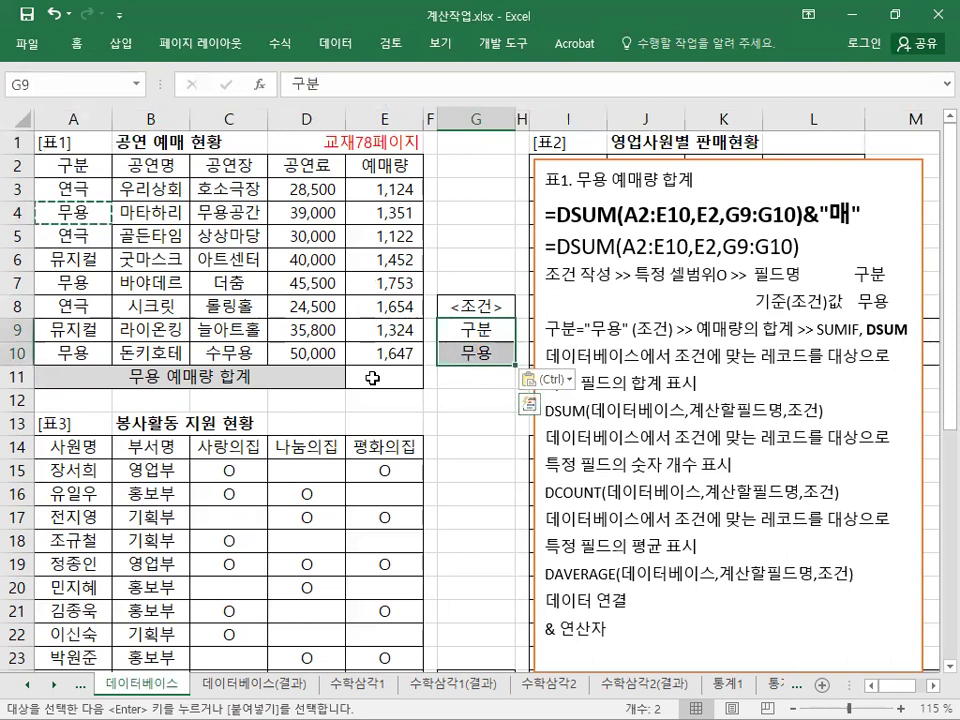
# Enter =DSUM(A2:E10,E2,G9:G10) in E11 to total the 무용 예매량.
pyautogui.click(372, 377)
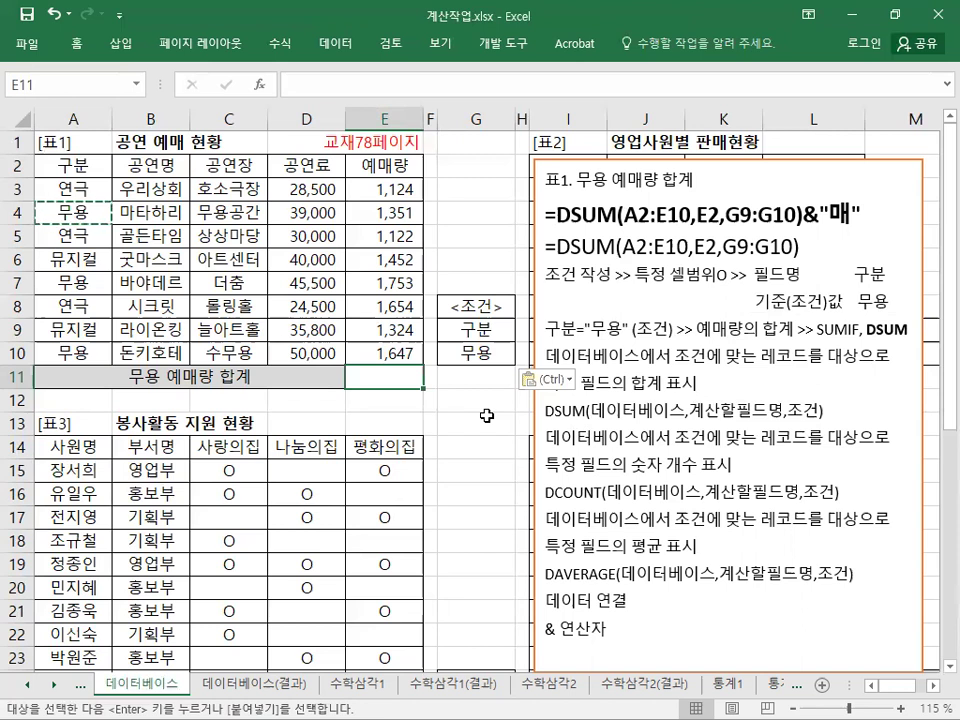
pyautogui.write('=')
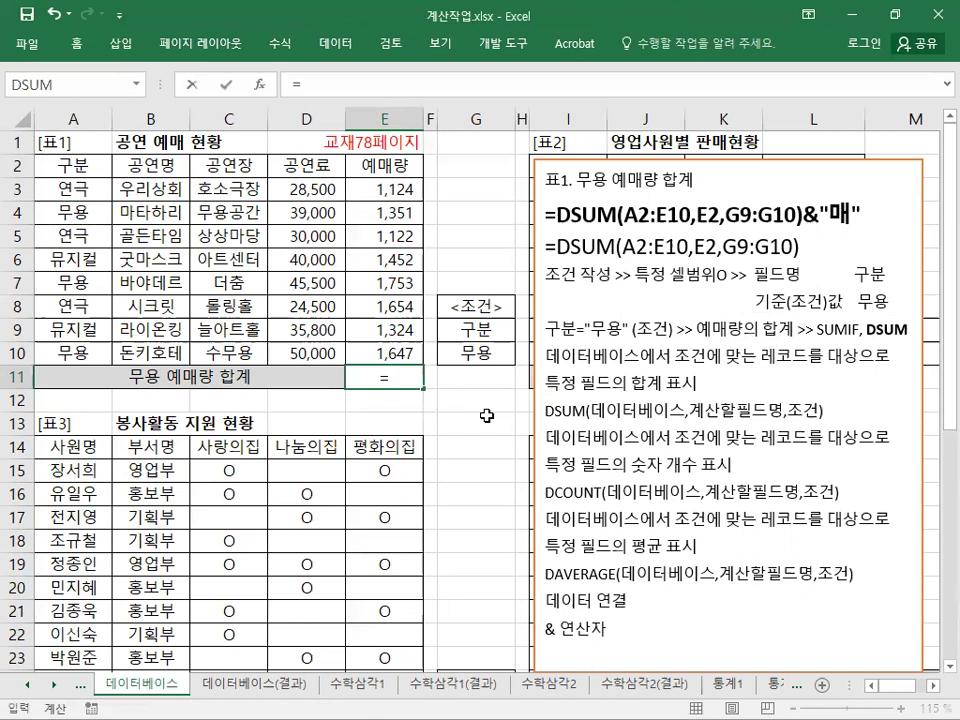
pyautogui.write('ㅇ')
pyautogui.press('BackSpace')
pyautogui.write('DSUM')
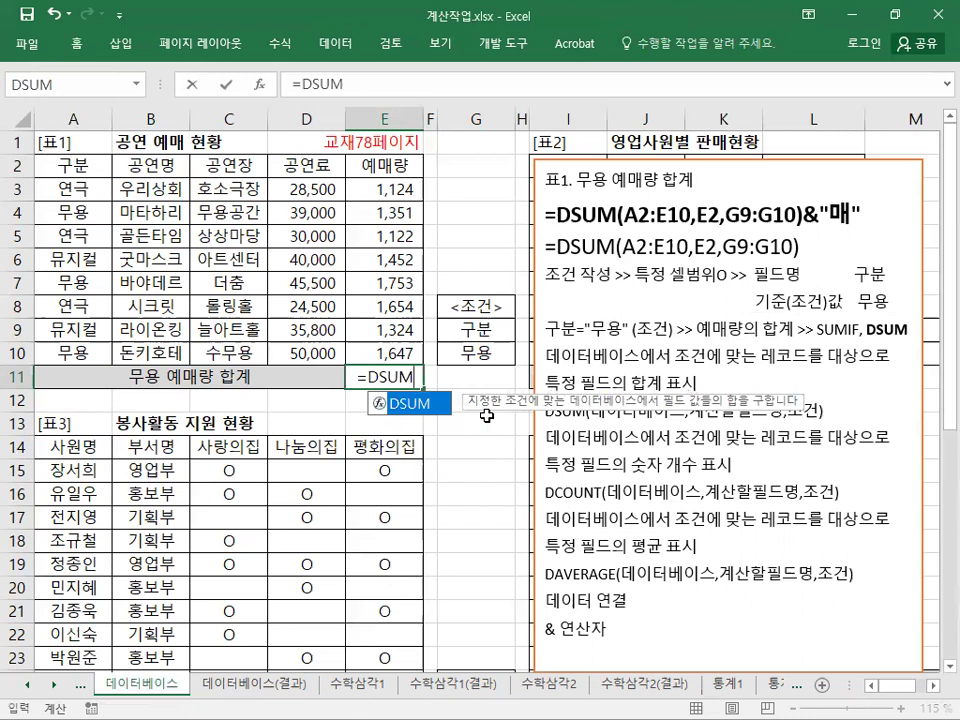
pyautogui.write('(')
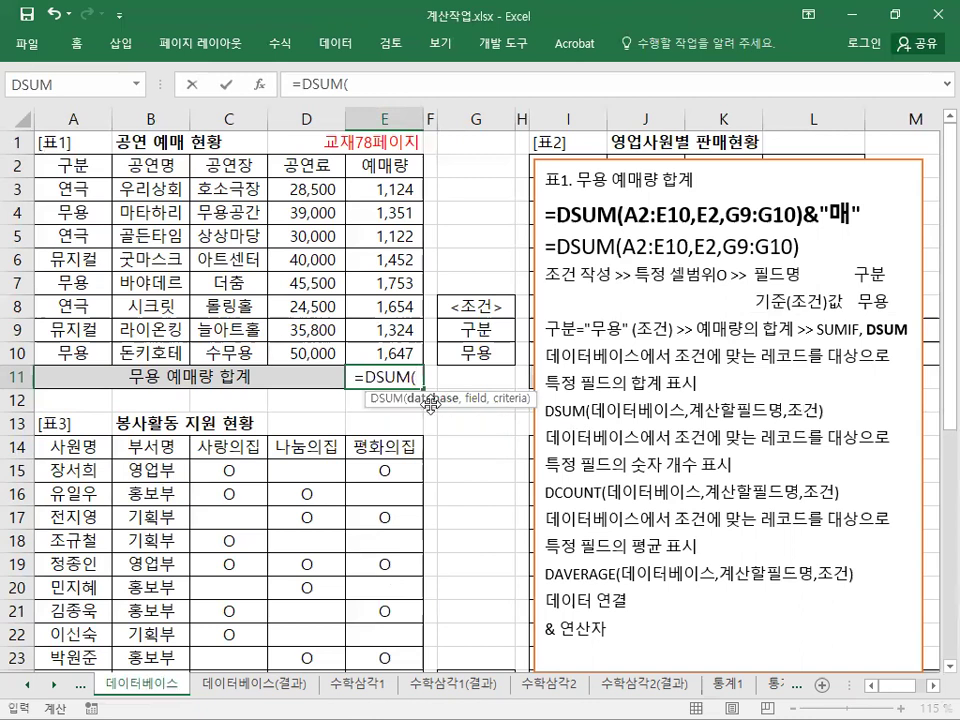
pyautogui.moveTo(66, 164); pyautogui.dragTo(380, 350)
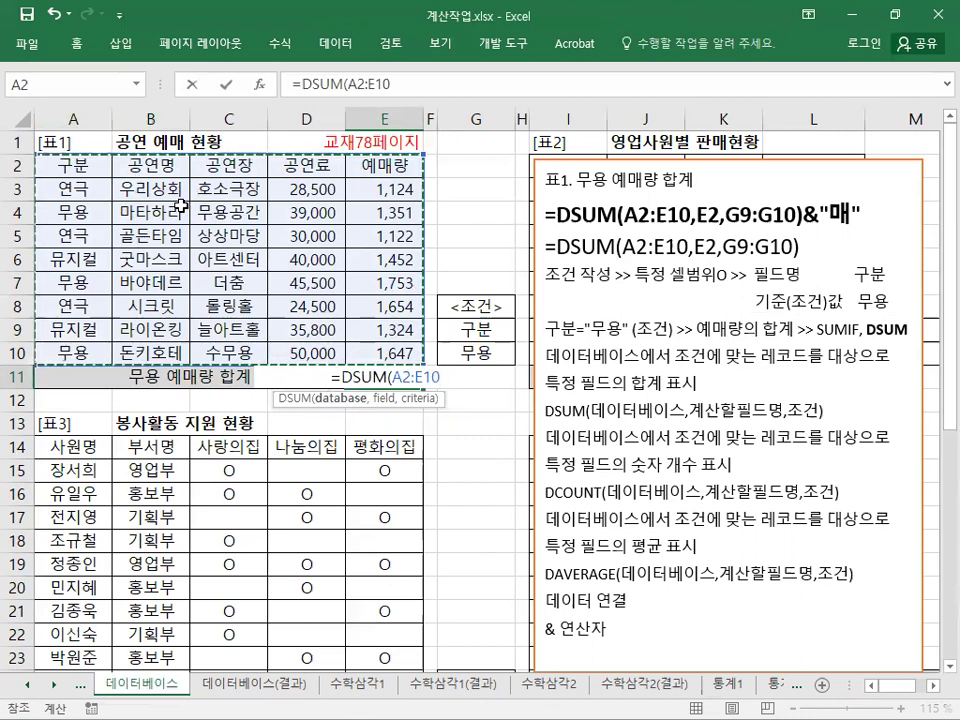
pyautogui.write(',')
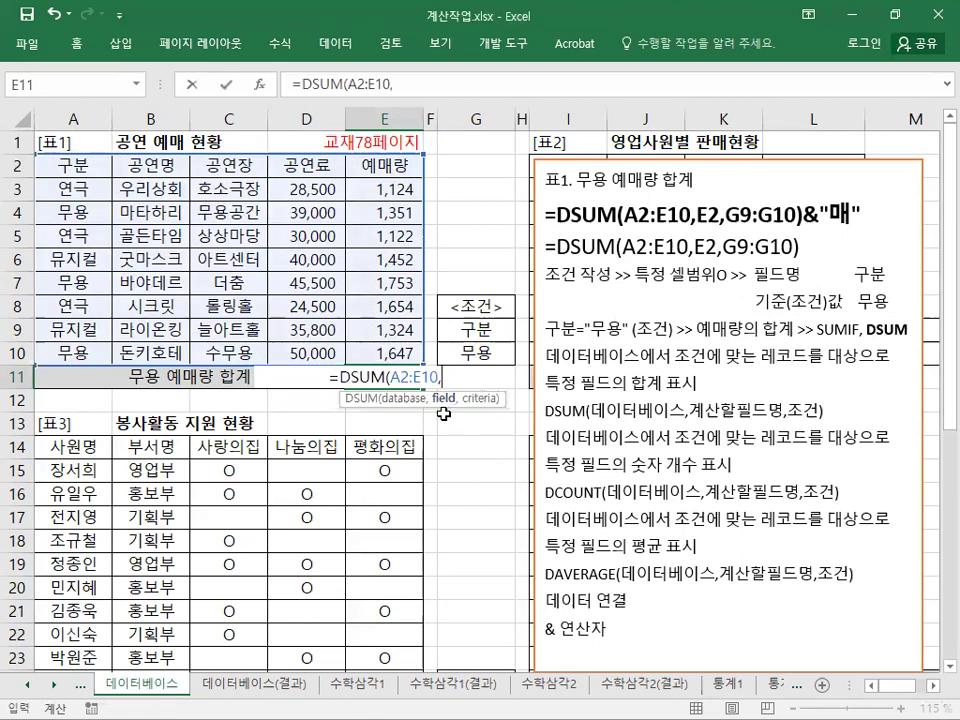
pyautogui.click(371, 163)
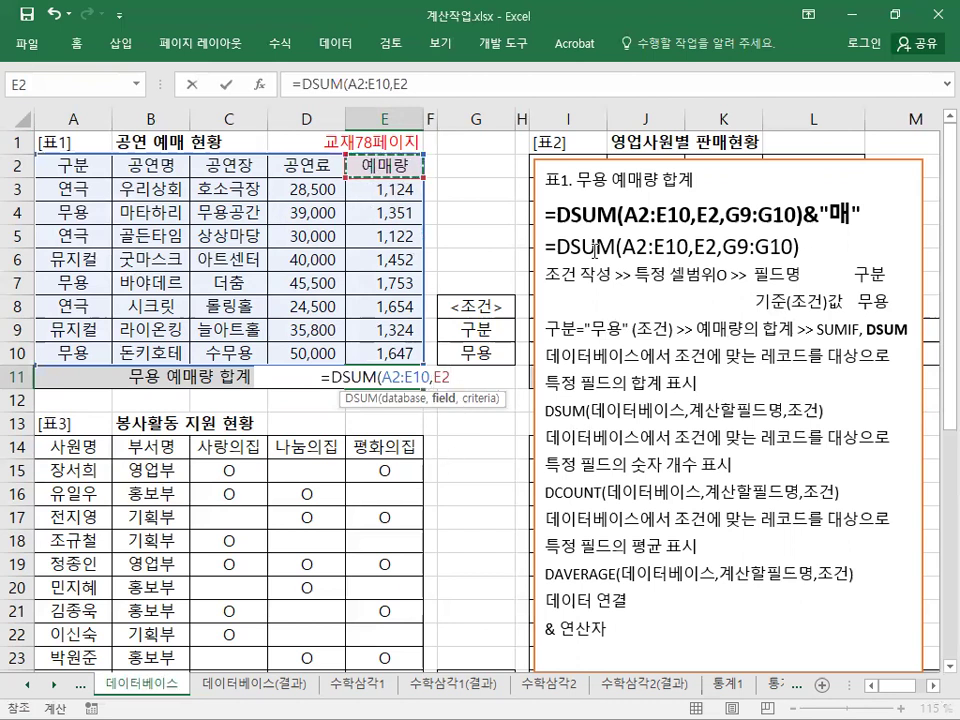
pyautogui.write(',')
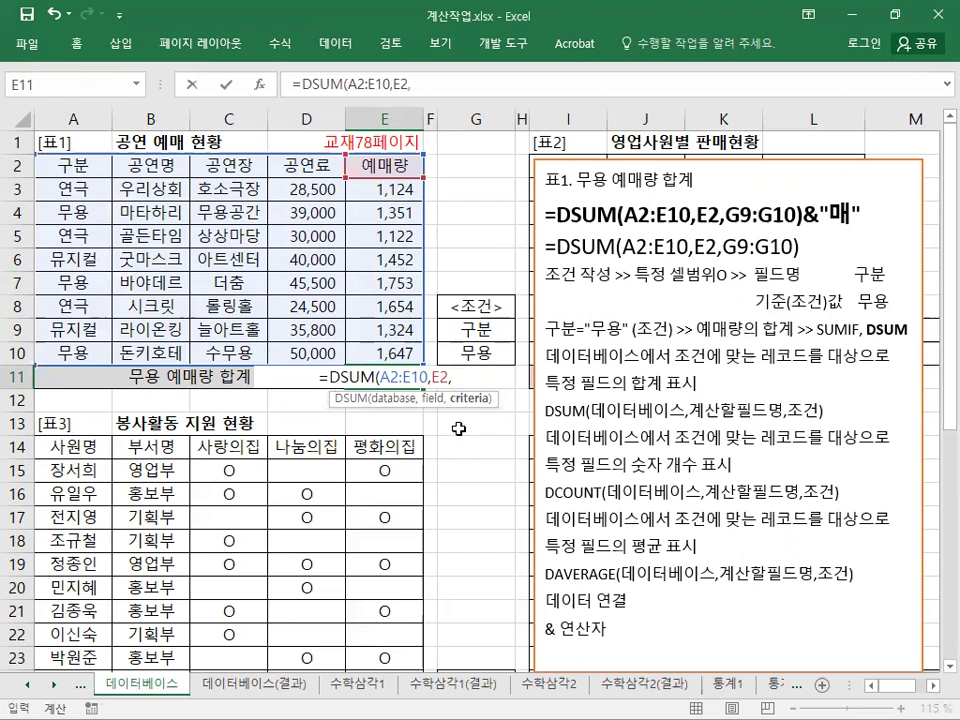
pyautogui.moveTo(478, 328); pyautogui.dragTo(476, 352)
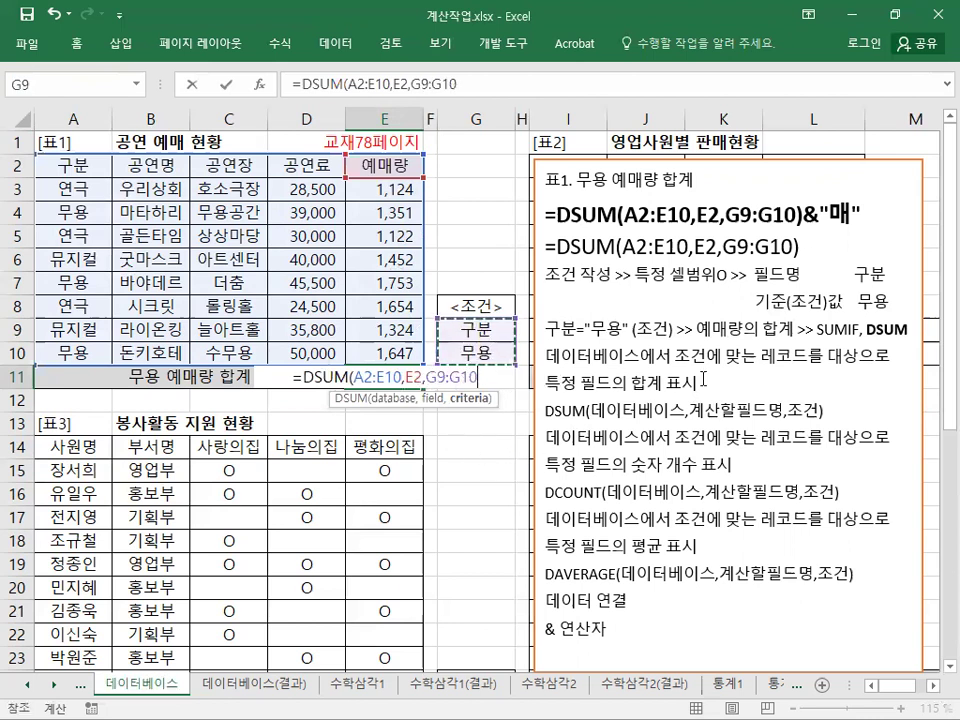
pyautogui.write(')')
pyautogui.press('Return')
pyautogui.press('Up')
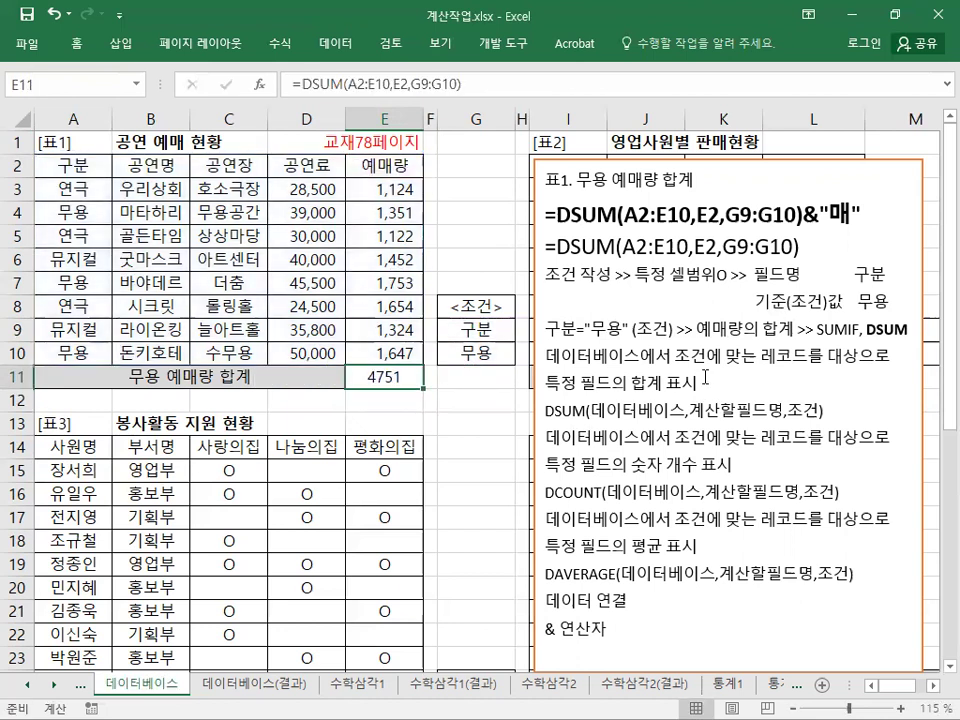
# Append &"매" to the DSUM formula in E11.
pyautogui.doubleClick(401, 372)
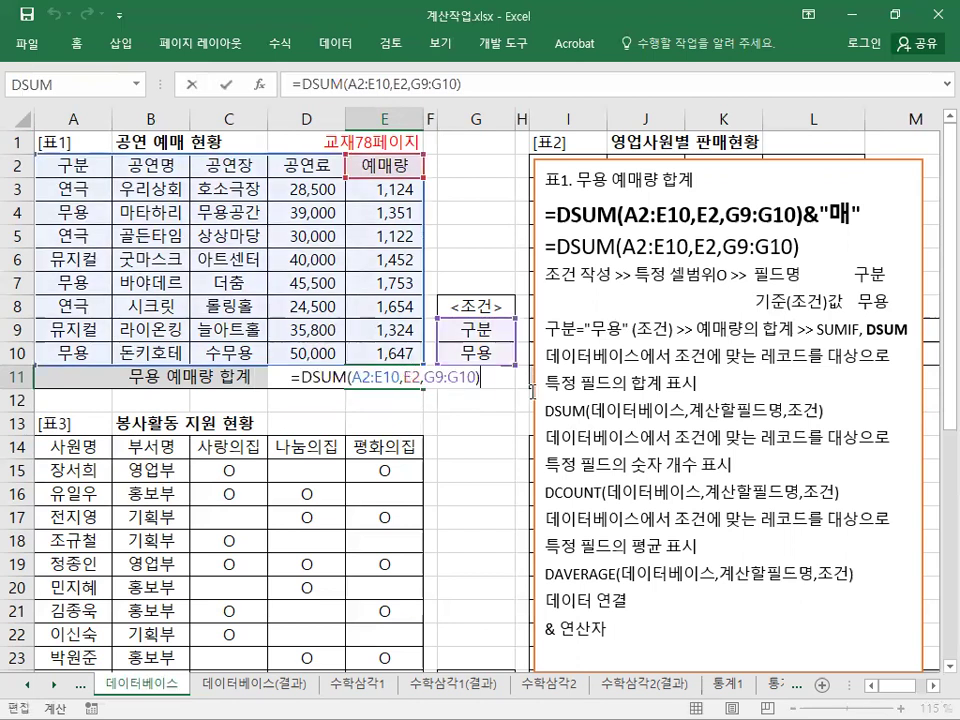
pyautogui.write('&"A')
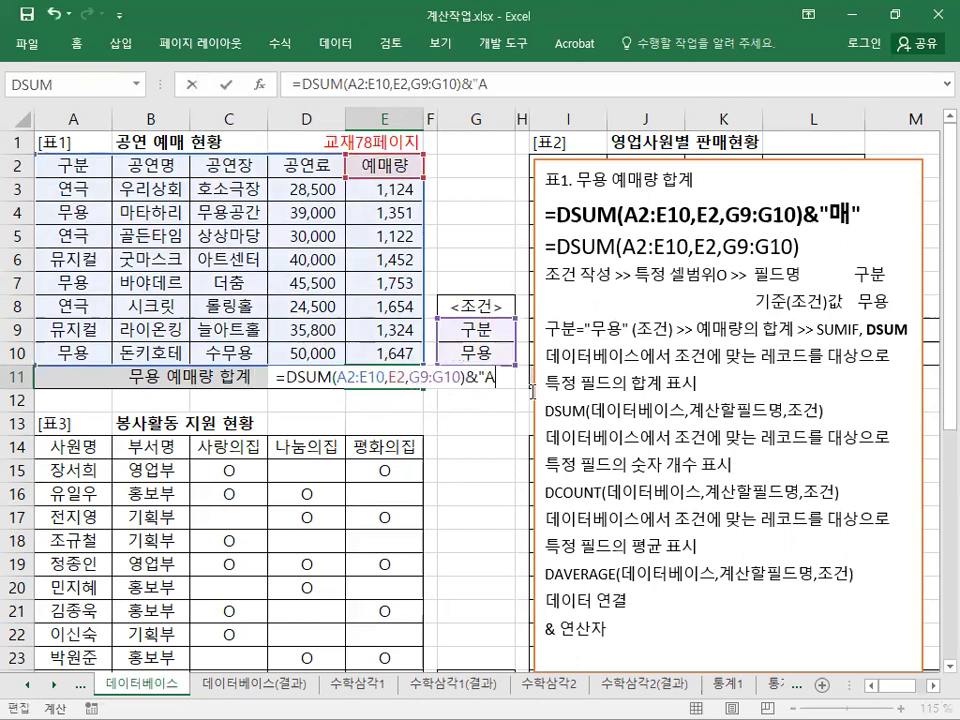
pyautogui.press('BackSpace')
pyautogui.write('매')
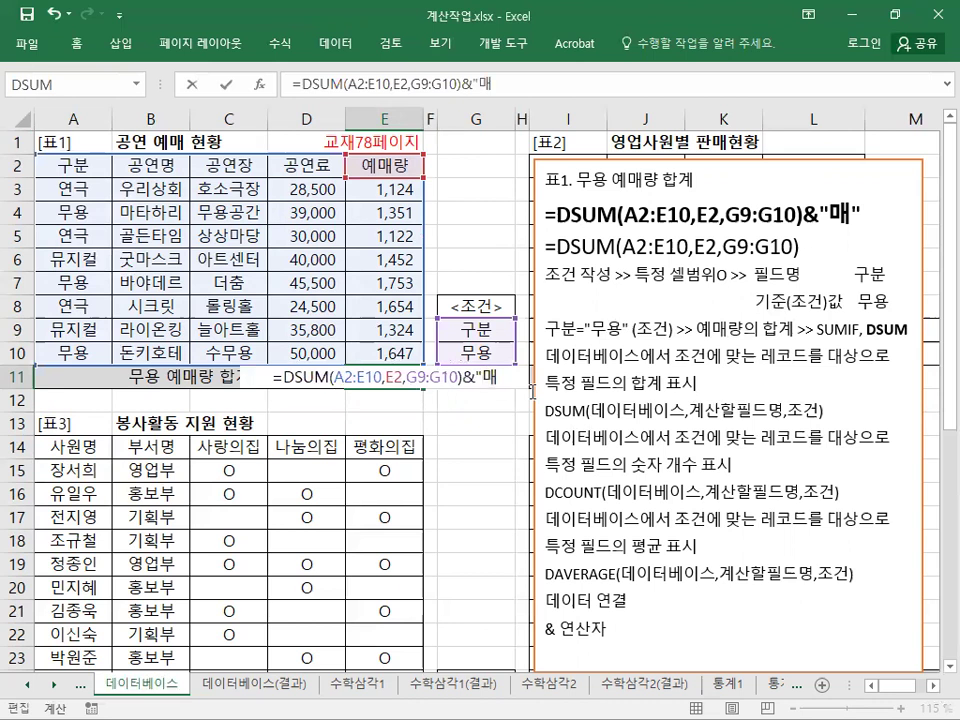
pyautogui.write('"')
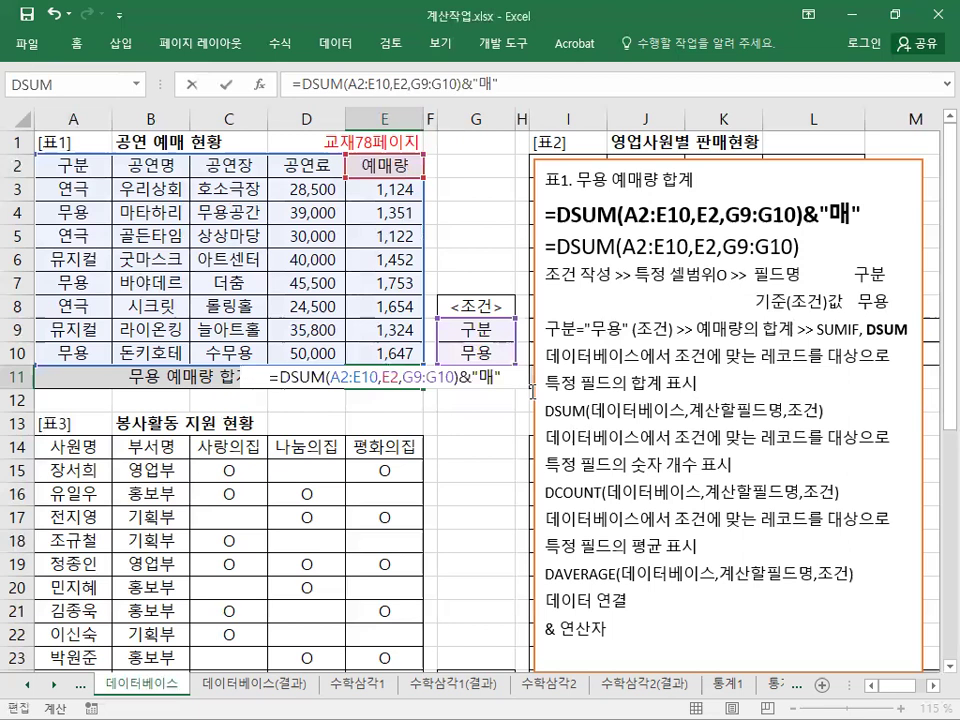
pyautogui.press('Return')
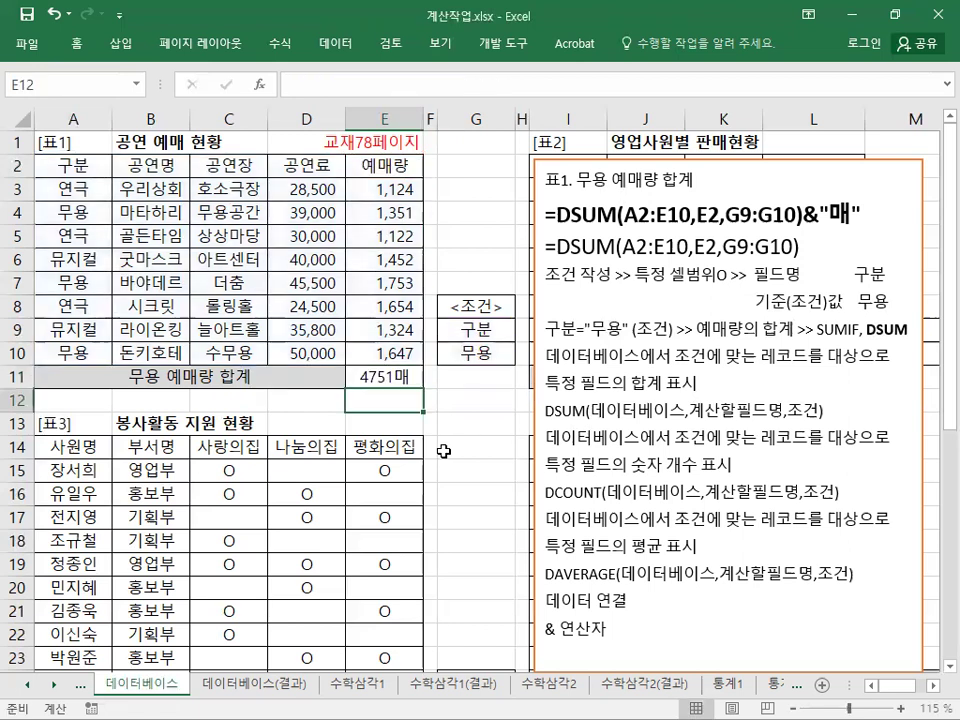
pyautogui.click(386, 377)
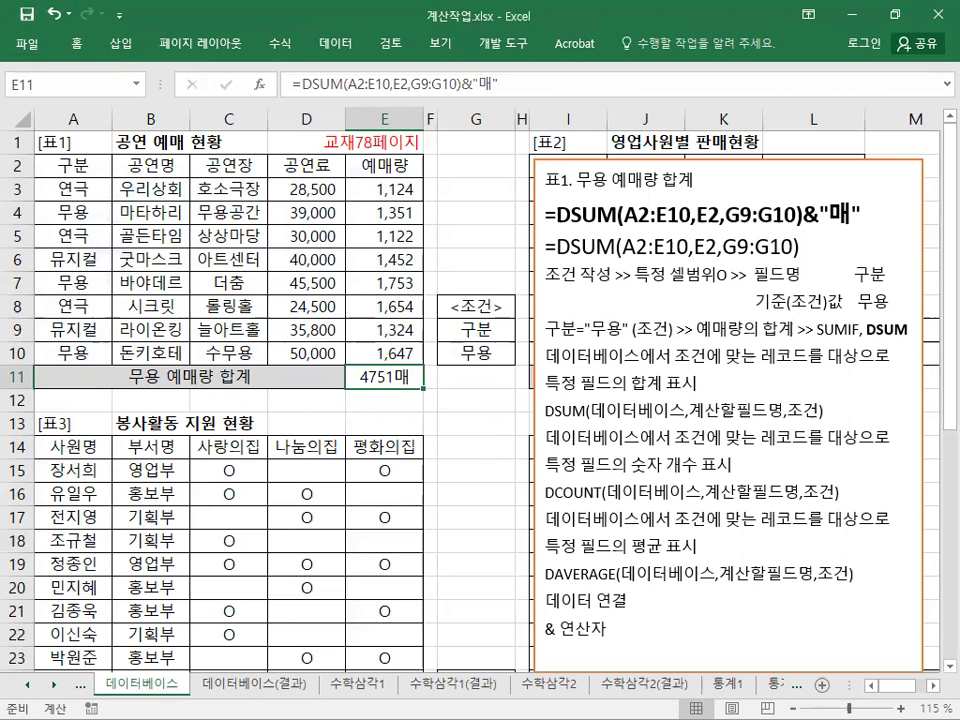
# Move the notes text box down to row 14, over the 스마트폰 가격표 table.
pyautogui.click(700, 410)
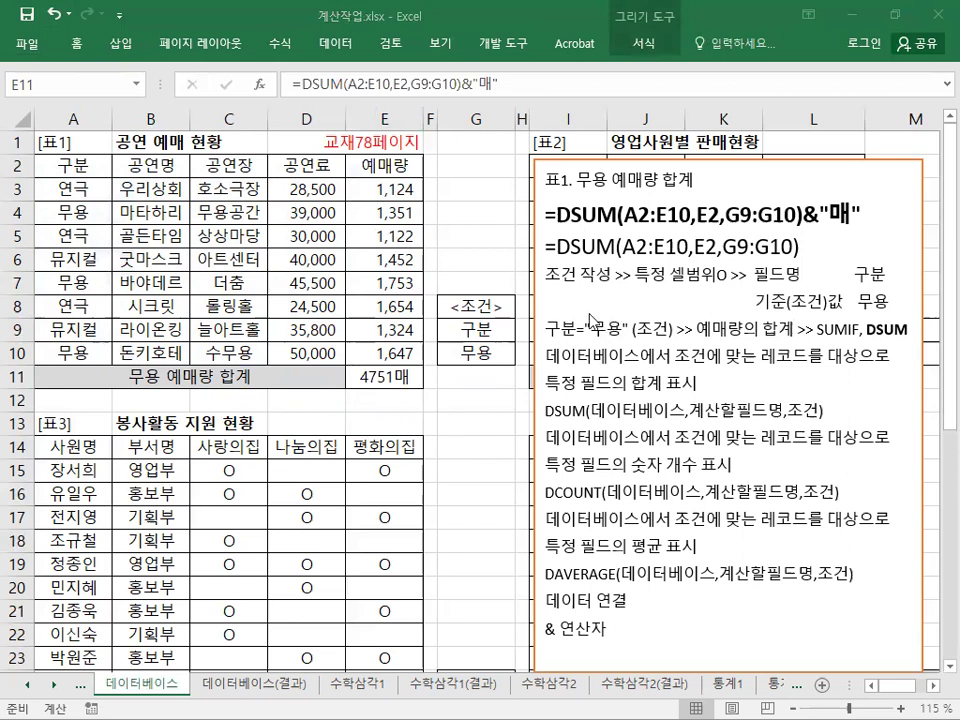
pyautogui.press('Escape')
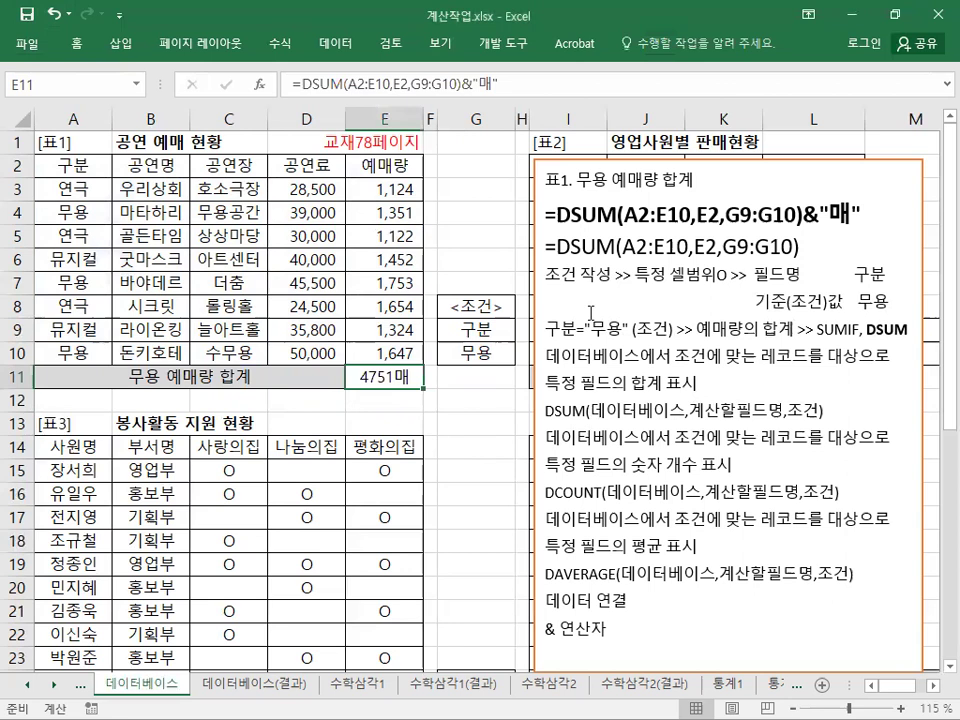
pyautogui.click(526, 254)
pyautogui.moveTo(526, 254)
pyautogui.mouseDown()
pyautogui.moveTo(485, 447)
pyautogui.moveTo(467, 451)
pyautogui.mouseUp()
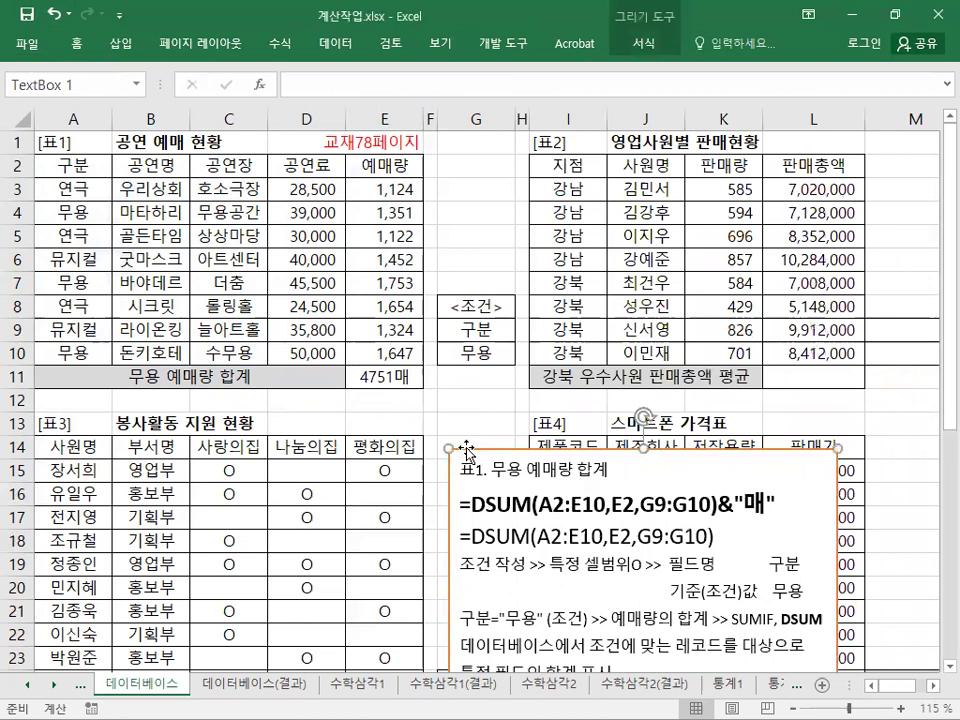
pyautogui.scroll(-4, 467, 451)
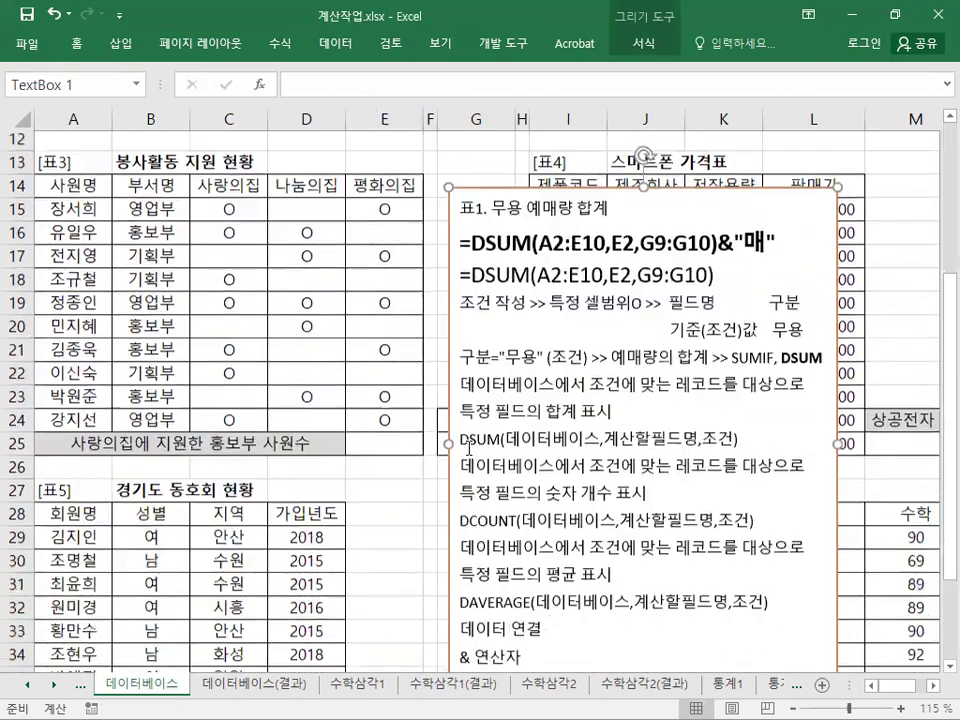
pyautogui.scroll(-1, 467, 451)
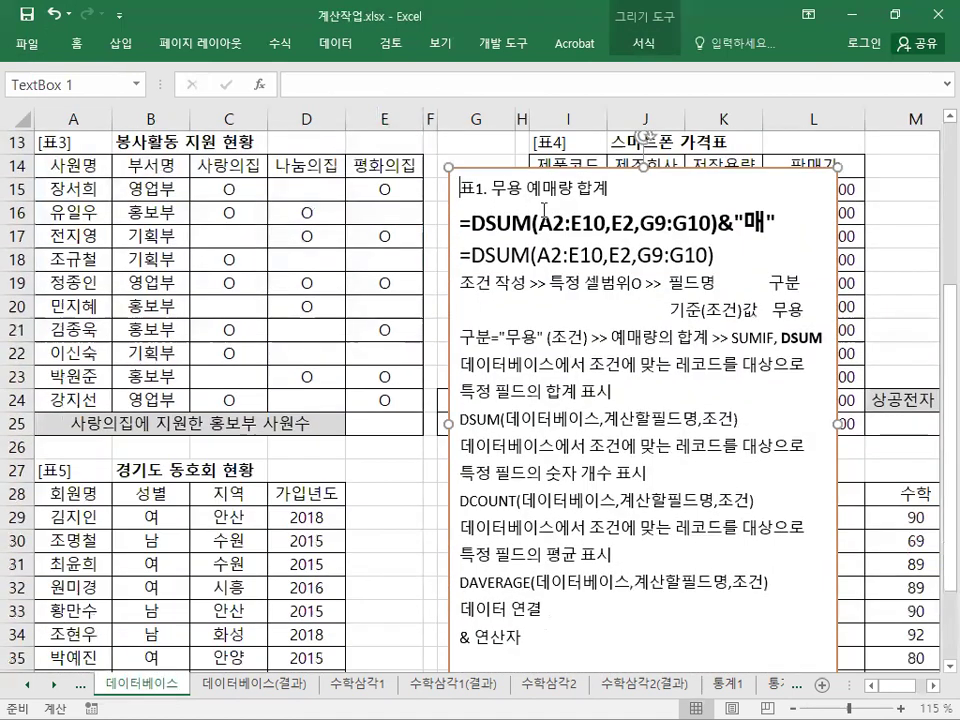
# Paste the 표3 사랑의집에 지원한 홍보부 사원수 DCOUNTA notes above the 표1 notes, separated by a blank line.
pyautogui.press('Return')
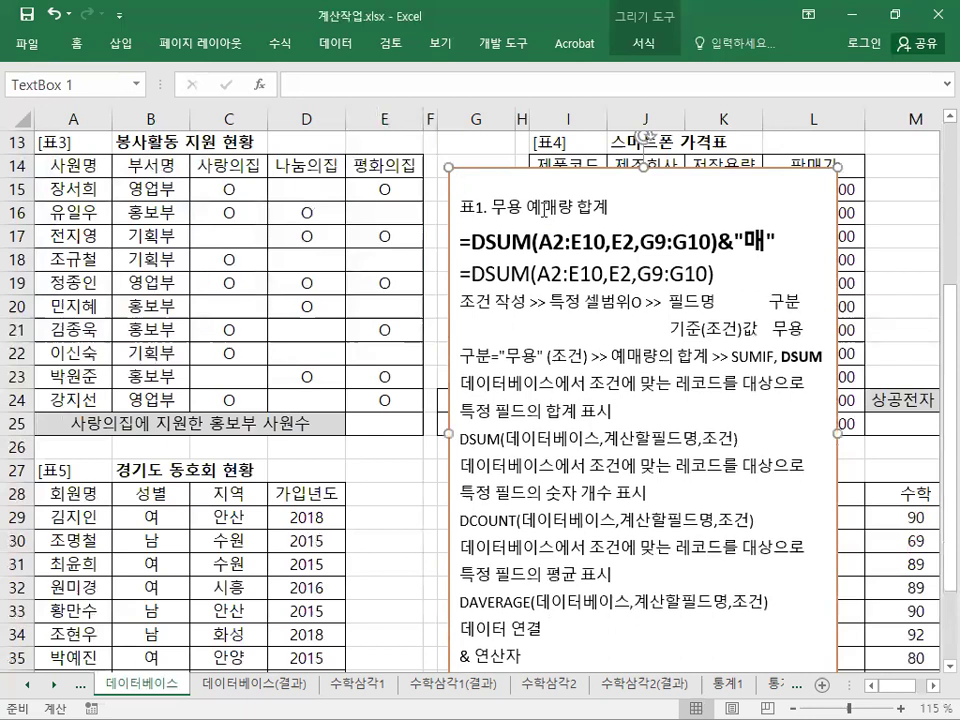
pyautogui.hotkey('ctrl', 'v')
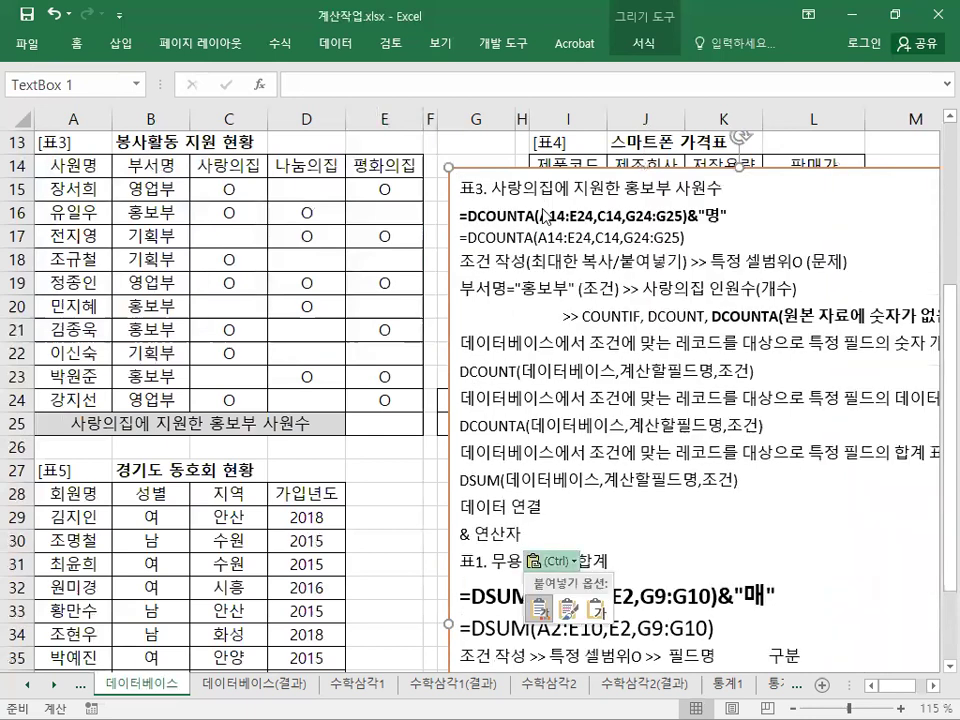
pyautogui.press('Escape')
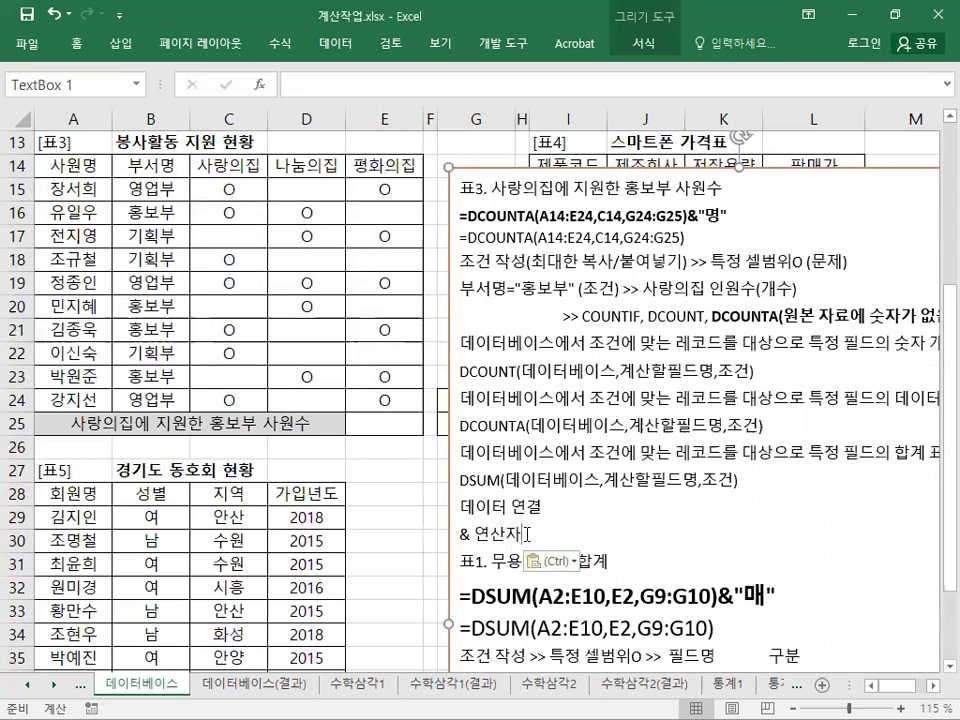
pyautogui.click(528, 535)
pyautogui.press('Return')
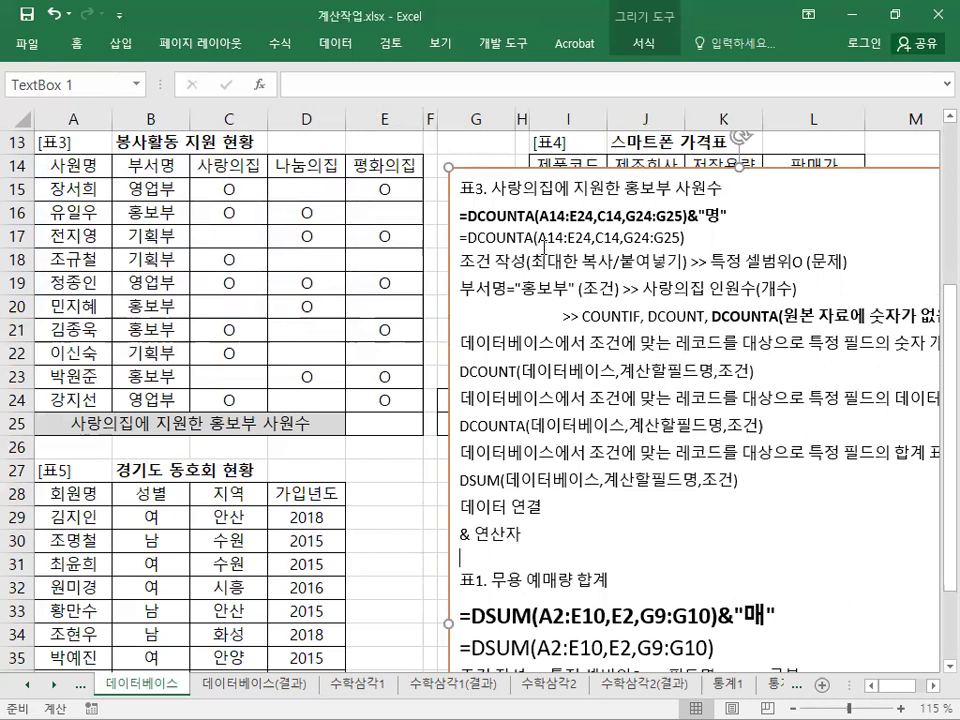
# Move the notes box clear of the condition cells G24:G25 and enlarge its first two DCOUNTA formula lines by three font sizes.
pyautogui.moveTo(468, 168); pyautogui.dragTo(543, 172)
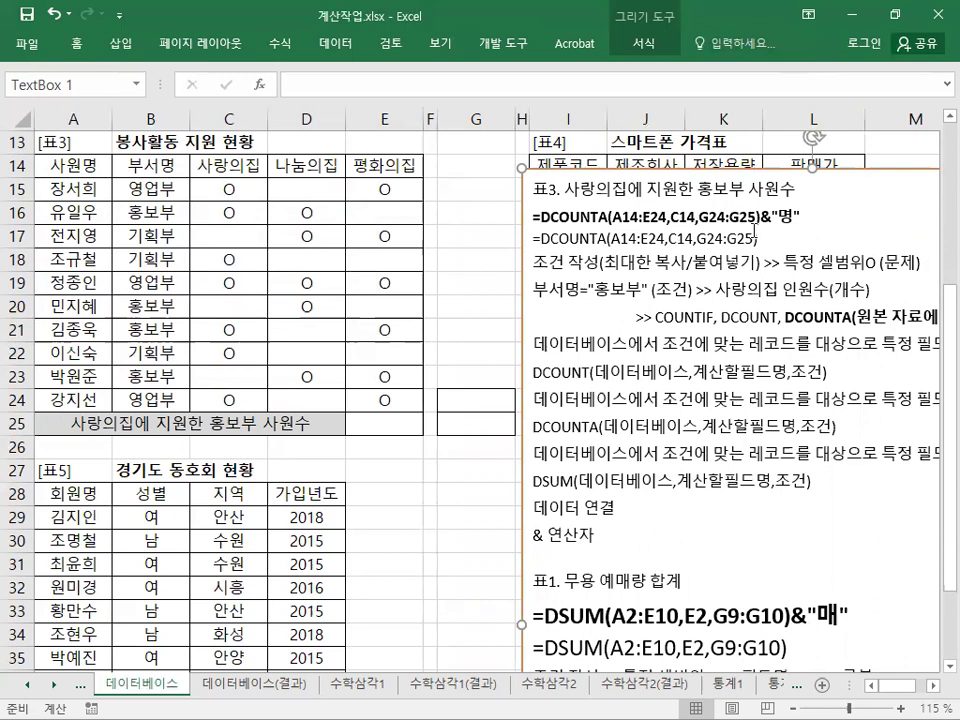
pyautogui.moveTo(759, 240); pyautogui.dragTo(535, 208)
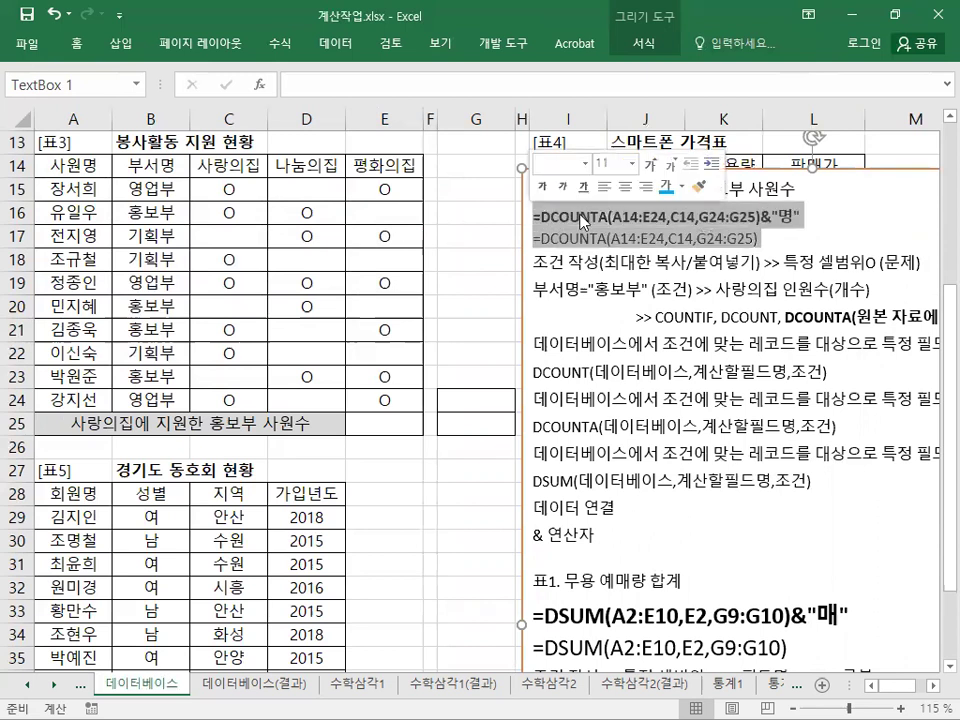
pyautogui.click(652, 166)
pyautogui.click(652, 166)
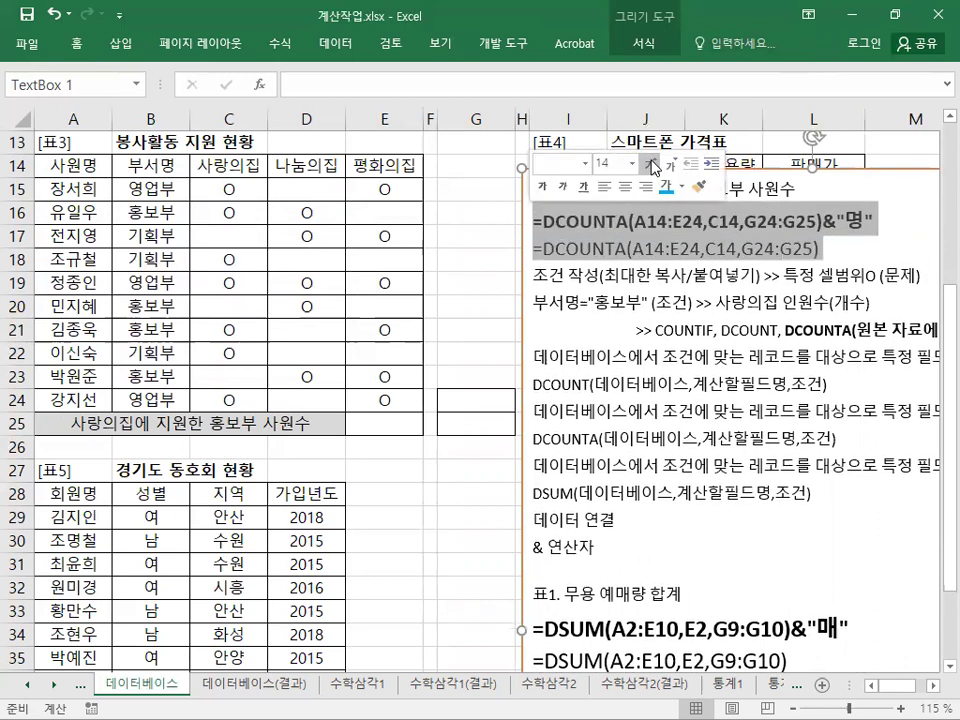
pyautogui.click(652, 166)
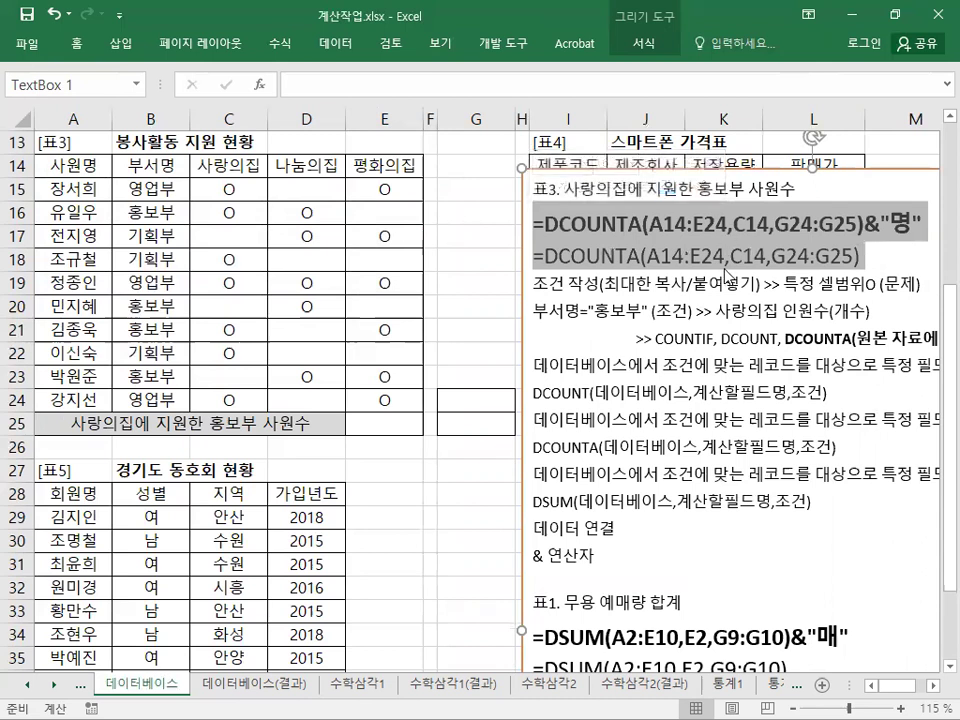
pyautogui.click(693, 222)
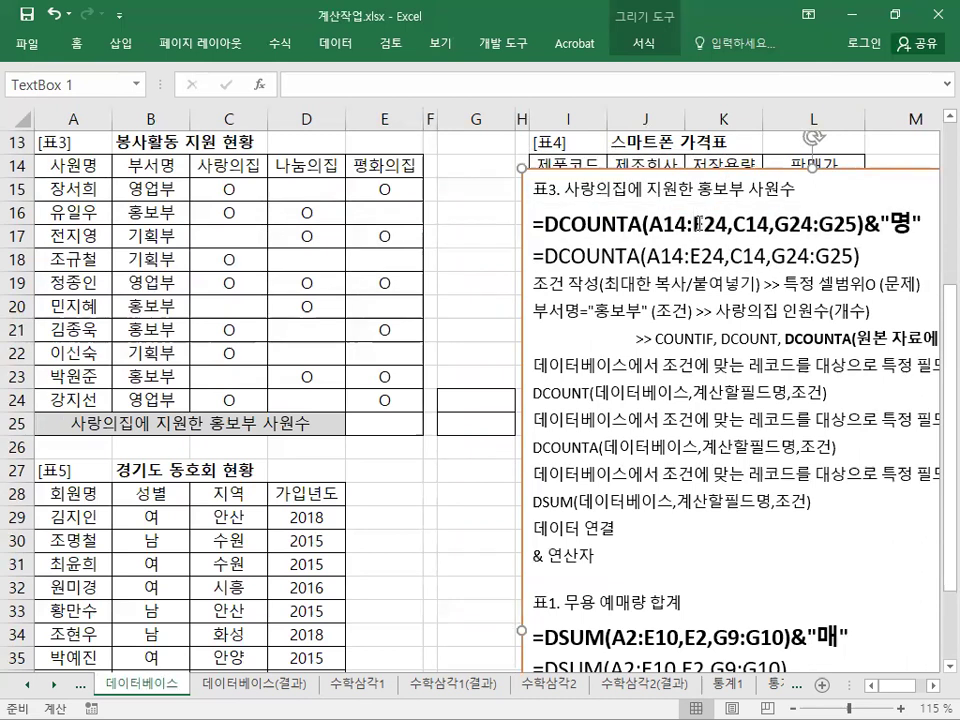
# Shade the four 홍보부 rows of 표3 (rows 16, 20, 21 and 23) with a light gold fill.
pyautogui.moveTo(540, 316); pyautogui.dragTo(644, 318)
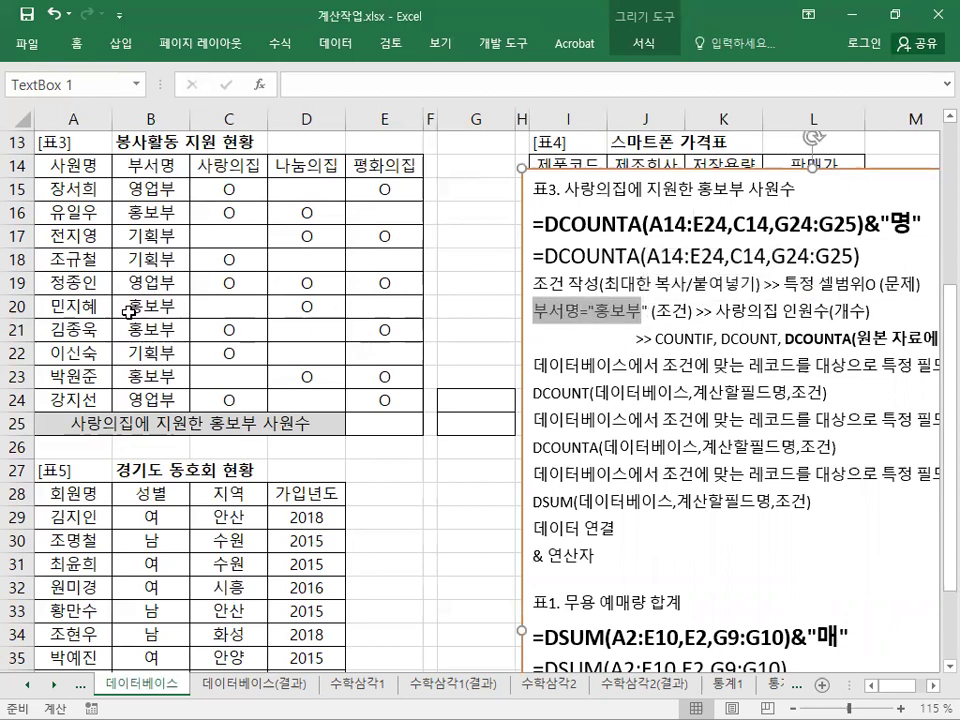
pyautogui.moveTo(70, 212); pyautogui.dragTo(363, 222)
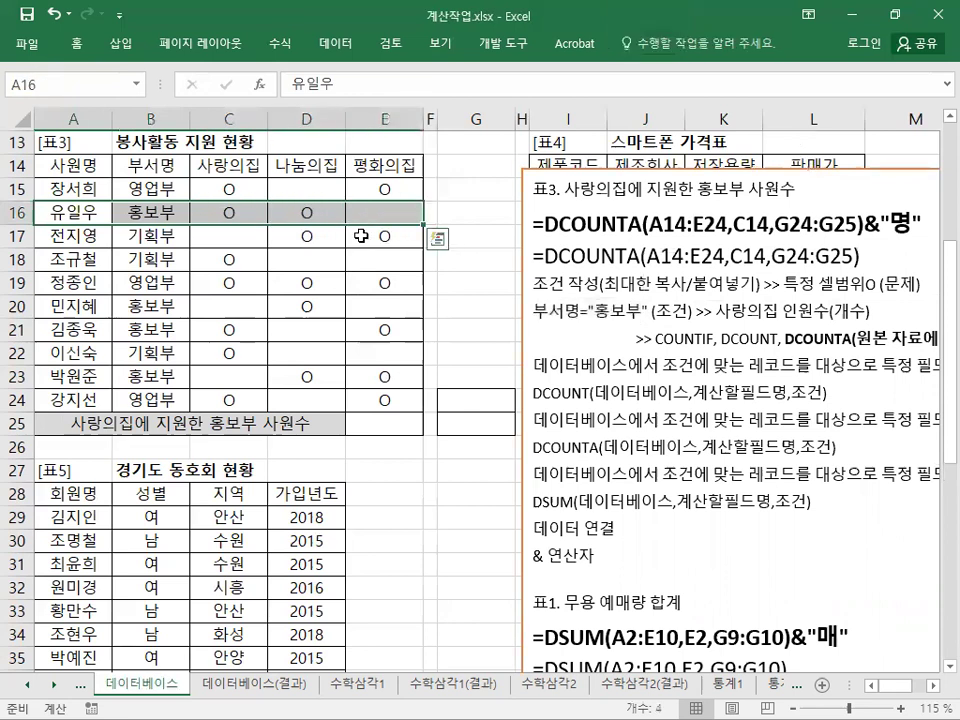
pyautogui.keyDown('ctrl'); pyautogui.click(54, 306); pyautogui.keyUp('ctrl')
pyautogui.moveTo(54, 306); pyautogui.dragTo(379, 306)
pyautogui.moveTo(60, 330); pyautogui.dragTo(377, 332)
pyautogui.keyDown('ctrl'); pyautogui.click(80, 377); pyautogui.keyUp('ctrl')
pyautogui.moveTo(165, 376); pyautogui.dragTo(380, 377)
pyautogui.click(72, 42)
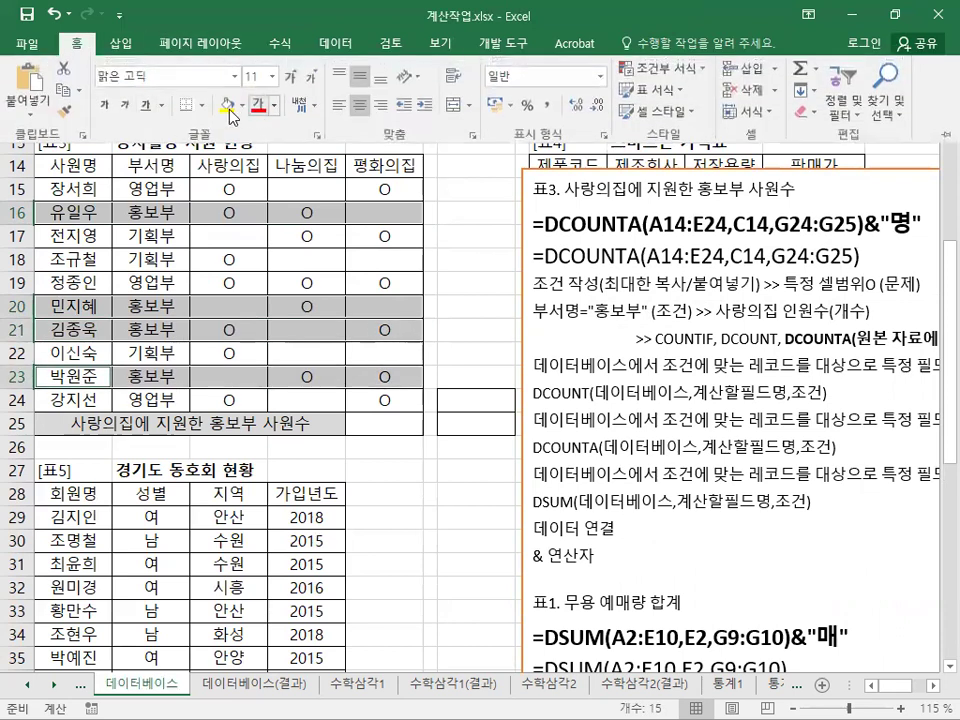
pyautogui.click(242, 105)
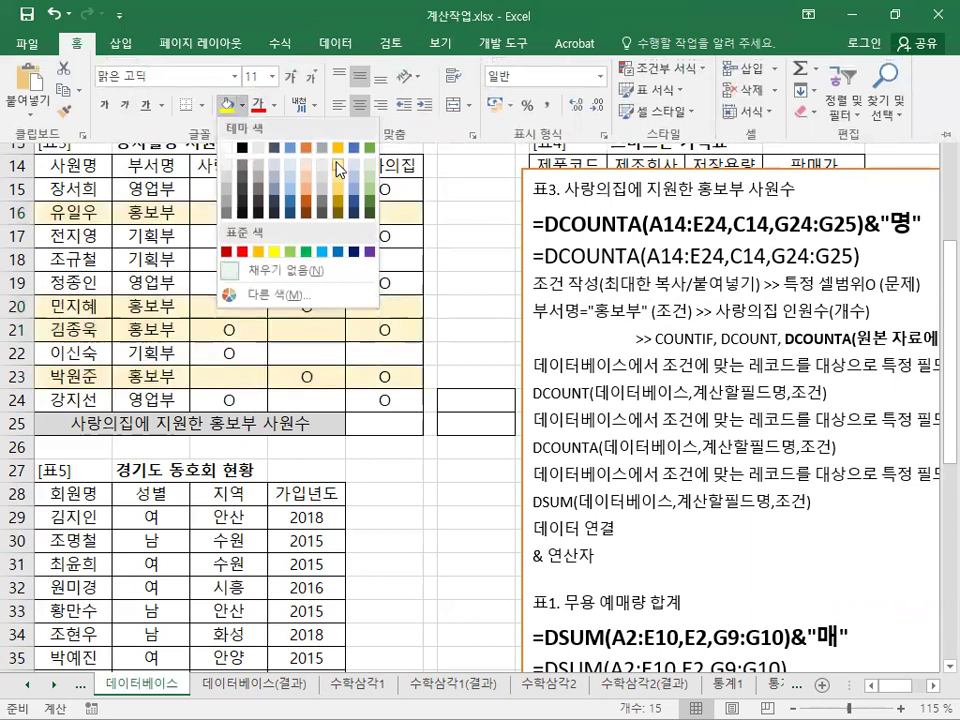
pyautogui.click(306, 165)
pyautogui.click(305, 330)
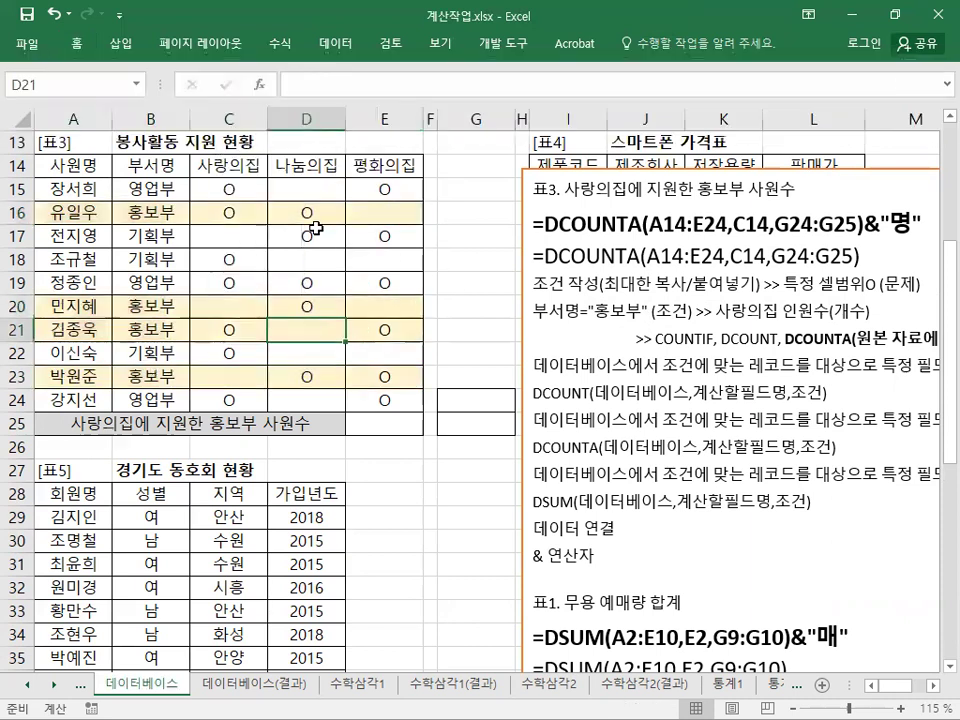
# Color the O marks of the 홍보부 employees in the 사랑의집 column, cells C16 and C21, red.
pyautogui.click(229, 210)
pyautogui.moveTo(229, 185); pyautogui.dragTo(246, 401)
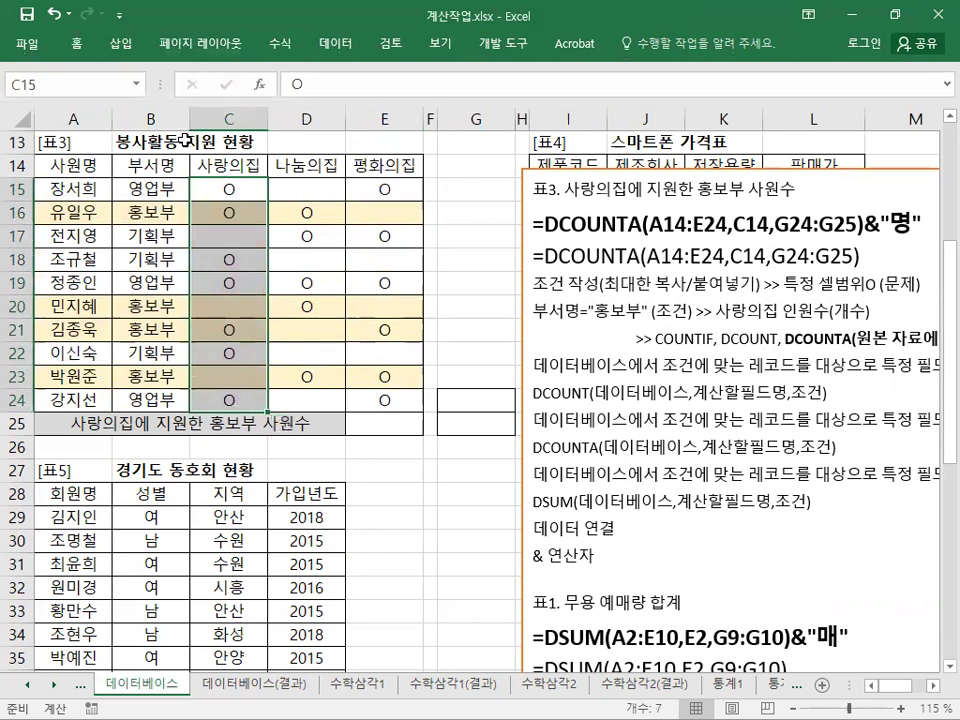
pyautogui.click(208, 212)
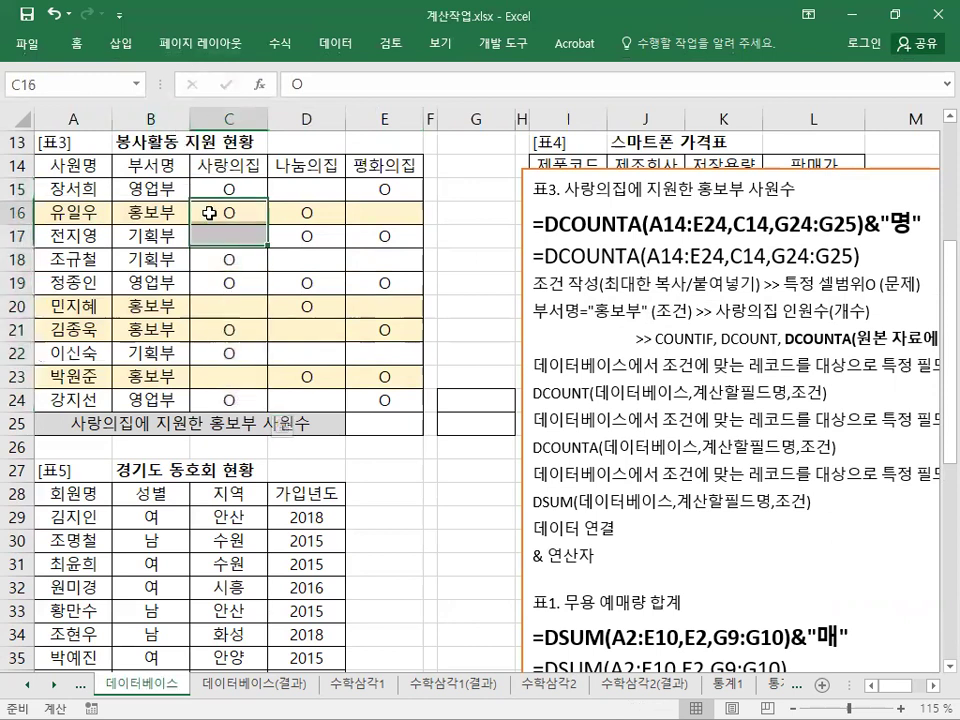
pyautogui.keyDown('ctrl'); pyautogui.click(224, 328); pyautogui.keyUp('ctrl')
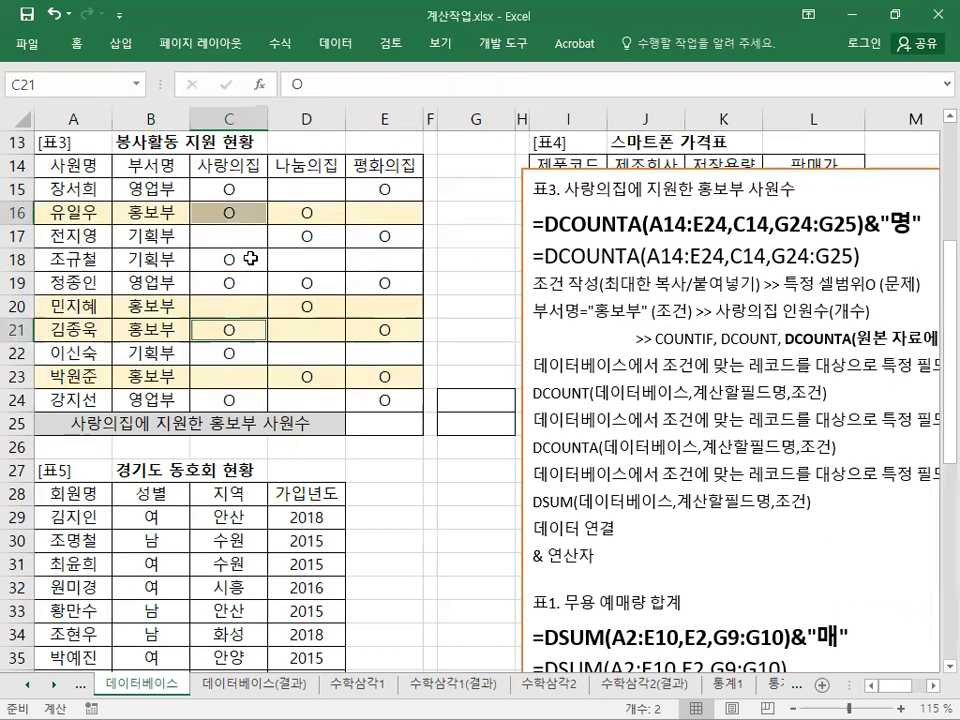
pyautogui.rightClick(245, 212)
pyautogui.click(349, 185)
pyautogui.click(290, 281)
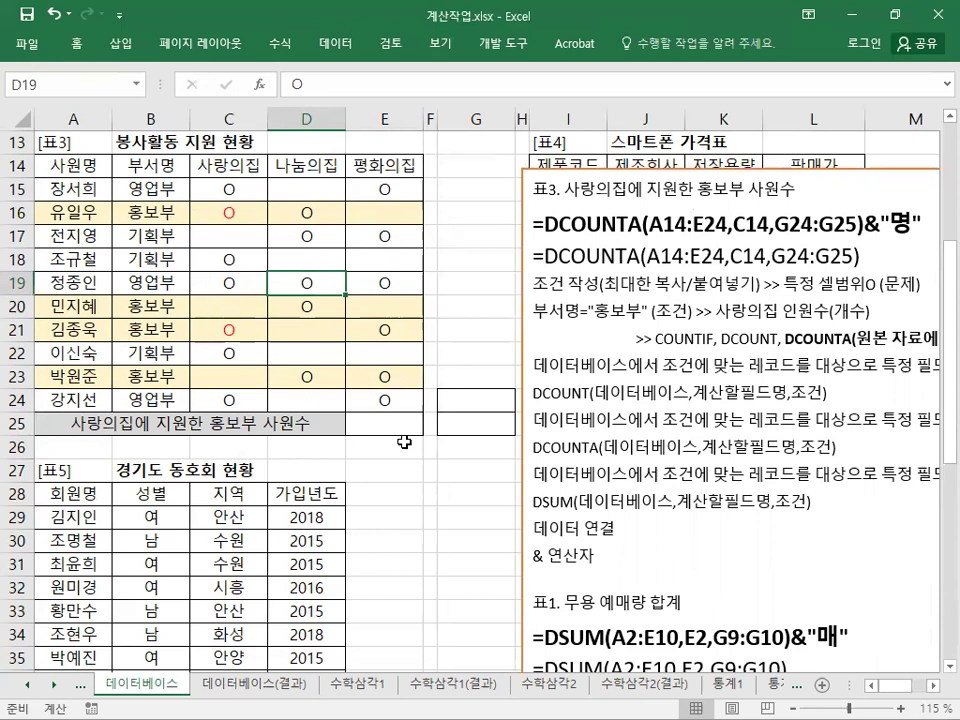
# Review the notes on the 홍보부 condition, the 사랑의집 count and the difference between DCOUNT and DCOUNTA.
pyautogui.moveTo(533, 311); pyautogui.dragTo(638, 313)
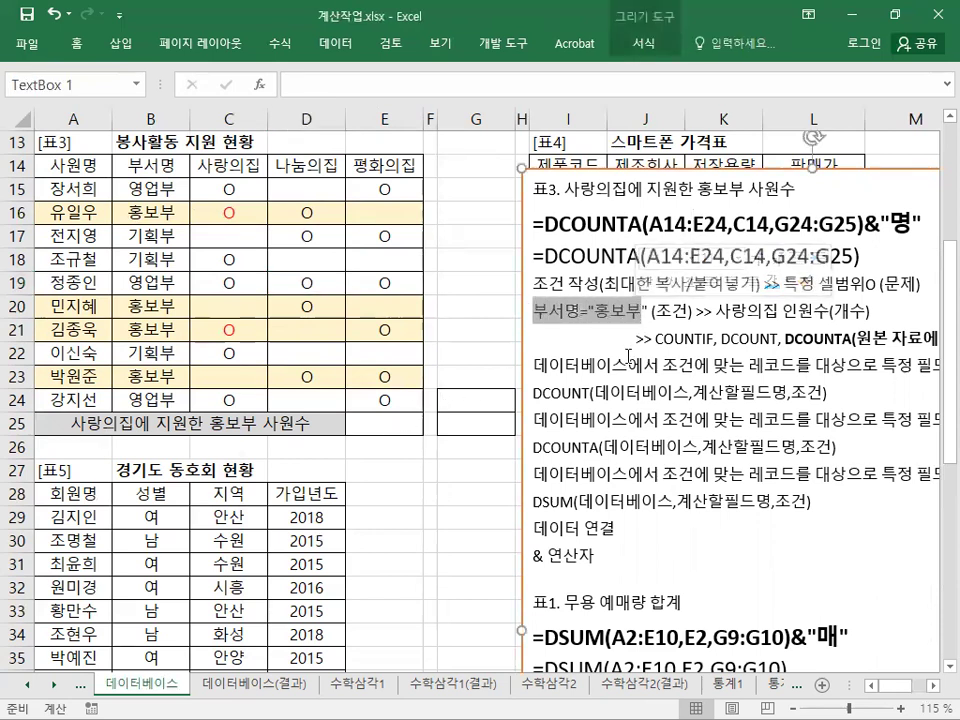
pyautogui.moveTo(716, 313); pyautogui.dragTo(863, 314)
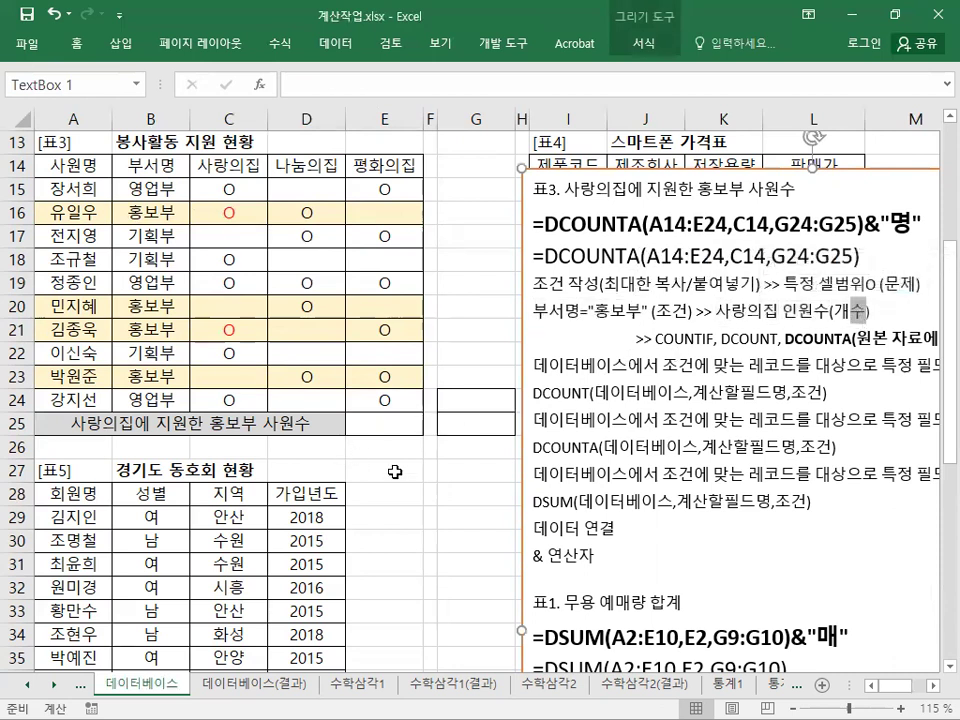
pyautogui.moveTo(536, 392); pyautogui.dragTo(589, 393)
pyautogui.moveTo(537, 448); pyautogui.dragTo(590, 447)
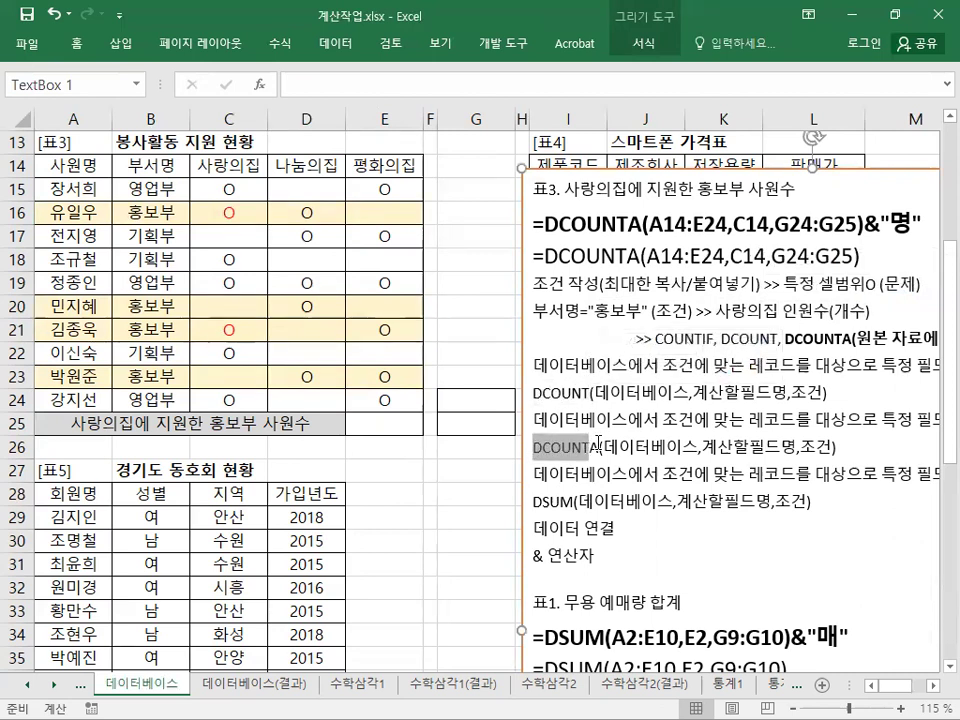
pyautogui.click(547, 368)
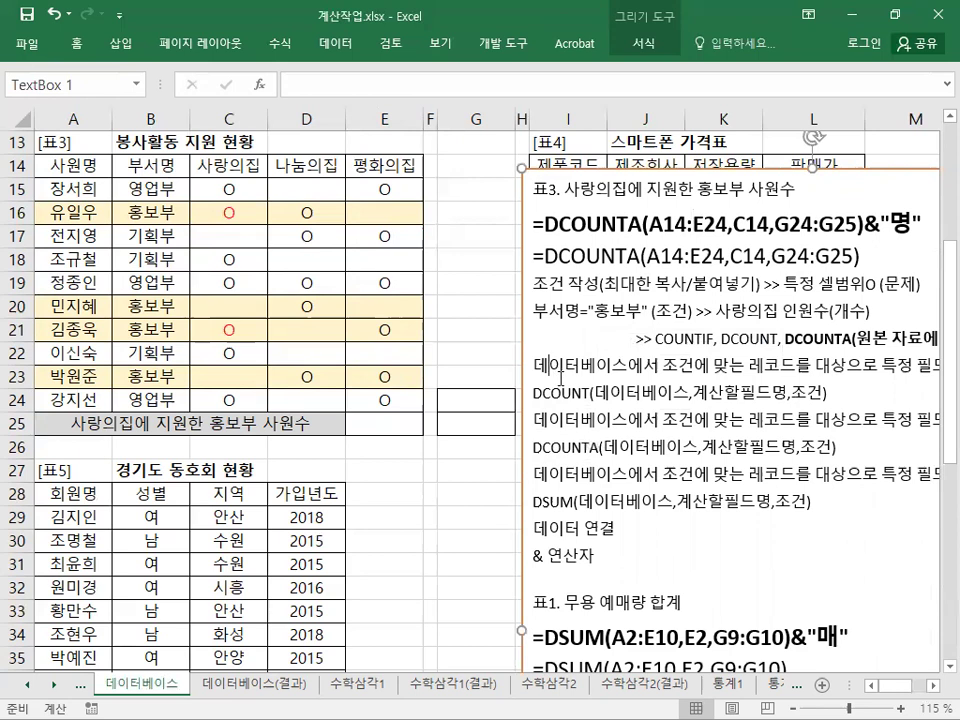
pyautogui.click(575, 392)
pyautogui.click(582, 420)
# Shift the notes box to read its full lines and match the DCOUNTA arguments and condition notes to the 표3 data.
pyautogui.moveTo(614, 172); pyautogui.dragTo(521, 190)
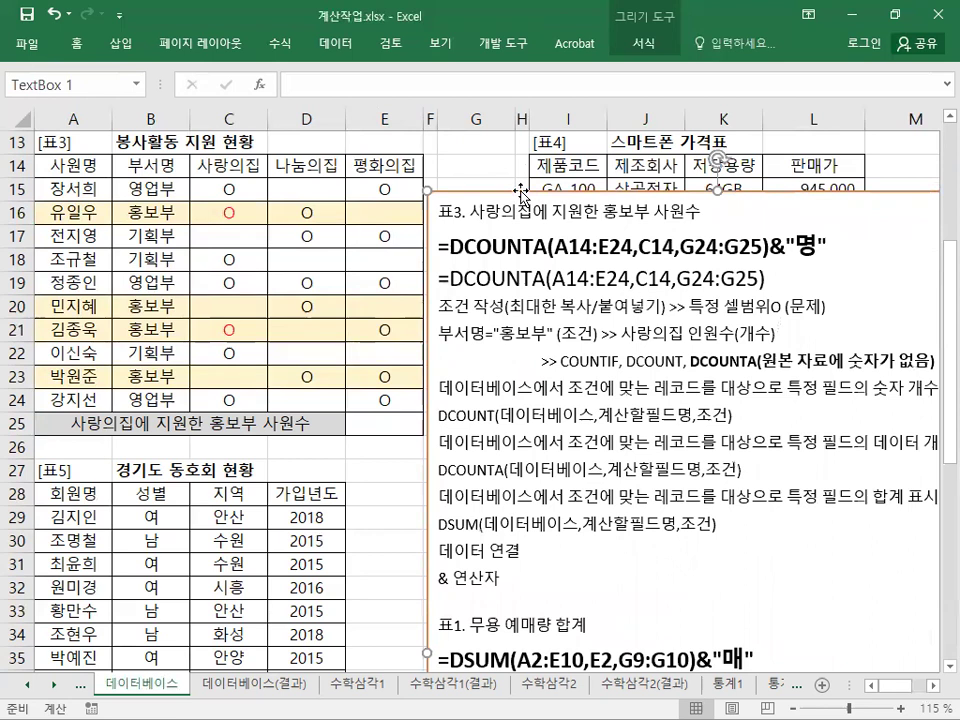
pyautogui.moveTo(73, 164); pyautogui.dragTo(383, 396)
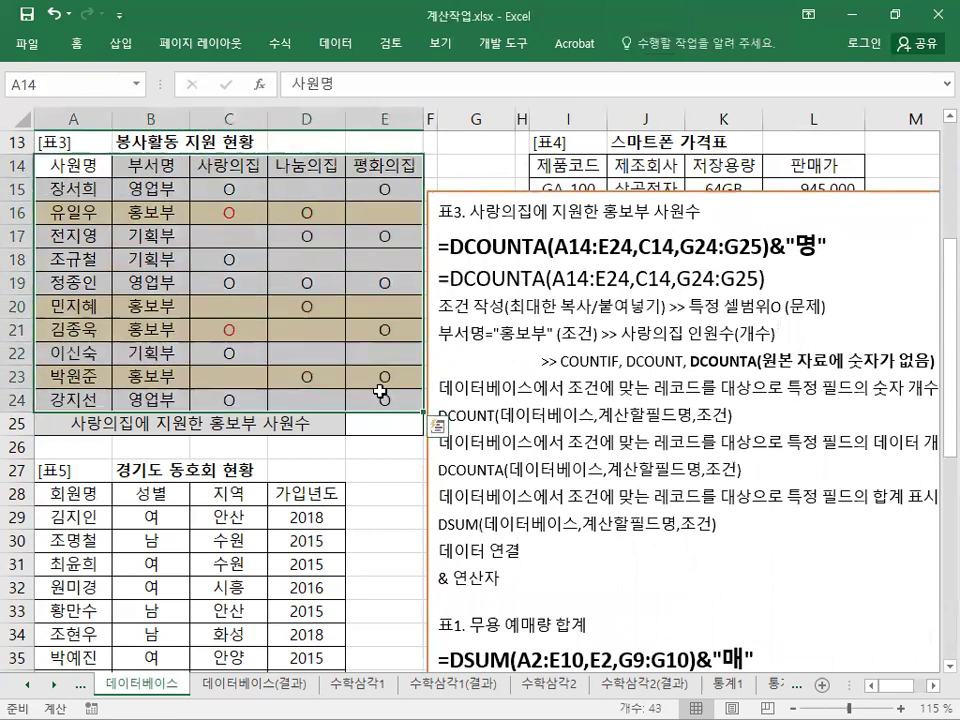
pyautogui.click(493, 415)
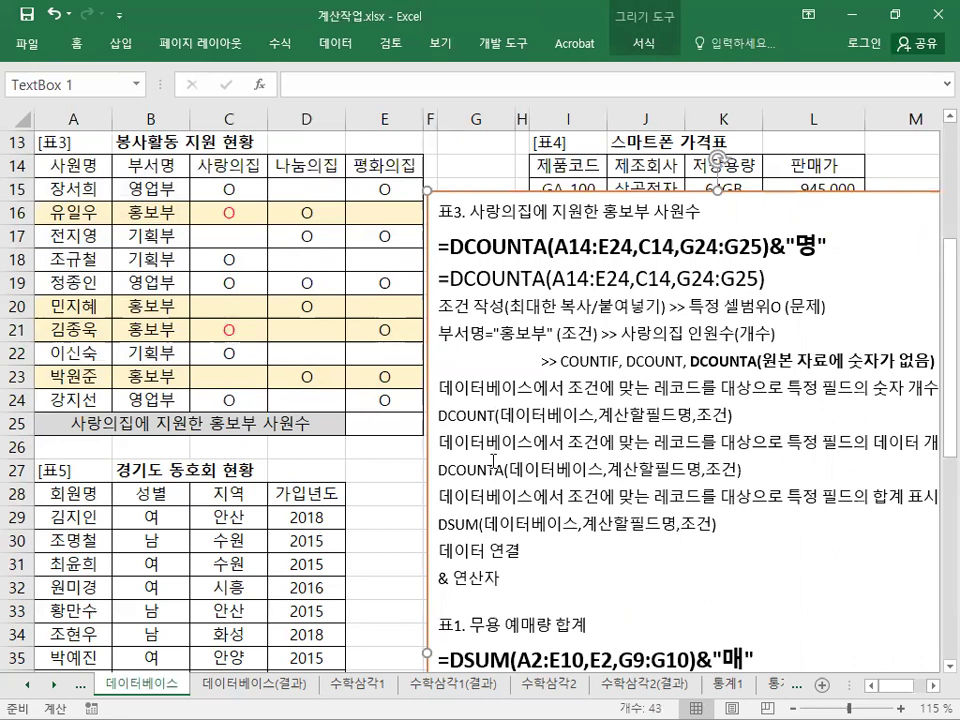
pyautogui.moveTo(88, 160); pyautogui.dragTo(392, 402)
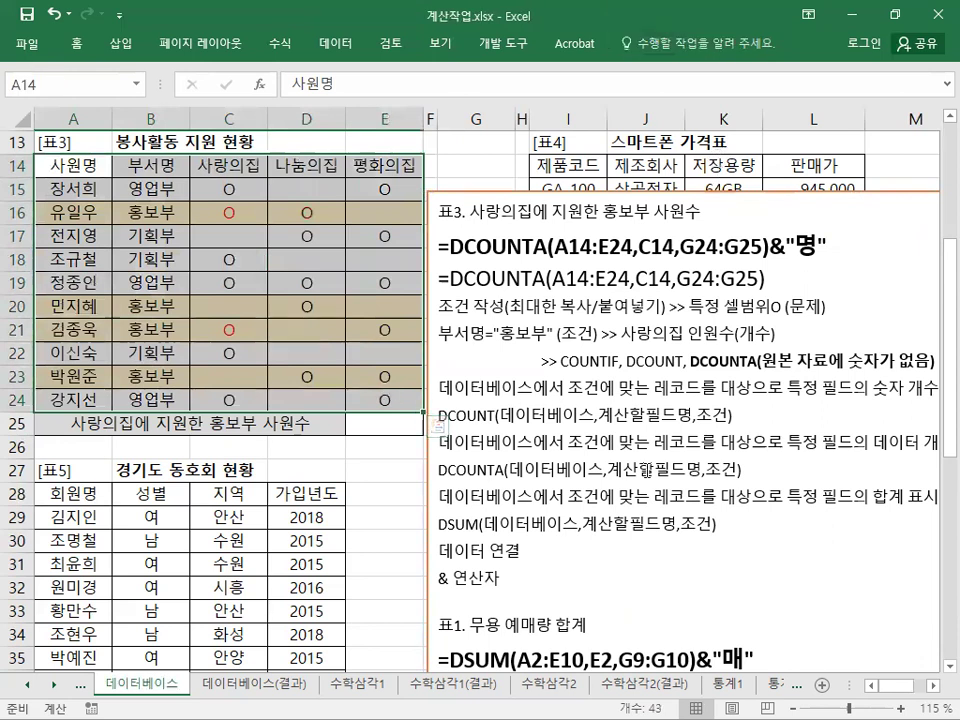
pyautogui.moveTo(226, 187); pyautogui.dragTo(243, 399)
pyautogui.moveTo(439, 468); pyautogui.dragTo(503, 466)
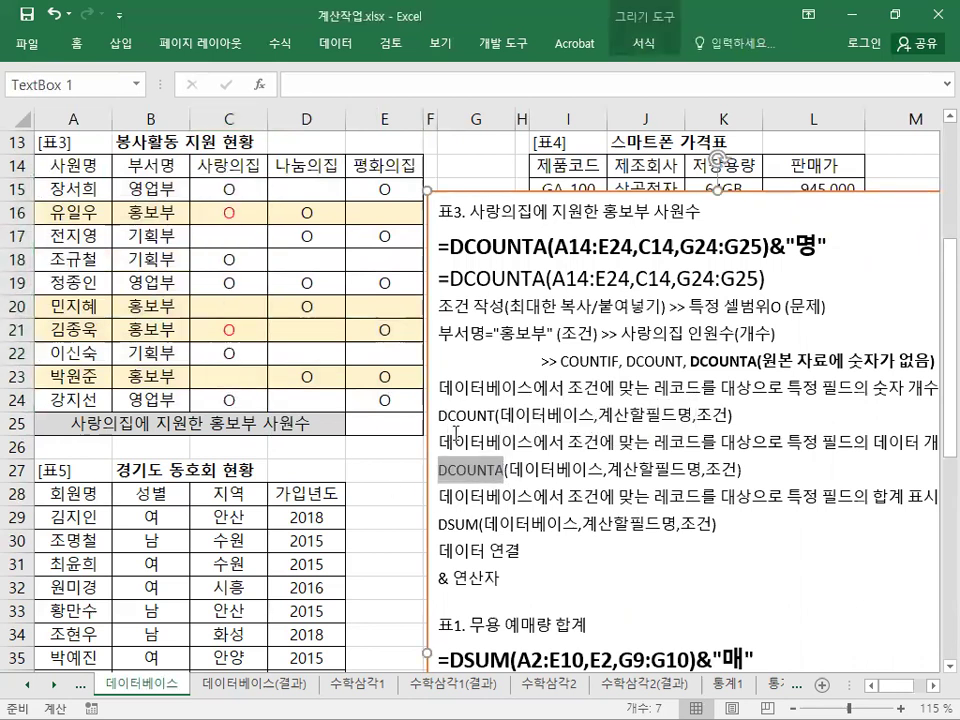
pyautogui.click(377, 426)
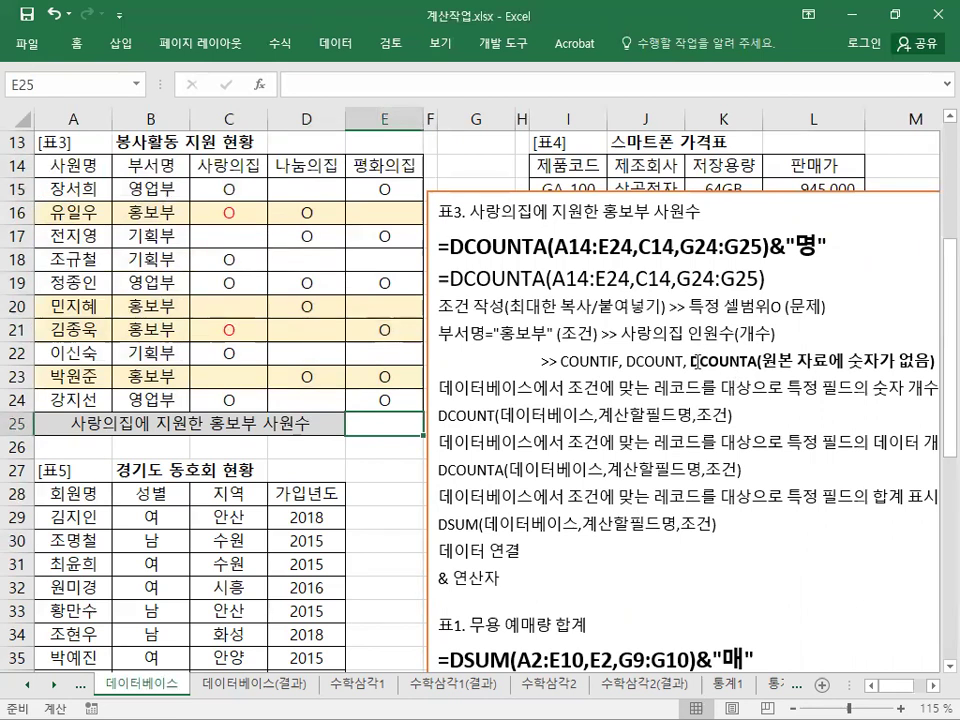
pyautogui.moveTo(436, 305); pyautogui.dragTo(499, 320)
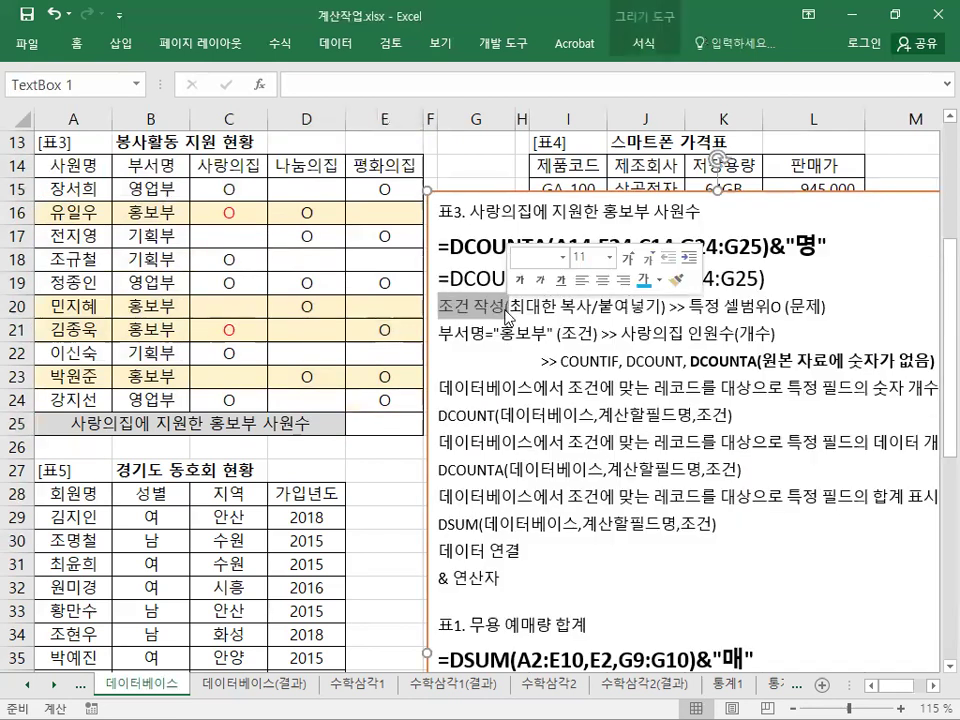
pyautogui.click(490, 310)
pyautogui.moveTo(706, 305); pyautogui.dragTo(784, 307)
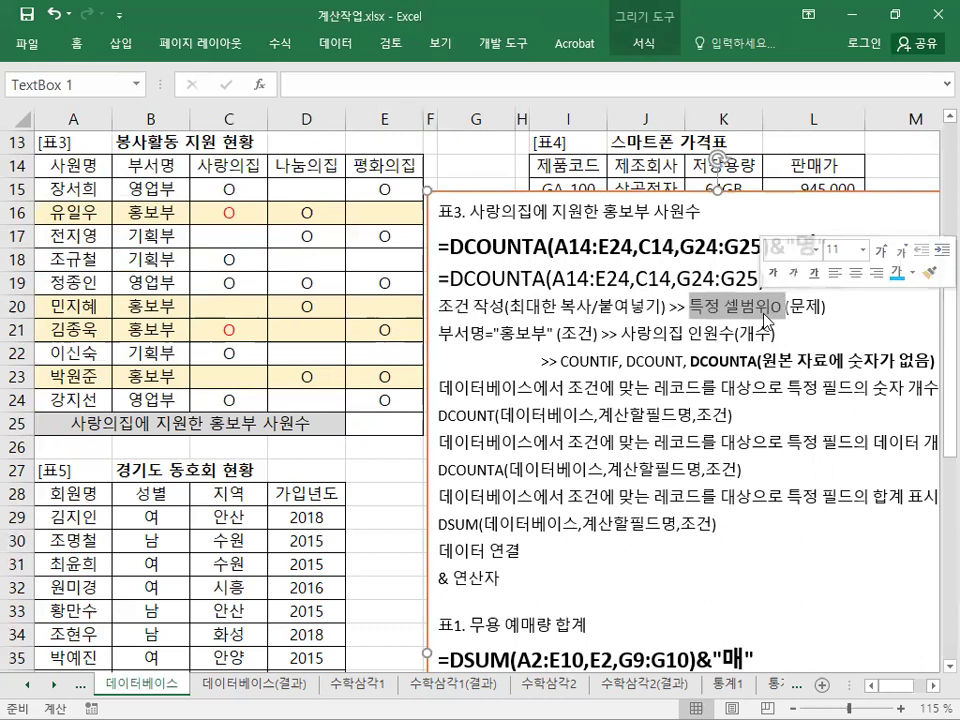
# Move the notes box below row 25 and copy the 부서명 heading from B14 into condition cell G24.
pyautogui.moveTo(476, 195); pyautogui.dragTo(412, 448)
pyautogui.click(480, 400)
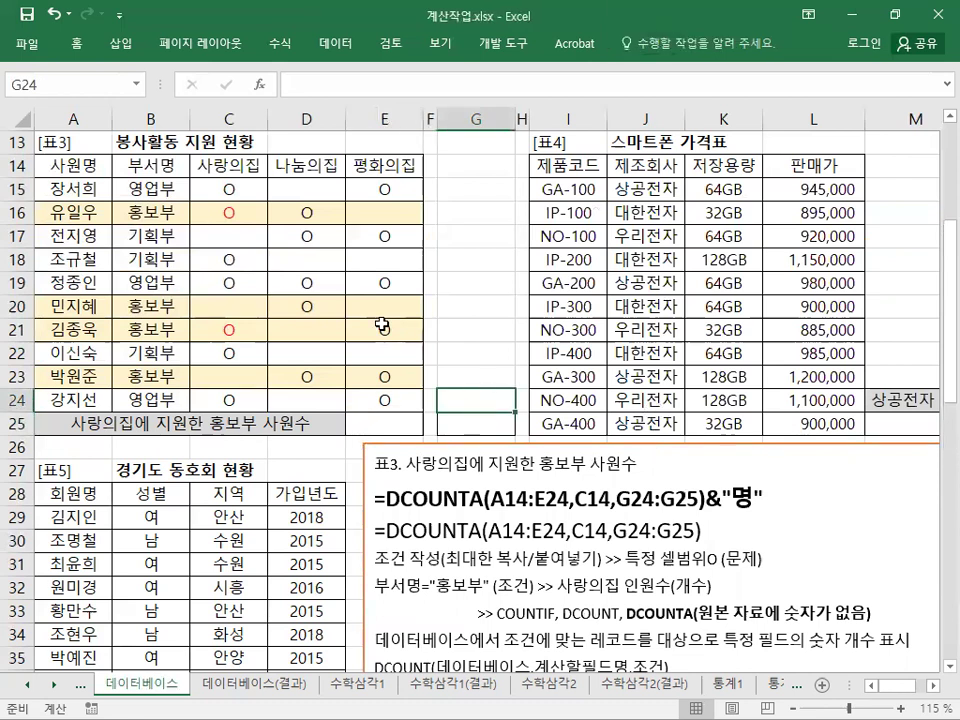
pyautogui.click(148, 170)
pyautogui.rightClick(148, 170)
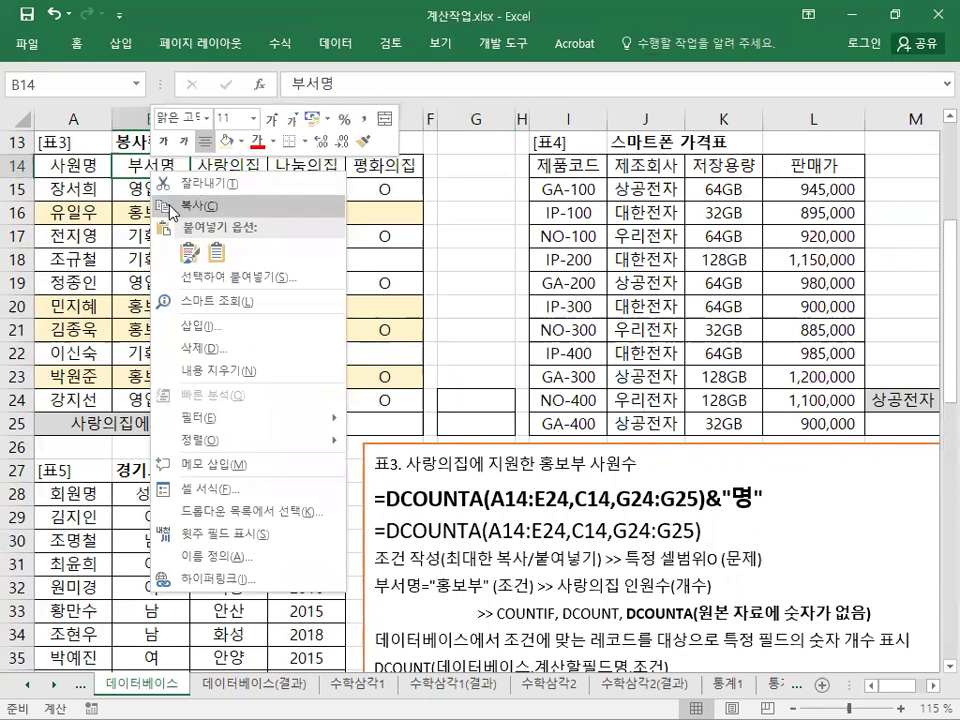
pyautogui.click(172, 209)
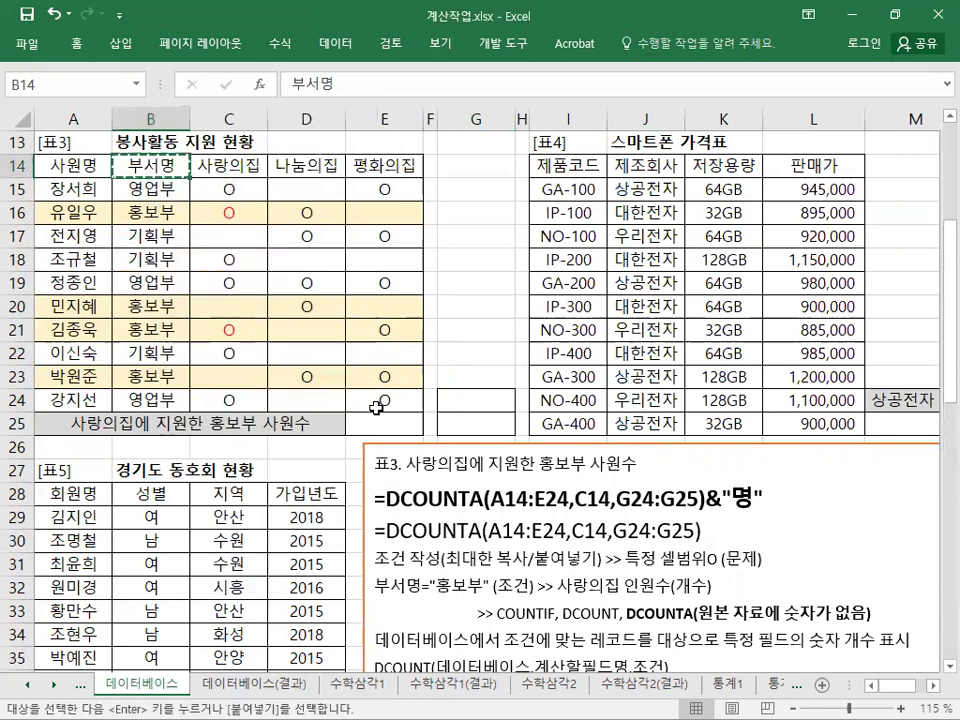
pyautogui.click(477, 398)
pyautogui.rightClick(478, 399)
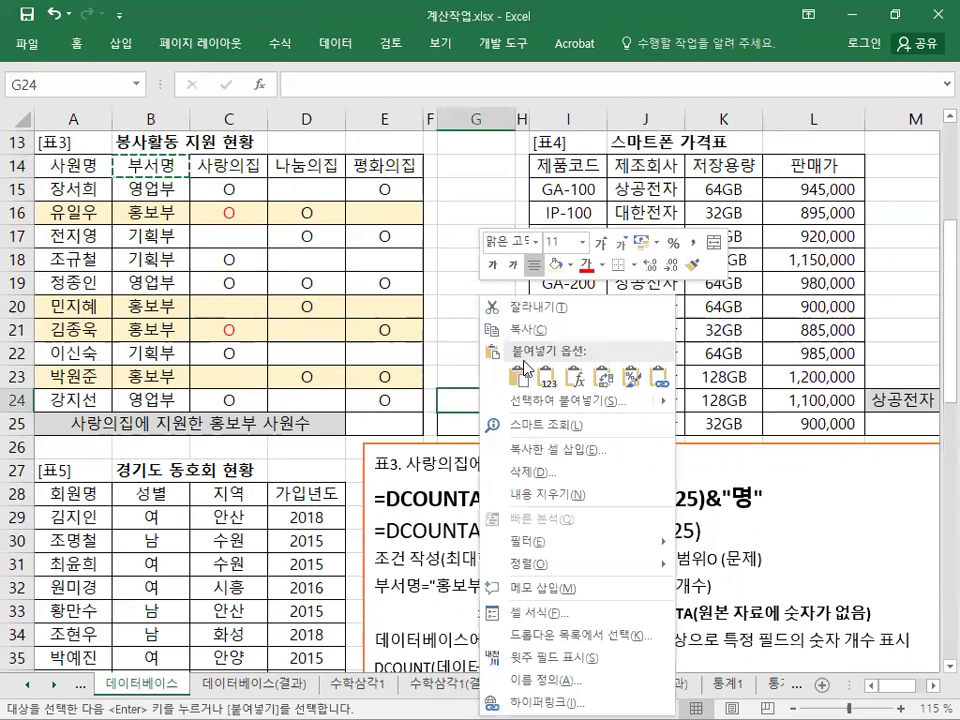
pyautogui.click(519, 377)
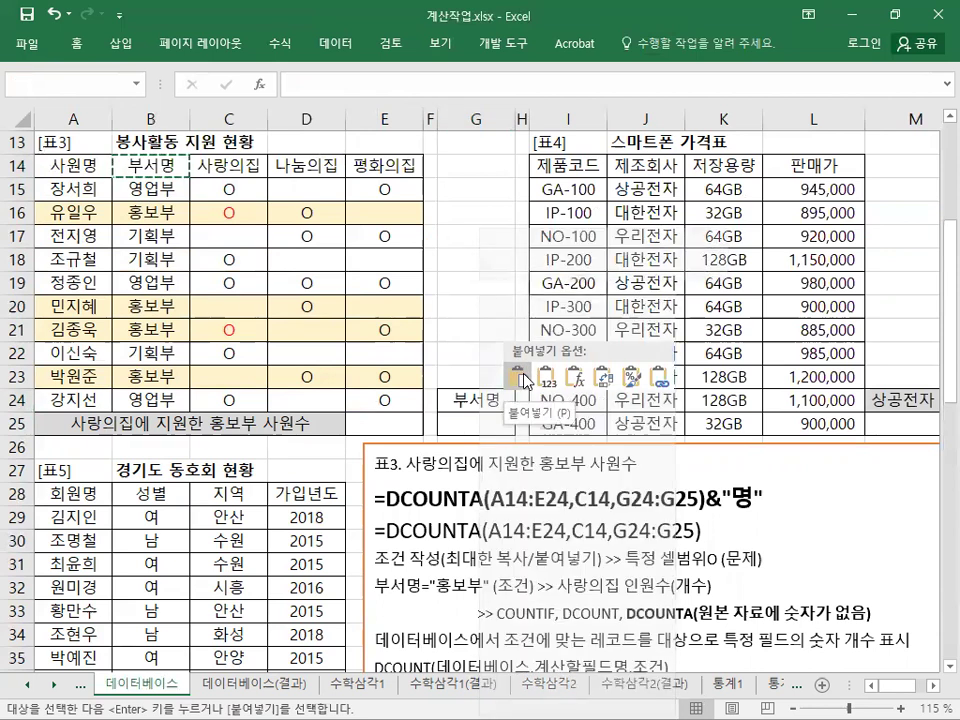
pyautogui.click(519, 377)
# Copy the department value 홍보부 from B16 into G25, under the 부서명 condition heading.
pyautogui.rightClick(168, 217)
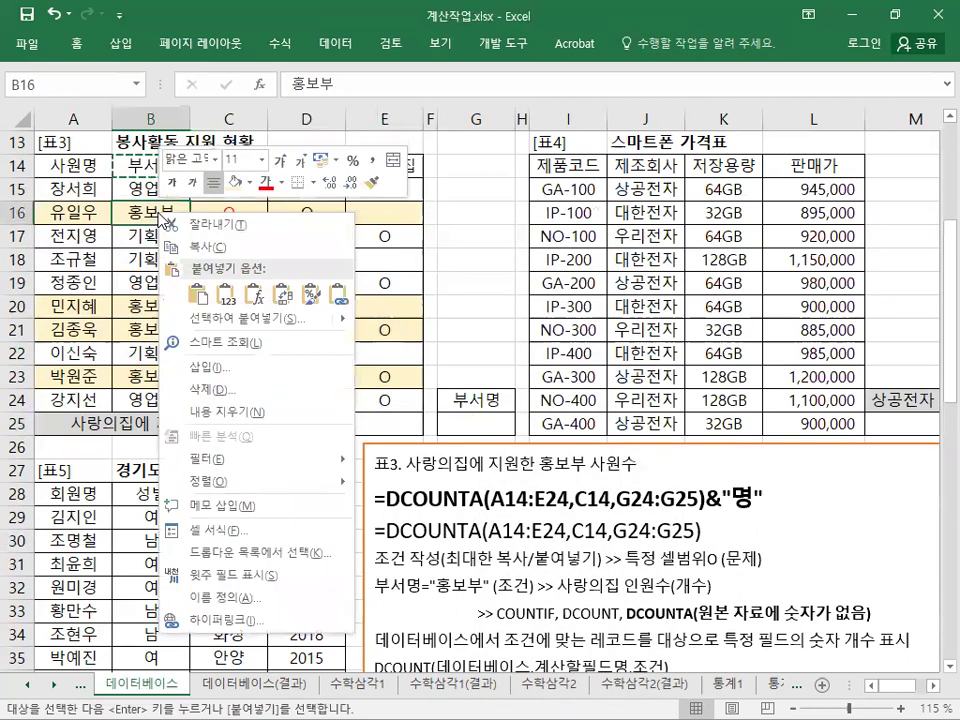
pyautogui.click(150, 188)
pyautogui.rightClick(474, 424)
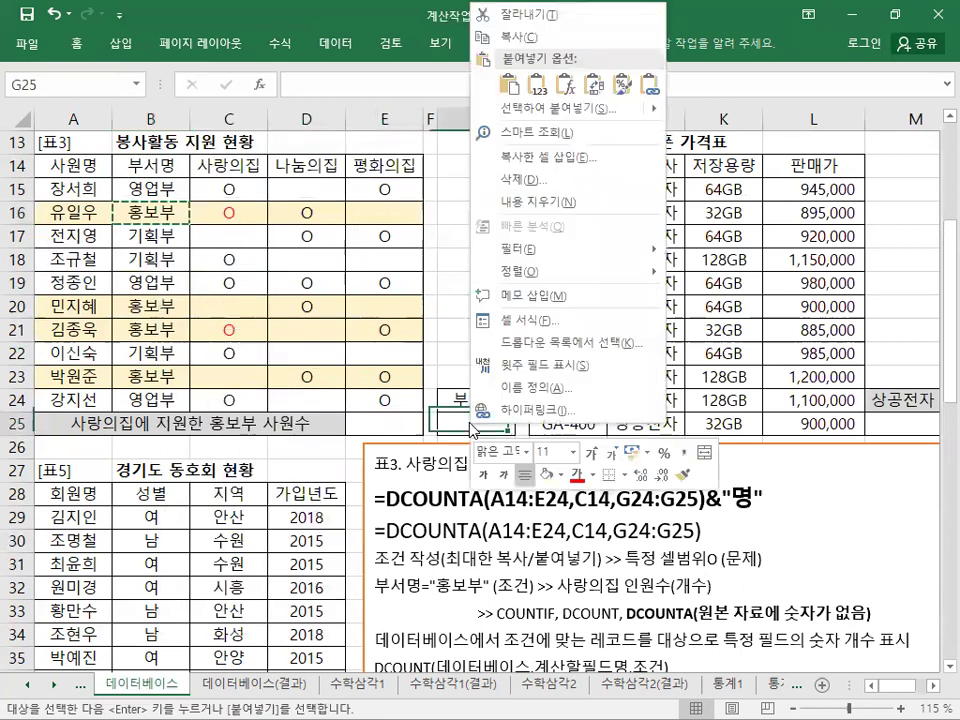
pyautogui.click(508, 85)
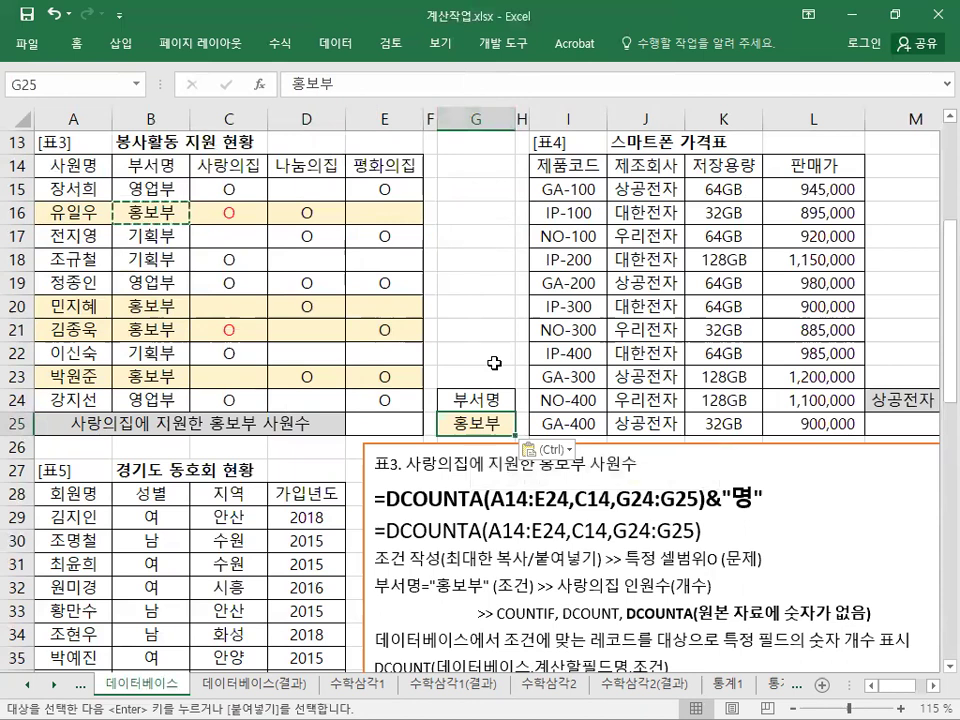
pyautogui.click(494, 399)
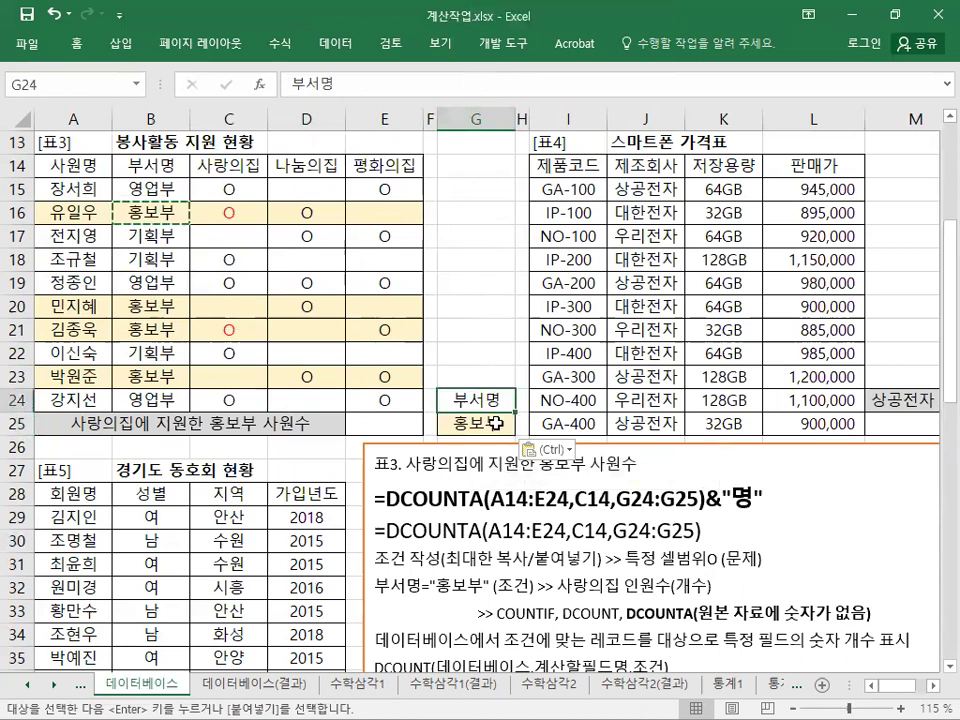
pyautogui.click(497, 422)
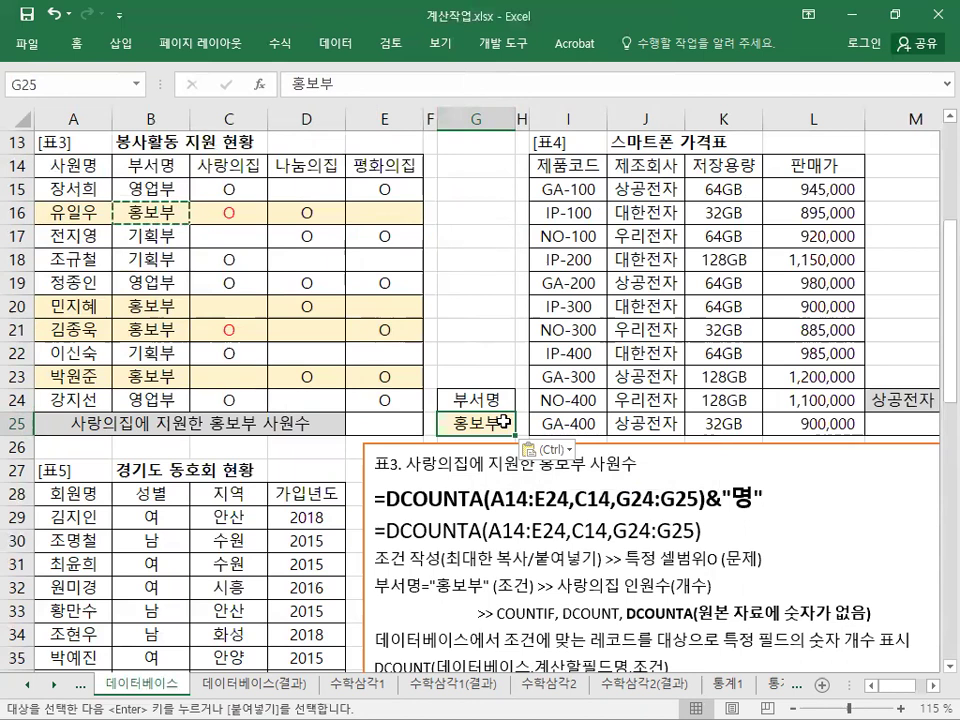
# Begin a DCOUNTA formula in E25 with A14:E24 as the database and the 사랑의집 heading C14 as the field.
pyautogui.click(374, 424)
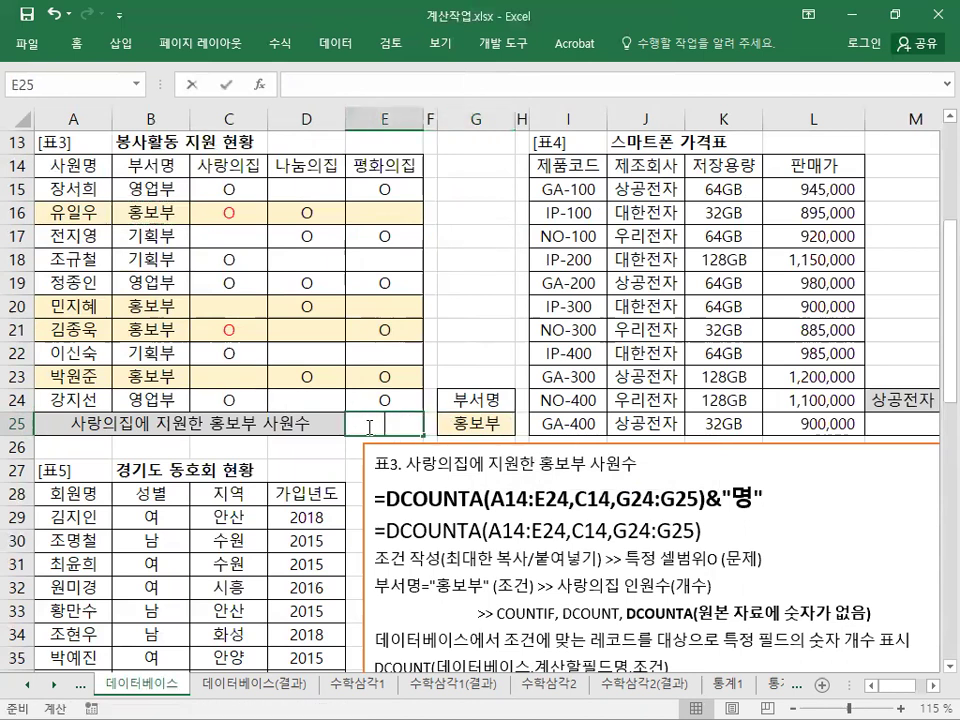
pyautogui.write('=DCOUNTA(')
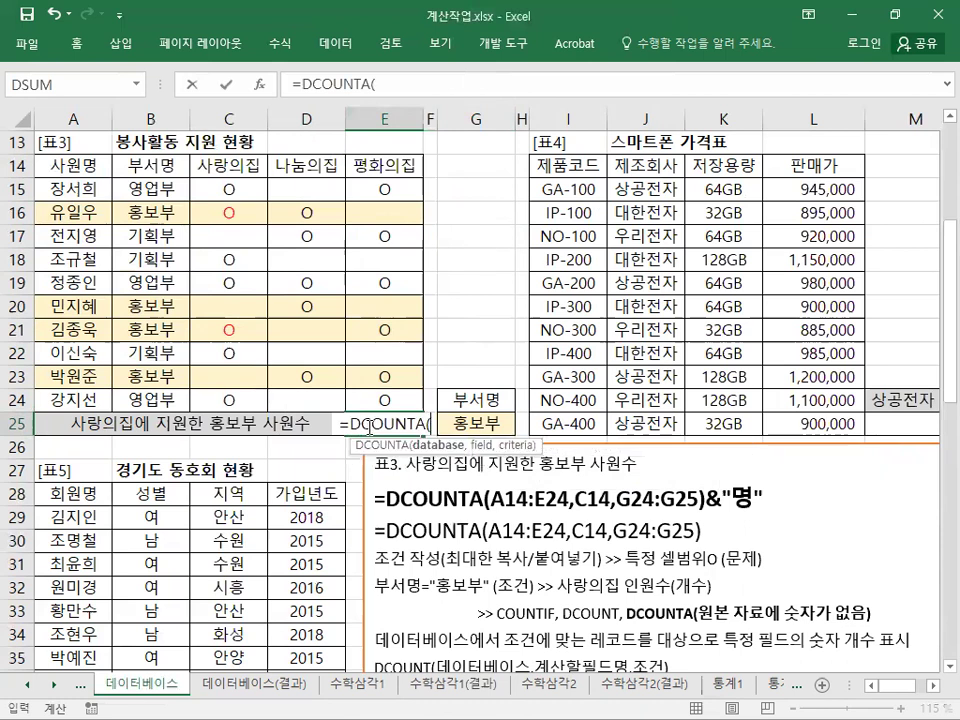
pyautogui.moveTo(90, 165); pyautogui.dragTo(380, 399)
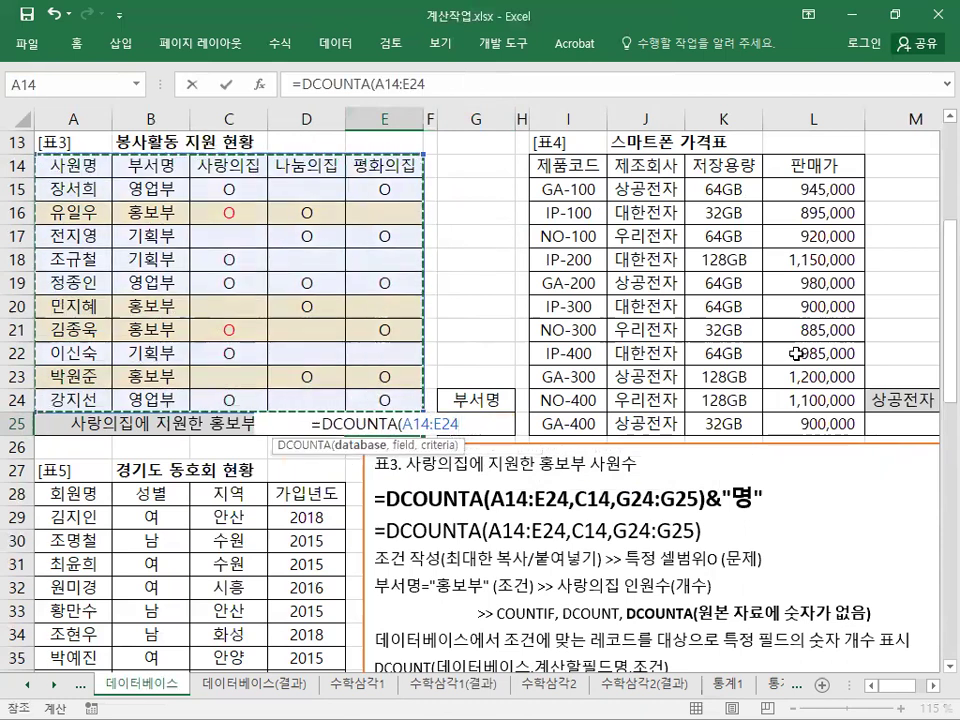
pyautogui.write(',')
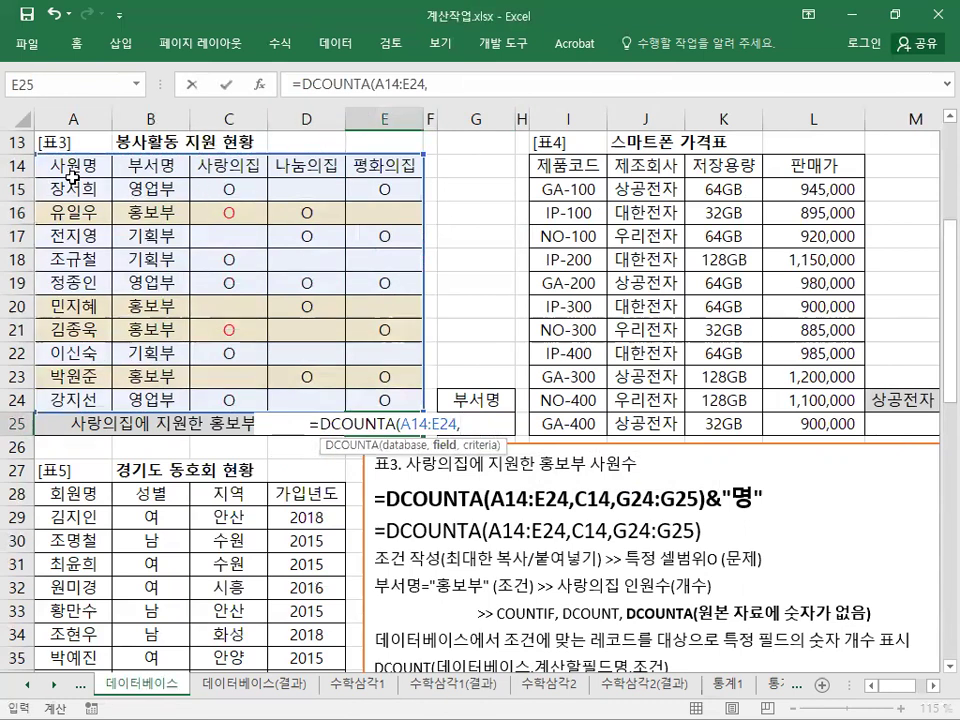
pyautogui.click(390, 164)
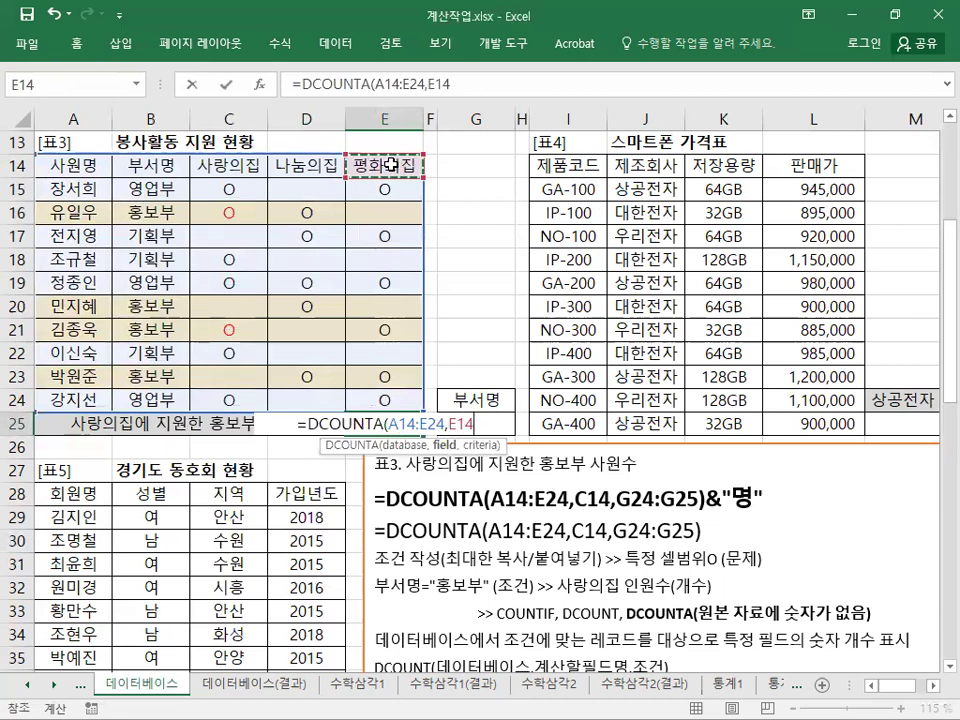
pyautogui.click(316, 168)
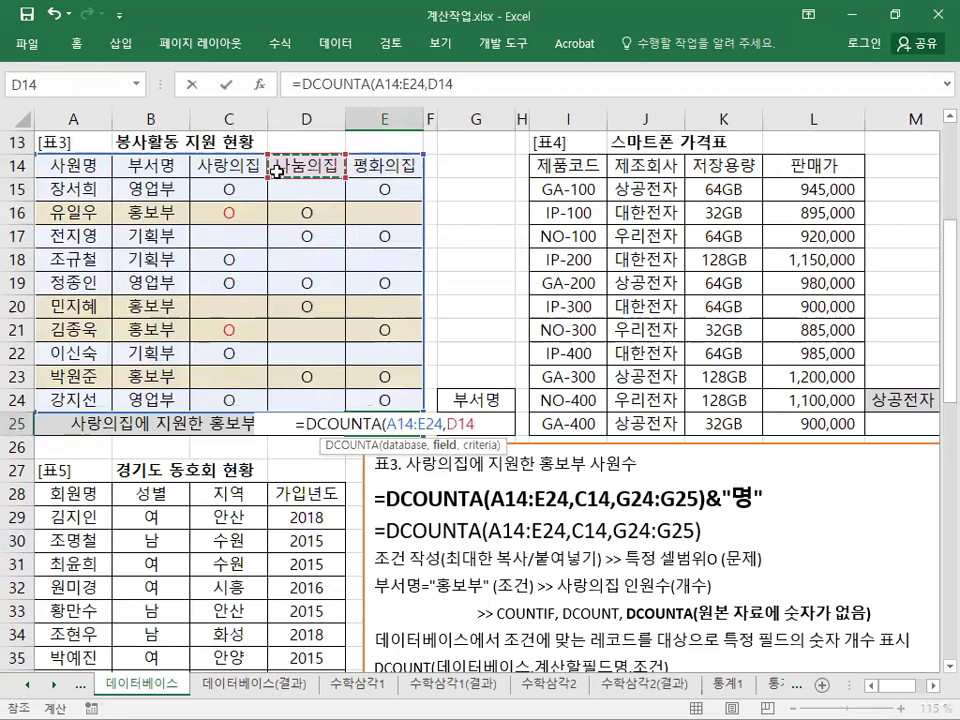
pyautogui.click(232, 170)
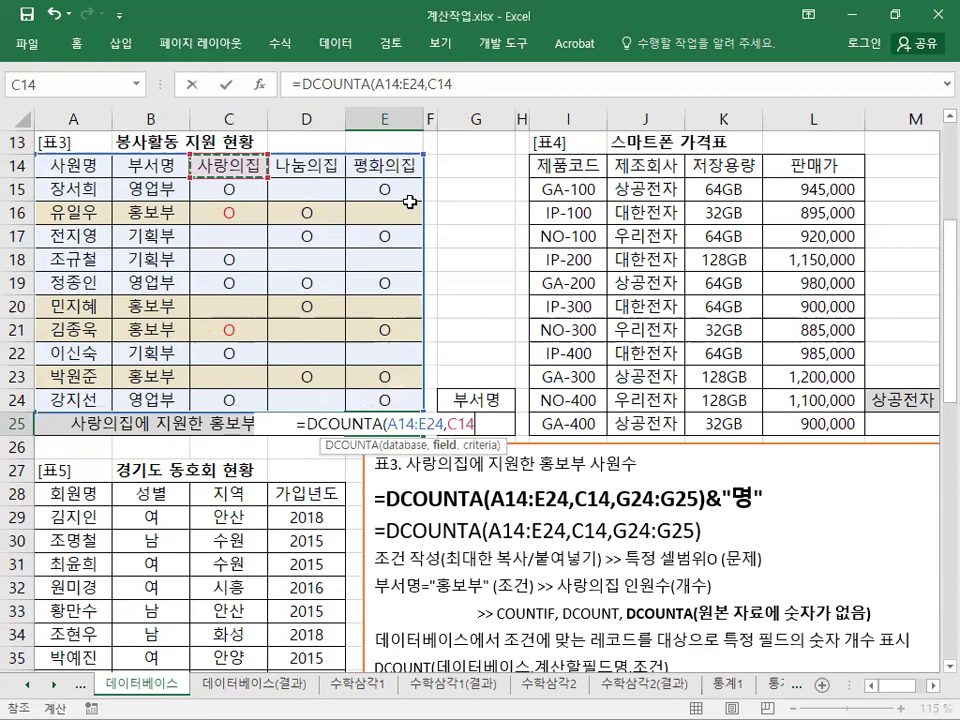
pyautogui.write(',')
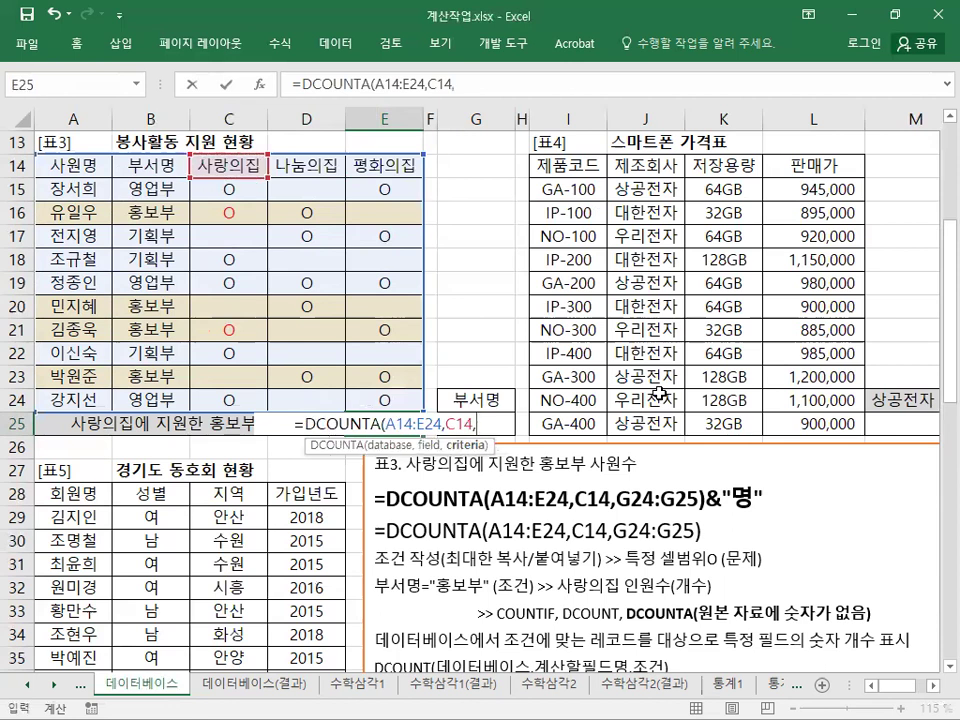
# Complete the E25 formula with criteria range G24:G25 and append &"명" to the count.
pyautogui.moveTo(492, 430); pyautogui.dragTo(492, 430)
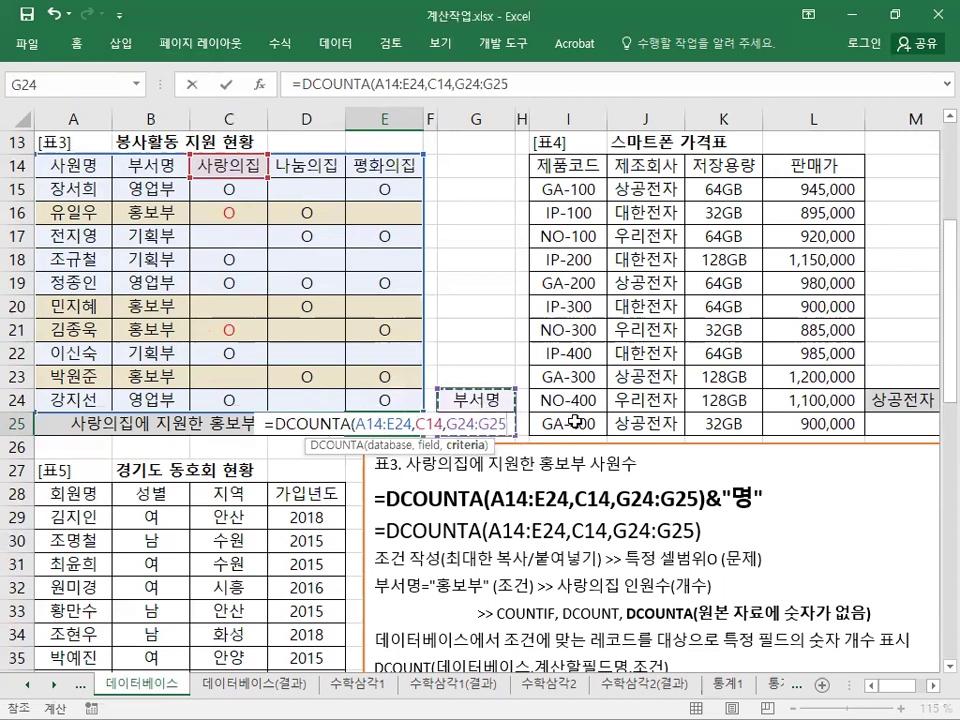
pyautogui.write(')')
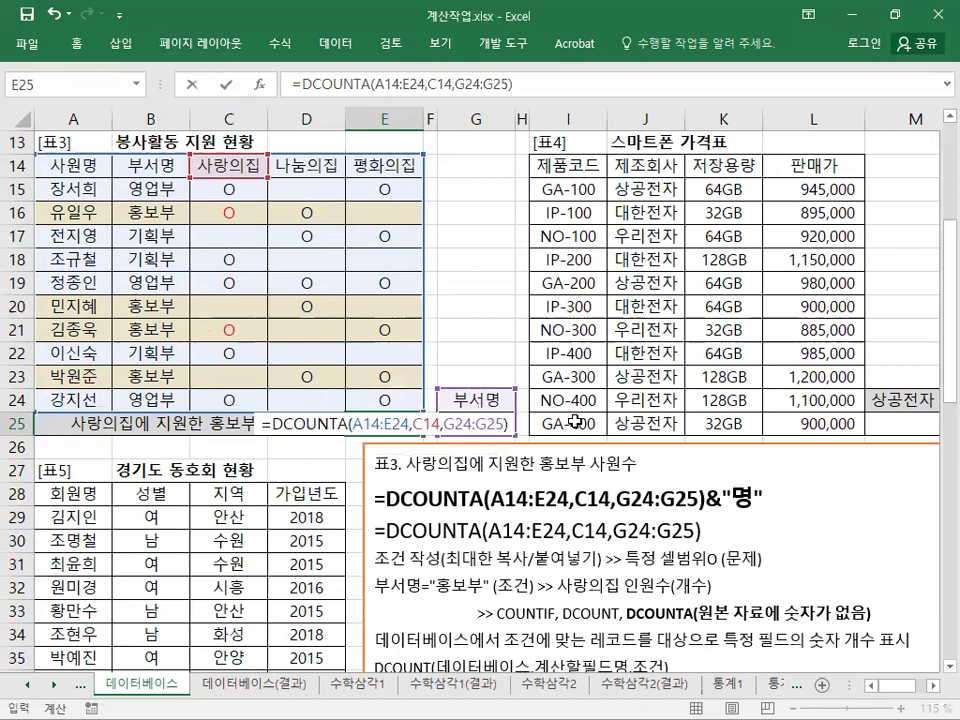
pyautogui.write('&"')
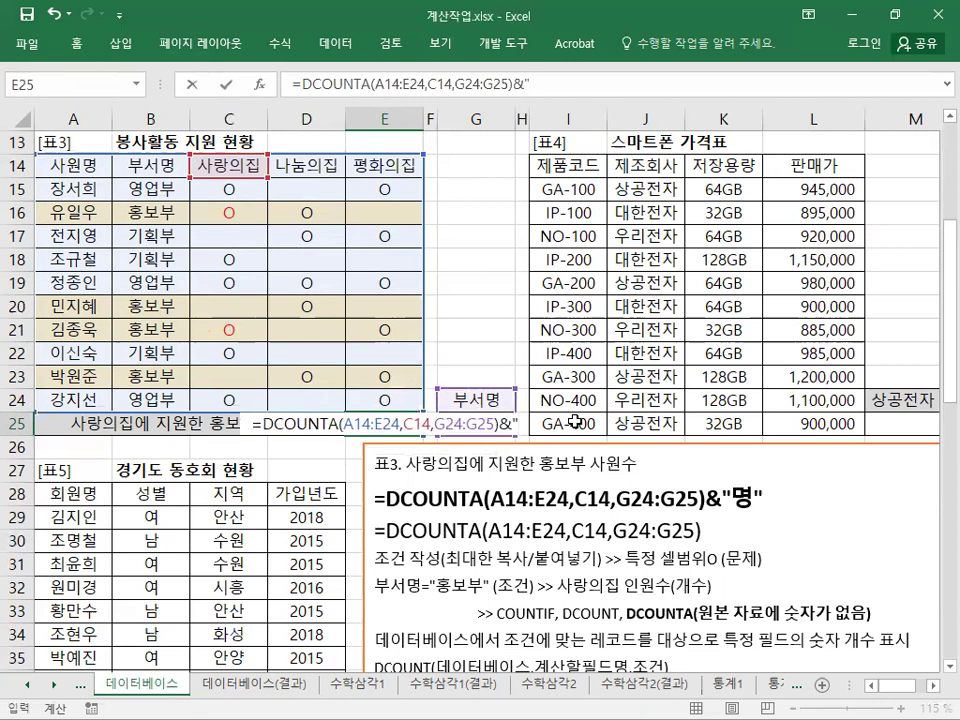
pyautogui.write('명"')
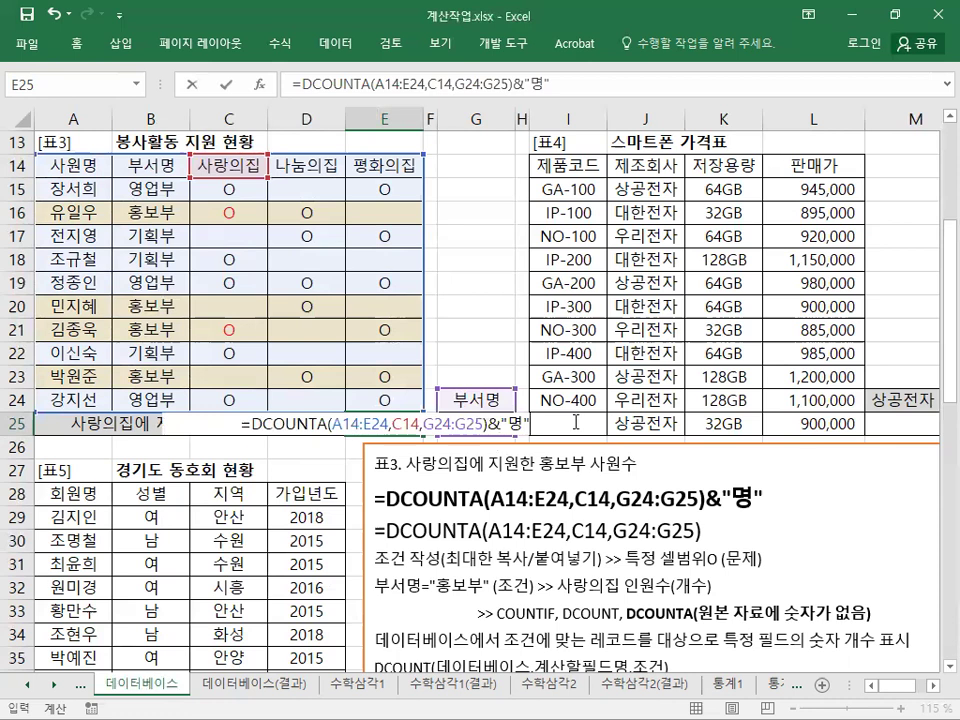
pyautogui.press('Return')
pyautogui.press('Up')
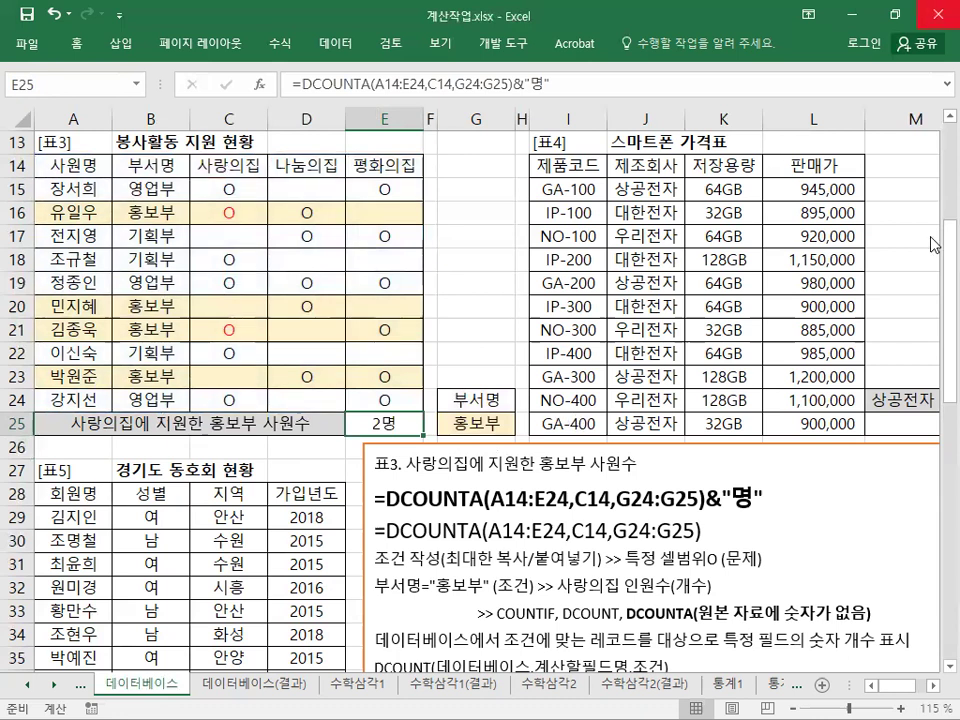
# Move the notes box down beside 표5, so its upper edge sits around row 29.
pyautogui.click(414, 448)
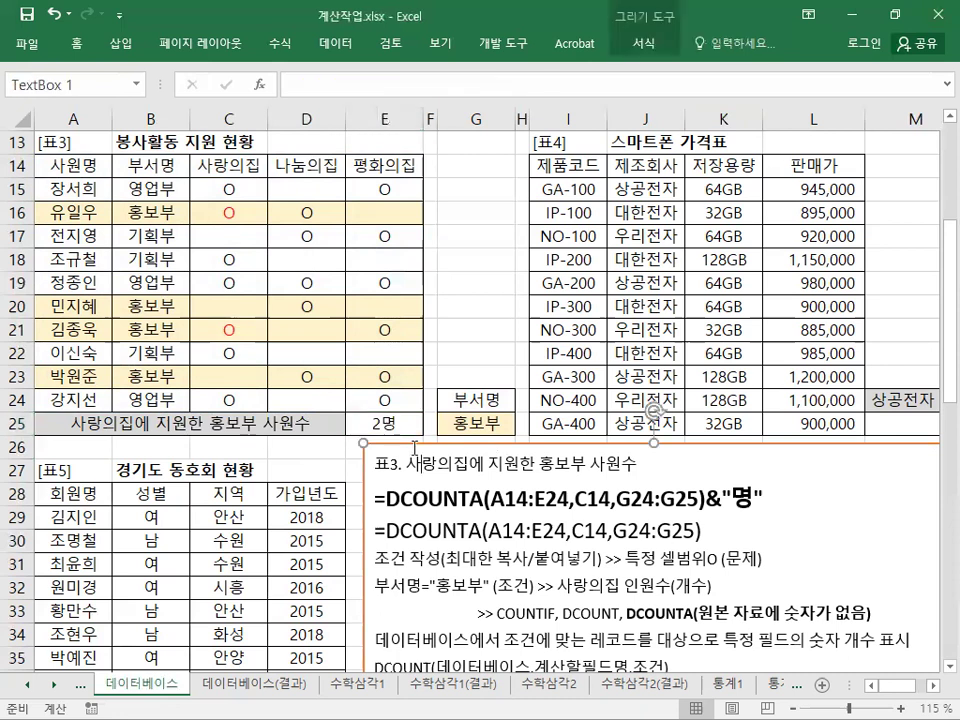
pyautogui.moveTo(414, 448); pyautogui.dragTo(398, 518)
pyautogui.scroll(-2, 398, 516)
pyautogui.scroll(-3, 410, 514)
pyautogui.scroll(1, 412, 500)
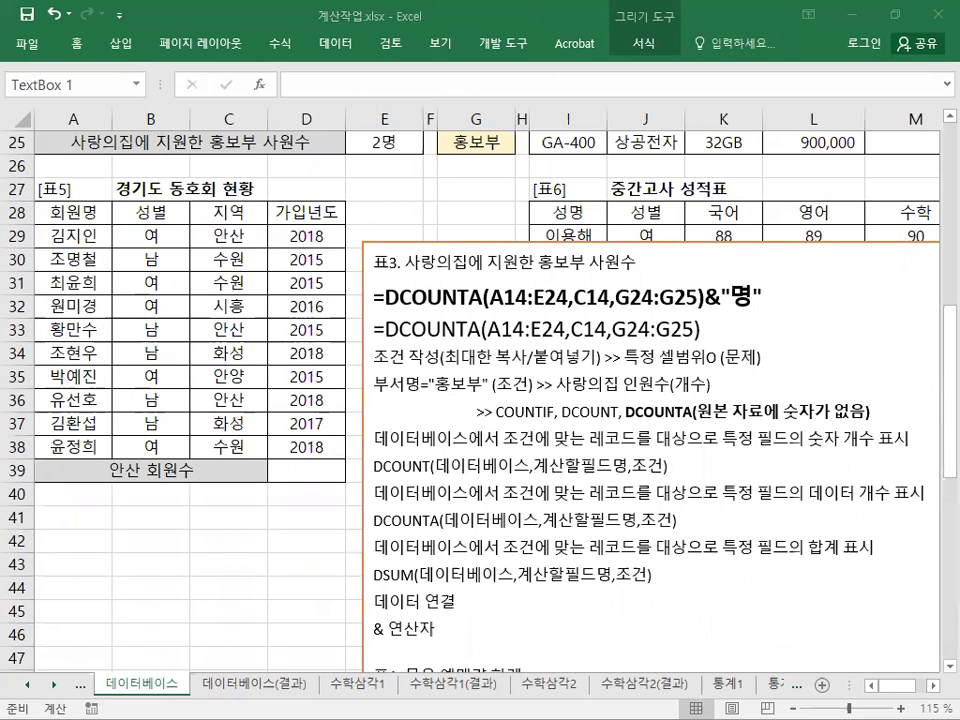
# Paste the copied 표5 안산 회원수 notes at the start of the notes box and separate them from the 표3 notes with a blank line.
pyautogui.click(473, 285)
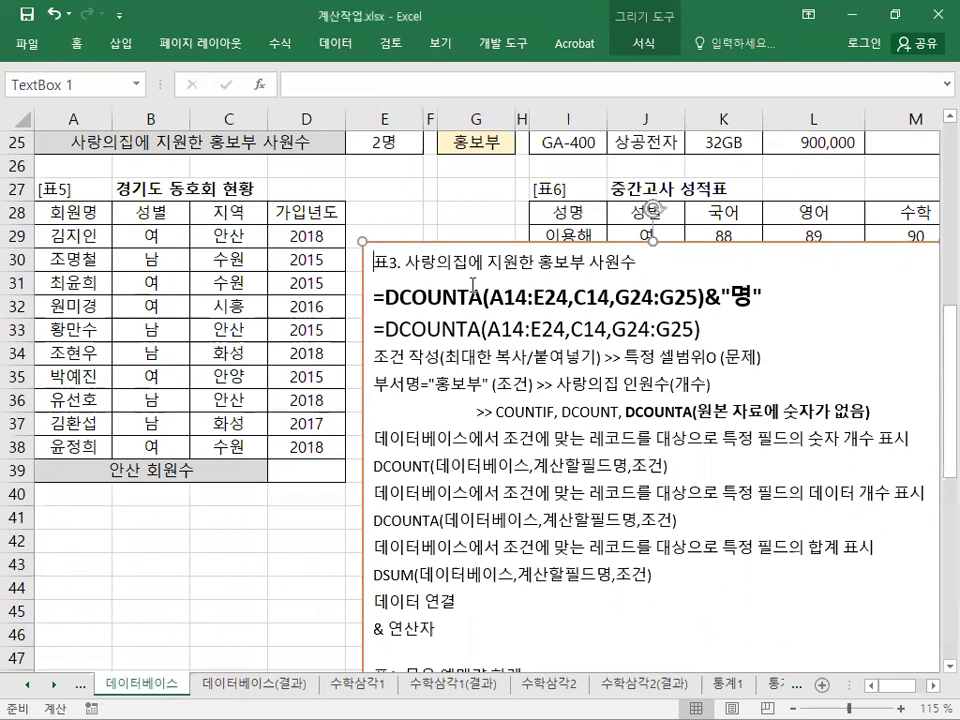
pyautogui.hotkey('ctrl', 'v')
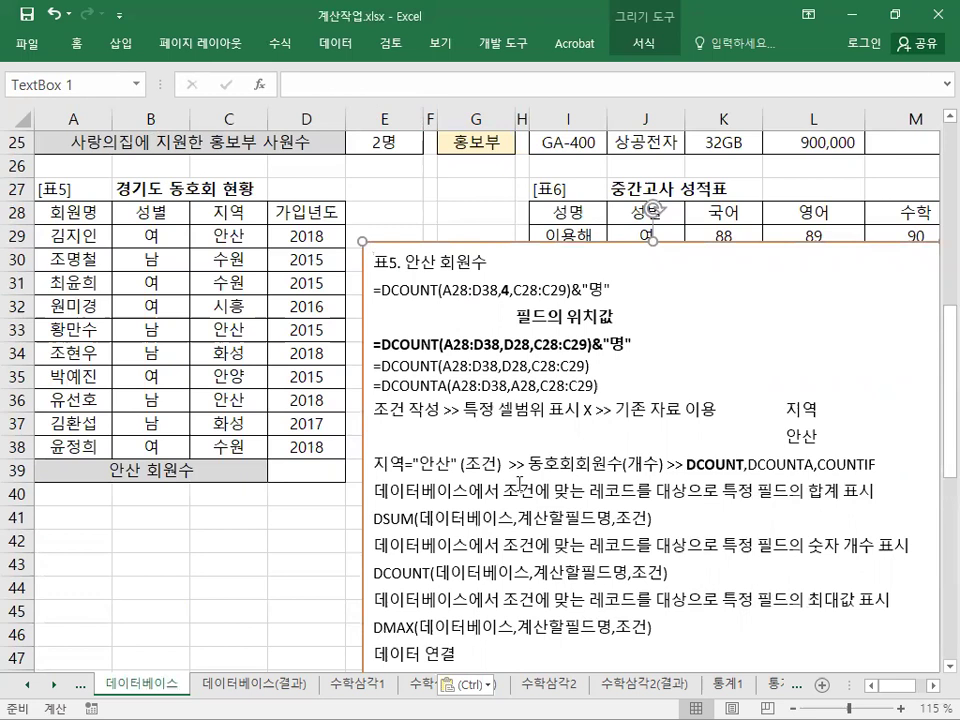
pyautogui.scroll(-3, 519, 508)
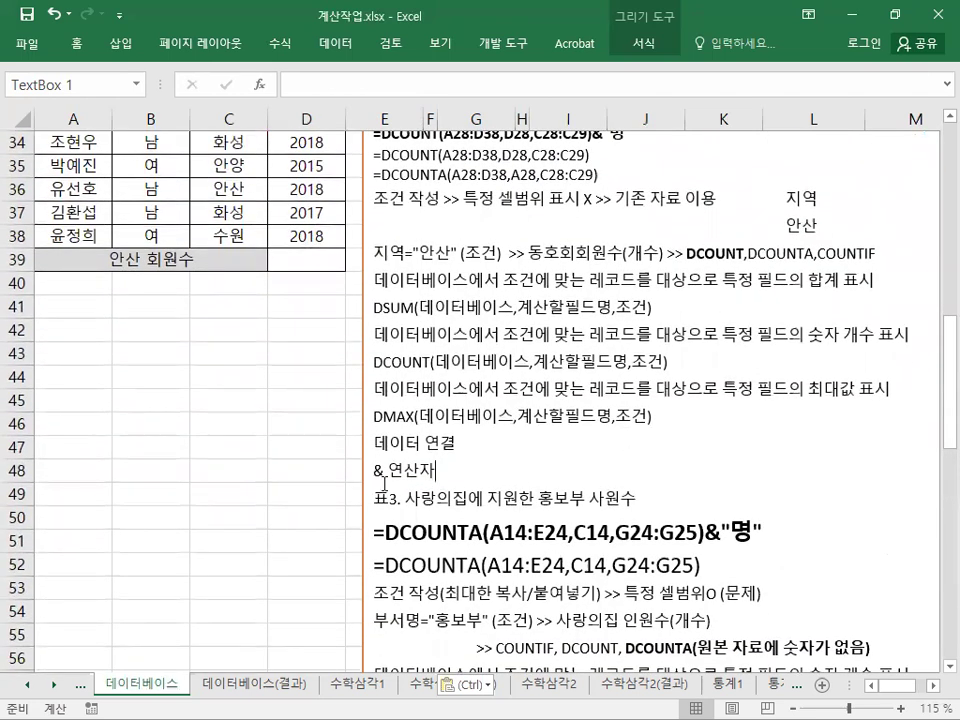
pyautogui.press('Return')
pyautogui.scroll(2, 371, 425)
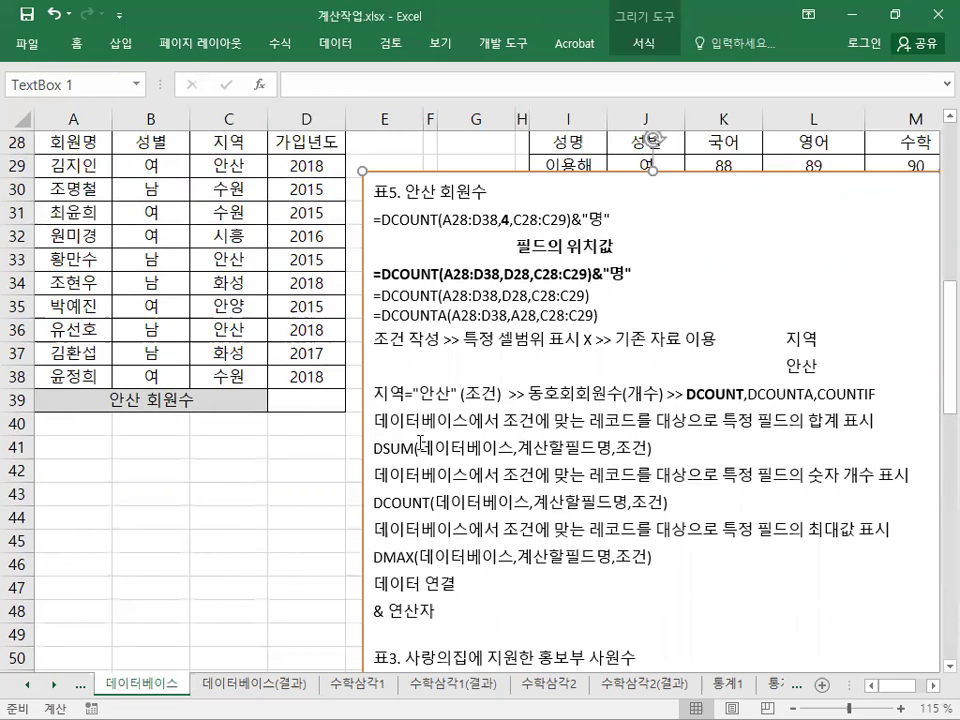
# Review the 표5 notes on the 지역="안산" condition, the member count and the DCOUNT syntax.
pyautogui.moveTo(373, 394); pyautogui.dragTo(458, 394)
pyautogui.moveTo(531, 394); pyautogui.dragTo(608, 394)
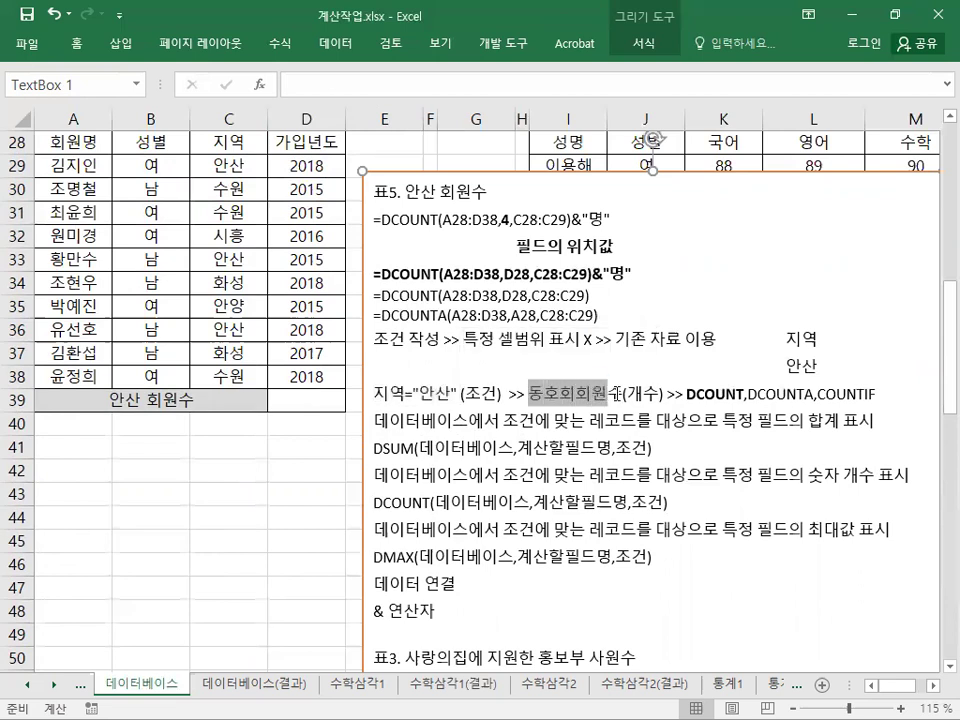
pyautogui.click(645, 394)
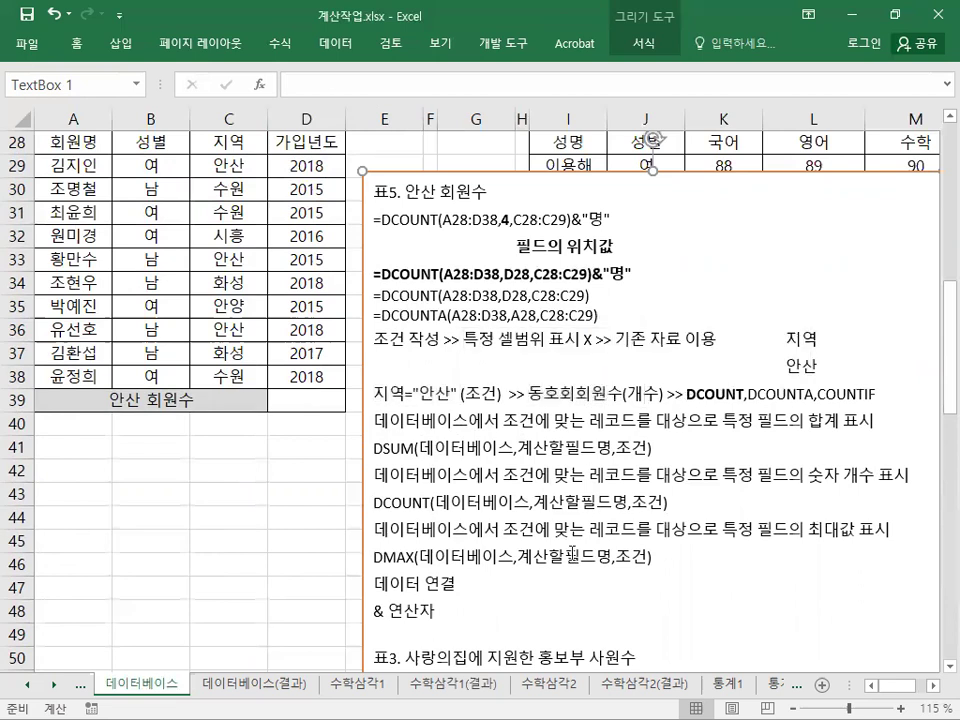
pyautogui.moveTo(374, 501); pyautogui.dragTo(429, 501)
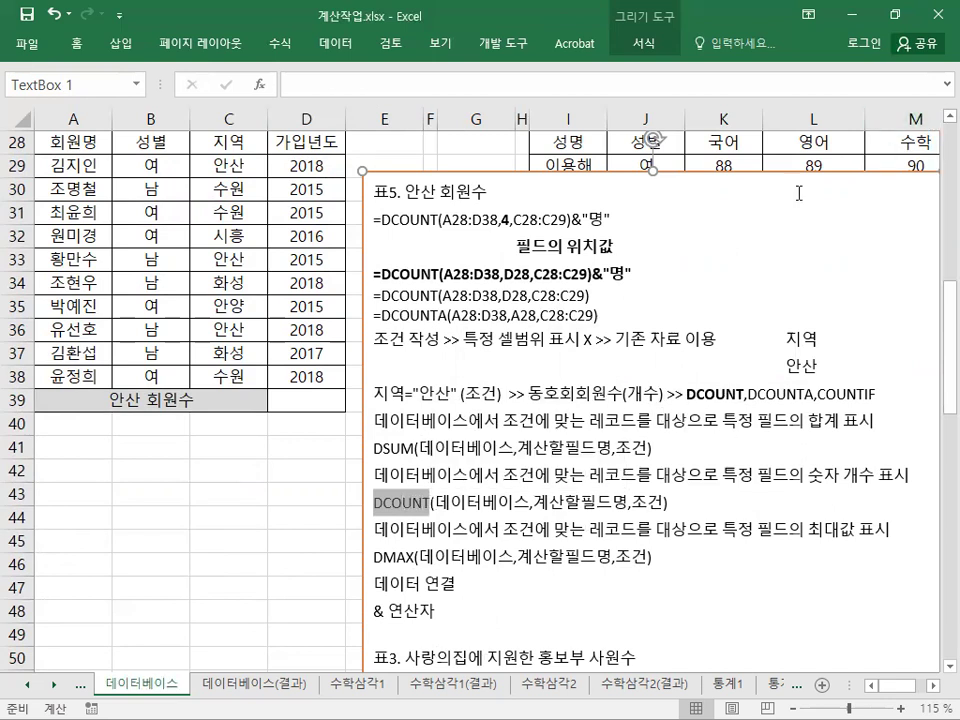
# Enlarge the 표5 formula lines in the notes box to 16 pt, including the 필드의 위치값 line between them.
pyautogui.click(567, 327)
pyautogui.moveTo(630, 313); pyautogui.dragTo(290, 160)
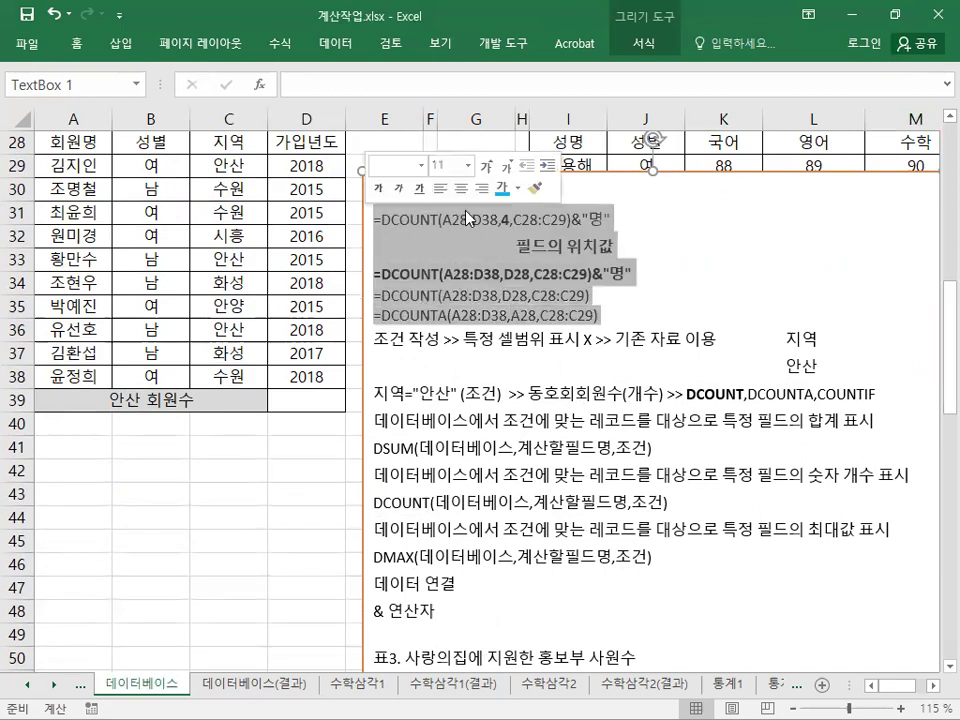
pyautogui.click(481, 170)
pyautogui.click(481, 170)
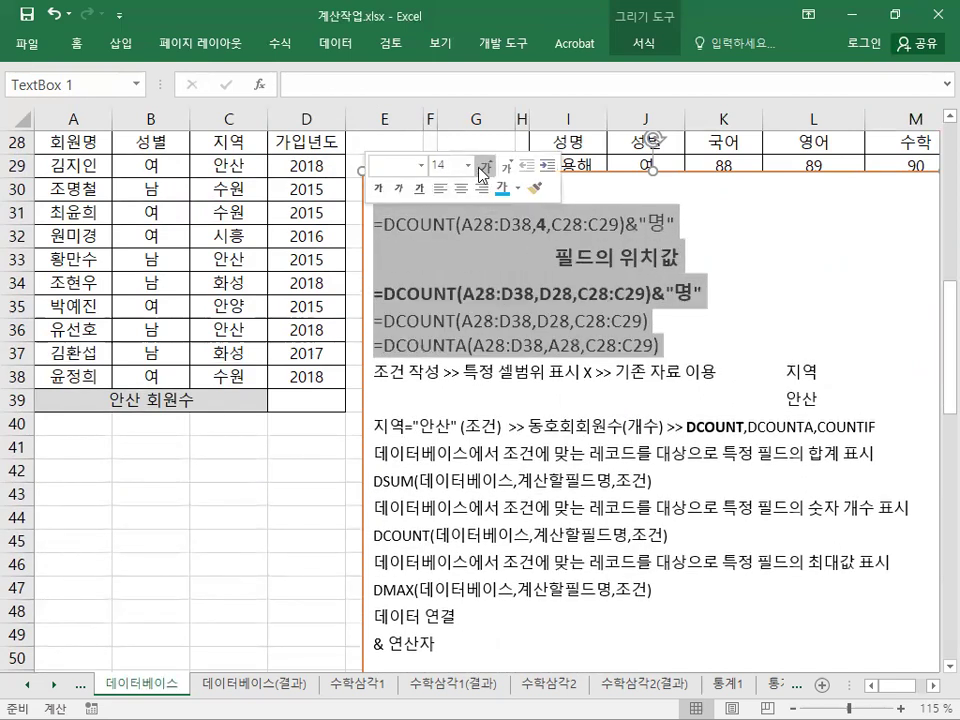
pyautogui.click(482, 170)
# Reduce the 필드의 위치값 line in the notes to 11 pt.
pyautogui.click(591, 264)
pyautogui.doubleClick(591, 264)
pyautogui.tripleClick(589, 277)
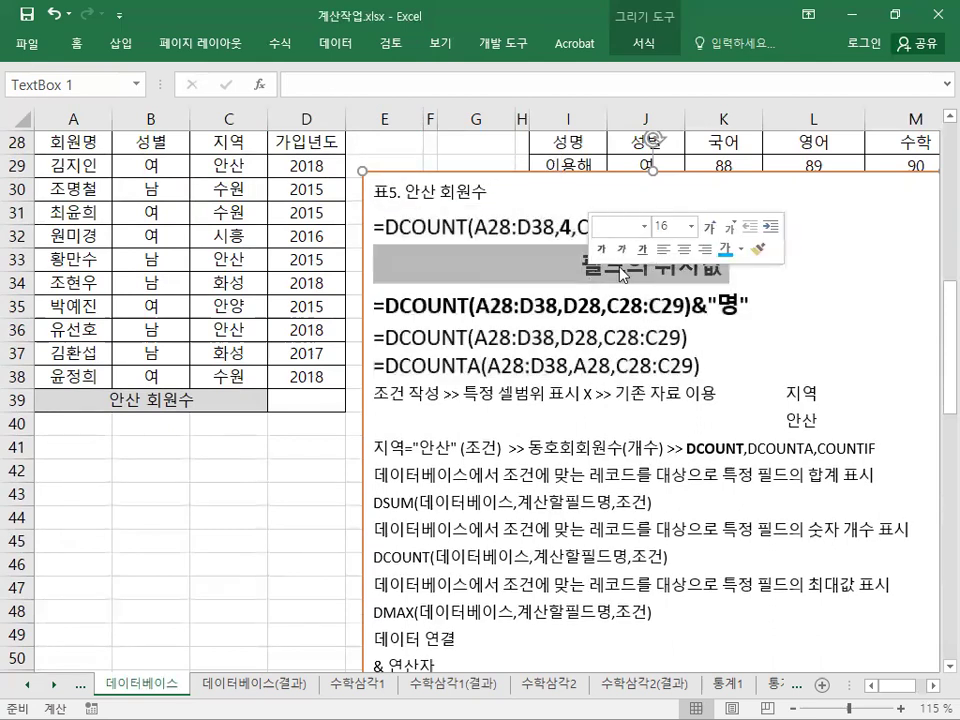
pyautogui.click(733, 229)
pyautogui.click(733, 229)
pyautogui.click(733, 229)
pyautogui.click(690, 327)
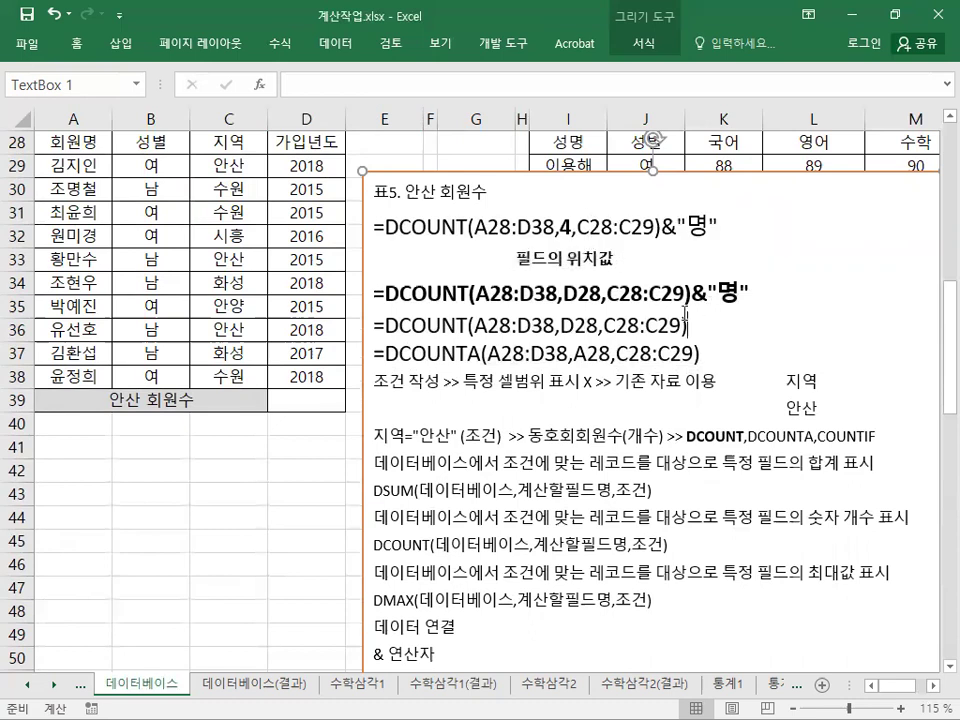
# Color the 필드의 위치값 line and the field number 4 in the first DCOUNT formula red.
pyautogui.tripleClick(580, 263)
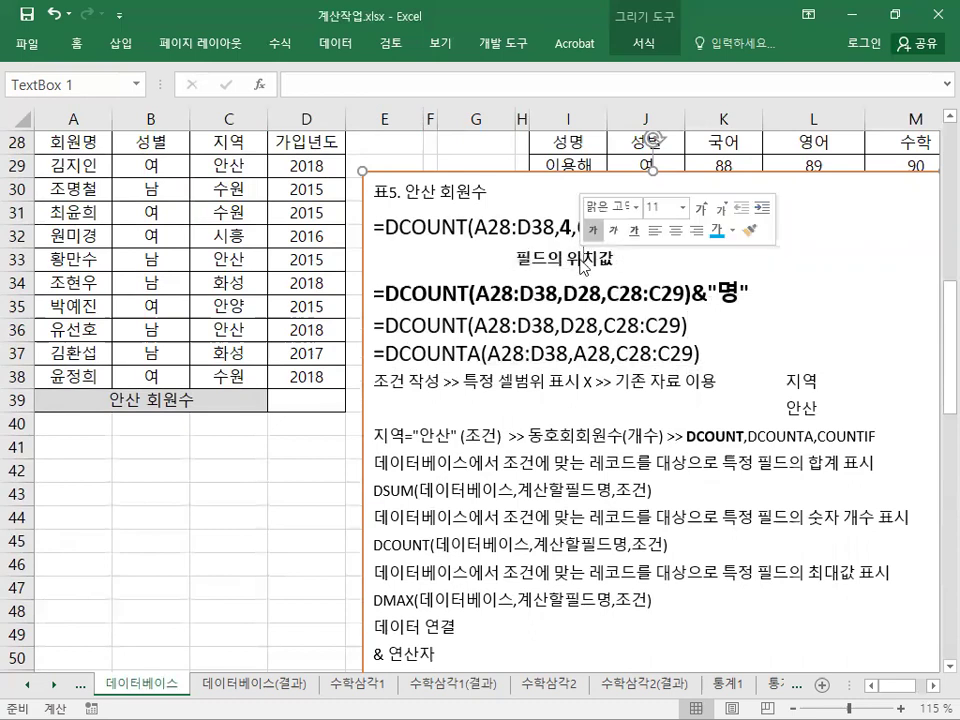
pyautogui.click(737, 232)
pyautogui.click(733, 399)
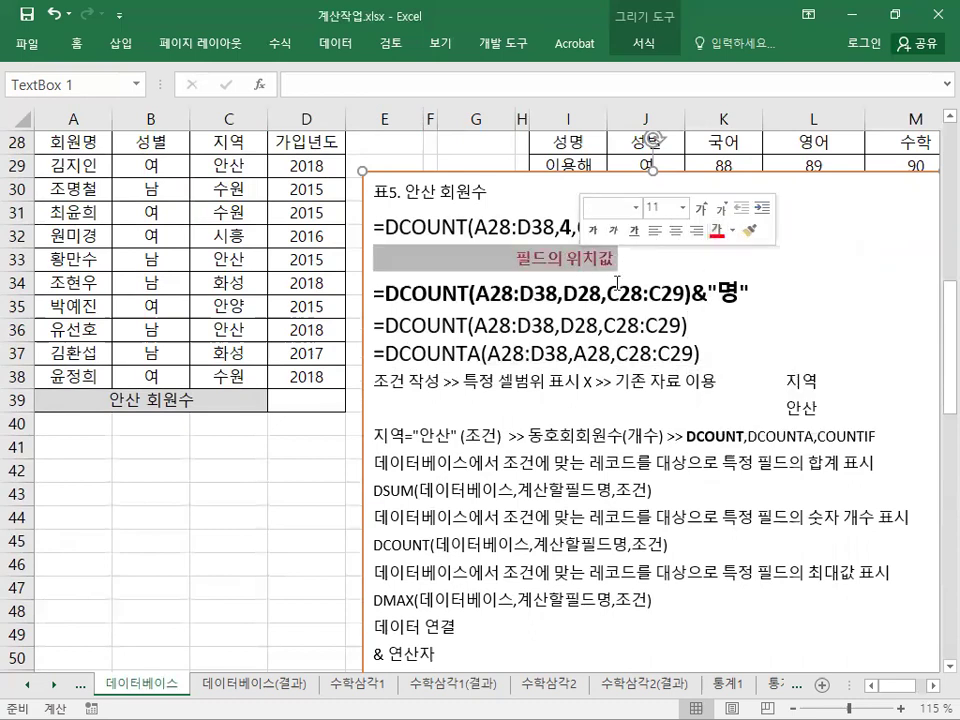
pyautogui.click(567, 230)
pyautogui.doubleClick(566, 229)
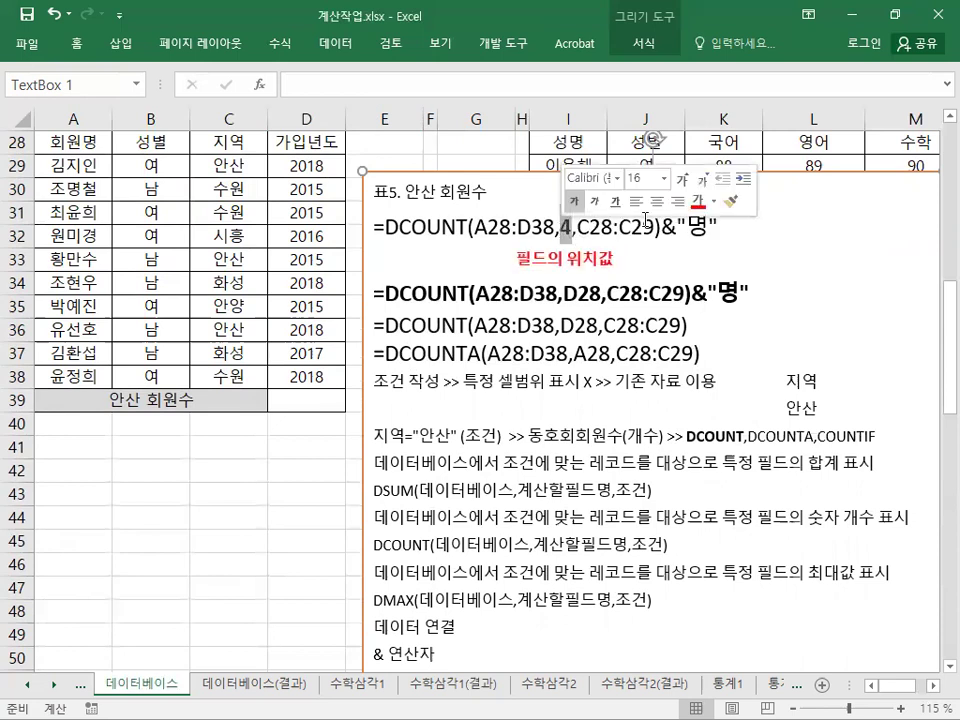
pyautogui.click(700, 206)
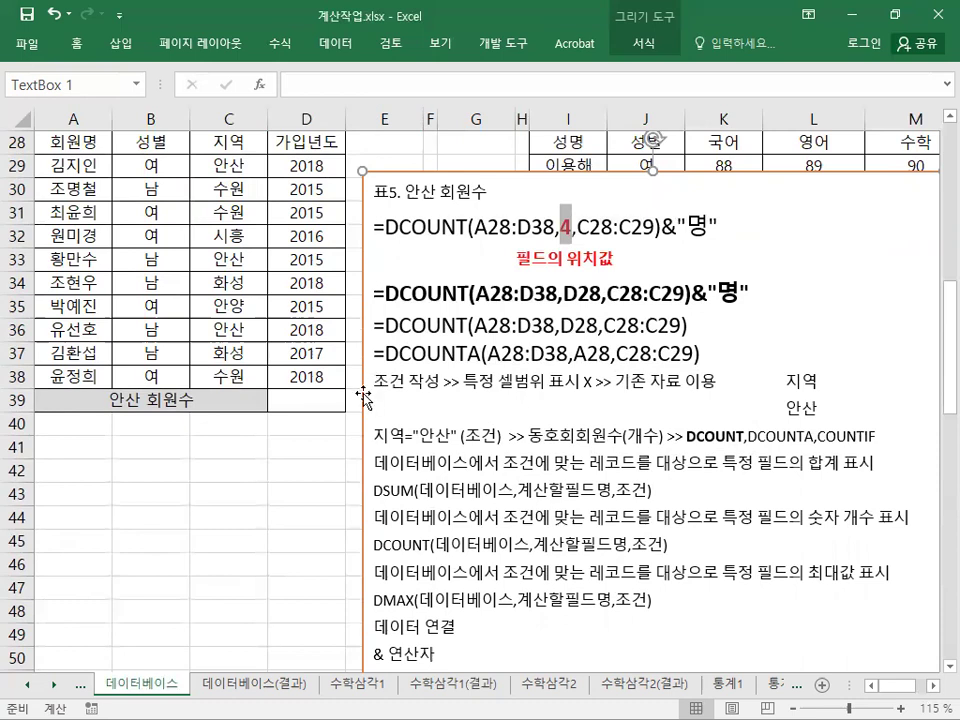
# Review the note on using existing data for the condition and compare it with the 표5 data in A28:D38.
pyautogui.moveTo(374, 382); pyautogui.dragTo(590, 388)
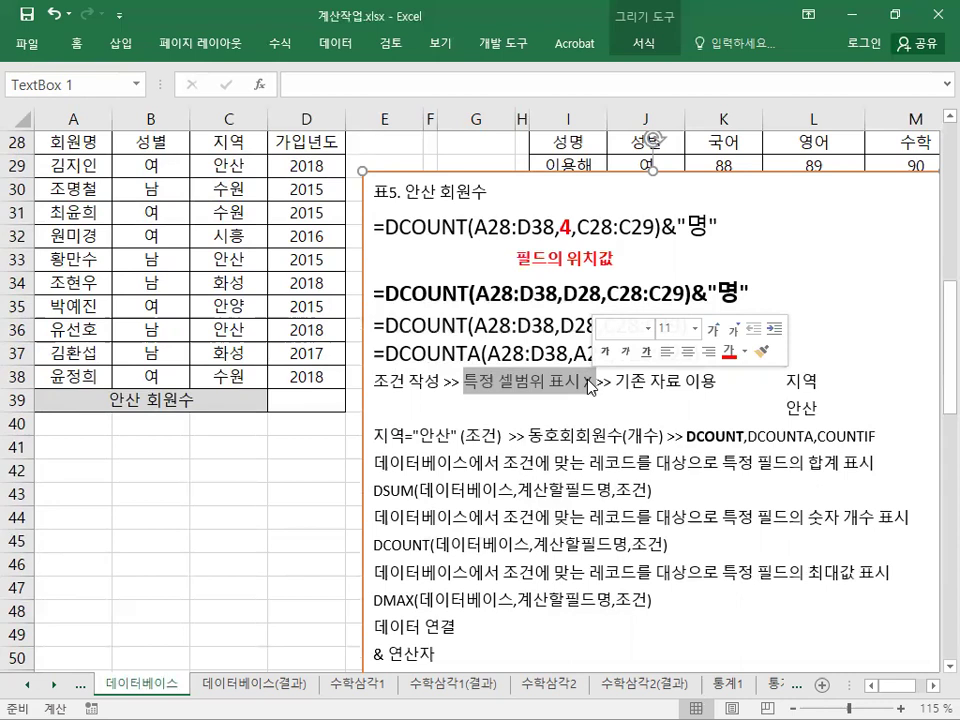
pyautogui.moveTo(615, 381); pyautogui.dragTo(743, 386)
pyautogui.scroll(1, 93, 189)
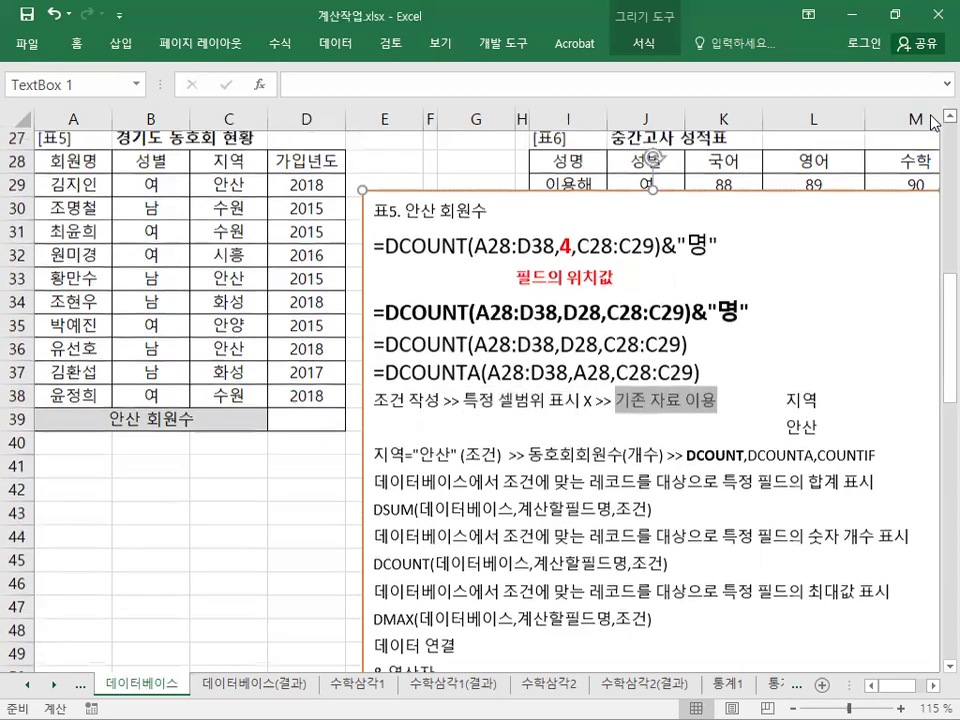
pyautogui.moveTo(75, 163); pyautogui.dragTo(283, 405)
pyautogui.click(779, 400)
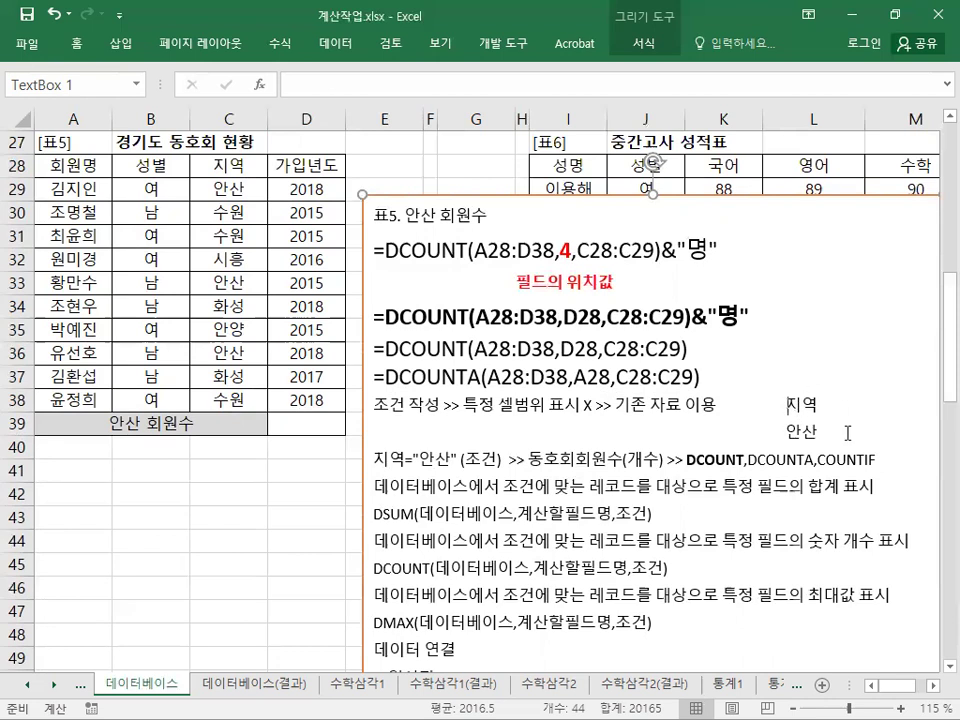
# Fill the 지역 heading and 안산 cells in C28:C29 with light yellow to mark the condition range.
pyautogui.moveTo(212, 168); pyautogui.dragTo(221, 185)
pyautogui.rightClick(221, 185)
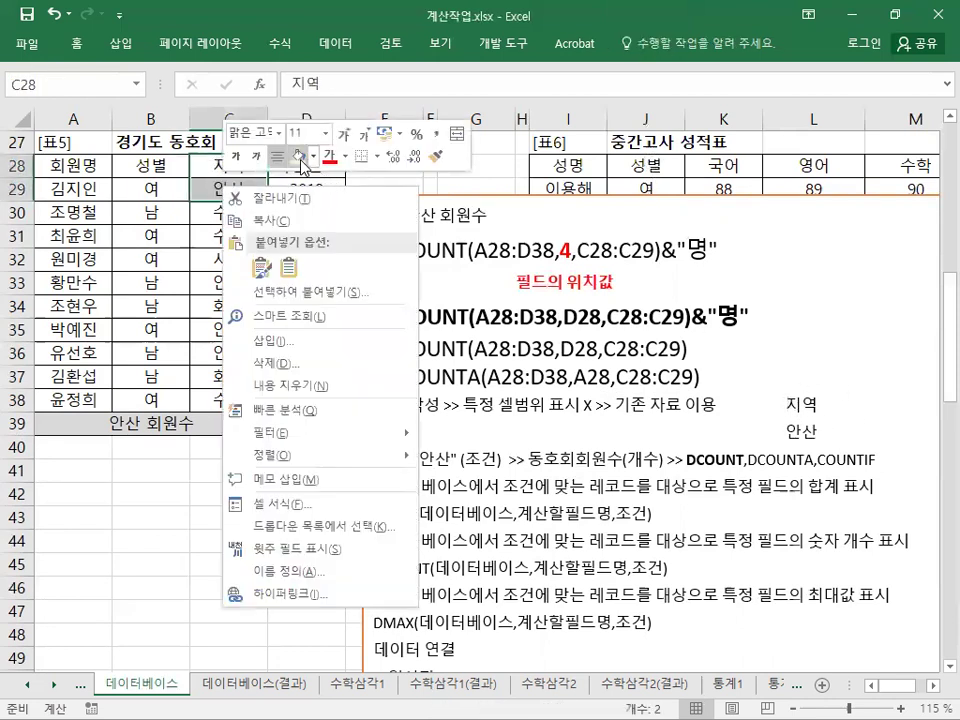
pyautogui.click(300, 157)
pyautogui.click(253, 262)
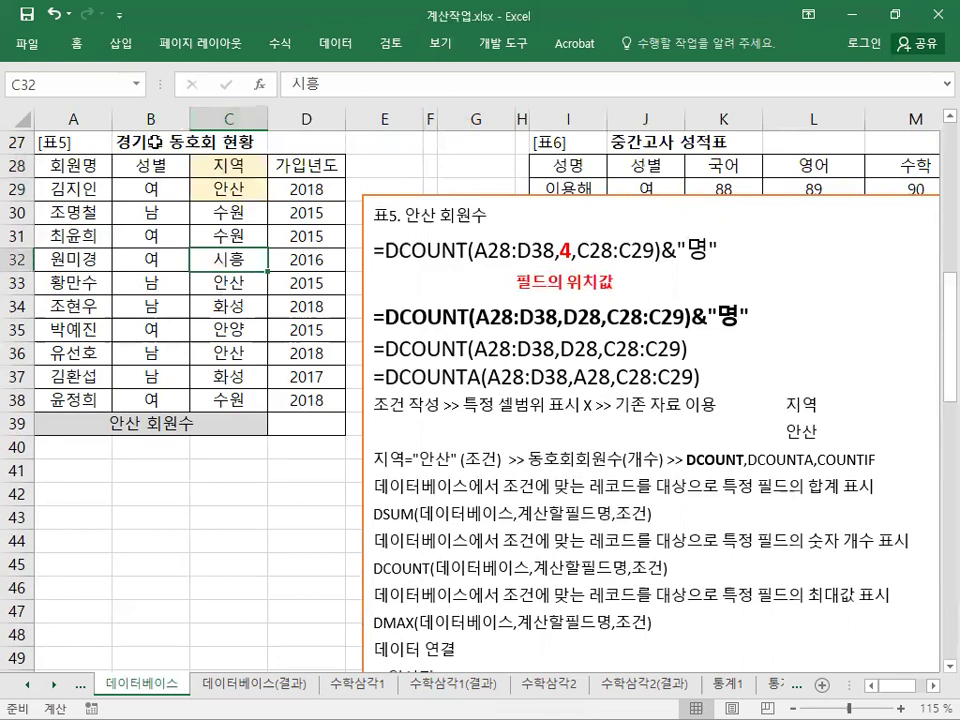
# Start a DCOUNT formula in D39 with A28:D38 as the database range.
pyautogui.click(326, 430)
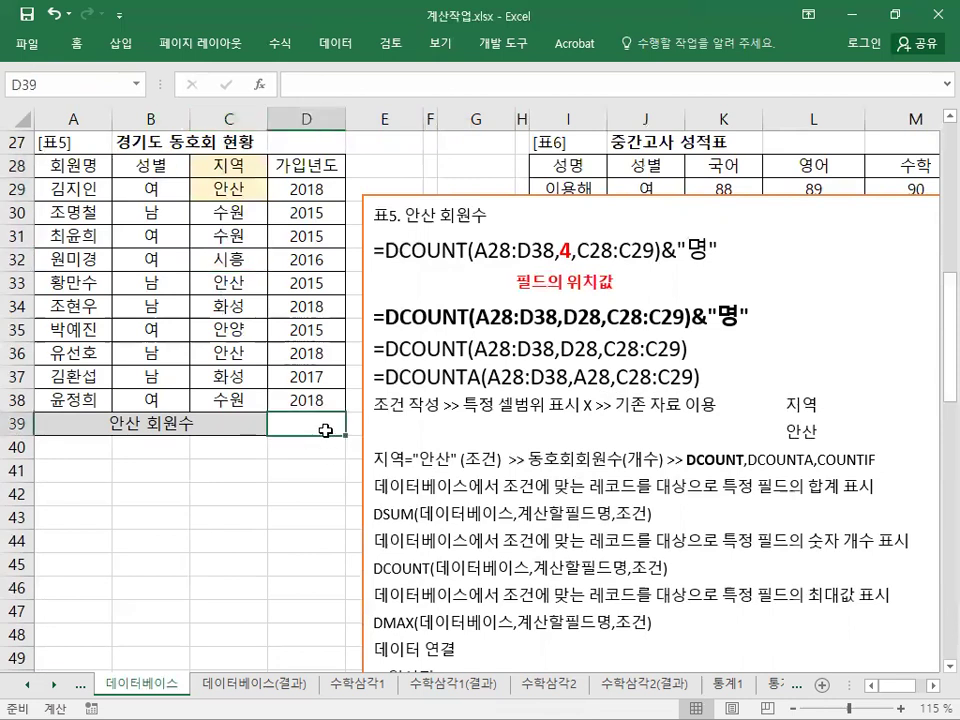
pyautogui.write('=ㅇ')
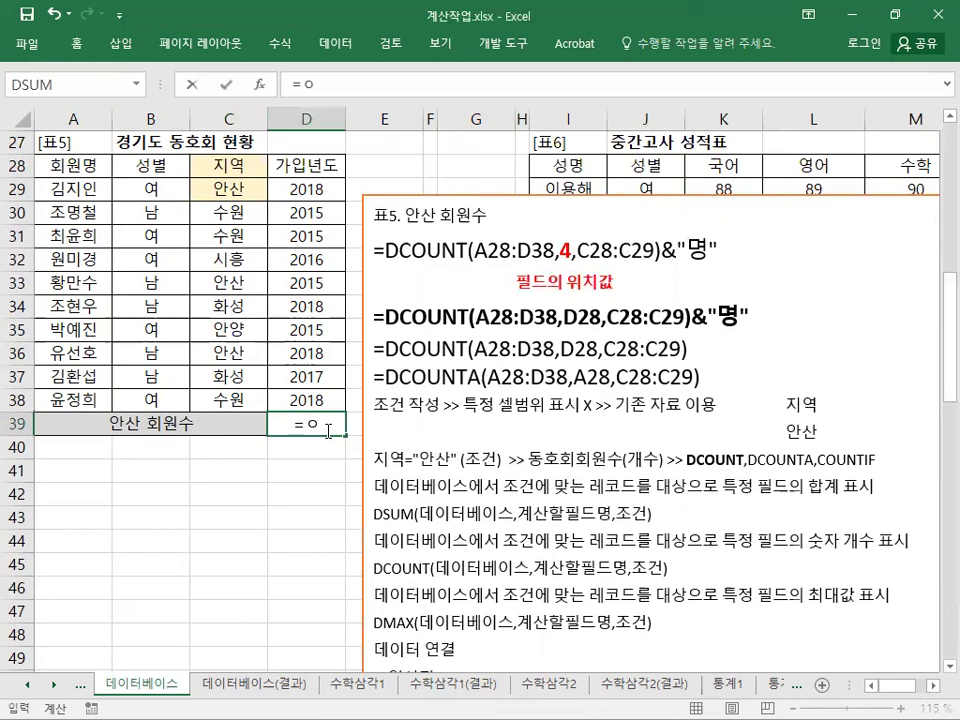
pyautogui.press('BackSpace')
pyautogui.write('DCO')
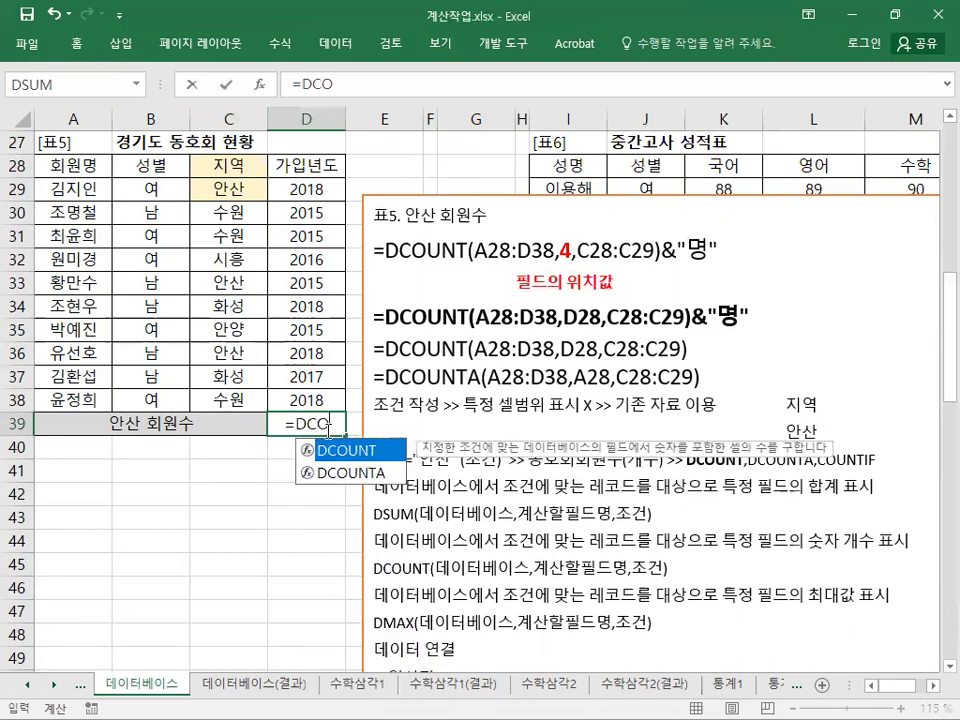
pyautogui.write('UNT')
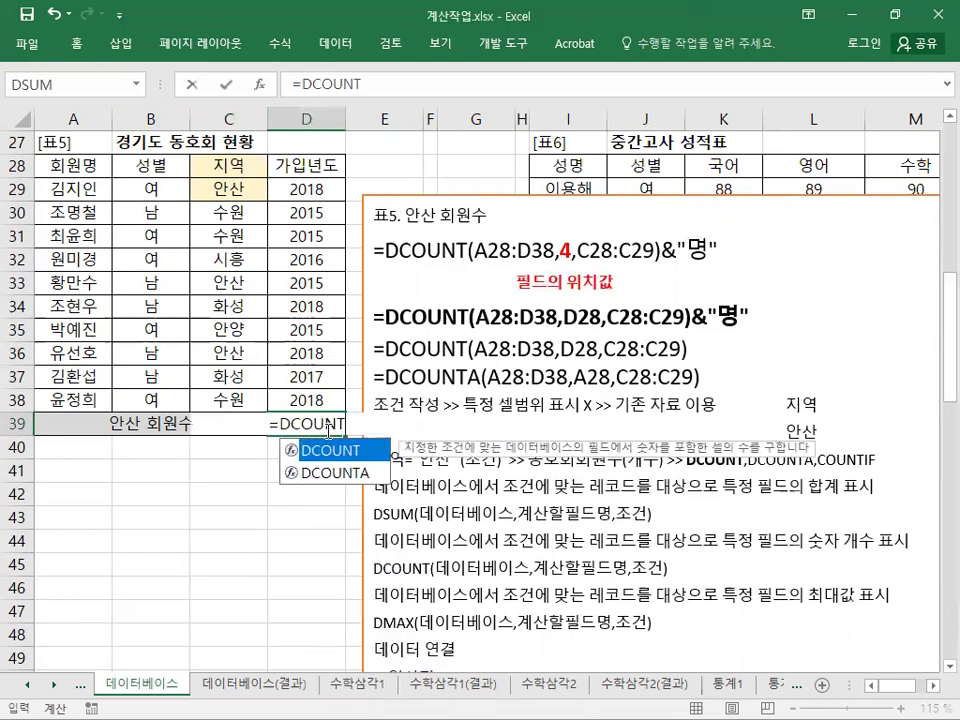
pyautogui.write('(')
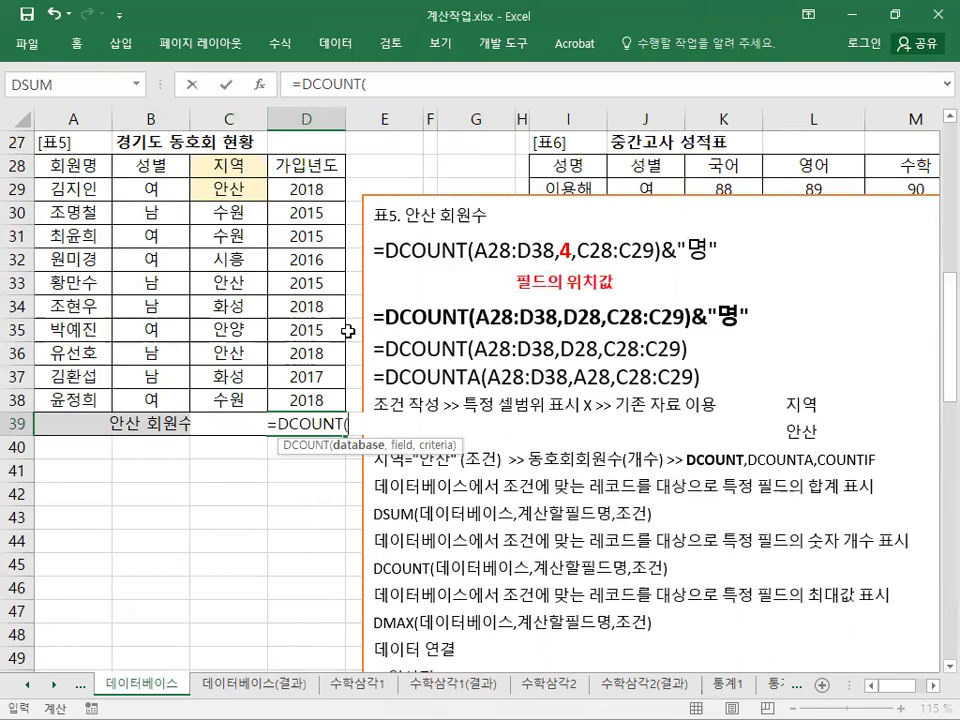
pyautogui.moveTo(72, 164); pyautogui.dragTo(279, 388)
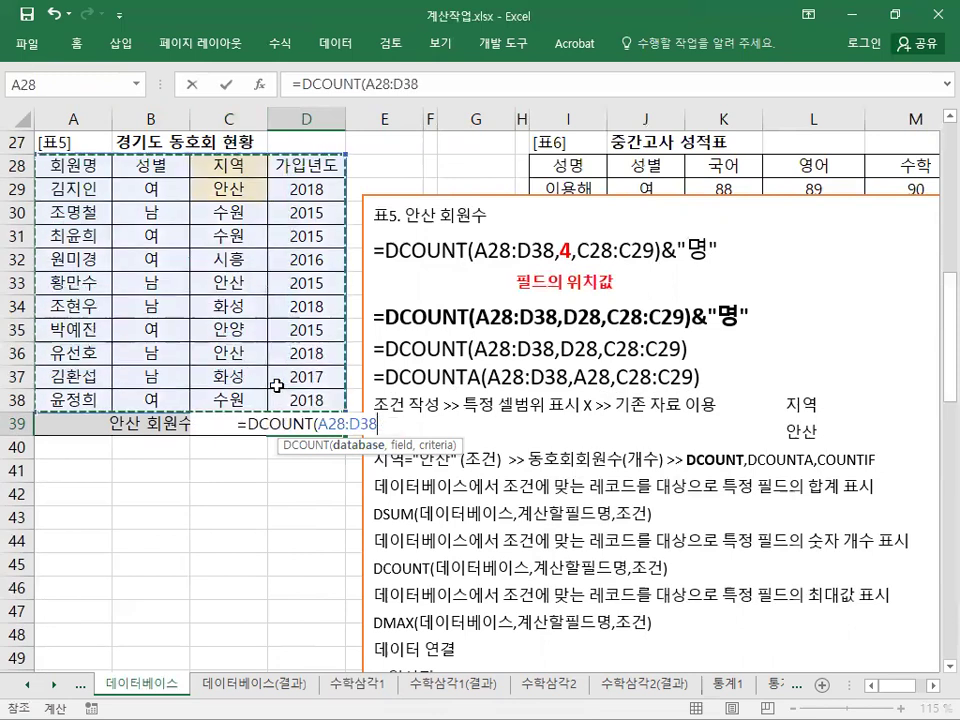
pyautogui.write(',')
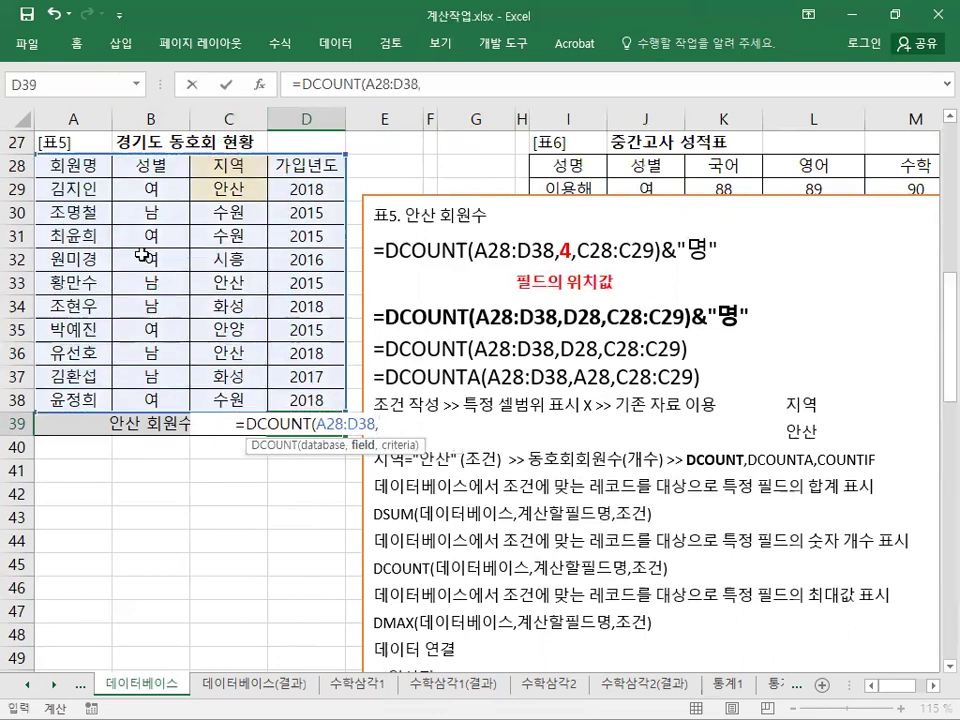
# Complete the DCOUNT formula in D39 with D28 as the field and C28:C29 as the criteria.
pyautogui.click(88, 166)
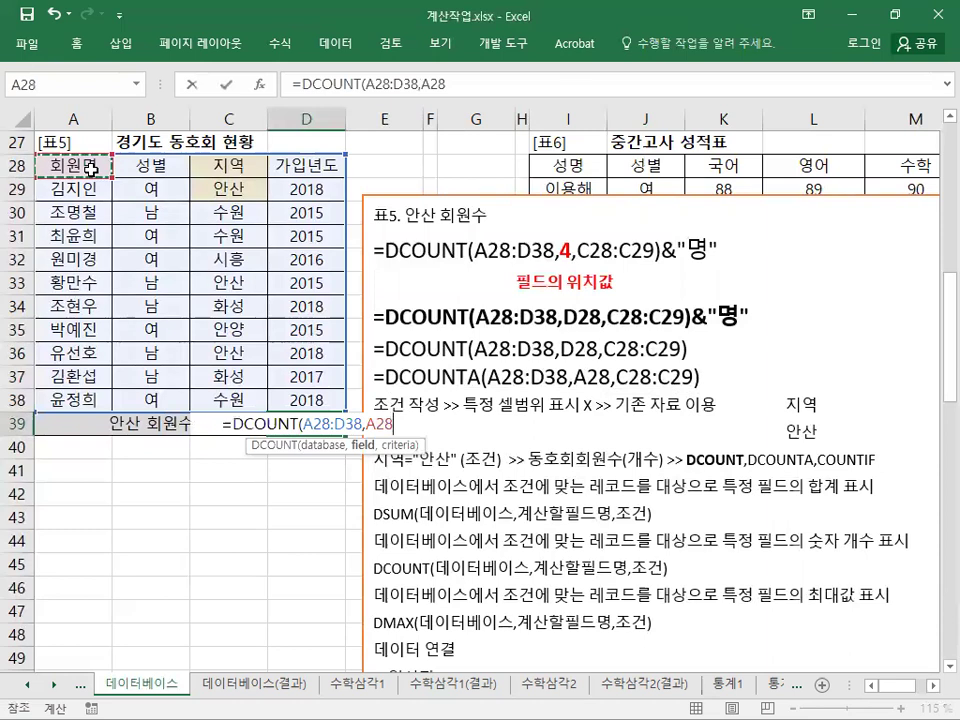
pyautogui.click(145, 166)
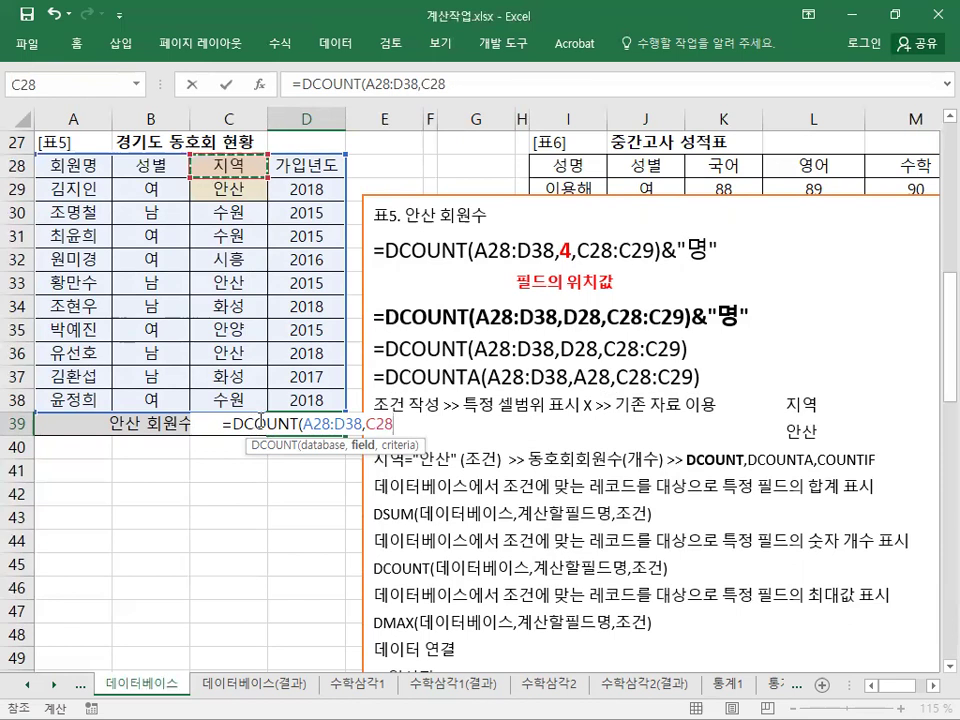
pyautogui.click(316, 166)
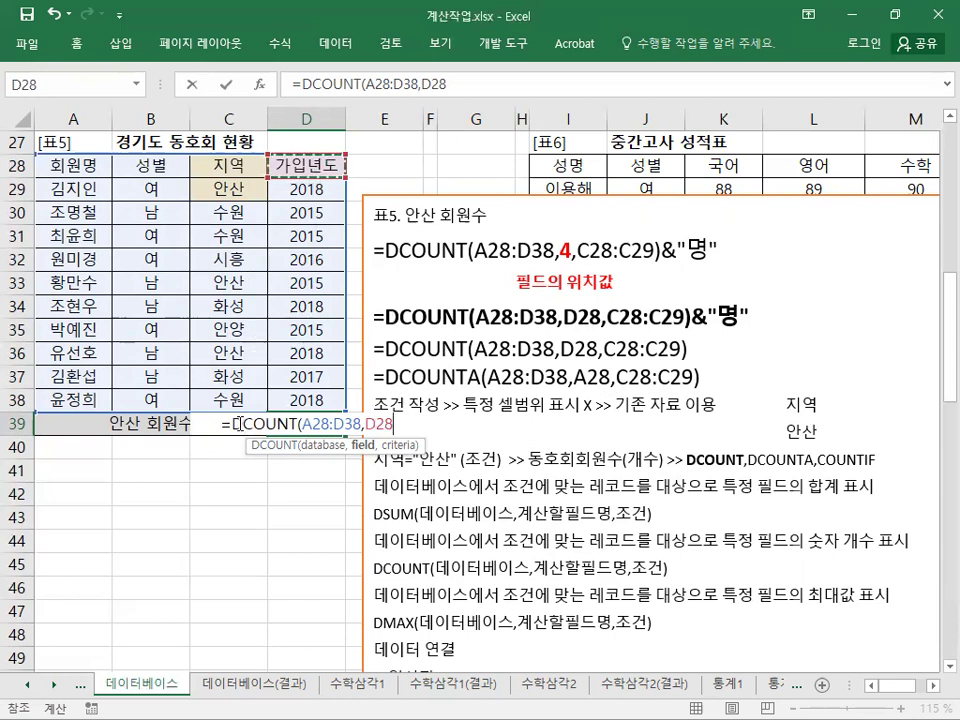
pyautogui.write(',')
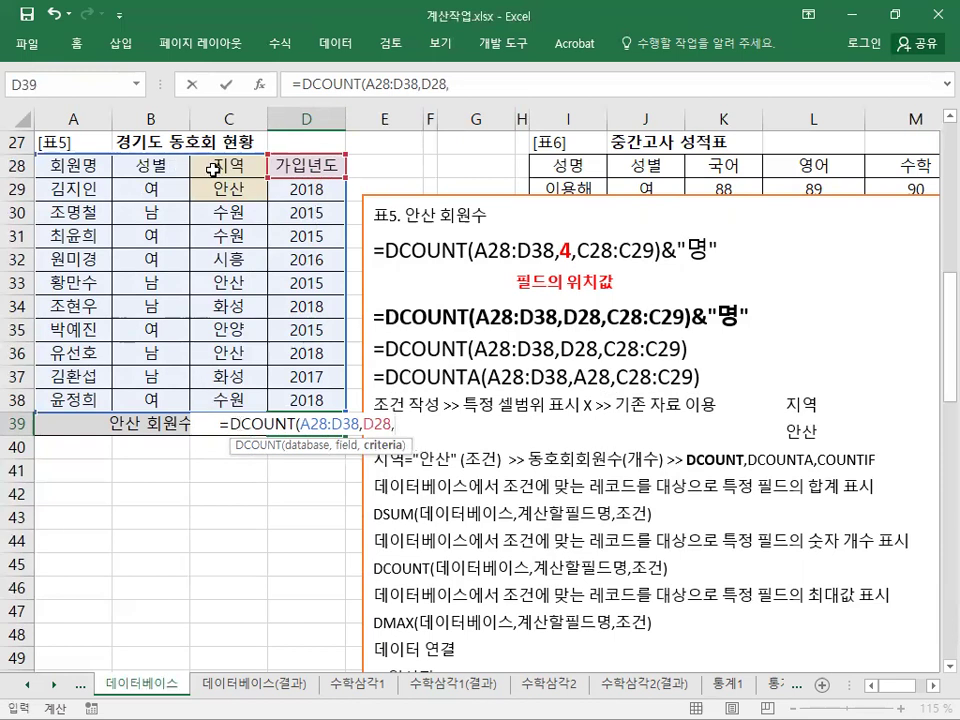
pyautogui.moveTo(213, 170); pyautogui.dragTo(229, 189)
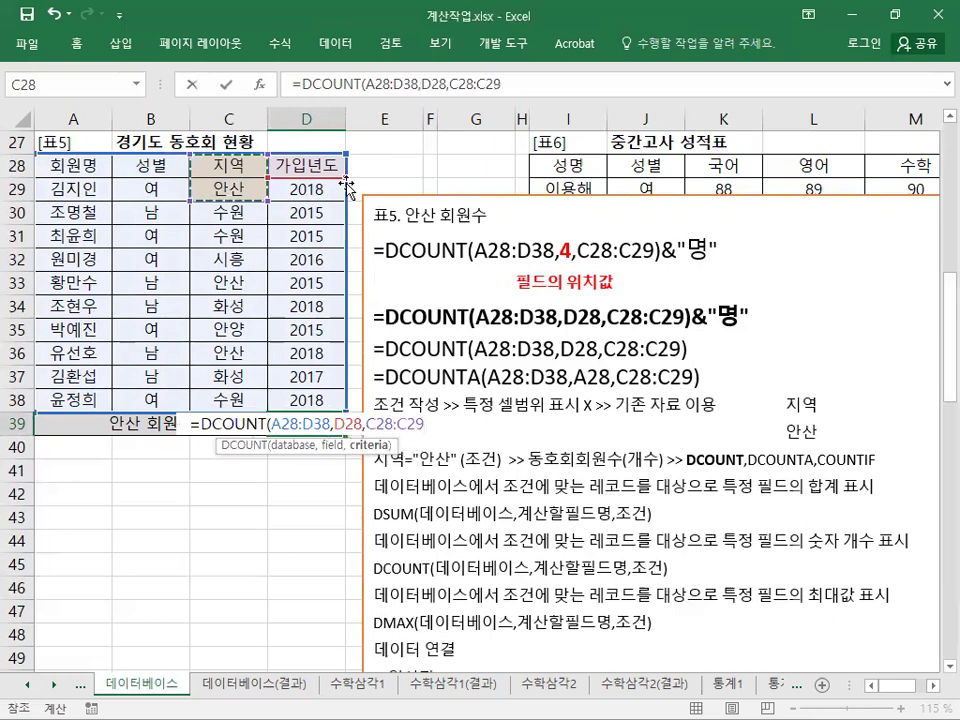
pyautogui.write(')')
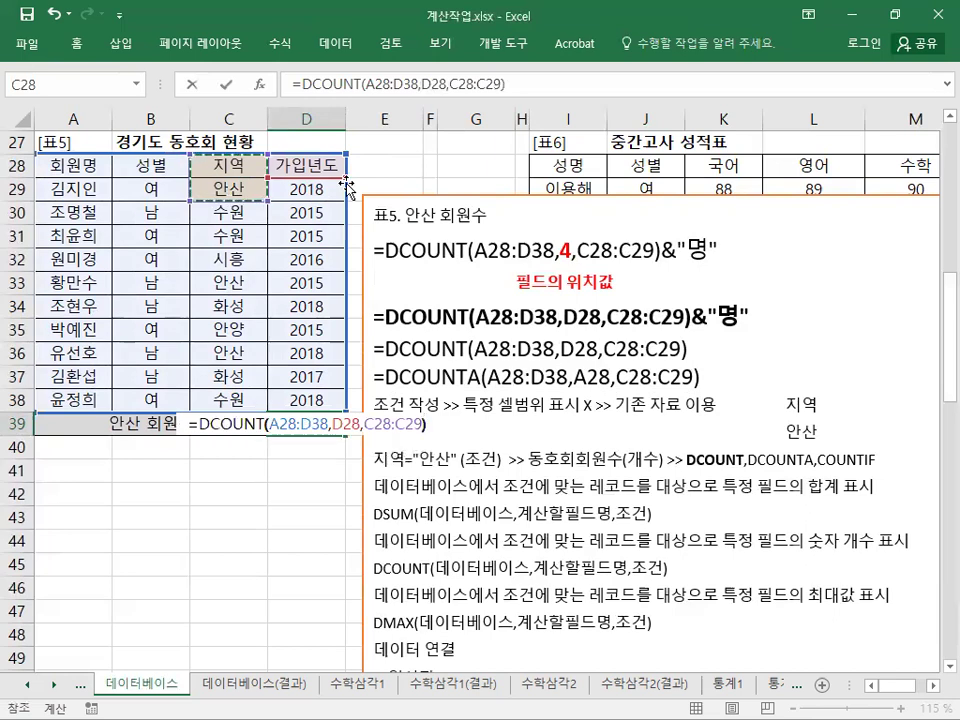
pyautogui.press('Return')
# Append &"명" to the DCOUNT formula in D39.
pyautogui.press('Up')
pyautogui.press('F2')
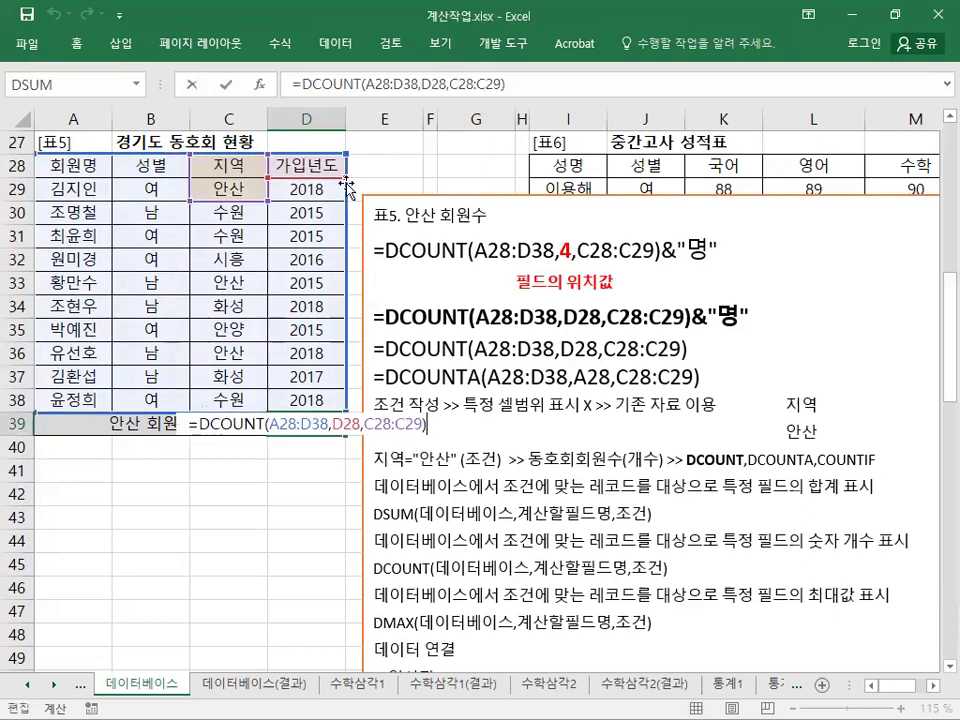
pyautogui.write('&"')
pyautogui.write('AUD')
pyautogui.press('BackSpace')
pyautogui.press('BackSpace')
pyautogui.press('BackSpace')
pyautogui.press('Hangul')
pyautogui.write('명')
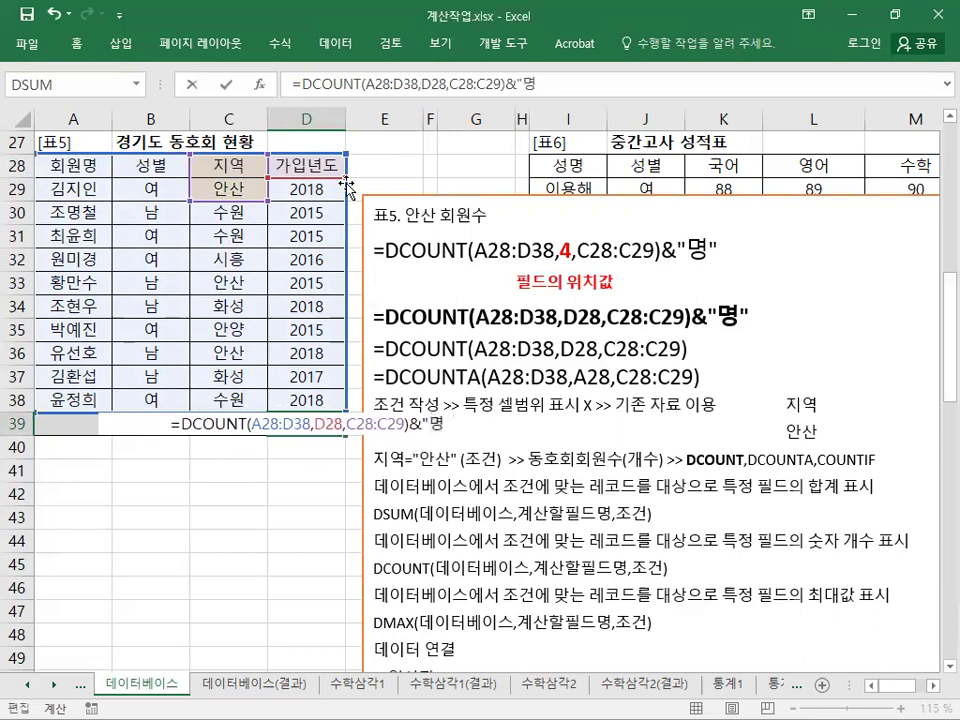
pyautogui.write('"')
pyautogui.press('Return')
pyautogui.press('Up')
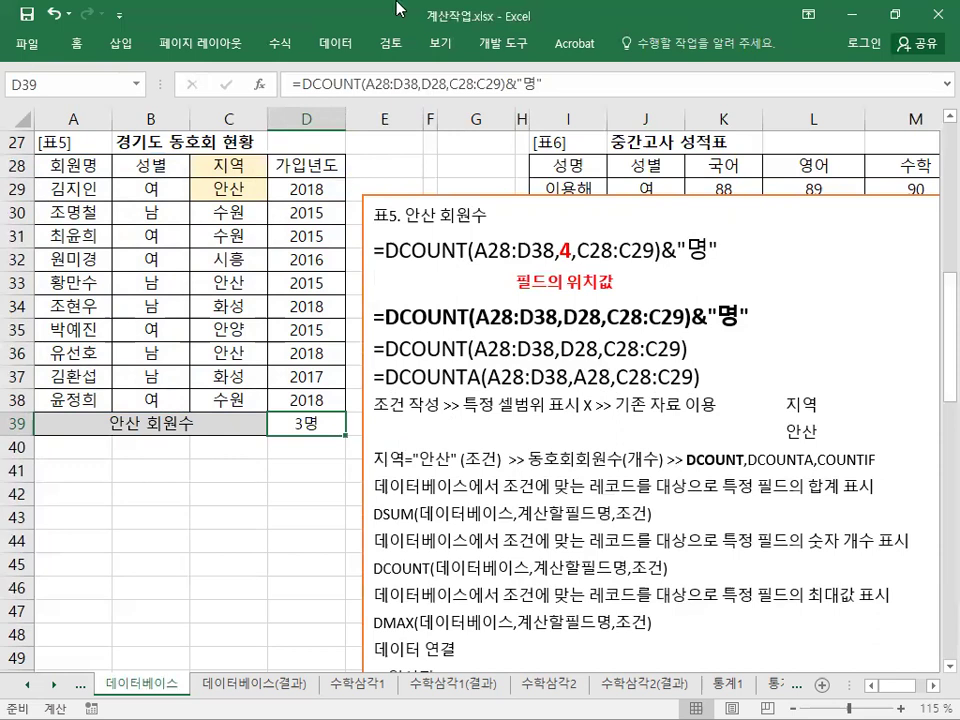
# Copy the full formula text from D39 into D40 with its references unshifted.
pyautogui.doubleClick(303, 423)
pyautogui.moveTo(453, 426); pyautogui.dragTo(112, 424)
pyautogui.hotkey('ctrl', 'c')
pyautogui.press('Escape')
pyautogui.click(306, 447)
pyautogui.hotkey('ctrl', 'v')
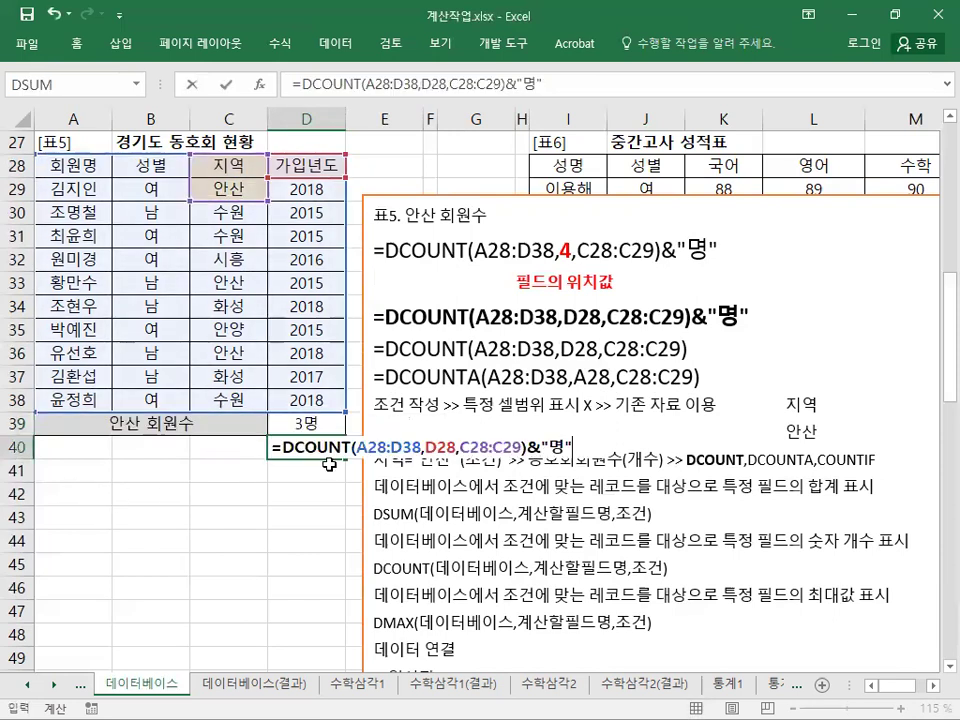
# Replace the D28 field argument in the D40 formula with the field position 4.
pyautogui.moveTo(423, 447); pyautogui.dragTo(452, 441)
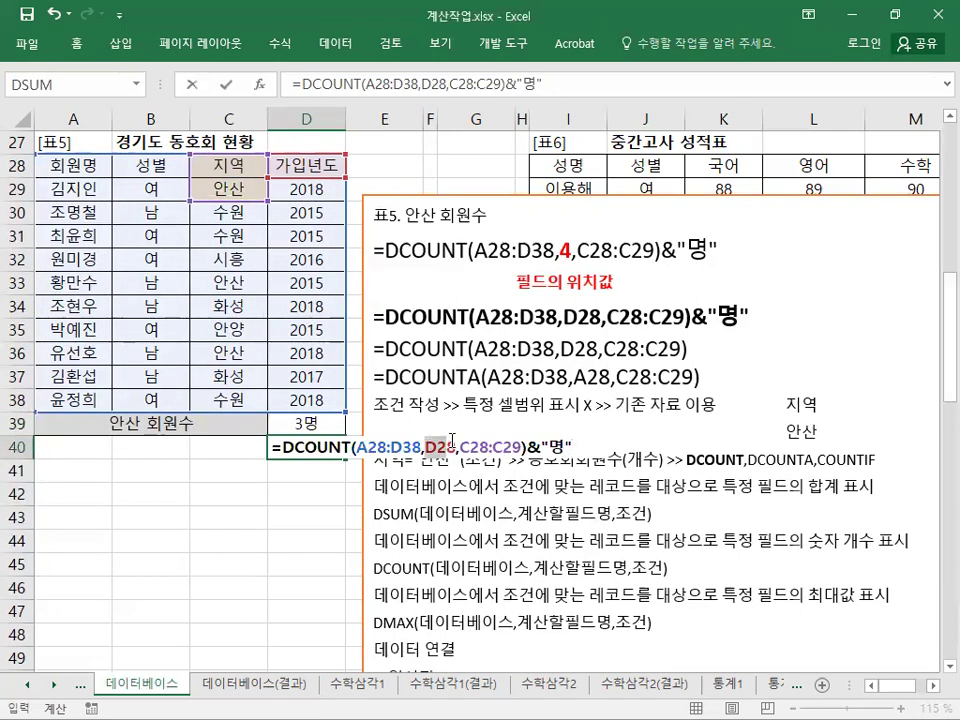
pyautogui.click(452, 441)
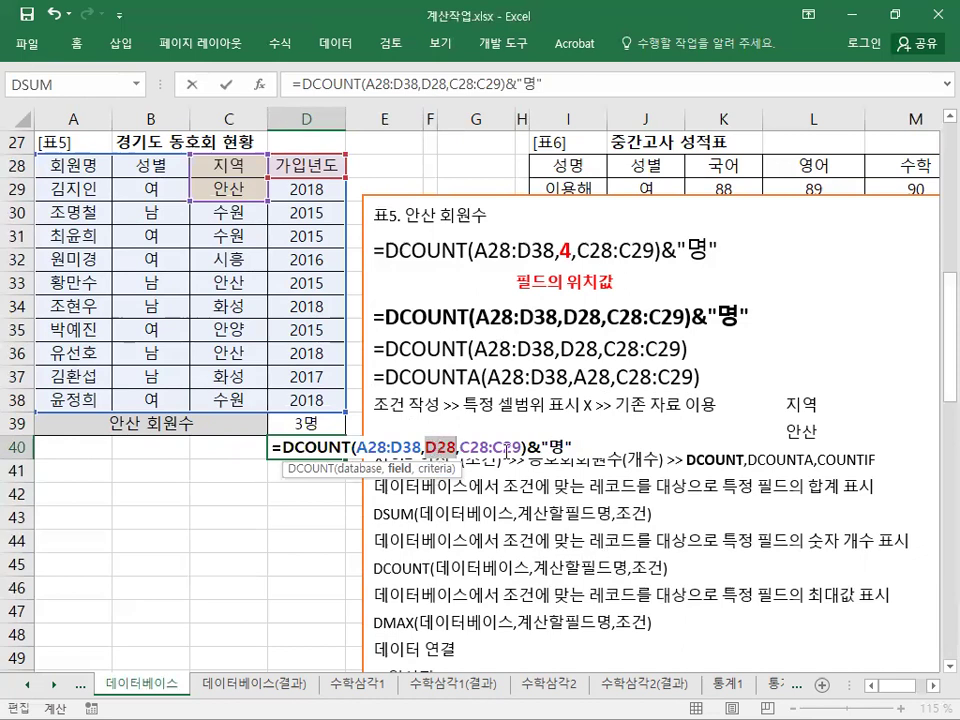
pyautogui.write('4')
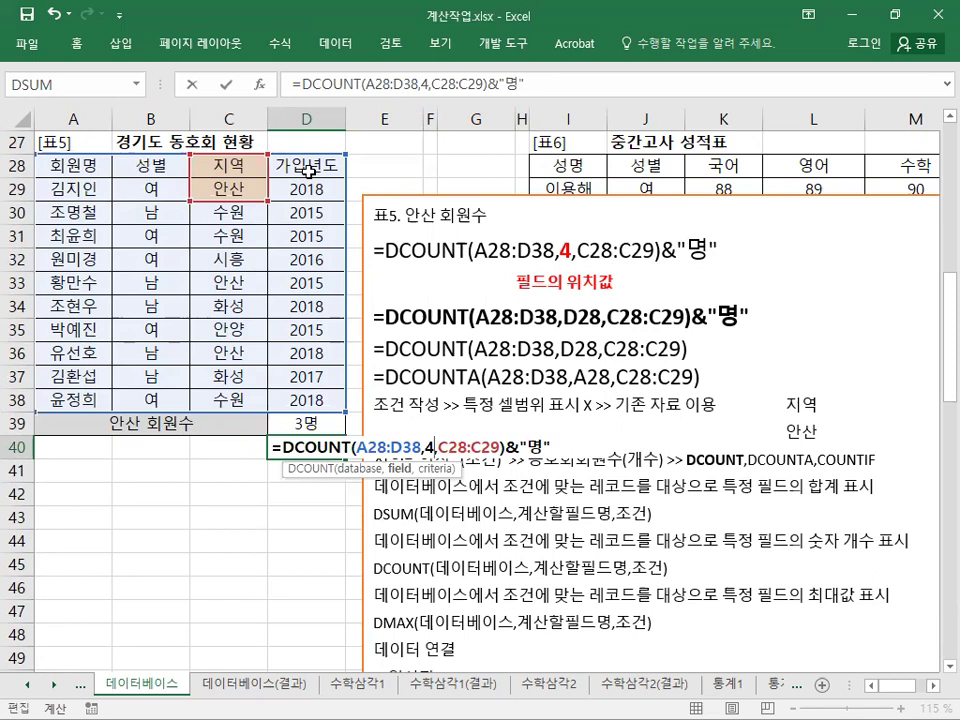
pyautogui.press('Return')
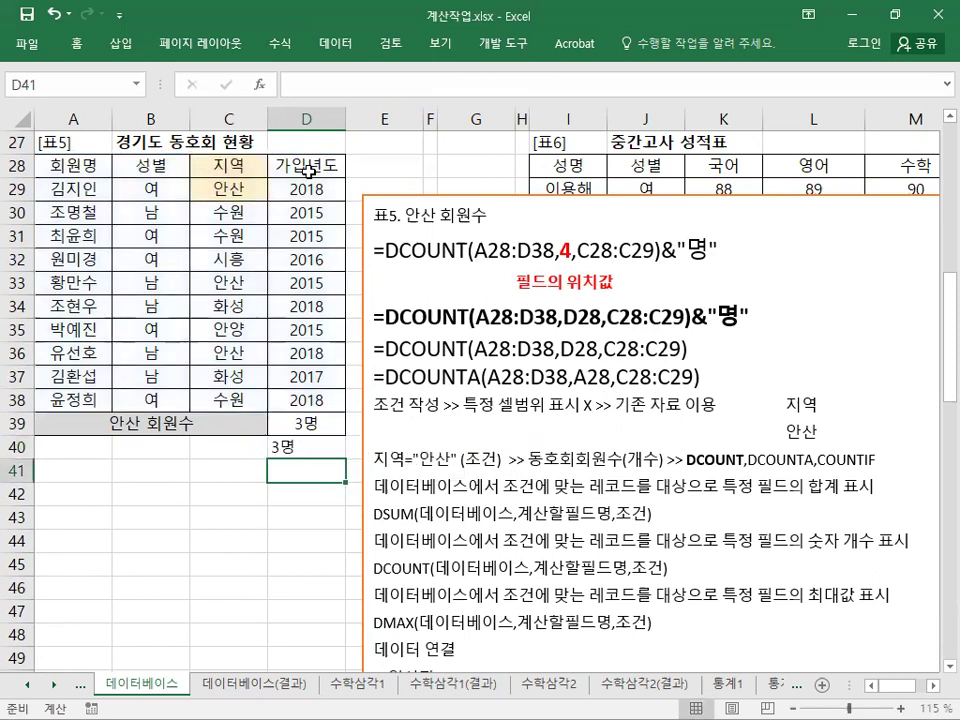
# Compare the D40 formula with the DCOUNTA formula and the bold DCOUNT formula in the notes.
pyautogui.click(316, 446)
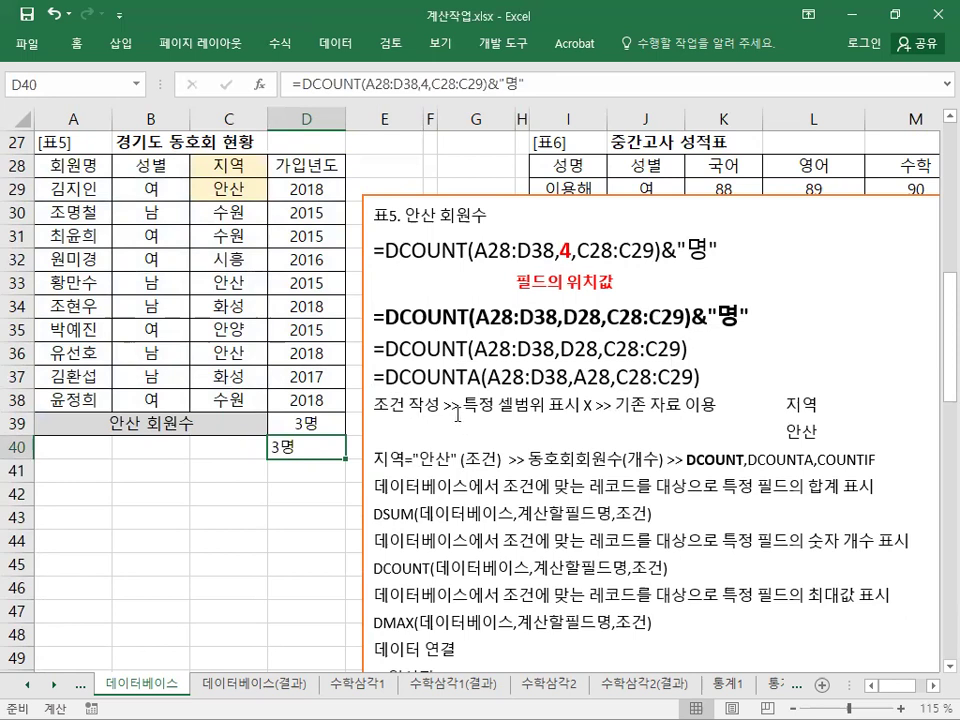
pyautogui.moveTo(372, 378); pyautogui.dragTo(705, 378)
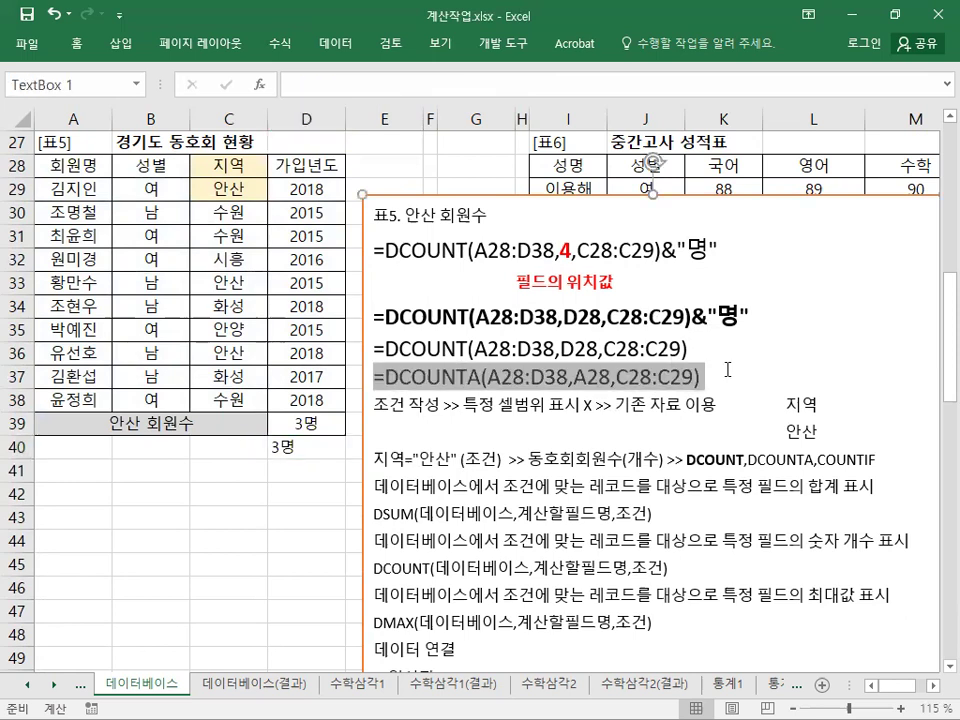
pyautogui.click(428, 377)
pyautogui.moveTo(373, 316); pyautogui.dragTo(687, 316)
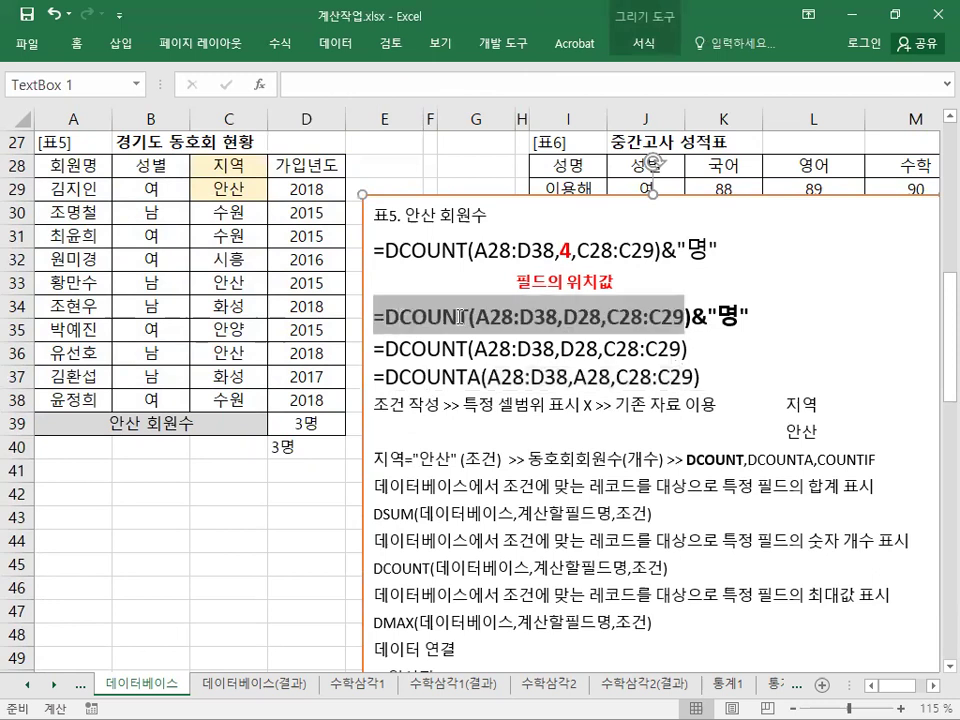
pyautogui.click(457, 316)
# Move the notes text box up to the area beside the 표4 smartphone price table.
pyautogui.scroll(1, 516, 350)
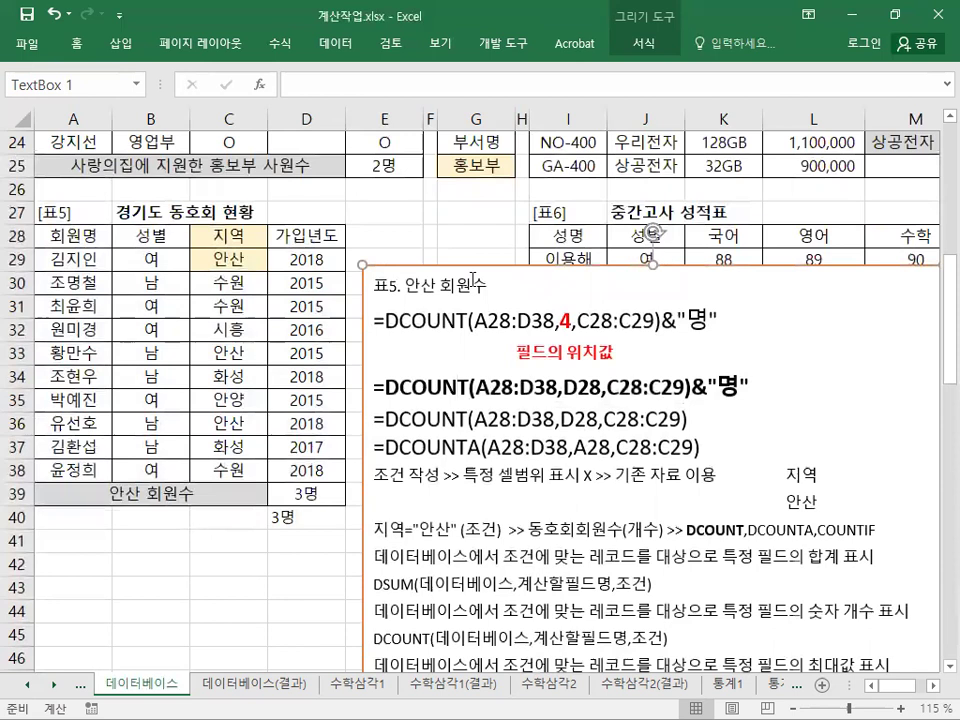
pyautogui.moveTo(462, 266); pyautogui.dragTo(725, 206)
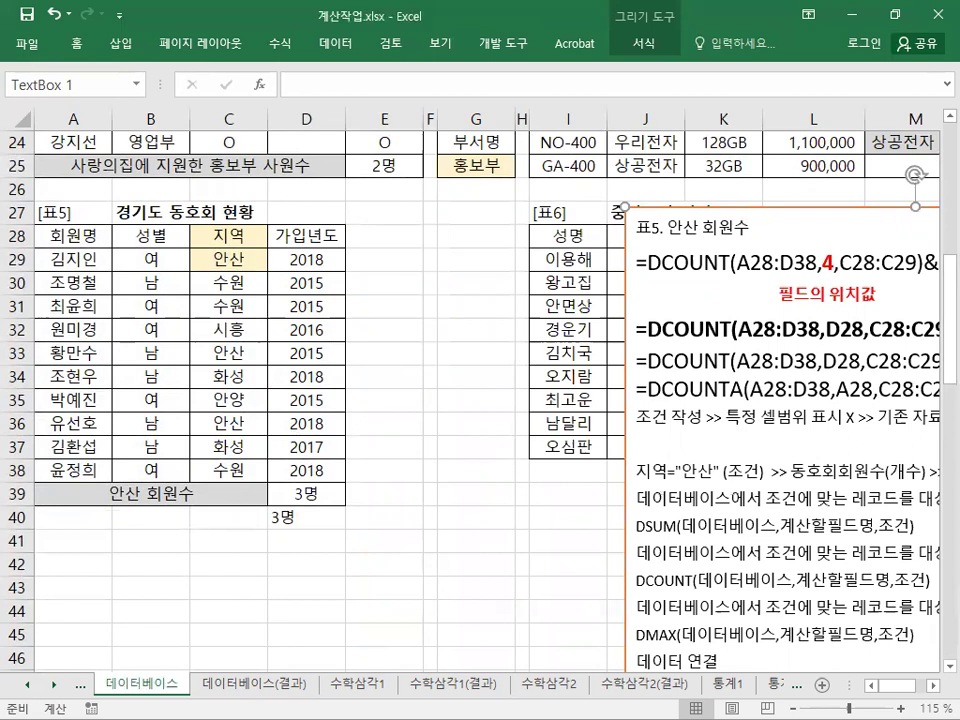
pyautogui.hotkey('ctrl', '2')
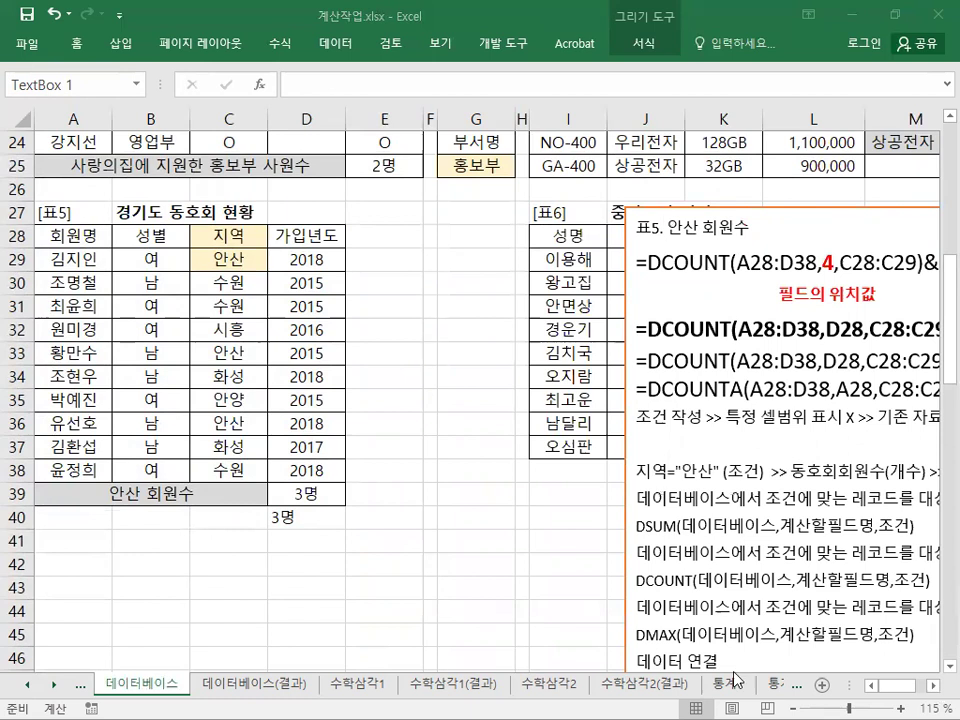
pyautogui.moveTo(933, 690); pyautogui.dragTo(933, 690)
pyautogui.scroll(3, 900, 580)
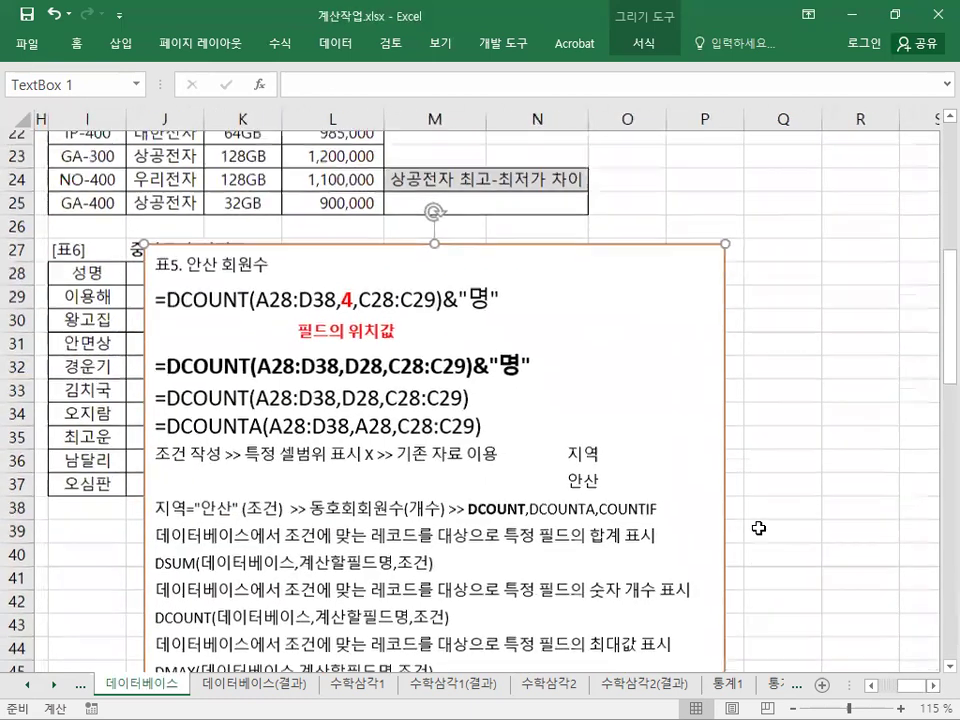
pyautogui.click(947, 137)
pyautogui.click(947, 137)
pyautogui.moveTo(488, 466); pyautogui.dragTo(786, 159)
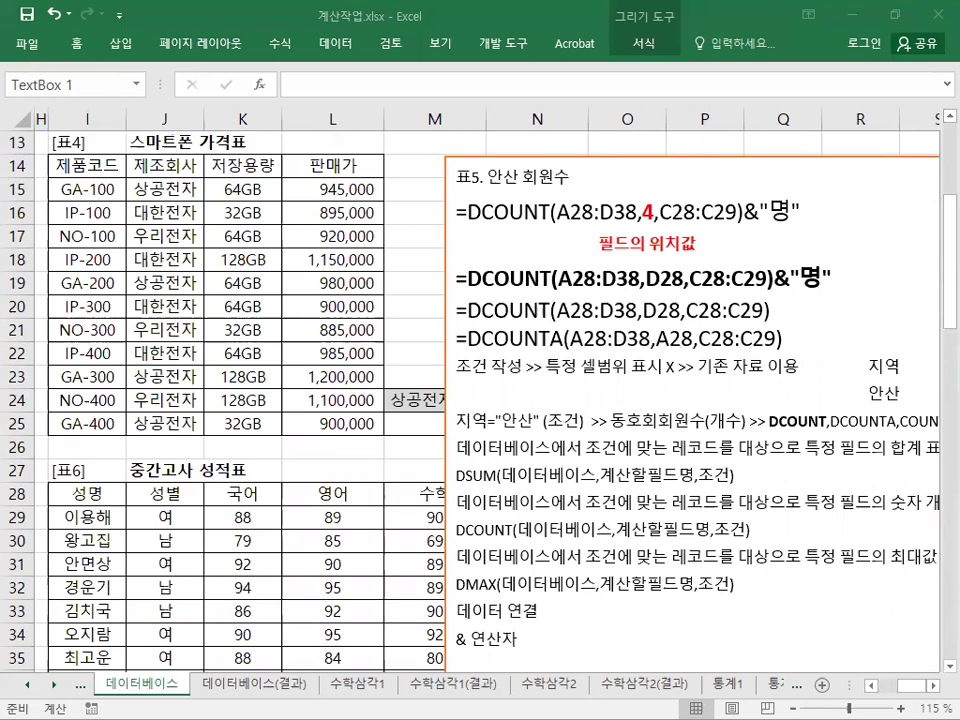
# Paste the 표4. 상공전자 최고-최저가 차이 notes above the 표5 section of the text box.
pyautogui.click(471, 333)
pyautogui.click(456, 193)
pyautogui.press('Return')
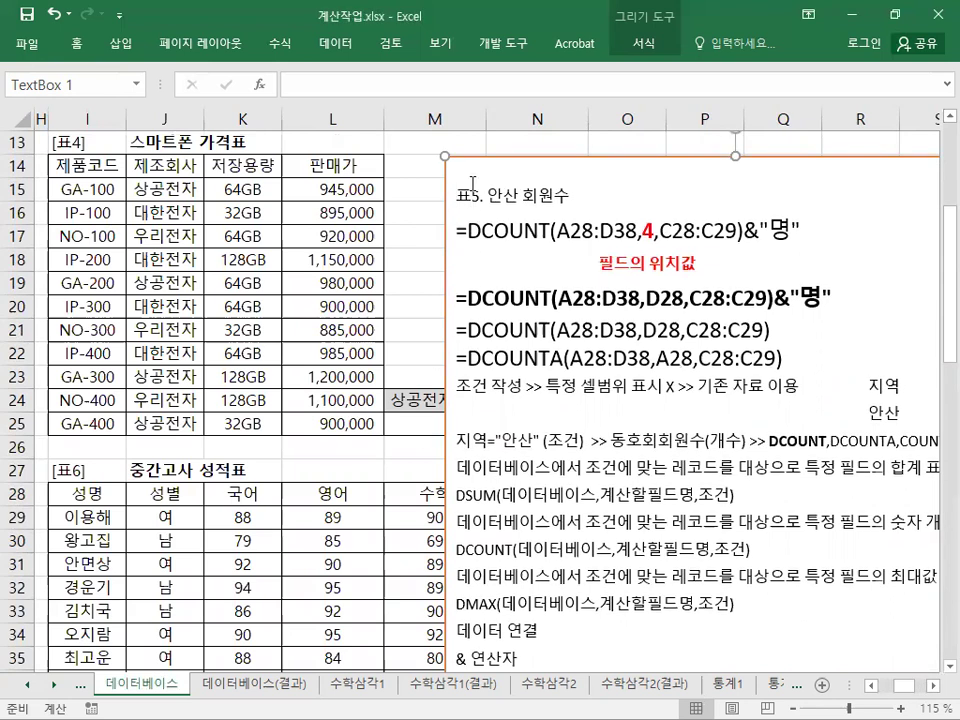
pyautogui.hotkey('ctrl', 'v')
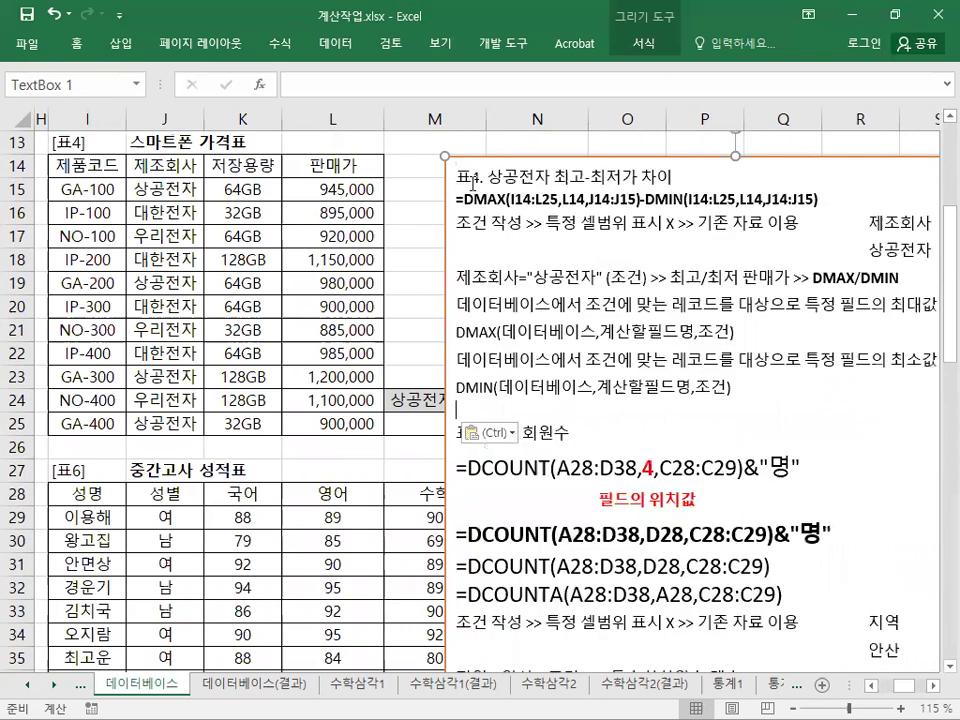
# Enlarge the DMAX-DMIN formula line in the 표4 notes by two font size steps.
pyautogui.moveTo(457, 199); pyautogui.dragTo(822, 199)
pyautogui.click(671, 138)
pyautogui.click(671, 138)
pyautogui.click(663, 258)
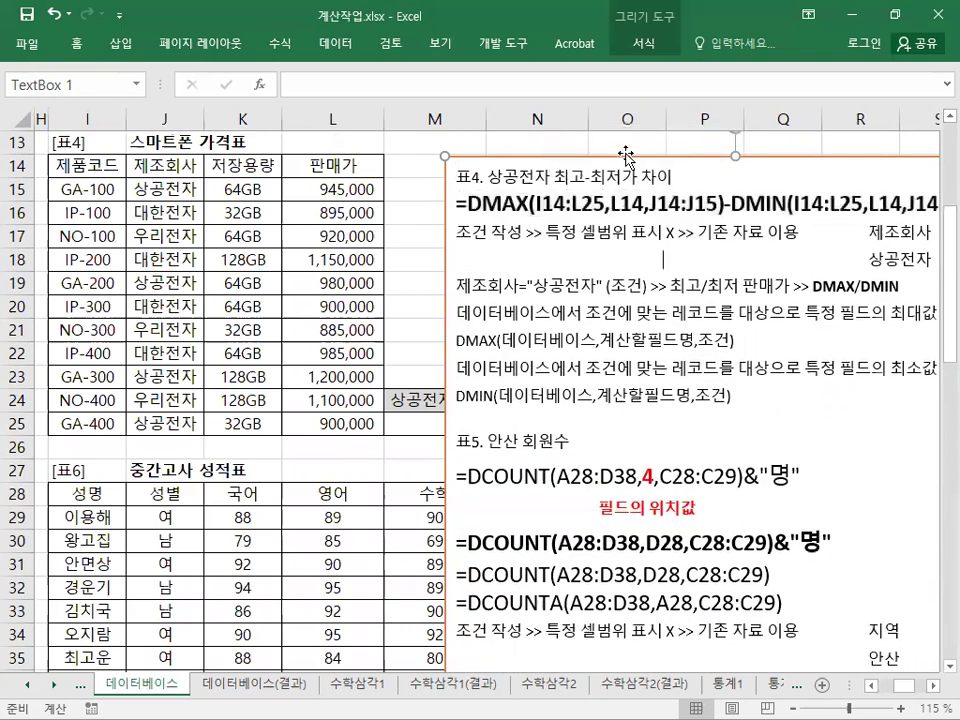
# Reposition the notes text box just beside 표4, leaving the 판매가 column uncovered.
pyautogui.moveTo(626, 155); pyautogui.dragTo(524, 206)
pyautogui.click(297, 165)
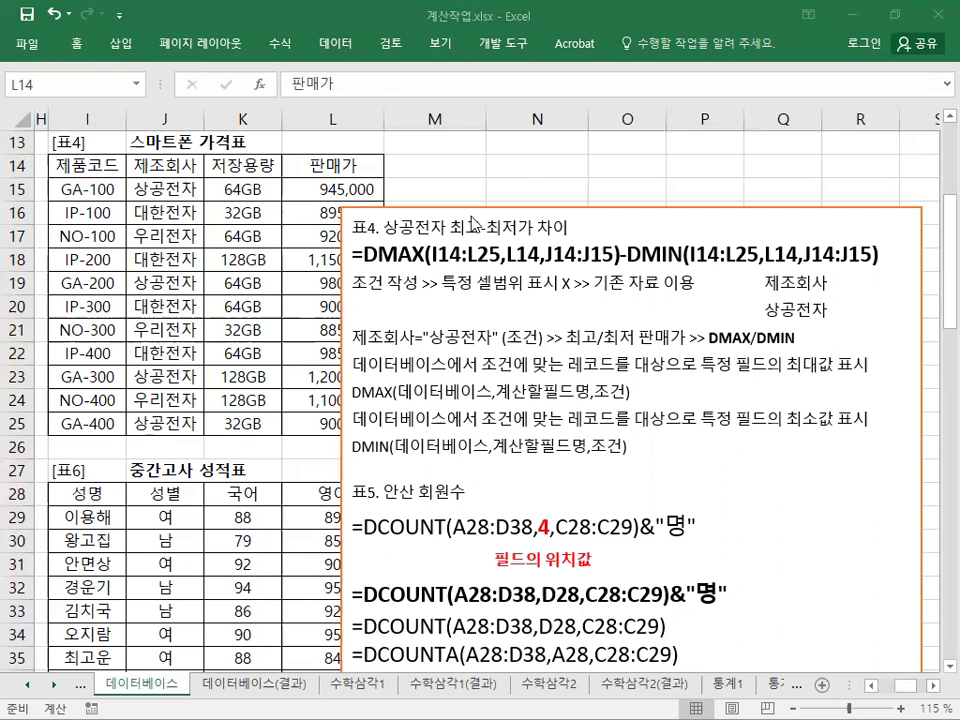
pyautogui.click(345, 162)
pyautogui.click(435, 208)
pyautogui.moveTo(435, 208); pyautogui.dragTo(484, 175)
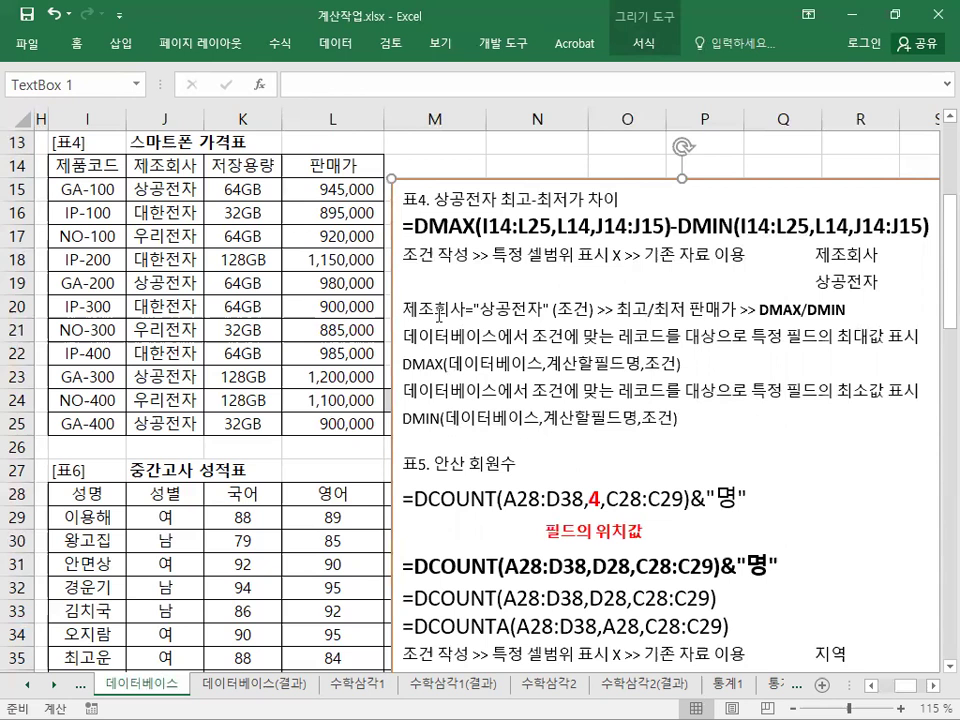
# Examine the 표4 notes on the 제조회사="상공전자" condition, the DMAX/DMIN choice and reusing existing data as criteria.
pyautogui.moveTo(404, 309); pyautogui.dragTo(630, 310)
pyautogui.moveTo(706, 309); pyautogui.dragTo(738, 309)
pyautogui.moveTo(618, 309); pyautogui.dragTo(685, 310)
pyautogui.click(737, 310)
pyautogui.moveTo(761, 310); pyautogui.dragTo(797, 310)
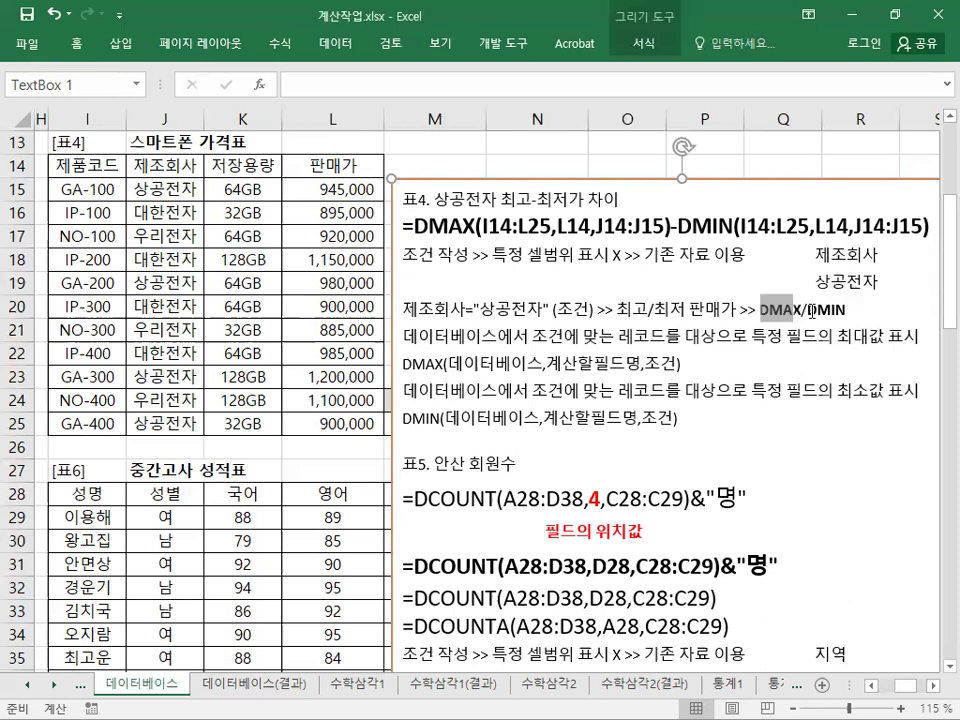
pyautogui.keyDown('shift'); pyautogui.click(848, 311); pyautogui.keyUp('shift')
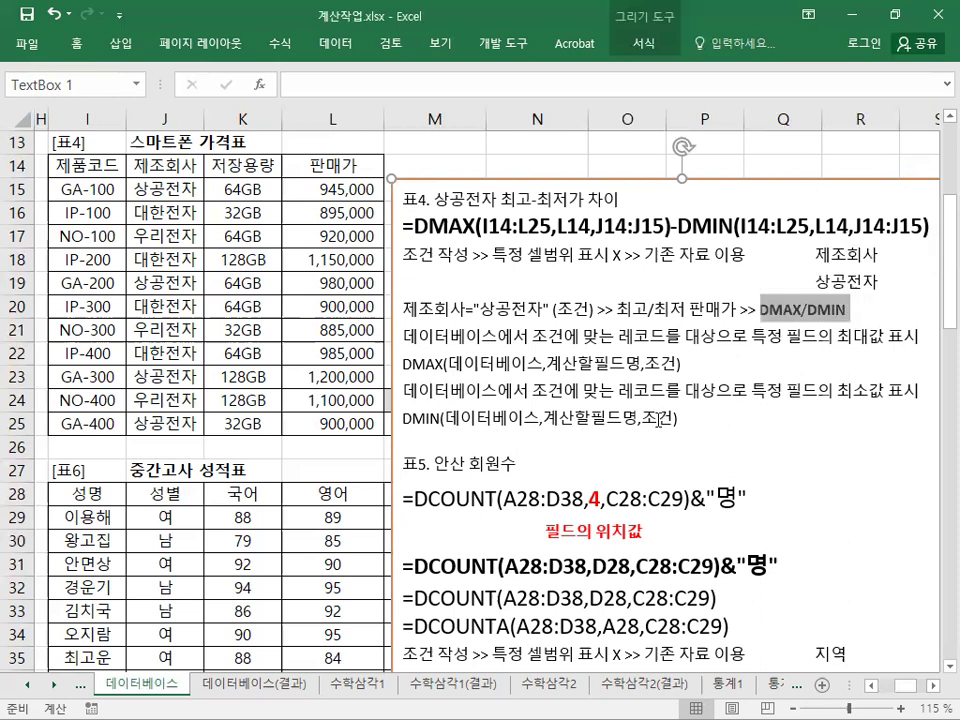
pyautogui.click(768, 312)
pyautogui.moveTo(768, 312); pyautogui.dragTo(833, 312)
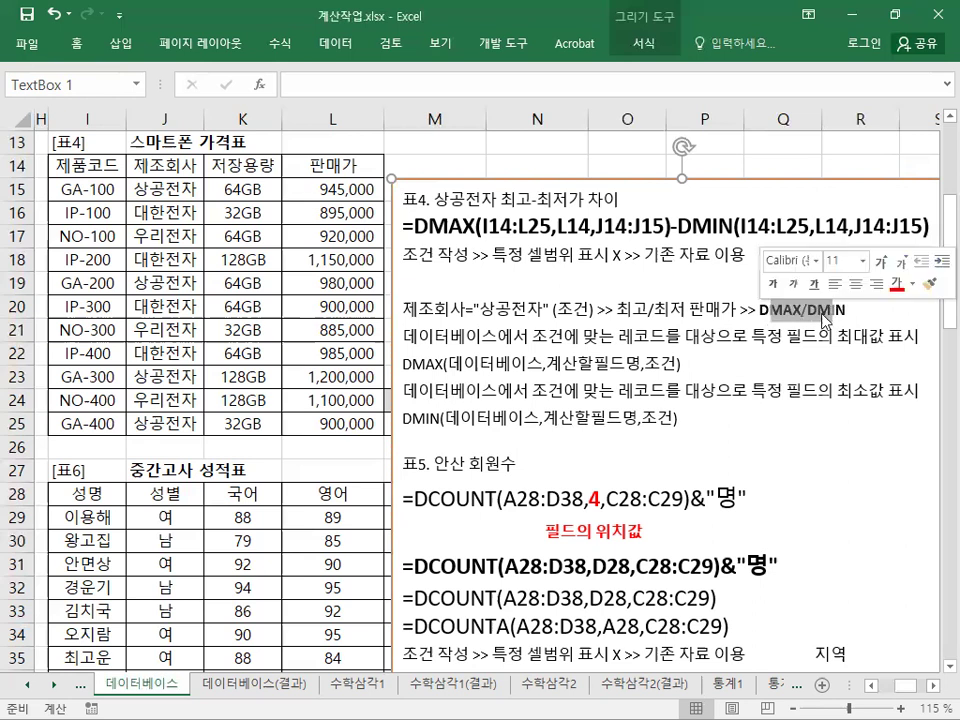
pyautogui.moveTo(403, 255); pyautogui.dragTo(469, 260)
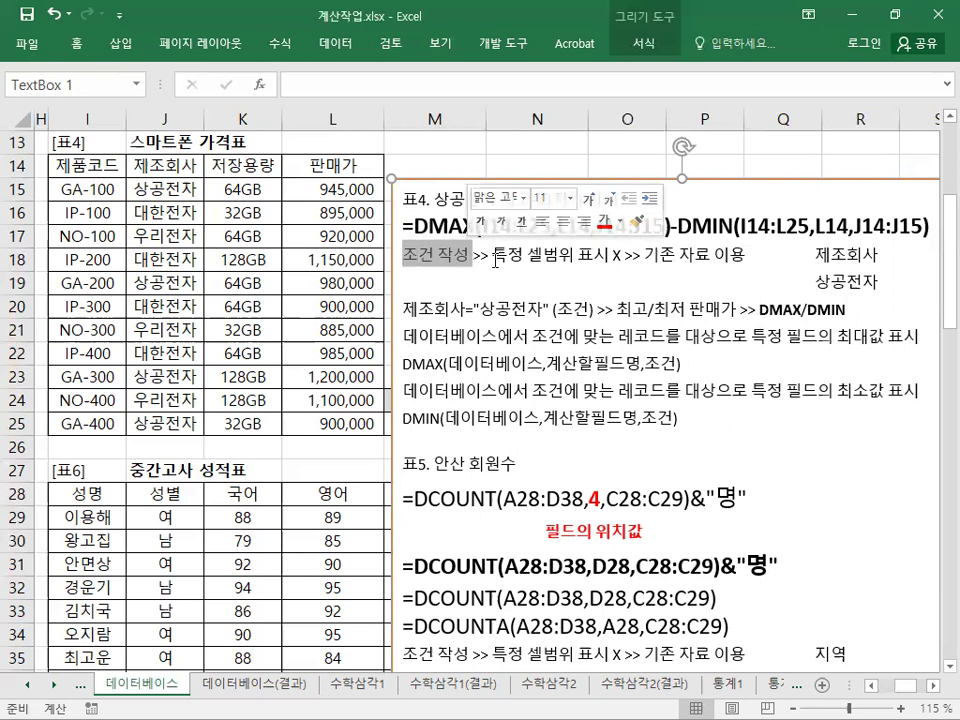
pyautogui.moveTo(492, 255); pyautogui.dragTo(622, 260)
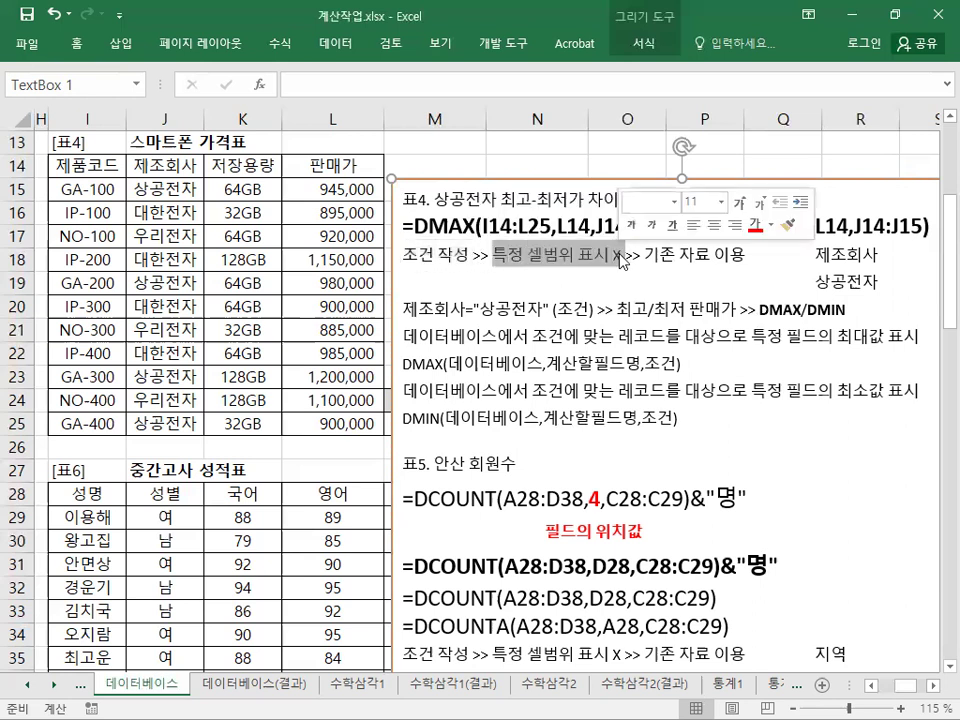
pyautogui.moveTo(645, 256); pyautogui.dragTo(745, 256)
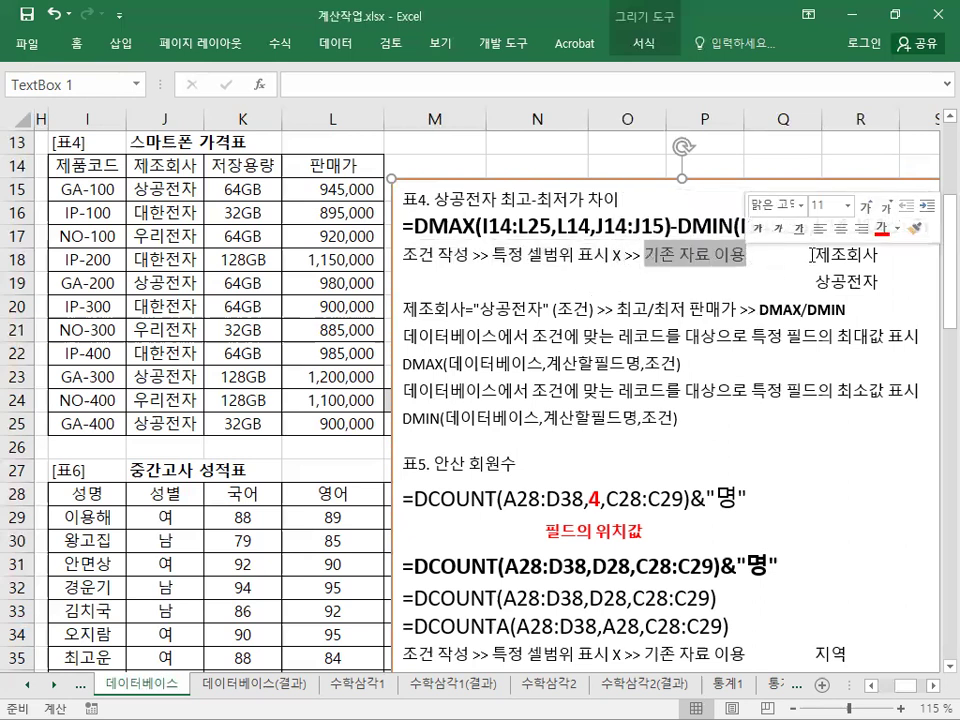
pyautogui.click(428, 321)
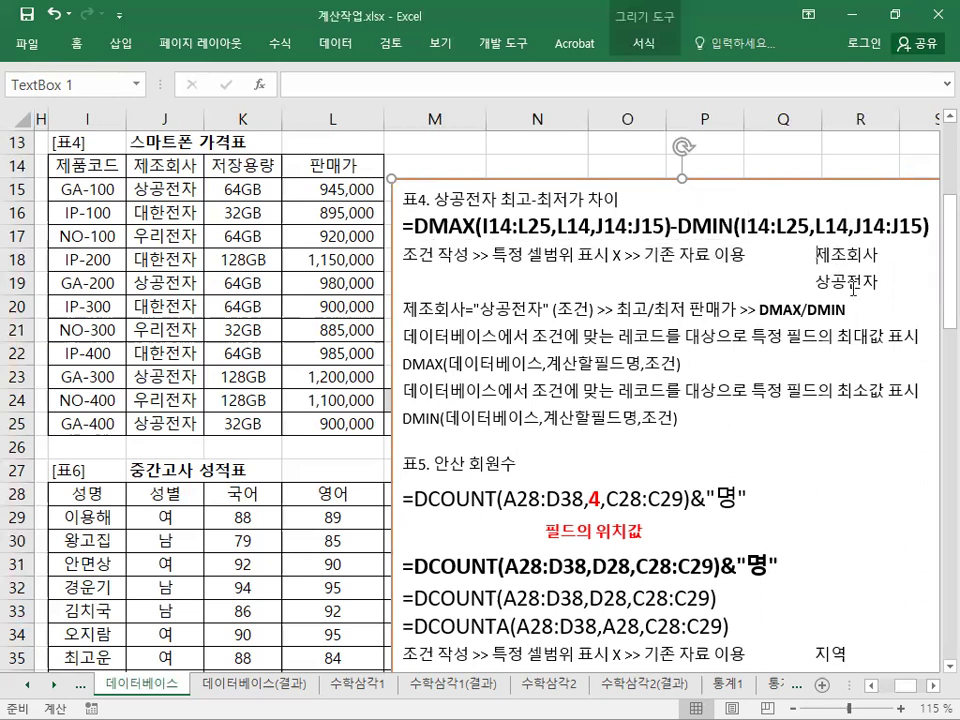
# Shade the 제조회사 header and the 상공전자 cell beneath it (J14:J15) light yellow as the criteria range.
pyautogui.moveTo(166, 165)
pyautogui.mouseDown()
pyautogui.moveTo(176, 195)
pyautogui.moveTo(165, 188)
pyautogui.mouseUp()
pyautogui.rightClick(176, 195)
pyautogui.click(190, 120)
pyautogui.click(165, 236)
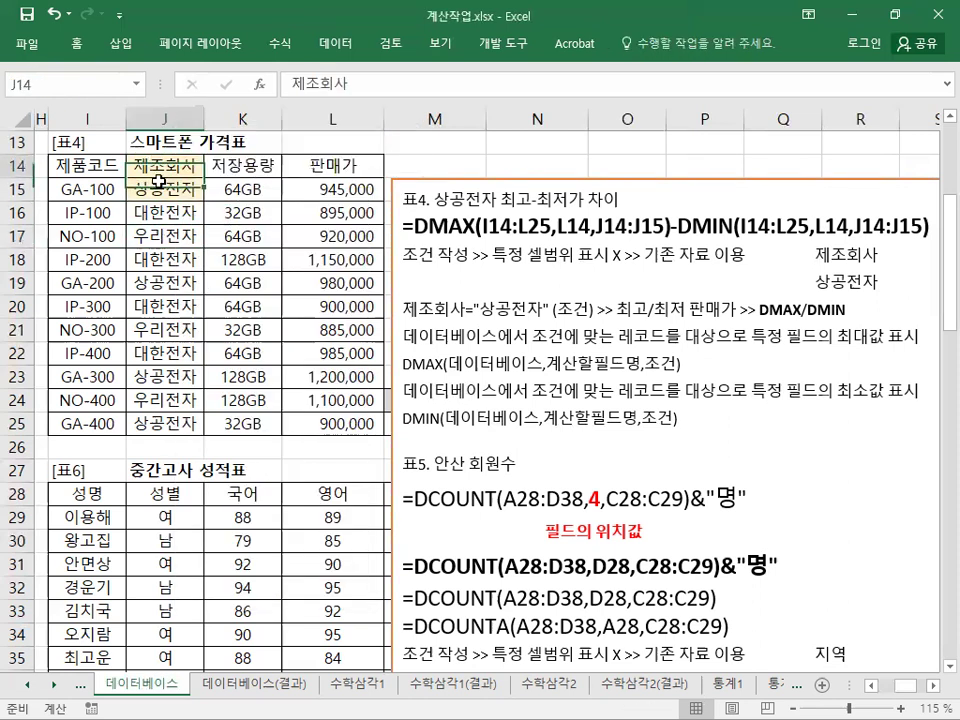
# Move the notes text box below the 표4 result cell M25 and start its formula with =DMAX(I14:L25,L14,J14:J15)-.
pyautogui.click(456, 186)
pyautogui.moveTo(456, 186); pyautogui.dragTo(413, 407)
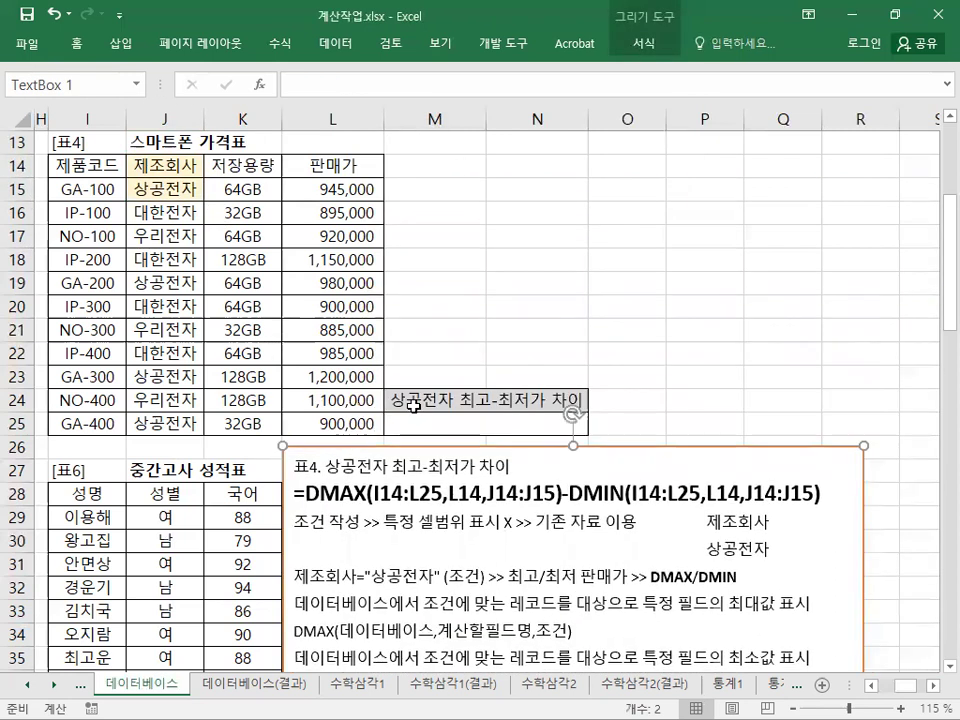
pyautogui.click(570, 420)
pyautogui.write('=ㅇ')
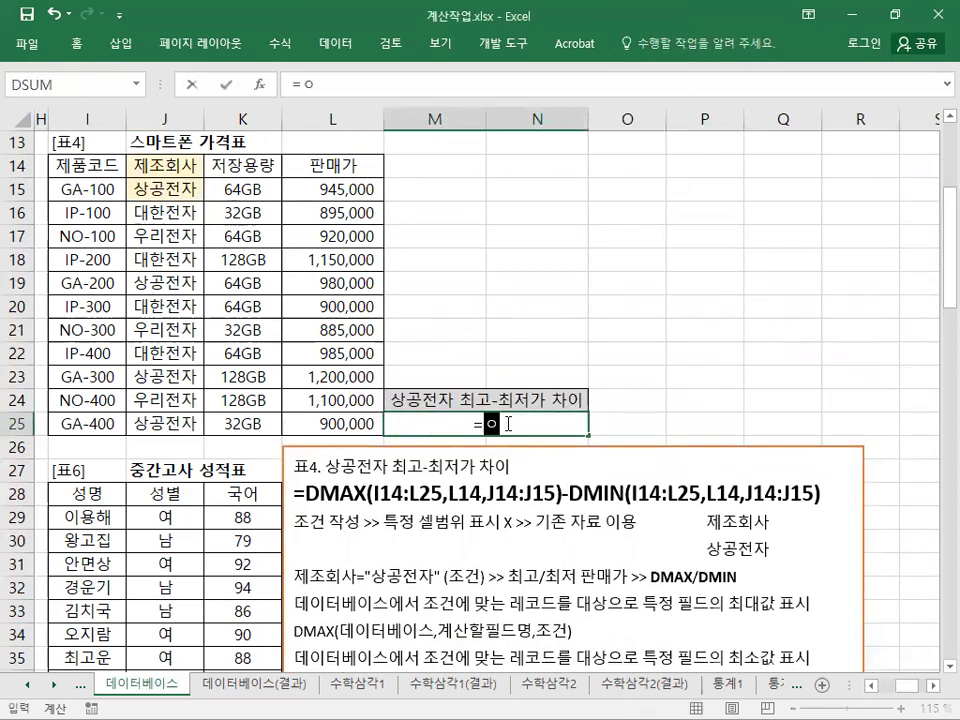
pyautogui.press('Escape')
pyautogui.write('=DMAX(')
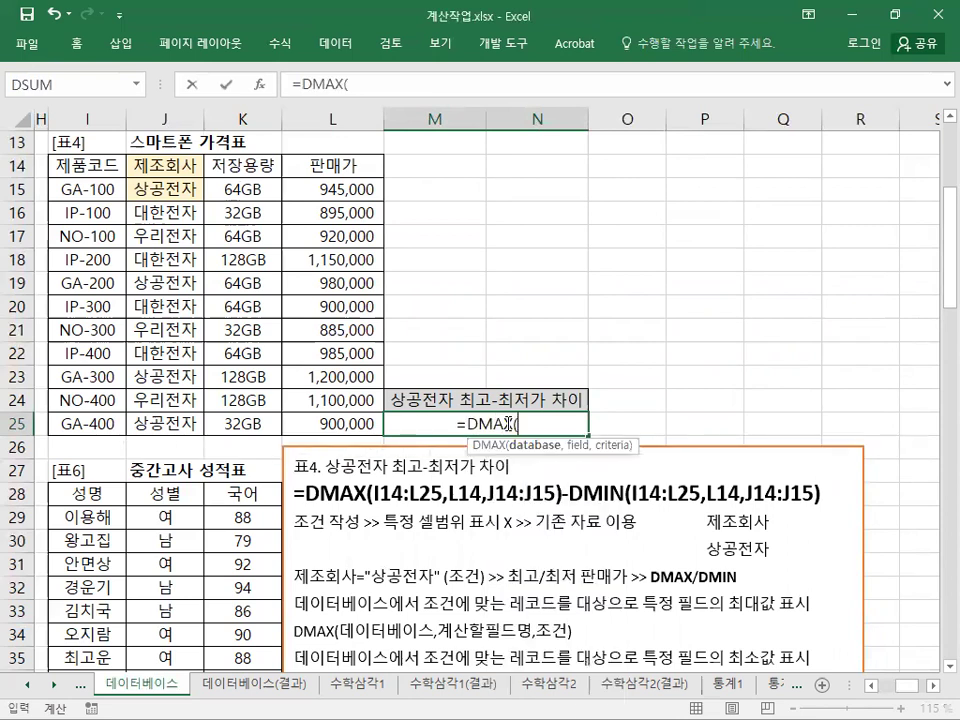
pyautogui.moveTo(72, 165); pyautogui.dragTo(326, 423)
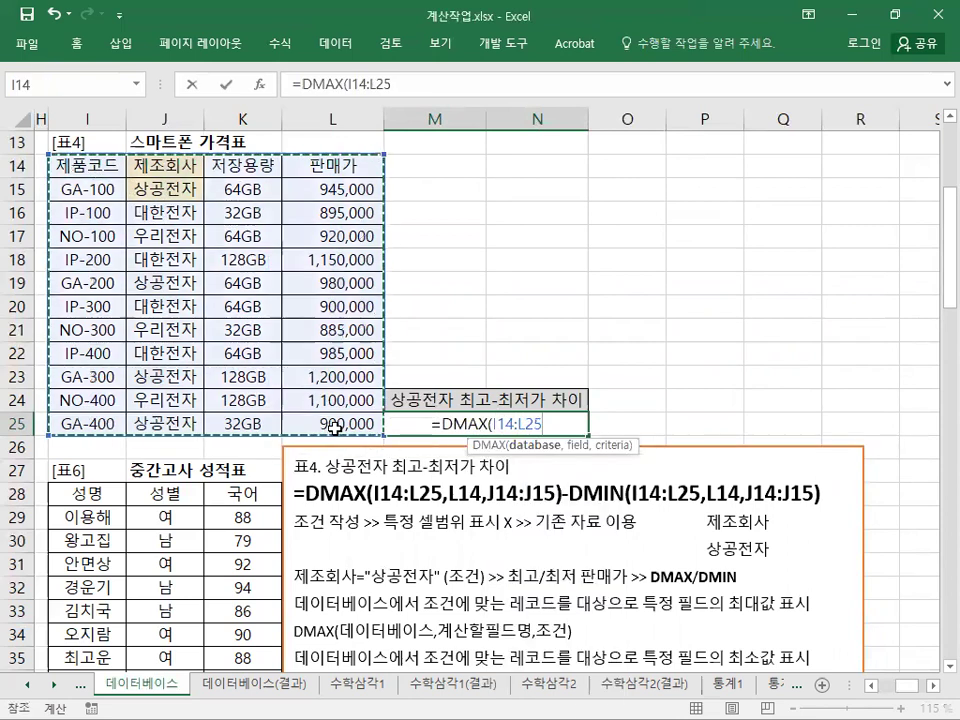
pyautogui.write(',')
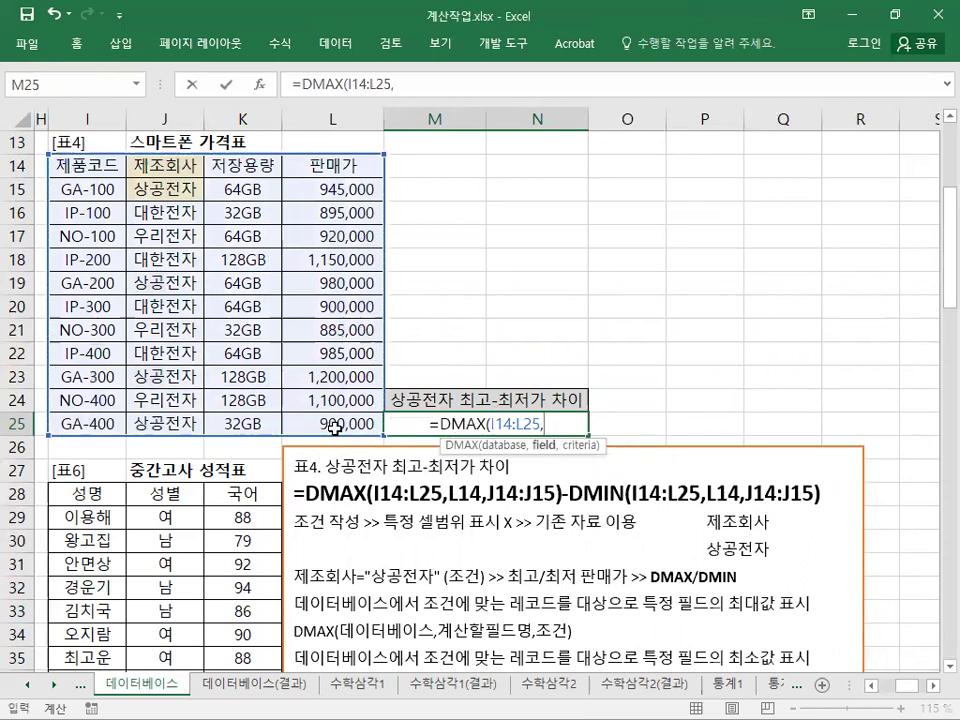
pyautogui.click(365, 167)
pyautogui.write(',')
pyautogui.moveTo(160, 166); pyautogui.dragTo(158, 180)
pyautogui.write(')')
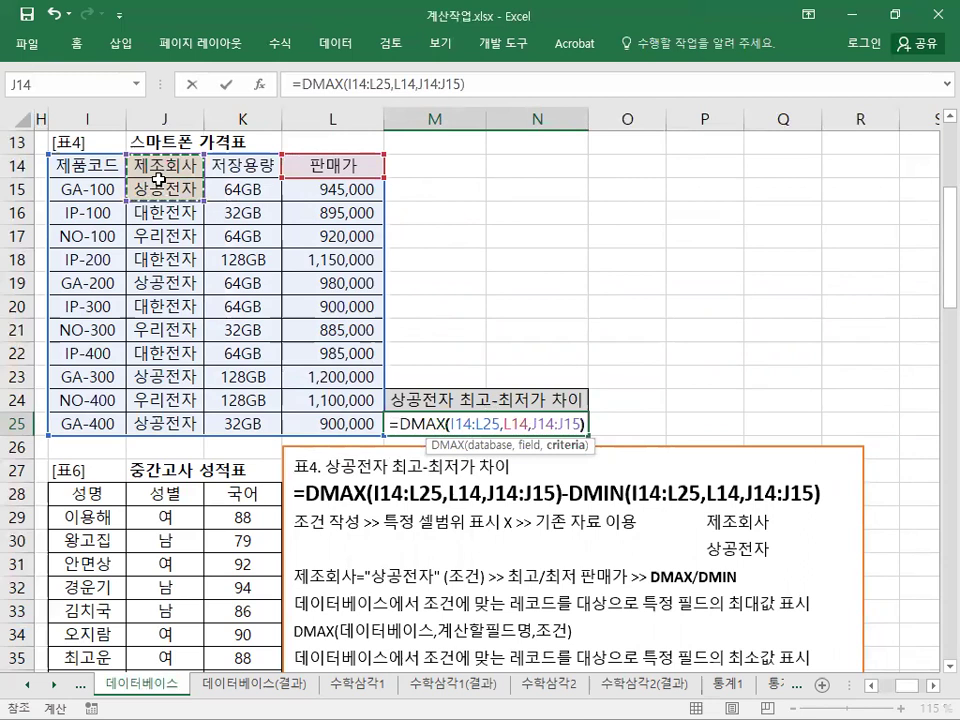
pyautogui.write('-')
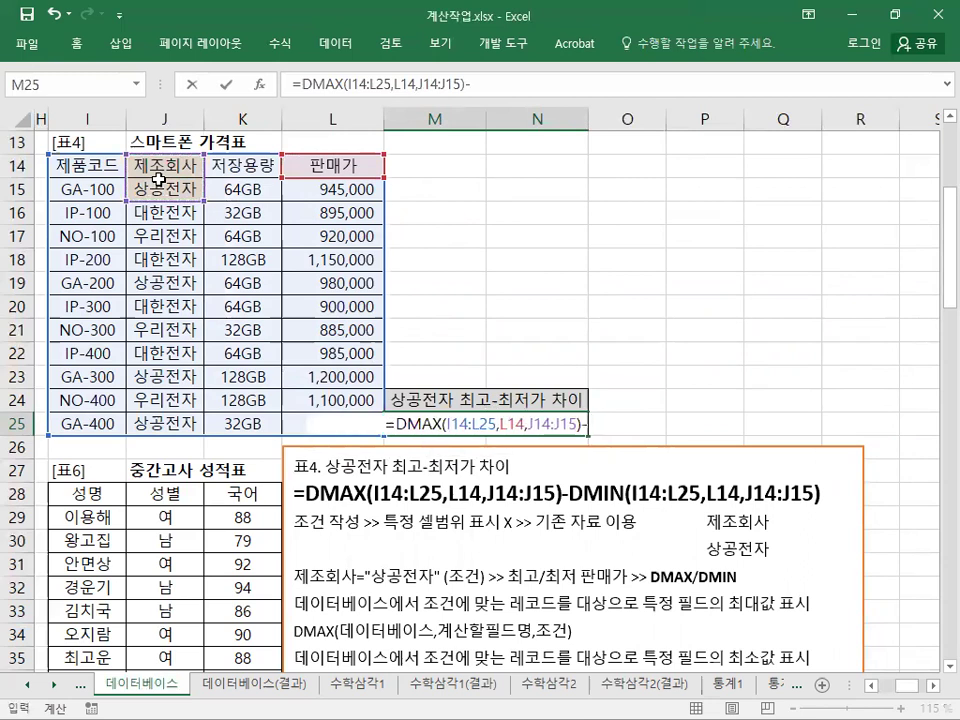
# Append DMIN(I14:L25,L14,J14:J15) after the minus sign in the M25 formula by picking each range from 표4.
pyautogui.write('M')
pyautogui.press('BackSpace')
pyautogui.write('DMIN(')
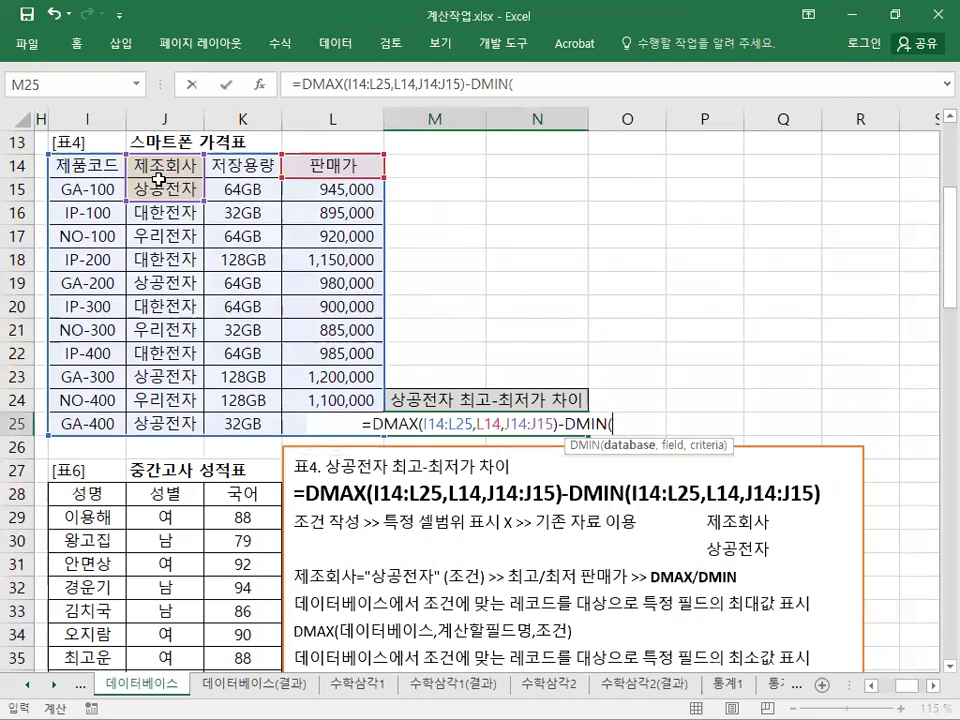
pyautogui.scroll(1, 158, 180)
pyautogui.moveTo(85, 236); pyautogui.dragTo(340, 497)
pyautogui.write(',')
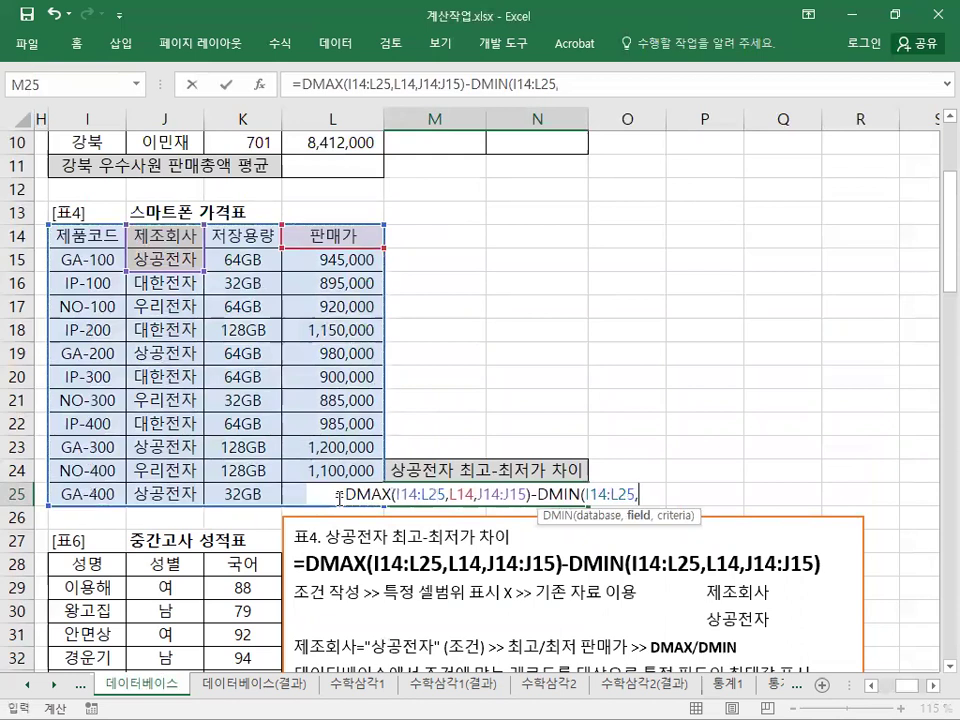
pyautogui.click(350, 237)
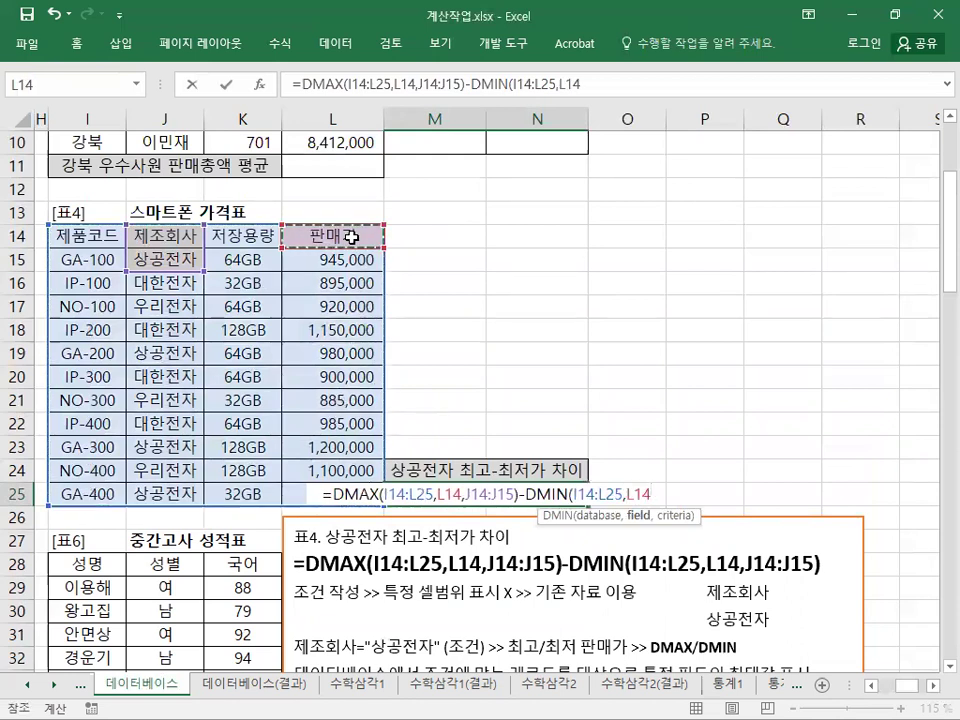
pyautogui.write(',')
pyautogui.moveTo(182, 238); pyautogui.dragTo(178, 250)
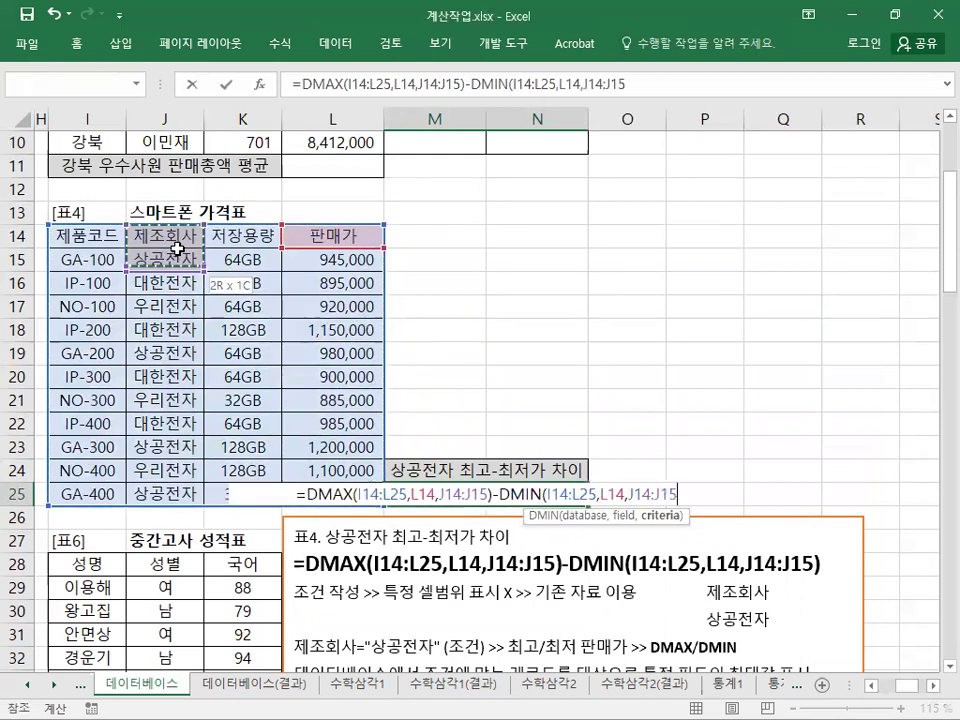
pyautogui.write(')')
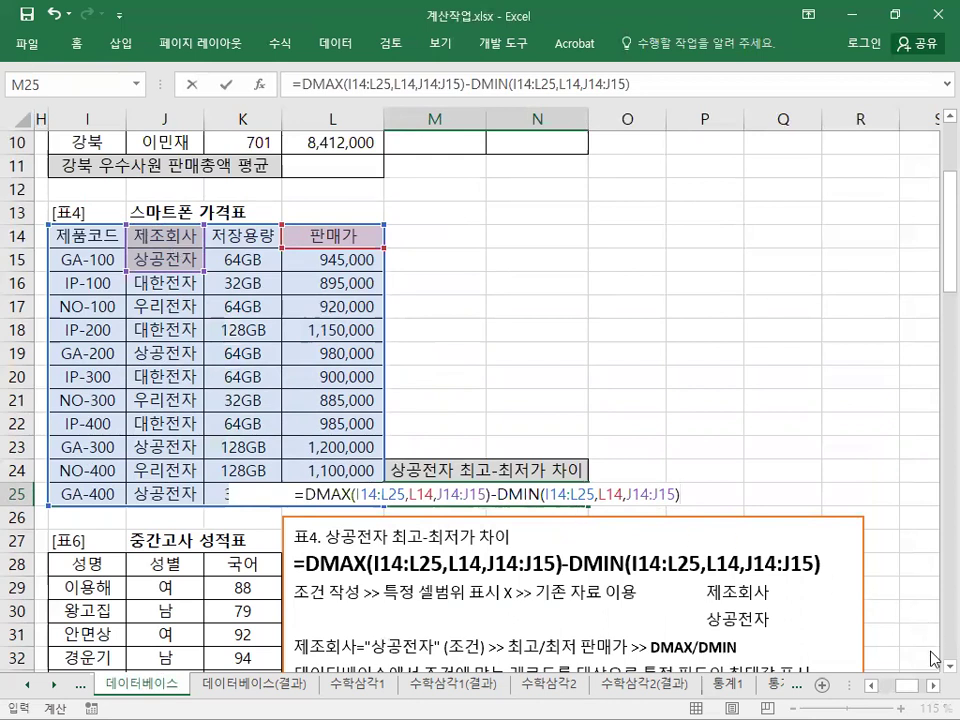
pyautogui.scroll(-1, 933, 670)
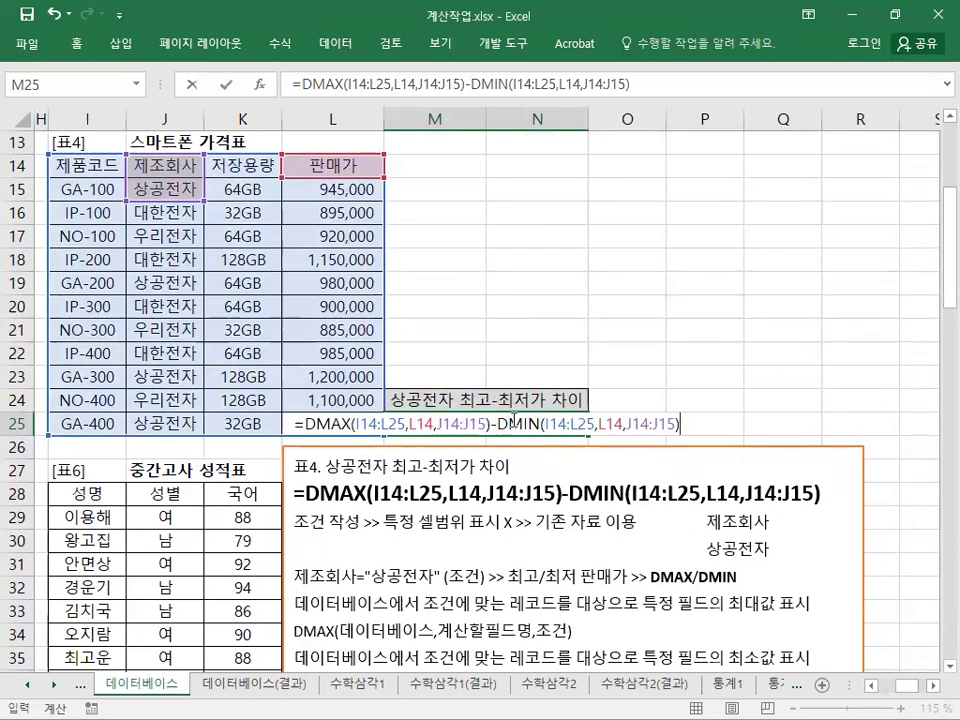
# Replace the DMIN term in M25 with a copy of the DMAX term renamed to DMIN, and enter the formula.
pyautogui.moveTo(497, 424); pyautogui.dragTo(729, 422)
pyautogui.press('BackSpace')
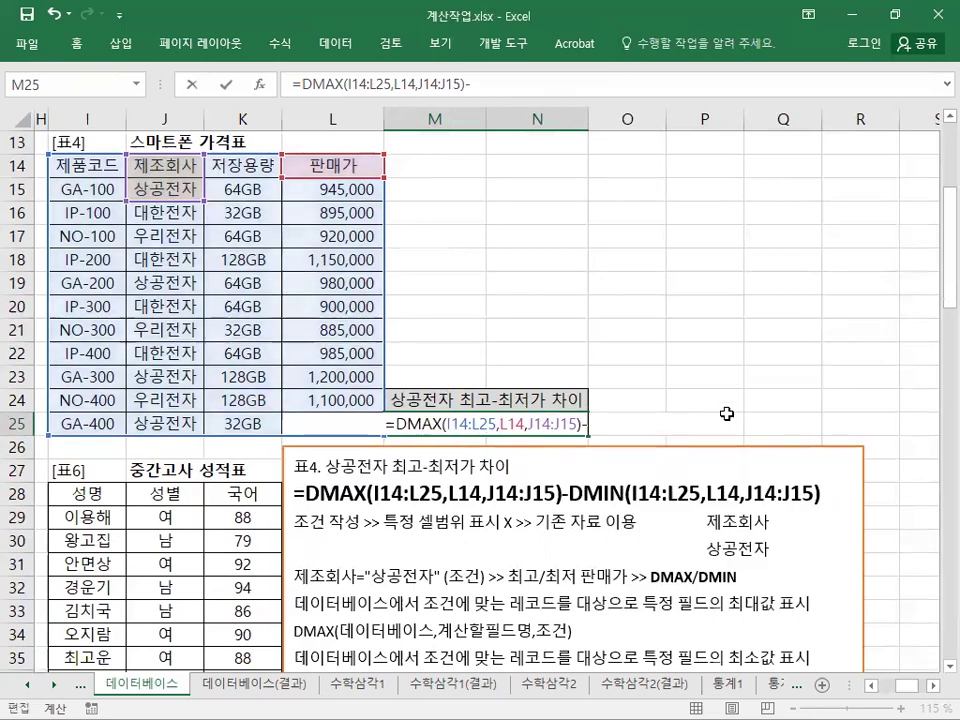
pyautogui.moveTo(396, 424); pyautogui.dragTo(580, 425)
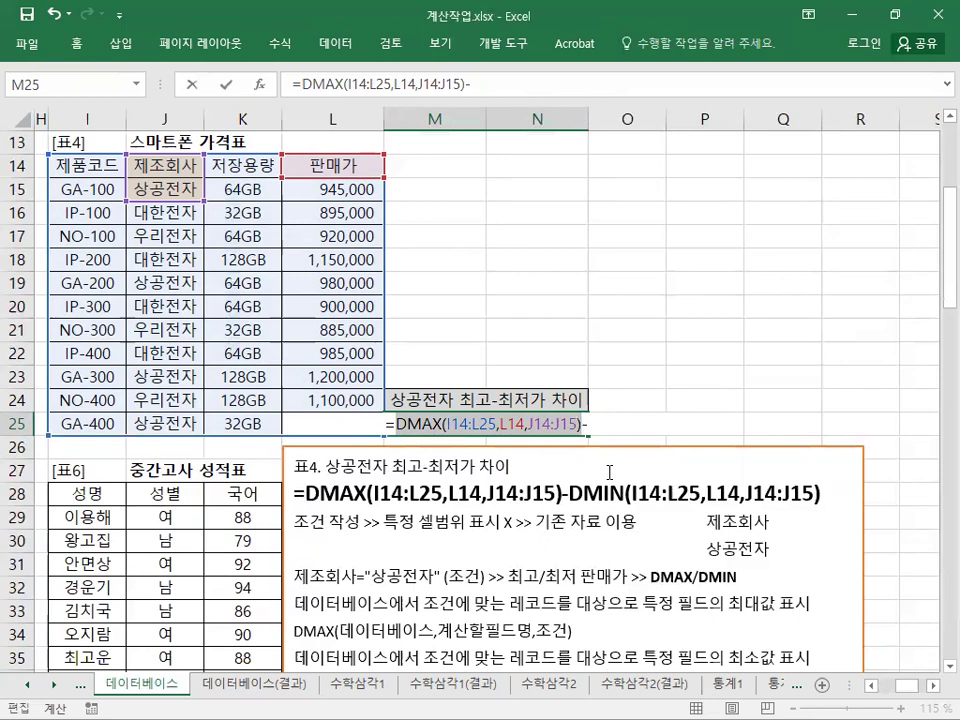
pyautogui.click(596, 425)
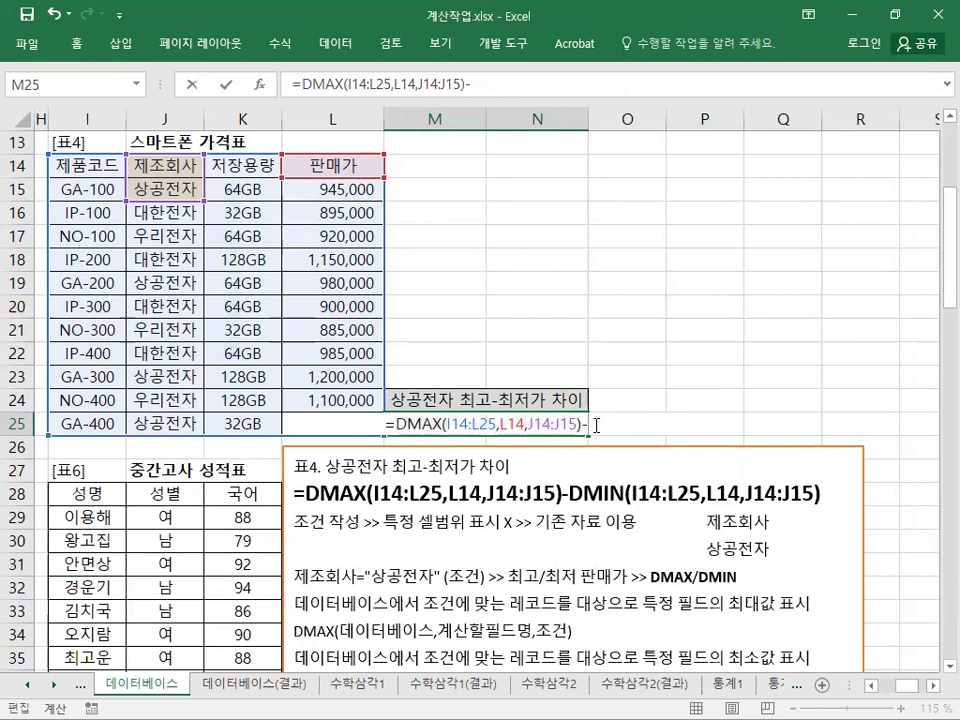
pyautogui.hotkey('ctrl', 'v')
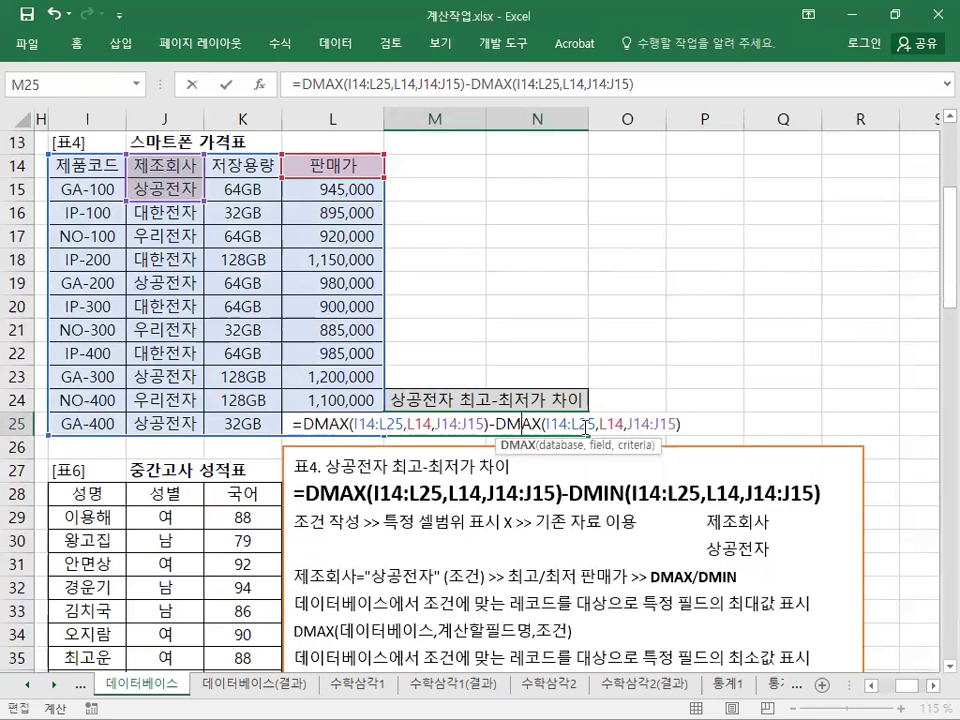
pyautogui.press('Delete')
pyautogui.press('Delete')
pyautogui.write('I')
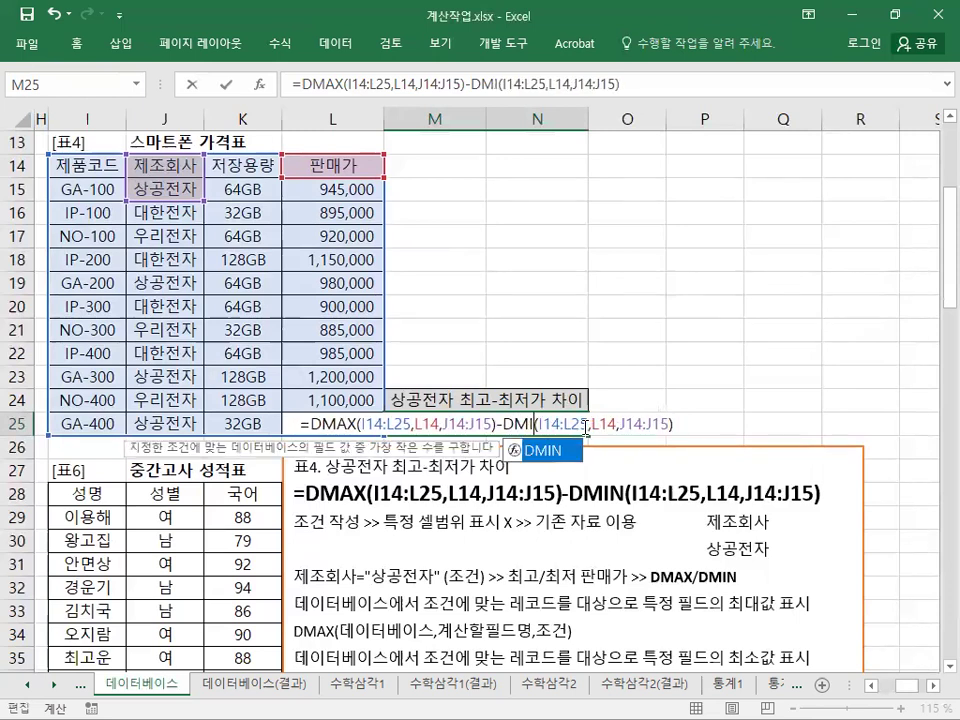
pyautogui.write('N')
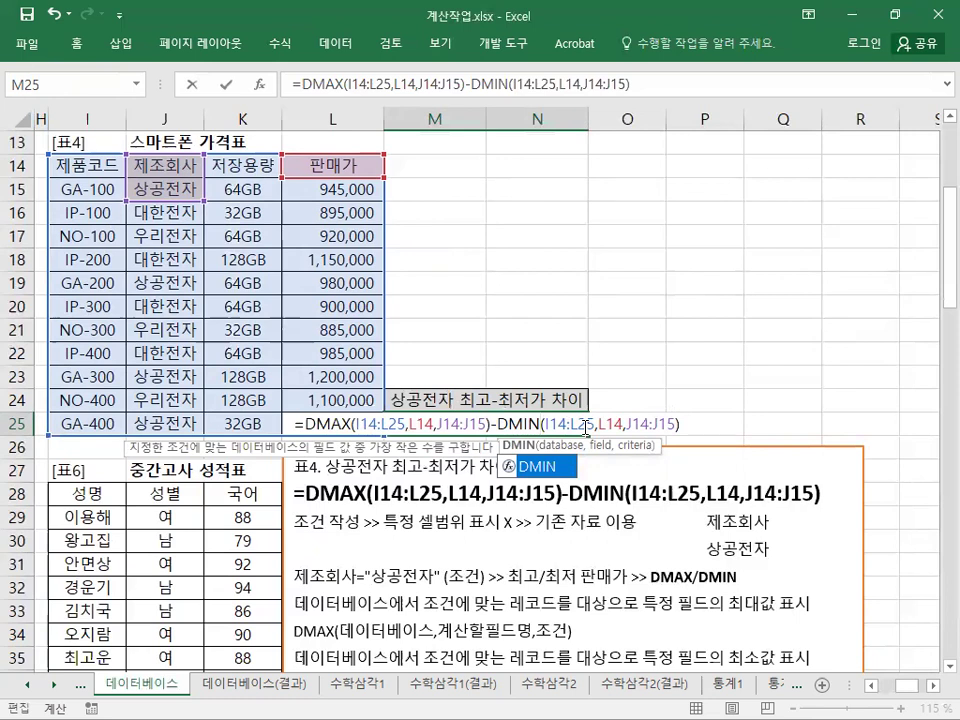
pyautogui.press('Return')
pyautogui.click(583, 427)
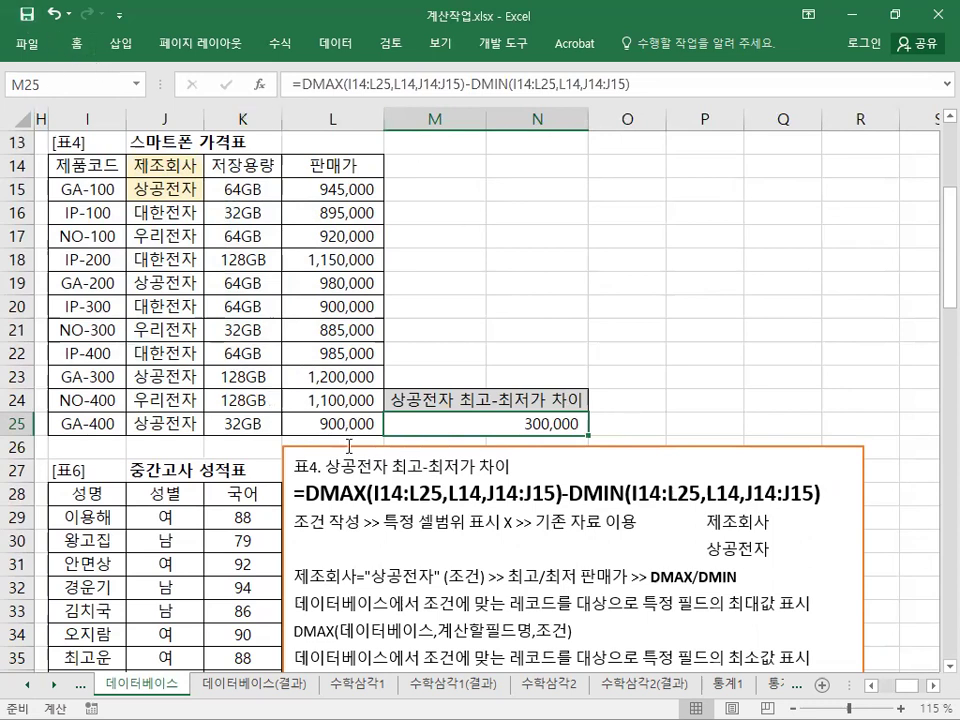
# Move the notes text box up over 표4 and select the empty criteria cells M9:N10 beside 표2.
pyautogui.moveTo(338, 535)
pyautogui.mouseDown()
pyautogui.moveTo(344, 325)
pyautogui.moveTo(358, 243)
pyautogui.mouseUp()
pyautogui.scroll(4, 358, 243)
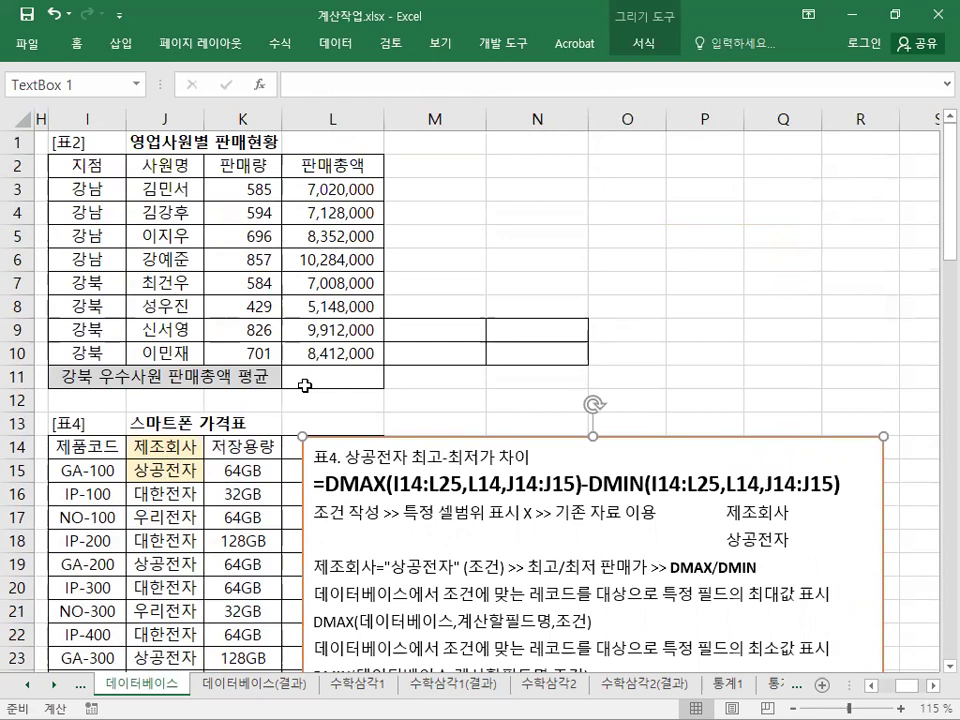
pyautogui.hotkey('ctrl', '2')
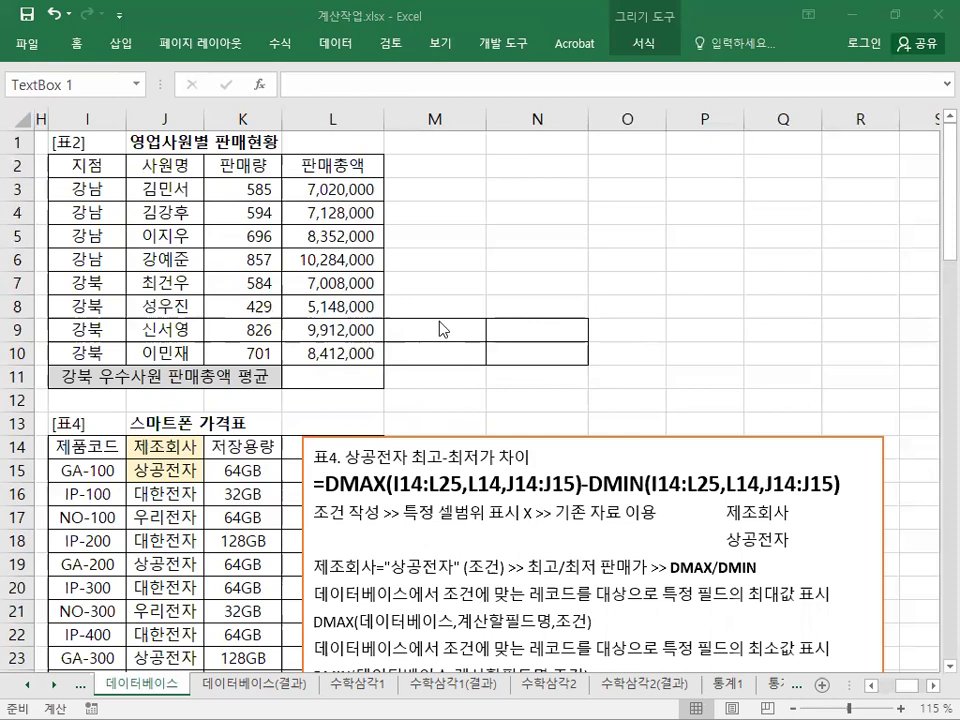
pyautogui.moveTo(441, 332); pyautogui.dragTo(524, 352)
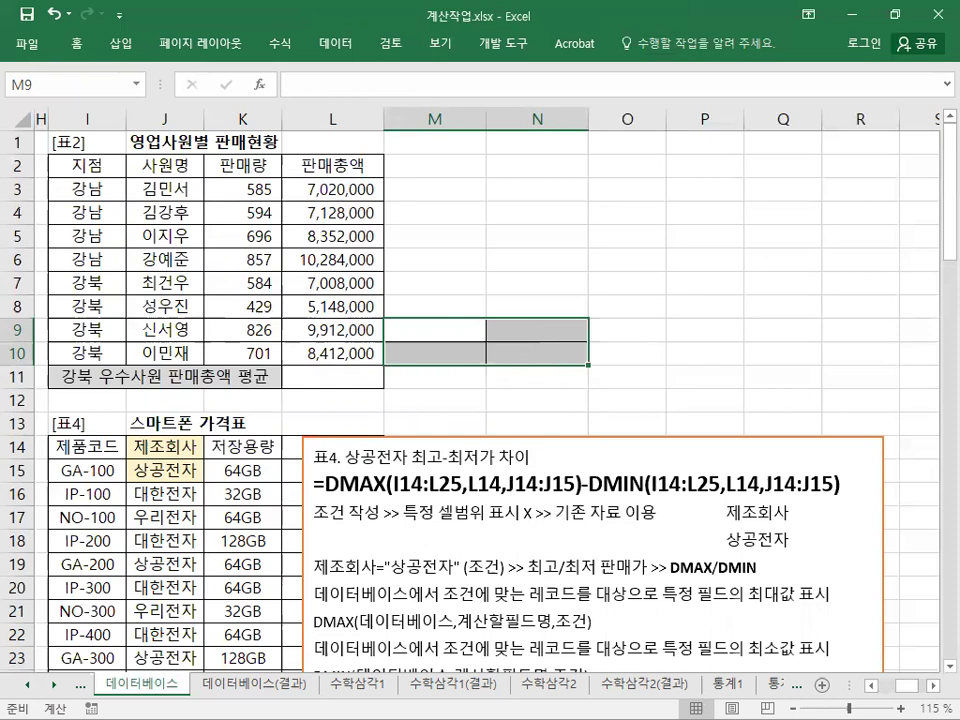
# Paste the 표2. 강북 우수사원 판매총액 평균 notes above the 표4 notes and move the text box up beside 표2.
pyautogui.click(304, 470)
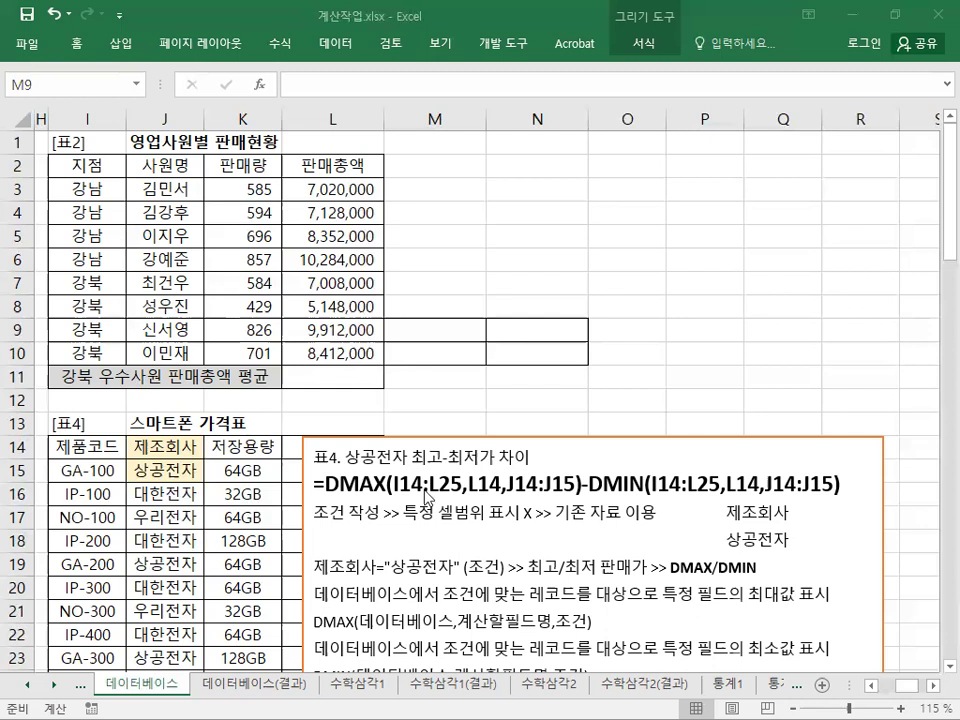
pyautogui.press('Escape')
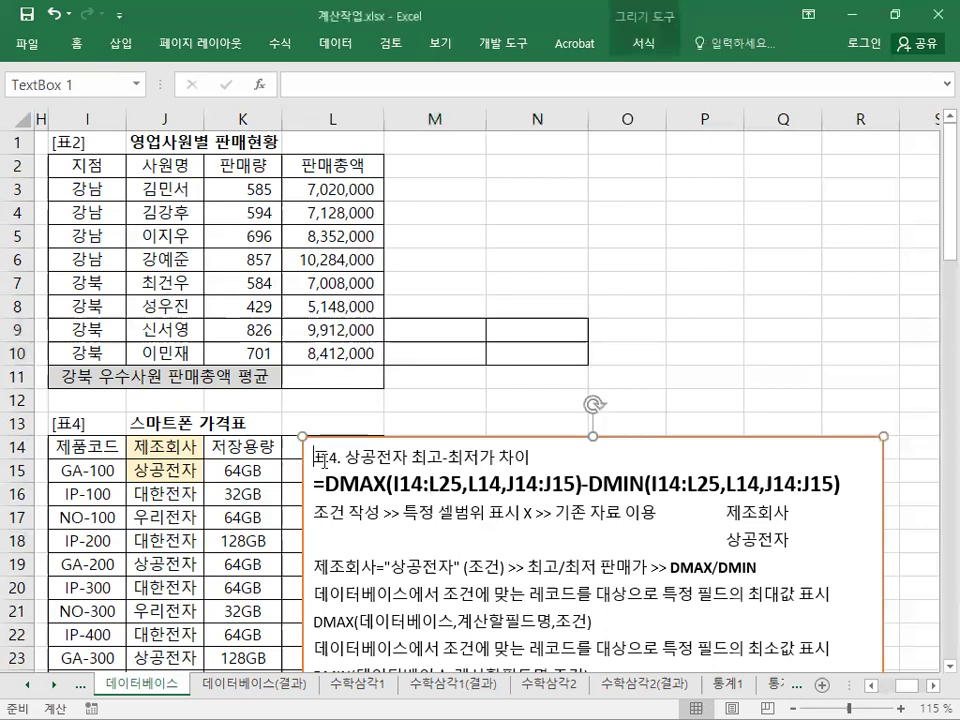
pyautogui.press('Return')
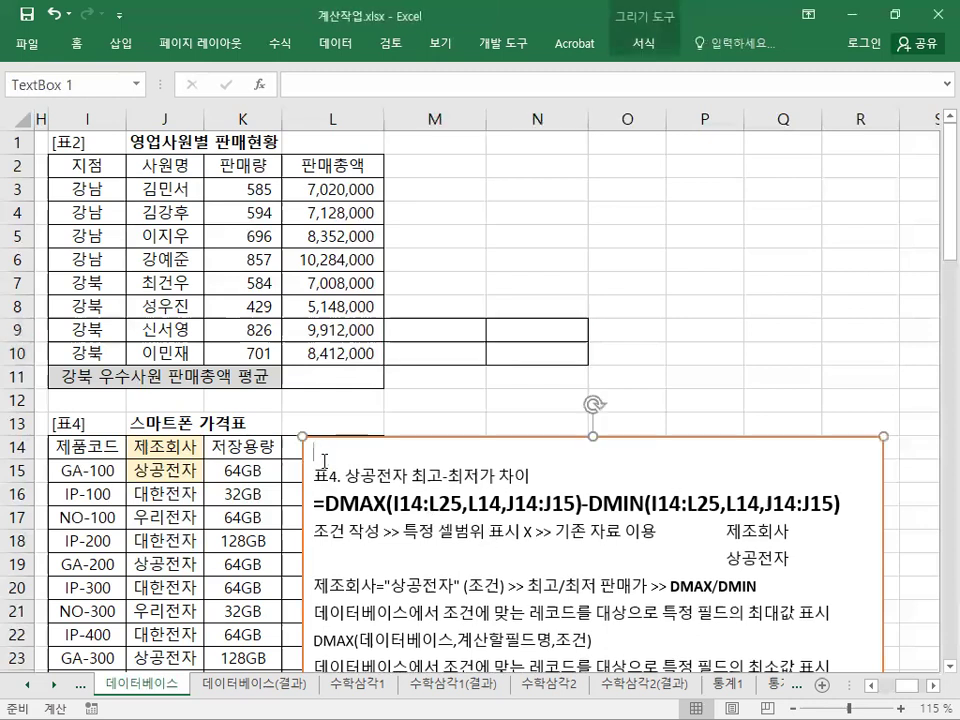
pyautogui.hotkey('ctrl', 'v')
pyautogui.moveTo(471, 435); pyautogui.dragTo(517, 219)
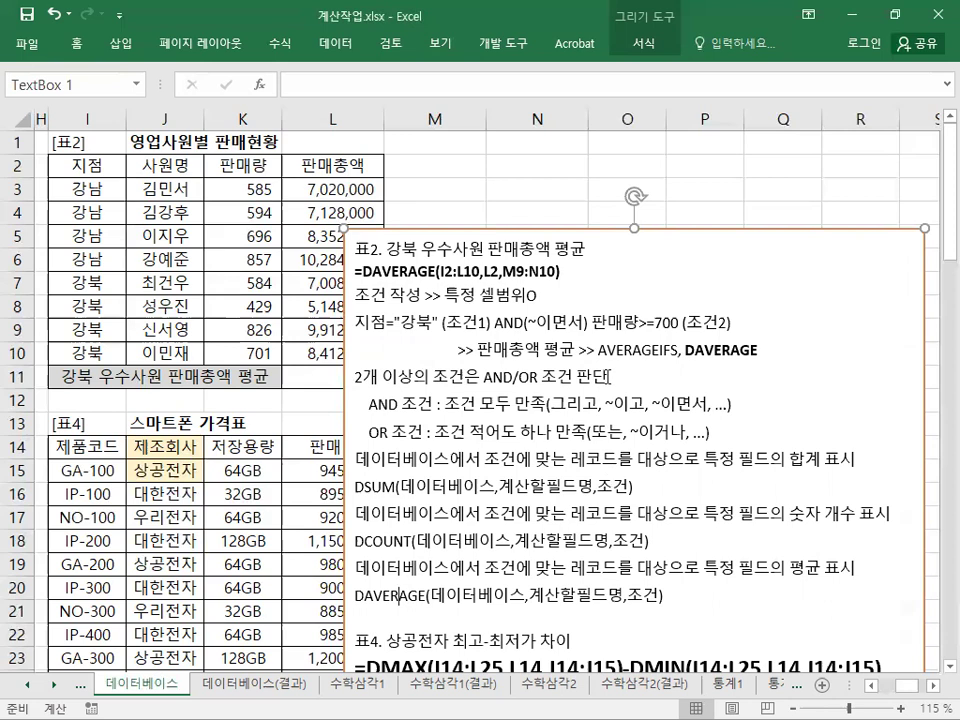
# Prefix the 2개 이상의 조건은 AND/OR 조건 판단 note with an asterisk and color its three AND/OR lines green.
pyautogui.click(357, 376)
pyautogui.write('*')
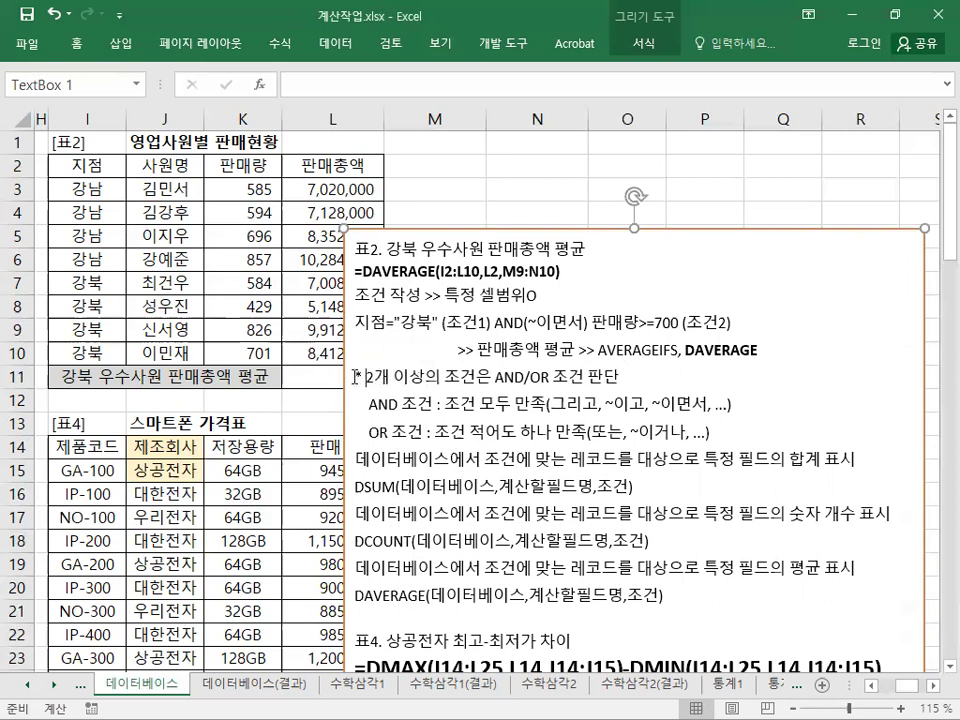
pyautogui.moveTo(712, 432); pyautogui.dragTo(355, 376)
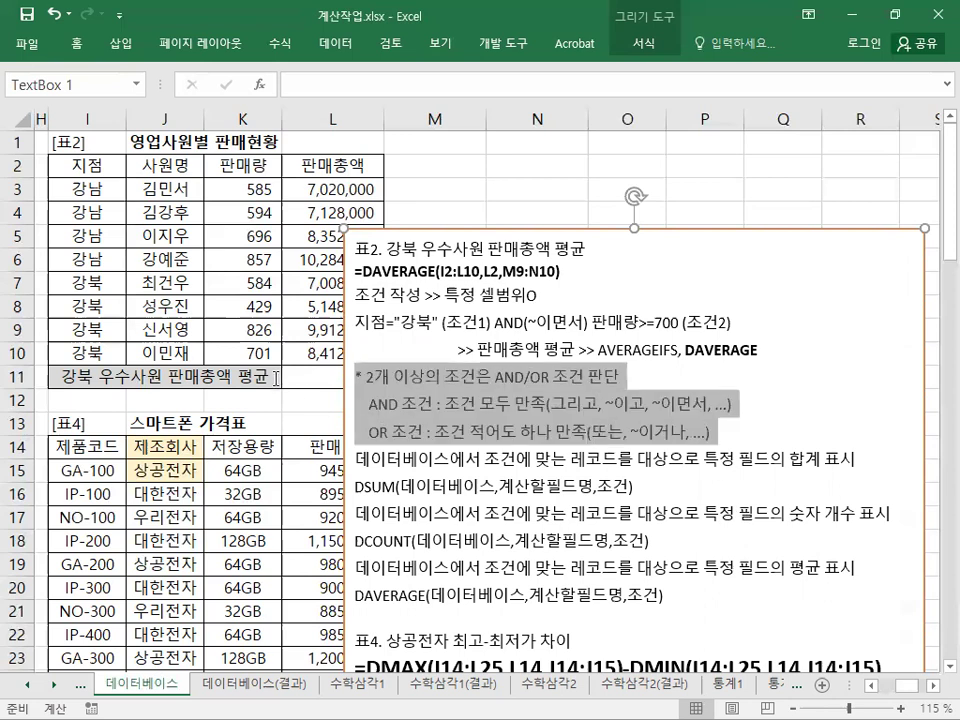
pyautogui.rightClick(393, 402)
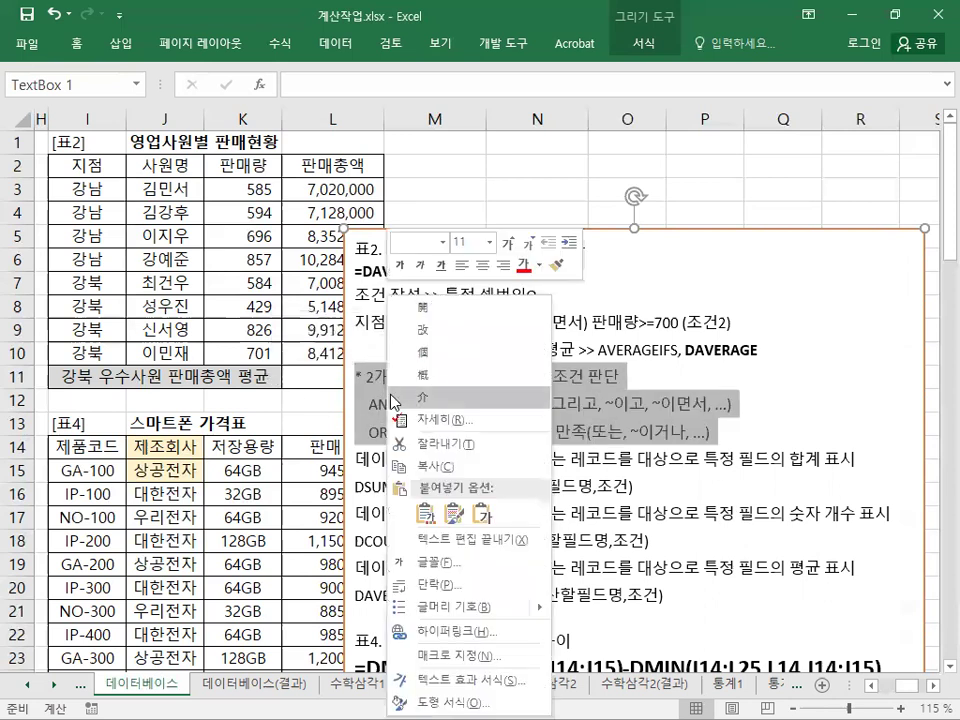
pyautogui.click(541, 266)
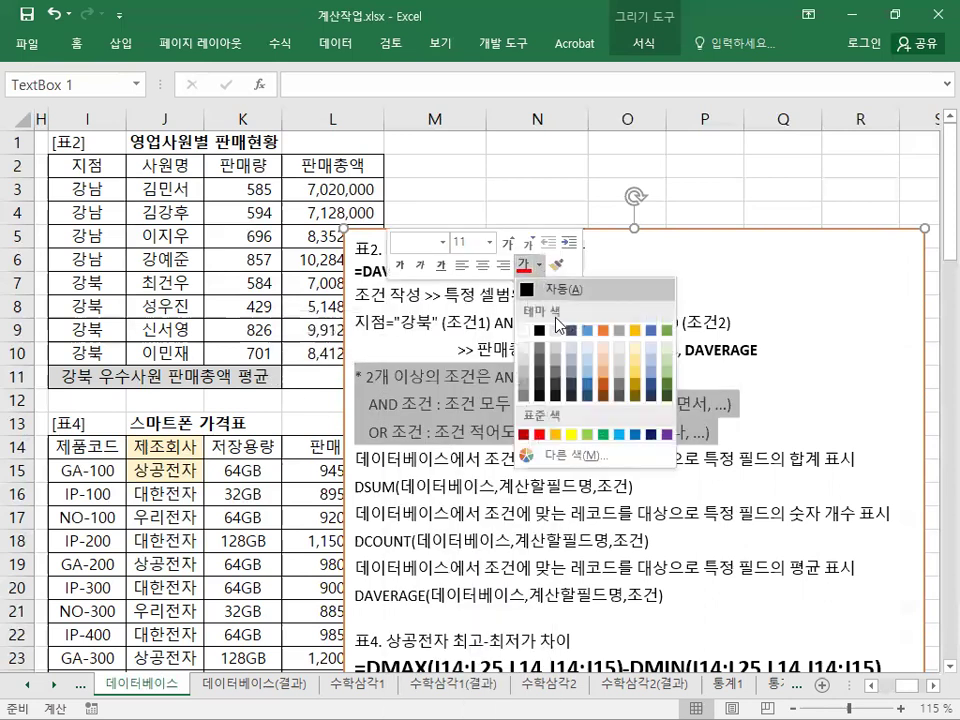
pyautogui.click(598, 440)
pyautogui.click(413, 322)
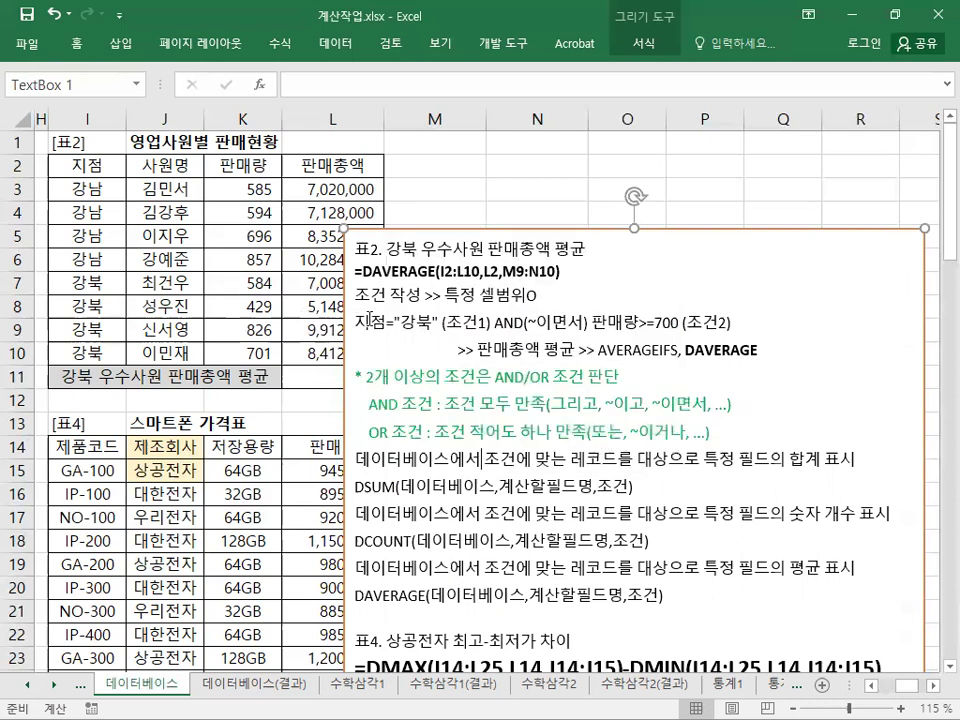
# Color the word AND red in the 지점="강북" AND(~이면서) 판매량>=700 condition line of the notes.
pyautogui.moveTo(356, 322); pyautogui.dragTo(425, 320)
pyautogui.moveTo(682, 322); pyautogui.dragTo(593, 323)
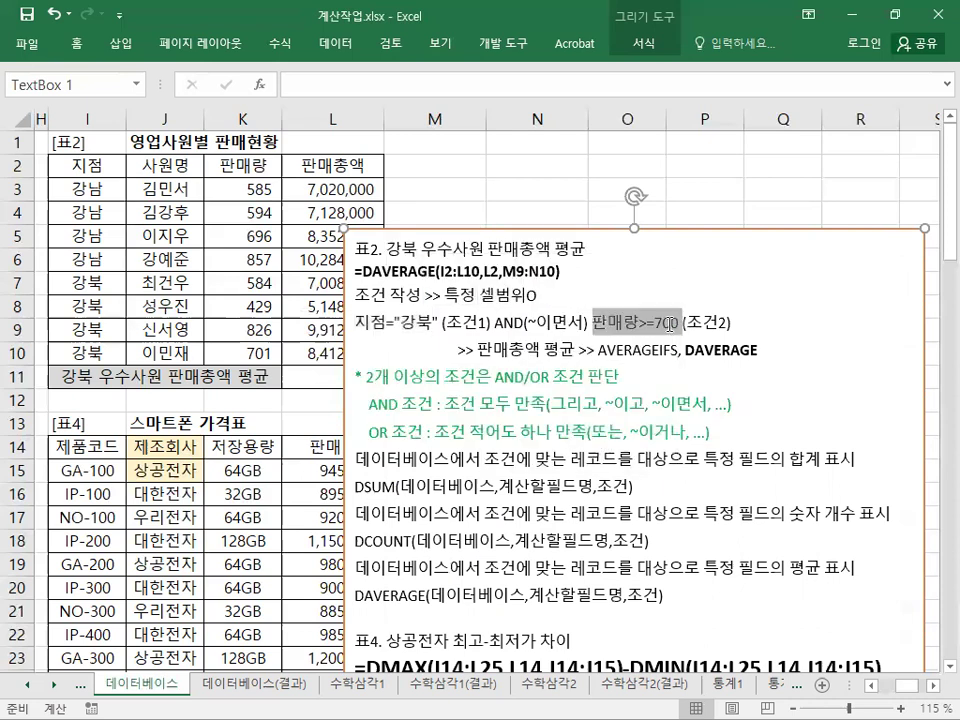
pyautogui.click(537, 321)
pyautogui.doubleClick(510, 321)
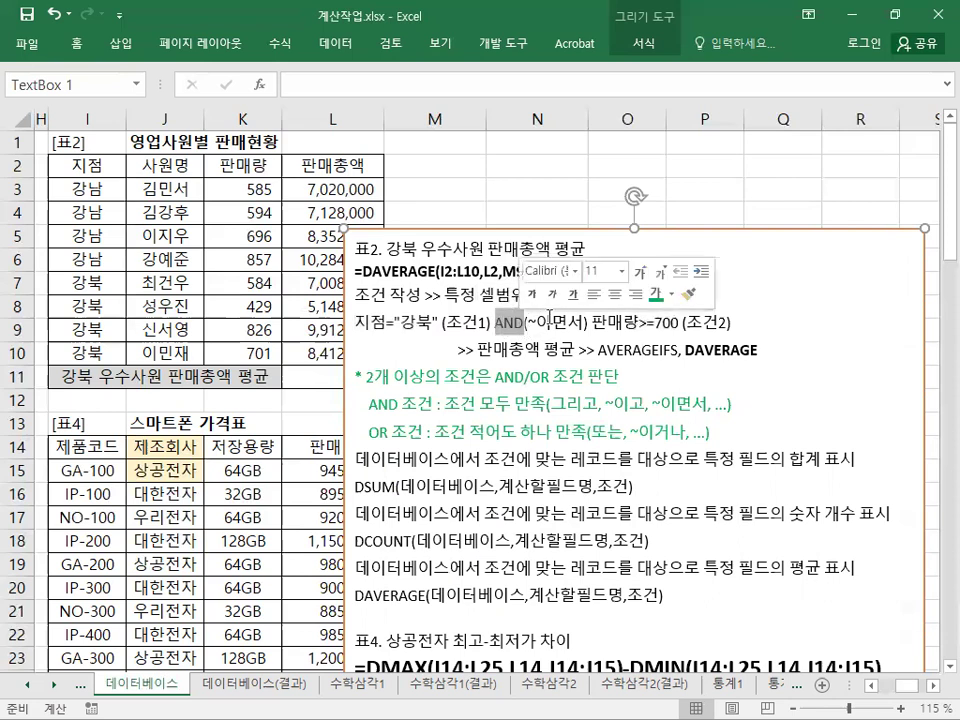
pyautogui.click(671, 293)
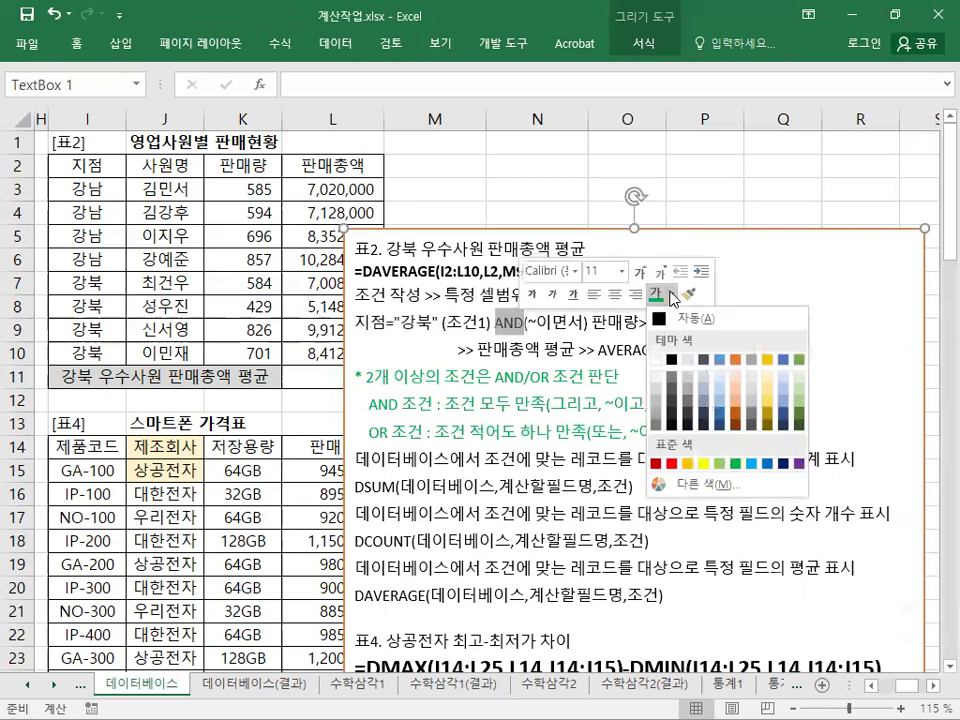
pyautogui.click(676, 464)
pyautogui.click(569, 376)
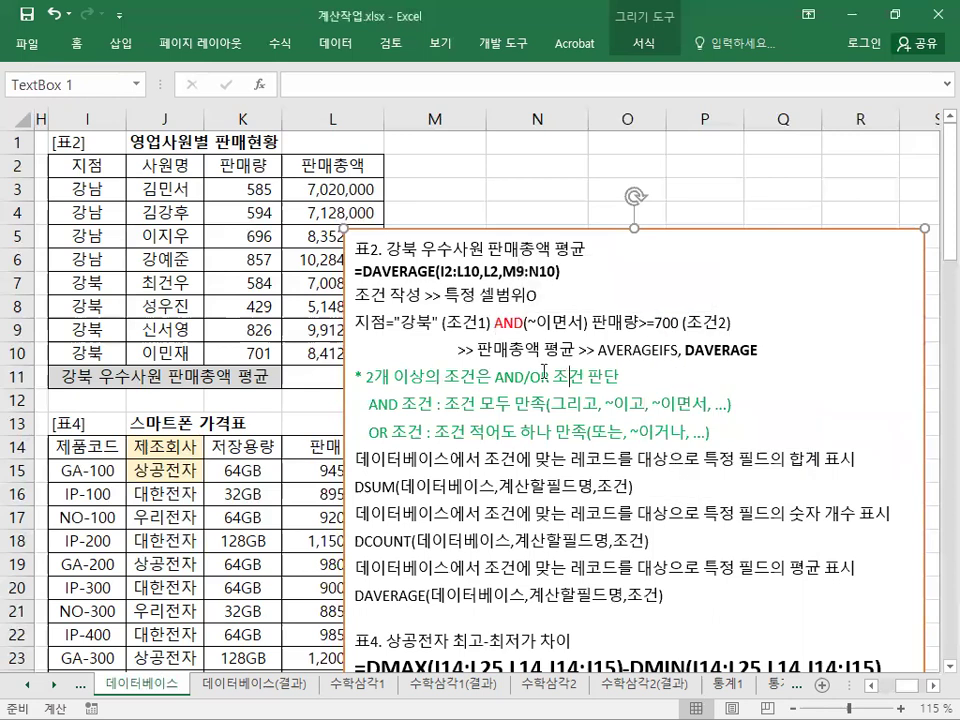
# Move the notes text box down to uncover the criteria cells M9:N10 beside 표2, and select M9.
pyautogui.moveTo(466, 321); pyautogui.dragTo(568, 322)
pyautogui.moveTo(476, 350); pyautogui.dragTo(560, 350)
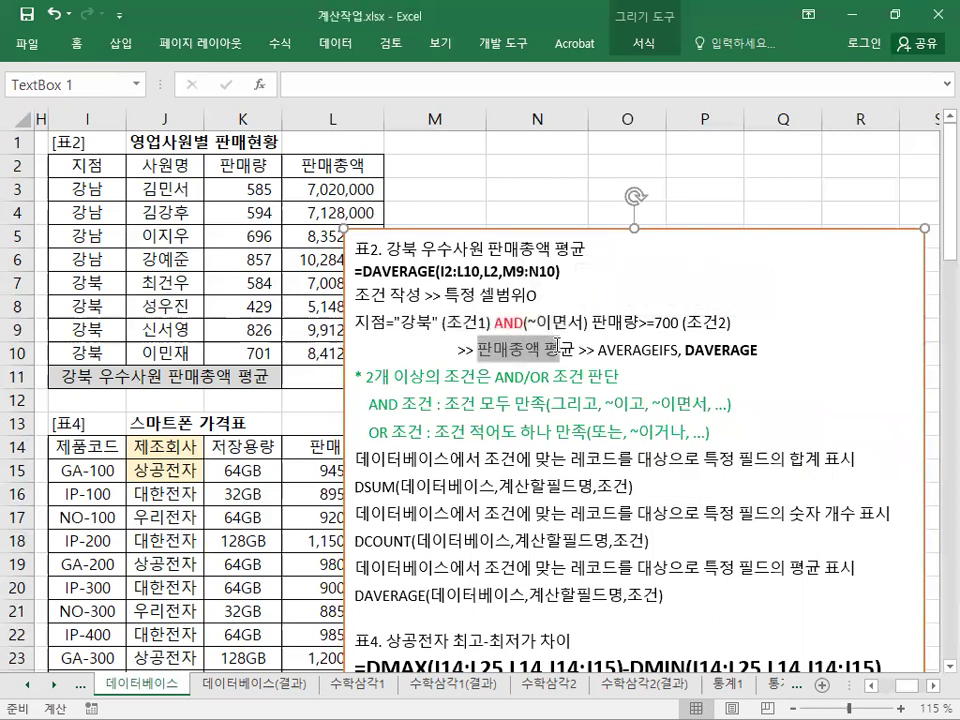
pyautogui.click(645, 349)
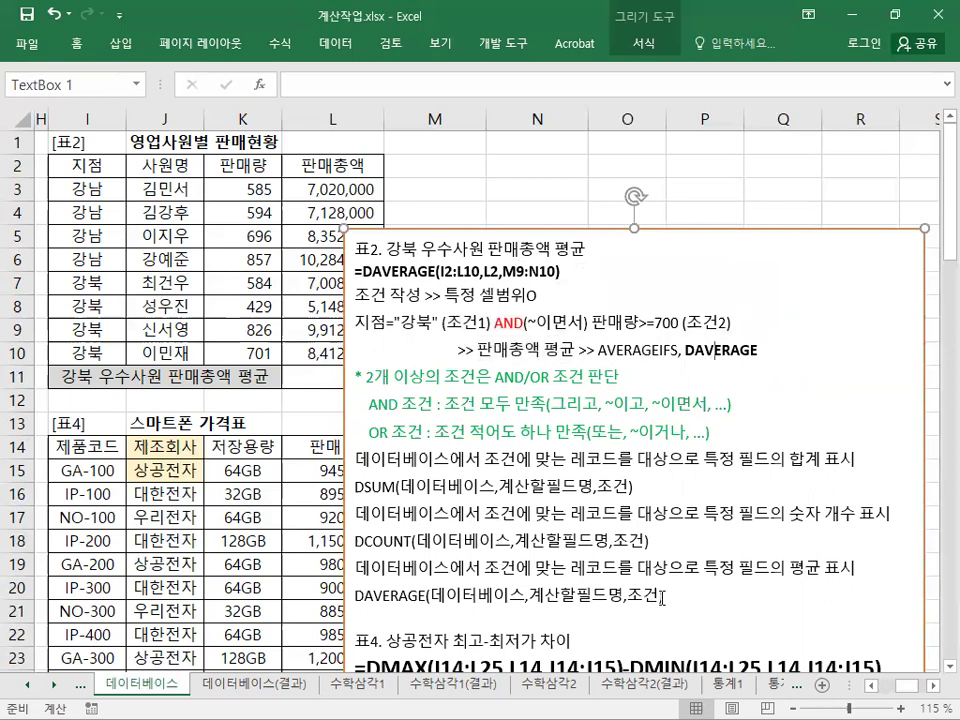
pyautogui.moveTo(661, 597); pyautogui.dragTo(355, 459)
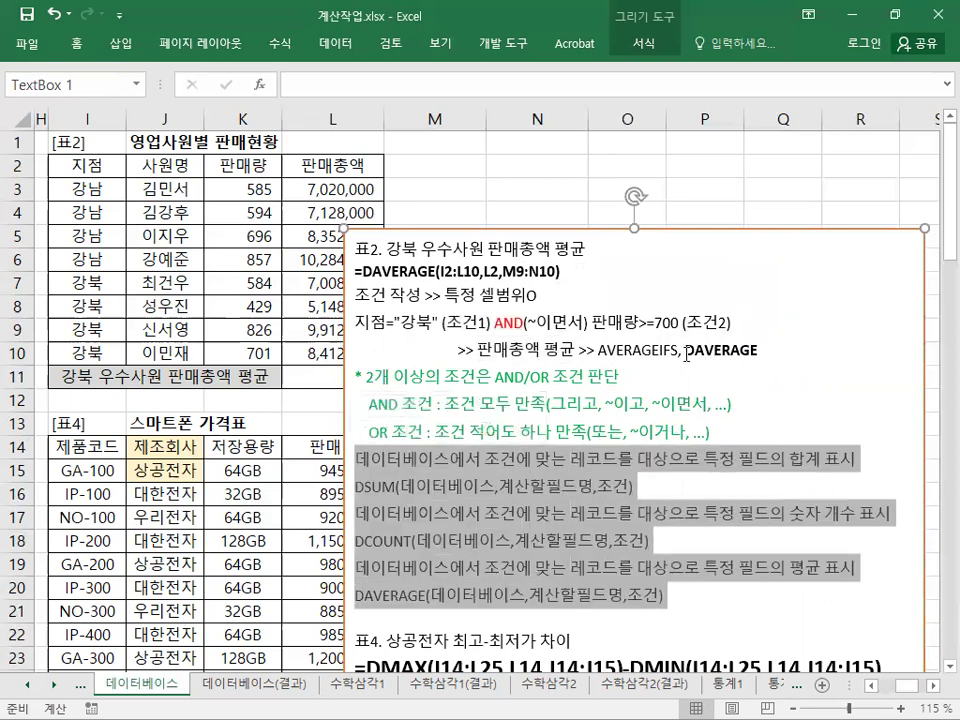
pyautogui.moveTo(686, 349); pyautogui.dragTo(760, 349)
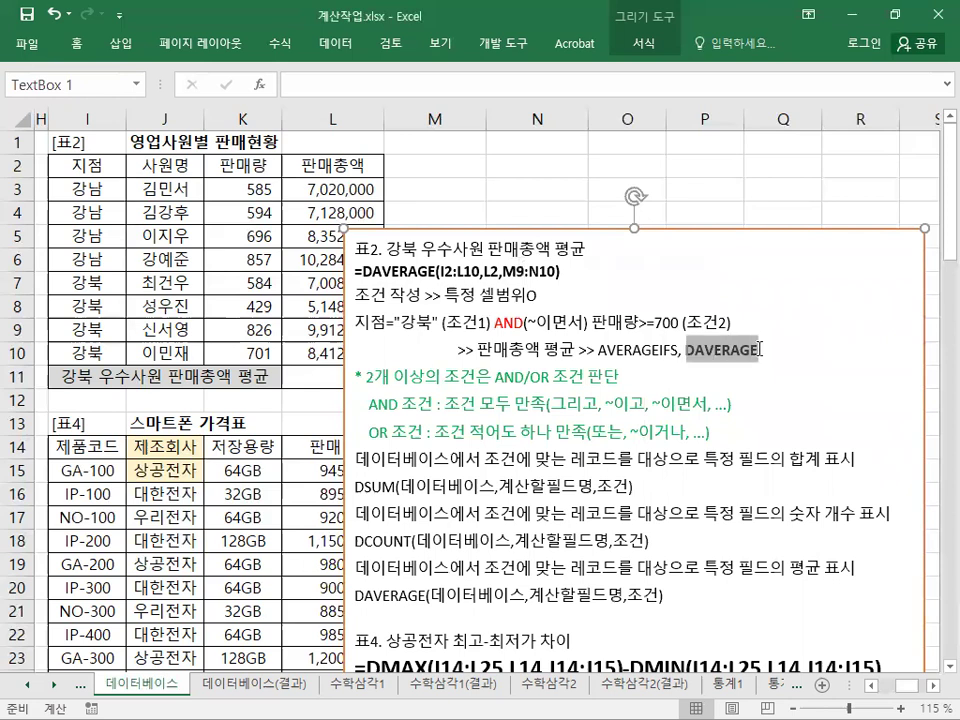
pyautogui.click(536, 228)
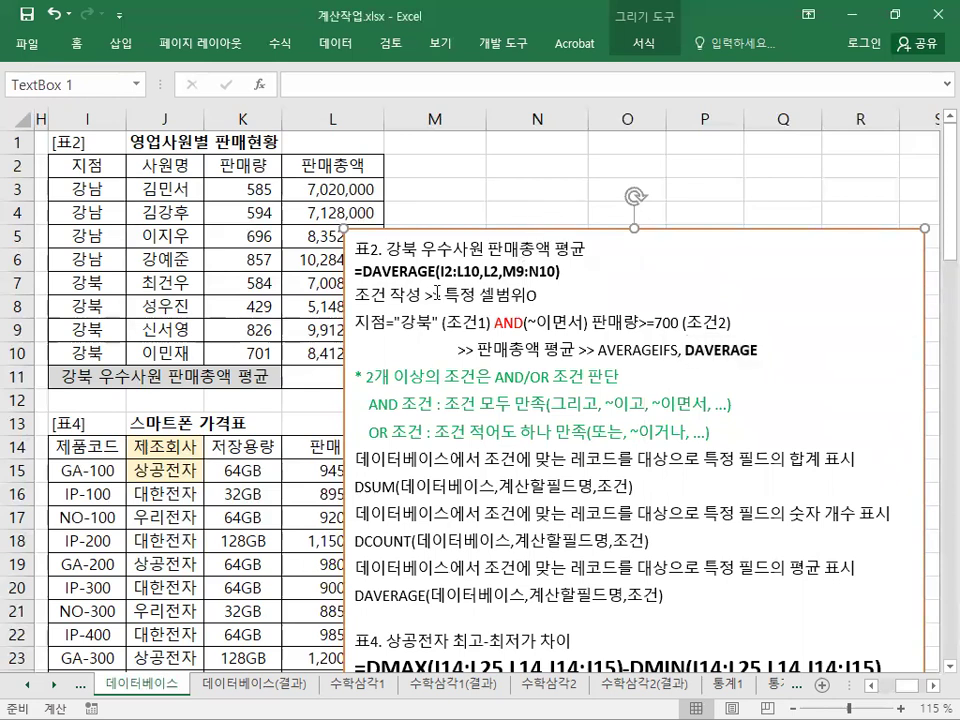
pyautogui.moveTo(484, 228); pyautogui.dragTo(534, 376)
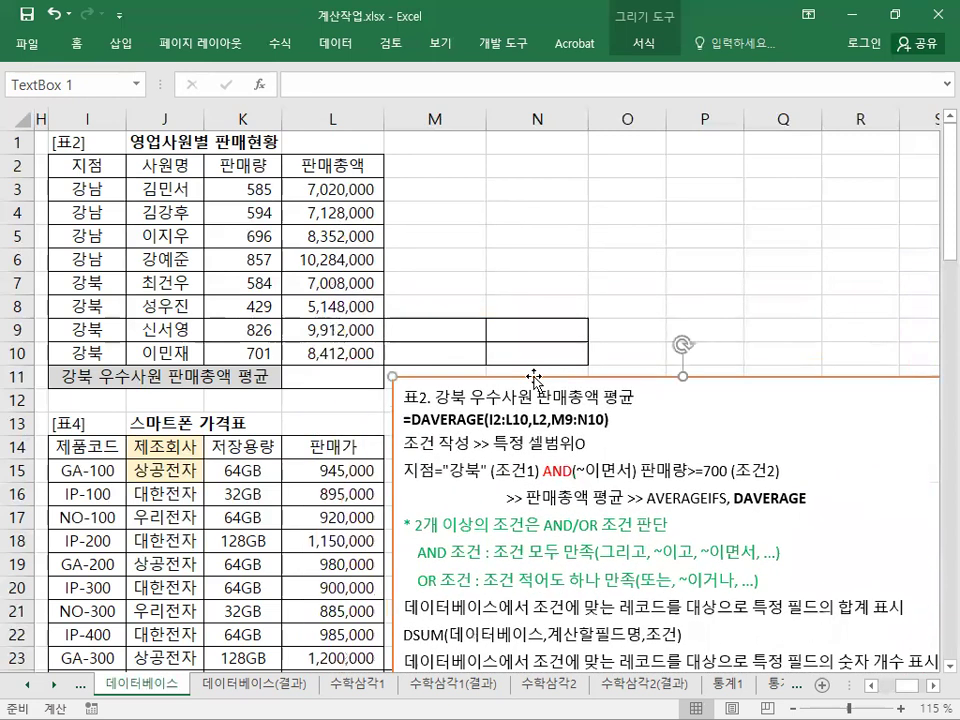
pyautogui.click(450, 337)
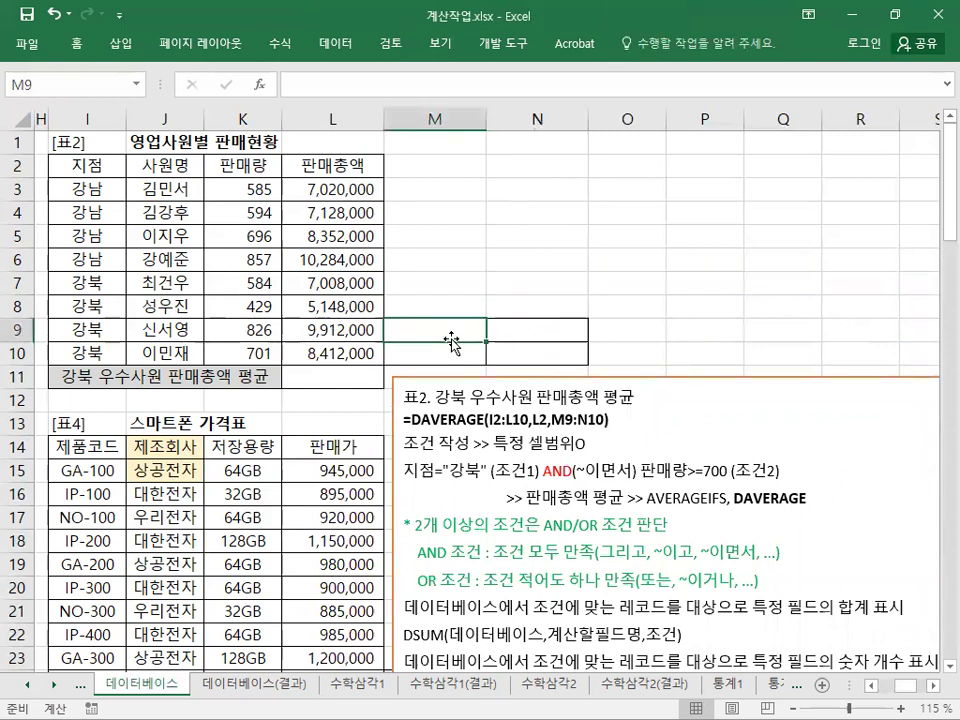
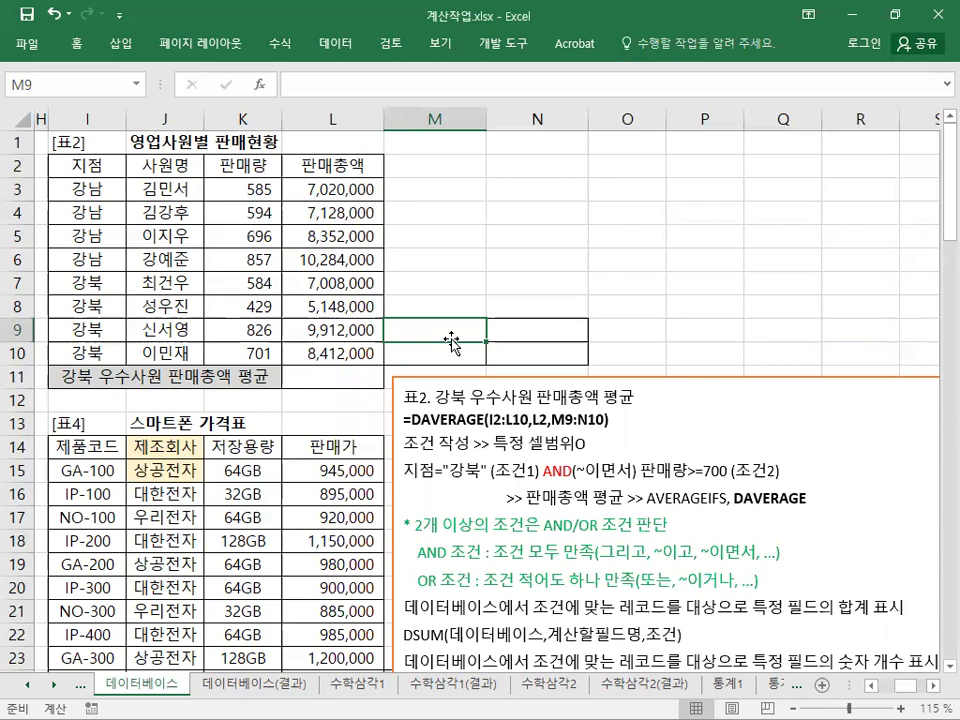
pyautogui.rightClick(100, 170)
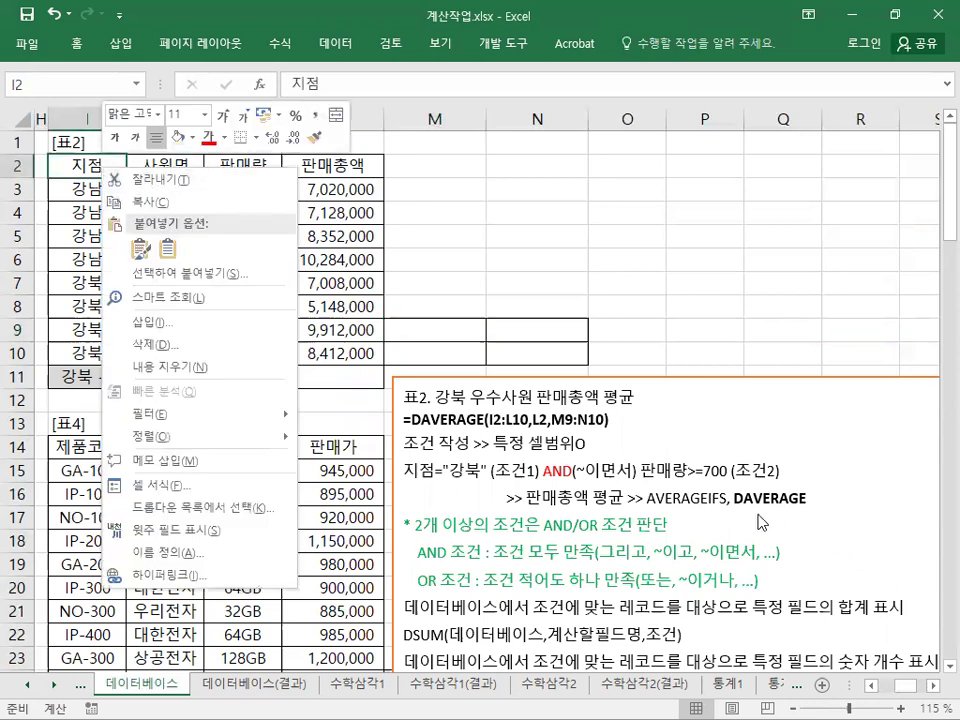
pyautogui.press('Escape')
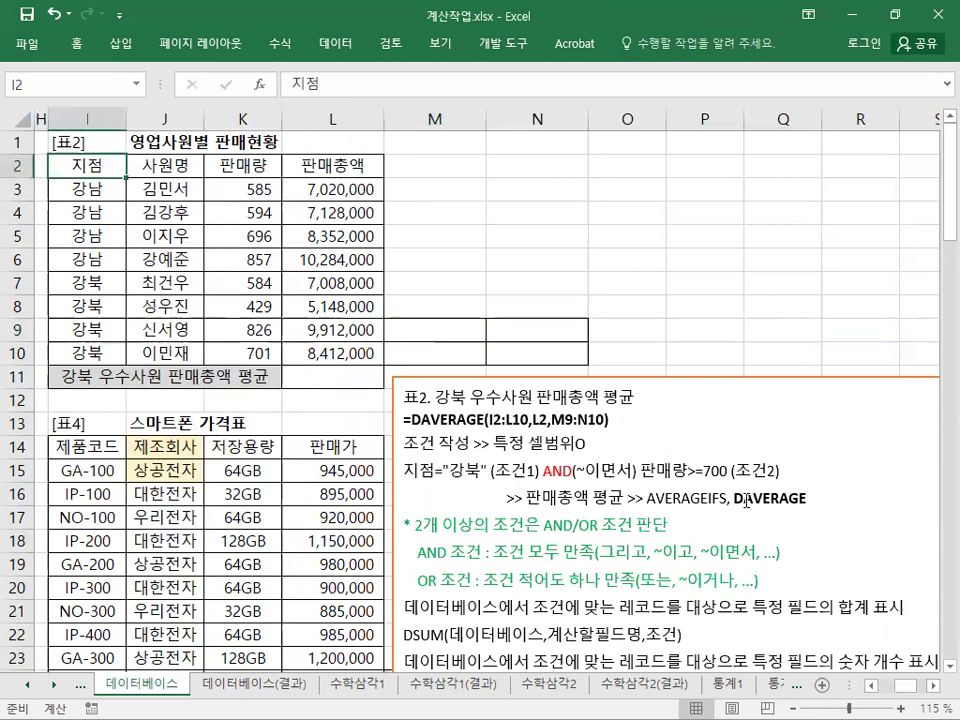
pyautogui.click(745, 500)
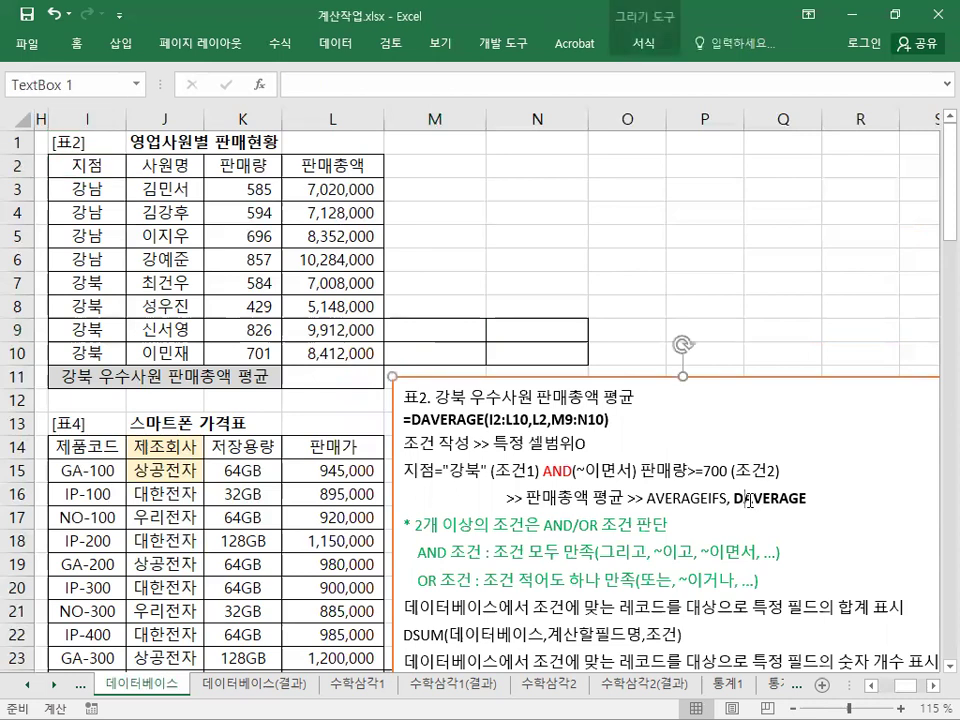
pyautogui.moveTo(404, 443); pyautogui.dragTo(588, 448)
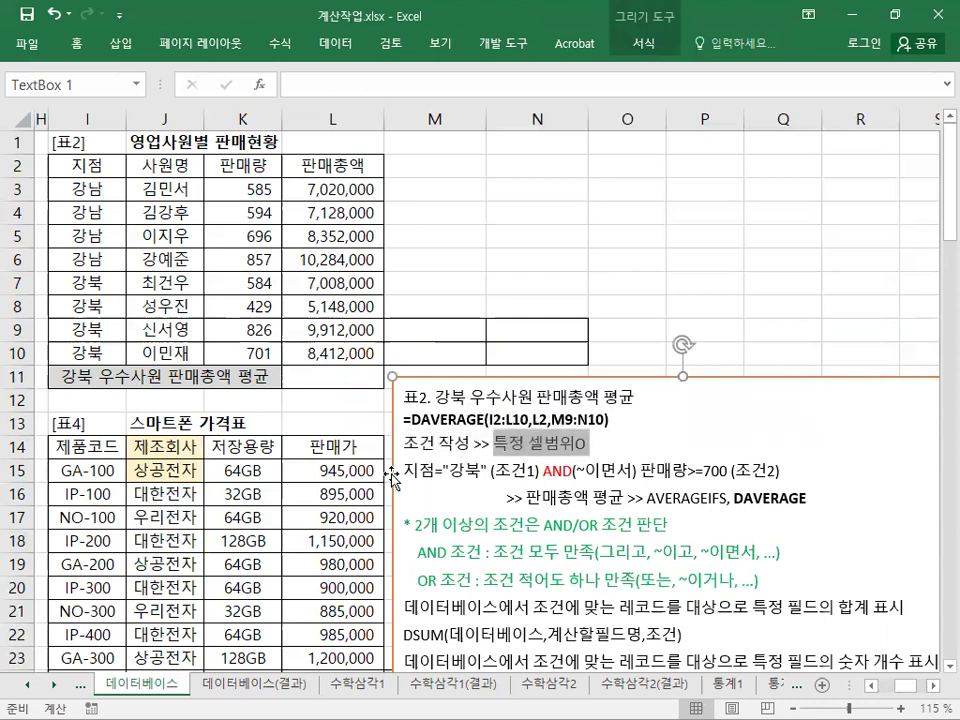
pyautogui.moveTo(399, 470); pyautogui.dragTo(494, 472)
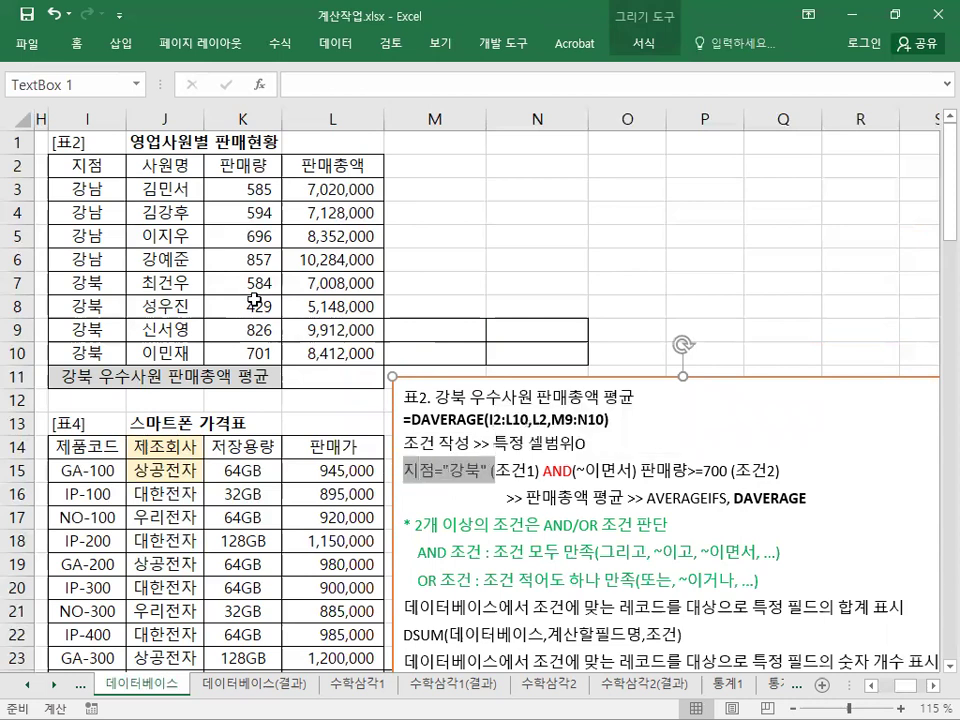
# Copy the 지점 field name from I2 of 표2 into criteria cell M9.
pyautogui.click(90, 166)
pyautogui.rightClick(90, 166)
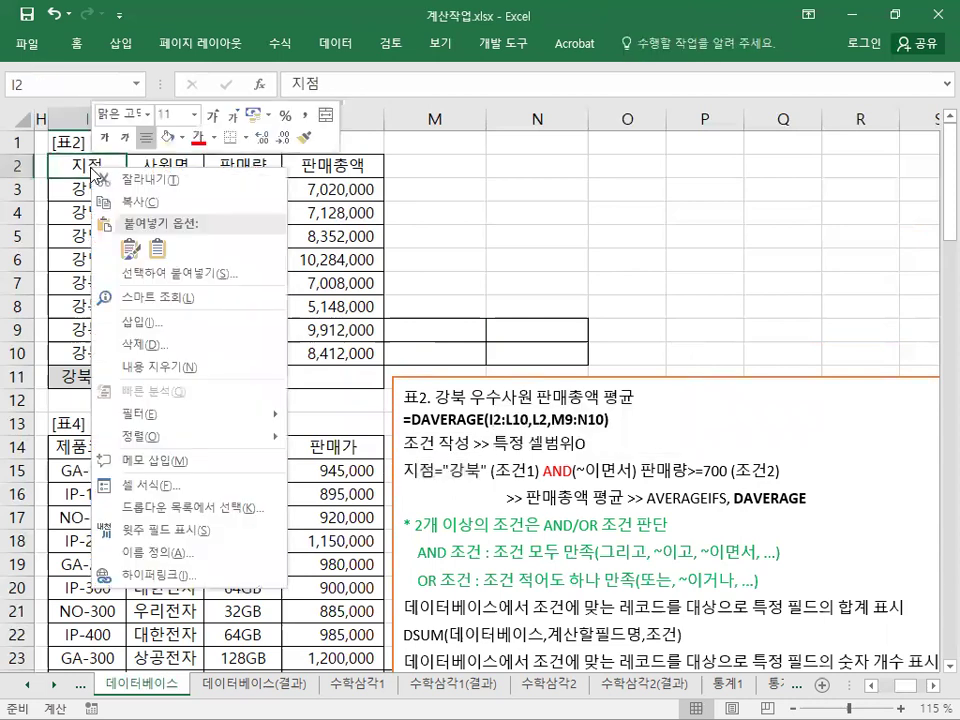
pyautogui.click(140, 199)
pyautogui.rightClick(455, 334)
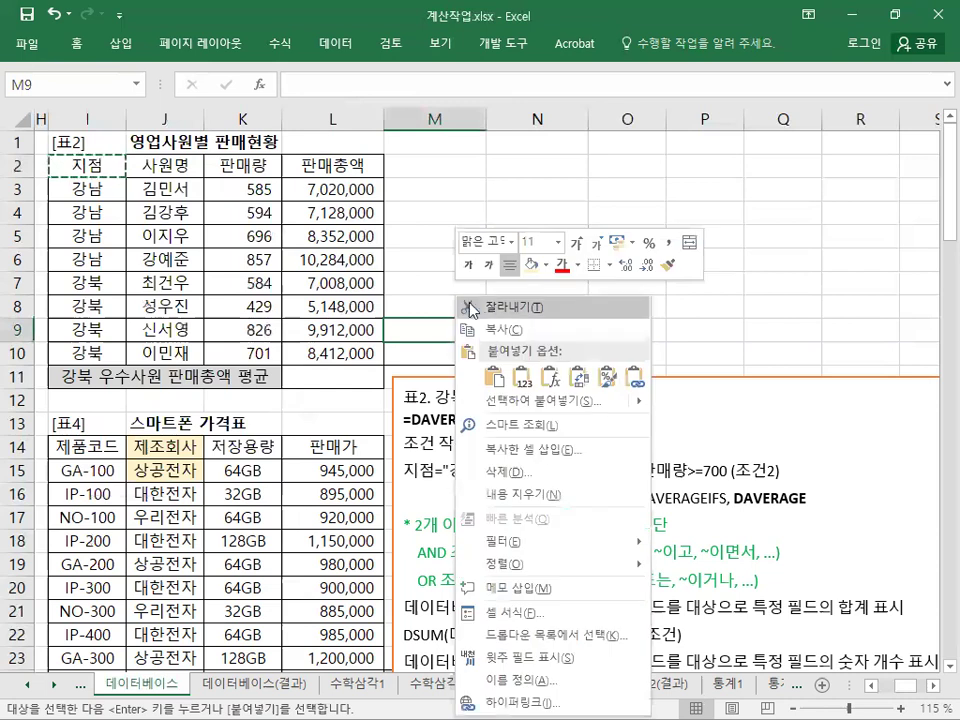
pyautogui.click(470, 366)
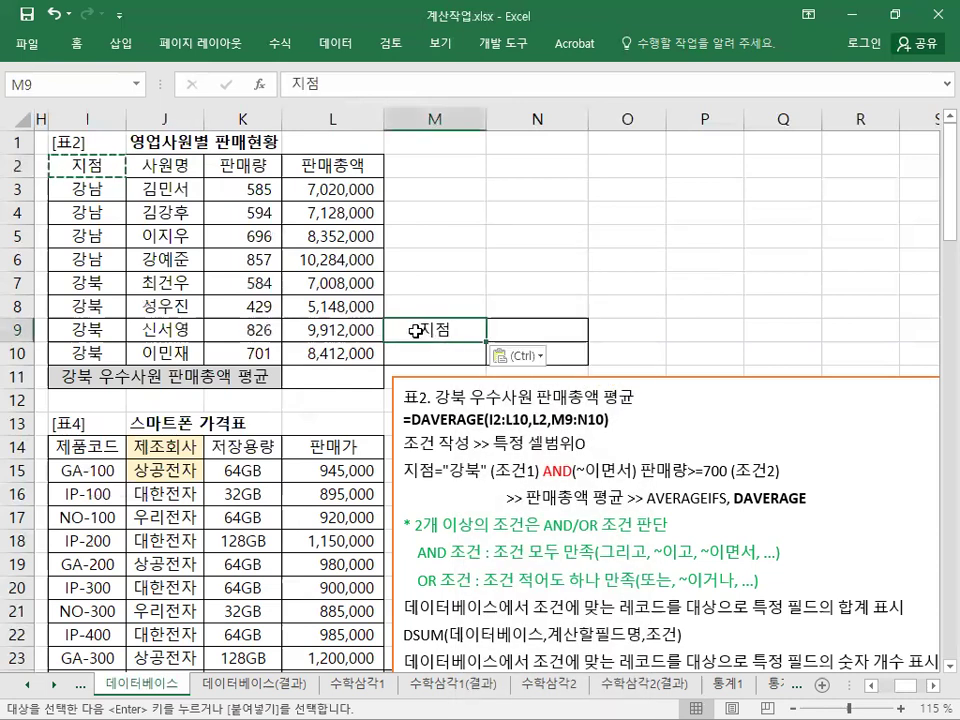
pyautogui.press('Escape')
pyautogui.click(434, 301)
pyautogui.click(428, 329)
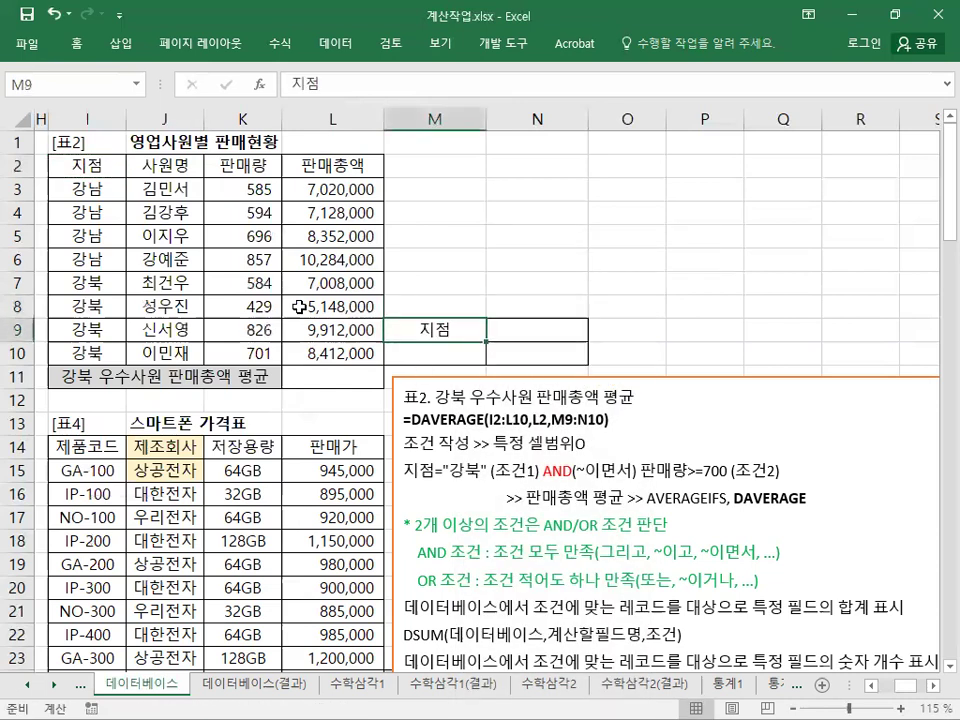
# Copy the value 강북 from I7 of 표2 into criteria cell M10 under 지점.
pyautogui.rightClick(100, 280)
pyautogui.click(161, 312)
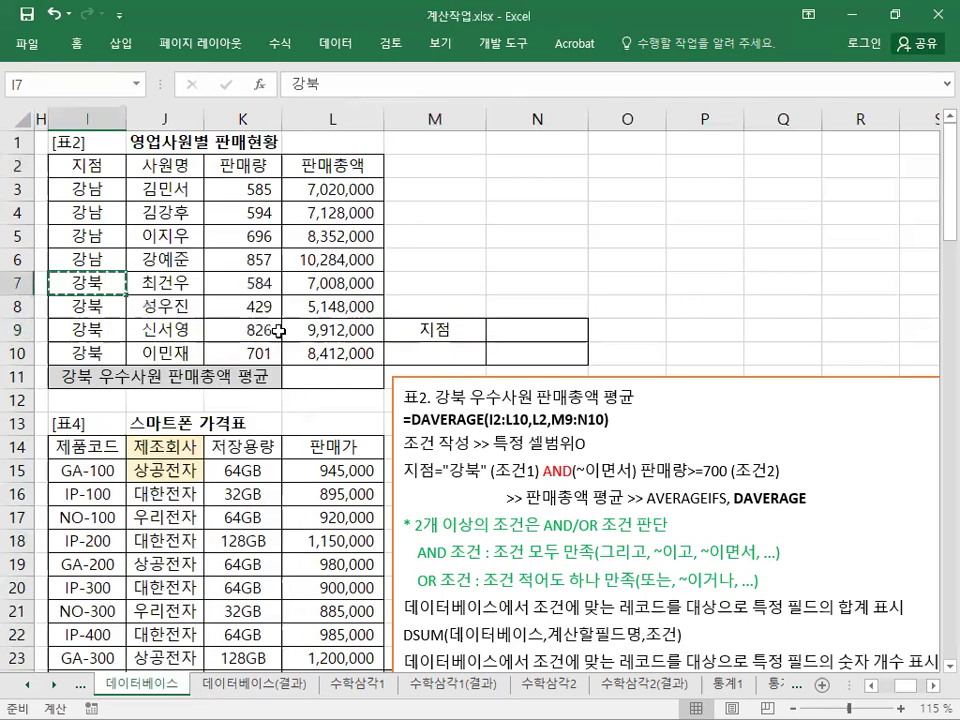
pyautogui.rightClick(399, 354)
pyautogui.click(441, 378)
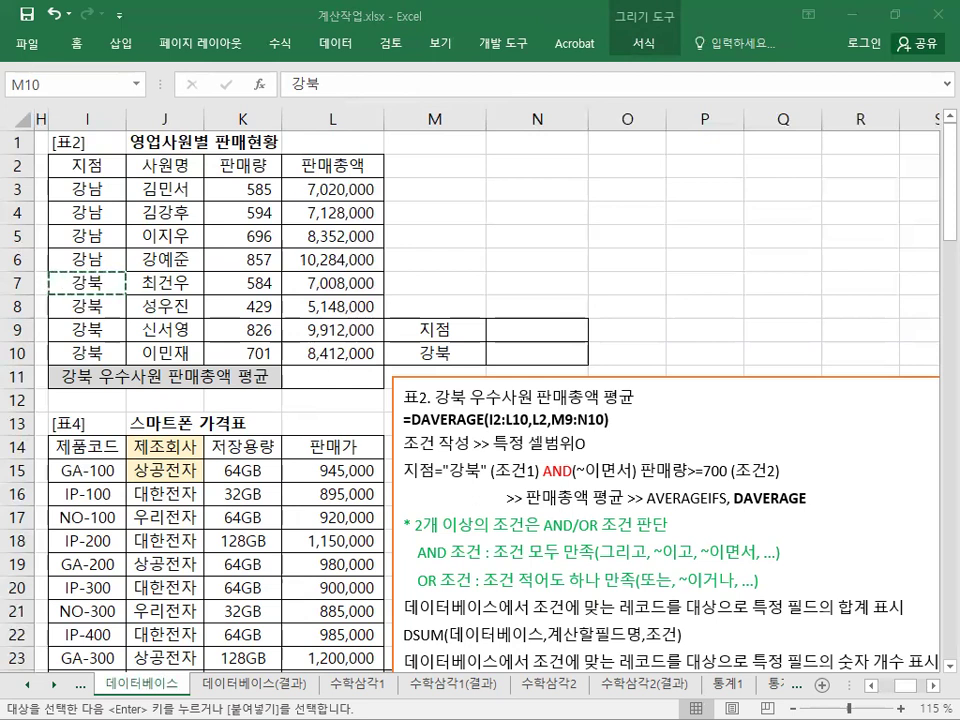
pyautogui.press('Escape')
pyautogui.click(411, 283)
pyautogui.hotkey('ctrl', 'v')
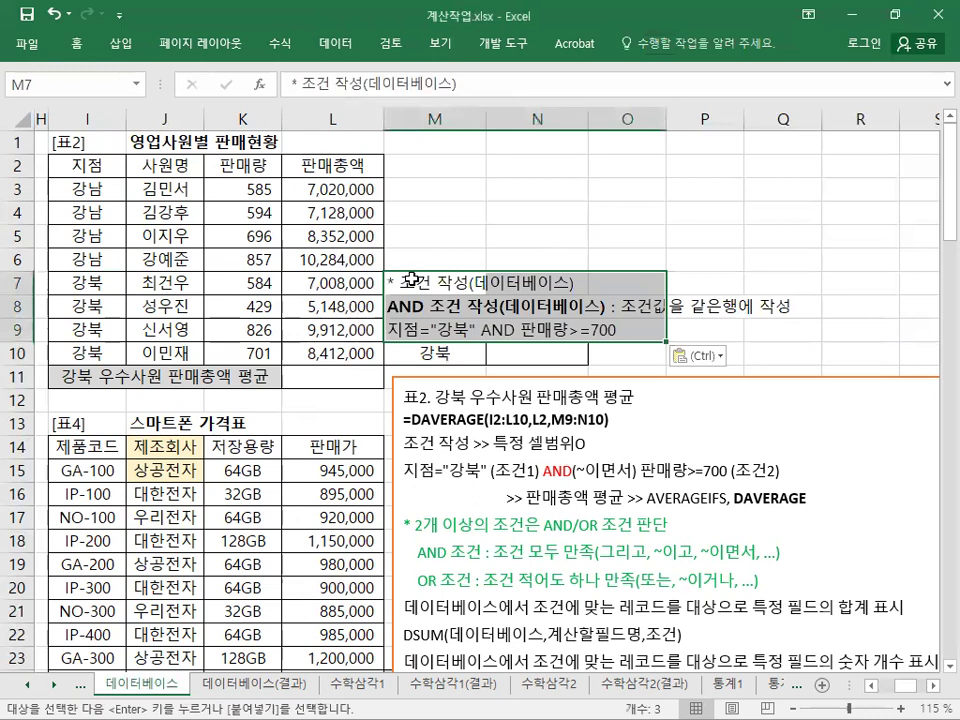
pyautogui.click(55, 14)
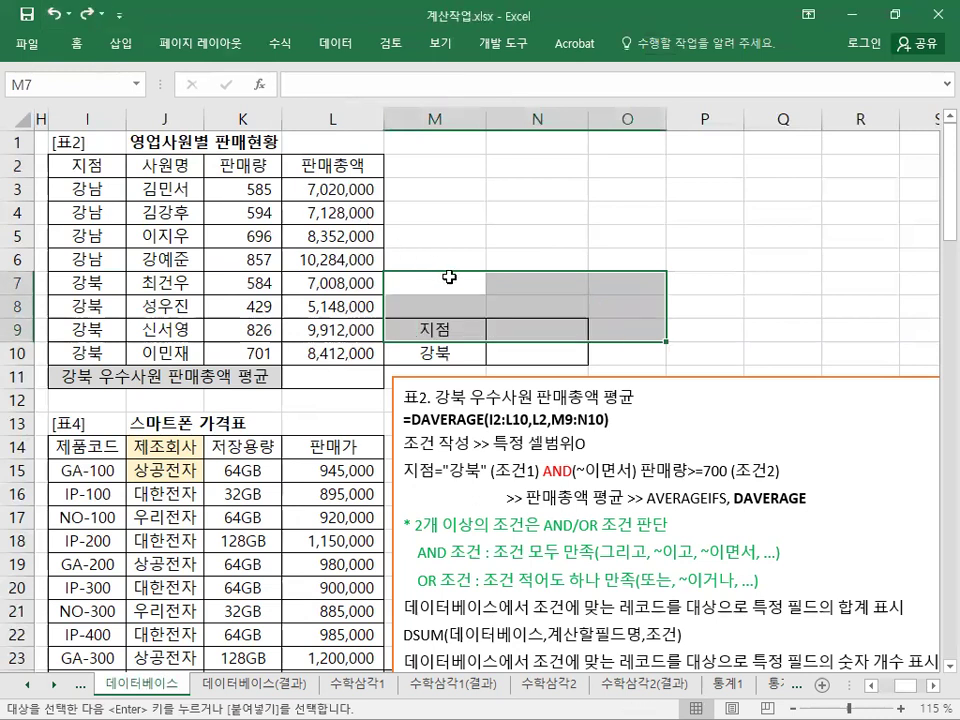
# Paste the three-line 조건 작성(데이터베이스) notes on AND conditions into the sheet starting at M6, above the criteria cells.
pyautogui.click(430, 260)
pyautogui.hotkey('ctrl', 'v')
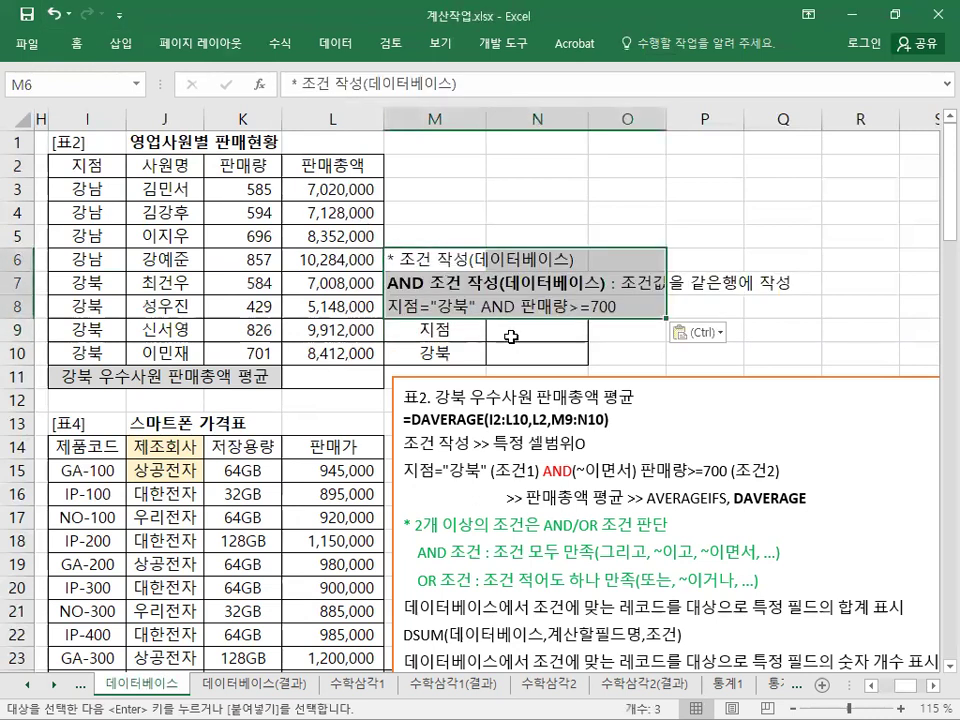
pyautogui.click(490, 330)
pyautogui.moveTo(475, 328); pyautogui.dragTo(788, 333)
pyautogui.click(467, 332)
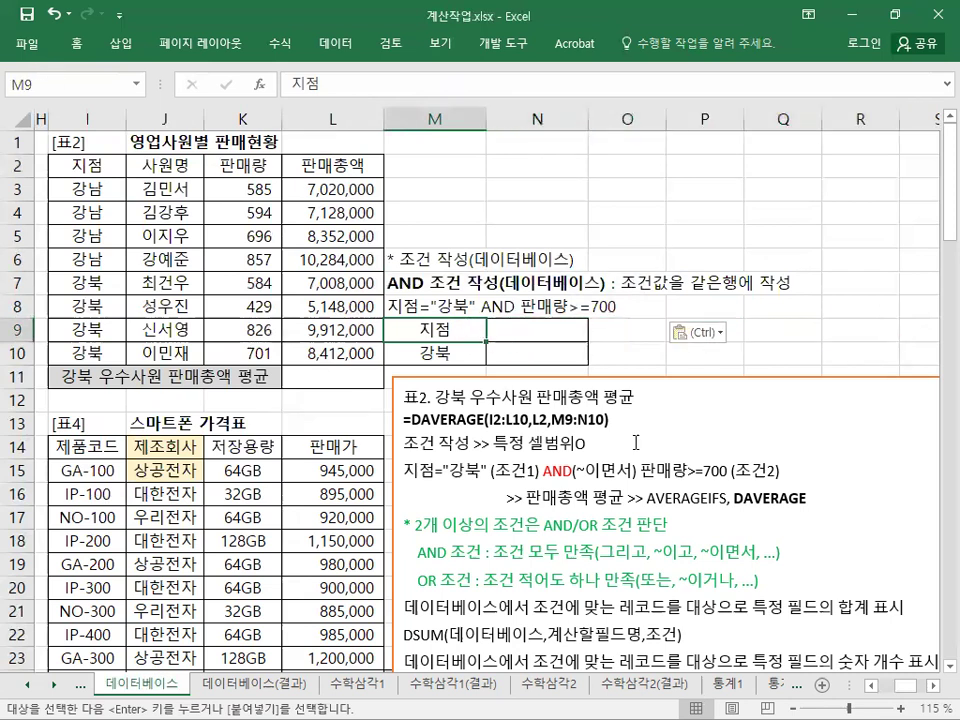
# Copy the 판매량 field name from K2 of 표2 into criteria cell N9.
pyautogui.rightClick(246, 170)
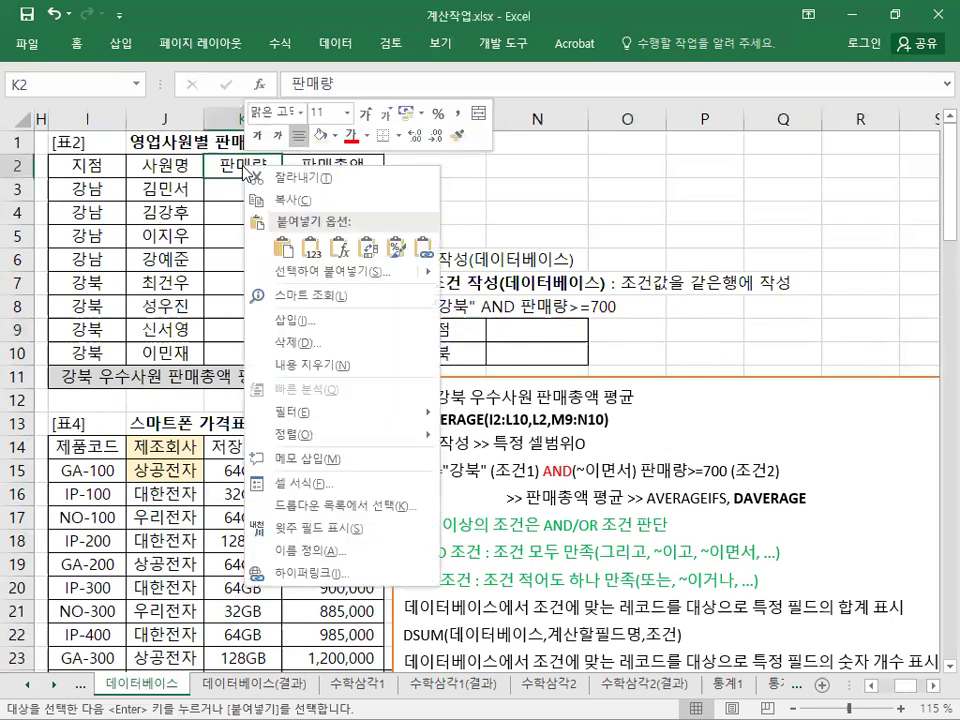
pyautogui.click(295, 195)
pyautogui.rightClick(527, 326)
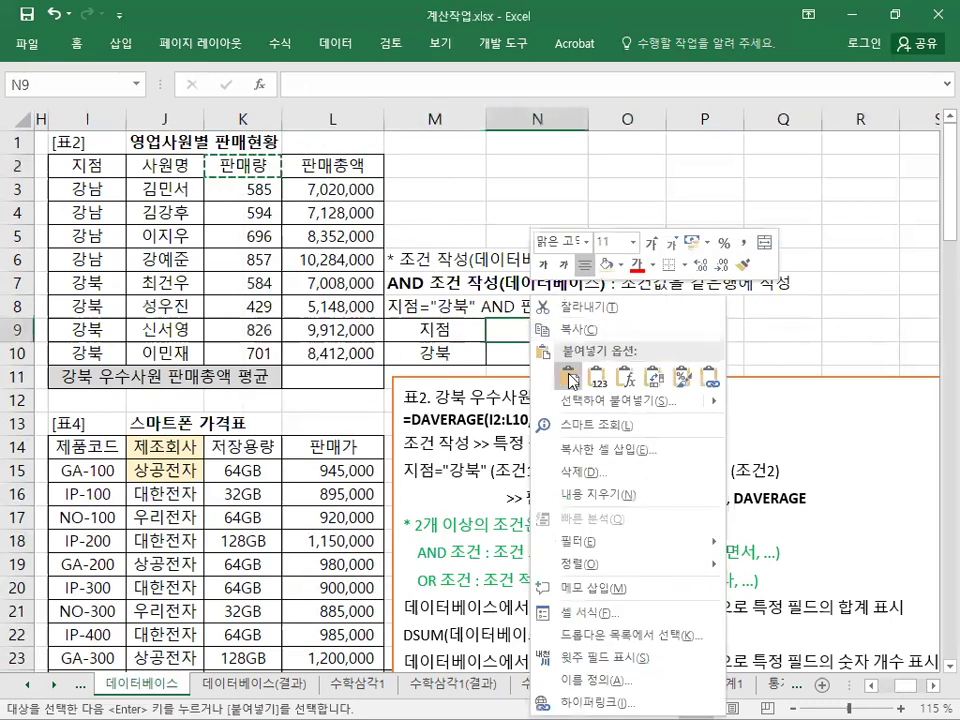
pyautogui.click(561, 317)
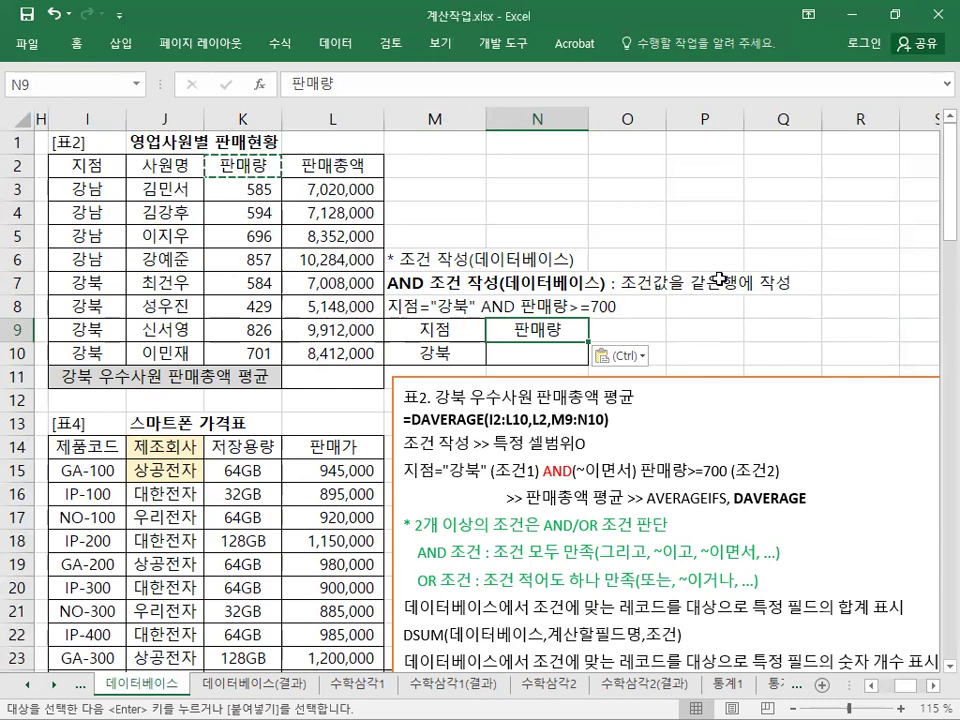
# Enter the condition >=700 in criteria cell N10 under 판매량.
pyautogui.moveTo(440, 352); pyautogui.dragTo(530, 352)
pyautogui.moveTo(470, 351); pyautogui.dragTo(482, 353)
pyautogui.click(510, 354)
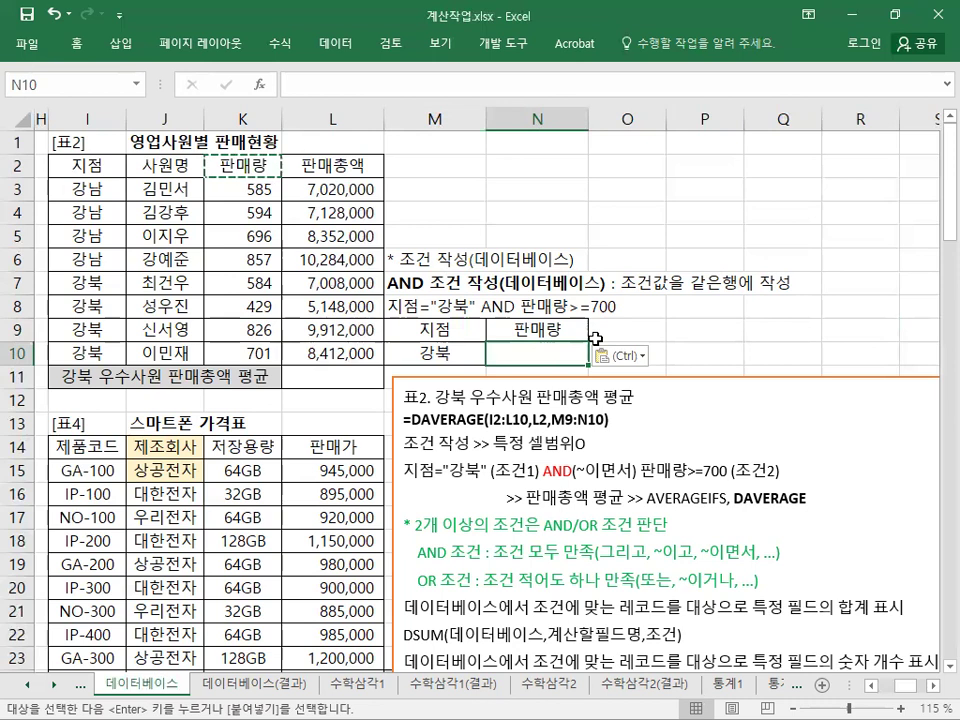
pyautogui.write('>=700')
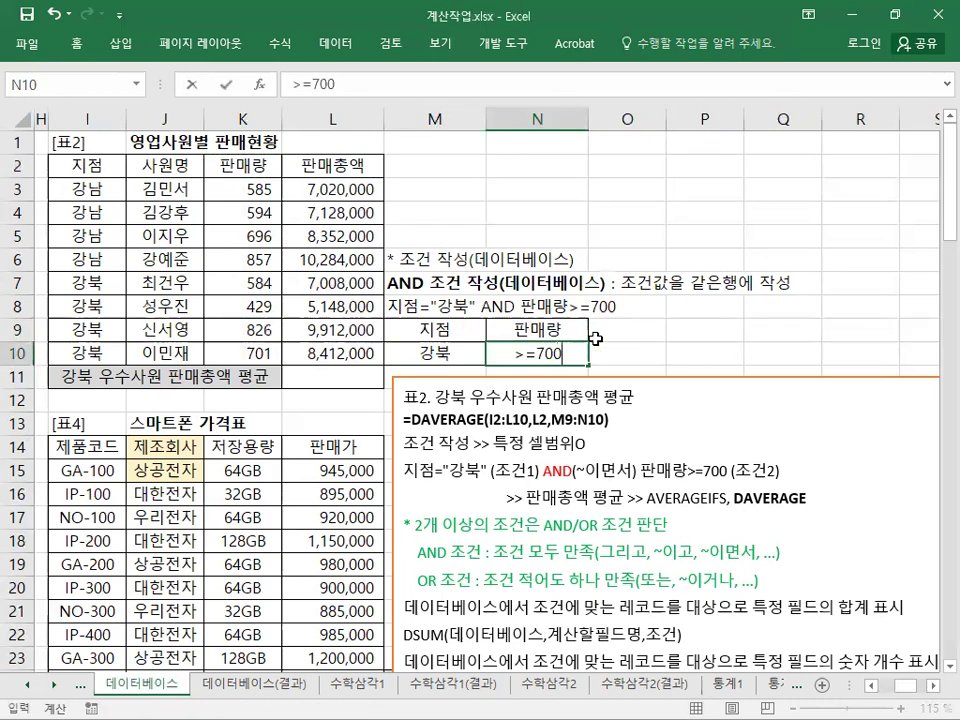
pyautogui.doubleClick(415, 354)
pyautogui.write('=')
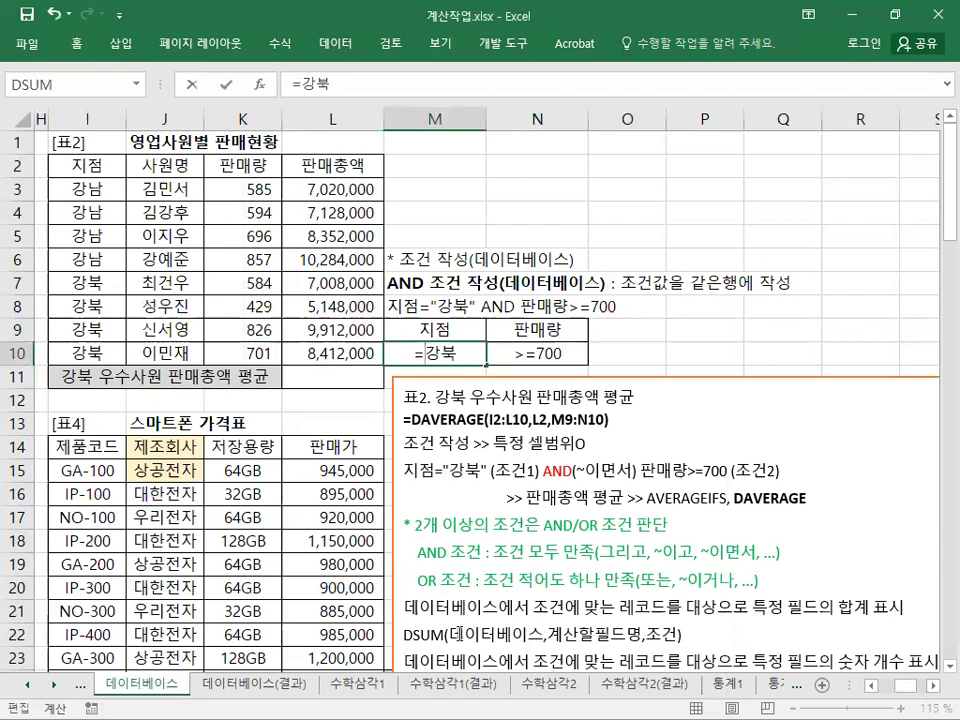
pyautogui.press('BackSpace')
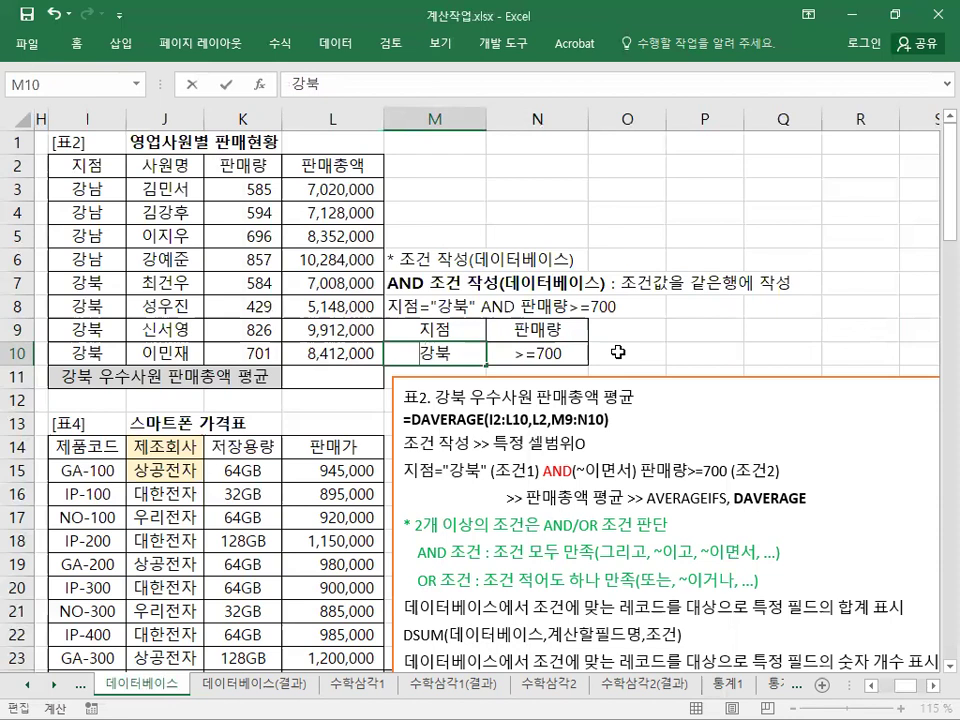
pyautogui.click(617, 352)
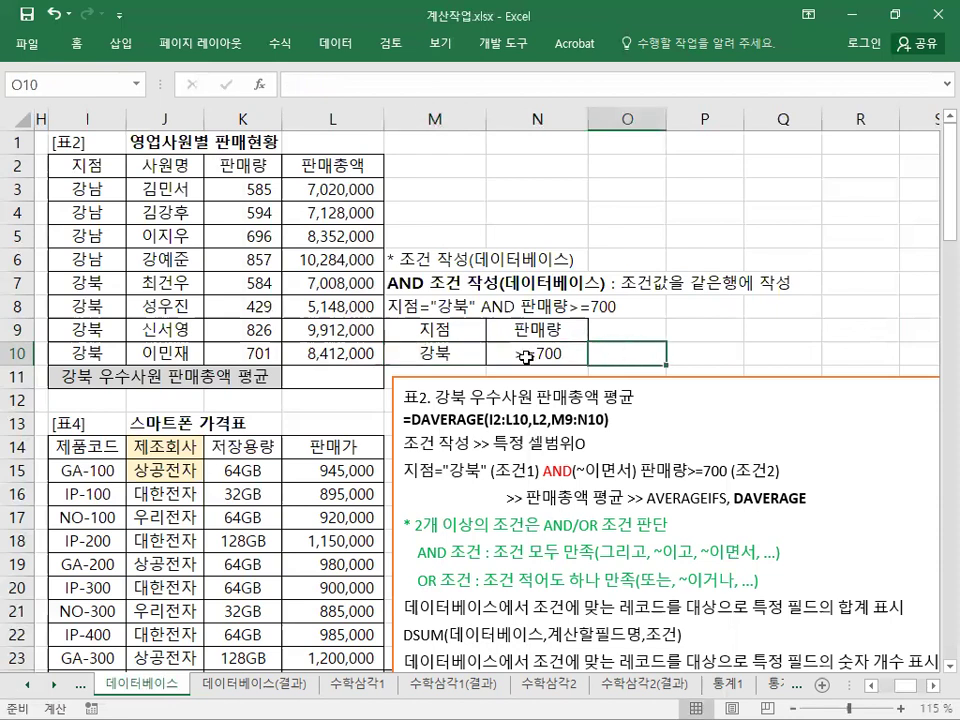
# Calculate 표2's 강북 우수사원 판매총액 평균 in L11 with =DAVERAGE(I2:L10,L2,M9:N10).
pyautogui.click(525, 356)
pyautogui.moveTo(435, 329); pyautogui.dragTo(520, 357)
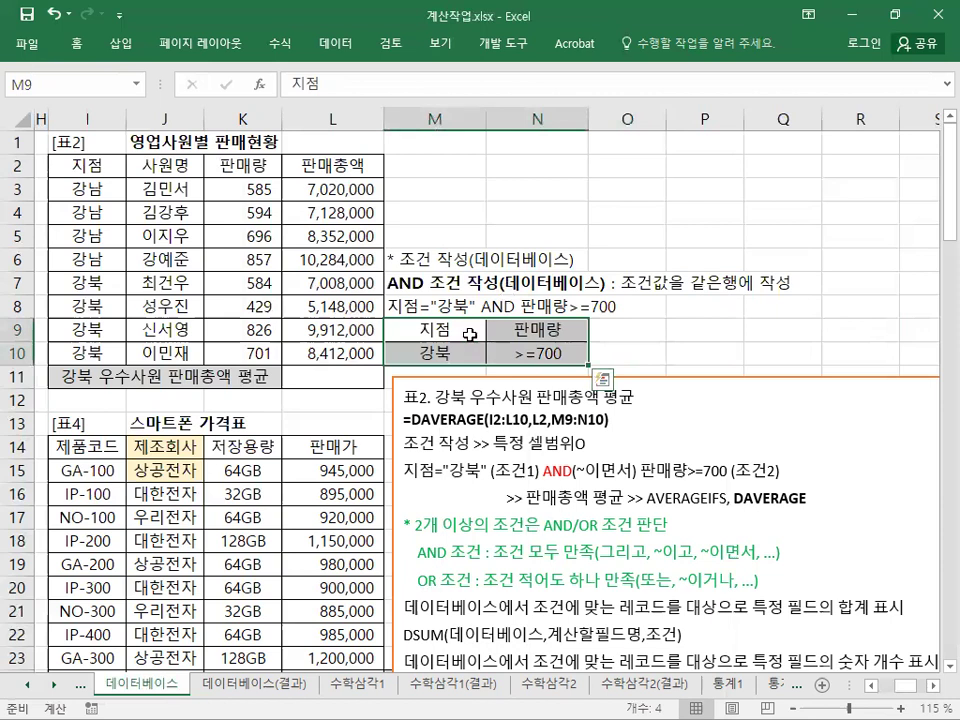
pyautogui.click(340, 378)
pyautogui.write('=')
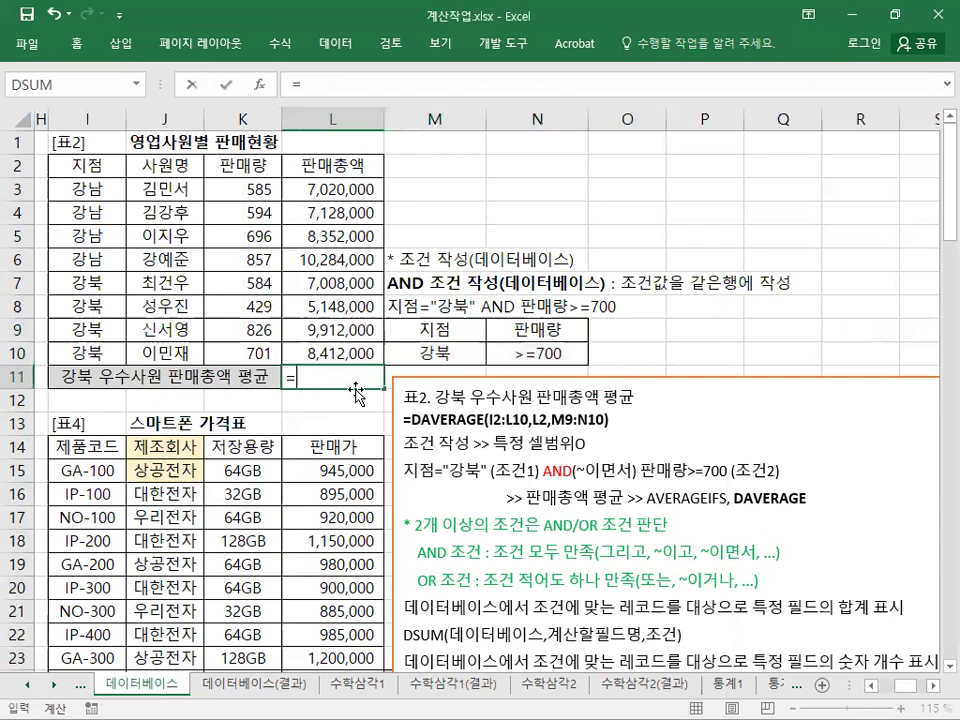
pyautogui.write('DAVERAGE')
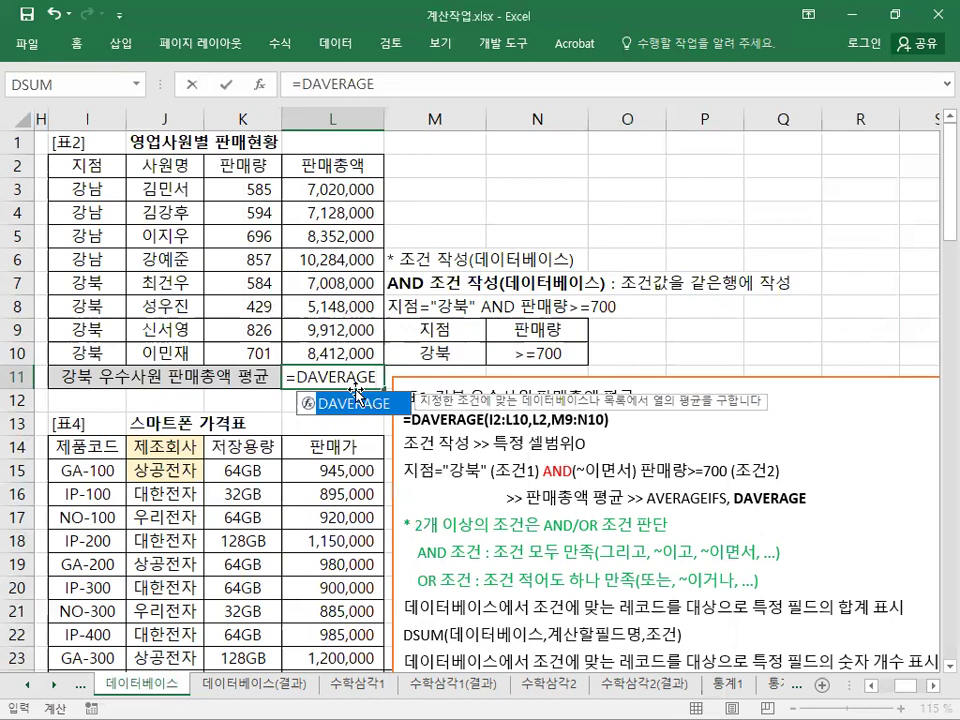
pyautogui.write('(')
pyautogui.moveTo(88, 162); pyautogui.dragTo(345, 350)
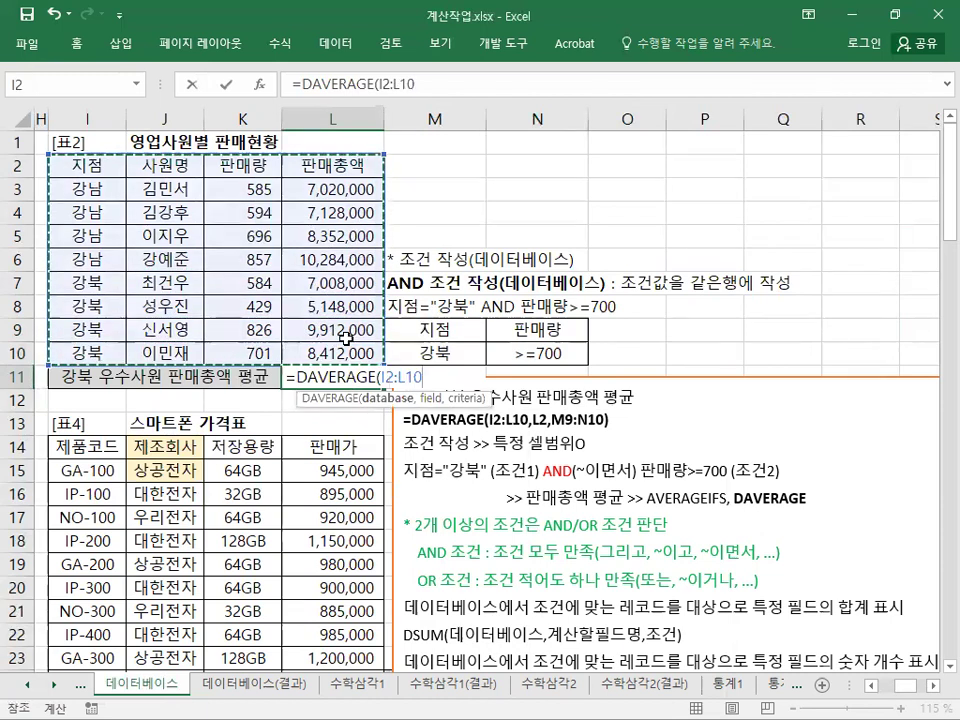
pyautogui.write(',')
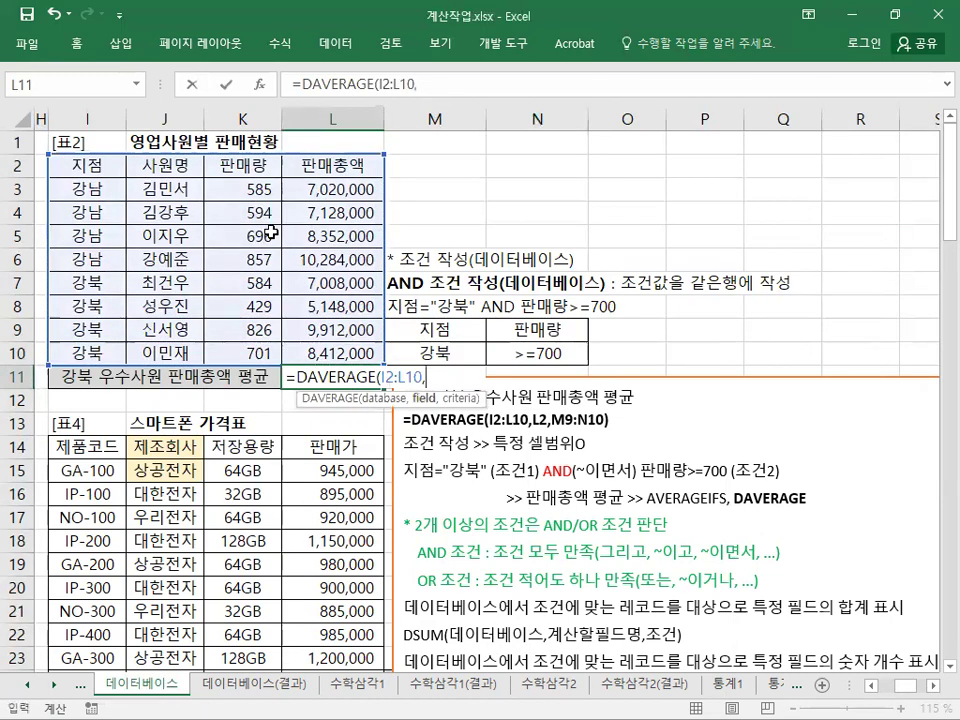
pyautogui.click(316, 164)
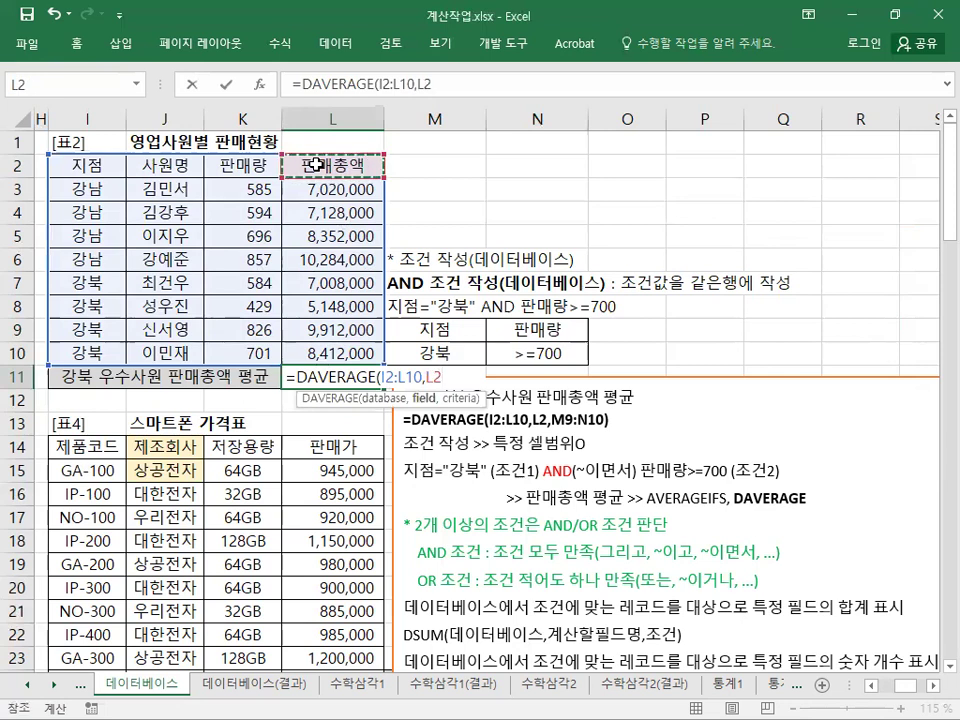
pyautogui.write(',')
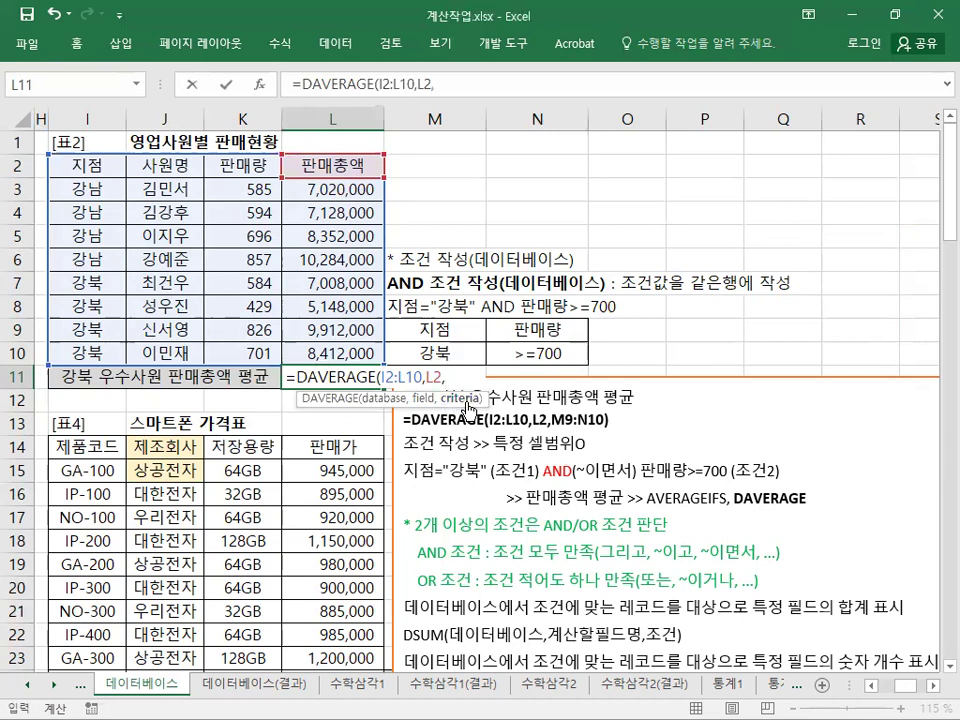
pyautogui.moveTo(430, 330); pyautogui.dragTo(506, 349)
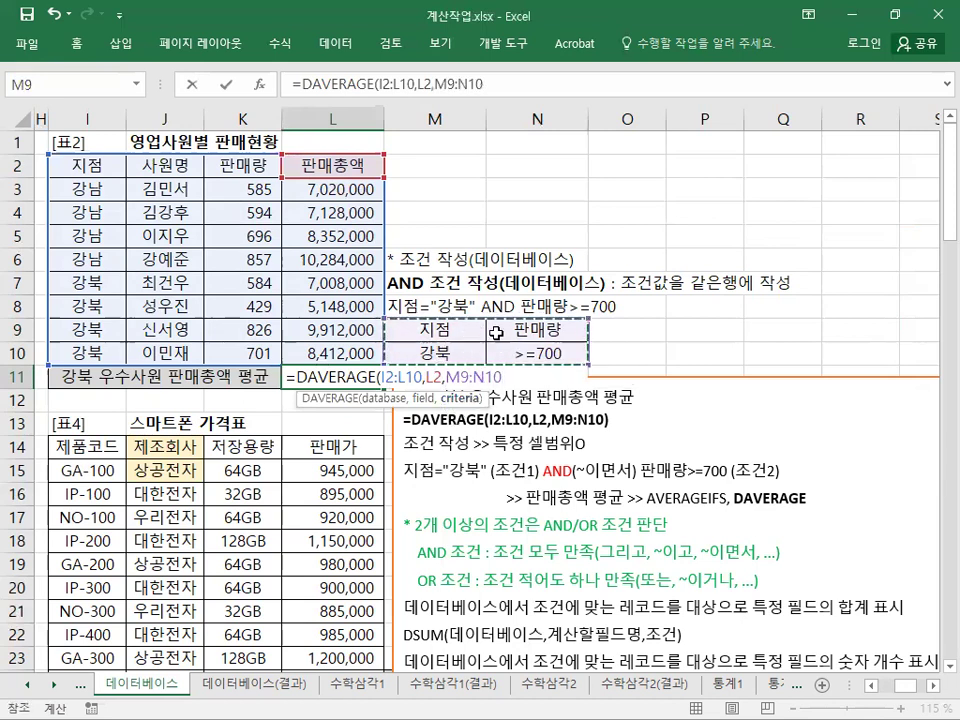
pyautogui.write(')')
pyautogui.press('Return')
pyautogui.press('Up')
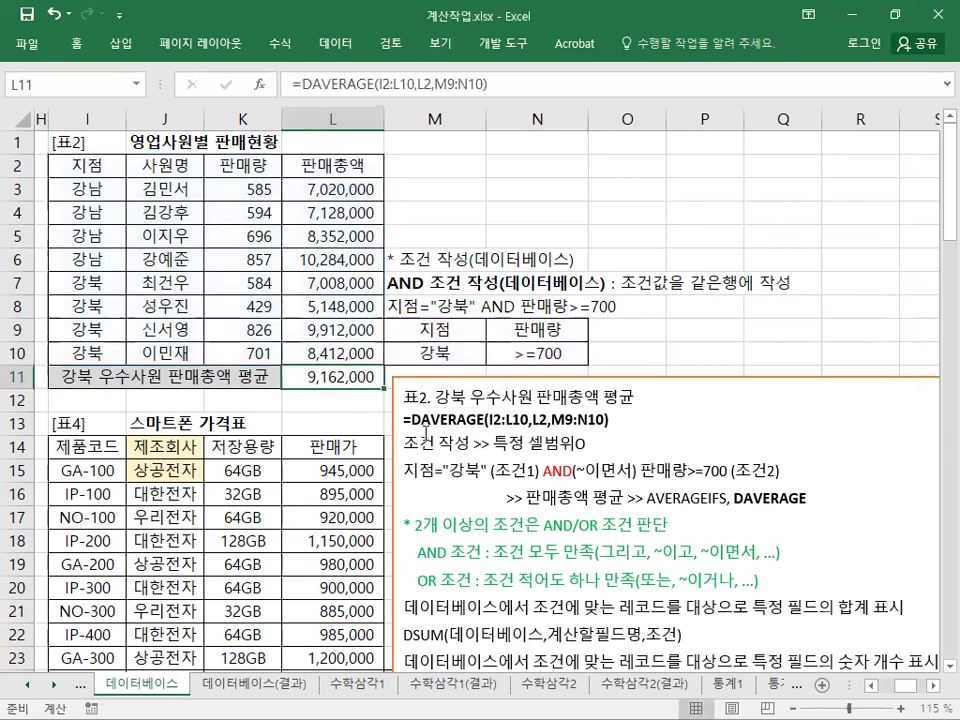
# Enlarge the font of the =DAVERAGE(I2:L10,L2,M9:N10) line in the notes text box by three size increments.
pyautogui.tripleClick(425, 421)
pyautogui.click(544, 375)
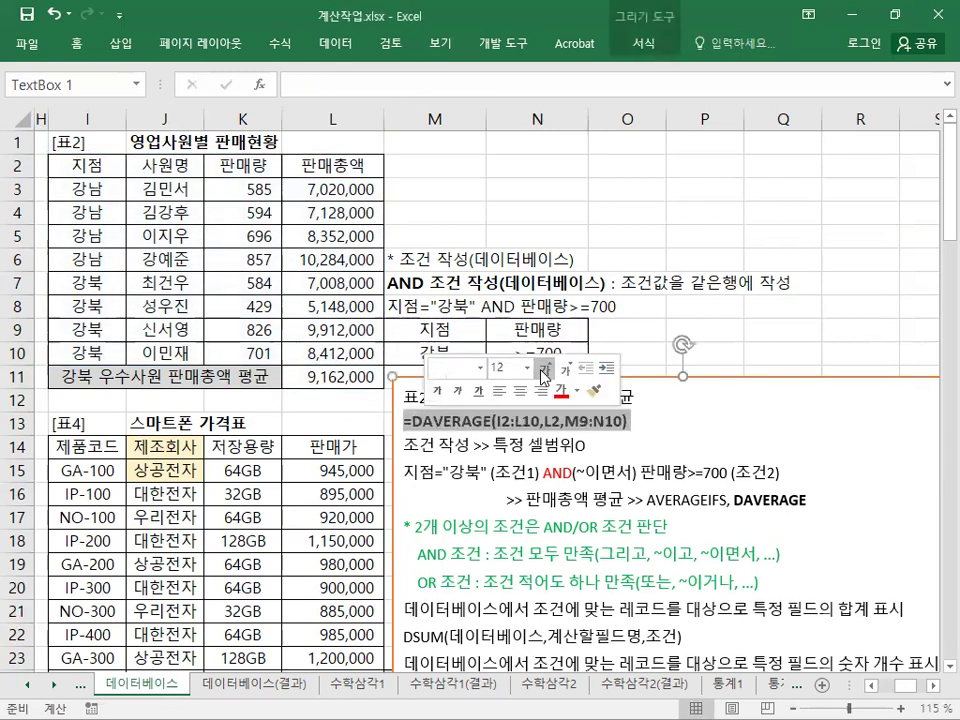
pyautogui.click(544, 375)
pyautogui.click(544, 375)
pyautogui.click(340, 377)
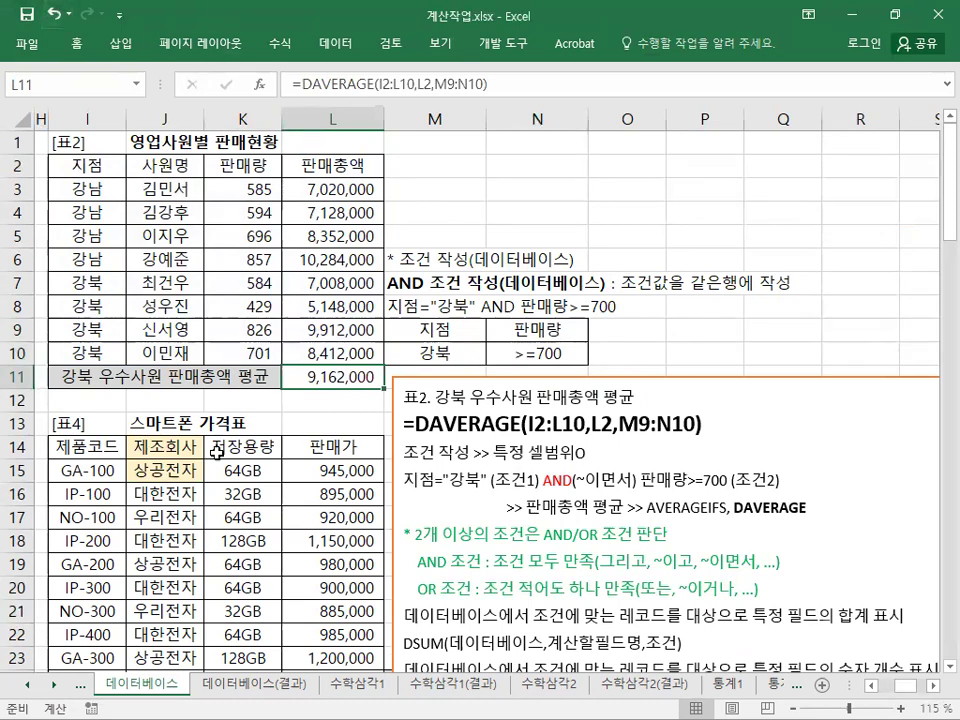
# Move the notes text box down to row 27 so that it clears the cells beside 표4.
pyautogui.click(409, 387)
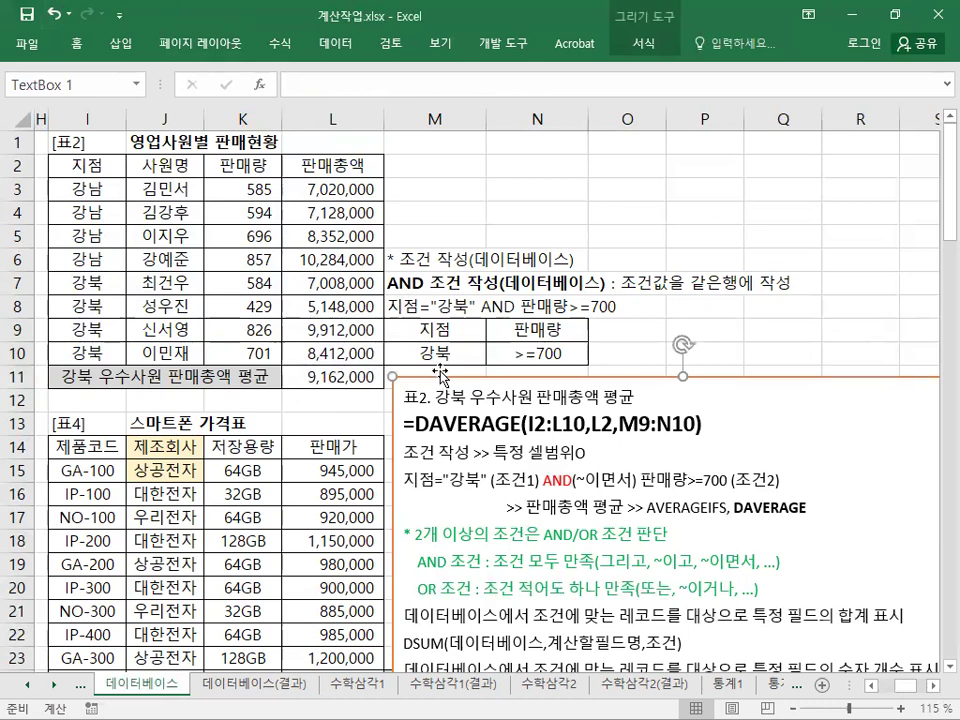
pyautogui.moveTo(440, 374); pyautogui.dragTo(443, 601)
pyautogui.scroll(-4, 443, 601)
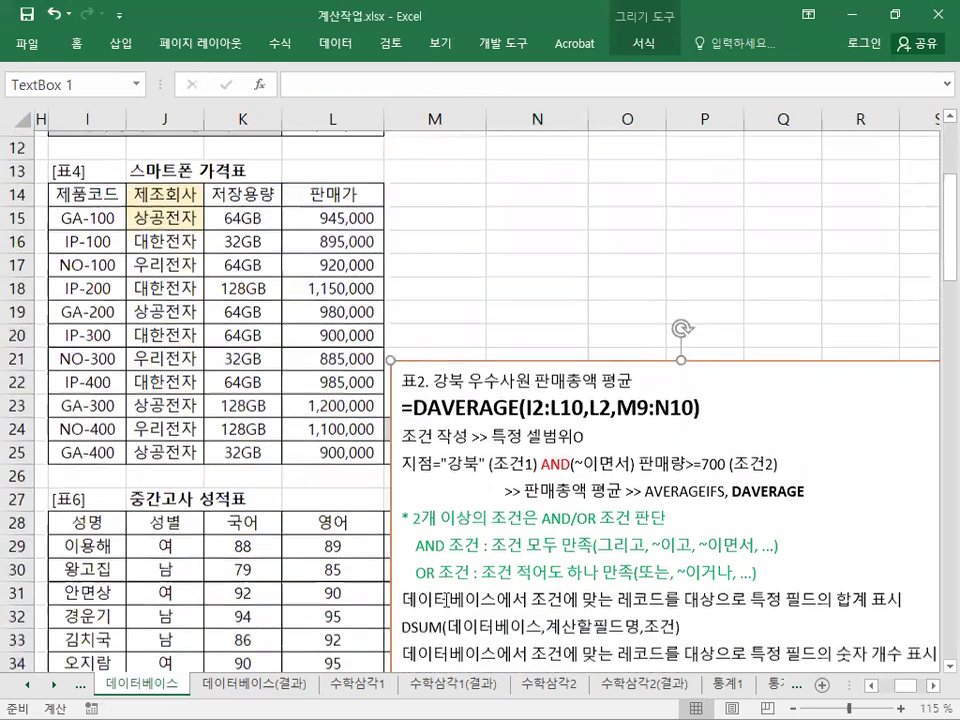
pyautogui.moveTo(452, 332); pyautogui.dragTo(431, 467)
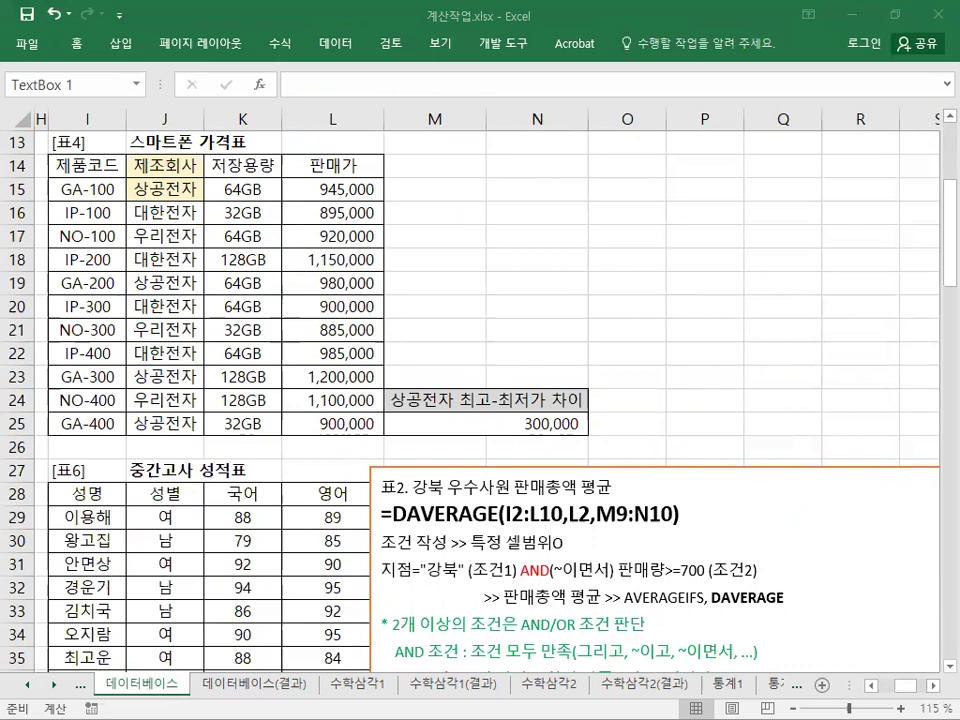
# Copy the three-line 조건 작성(데이터베이스) notes on OR conditions between different fields into the sheet starting at M13.
pyautogui.hotkey('ctrl', 'c')
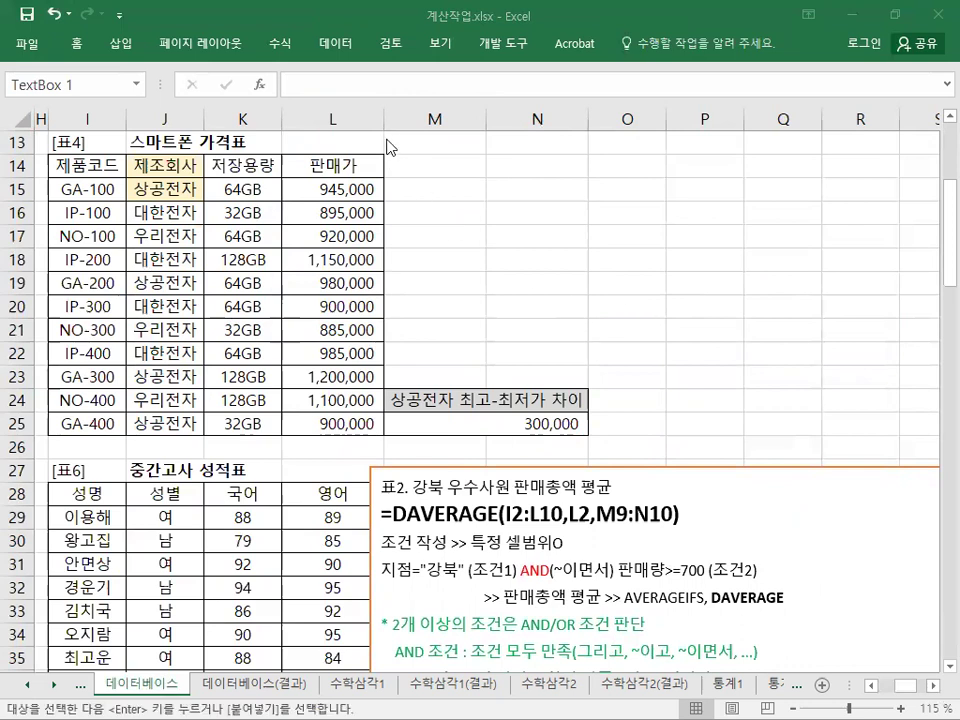
pyautogui.rightClick(425, 141)
pyautogui.click(458, 220)
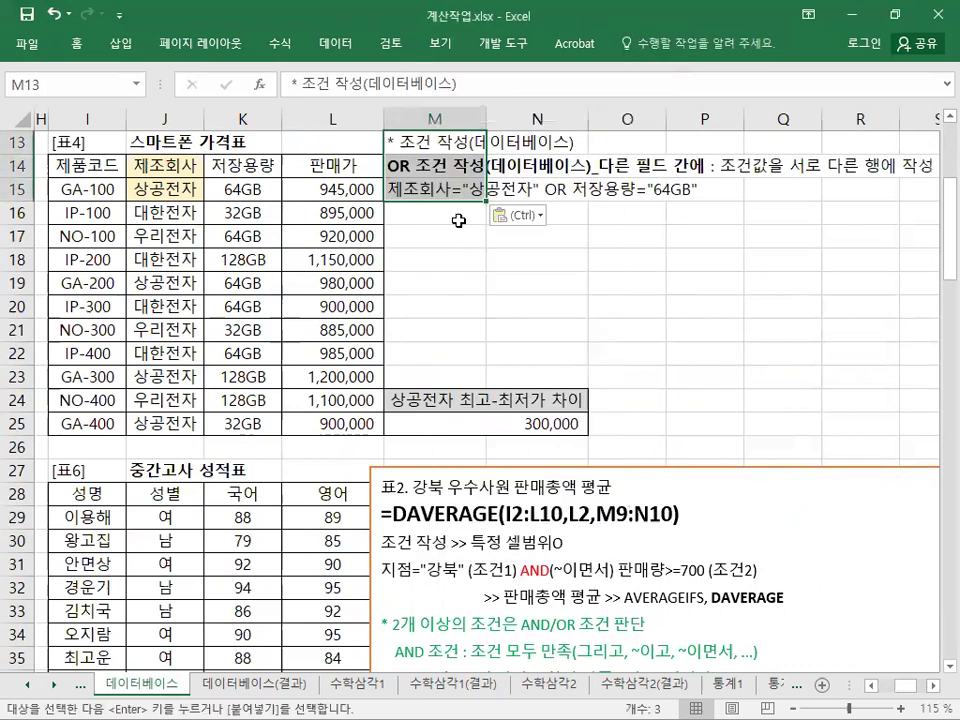
pyautogui.click(453, 253)
pyautogui.moveTo(426, 191); pyautogui.dragTo(552, 189)
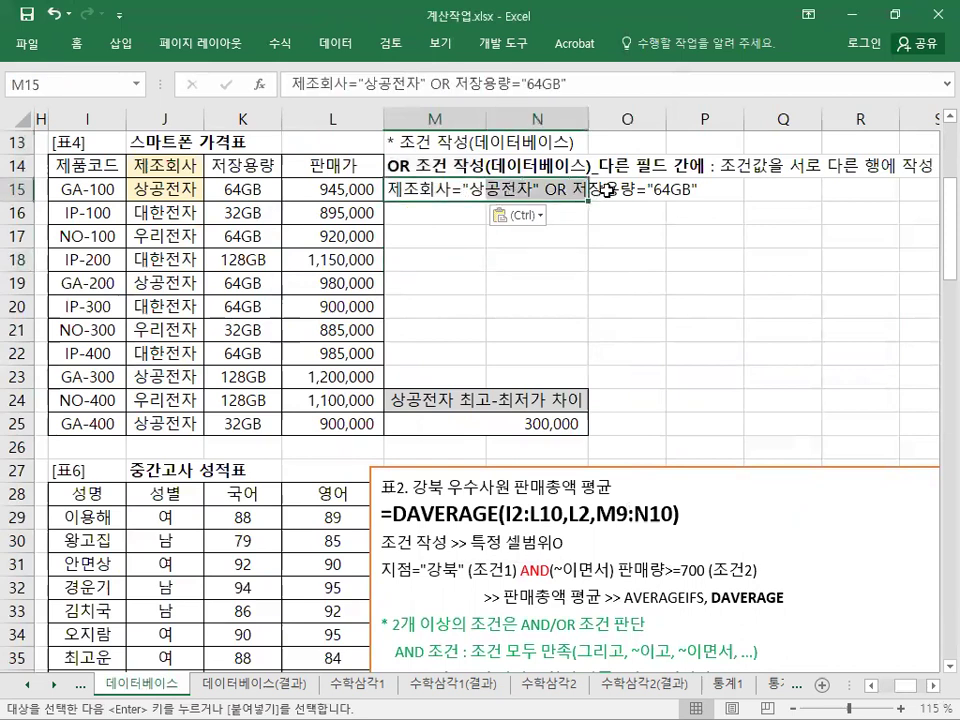
pyautogui.click(607, 191)
pyautogui.click(678, 215)
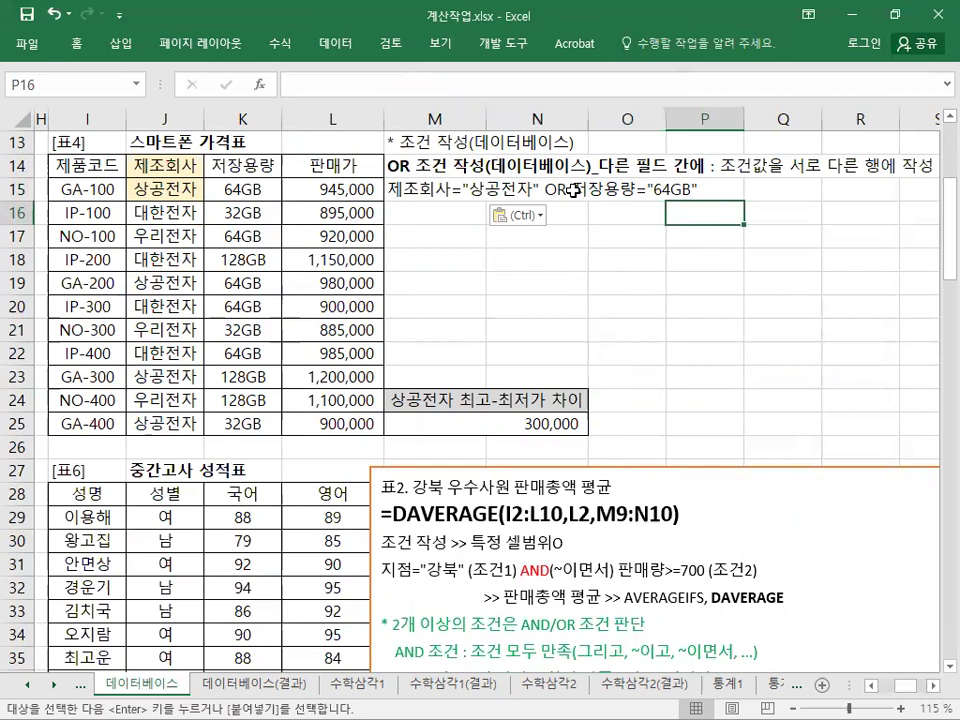
# Copy the 제조회사 field name from J14 of 표4 into criteria cell M16.
pyautogui.click(451, 220)
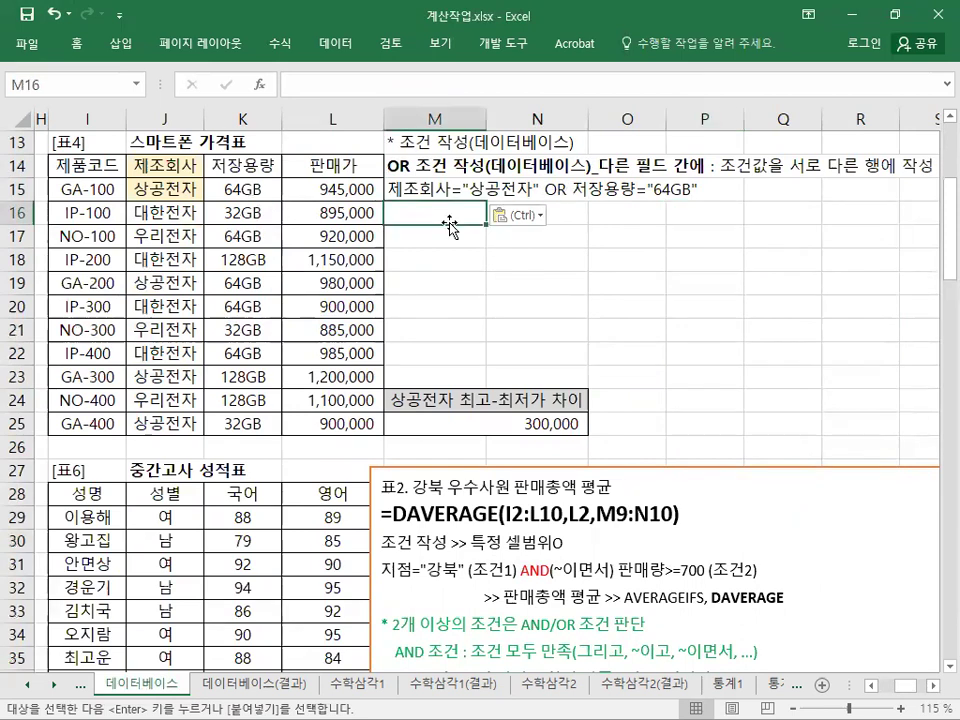
pyautogui.click(175, 170)
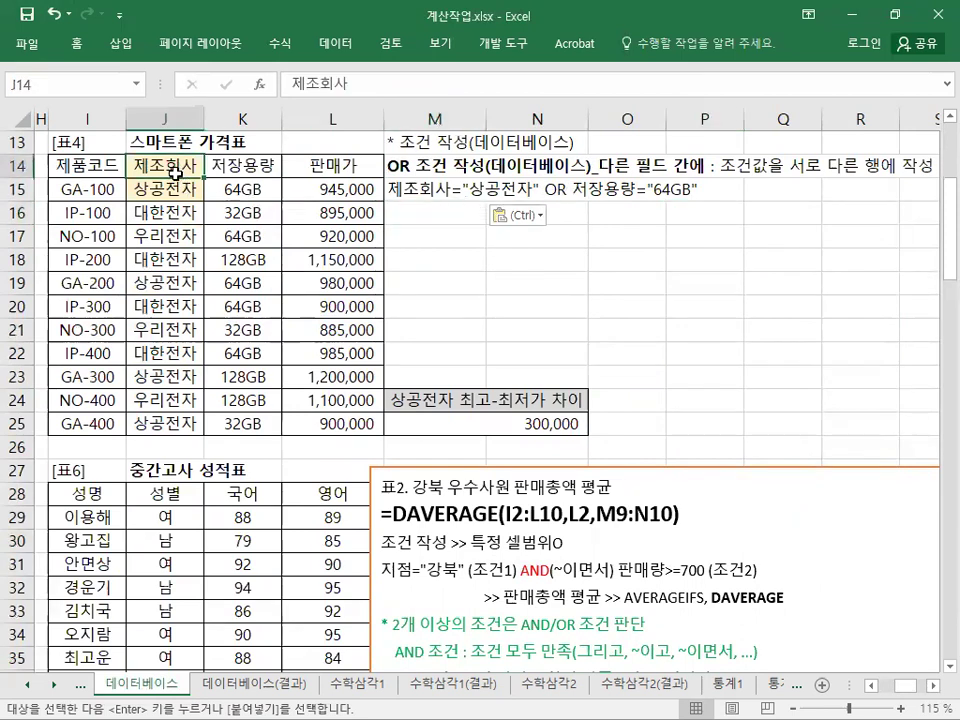
pyautogui.rightClick(175, 170)
pyautogui.click(160, 150)
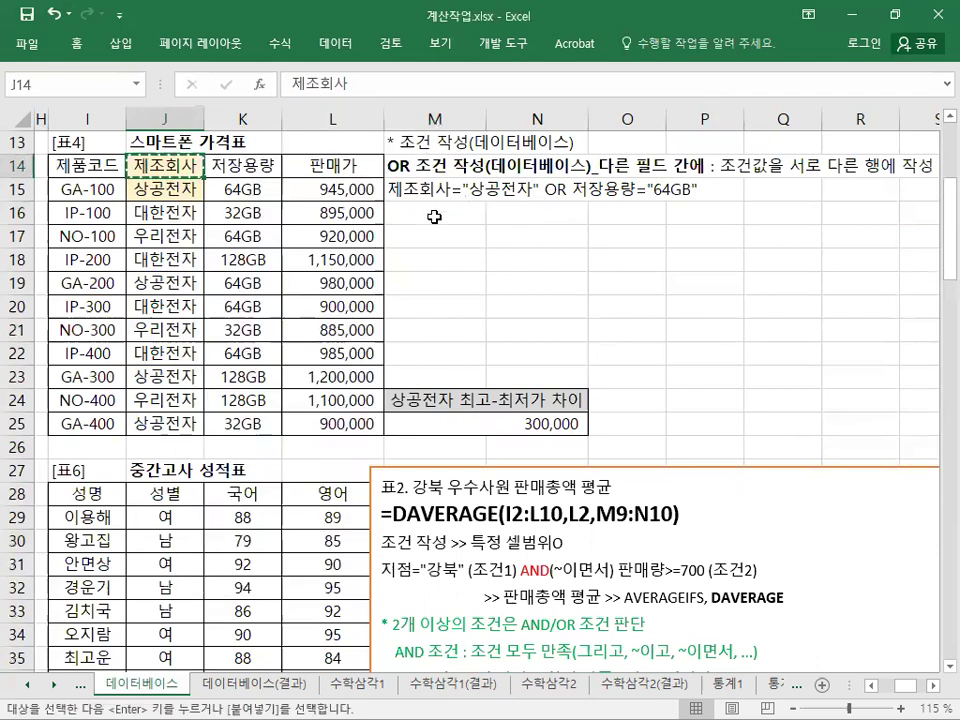
pyautogui.click(435, 216)
pyautogui.rightClick(435, 216)
pyautogui.click(467, 300)
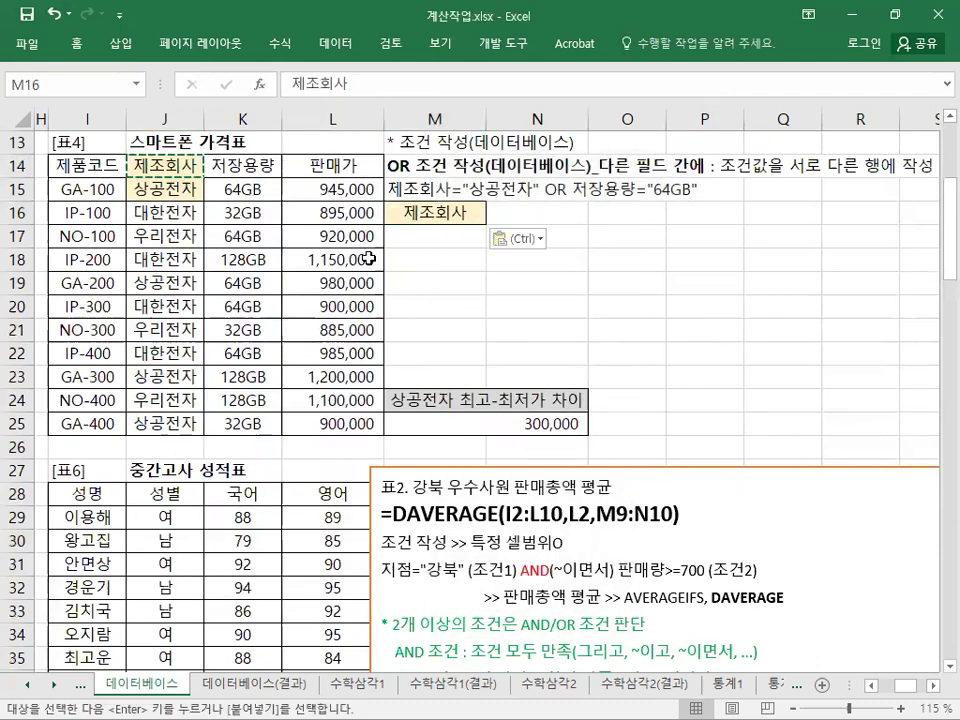
# Copy the value 상공전자 from J15 of 표4 into criteria cell M17 under 제조회사.
pyautogui.rightClick(165, 186)
pyautogui.click(205, 227)
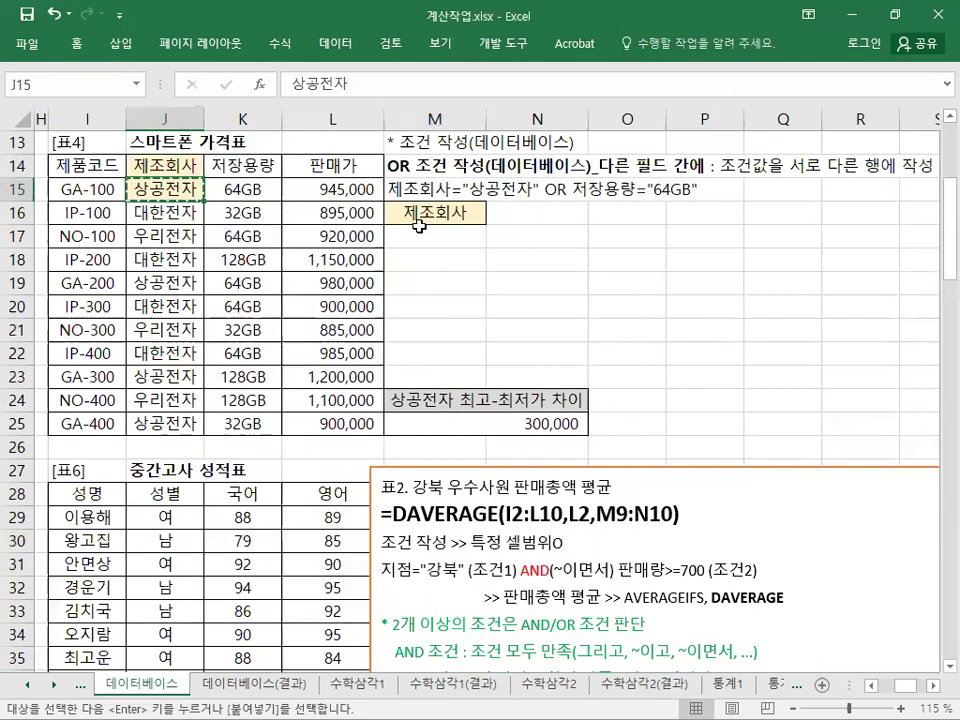
pyautogui.rightClick(419, 226)
pyautogui.click(463, 315)
pyautogui.click(483, 205)
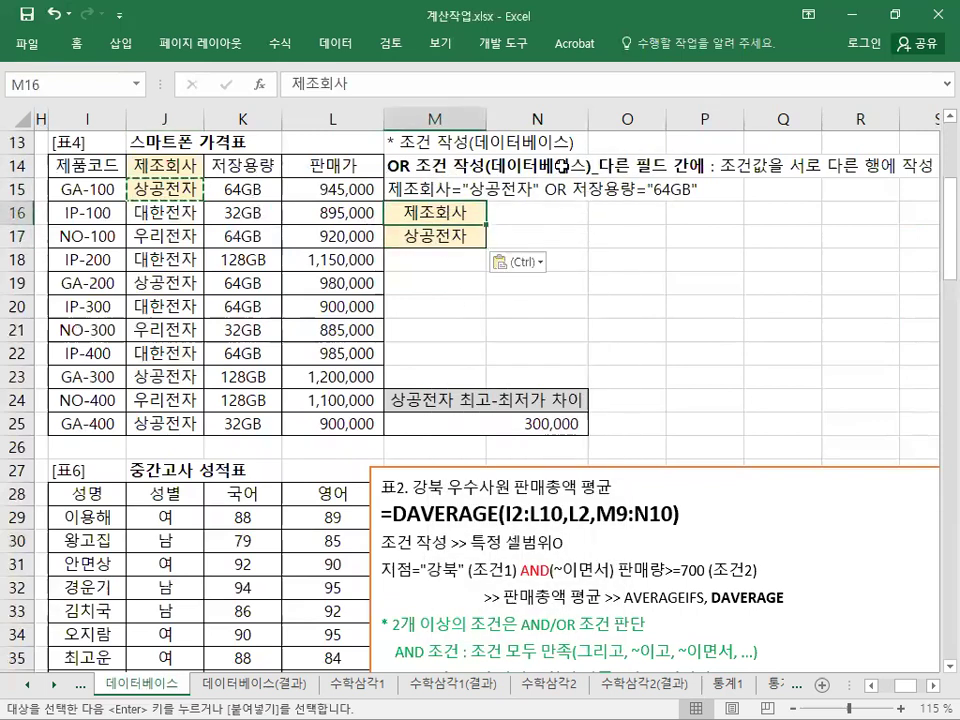
# Examine the values in the 저장용량 column of 표4.
pyautogui.click(245, 189)
pyautogui.click(248, 213)
pyautogui.click(246, 259)
pyautogui.click(250, 329)
pyautogui.click(250, 398)
pyautogui.click(231, 256)
pyautogui.click(252, 213)
pyautogui.click(252, 189)
pyautogui.click(255, 213)
pyautogui.click(248, 236)
pyautogui.click(252, 283)
# Copy the 저장용량 field name from K14 of 표4 into criteria cell N16 beside 제조회사.
pyautogui.click(253, 163)
pyautogui.rightClick(252, 164)
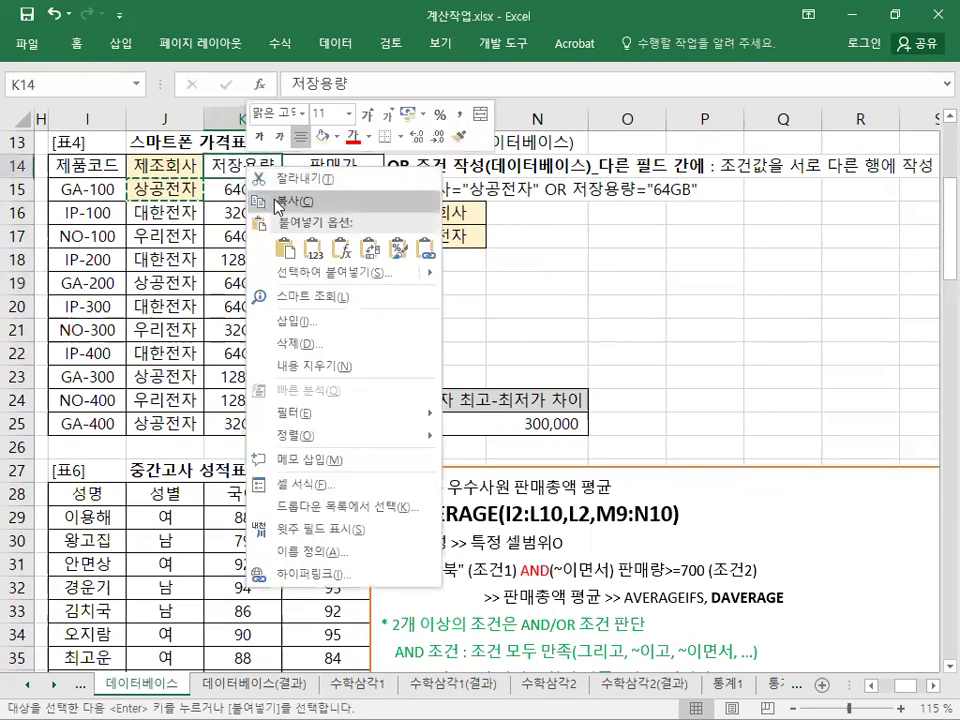
pyautogui.click(279, 203)
pyautogui.click(428, 212)
pyautogui.rightClick(527, 217)
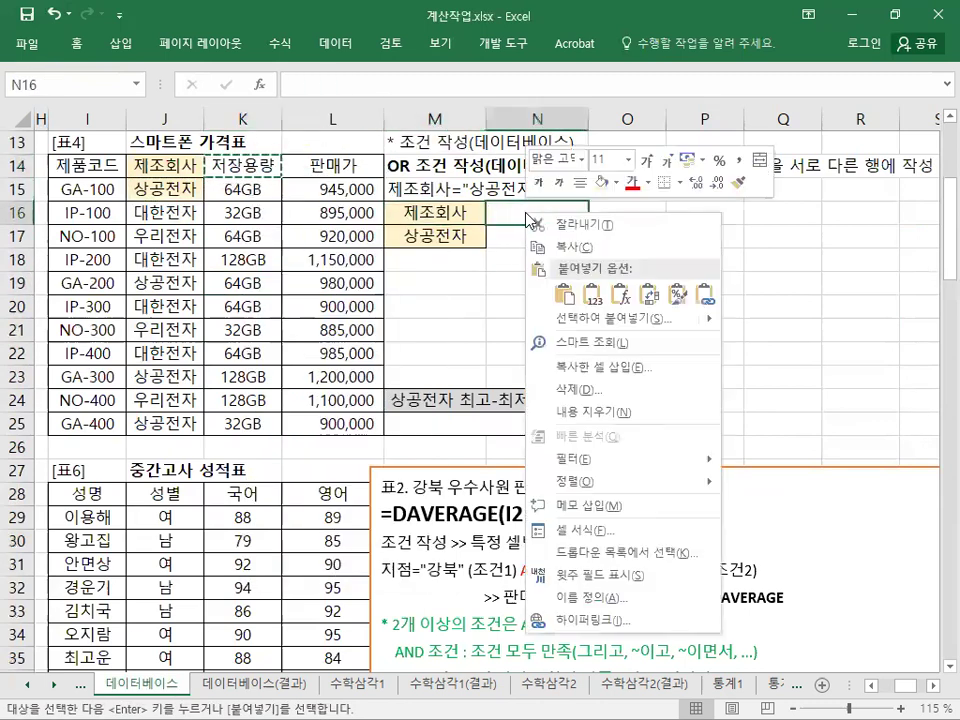
pyautogui.click(568, 317)
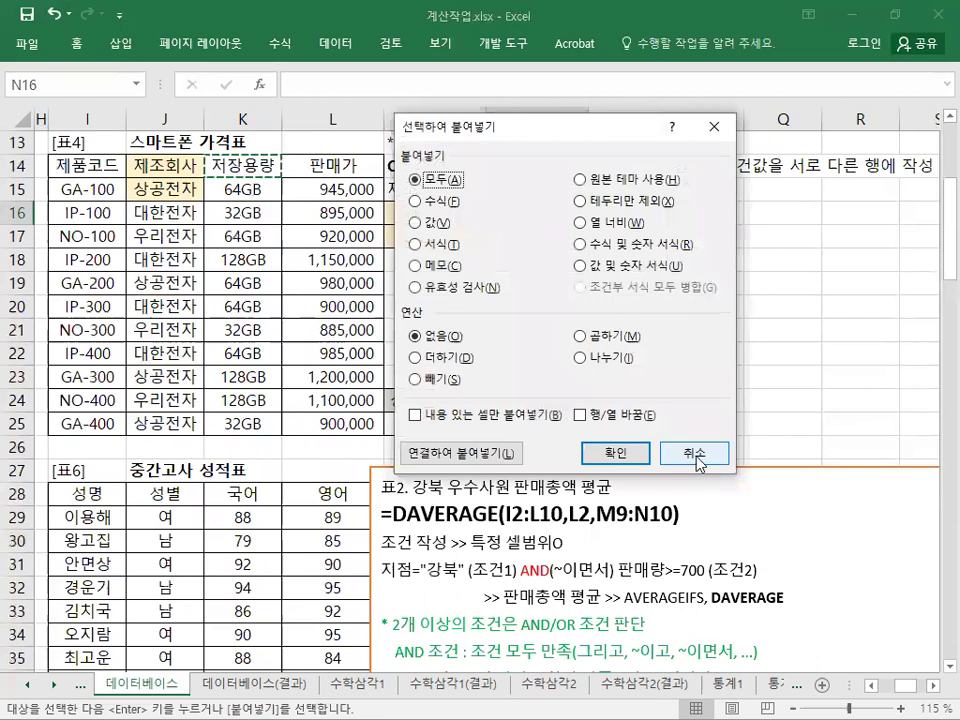
pyautogui.click(694, 452)
pyautogui.rightClick(552, 205)
pyautogui.click(564, 302)
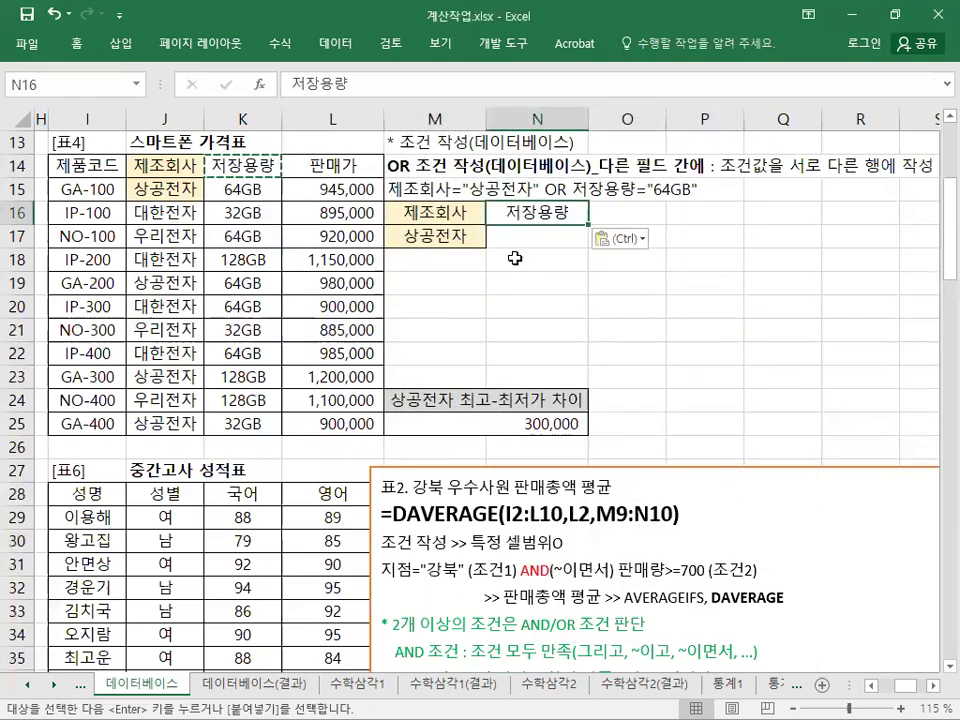
pyautogui.click(532, 272)
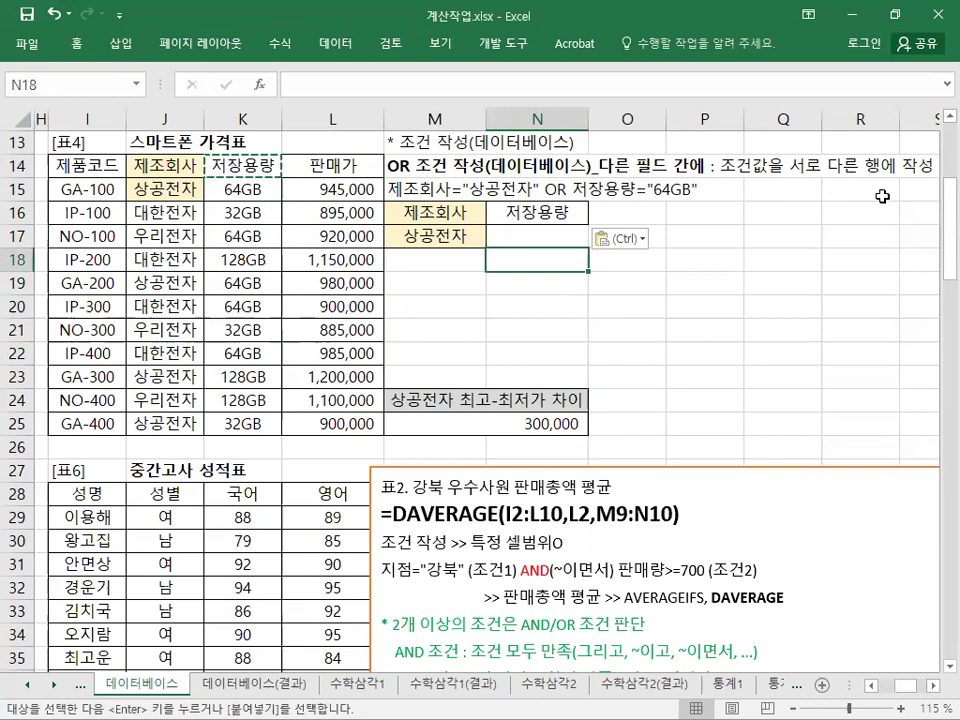
pyautogui.moveTo(450, 236); pyautogui.dragTo(506, 235)
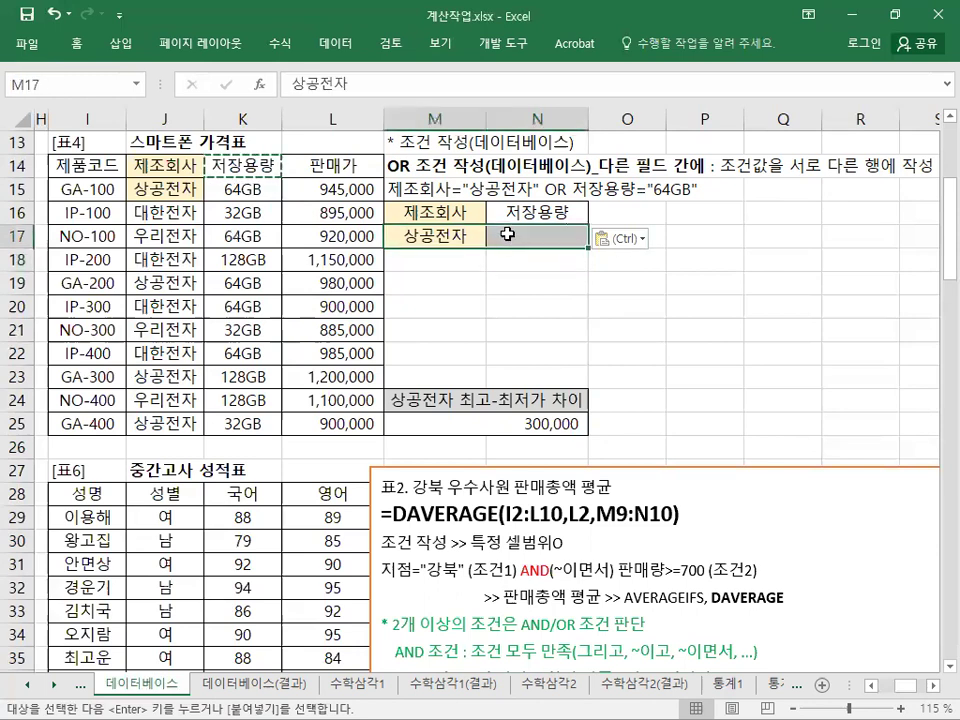
pyautogui.click(455, 236)
pyautogui.click(510, 253)
pyautogui.click(467, 240)
pyautogui.click(510, 255)
pyautogui.click(462, 255)
pyautogui.click(520, 258)
# Copy the value 64GB from K15 of 표4 into criteria cell N18, one row below 상공전자, and review the criteria range M16:N18.
pyautogui.click(242, 184)
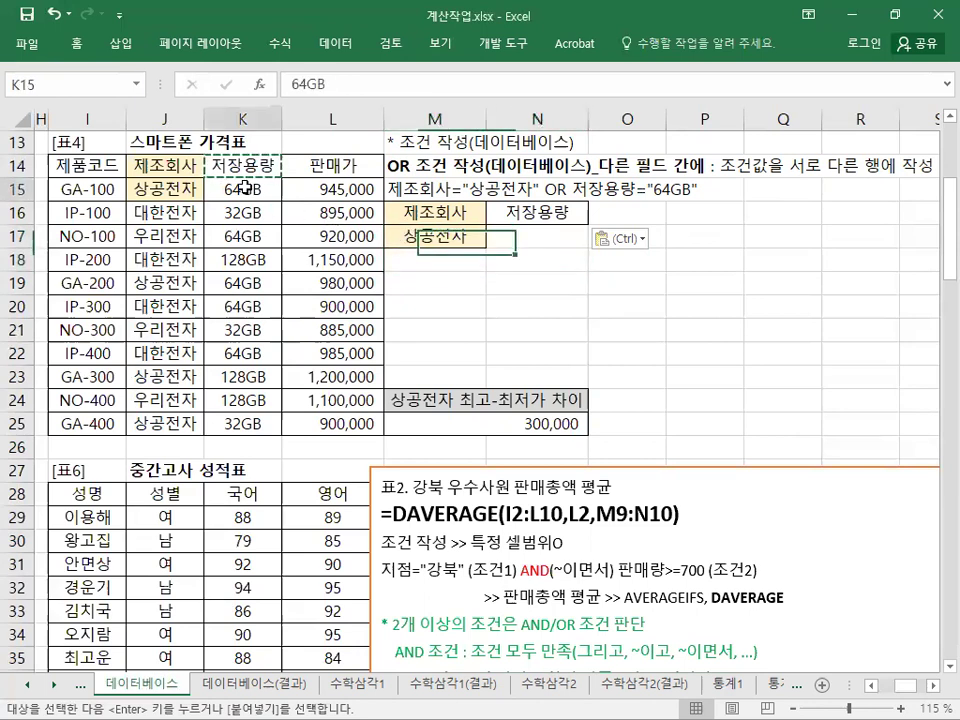
pyautogui.rightClick(242, 184)
pyautogui.click(284, 217)
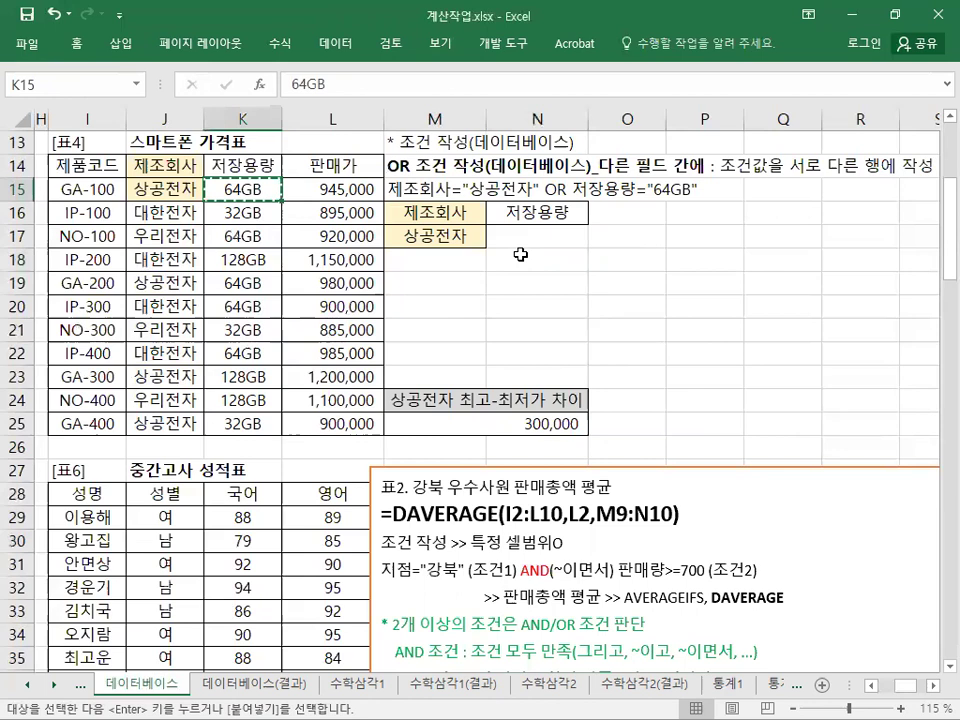
pyautogui.rightClick(520, 257)
pyautogui.click(536, 327)
pyautogui.moveTo(467, 215); pyautogui.dragTo(503, 267)
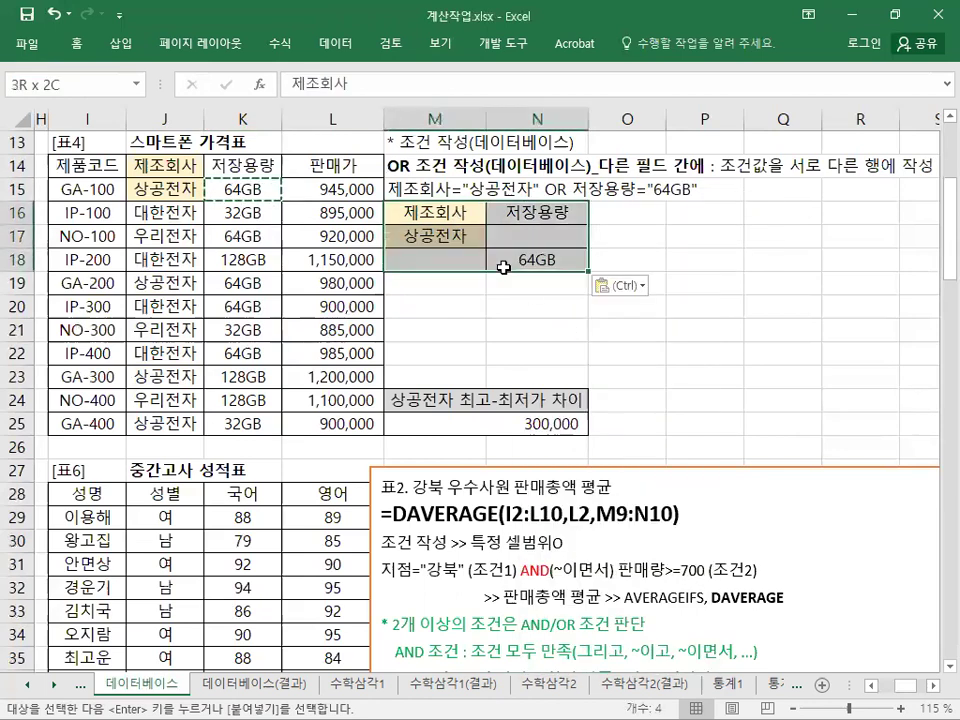
pyautogui.click(680, 240)
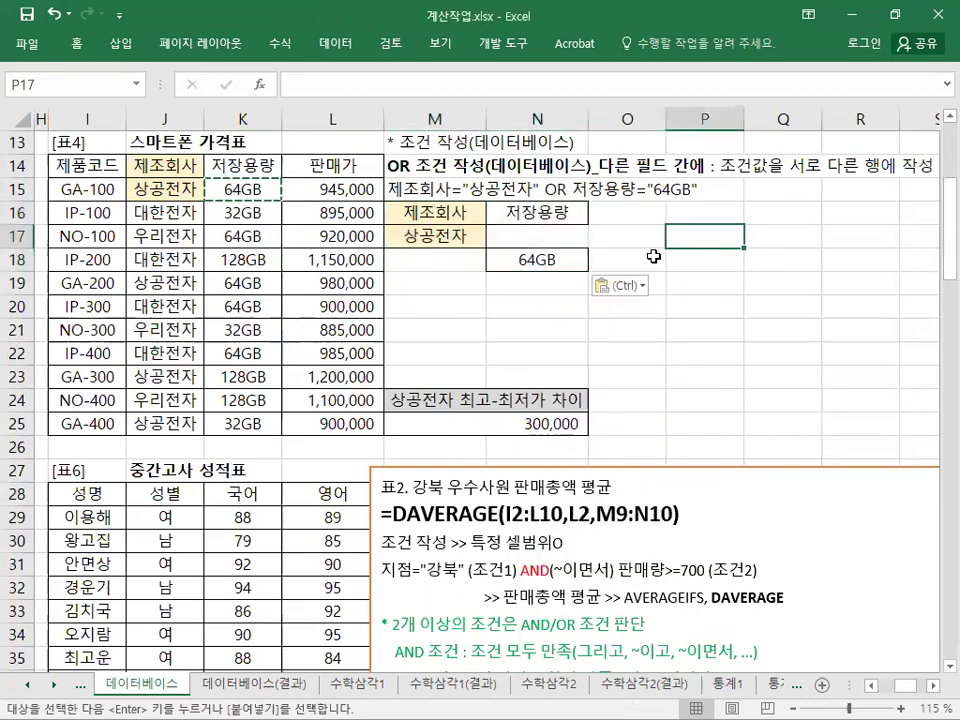
pyautogui.moveTo(405, 212); pyautogui.dragTo(535, 262)
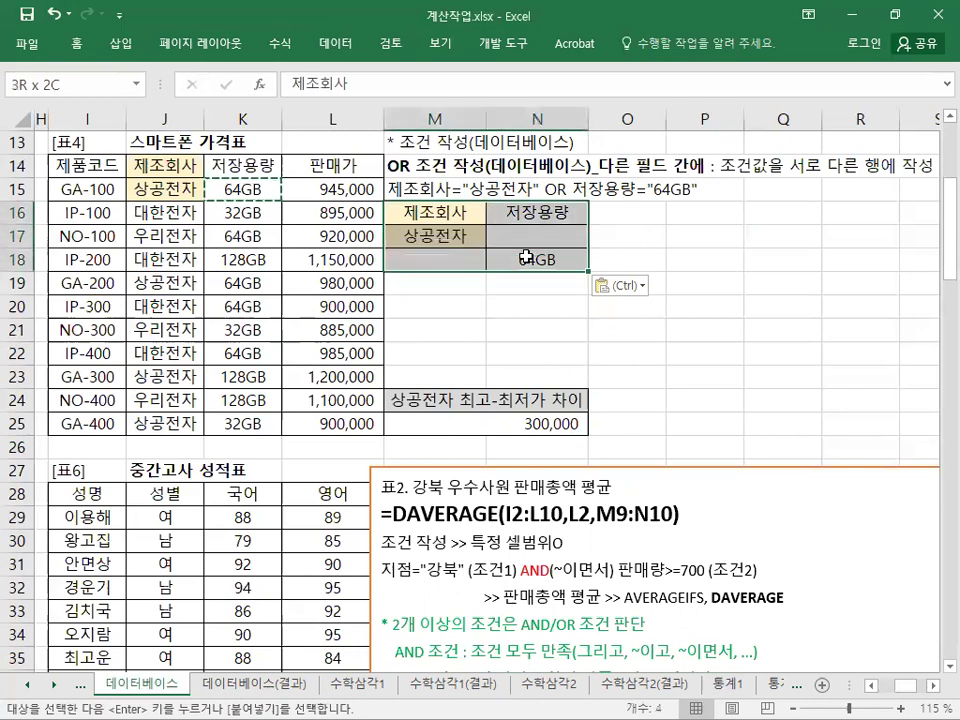
pyautogui.click(675, 231)
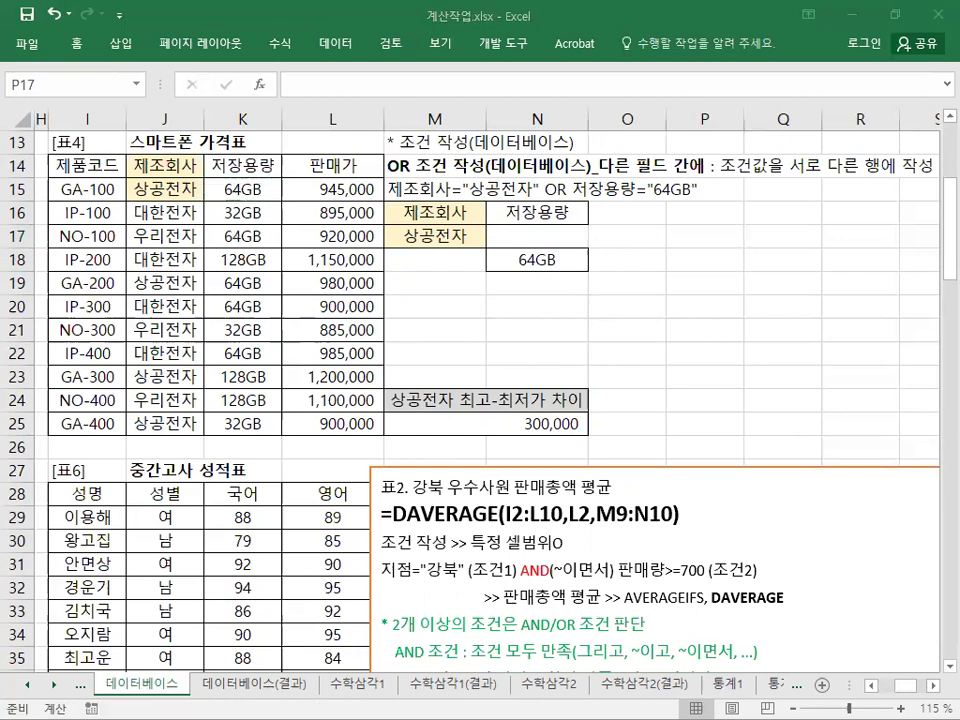
# Paste the condition text 제조회사="상공전자" OR 제조회사="우리전자" into cell M20.
pyautogui.click(448, 303)
pyautogui.hotkey('ctrl', 'v')
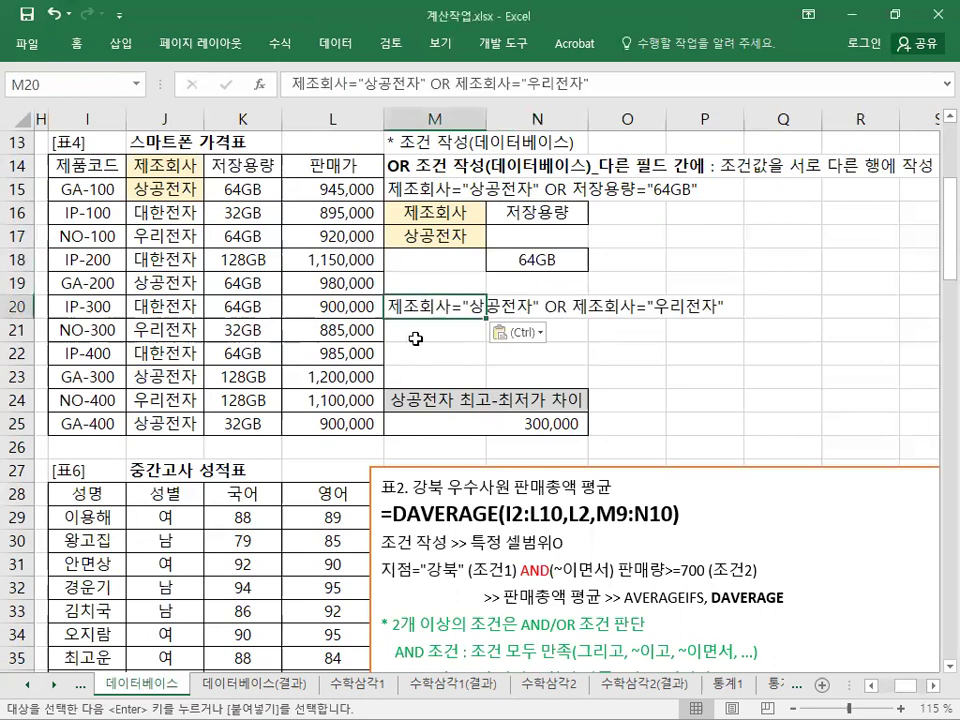
pyautogui.click(443, 323)
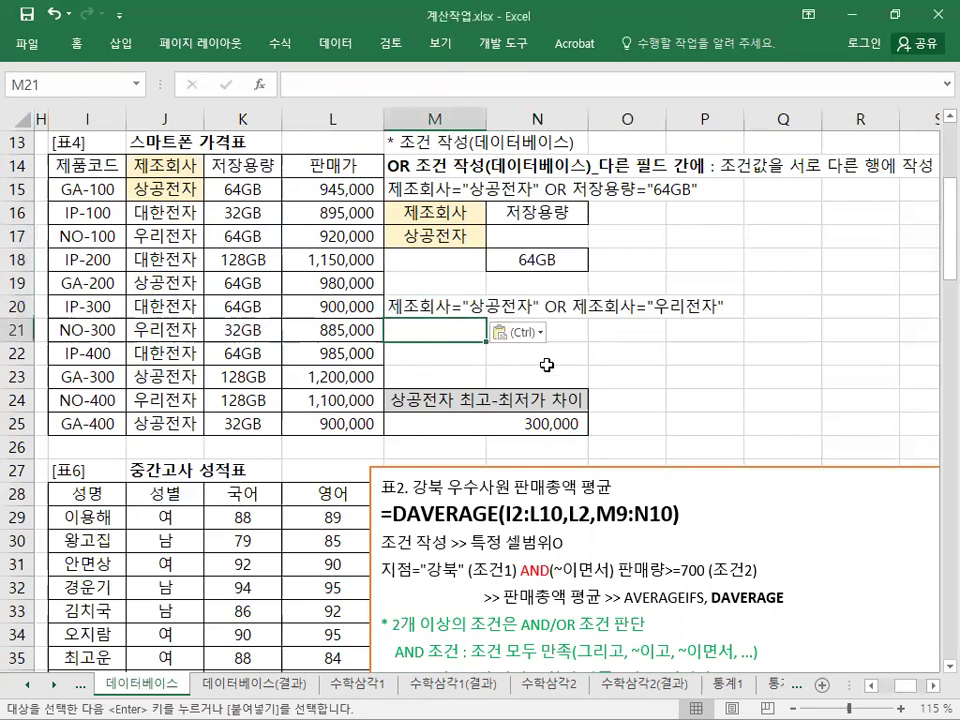
# Enter the field name 제조회사 in cell O21 as the header of a second criteria example.
pyautogui.click(597, 335)
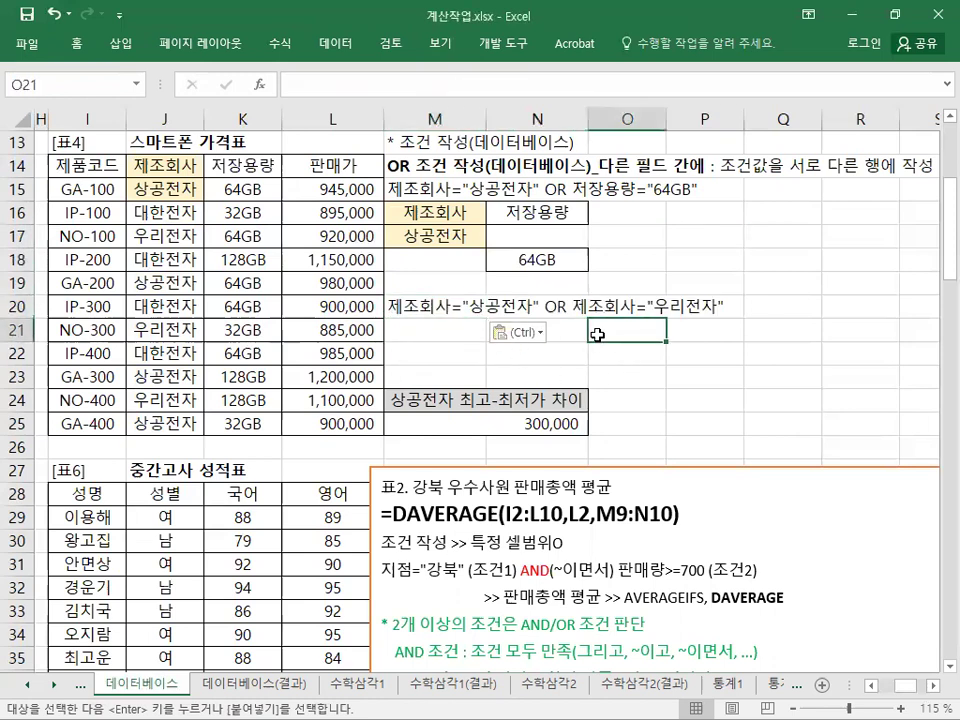
pyautogui.write('WPWH')
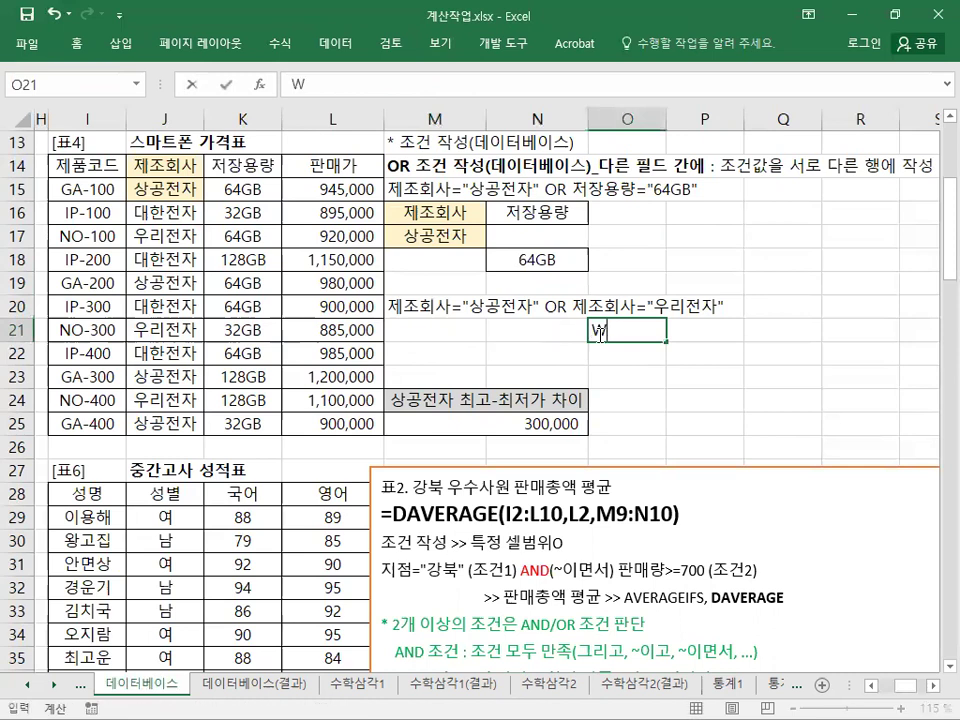
pyautogui.press('BackSpace')
pyautogui.press('BackSpace')
pyautogui.press('BackSpace')
pyautogui.press('BackSpace')
pyautogui.write('제조')
pyautogui.press('BackSpace')
pyautogui.press('BackSpace')
pyautogui.write('조회사')
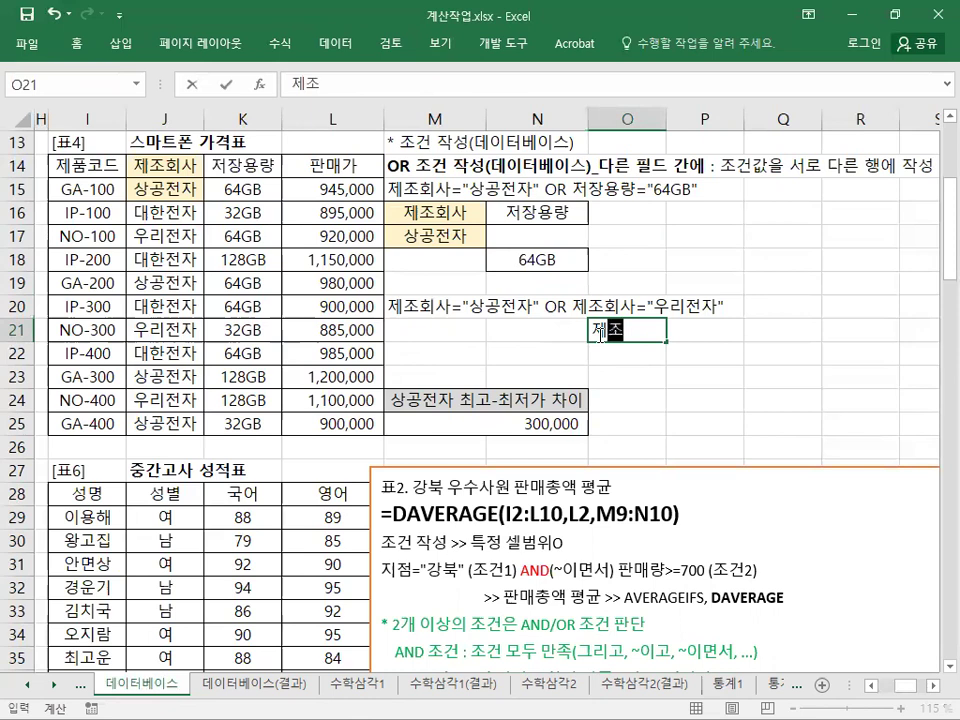
pyautogui.press('Return')
# Enter the condition value 상공전자 in cell O22 under the 제조회사 header.
pyautogui.write('상공')
pyautogui.write('전자')
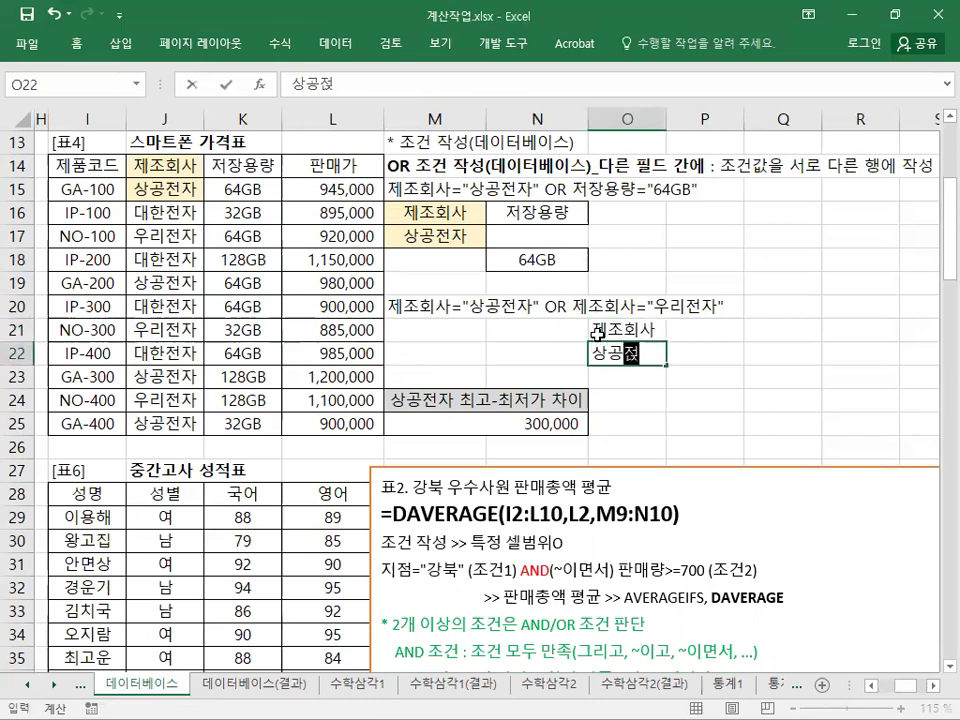
pyautogui.press('Return')
pyautogui.click(695, 335)
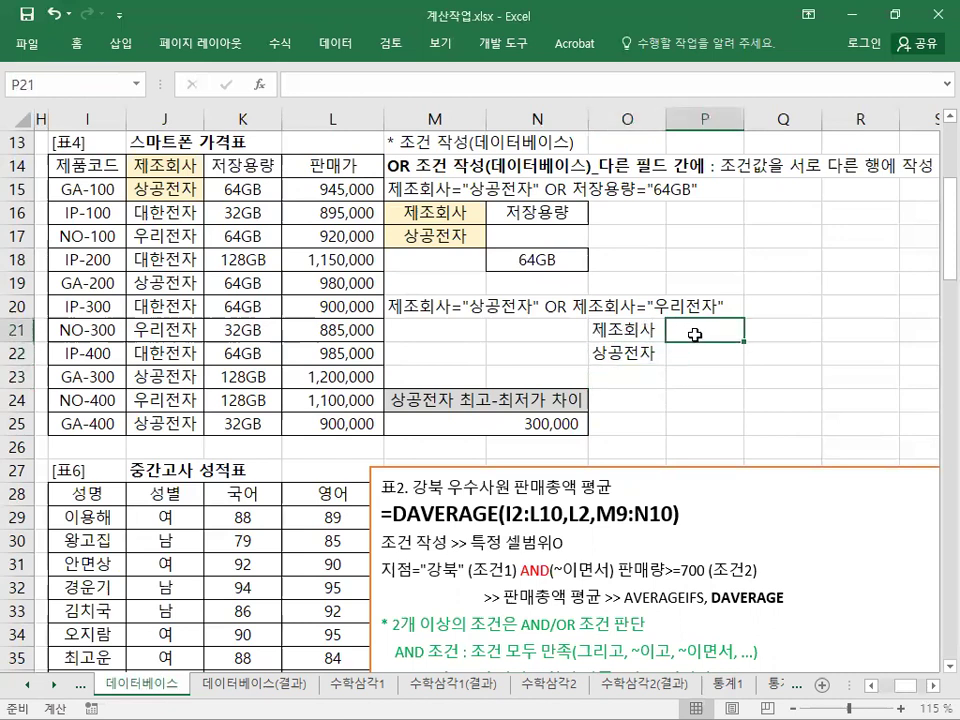
# Enter the field name 제조회사 in P21 and the condition value 우리전자 in P23.
pyautogui.write('제조회시')
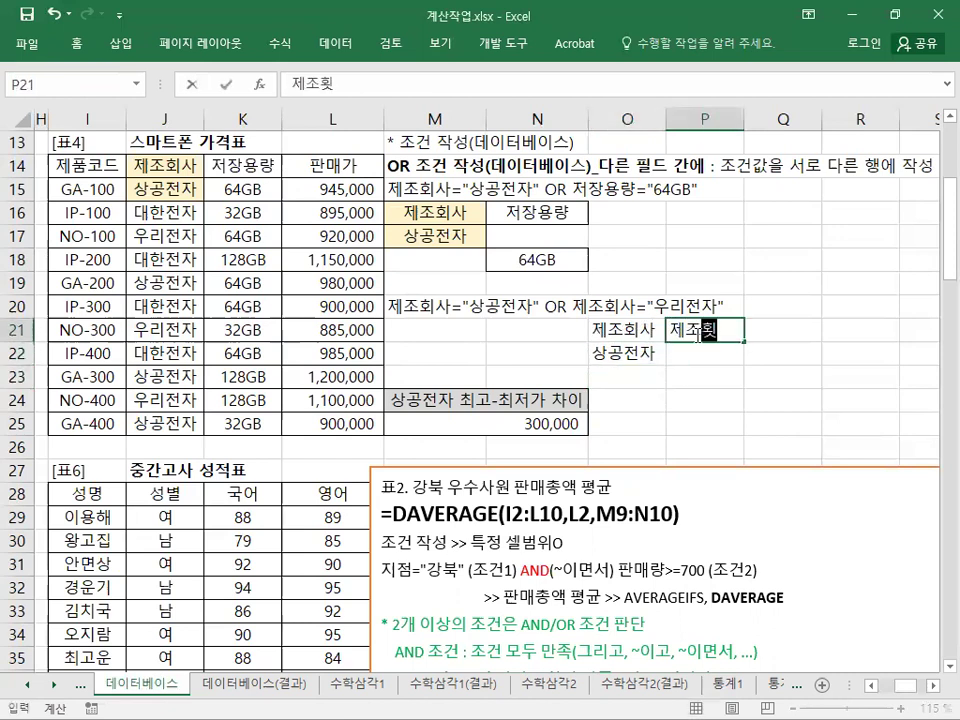
pyautogui.press('BackSpace')
pyautogui.write('사')
pyautogui.press('Return')
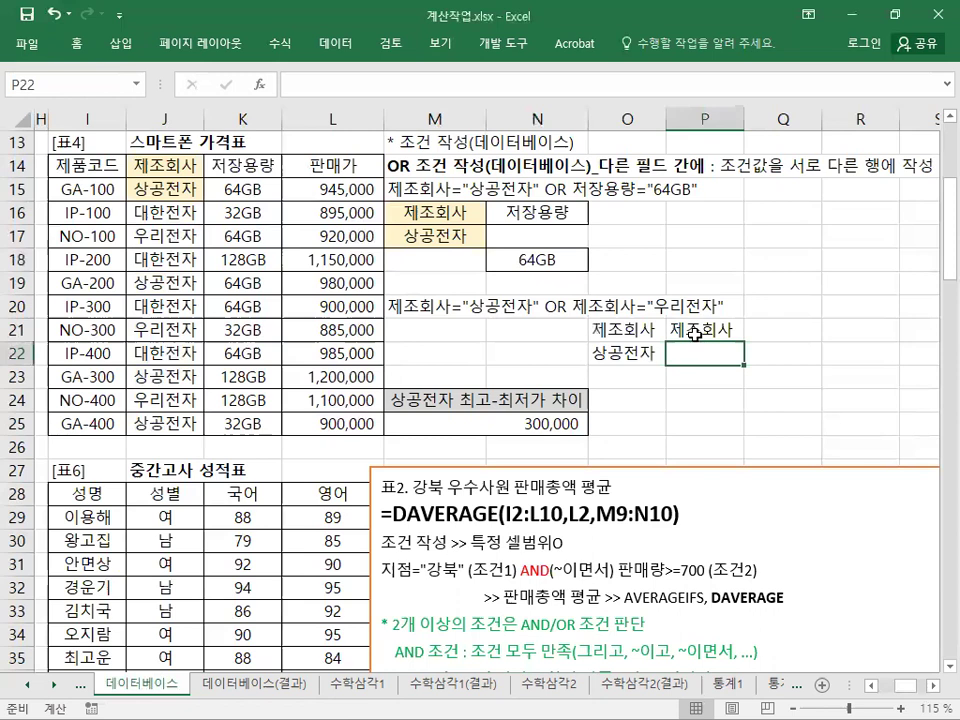
pyautogui.click(704, 370)
pyautogui.write('우리')
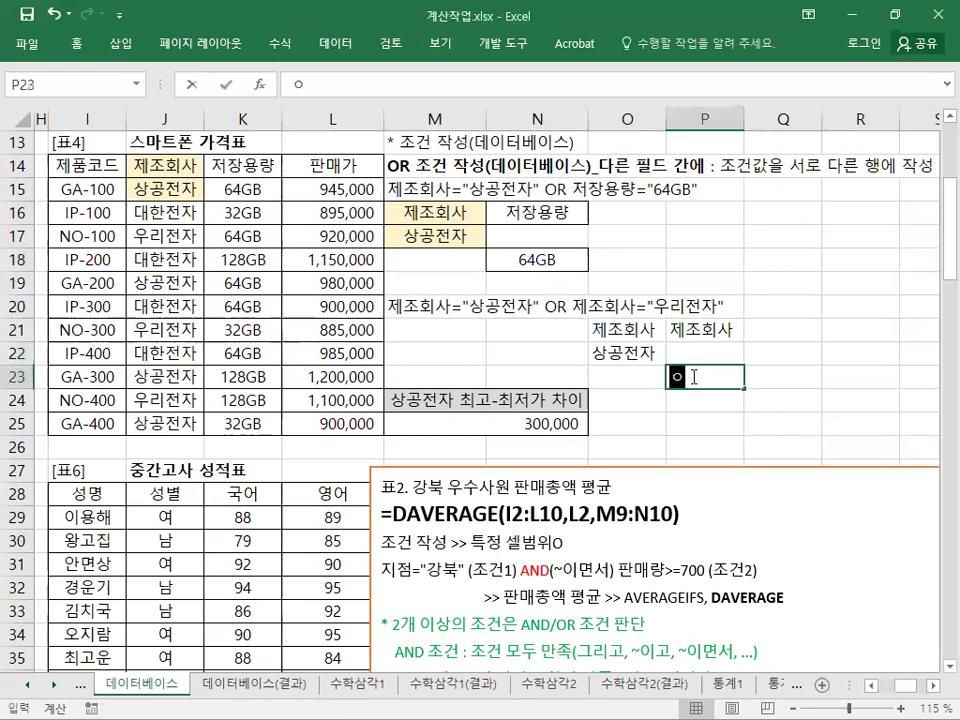
pyautogui.write('전자')
pyautogui.press('Return')
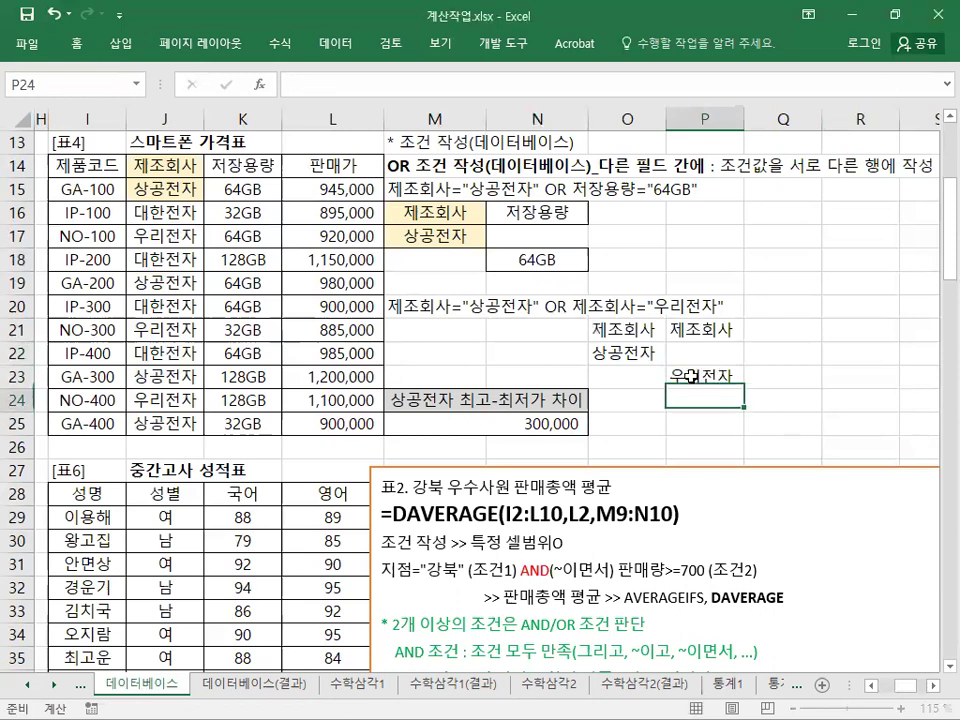
# Examine the criteria block in O21:P23, which places the 제조회사 field in two adjacent columns.
pyautogui.moveTo(620, 329); pyautogui.dragTo(700, 378)
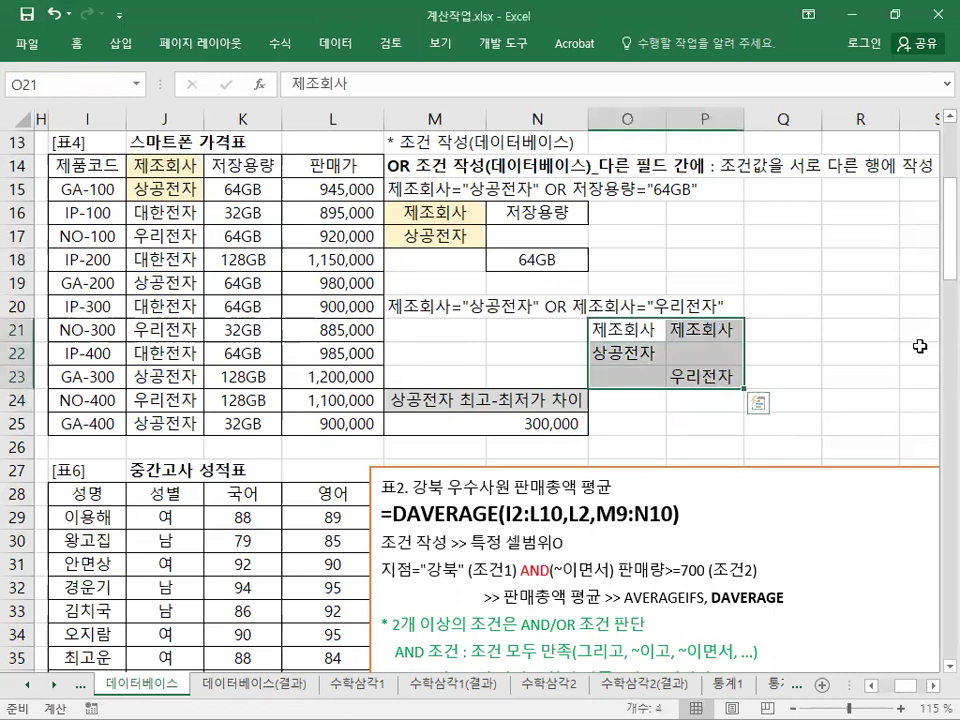
pyautogui.click(776, 359)
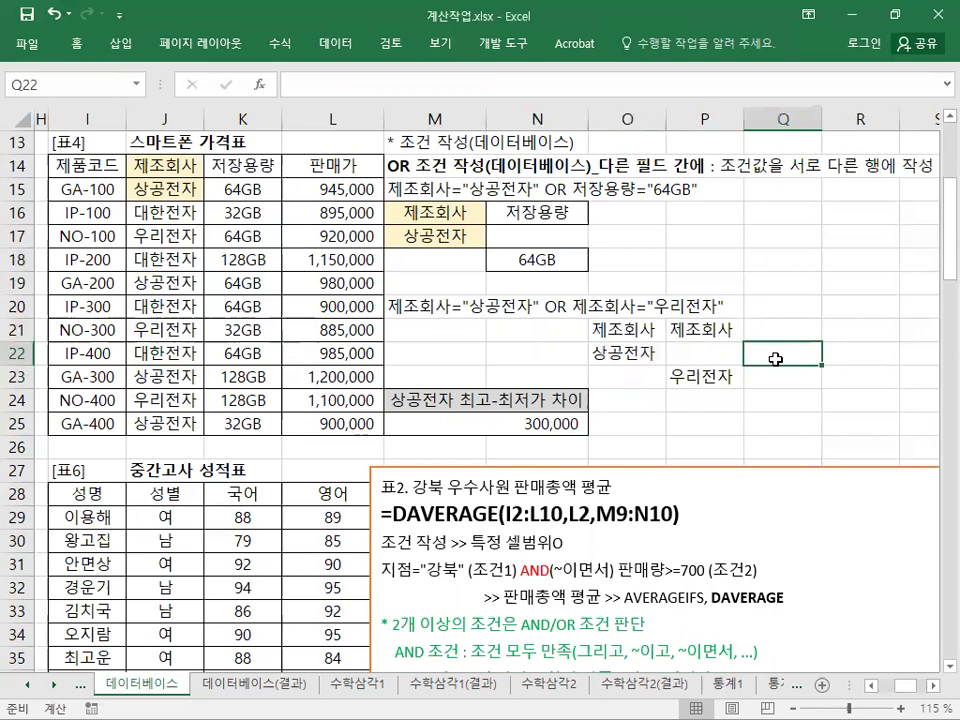
pyautogui.moveTo(635, 330); pyautogui.dragTo(739, 373)
pyautogui.click(679, 326)
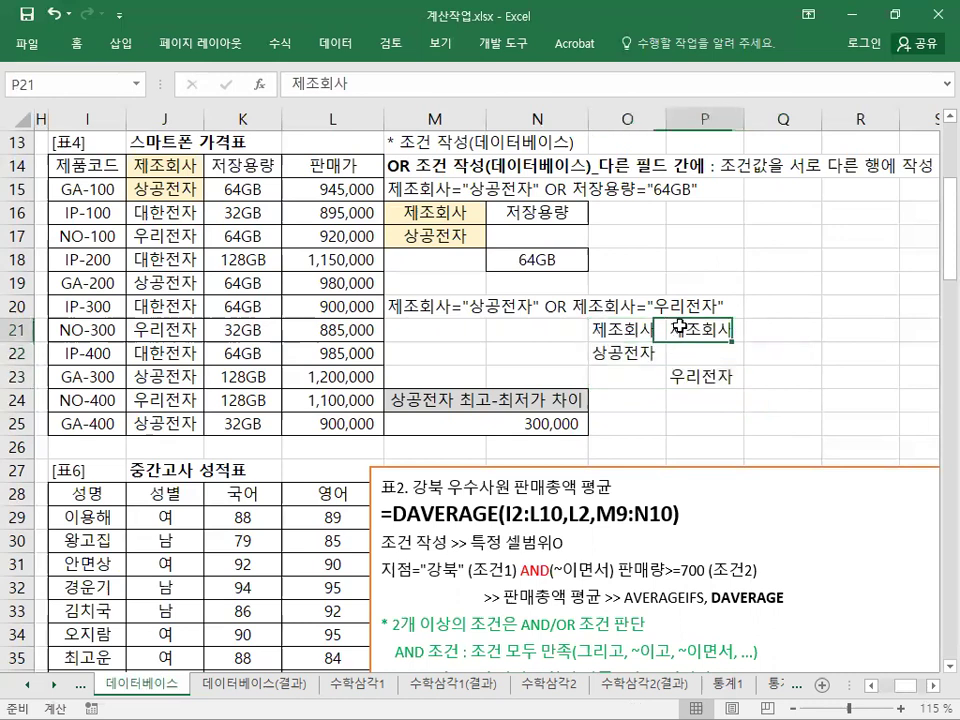
pyautogui.press('Left')
pyautogui.hotkey('ctrl', 'Up')
pyautogui.scroll(-3, 635, 429)
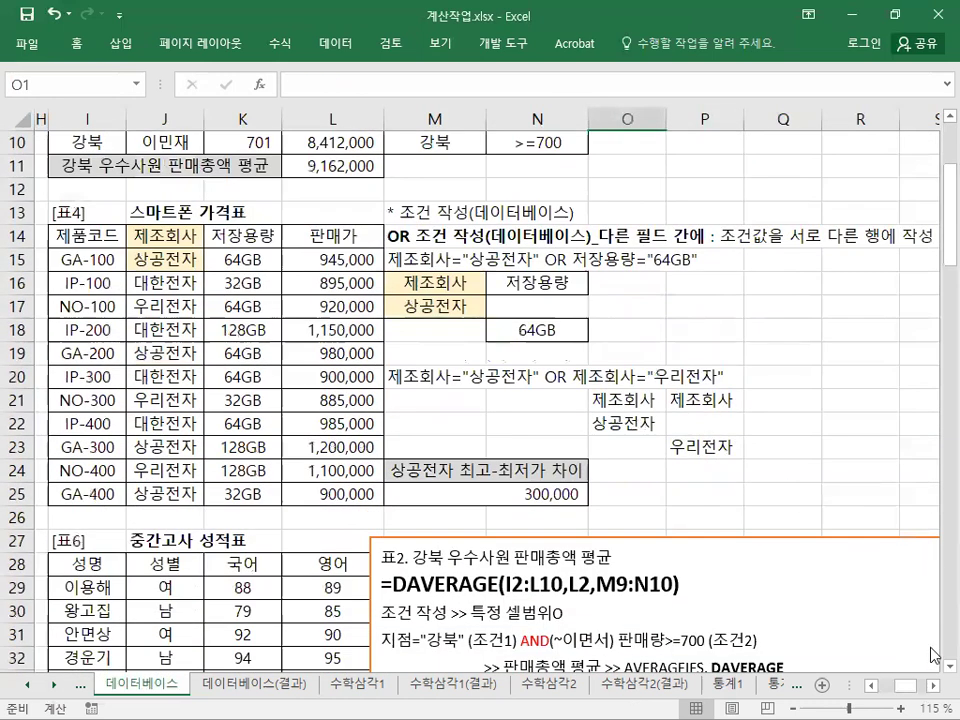
pyautogui.scroll(-1, 793, 429)
pyautogui.click(794, 428)
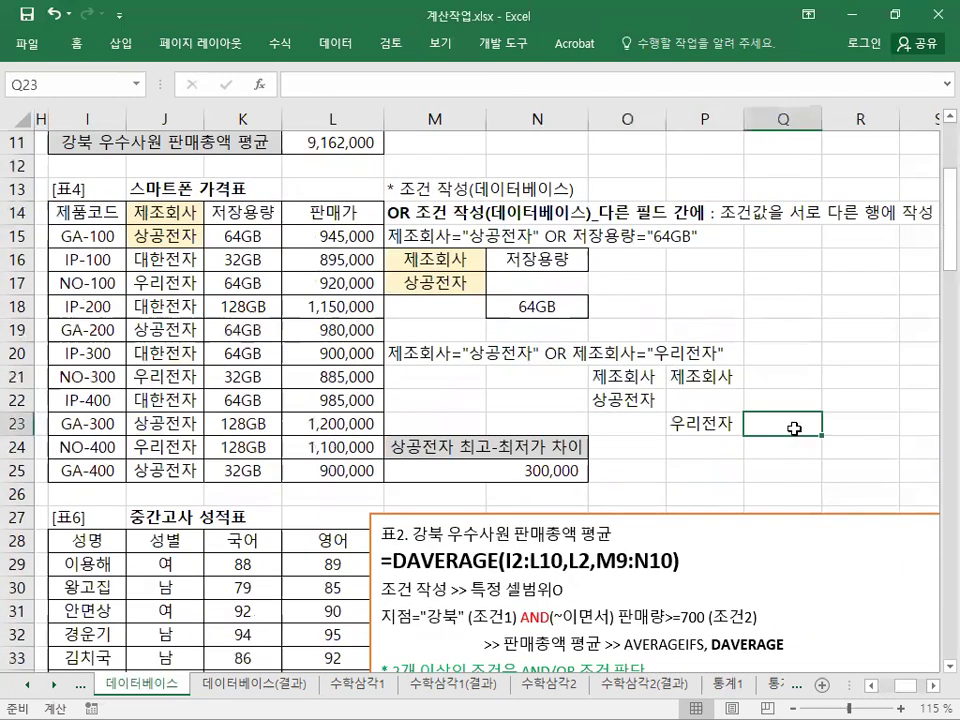
# Copy the 제조회사 header and 상공전자 from the 스마트폰 가격표 table into M21 and M22.
pyautogui.rightClick(147, 218)
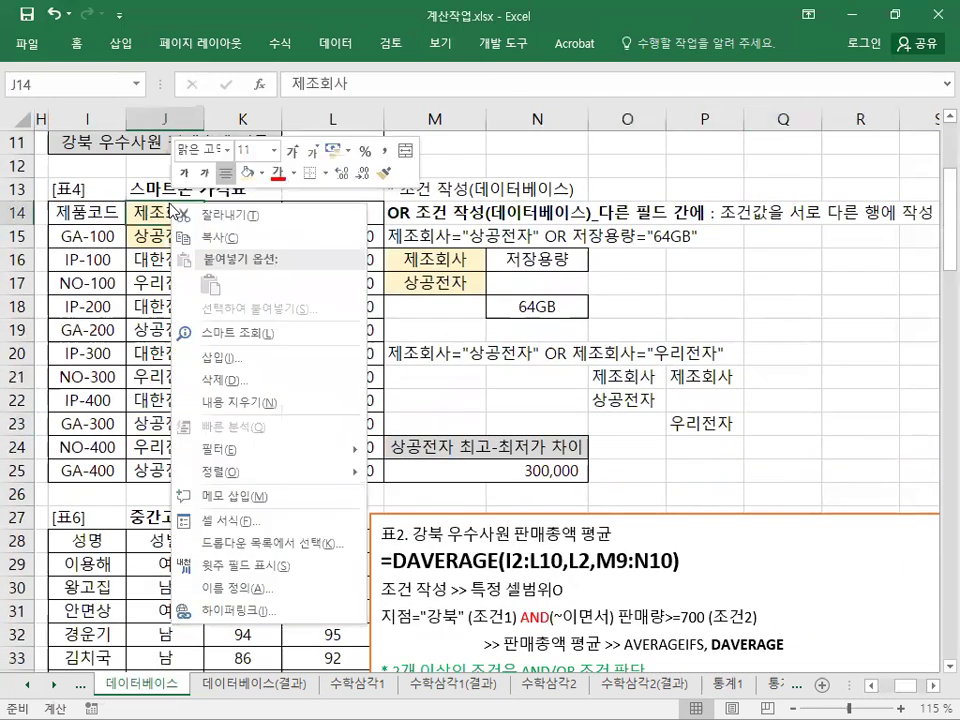
pyautogui.click(206, 240)
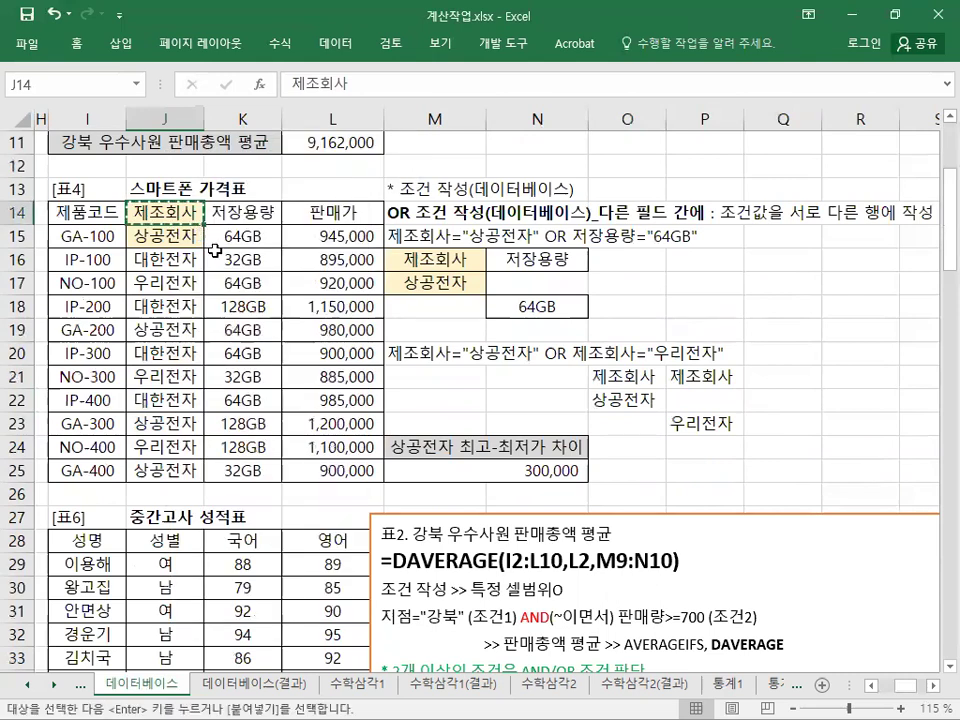
pyautogui.click(427, 378)
pyautogui.rightClick(427, 378)
pyautogui.click(458, 377)
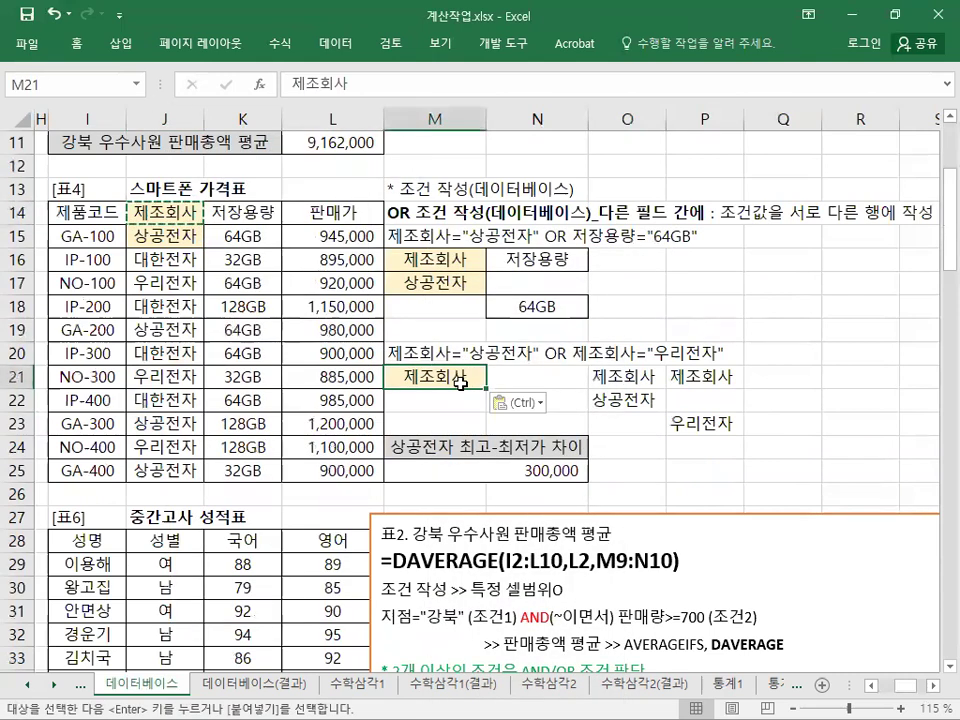
pyautogui.rightClick(188, 239)
pyautogui.click(210, 210)
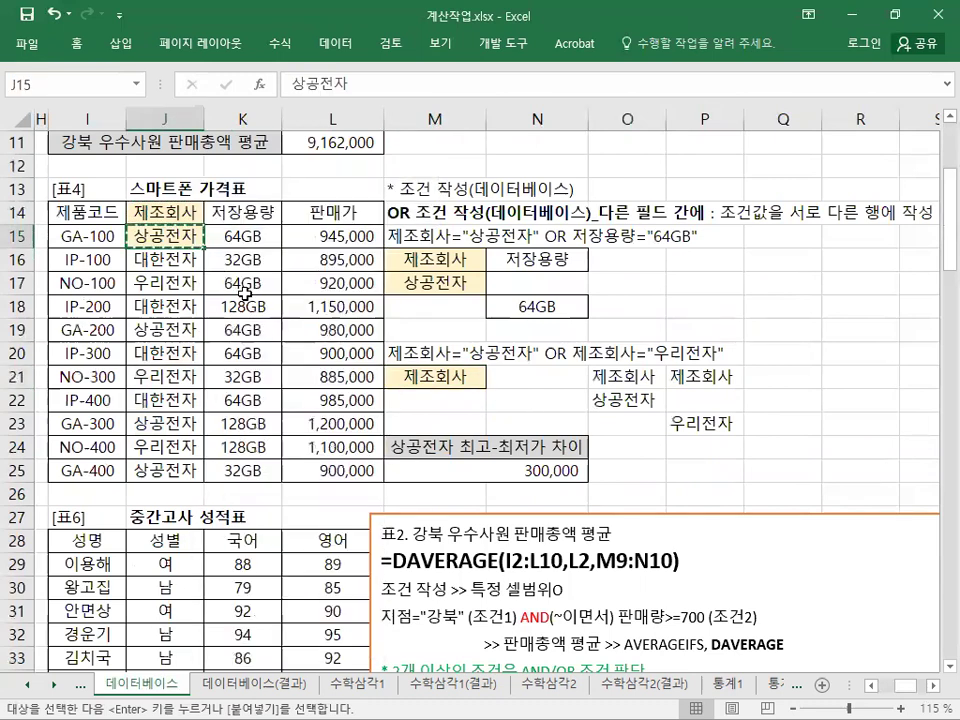
pyautogui.rightClick(432, 408)
pyautogui.click(474, 378)
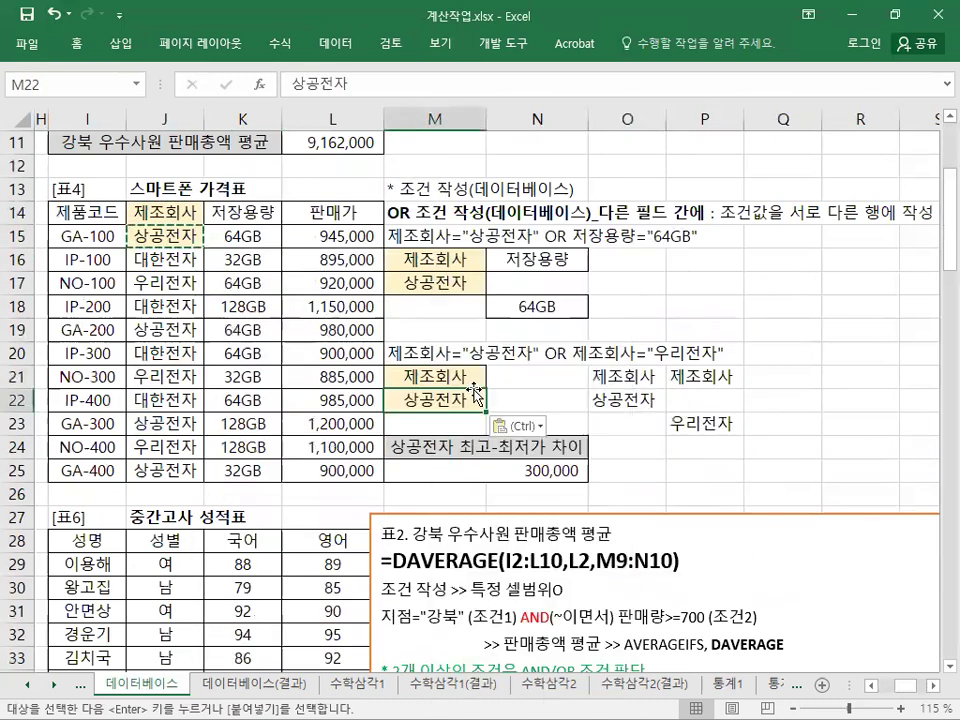
# Copy 우리전자 from J17 into M23 to complete the single-column OR criteria range M21:M23.
pyautogui.click(640, 381)
pyautogui.click(716, 379)
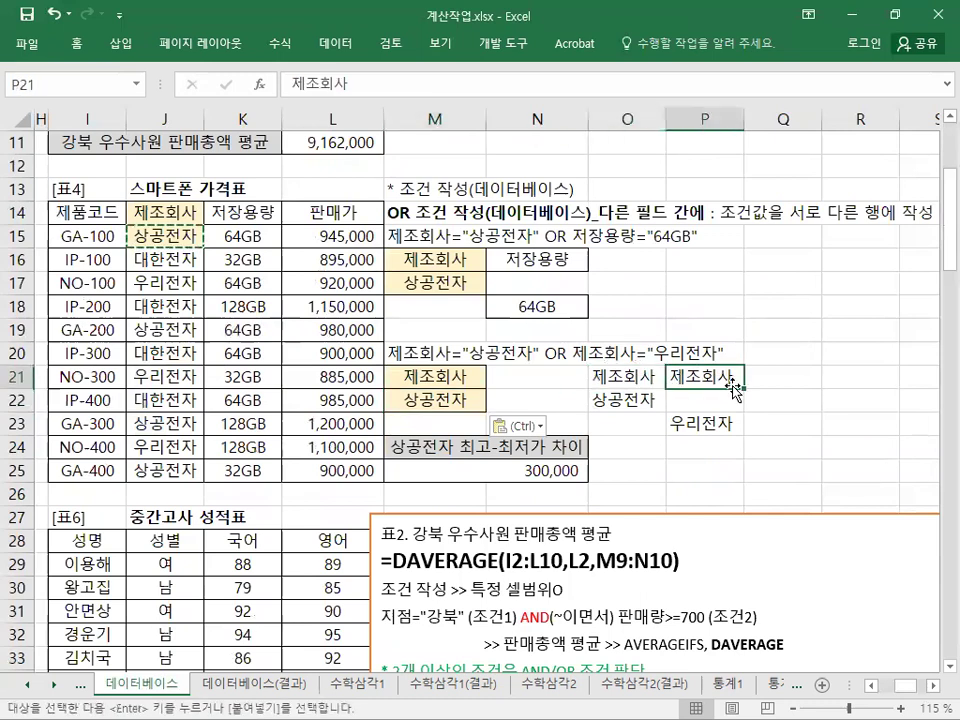
pyautogui.click(457, 379)
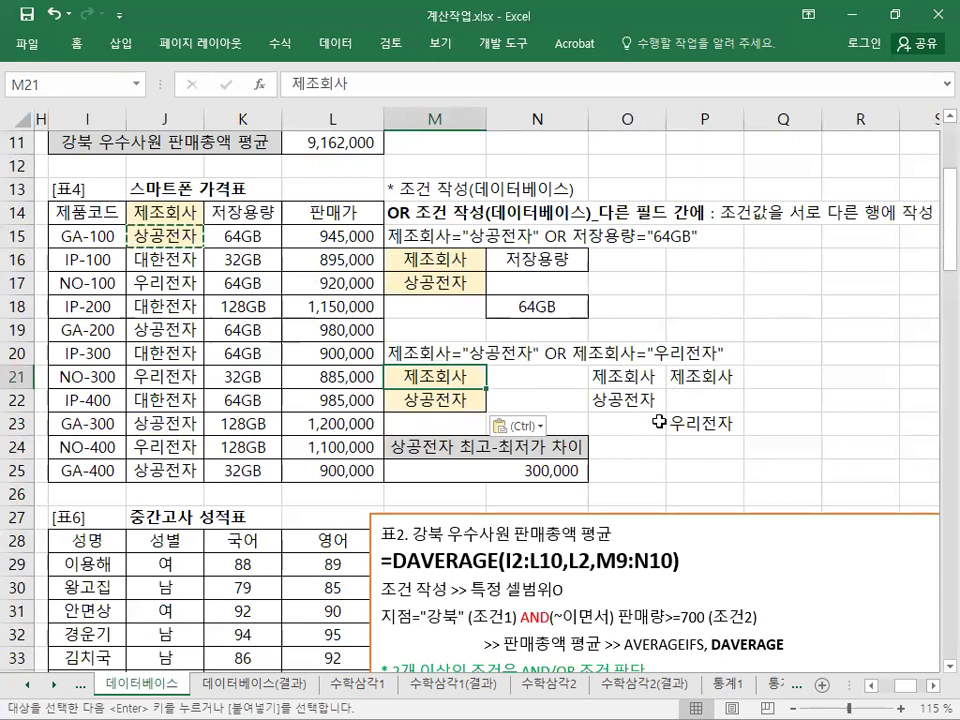
pyautogui.rightClick(178, 283)
pyautogui.click(205, 243)
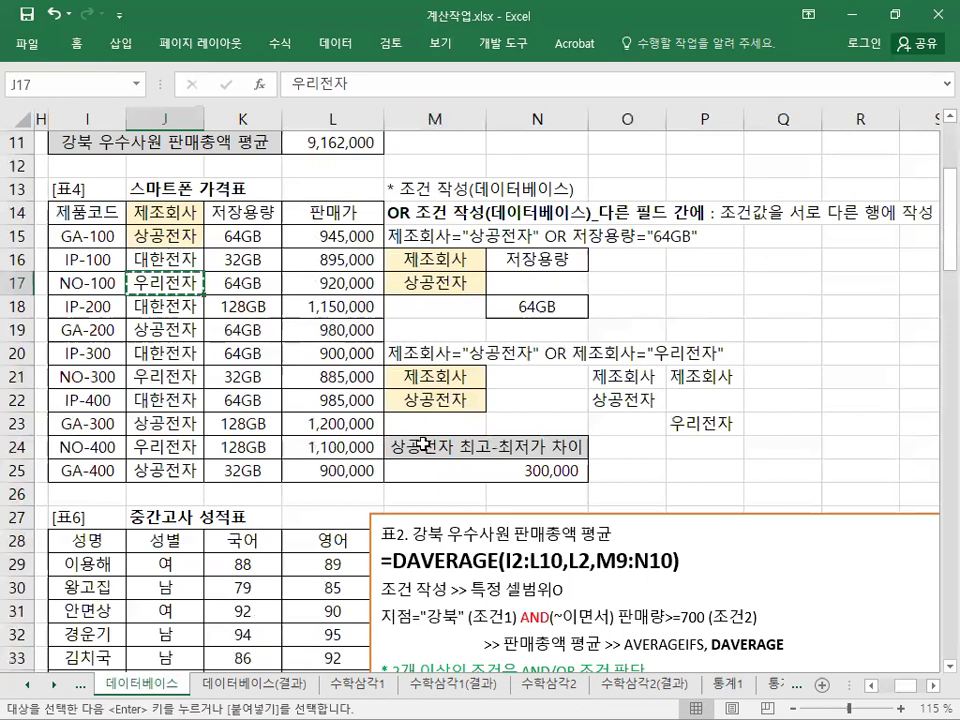
pyautogui.rightClick(424, 426)
pyautogui.click(484, 81)
pyautogui.moveTo(462, 379); pyautogui.dragTo(450, 414)
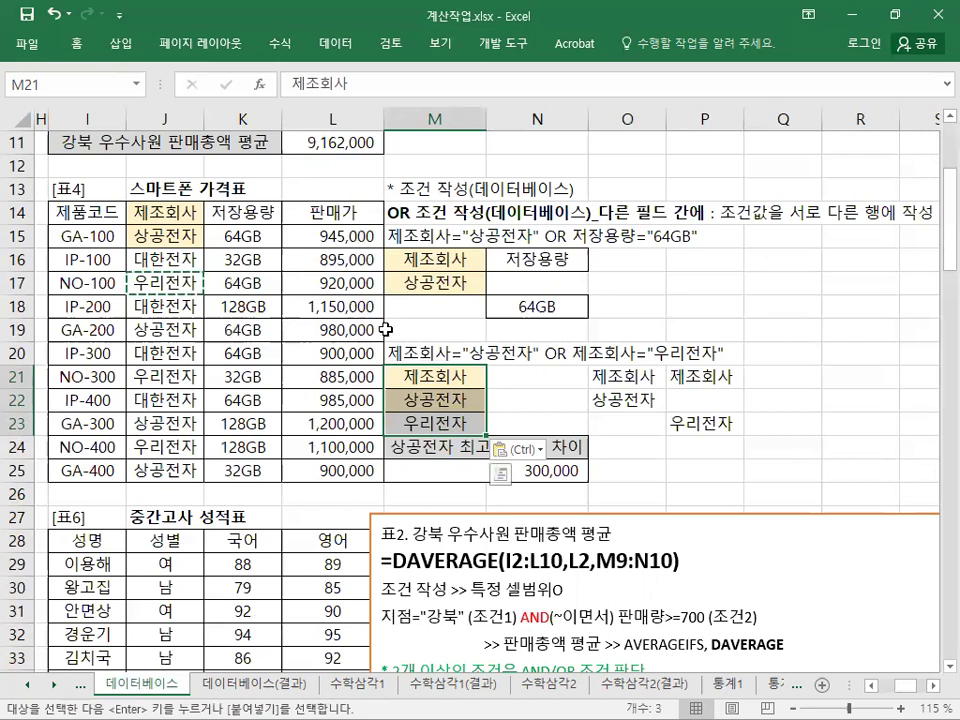
pyautogui.click(495, 259)
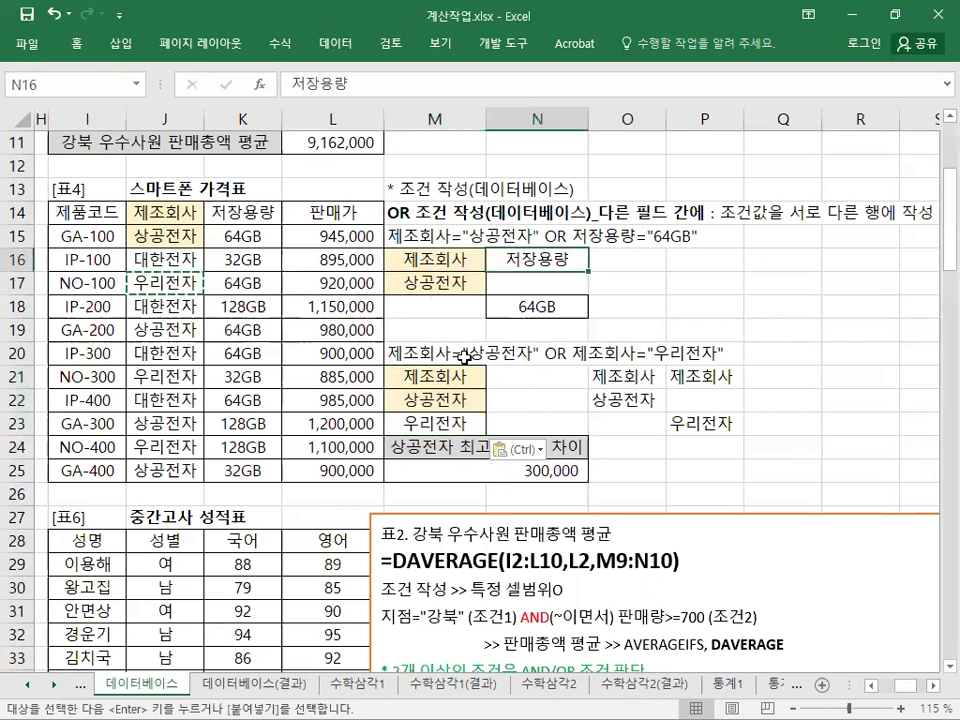
pyautogui.click(439, 377)
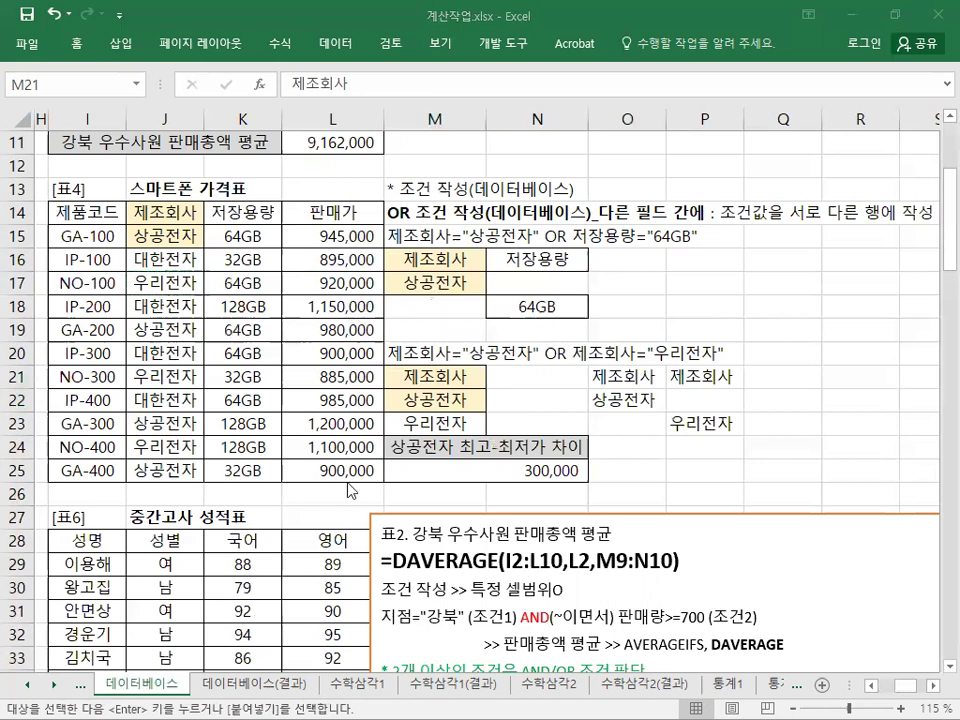
# Enter the heading "OR 조건 작성(데이터베이스)_같은 필드 간에" in M19 and make it bold.
pyautogui.click(436, 330)
pyautogui.write('OR 조건 작성(데이터베이스)_같은 필드 간에')
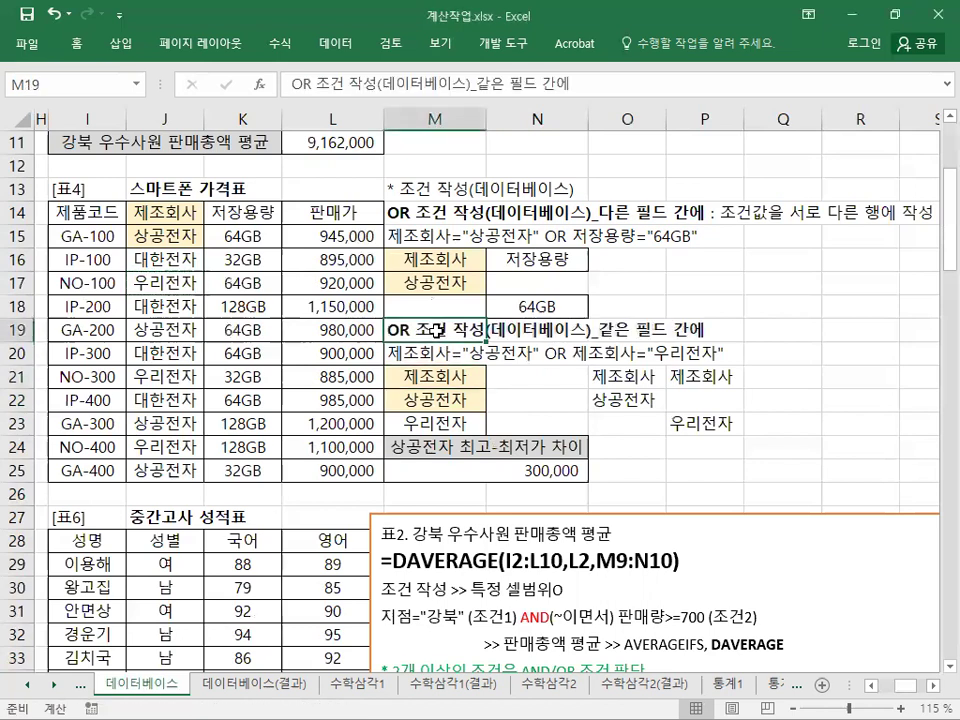
pyautogui.press('Return')
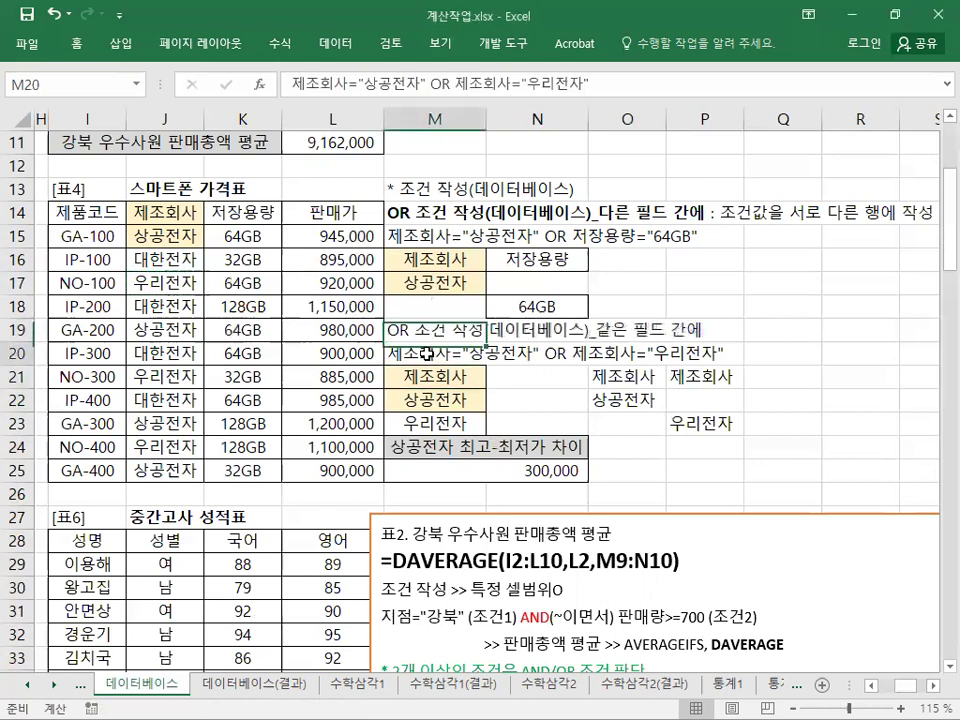
pyautogui.click(432, 330)
pyautogui.hotkey('ctrl', 'b')
pyautogui.click(437, 379)
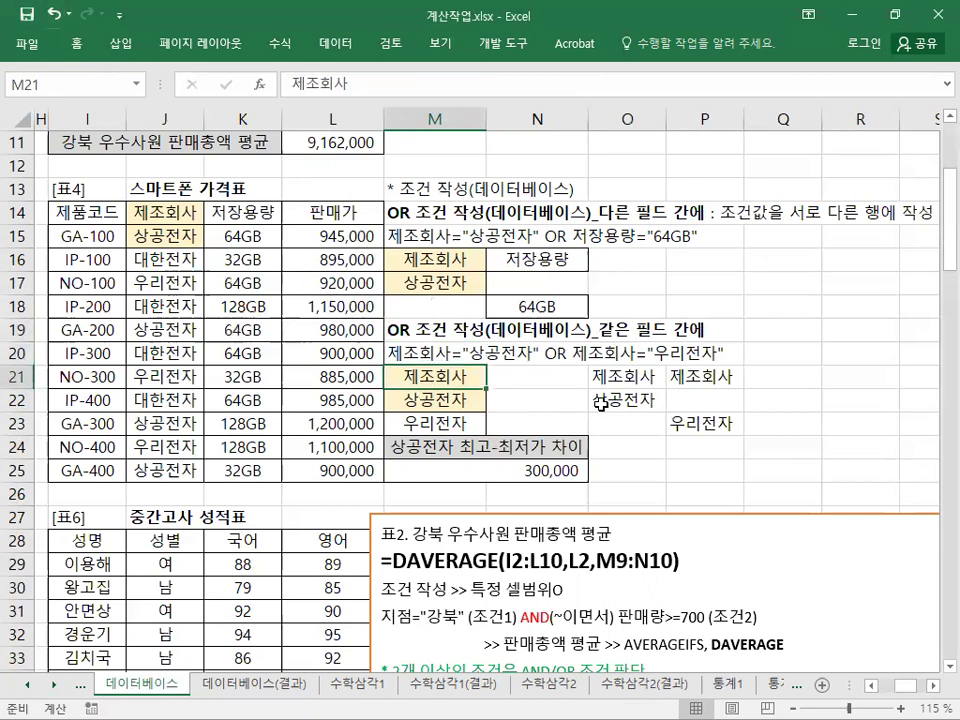
# Move the text box with the DAVERAGE notes below the 중간고사 성적표 table so that its rows are uncovered.
pyautogui.scroll(3, 600, 400)
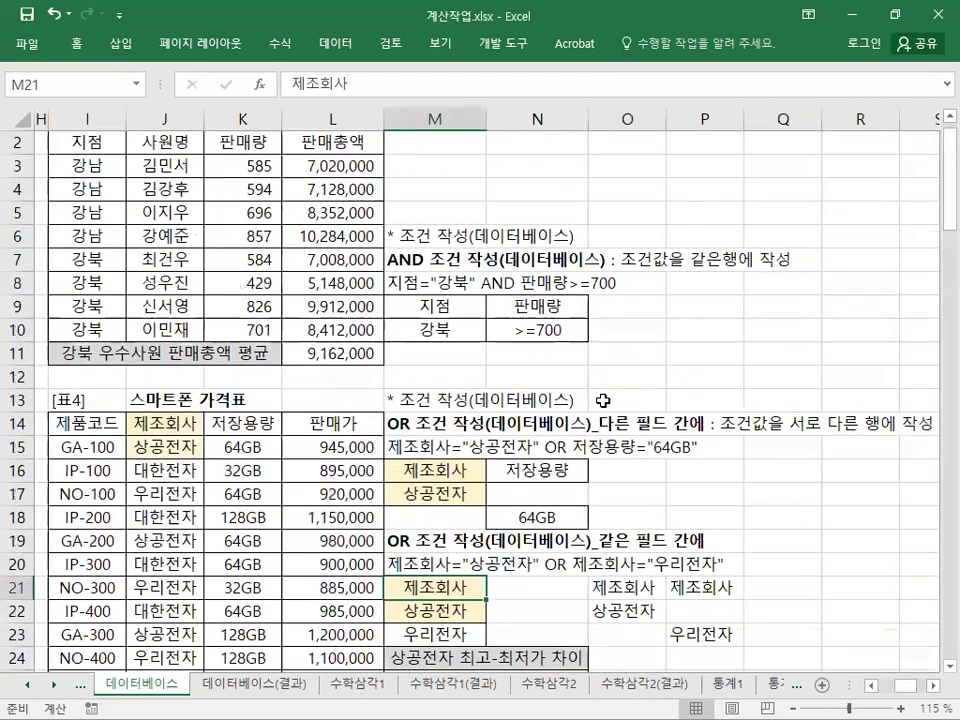
pyautogui.scroll(-1, 603, 400)
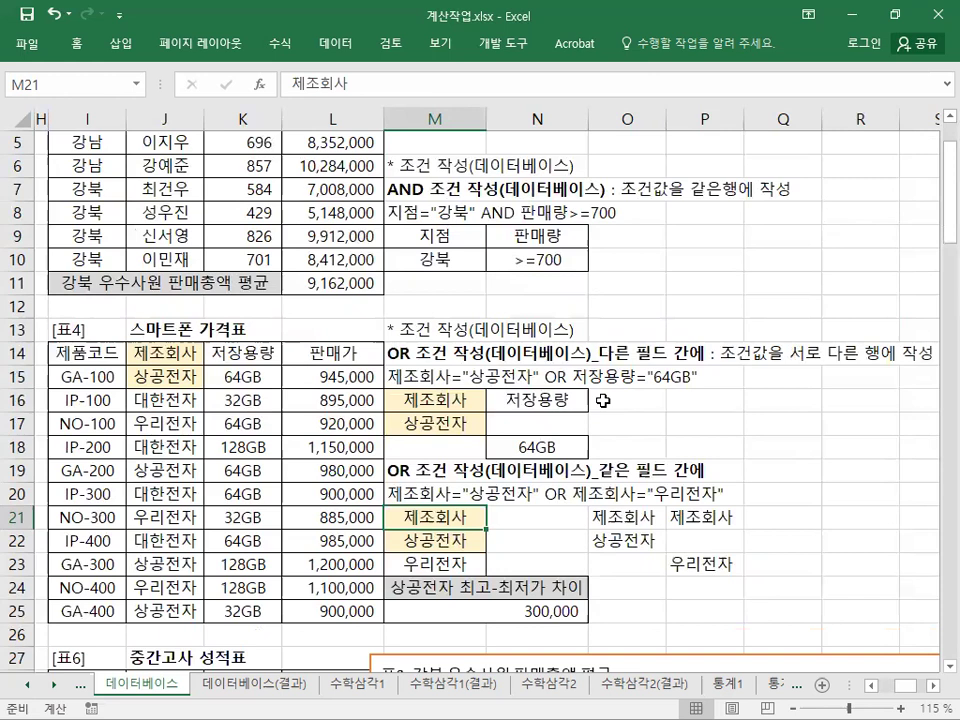
pyautogui.click(548, 421)
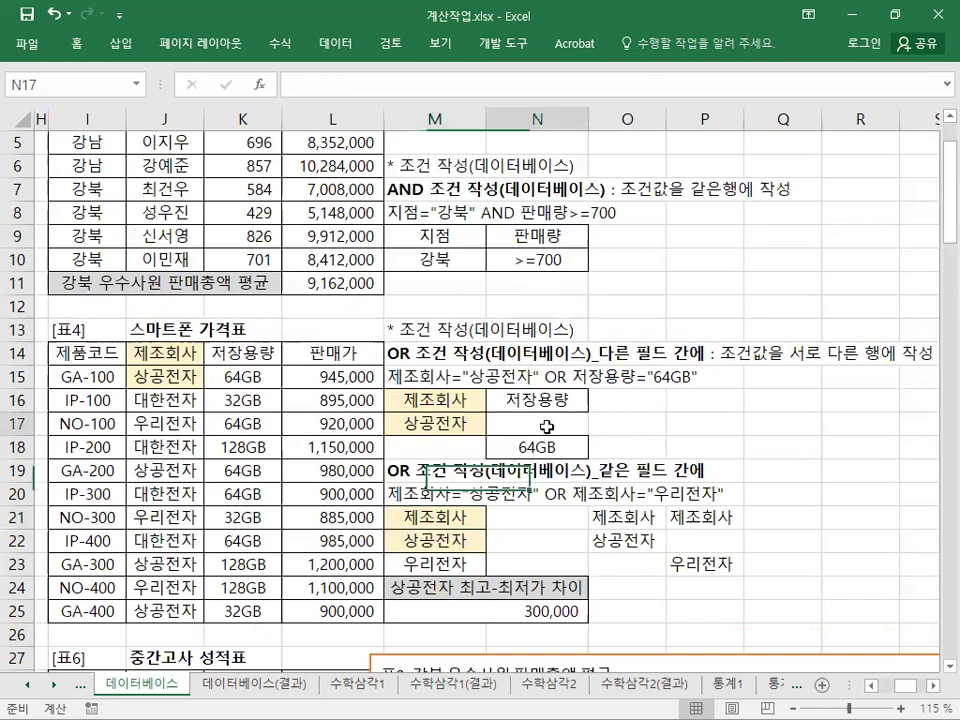
pyautogui.scroll(-4, 548, 421)
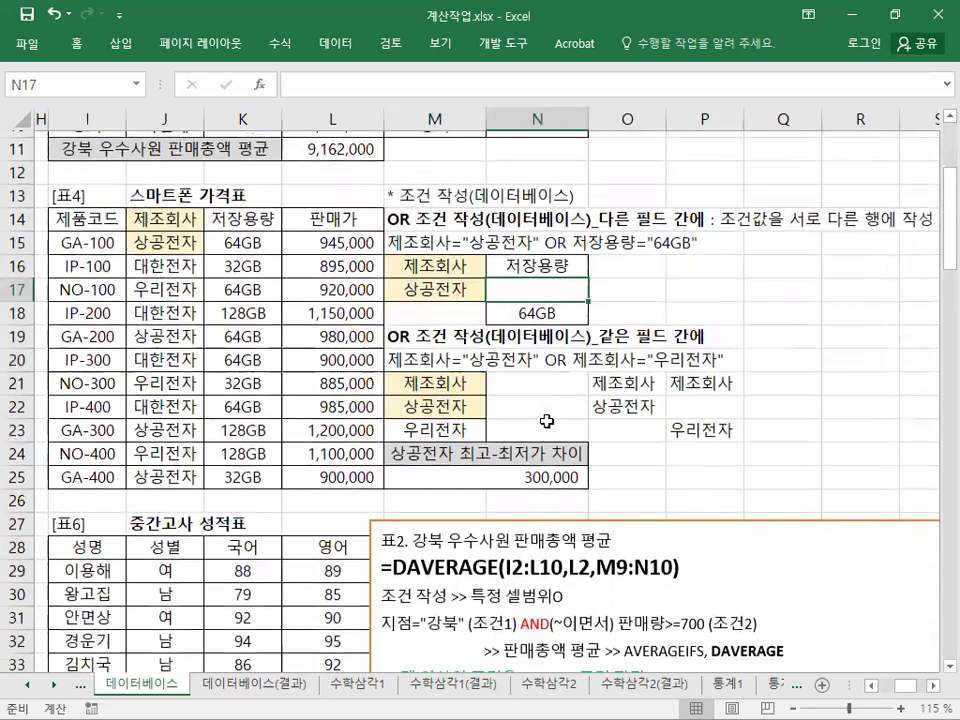
pyautogui.scroll(-4, 548, 421)
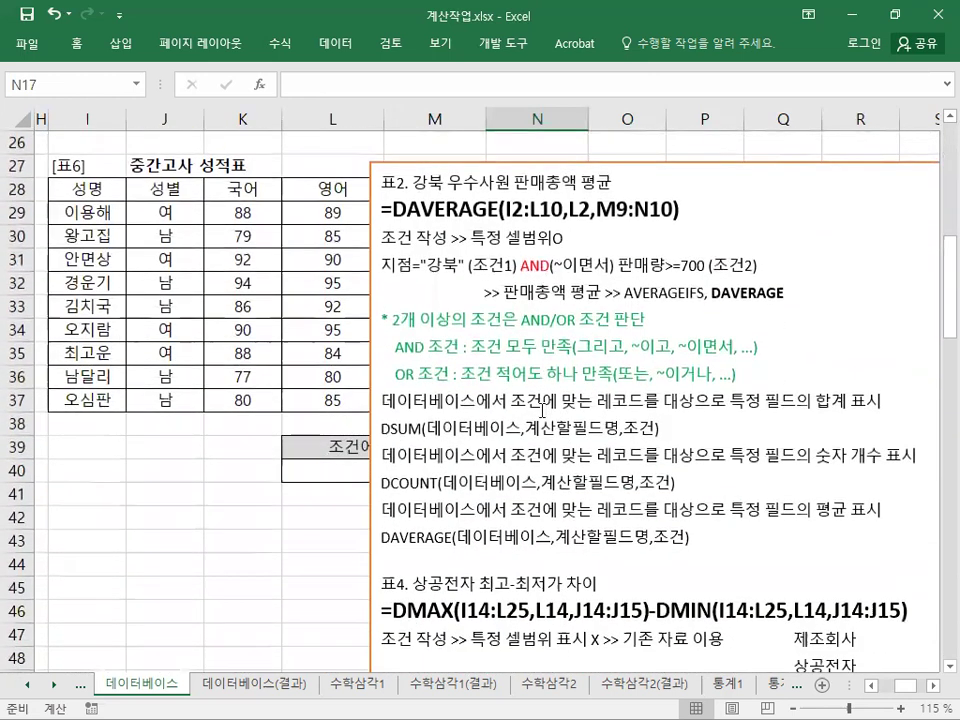
pyautogui.click(445, 160)
pyautogui.moveTo(445, 160); pyautogui.dragTo(403, 344)
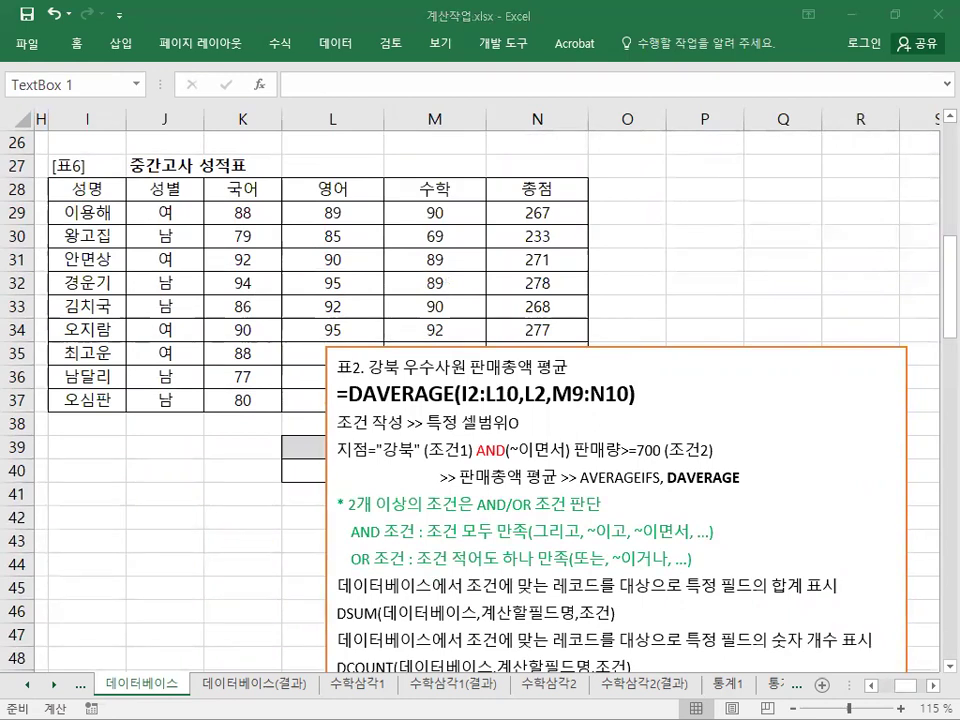
pyautogui.click(681, 345)
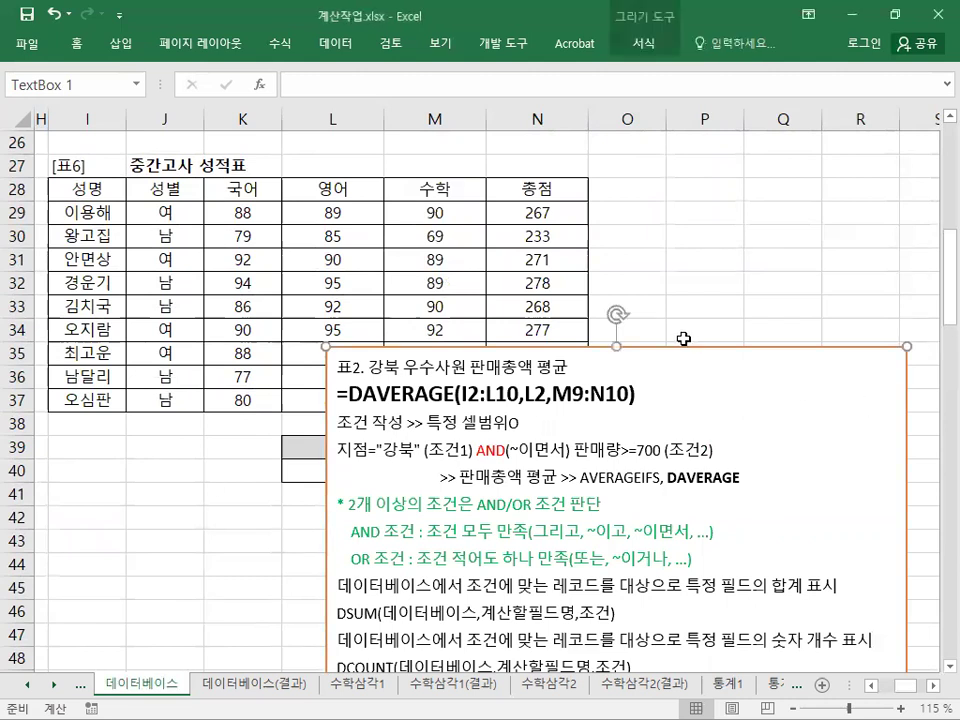
pyautogui.moveTo(681, 345); pyautogui.dragTo(673, 355)
pyautogui.moveTo(639, 405); pyautogui.dragTo(597, 466)
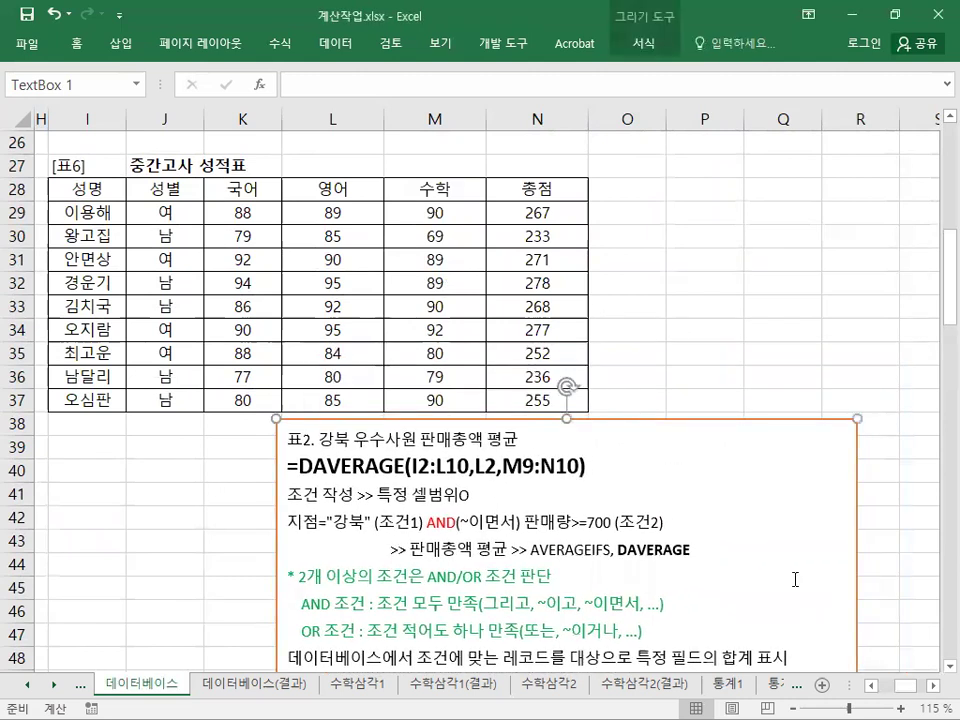
pyautogui.scroll(-1, 932, 669)
pyautogui.click(580, 324)
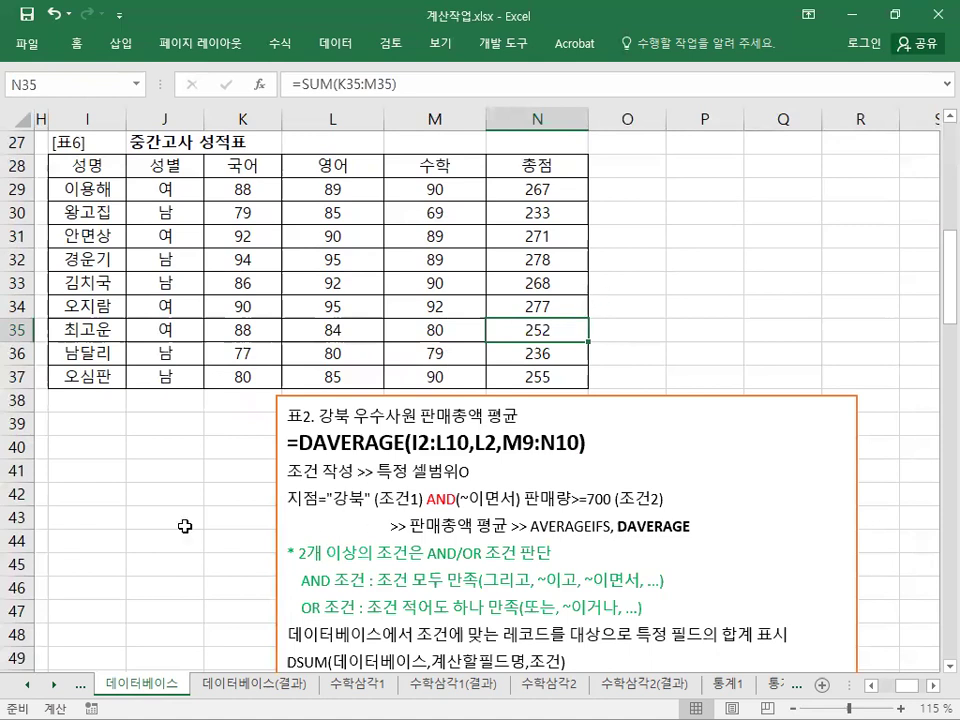
# Fill the cells I39:K41 below the 중간고사 성적표 table with the light green theme colour.
pyautogui.moveTo(93, 428); pyautogui.dragTo(231, 479)
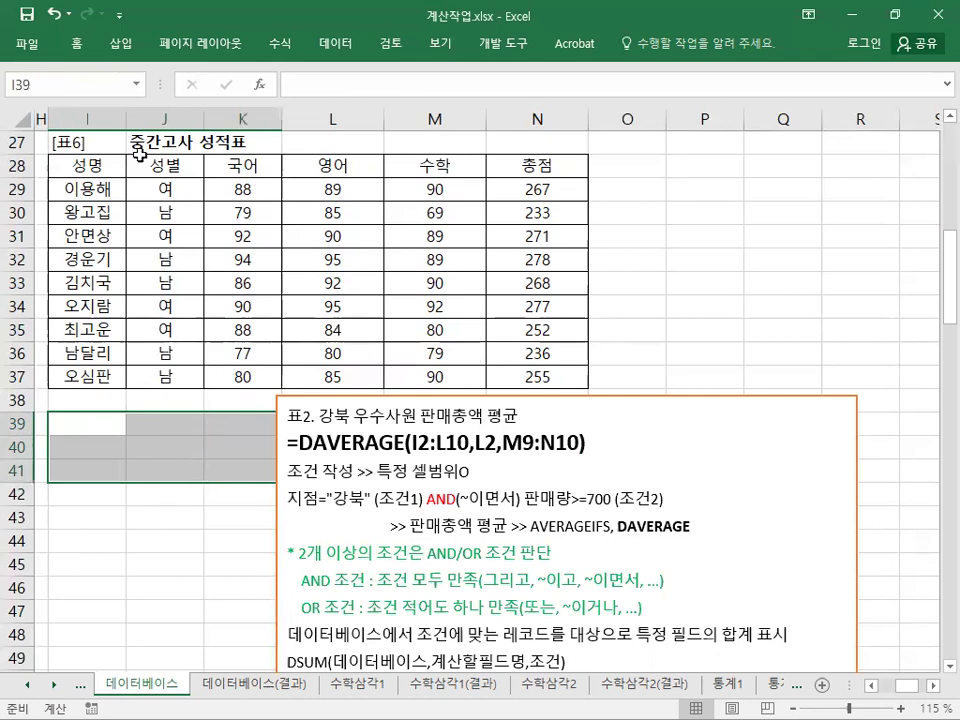
pyautogui.click(79, 48)
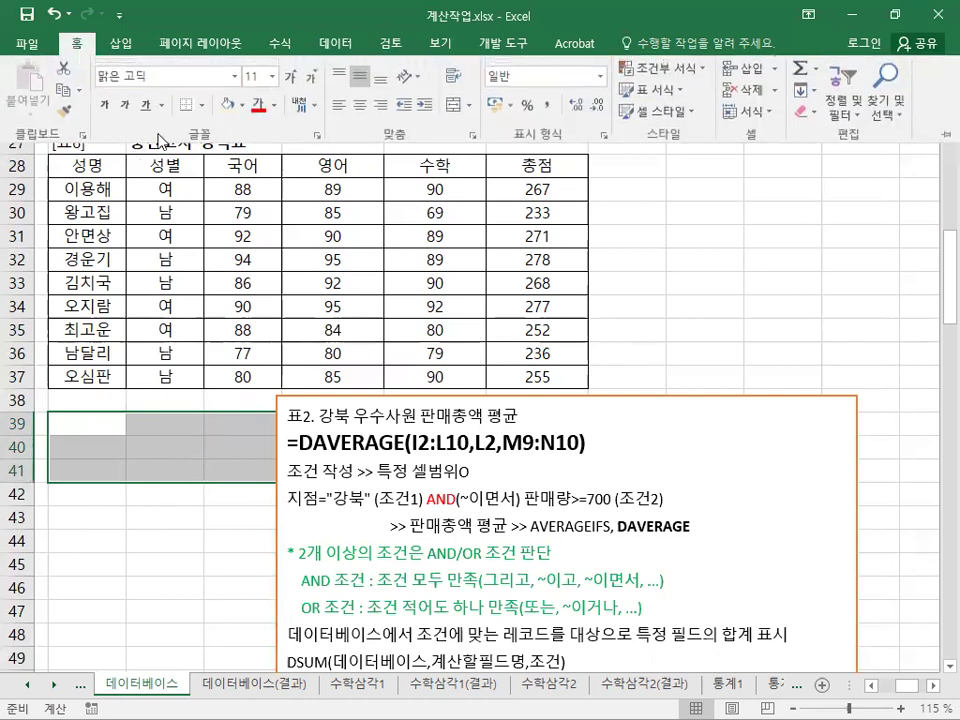
pyautogui.click(242, 104)
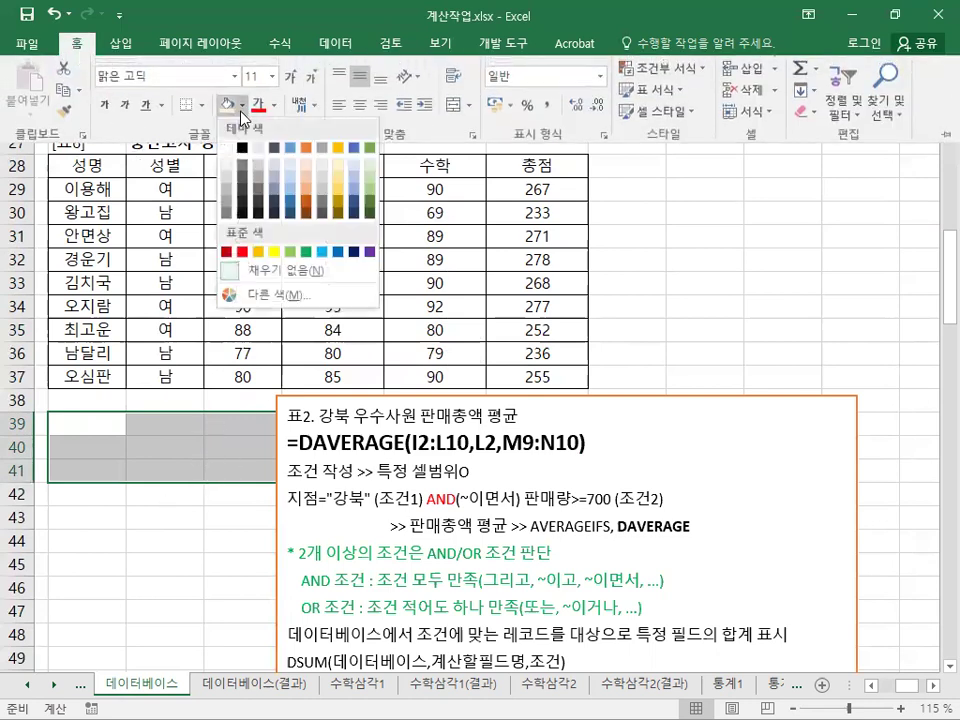
pyautogui.click(370, 163)
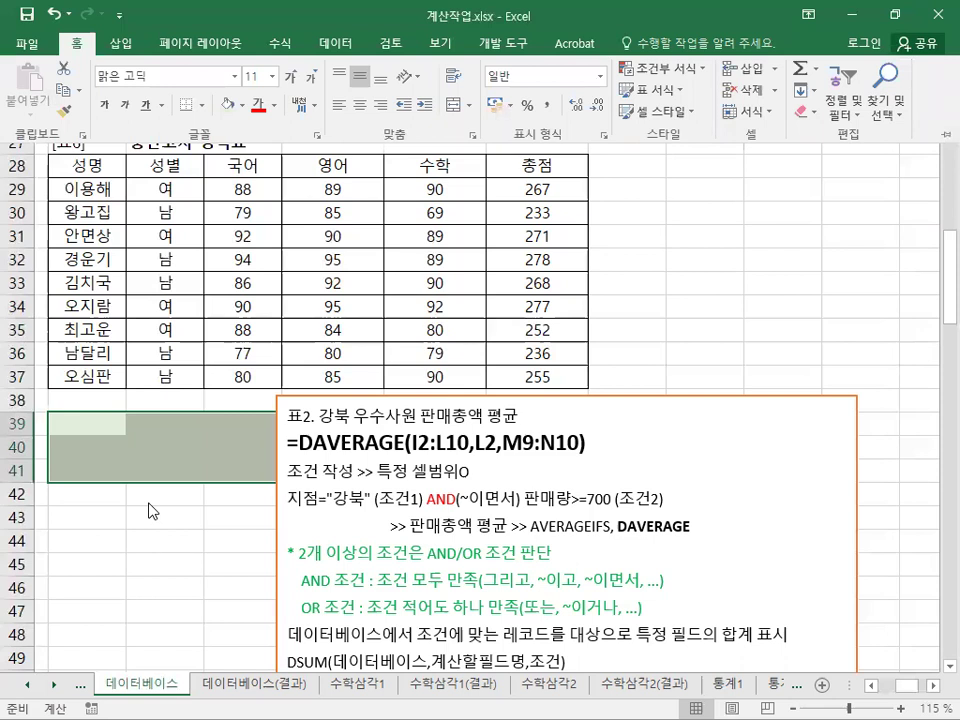
pyautogui.press('Escape')
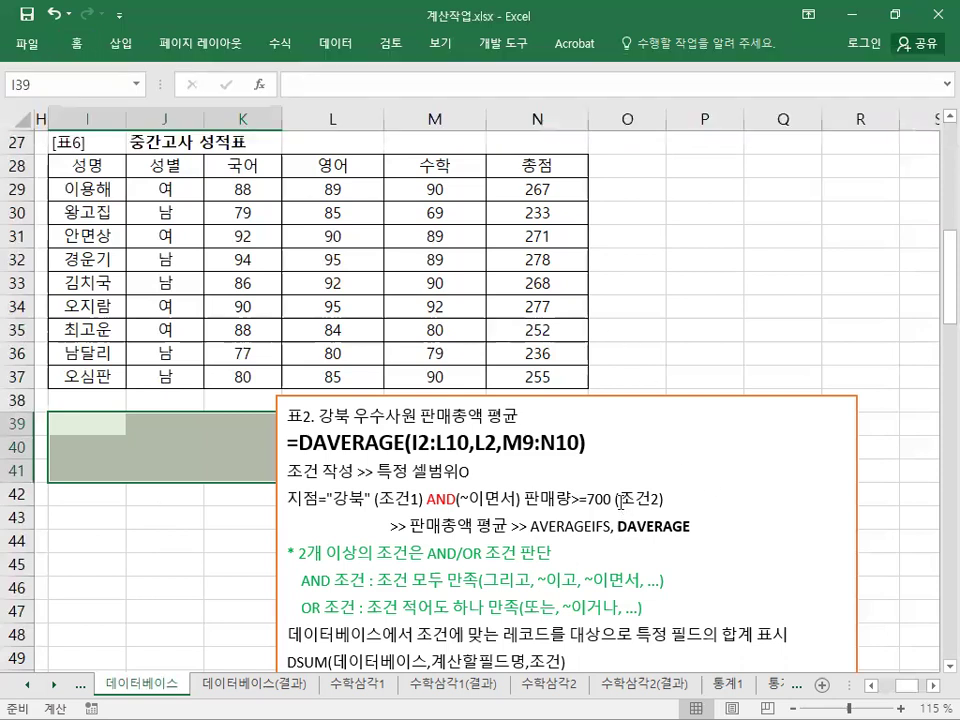
# Add the heading "표6. 조건에 맞는 학생의 총점 평균" above the 표2 notes in the text box, followed by empty lines.
pyautogui.click(497, 397)
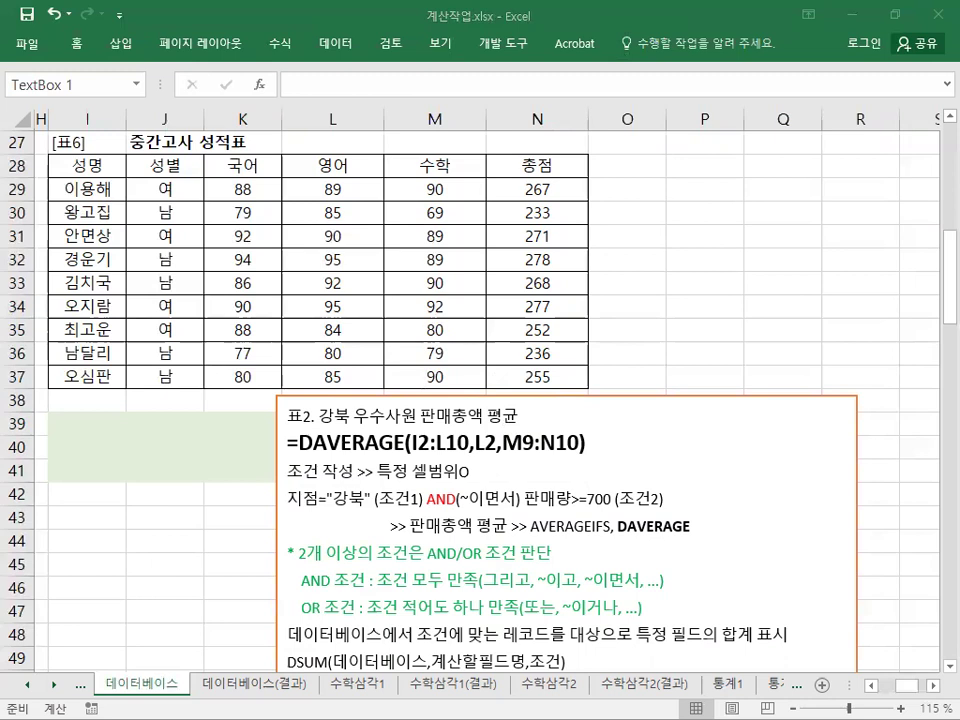
pyautogui.click(290, 416)
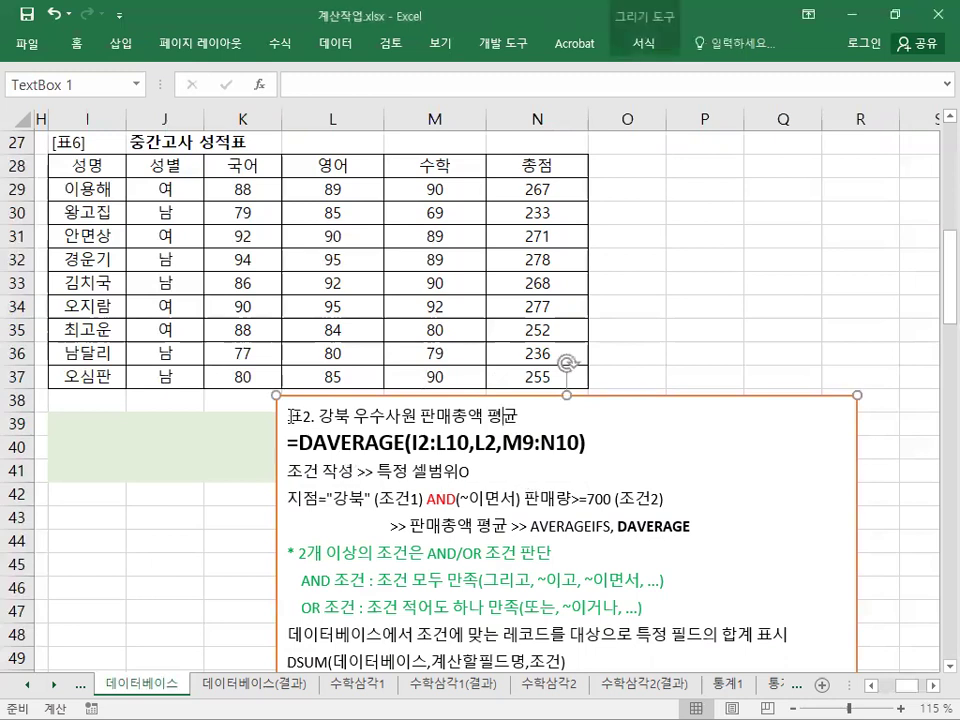
pyautogui.press('Return')
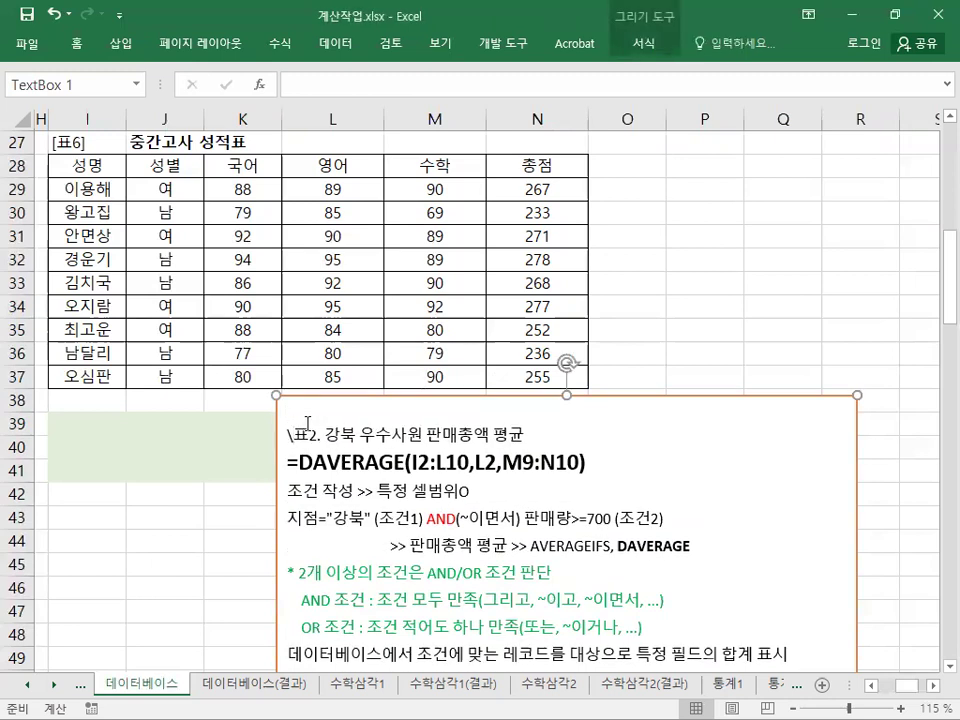
pyautogui.write('표6. 조건에 맞는 학생의 총점 평균')
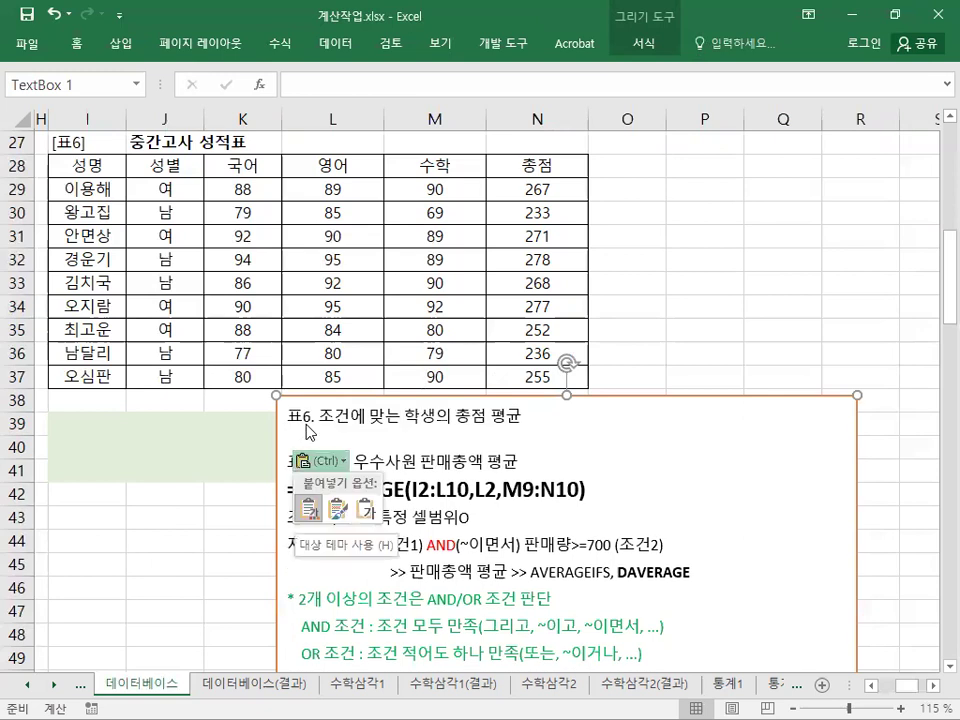
pyautogui.press('Escape')
pyautogui.press('Return')
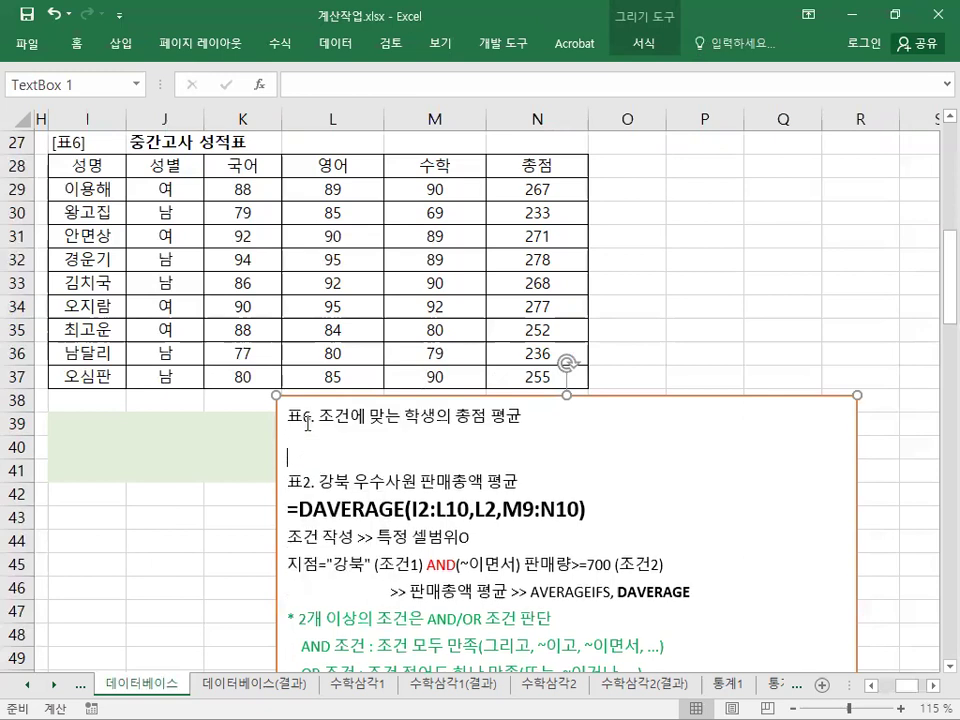
# Add the line 성별="남" 영어>=90 성별="여" 수학>=90 under the 표6 heading in the text box.
pyautogui.press('Up')
pyautogui.hotkey('alt', 'Tab')
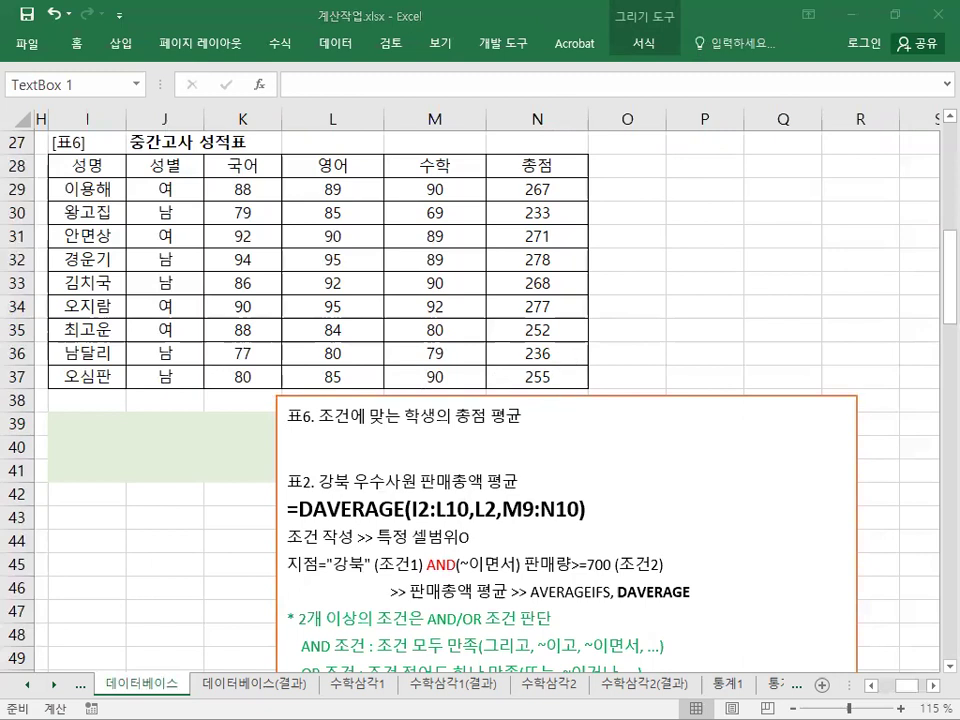
pyautogui.hotkey('alt', 'Tab')
pyautogui.write('성별="남" 영어>=90 성별="여" 수학>=90')
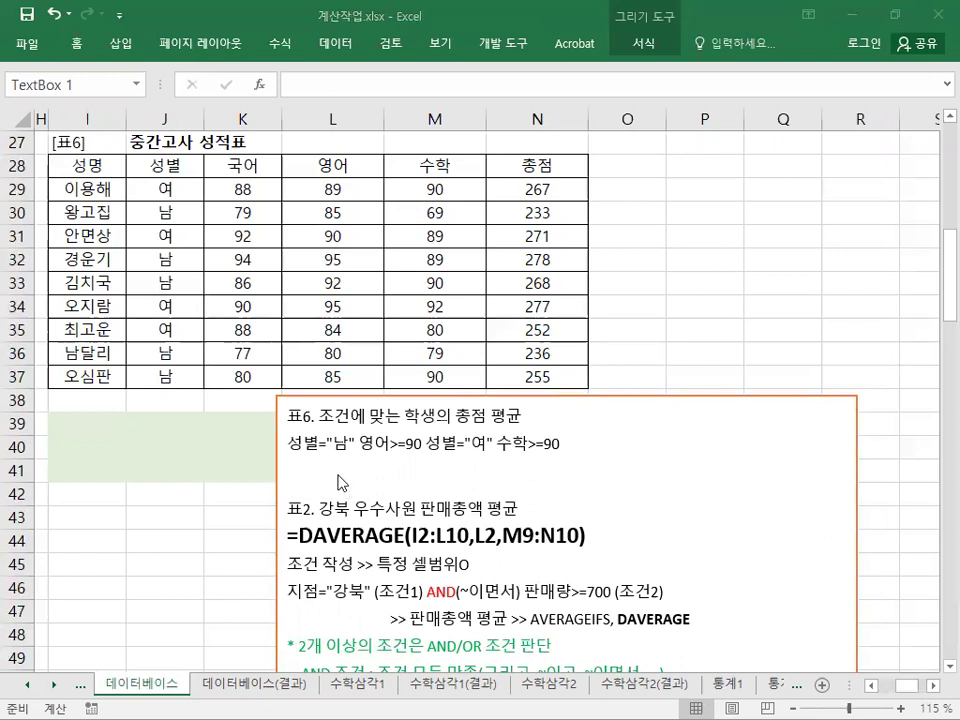
# Insert the three-line note starting "* 2개 이상의 조건은 AND/OR 조건 판단", with the AND and OR definitions, below the 표6 criteria line.
pyautogui.click(315, 462)
pyautogui.write('* 2개 이상의 조건은 AND/OR 조건 판단    AND 조건 : 조건 모두 만족(그리고, ~이고, ~이면서, ...)    OR 조건 : 조건 적어도 하나 만족(또는, ~이거나, ...)')
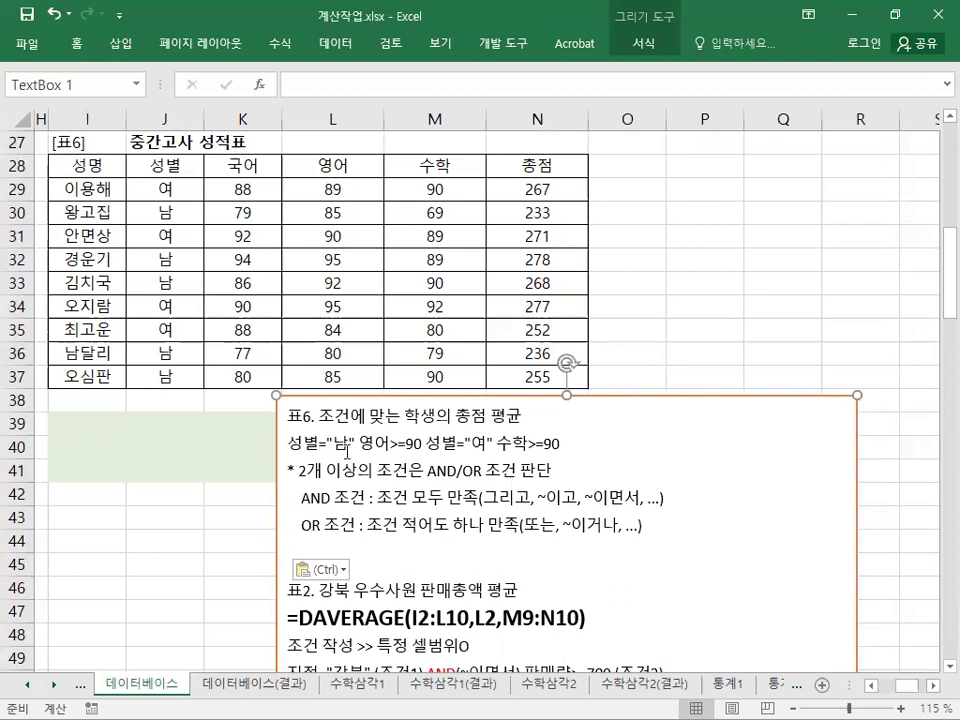
pyautogui.moveTo(288, 444); pyautogui.dragTo(424, 445)
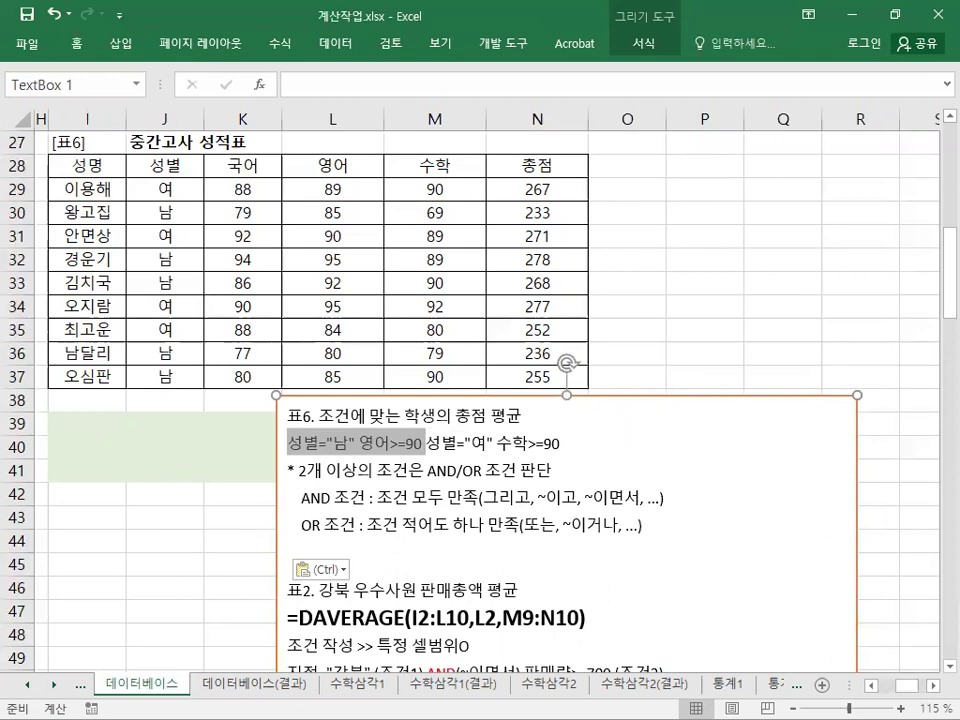
pyautogui.hotkey('ctrl', '2')
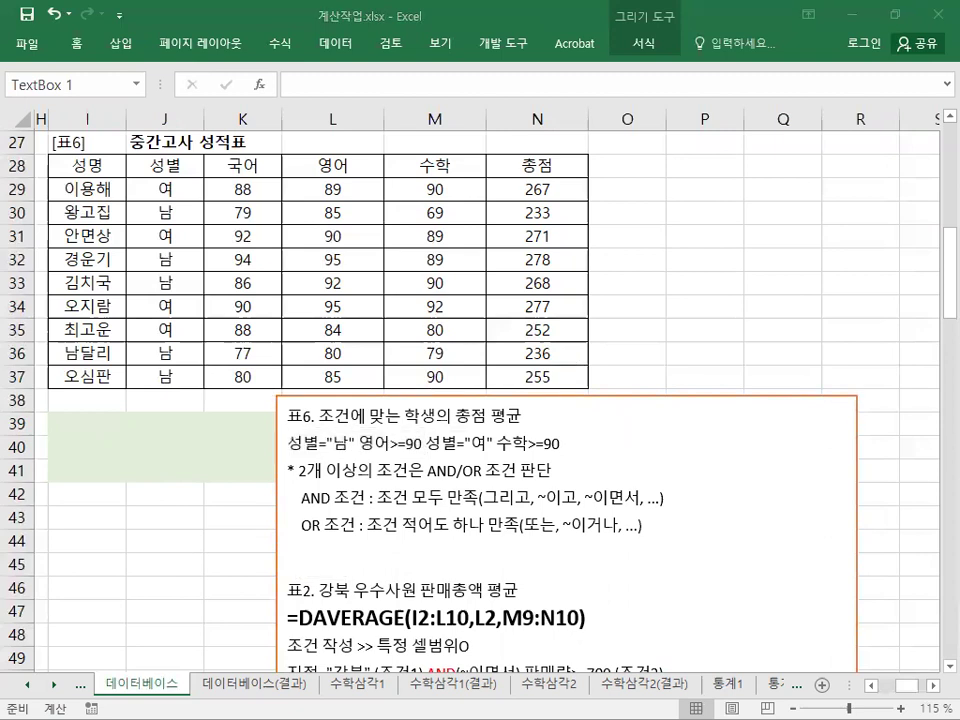
# Below the 표6 criteria, add 성별="남" AND(~이면서) 영어>=90 OR(~이거나) 성별="여" AND(~이면서) 수학>=90 without an extra blank line.
pyautogui.click(566, 451)
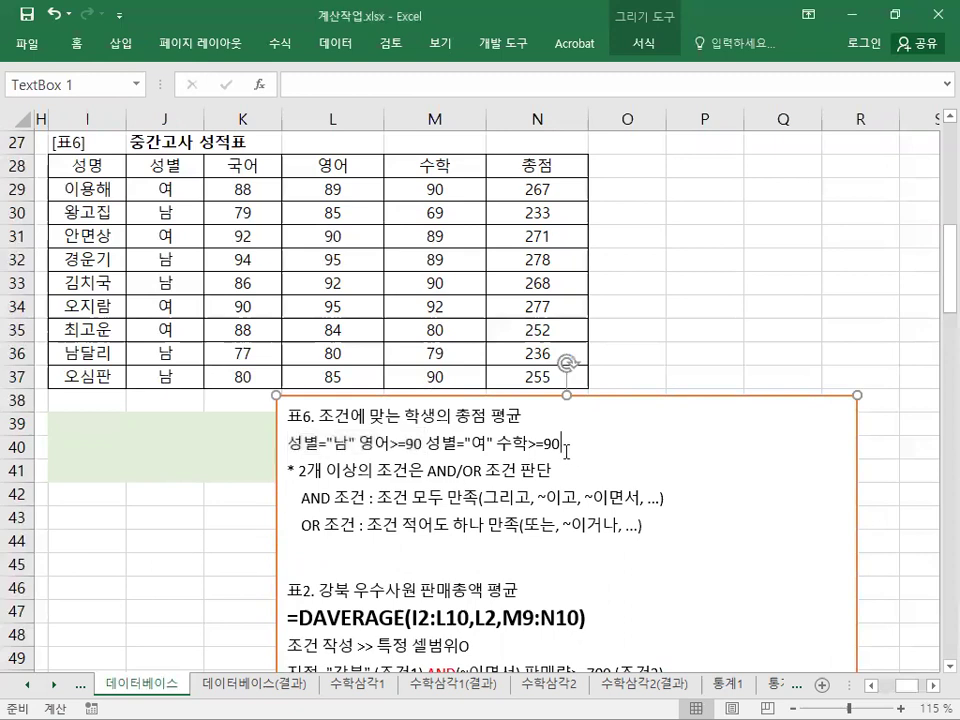
pyautogui.press('Return')
pyautogui.write('성별="남" AND(~이면서) 영어>=90 OR(~이거나) 성별="여" AND(~이면서) 수학>=90')
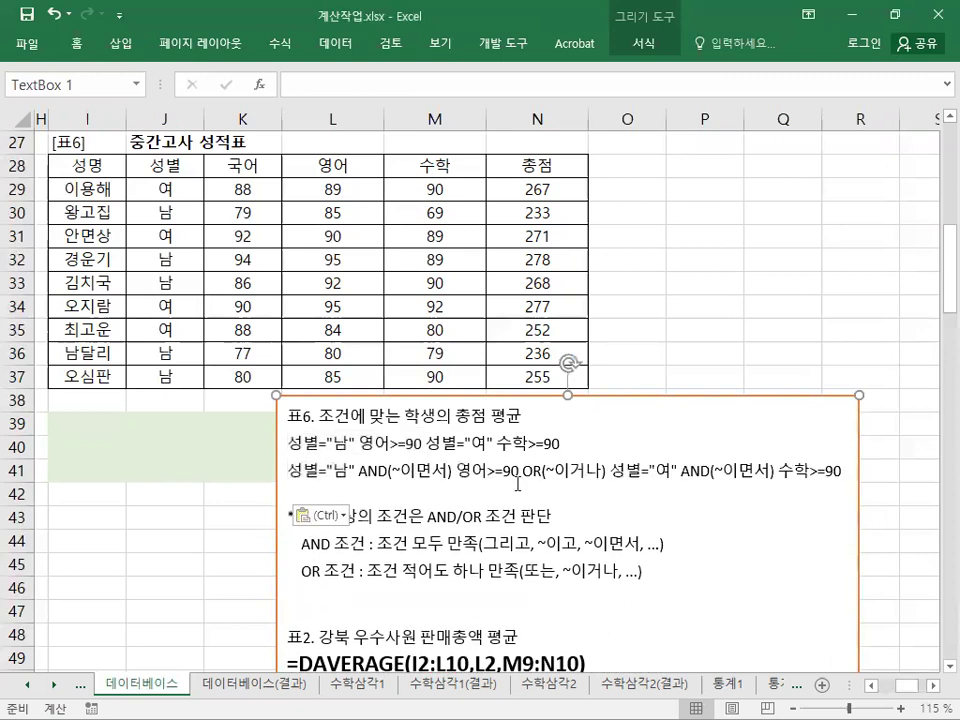
pyautogui.press('BackSpace')
# Colour the three lines of AND/OR condition notes under the 표6 criteria green.
pyautogui.moveTo(642, 552); pyautogui.dragTo(287, 497)
pyautogui.click(400, 470)
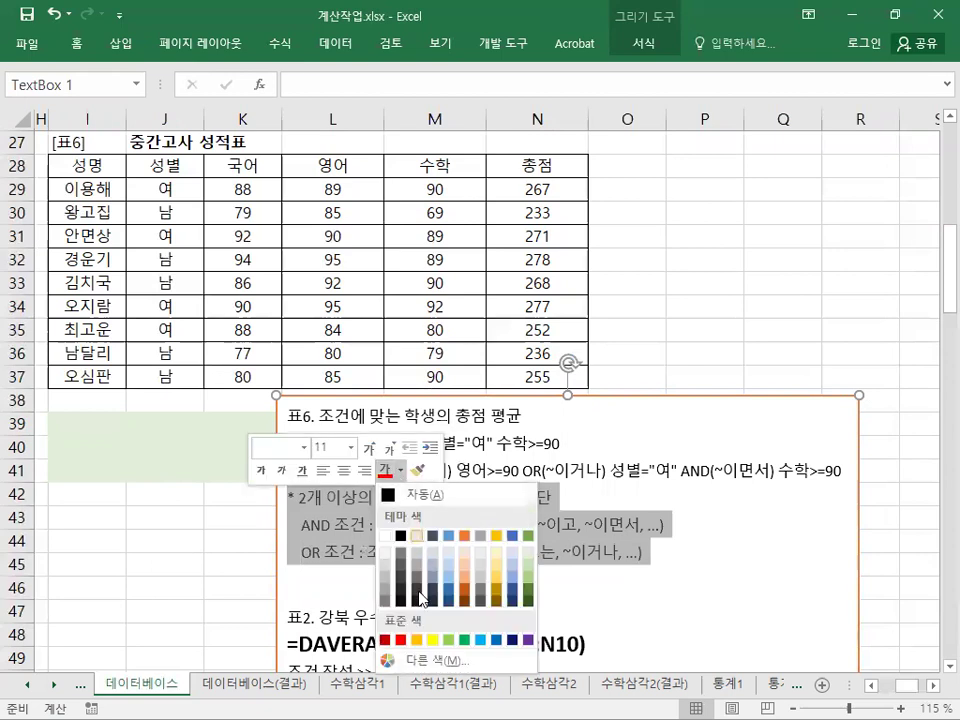
pyautogui.click(464, 639)
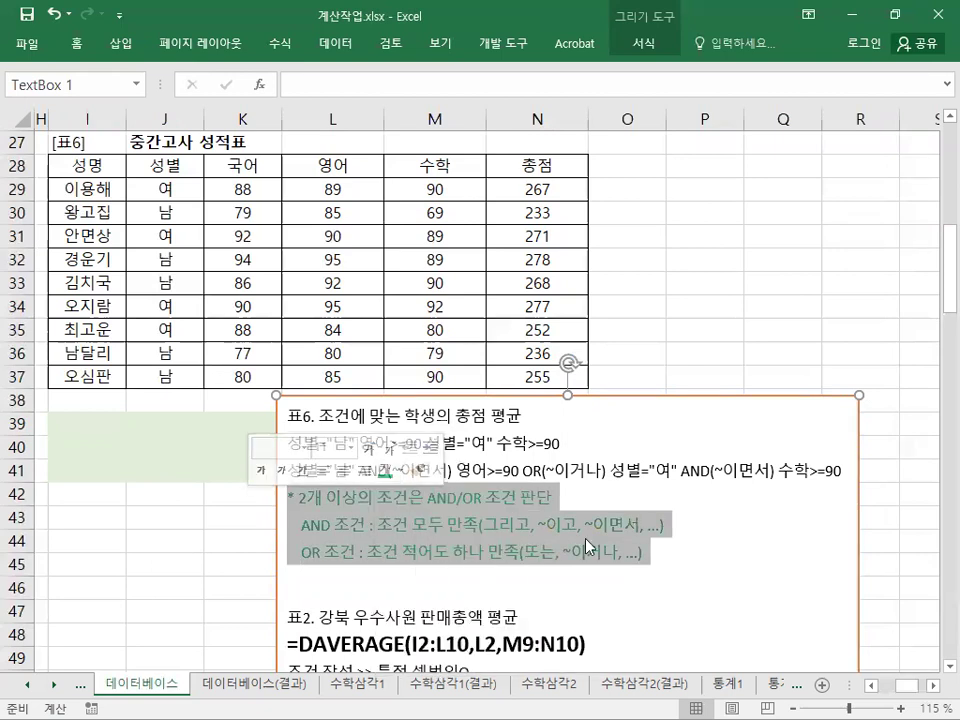
pyautogui.click(330, 523)
# Colour the first AND in the expanded 표6 criteria line red.
pyautogui.doubleClick(372, 470)
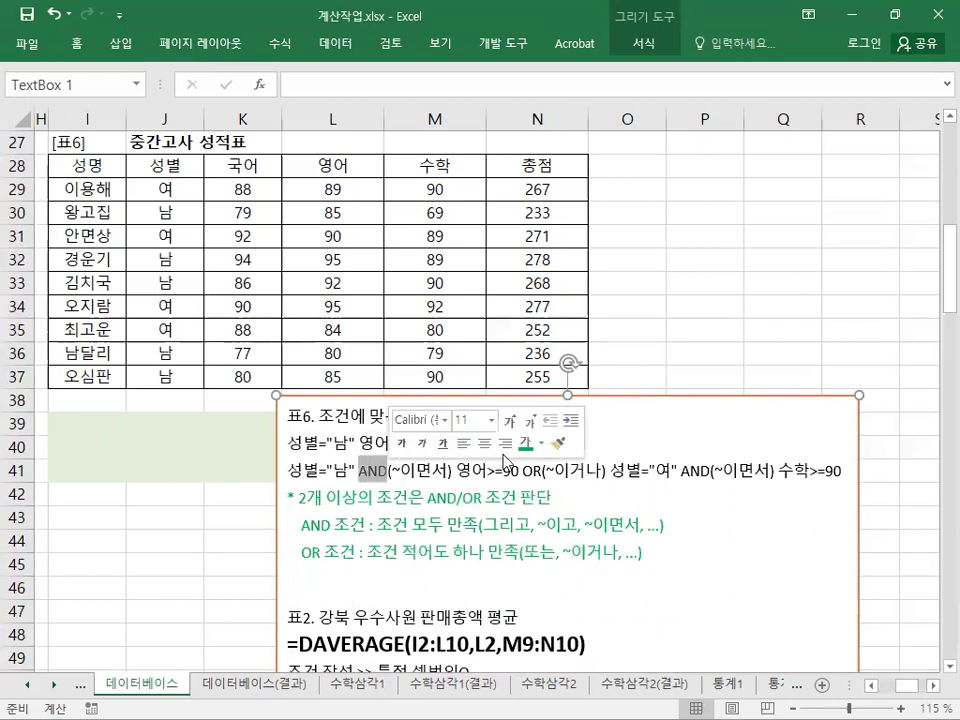
pyautogui.click(541, 443)
pyautogui.click(557, 607)
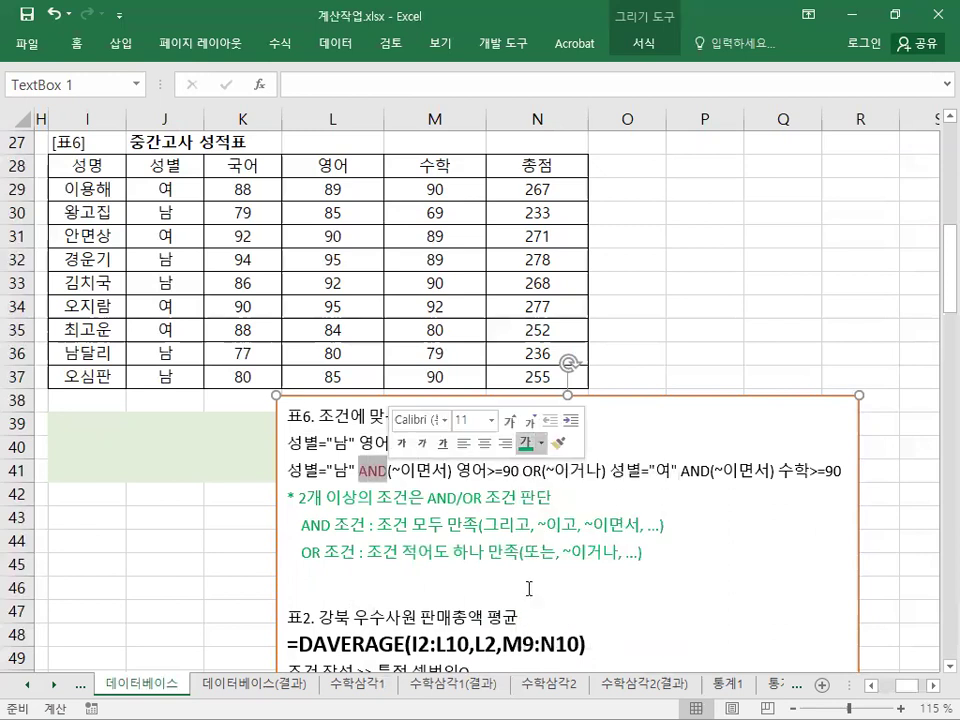
# Colour the word OR in the expanded 표6 criteria line light blue.
pyautogui.moveTo(358, 442); pyautogui.dragTo(488, 442)
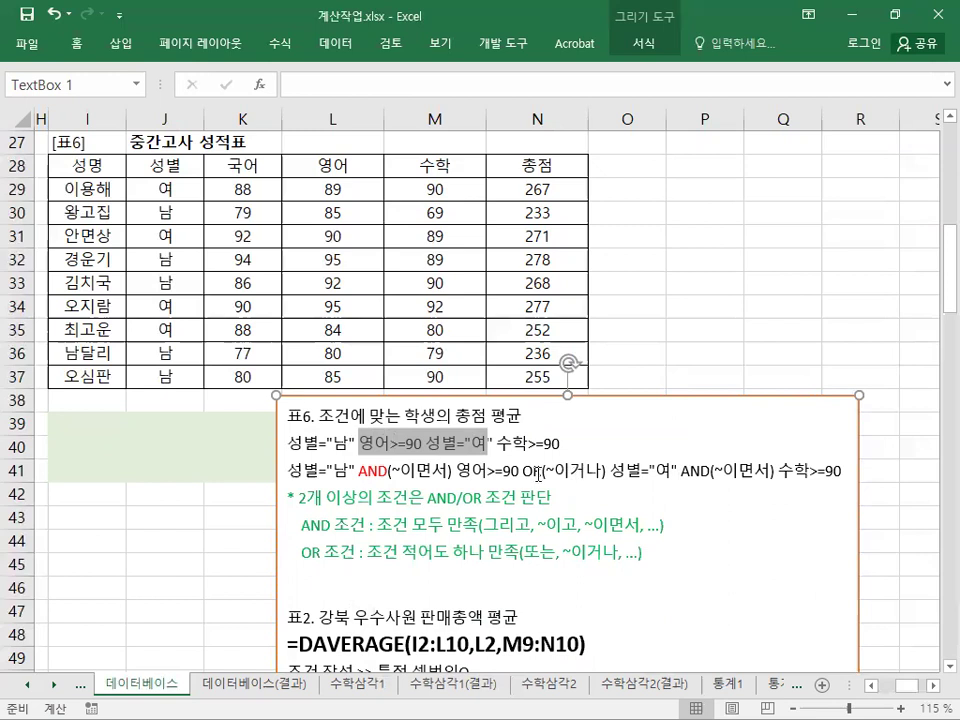
pyautogui.doubleClick(538, 473)
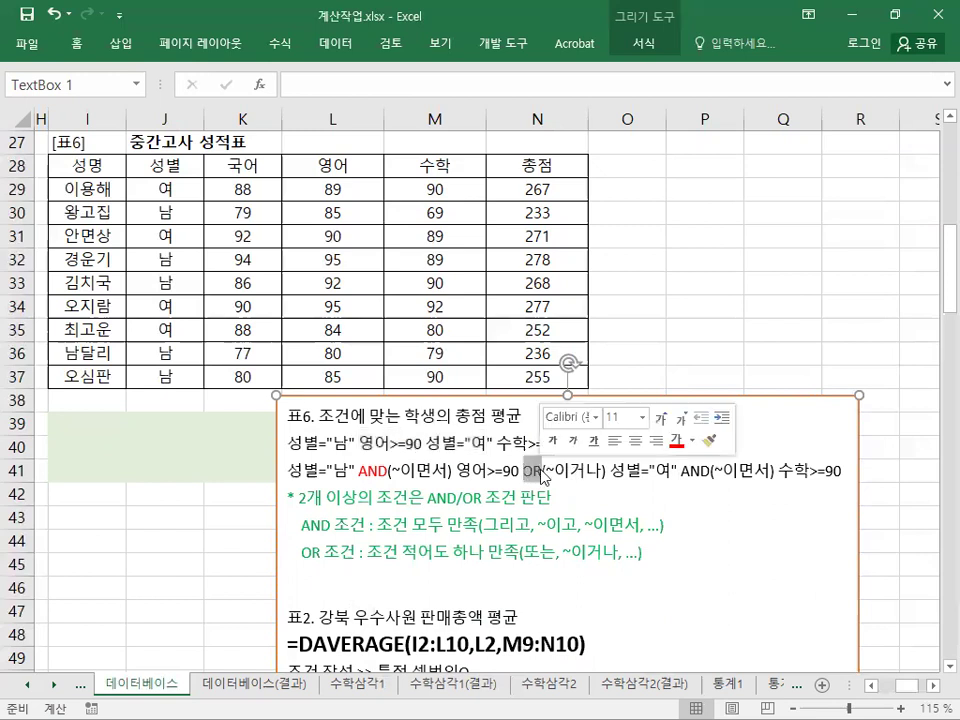
pyautogui.click(692, 440)
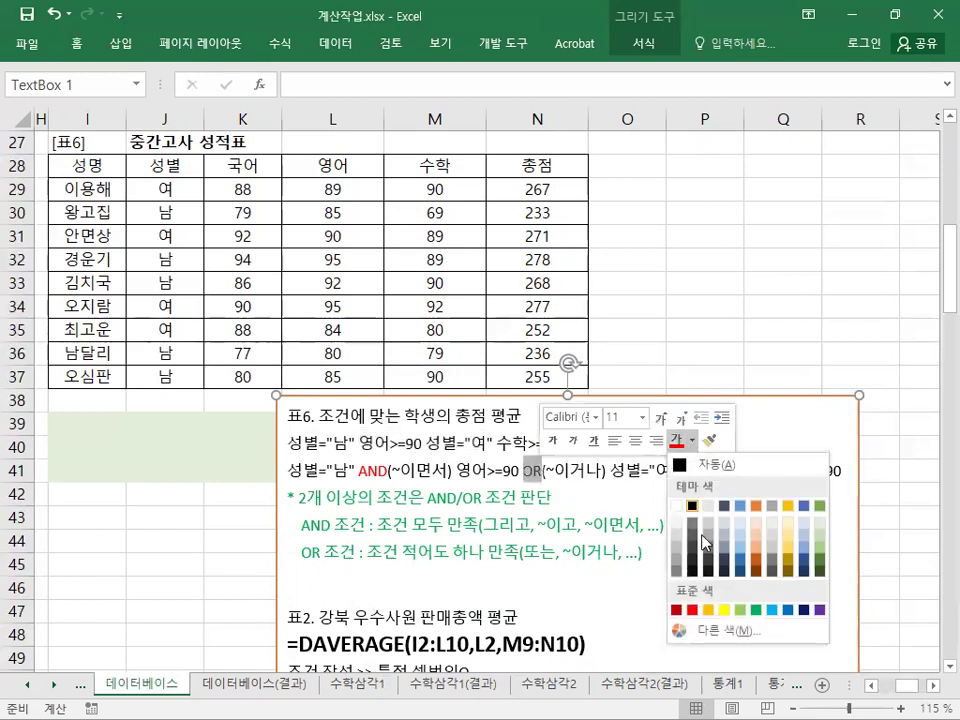
pyautogui.click(773, 610)
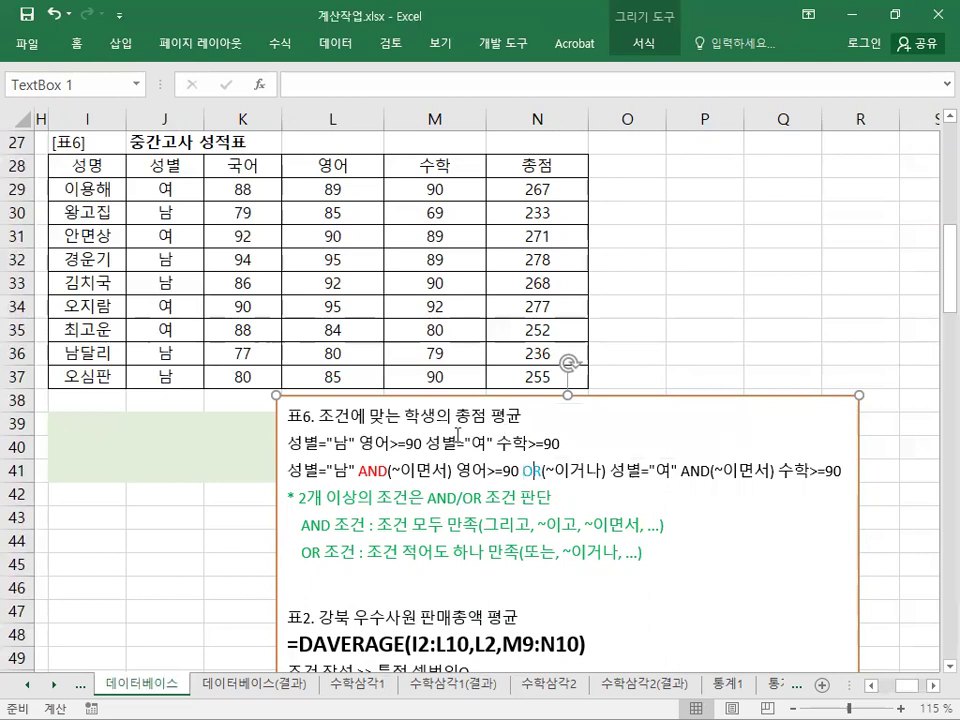
# Colour the second AND, between 성별="여" and 수학>=90, red in the expanded 표6 criteria line.
pyautogui.moveTo(427, 443); pyautogui.dragTo(560, 444)
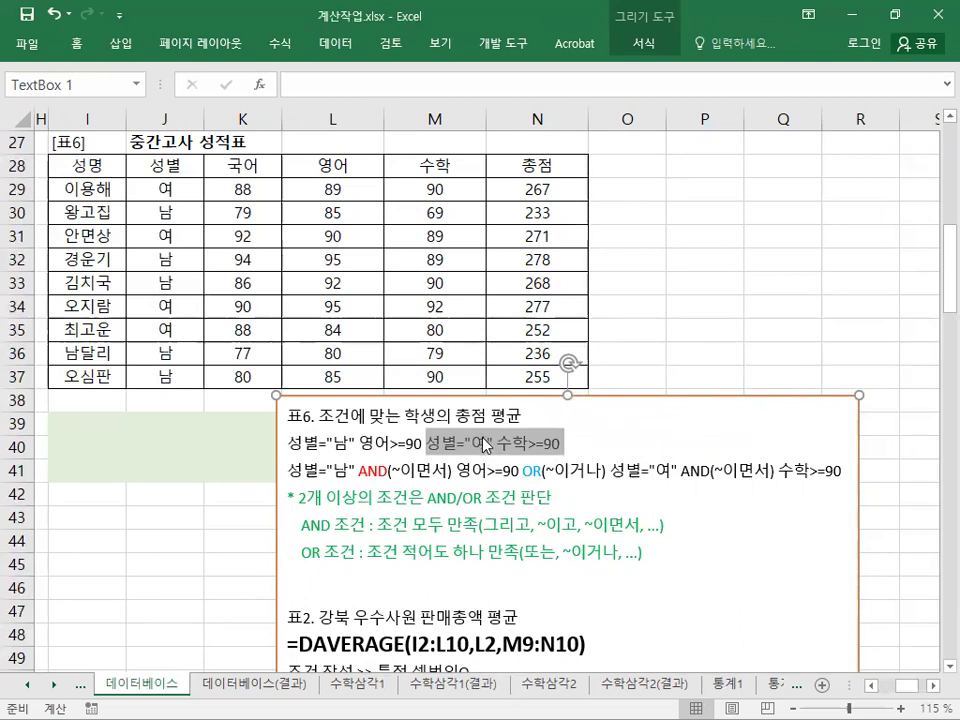
pyautogui.click(686, 471)
pyautogui.moveTo(686, 471); pyautogui.dragTo(712, 471)
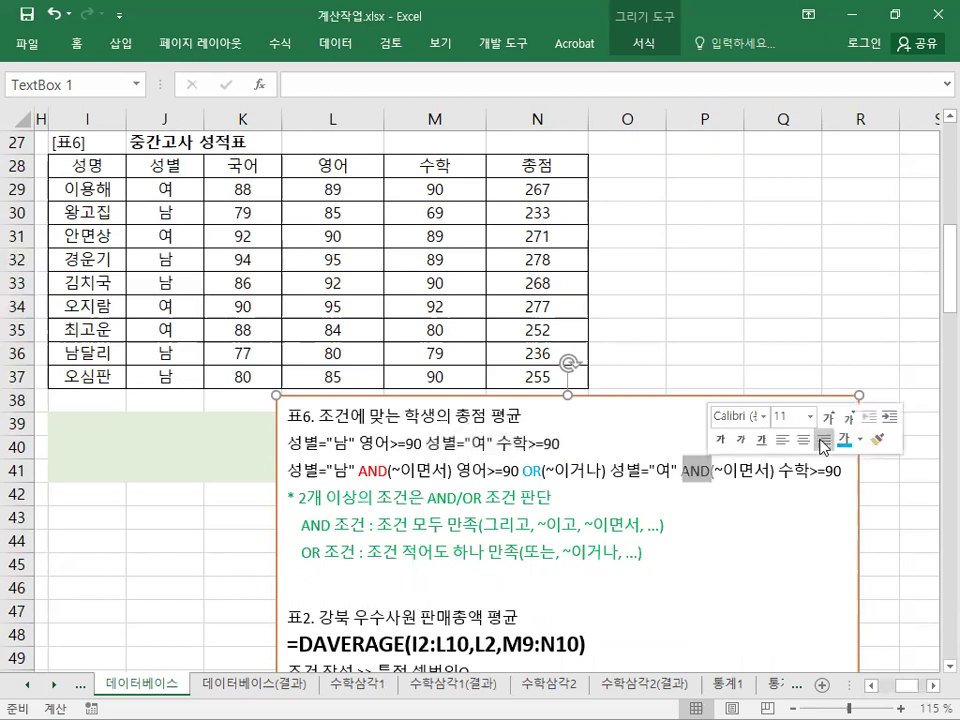
pyautogui.click(860, 439)
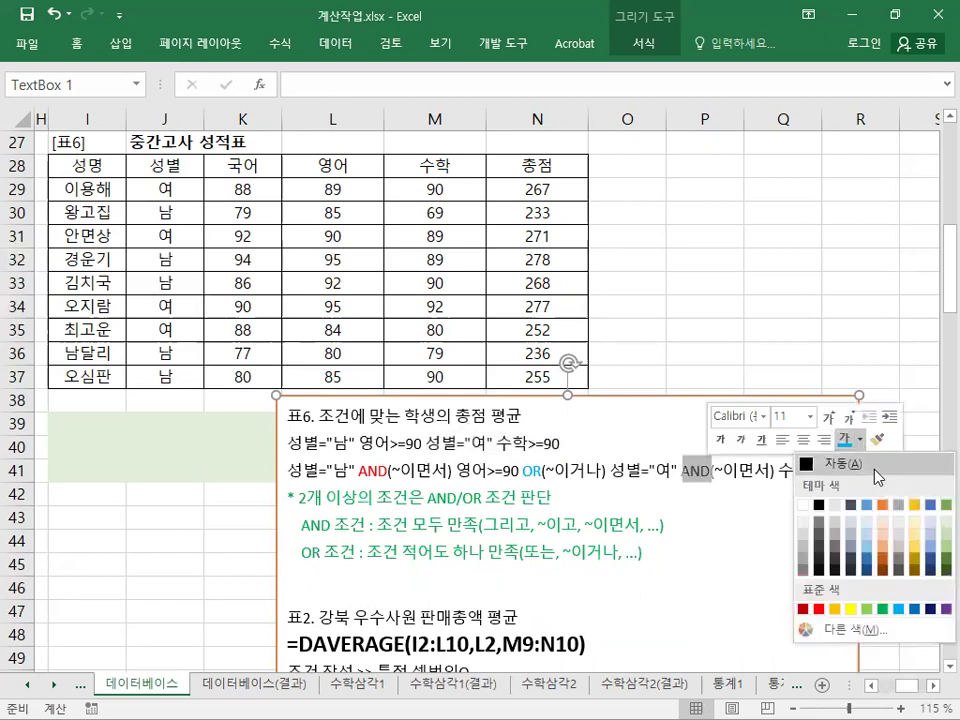
pyautogui.click(815, 607)
pyautogui.click(731, 545)
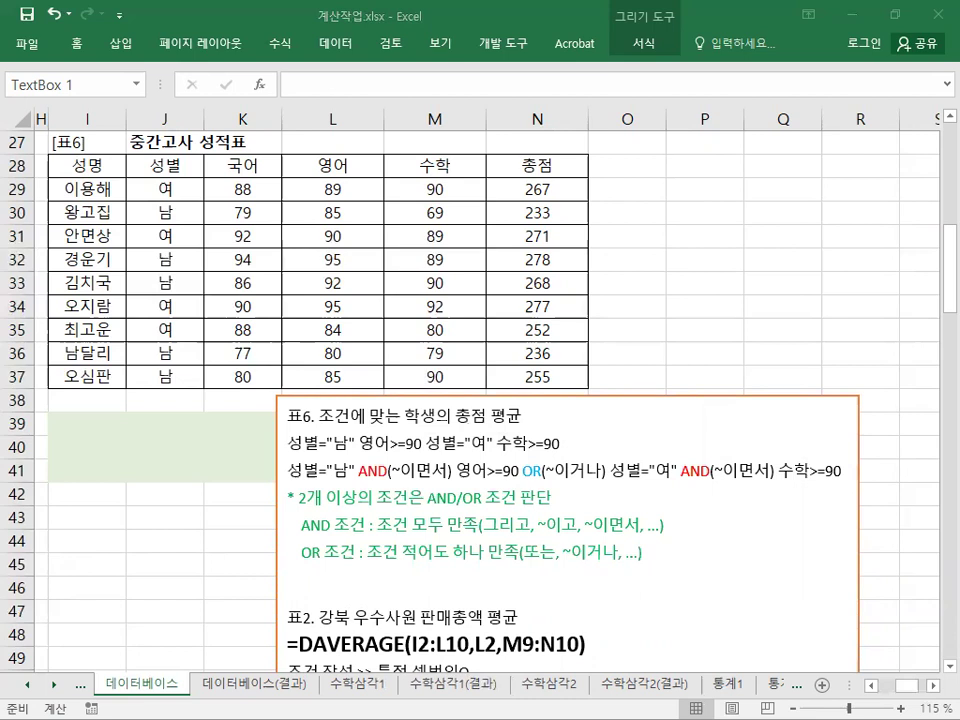
# Insert an empty line between the 표6 heading and its criteria in the text box.
pyautogui.click(532, 466)
pyautogui.click(534, 421)
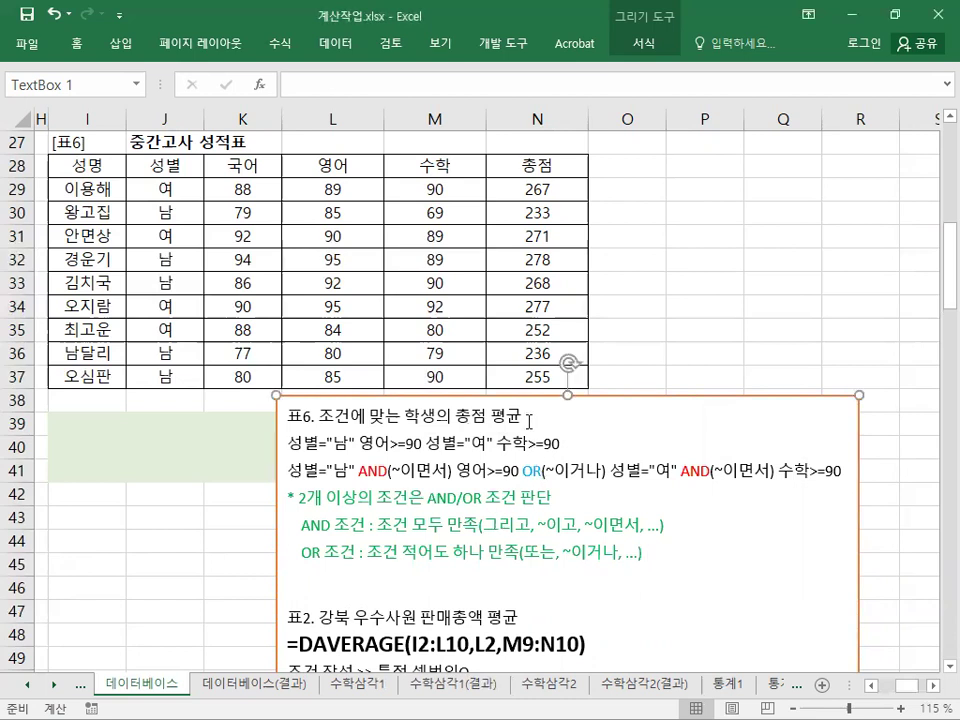
pyautogui.press('Return')
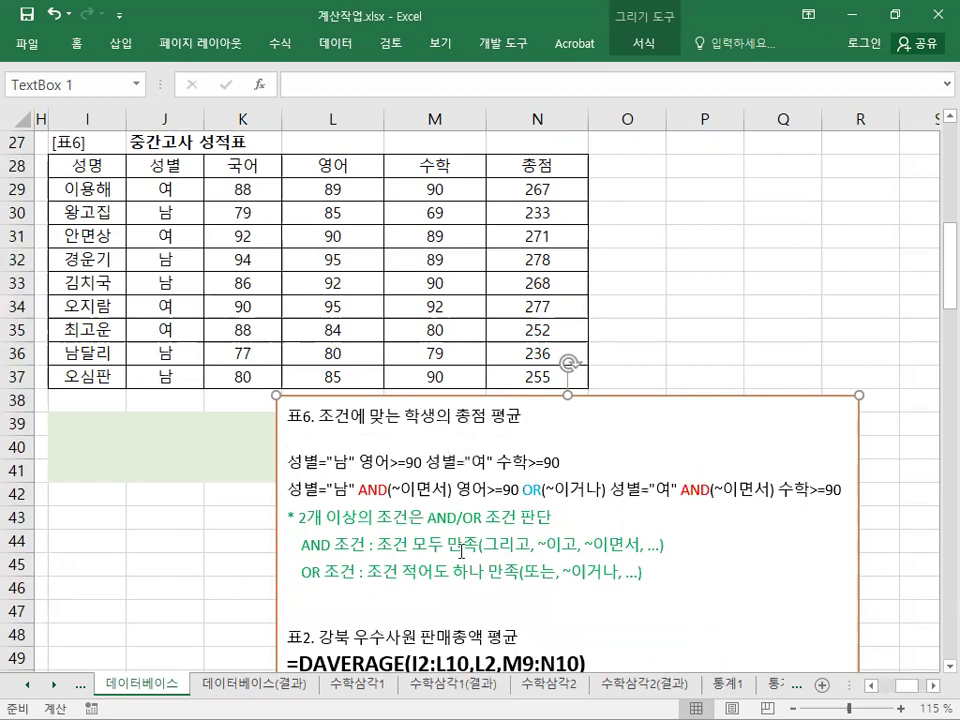
# Add the red line "AND/OR 결합 조건 >> 처리(연산) 순서 파악(문제 내용)" below the green notes, keeping its source formatting.
pyautogui.click(300, 598)
pyautogui.write('AND/OR 결합 조건 >> 처리(연산) 순서 파악(문제 내용)')
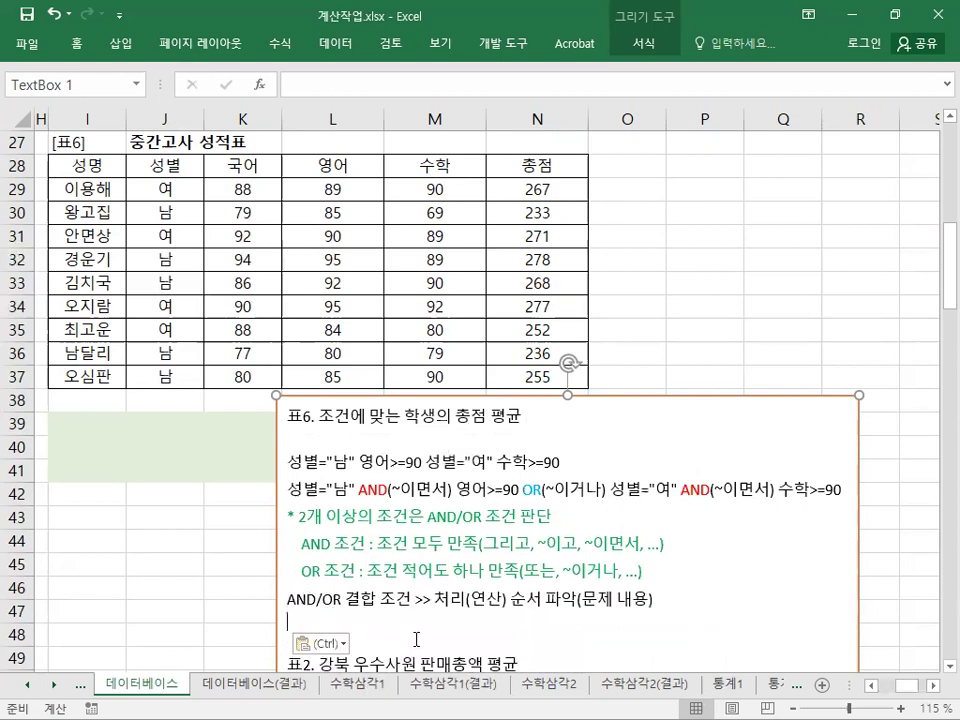
pyautogui.click(300, 685)
pyautogui.click(336, 643)
pyautogui.click(338, 688)
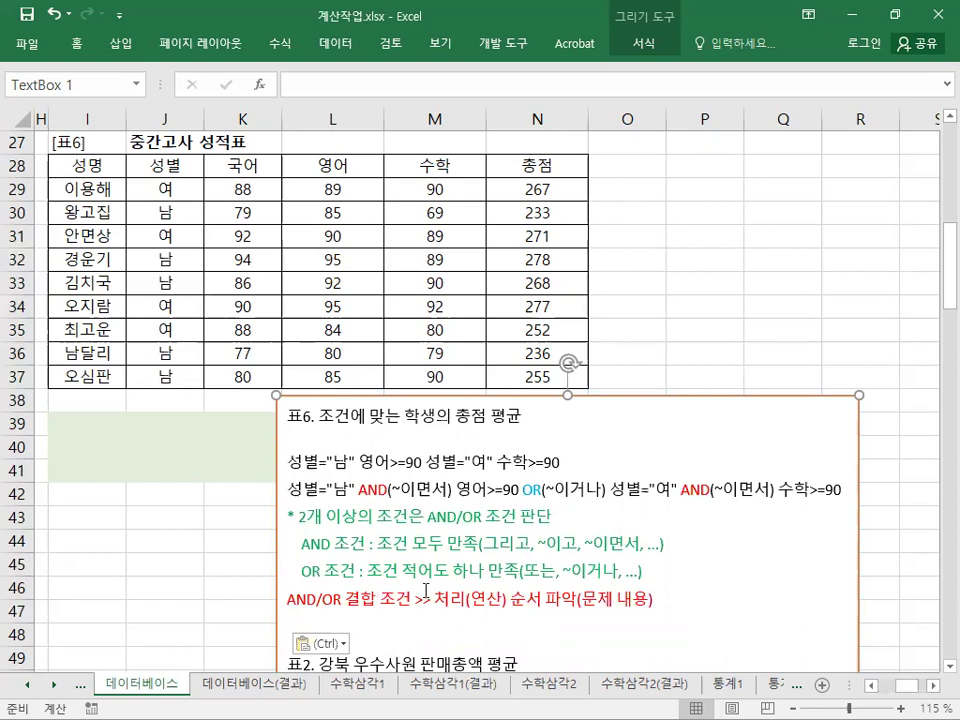
pyautogui.moveTo(436, 598); pyautogui.dragTo(646, 603)
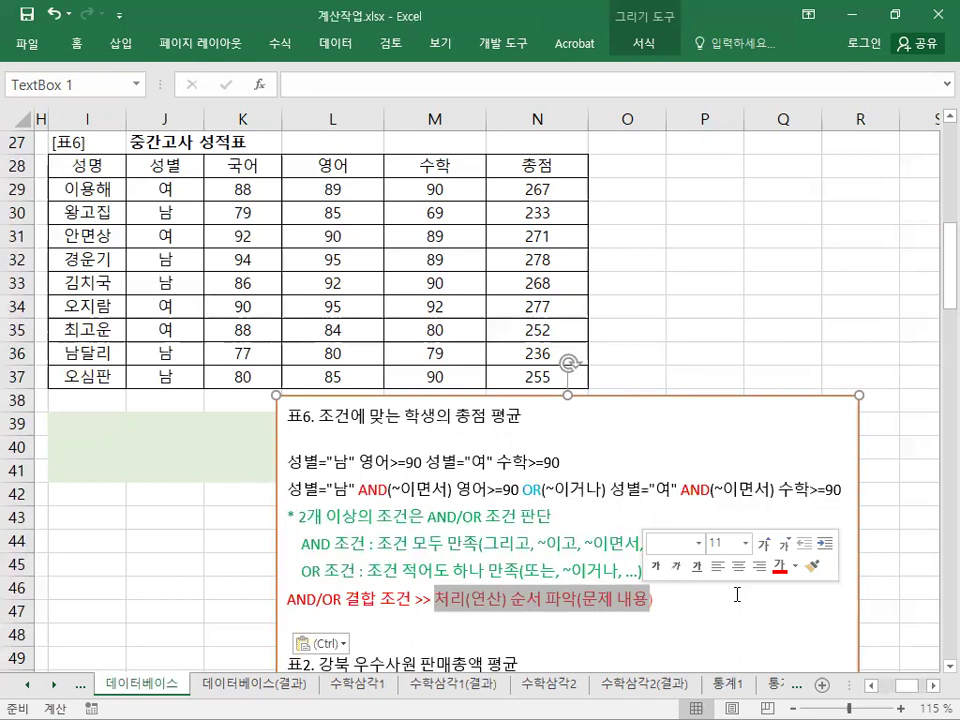
pyautogui.scroll(1, 732, 550)
pyautogui.scroll(-1, 330, 485)
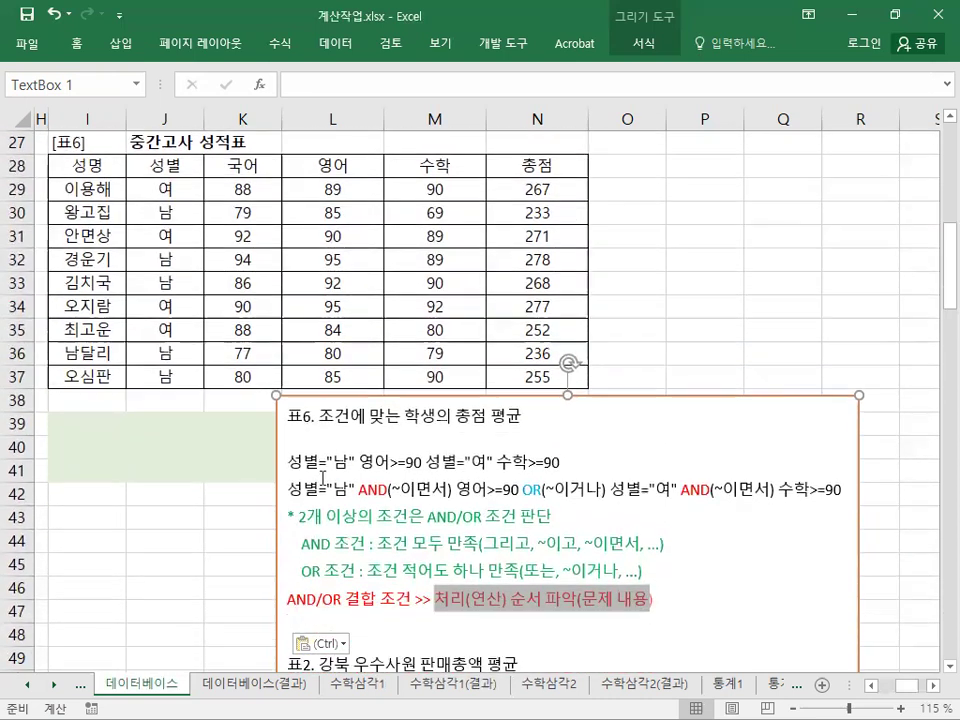
# Remove the empty line below the 표6 heading and insert one between the expanded criteria line and the green notes.
pyautogui.click(320, 440)
pyautogui.press('BackSpace')
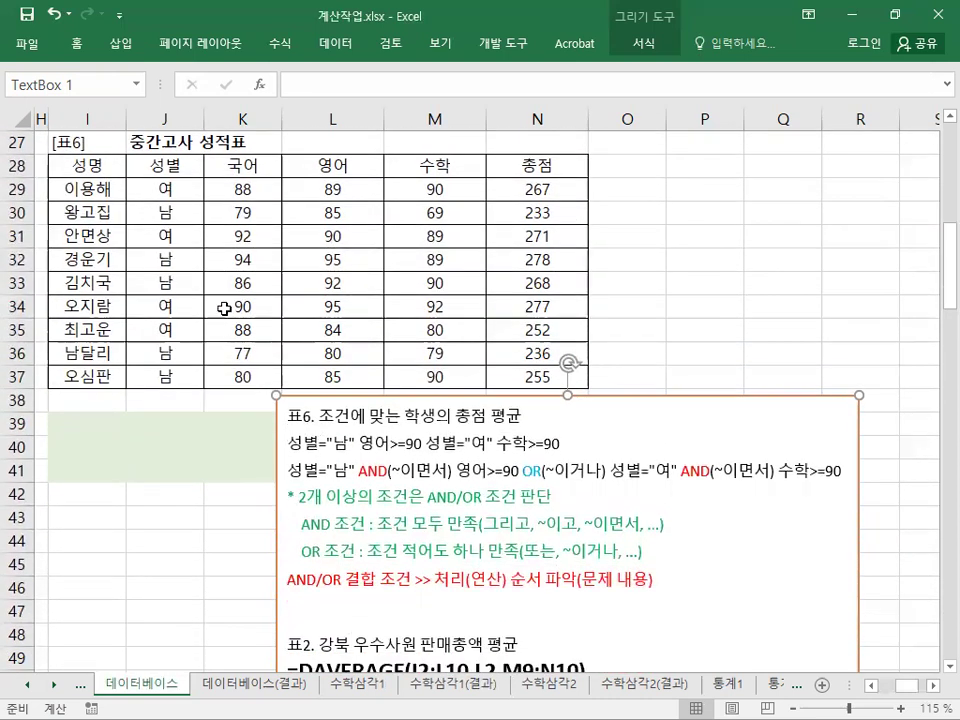
pyautogui.click(844, 470)
pyautogui.press('Return')
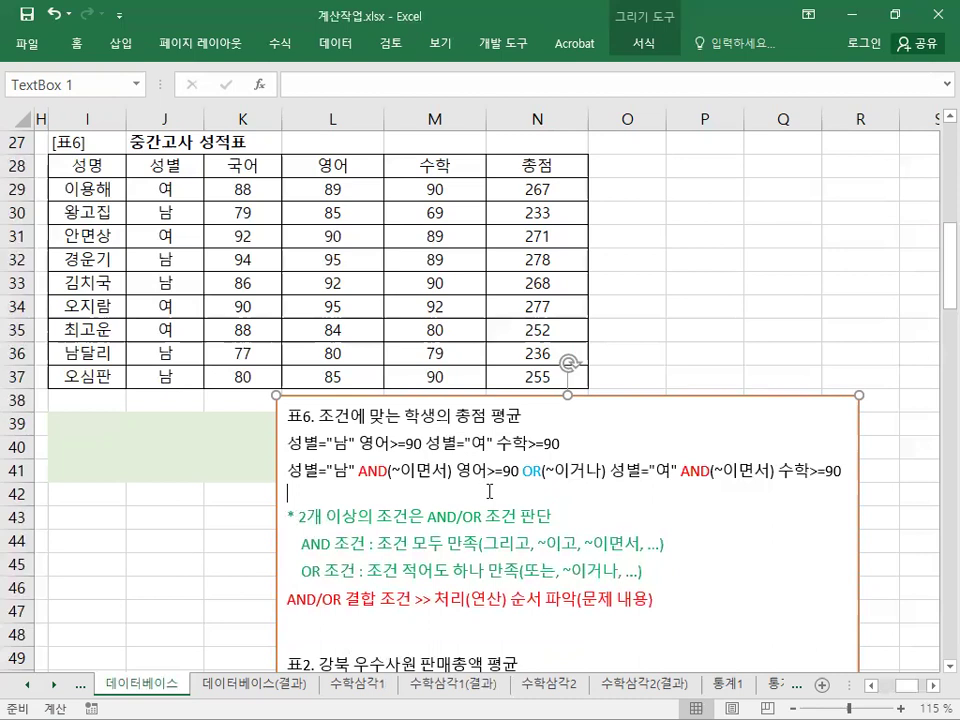
pyautogui.hotkey('ctrl', '2')
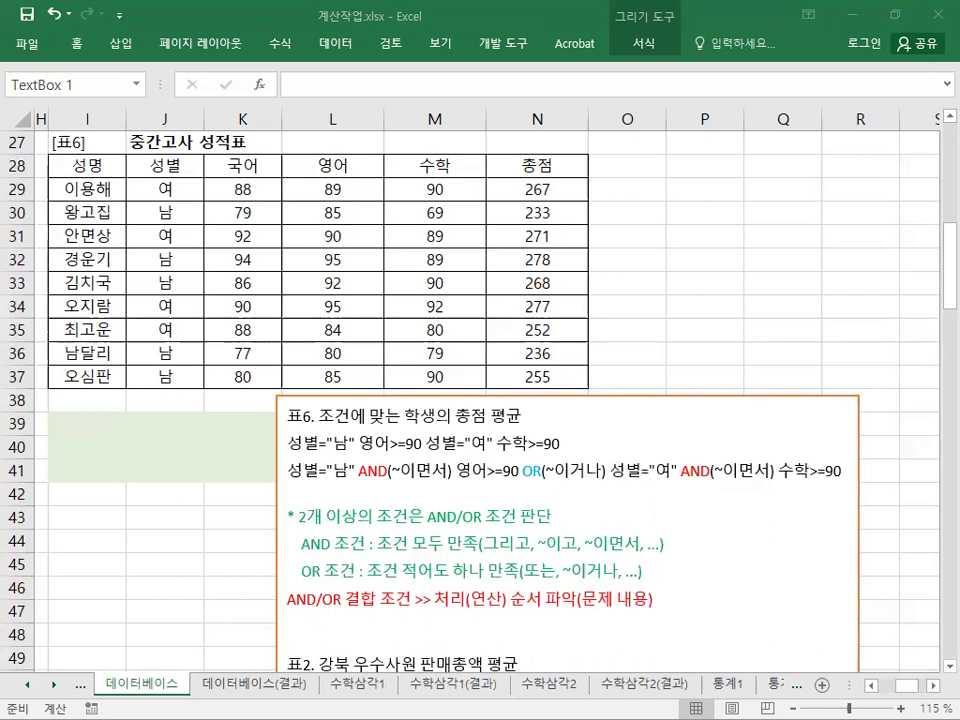
# Add the line ((성별="남" AND 영어>=90) OR(~이거나) (성별="여" AND(~이면서) 수학>=90)) >> 총점 평균 >> DAVERAGE with coloured parentheses above the green notes.
pyautogui.click(322, 495)
pyautogui.write('((성별="남" AND 영어>=90) OR(~이거나) (성별="여" AND(~이면서) 수학>=90)) >> 총점 평균 >> DAVERAGE')
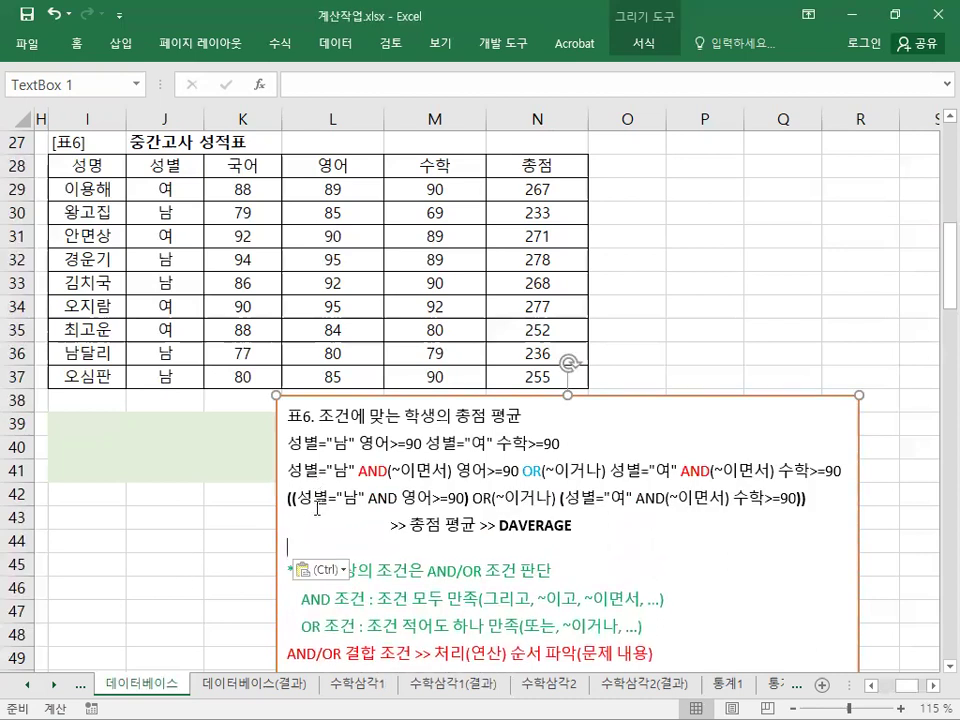
pyautogui.click(327, 576)
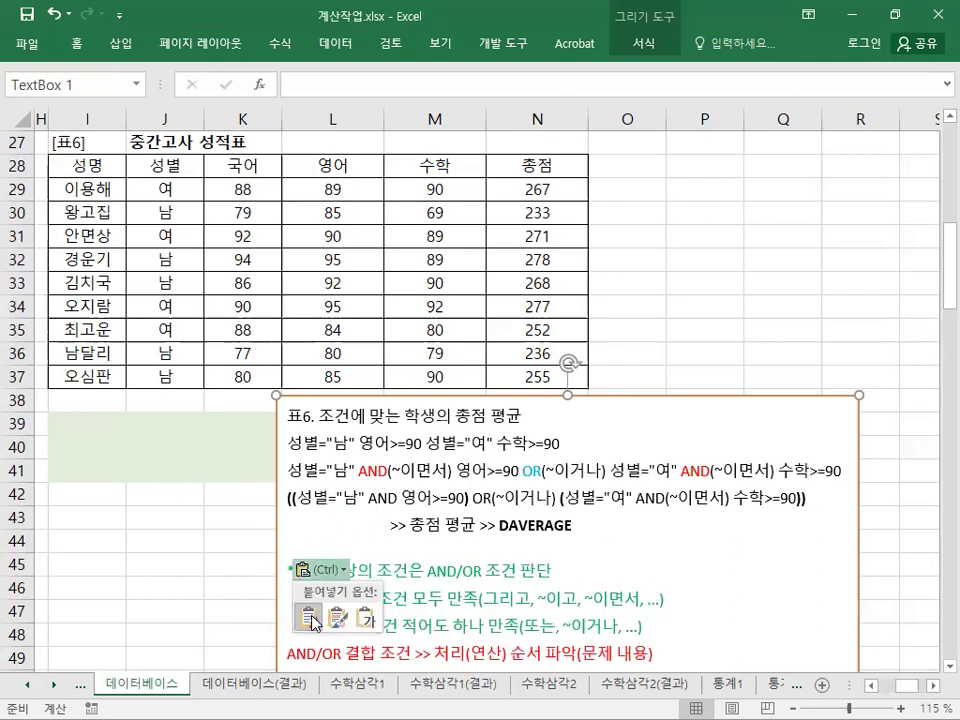
pyautogui.click(309, 617)
pyautogui.press('Delete')
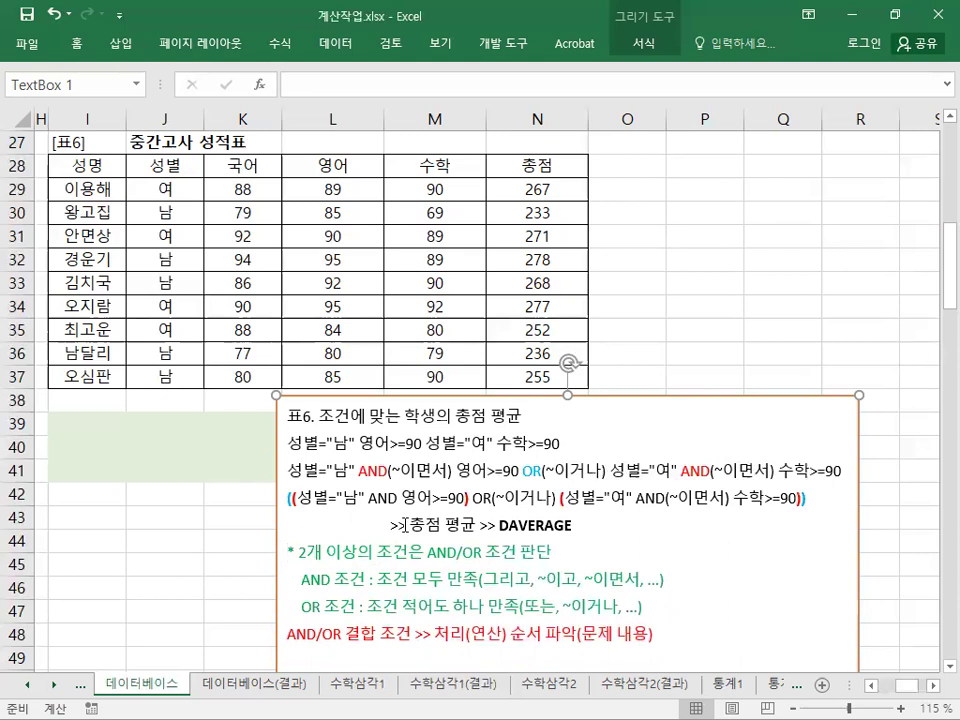
# Colour both AND words red and the word OR light blue, without bold, in the parenthesised 표6 criteria line.
pyautogui.moveTo(368, 497); pyautogui.dragTo(398, 497)
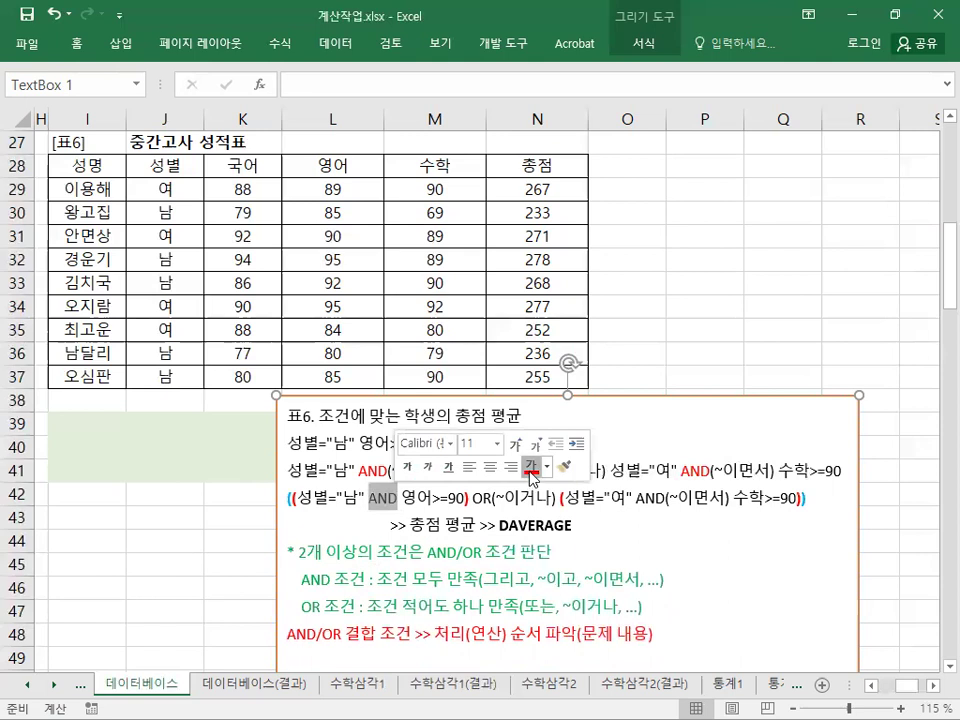
pyautogui.moveTo(637, 497); pyautogui.dragTo(666, 497)
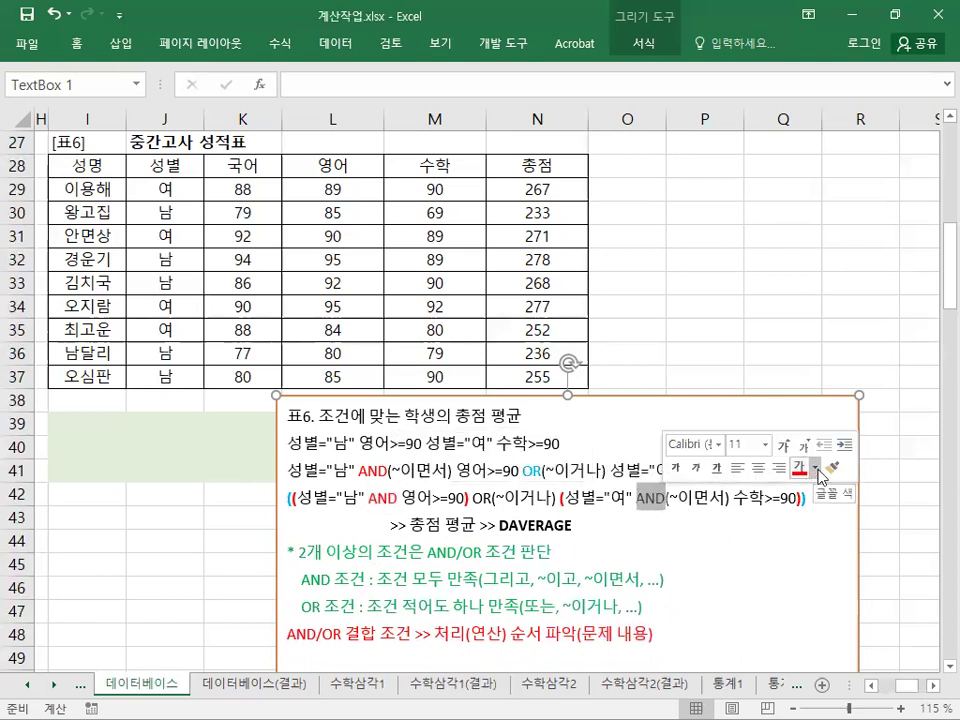
pyautogui.moveTo(472, 497); pyautogui.dragTo(490, 497)
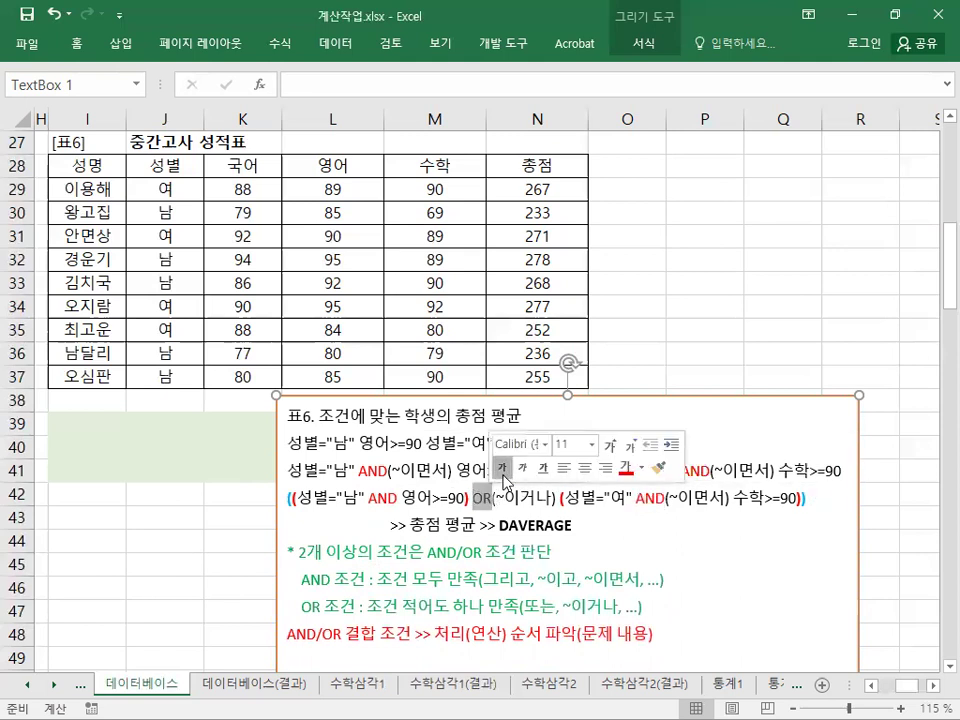
pyautogui.click(641, 468)
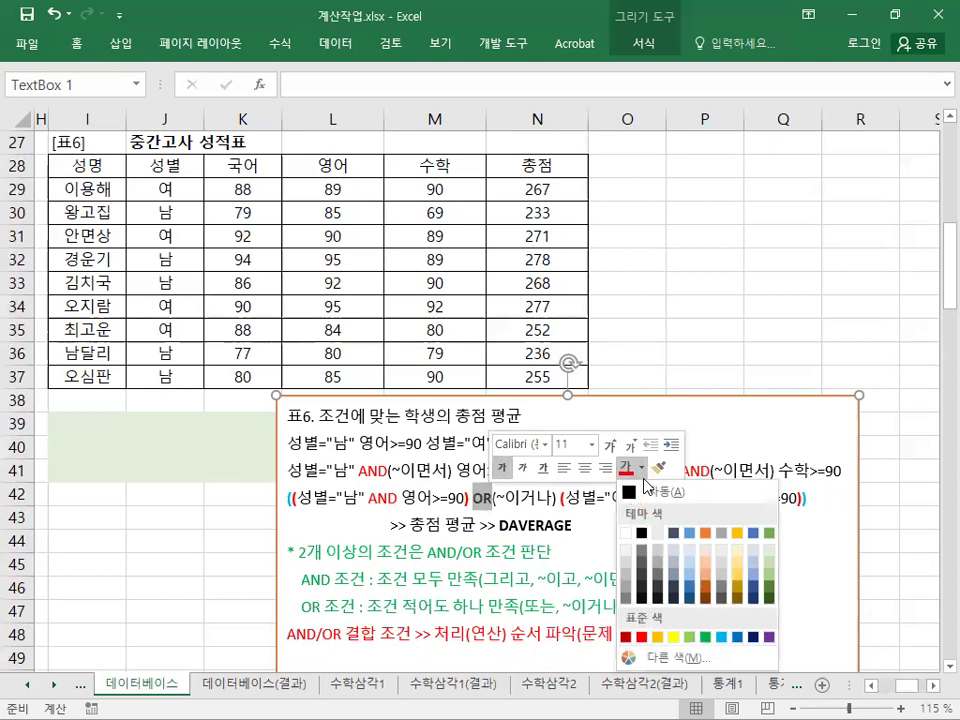
pyautogui.click(719, 636)
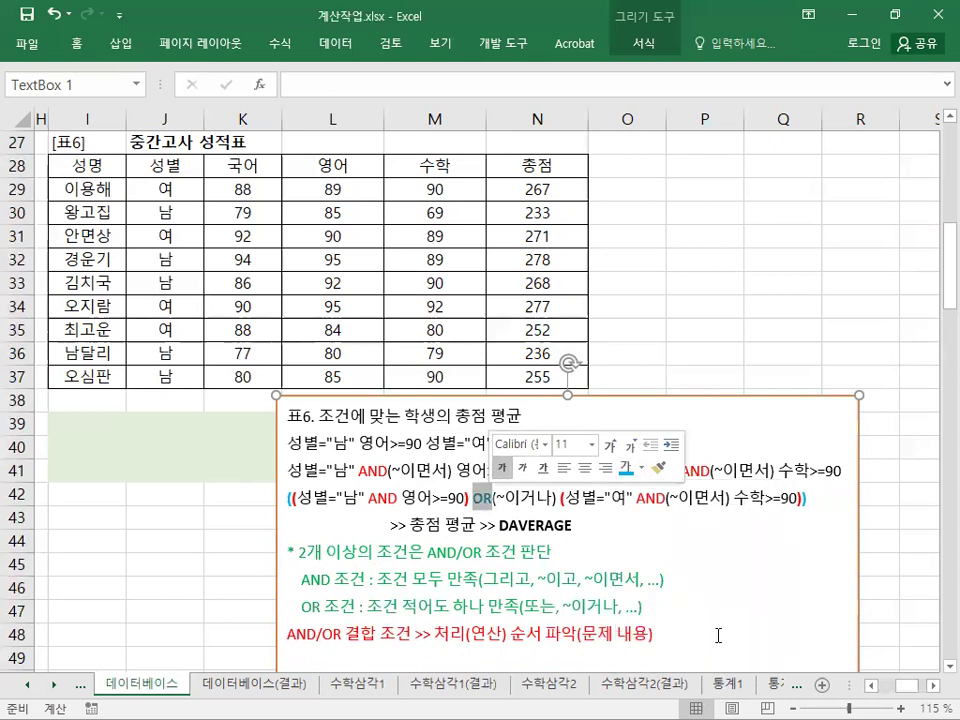
pyautogui.click(622, 530)
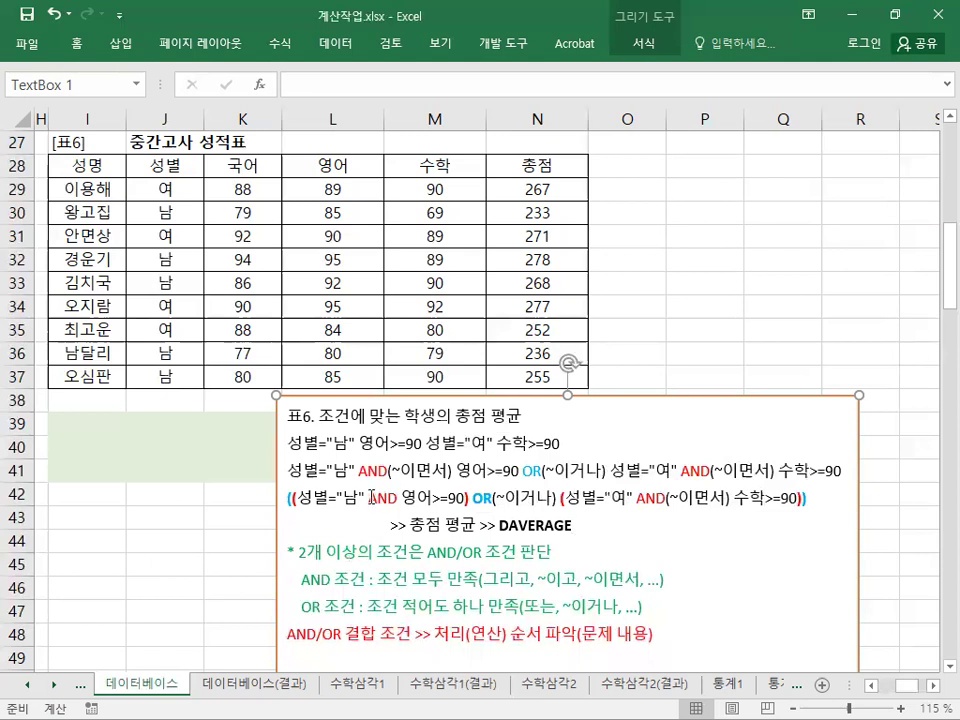
pyautogui.moveTo(474, 498); pyautogui.dragTo(493, 498)
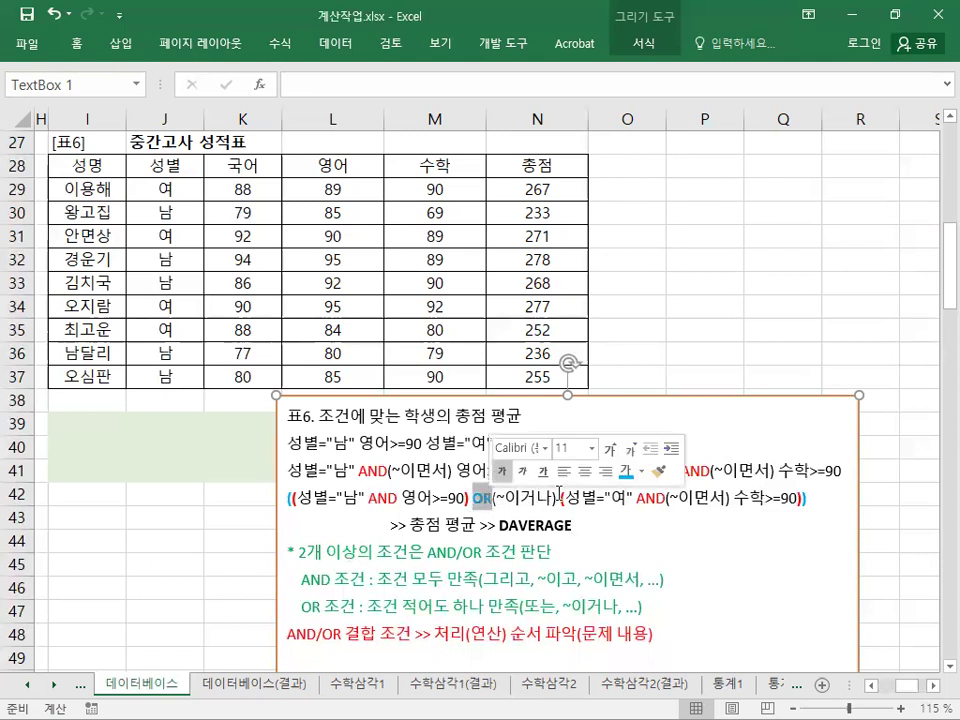
pyautogui.click(650, 548)
# Shift the notes text box slightly to the right and down below the 표6 table.
pyautogui.click(652, 634)
pyautogui.write('표2. 강북 우수사원 판매총액 평균 =DAVERAGE(I2:L10,L2,M9:N10)')
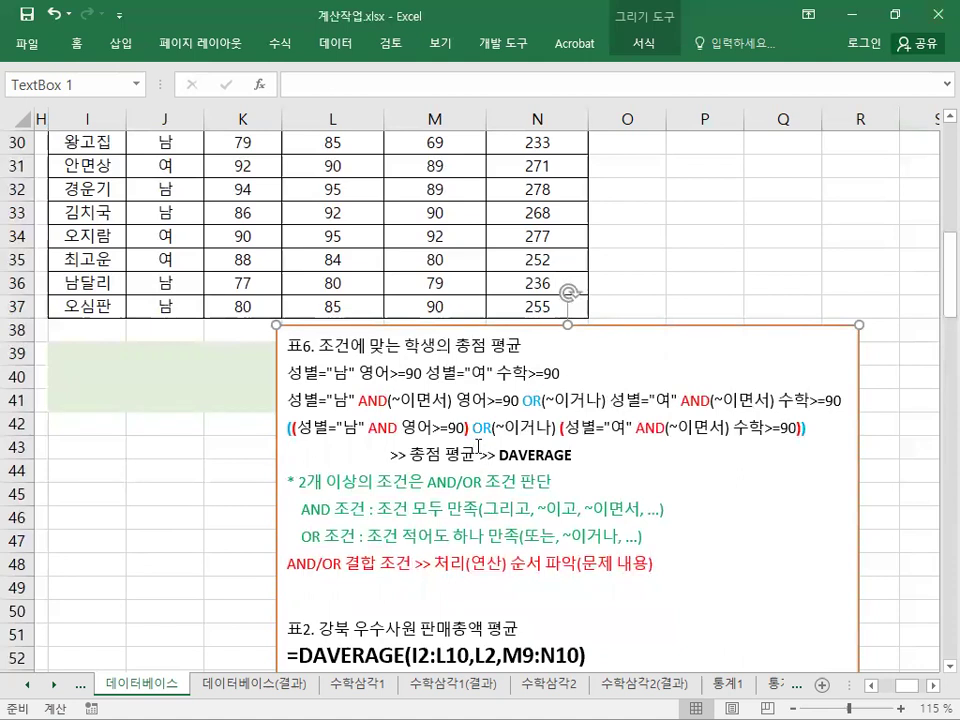
pyautogui.moveTo(449, 326); pyautogui.dragTo(466, 333)
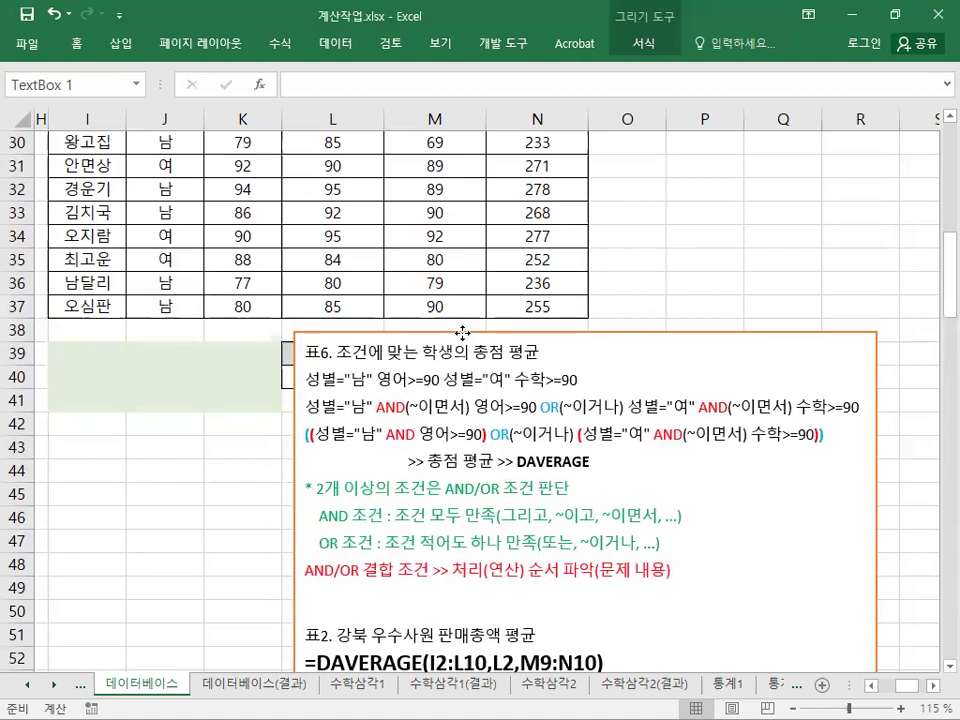
pyautogui.click(75, 329)
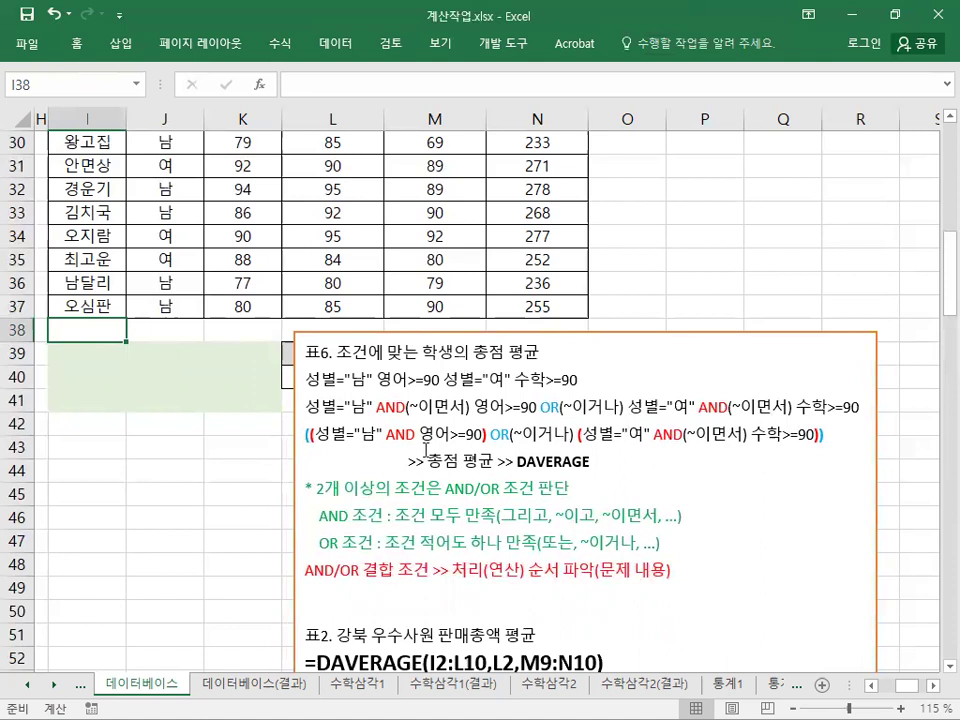
pyautogui.moveTo(428, 463); pyautogui.dragTo(478, 463)
pyautogui.moveTo(399, 437); pyautogui.dragTo(572, 437)
pyautogui.moveTo(428, 462); pyautogui.dragTo(491, 462)
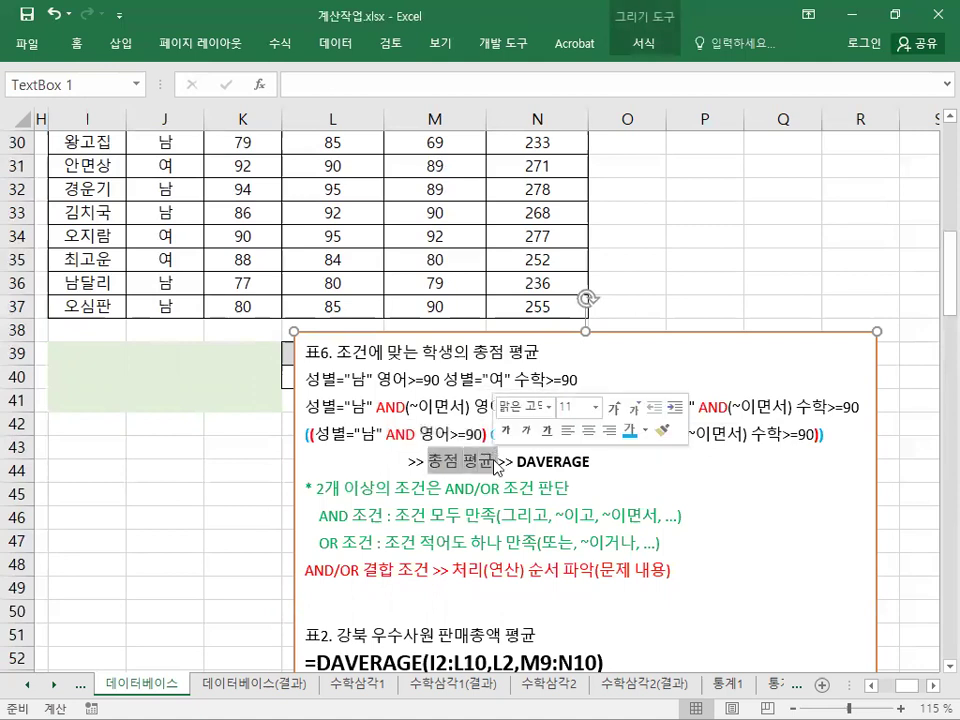
pyautogui.click(388, 436)
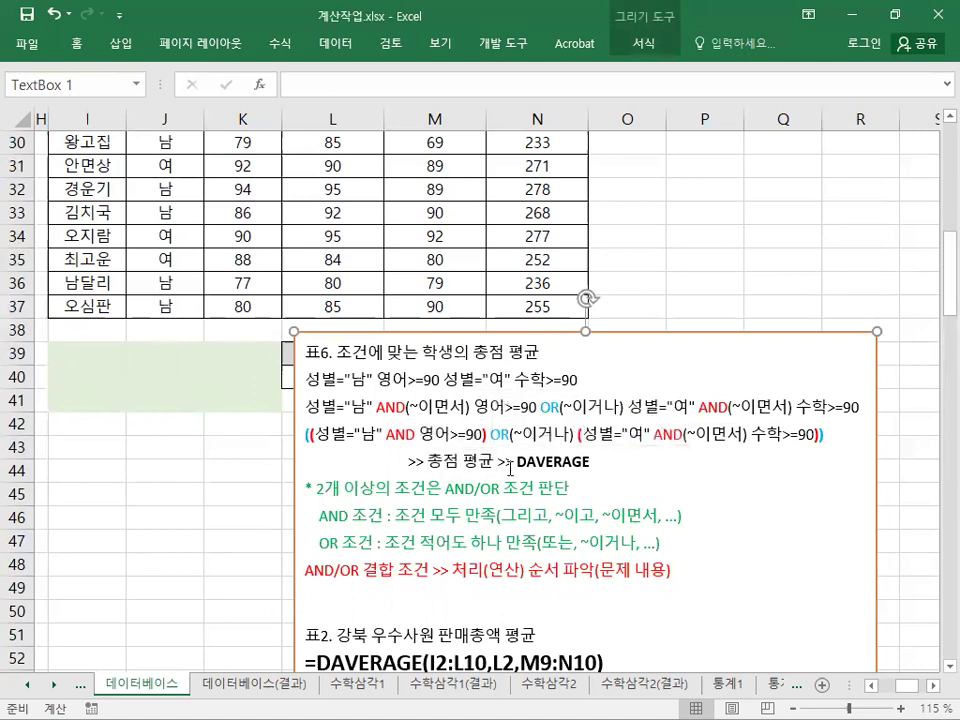
pyautogui.moveTo(497, 462); pyautogui.dragTo(590, 462)
# Add the line "조건 작성 >> 특정 셀 범위 O" below the 표6 heading and move the text box down to row 46.
pyautogui.click(572, 462)
pyautogui.write('조건 작성 >> 특정 셀 범위 O')
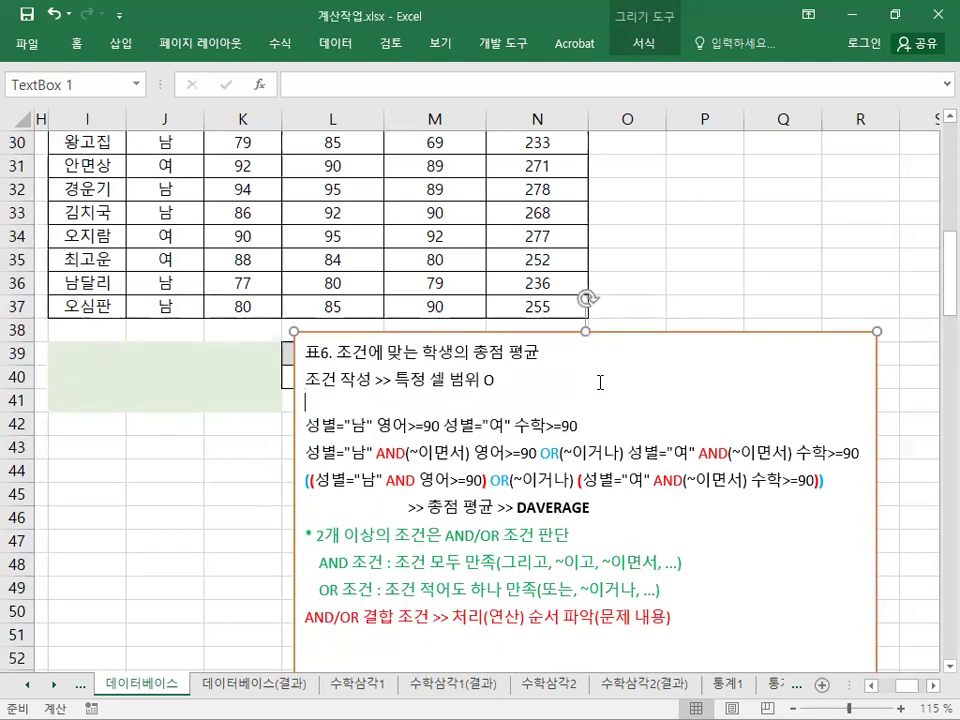
pyautogui.press('Delete')
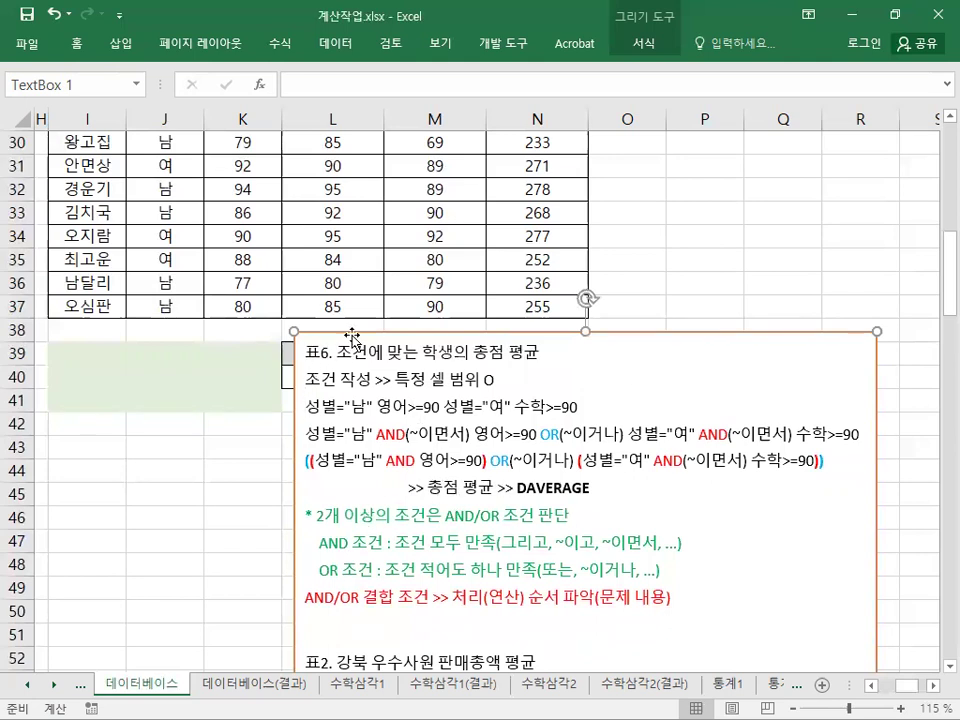
pyautogui.moveTo(317, 332); pyautogui.dragTo(354, 510)
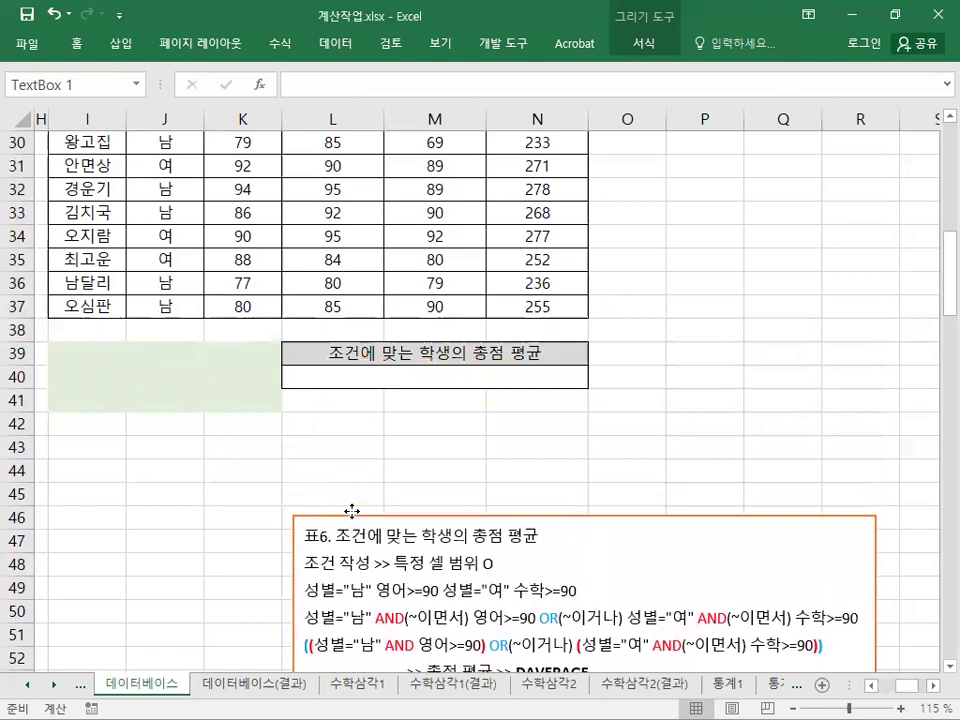
pyautogui.scroll(-2, 355, 514)
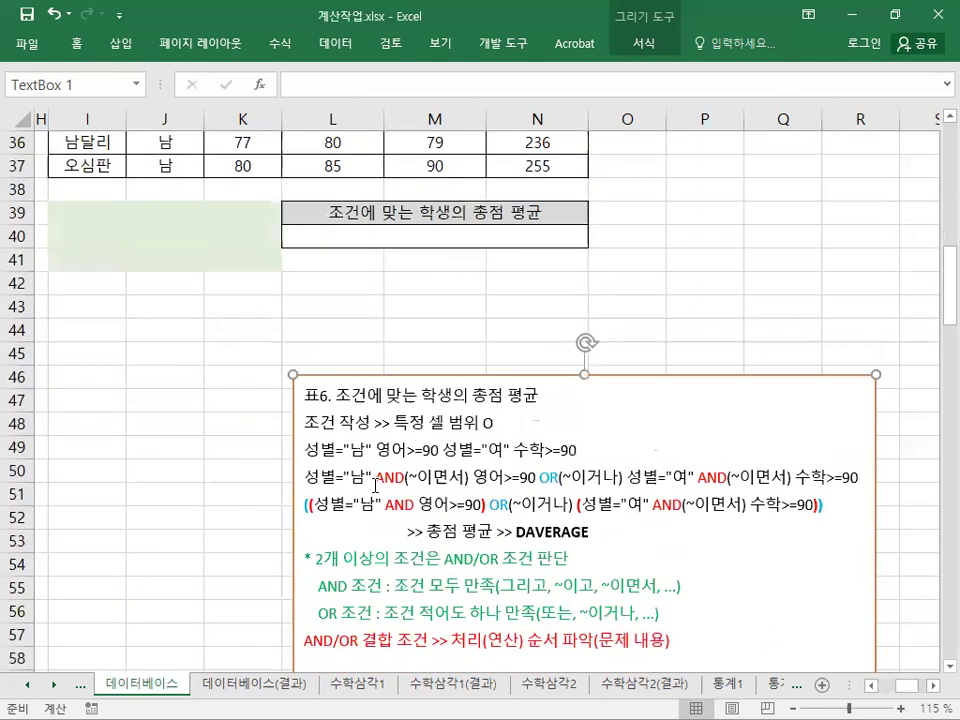
# Enter a trial criteria range in L42:M43 with 성별 over 남 and 영어 over >=90.
pyautogui.click(362, 293)
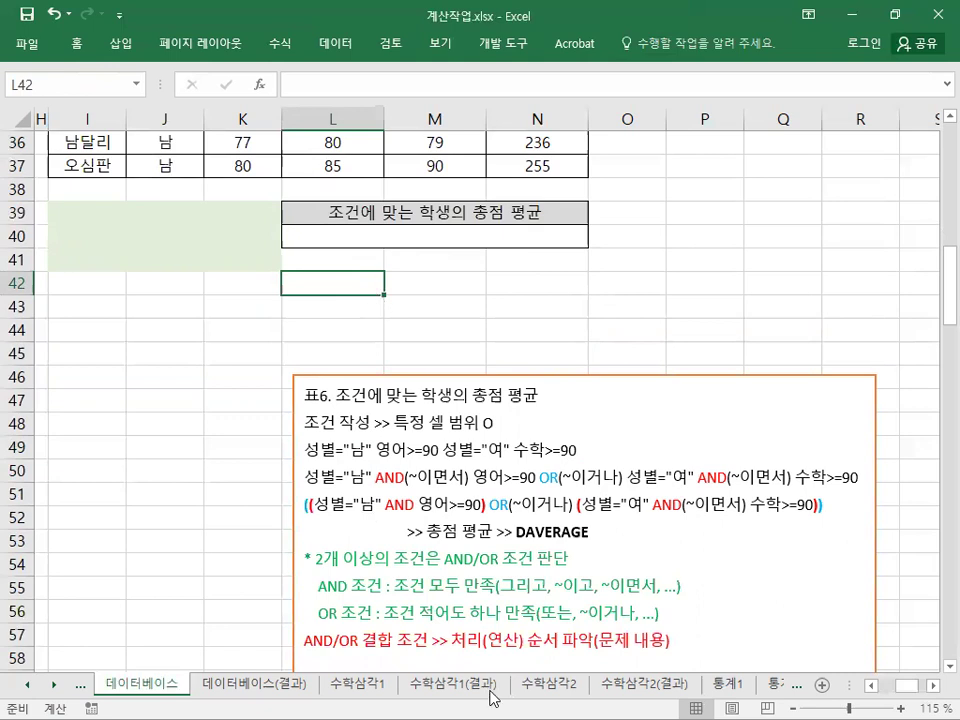
pyautogui.write('성별')
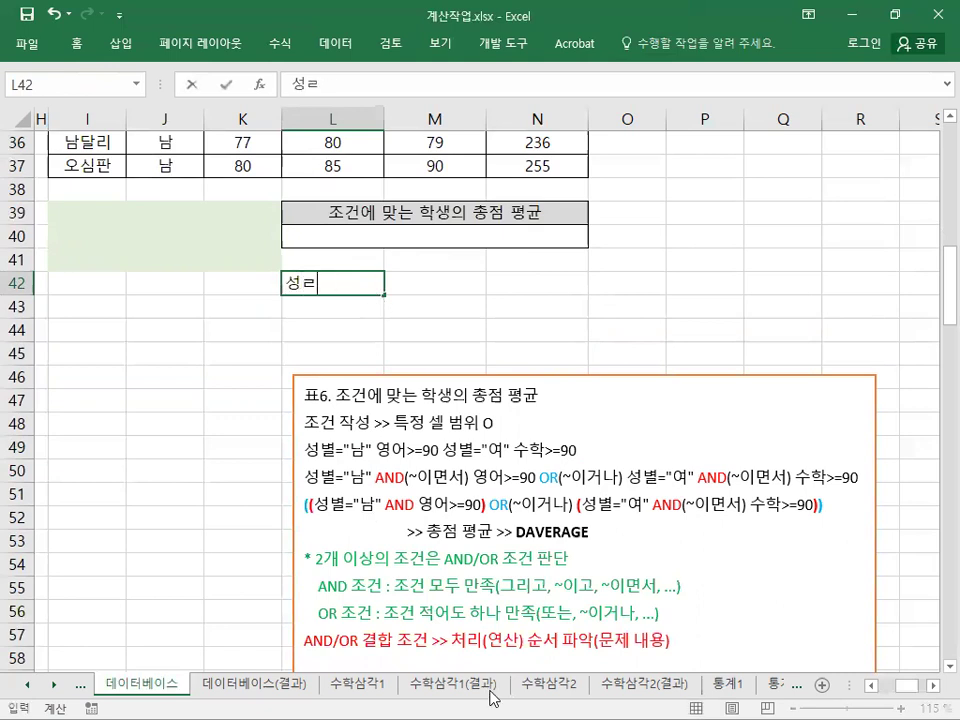
pyautogui.press('Return')
pyautogui.write('남')
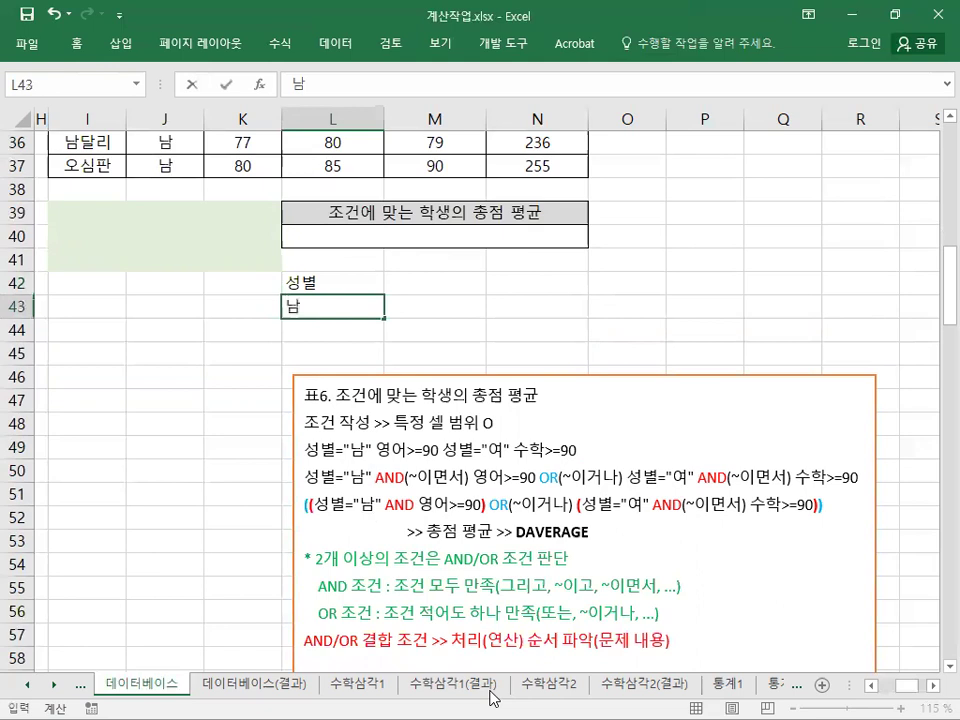
pyautogui.press('Tab')
pyautogui.press('Up')
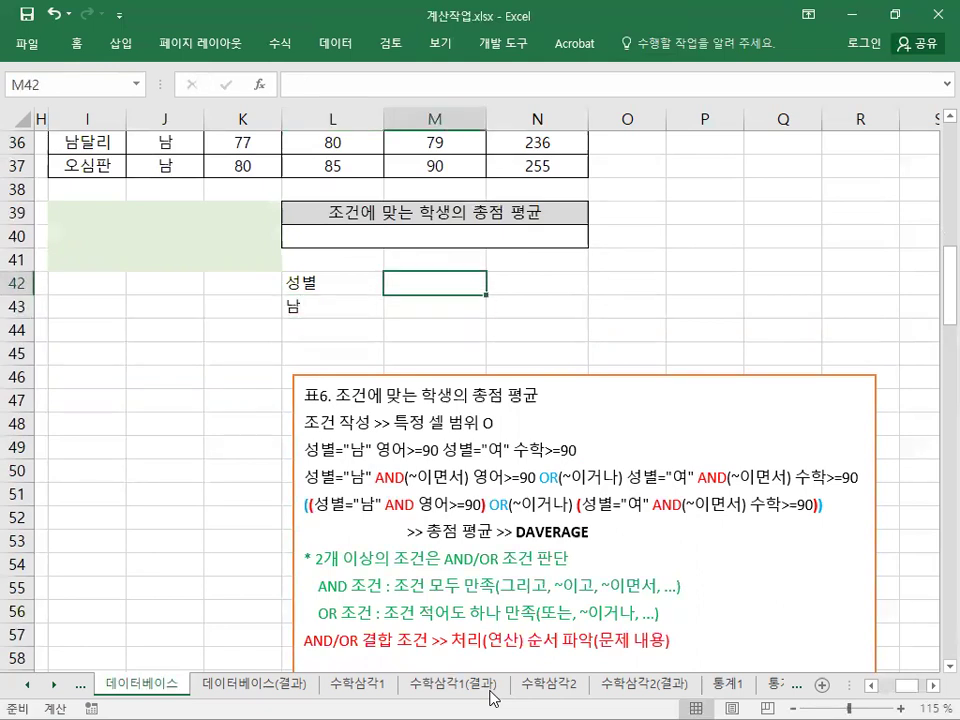
pyautogui.write('영어')
pyautogui.press('Return')
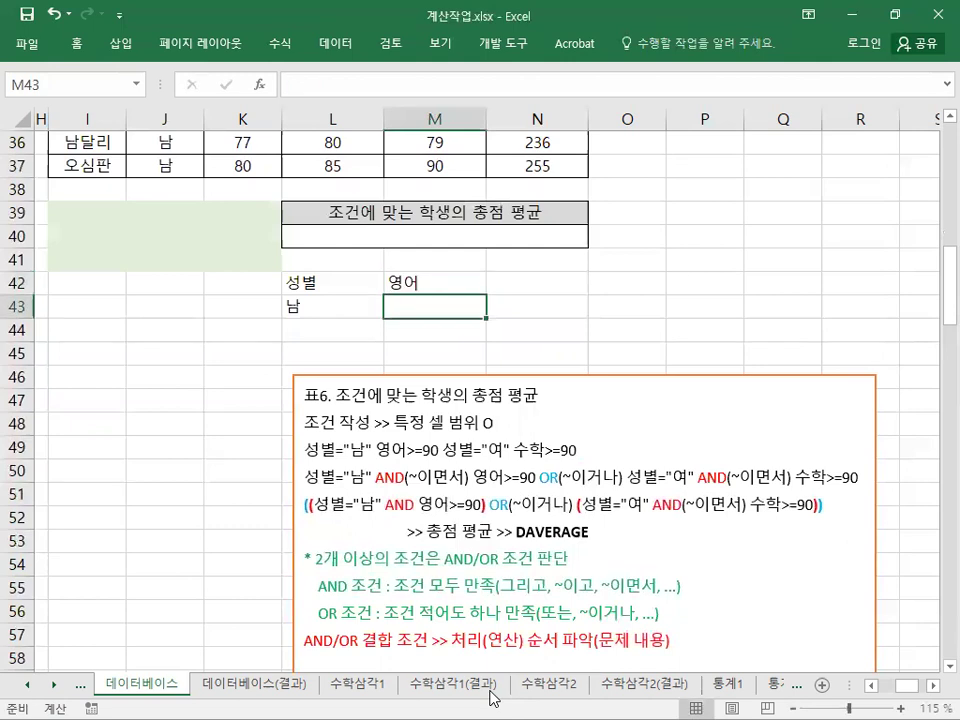
pyautogui.write('>=90')
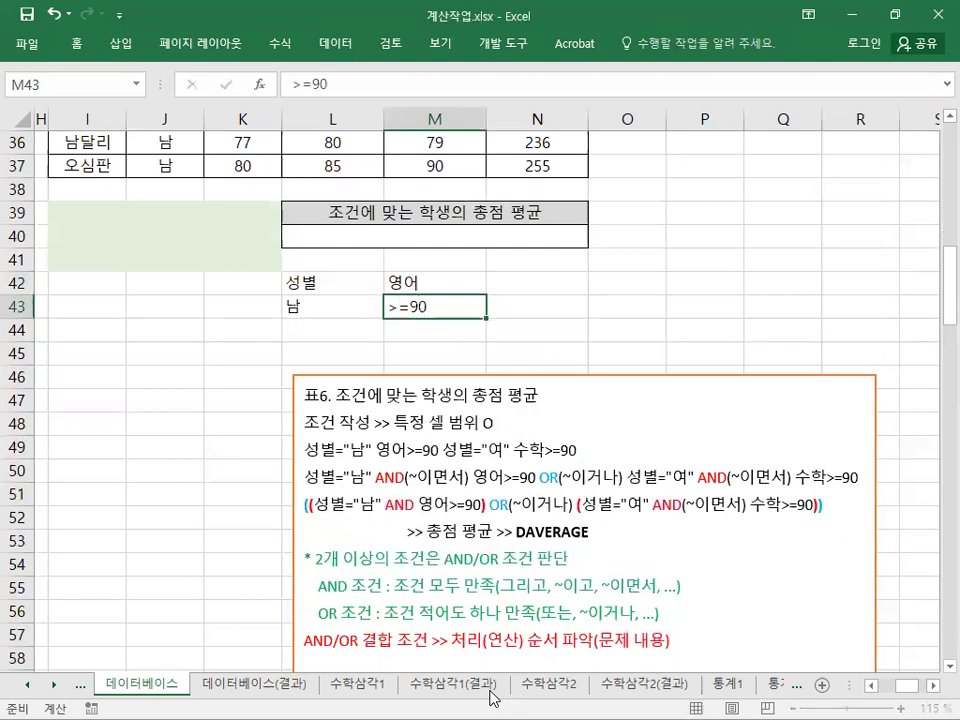
pyautogui.press('Return')
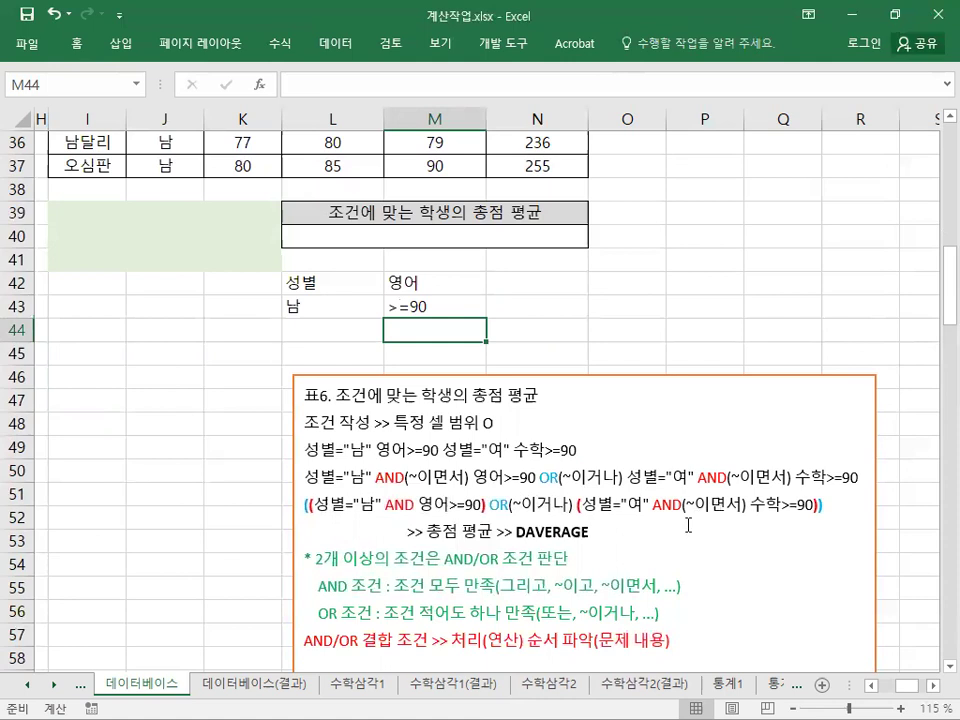
# Enter a second 성별 criteria heading in cell N42.
pyautogui.click(503, 287)
pyautogui.write('성별')
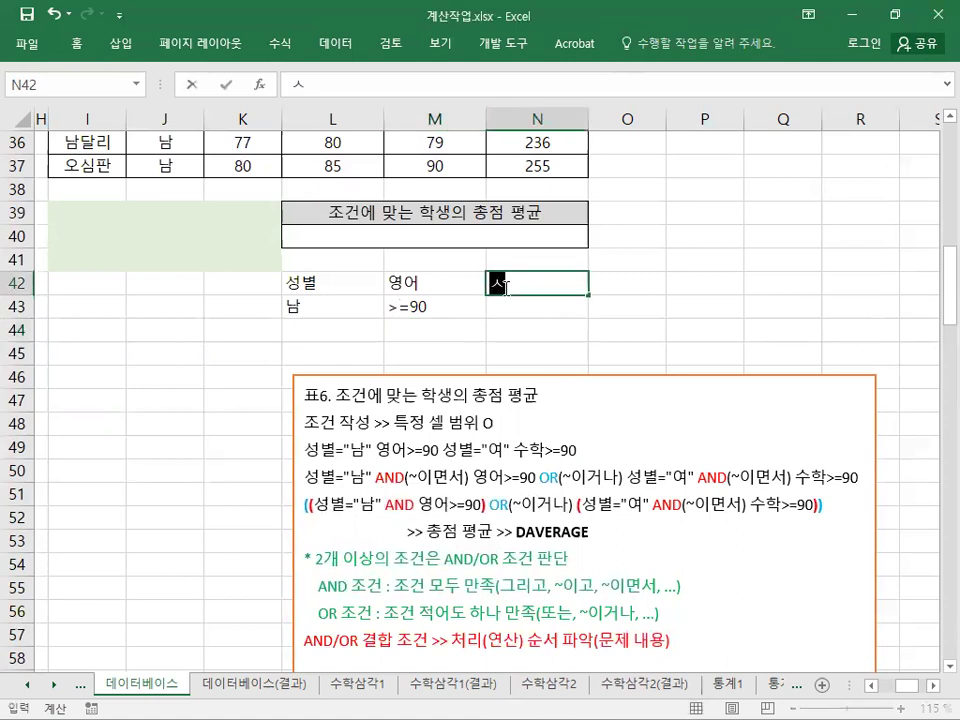
pyautogui.press('Return')
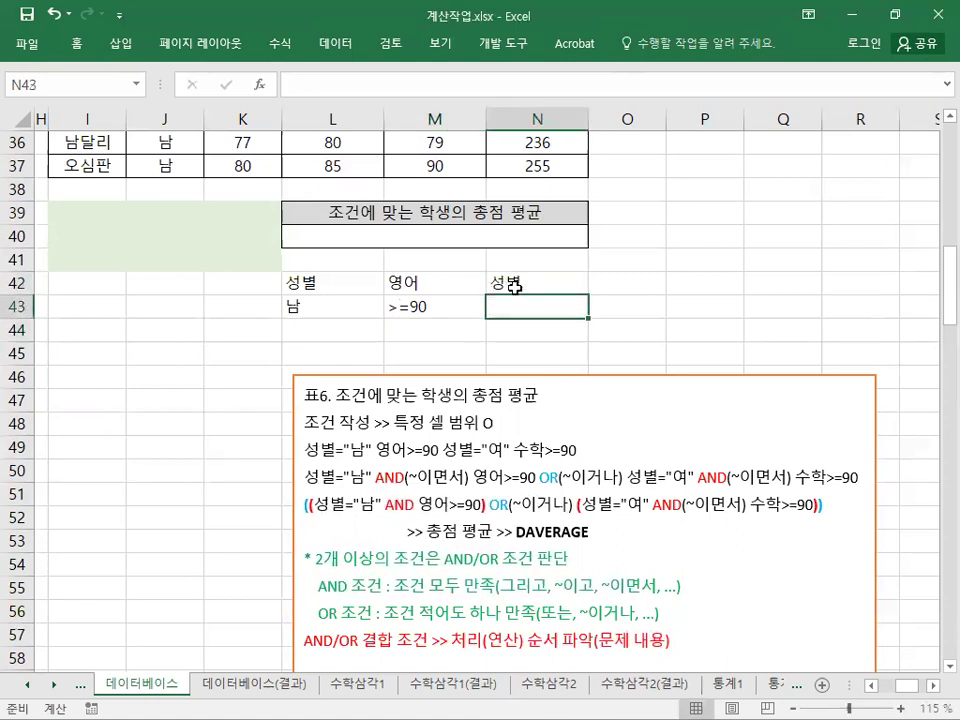
pyautogui.moveTo(488, 504); pyautogui.dragTo(340, 504)
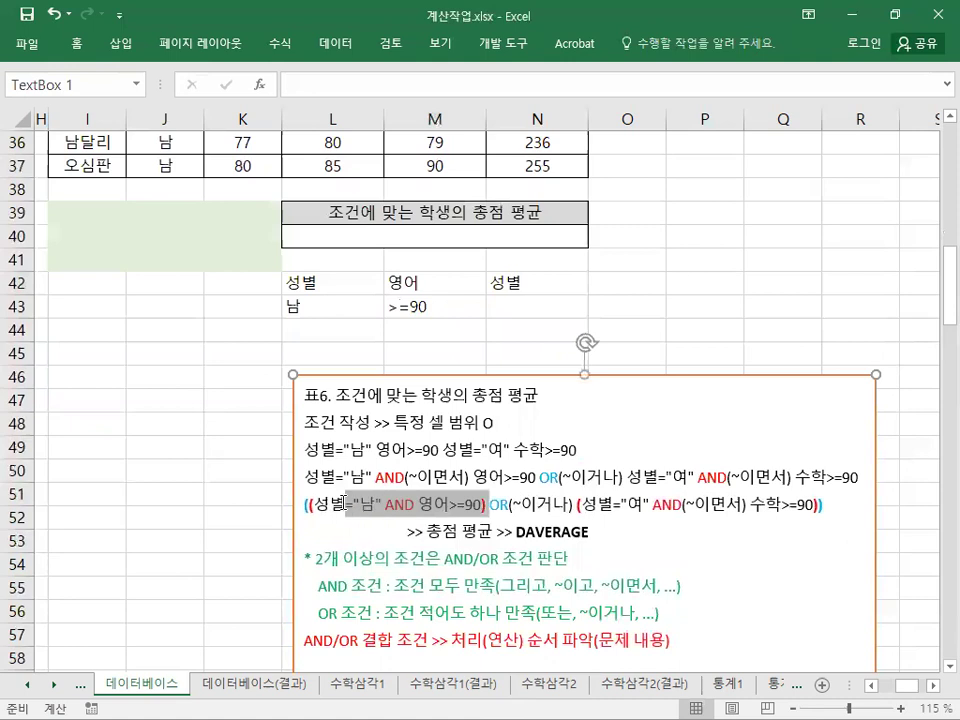
pyautogui.moveTo(614, 504); pyautogui.dragTo(745, 504)
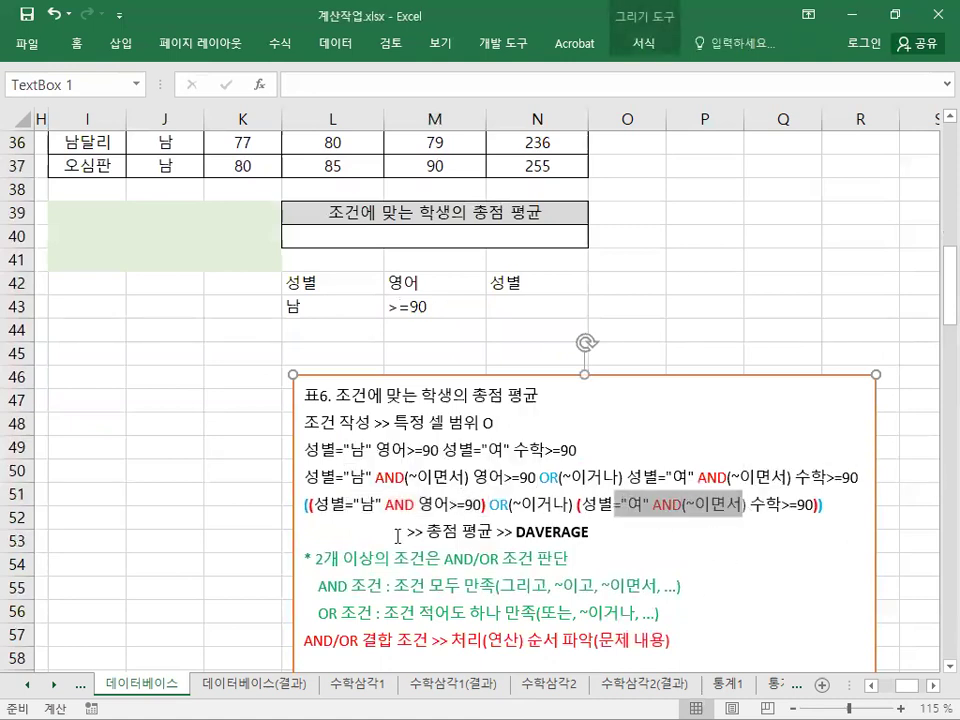
pyautogui.click(508, 310)
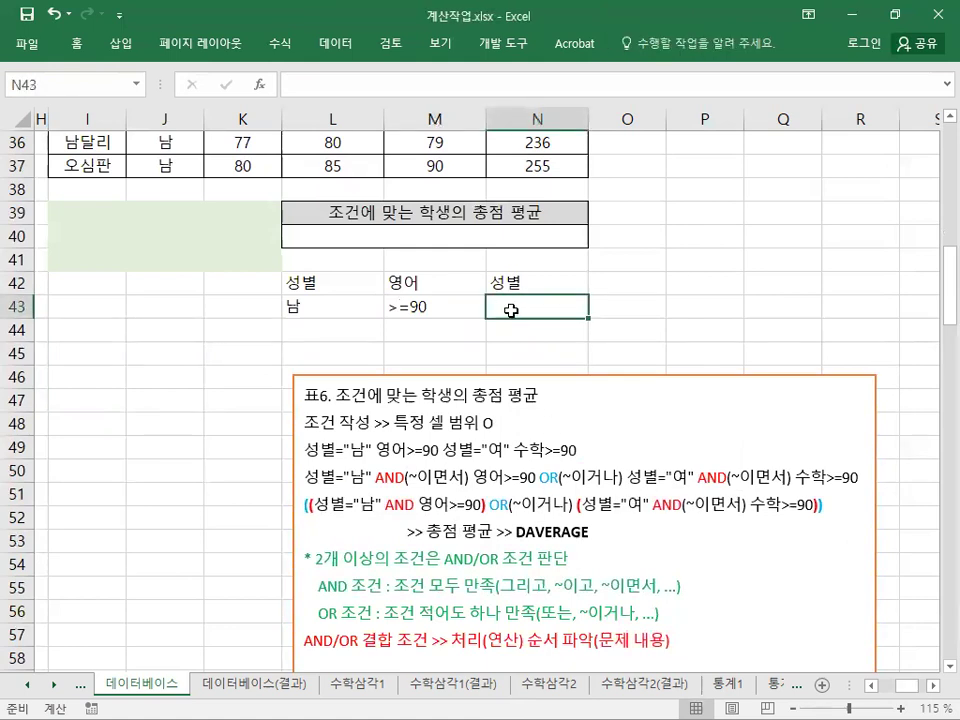
pyautogui.moveTo(366, 287); pyautogui.dragTo(467, 304)
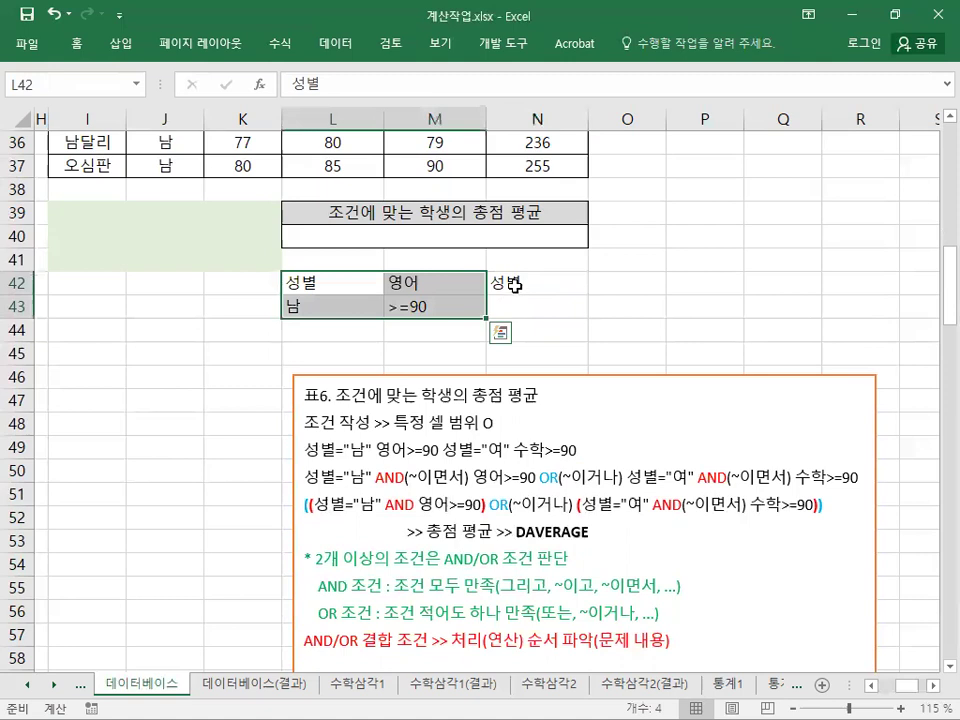
# Enter 여 in N44 under the second 성별 heading, one row below the 남 condition.
pyautogui.click(514, 286)
pyautogui.moveTo(570, 332); pyautogui.dragTo(615, 334)
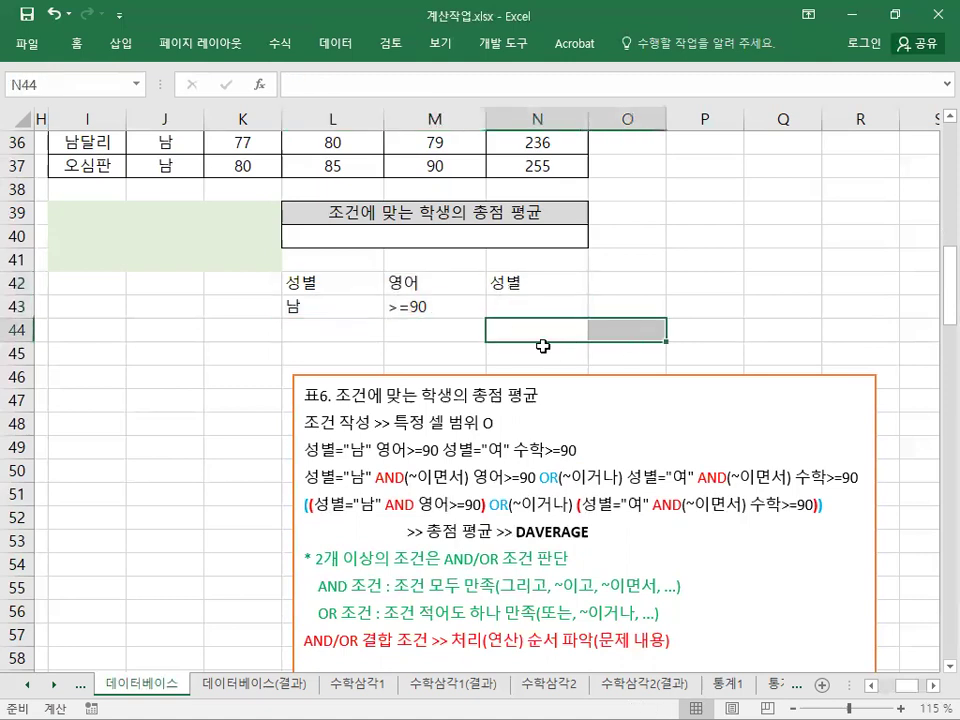
pyautogui.moveTo(343, 306); pyautogui.dragTo(423, 309)
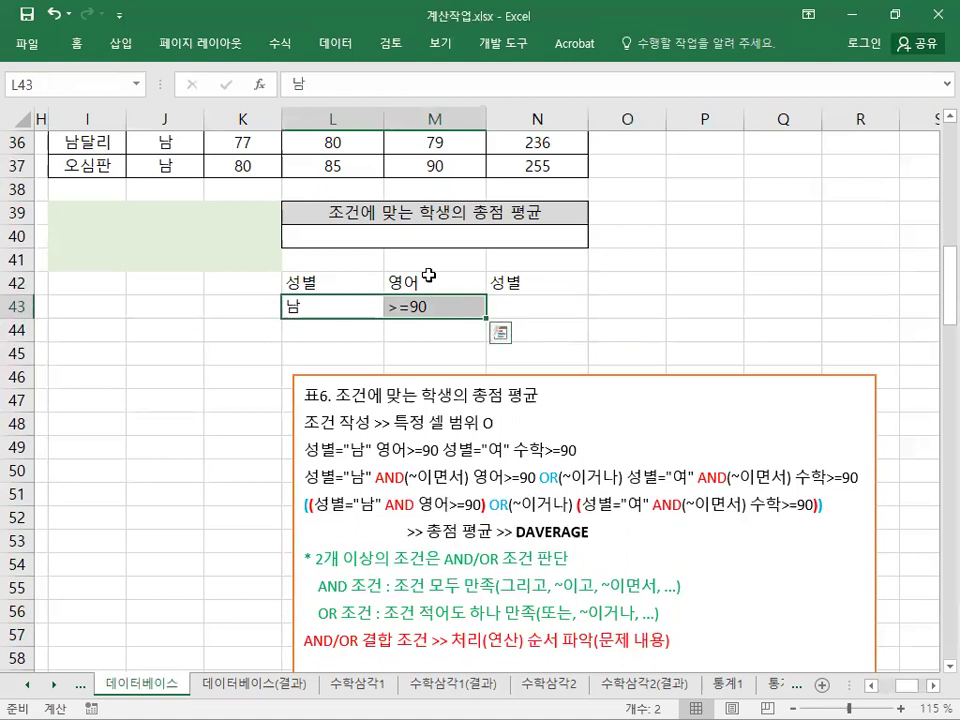
pyautogui.moveTo(553, 339)
pyautogui.mouseDown()
pyautogui.moveTo(628, 336)
pyautogui.moveTo(567, 335)
pyautogui.mouseUp()
pyautogui.write('여')
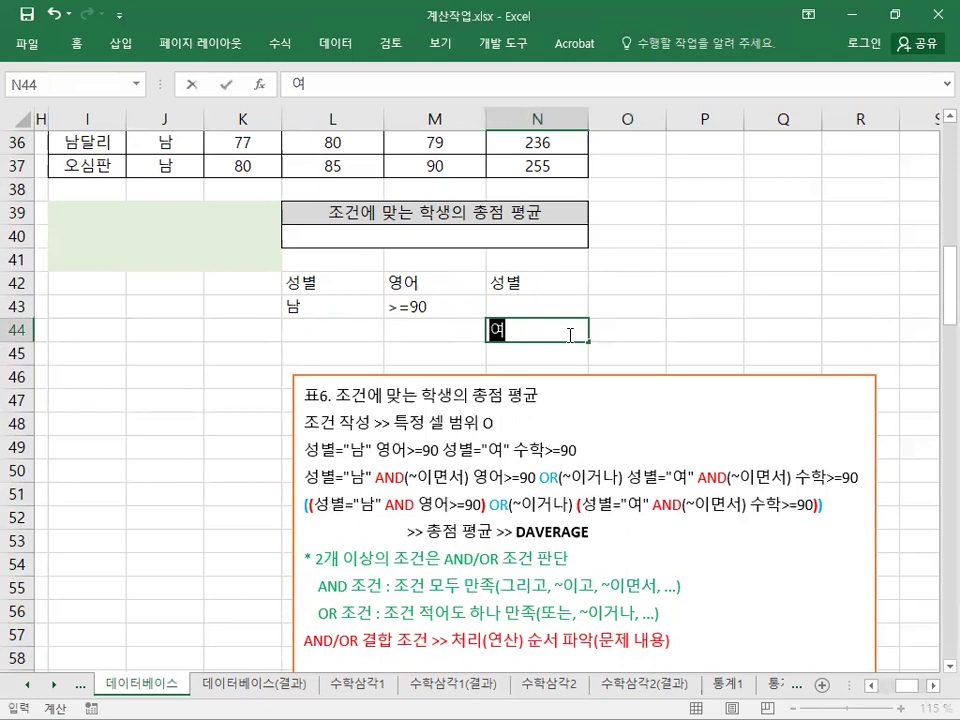
pyautogui.press('Tab')
# Enter the heading 수학 in O42 and the condition >=90 in O44 of the trial criteria range.
pyautogui.press('Up')
pyautogui.press('Up')
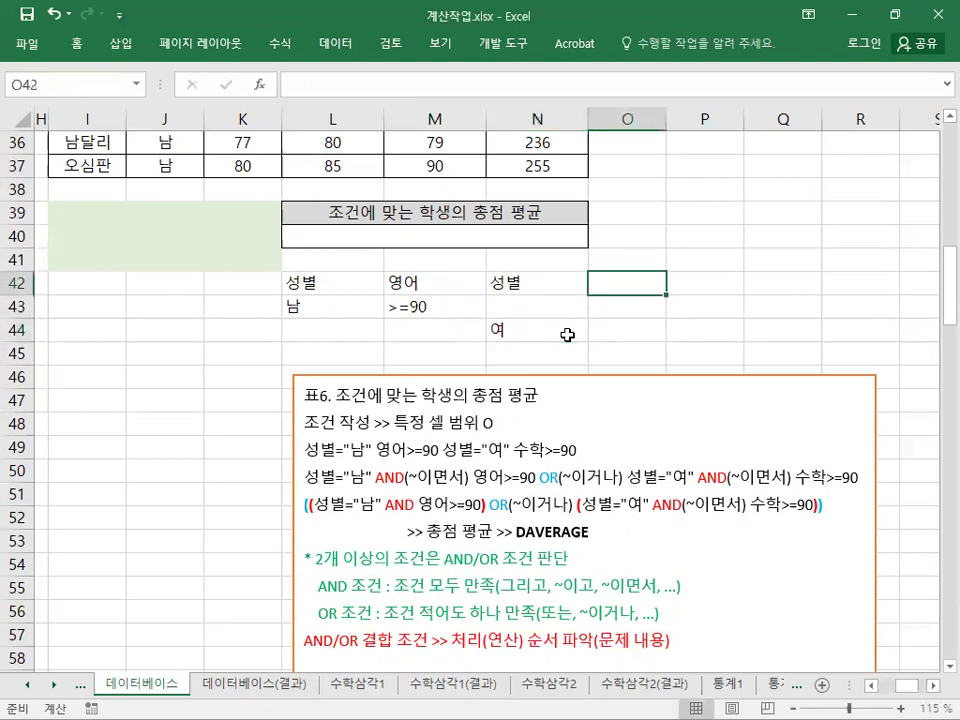
pyautogui.write('수학')
pyautogui.press('Down')
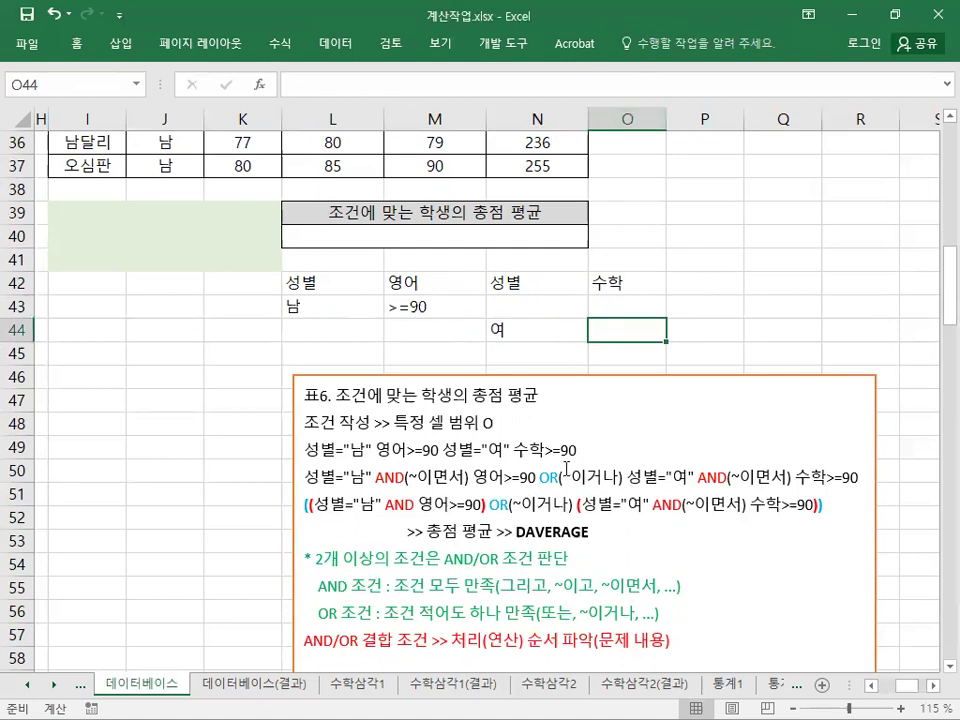
pyautogui.moveTo(568, 336); pyautogui.dragTo(636, 336)
pyautogui.click(626, 336)
pyautogui.write('>=90')
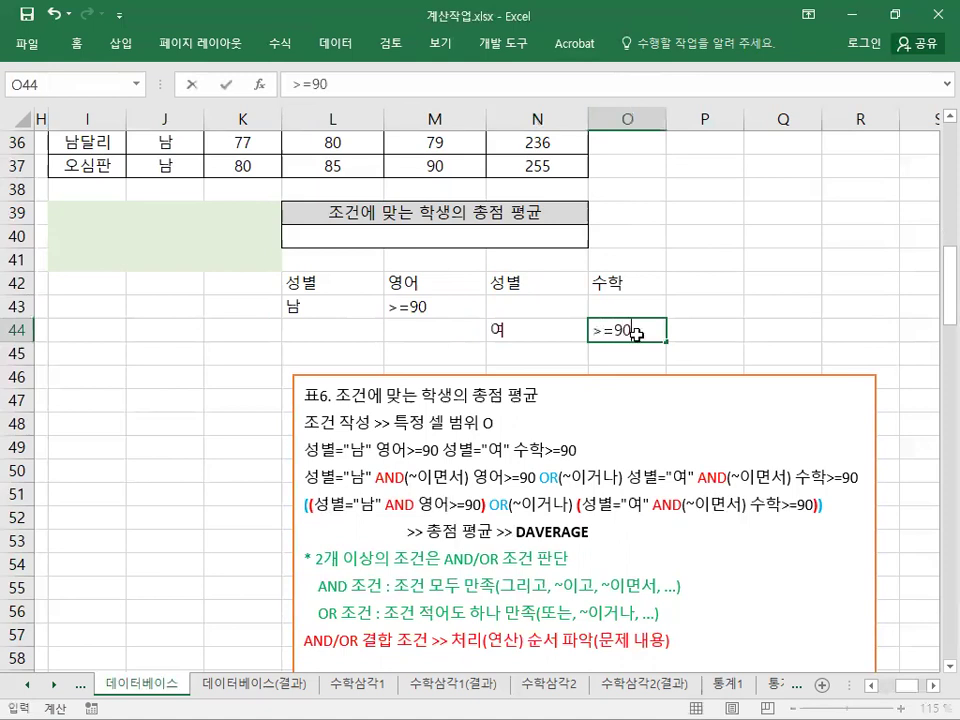
pyautogui.press('Return')
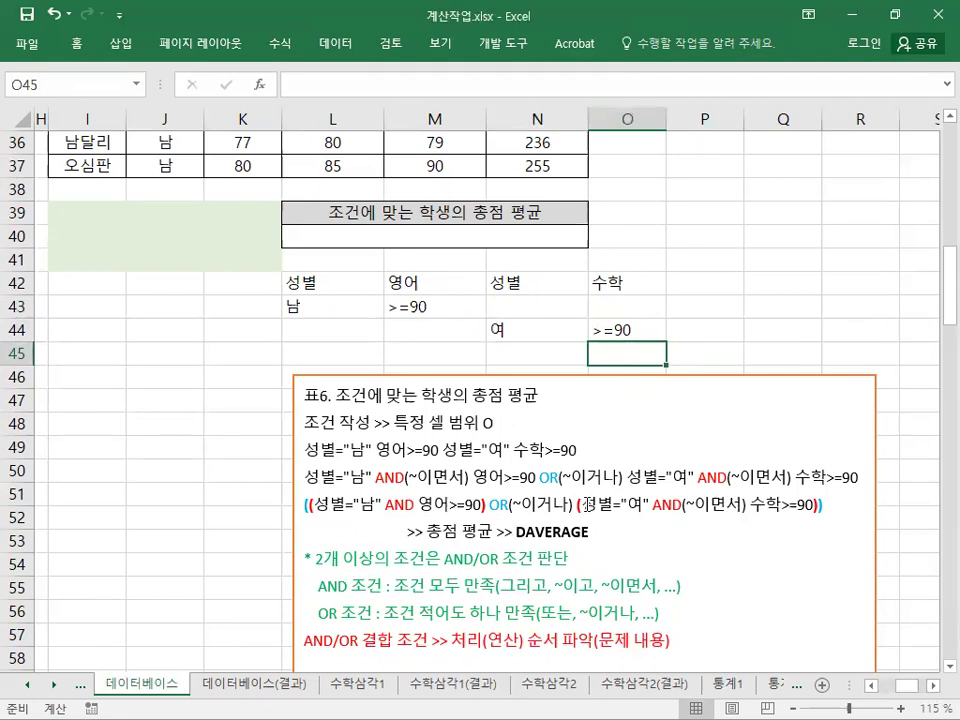
# Compare the four-column trial criteria in L42:O44 with the shaded criteria area I39:K41 below 표6.
pyautogui.moveTo(360, 289); pyautogui.dragTo(612, 326)
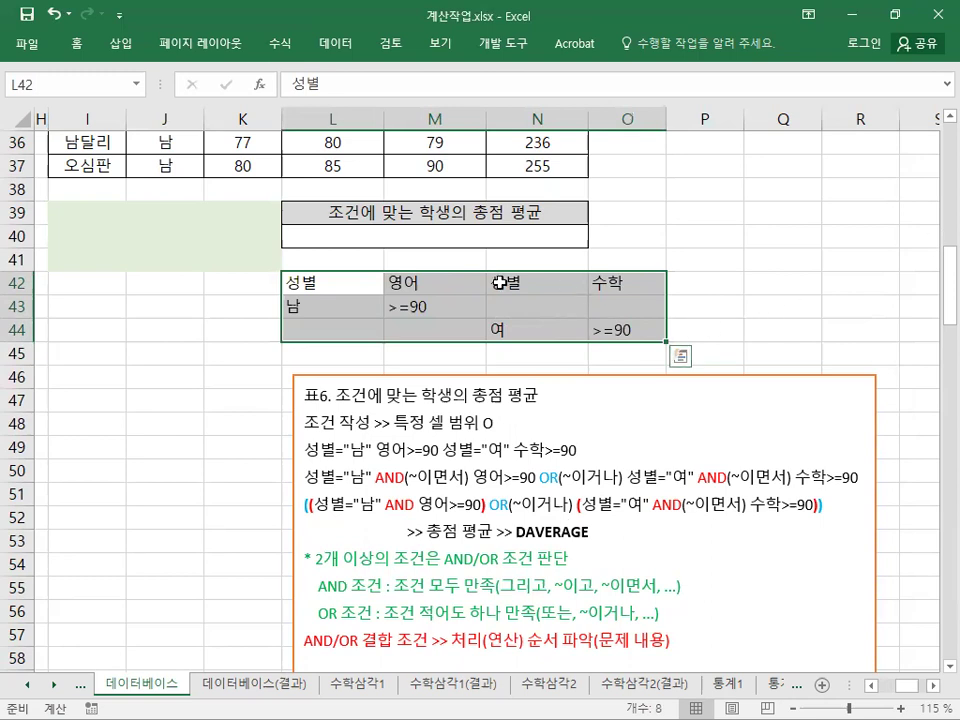
pyautogui.moveTo(371, 283); pyautogui.dragTo(616, 321)
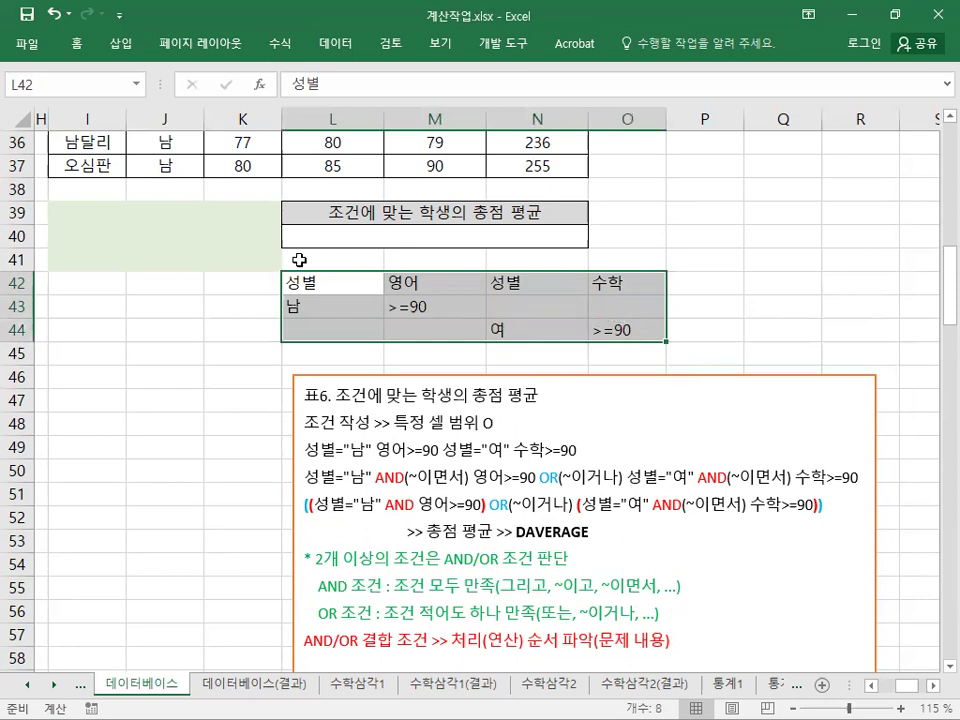
pyautogui.moveTo(118, 216); pyautogui.dragTo(231, 254)
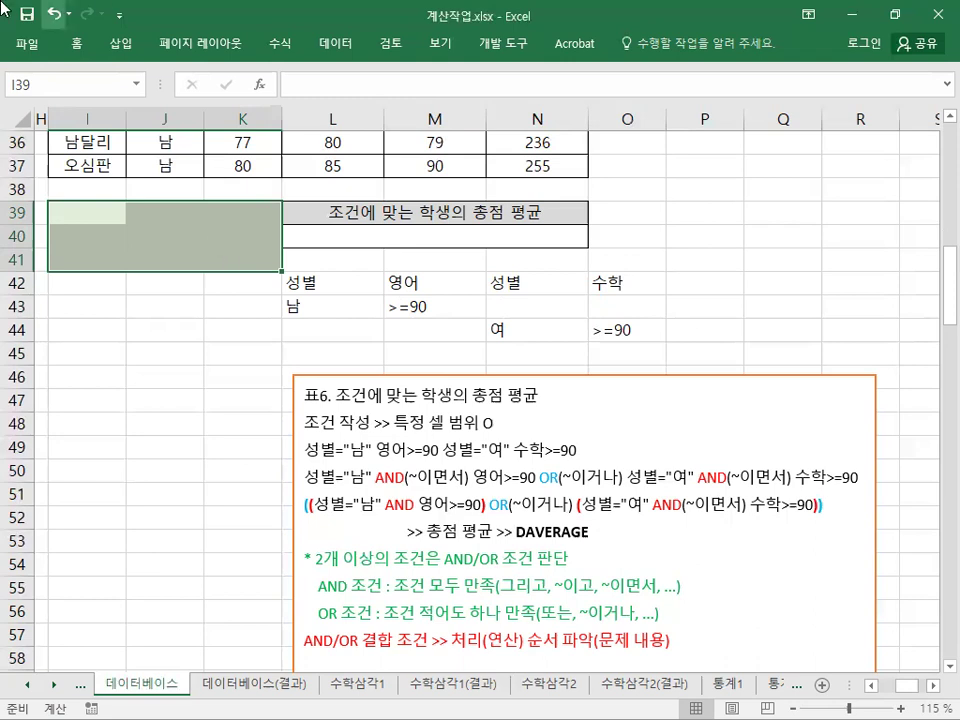
pyautogui.scroll(2, 207, 341)
pyautogui.scroll(1, 207, 341)
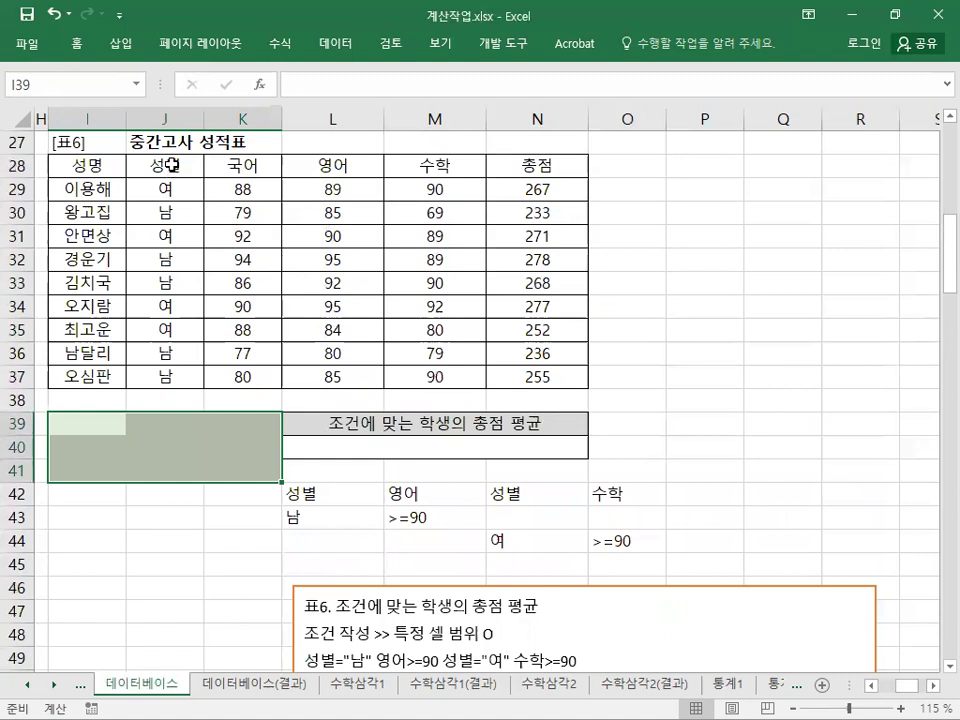
pyautogui.moveTo(293, 497); pyautogui.dragTo(600, 545)
# Copy the 성별 heading and a 남 value from 표6 into criteria cells I39 and I40.
pyautogui.rightClick(170, 168)
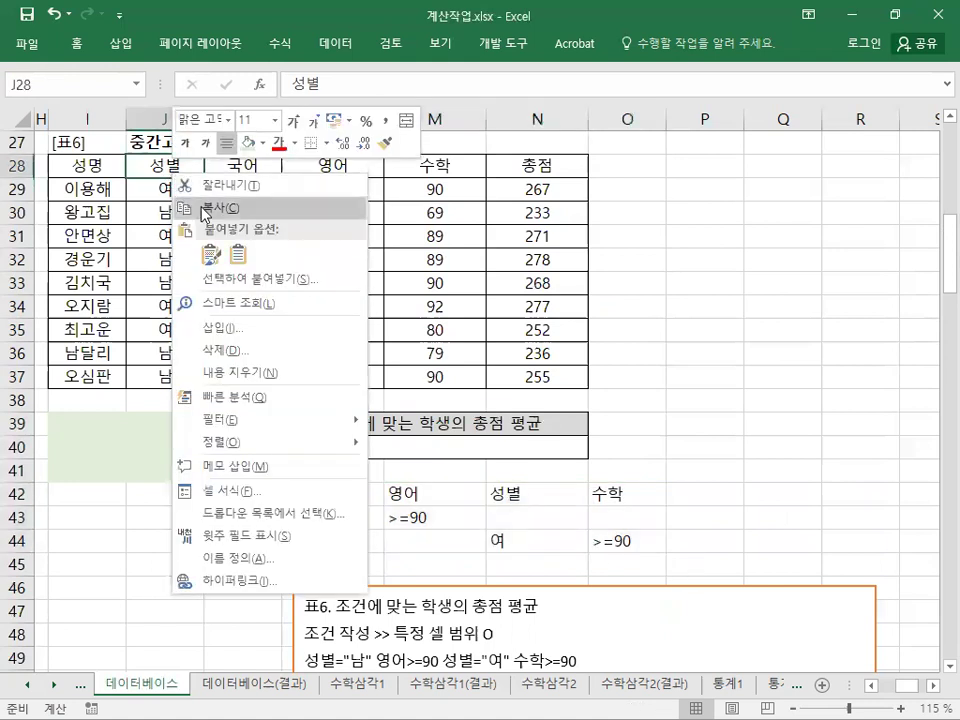
pyautogui.click(205, 210)
pyautogui.click(86, 422)
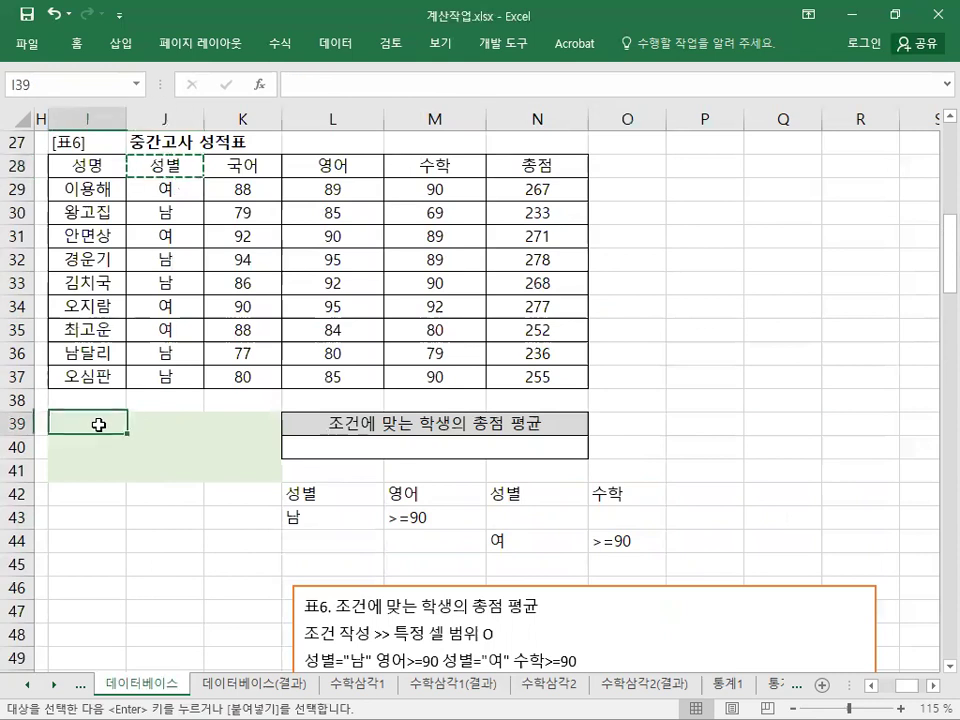
pyautogui.rightClick(110, 425)
pyautogui.click(138, 86)
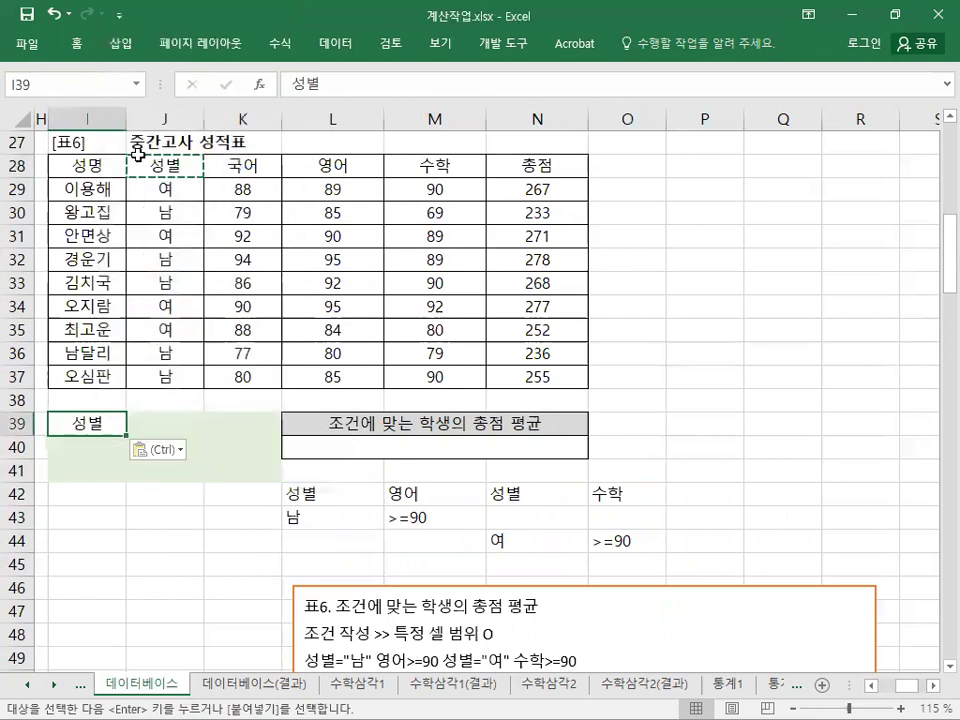
pyautogui.rightClick(155, 205)
pyautogui.click(214, 242)
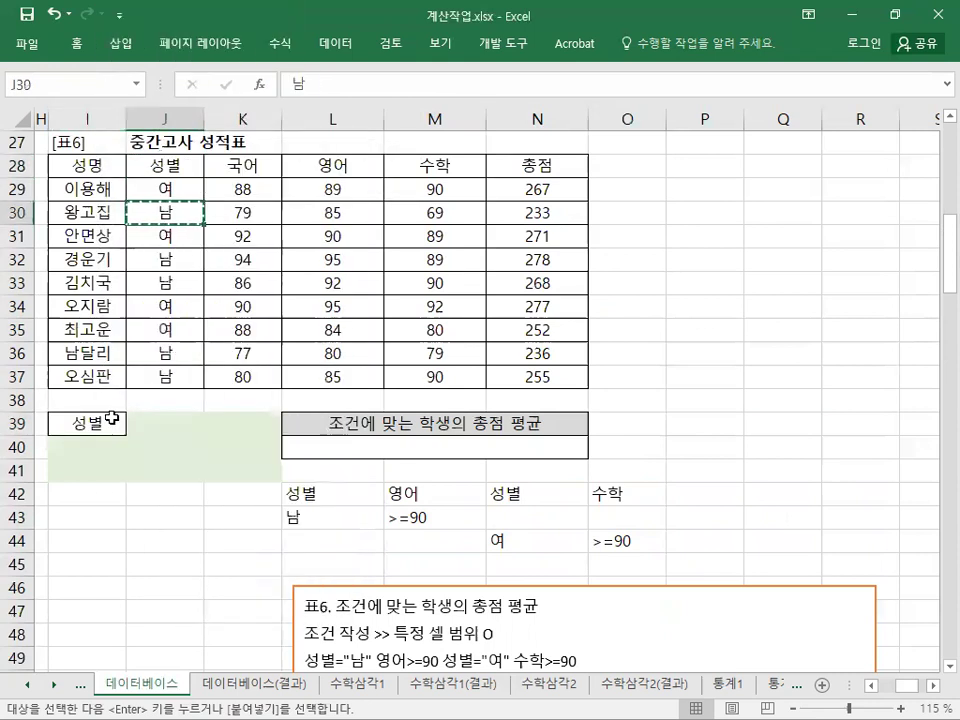
pyautogui.rightClick(95, 453)
pyautogui.click(104, 98)
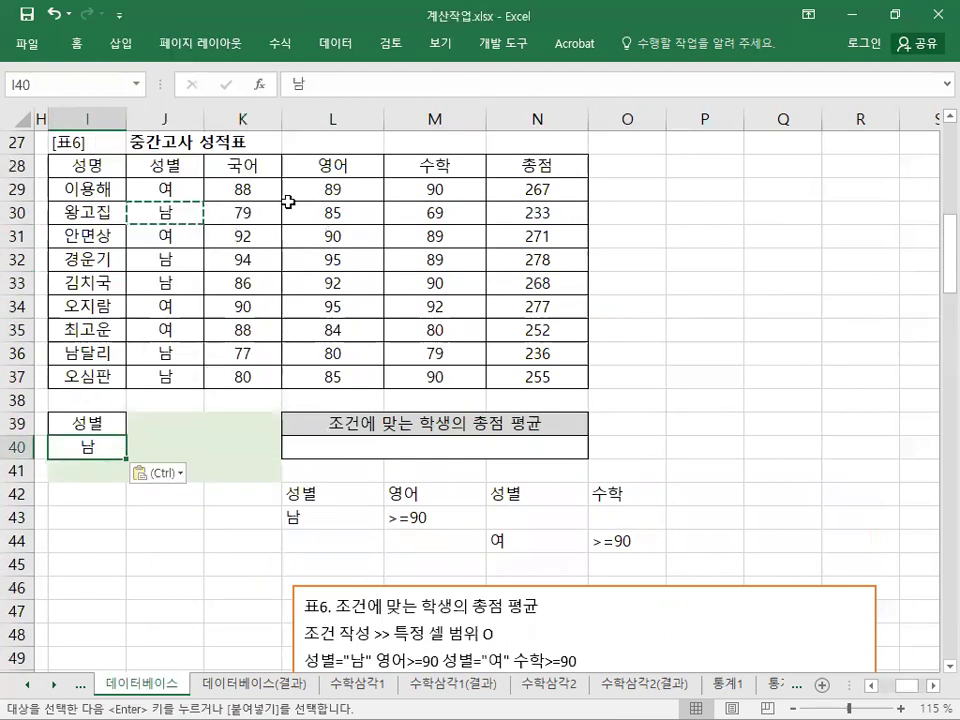
# Copy the 영어 heading from 표6 into J39 and enter the condition >=90 in J40.
pyautogui.rightClick(316, 170)
pyautogui.click(370, 208)
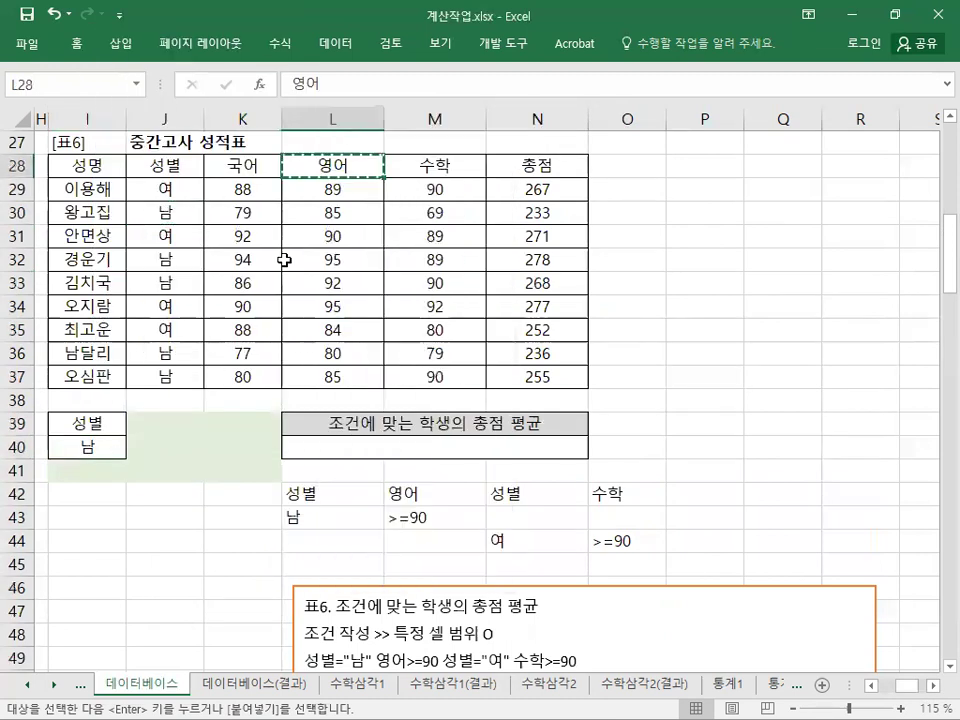
pyautogui.rightClick(150, 416)
pyautogui.click(193, 377)
pyautogui.click(149, 449)
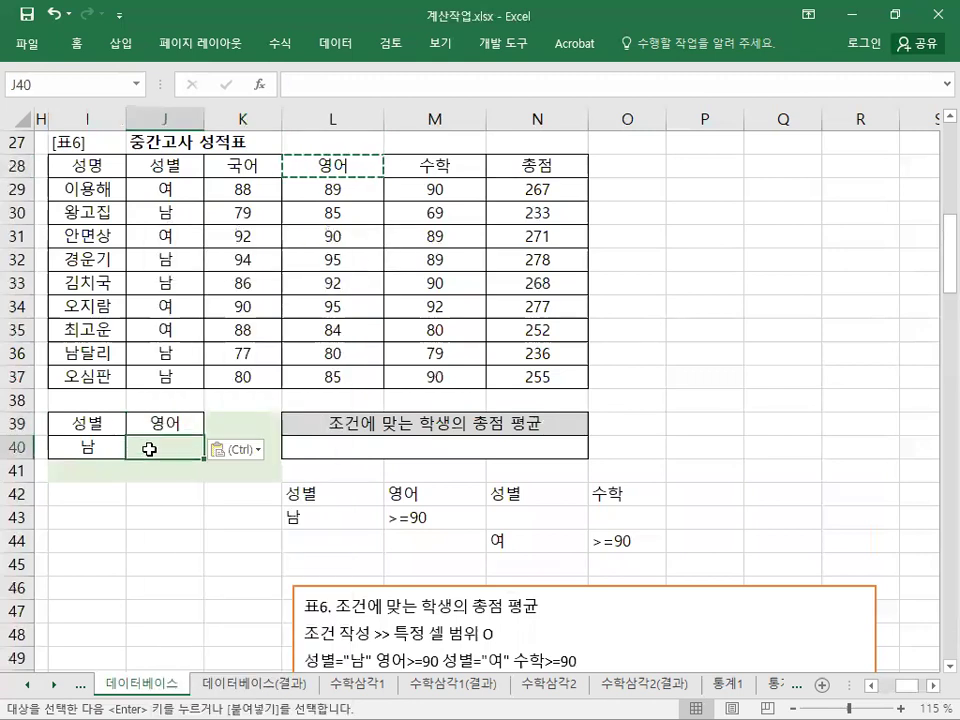
pyautogui.write('>=90')
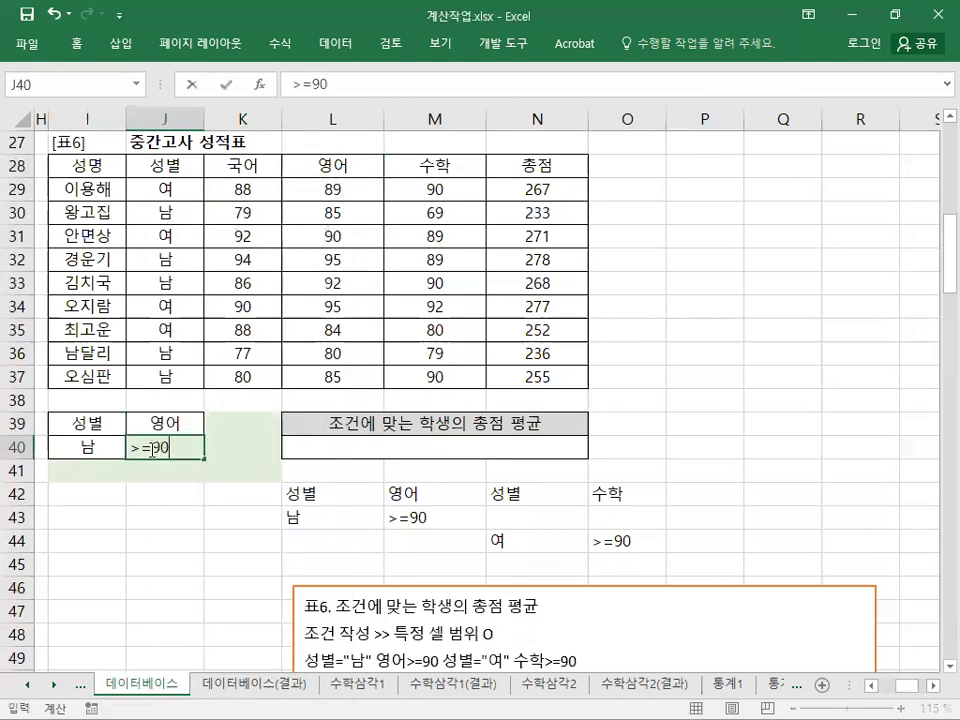
pyautogui.press('Return')
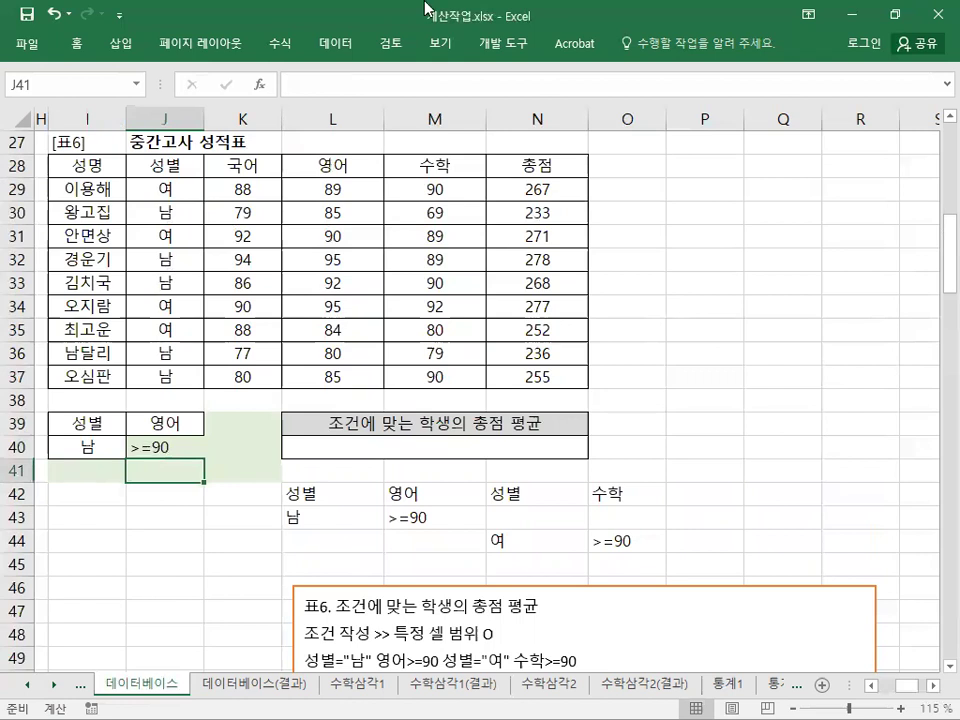
# Examine the repeated 성별 fields in the trial criteria against the same-field OR example beside 표4.
pyautogui.moveTo(89, 447); pyautogui.dragTo(161, 446)
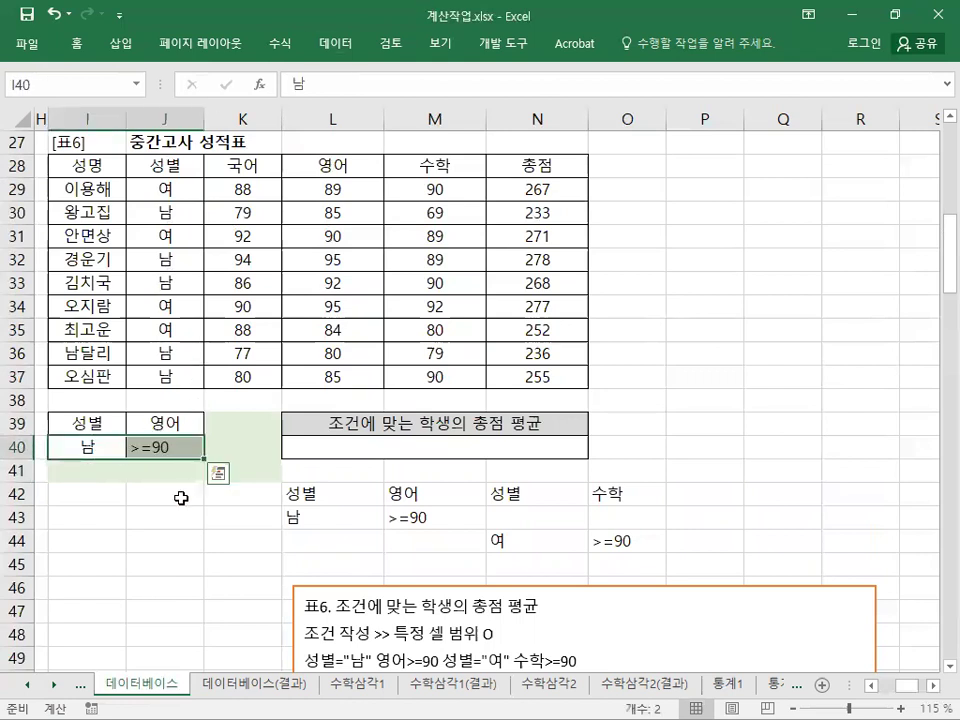
pyautogui.click(179, 471)
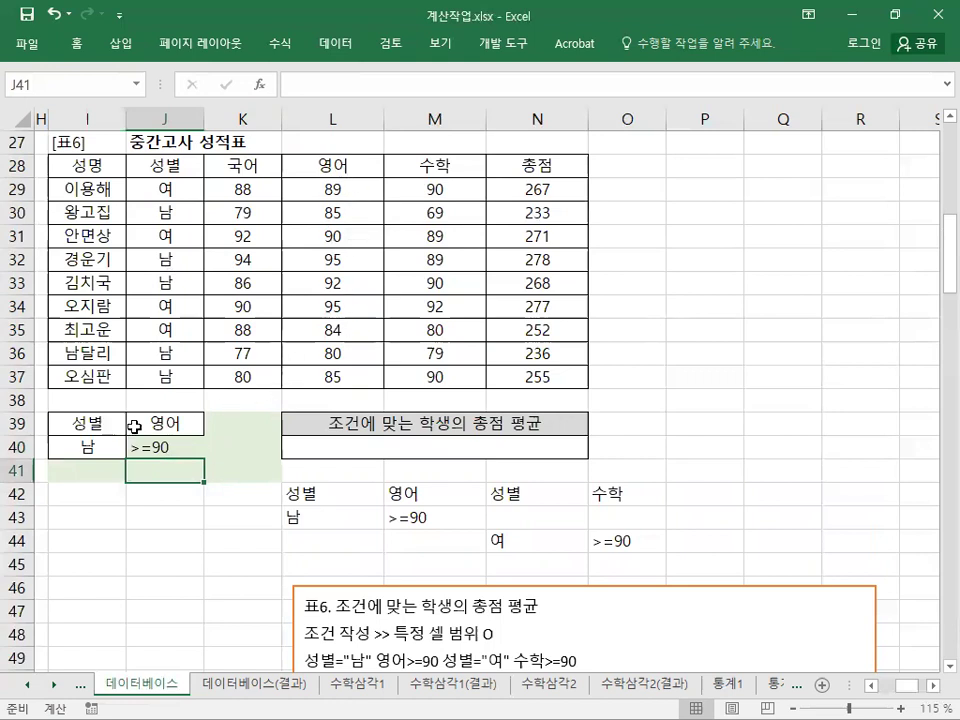
pyautogui.click(507, 495)
pyautogui.click(302, 495)
pyautogui.click(496, 495)
pyautogui.click(298, 495)
pyautogui.click(499, 493)
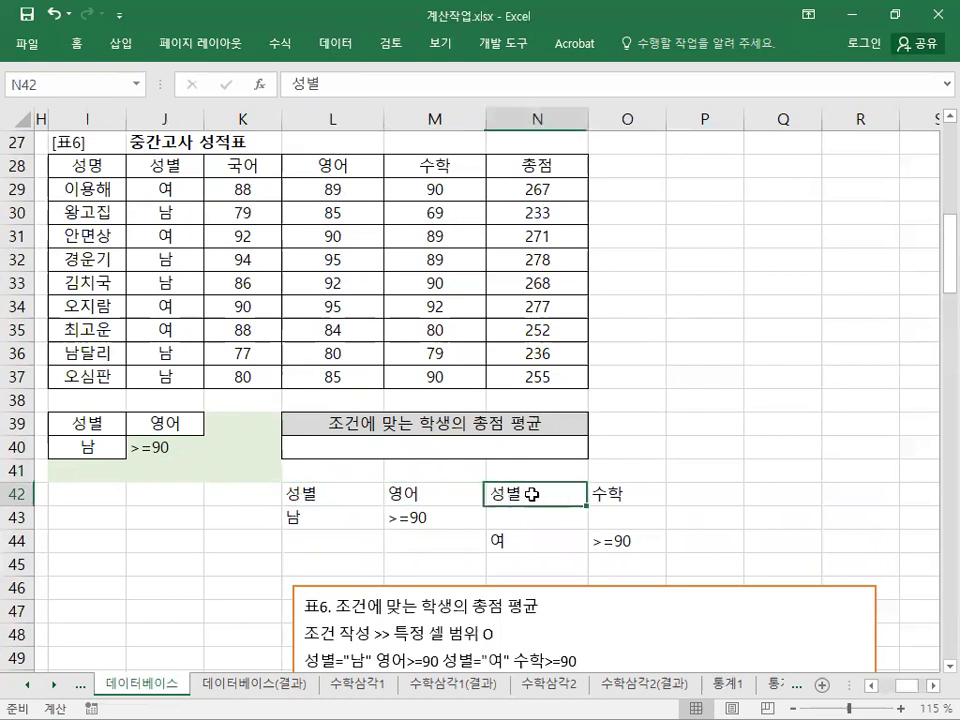
pyautogui.click(309, 520)
pyautogui.click(516, 544)
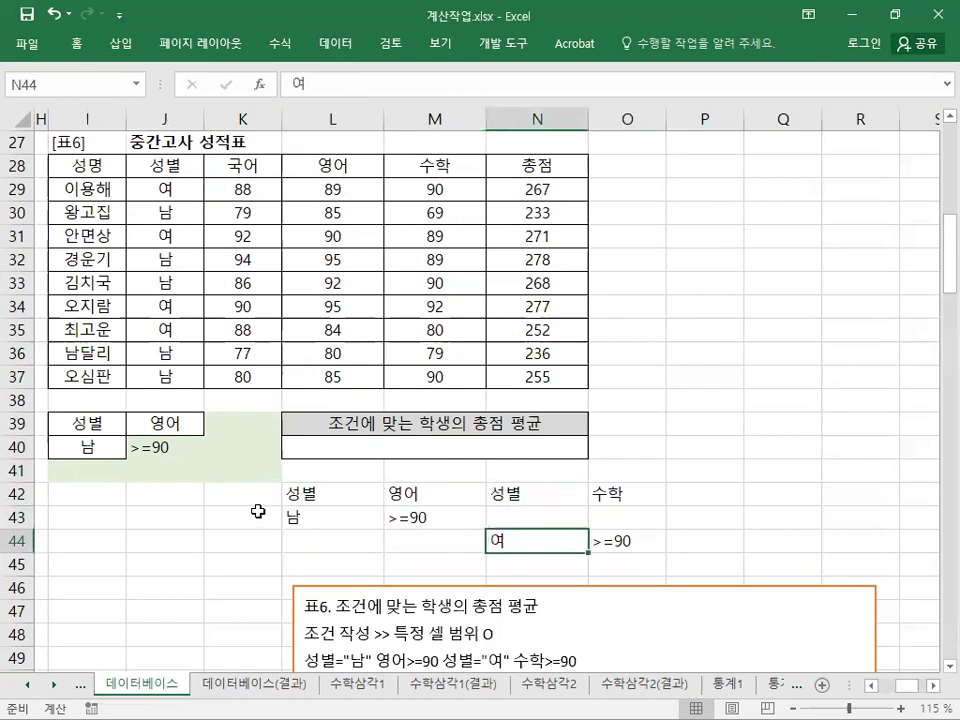
pyautogui.scroll(5, 476, 493)
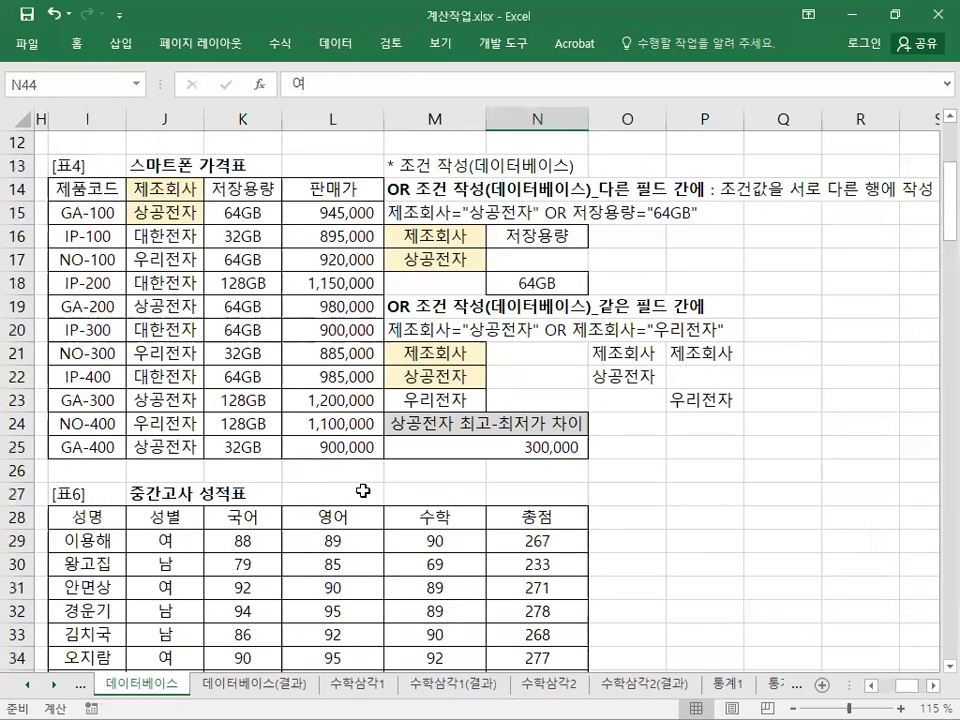
pyautogui.scroll(-5, 364, 489)
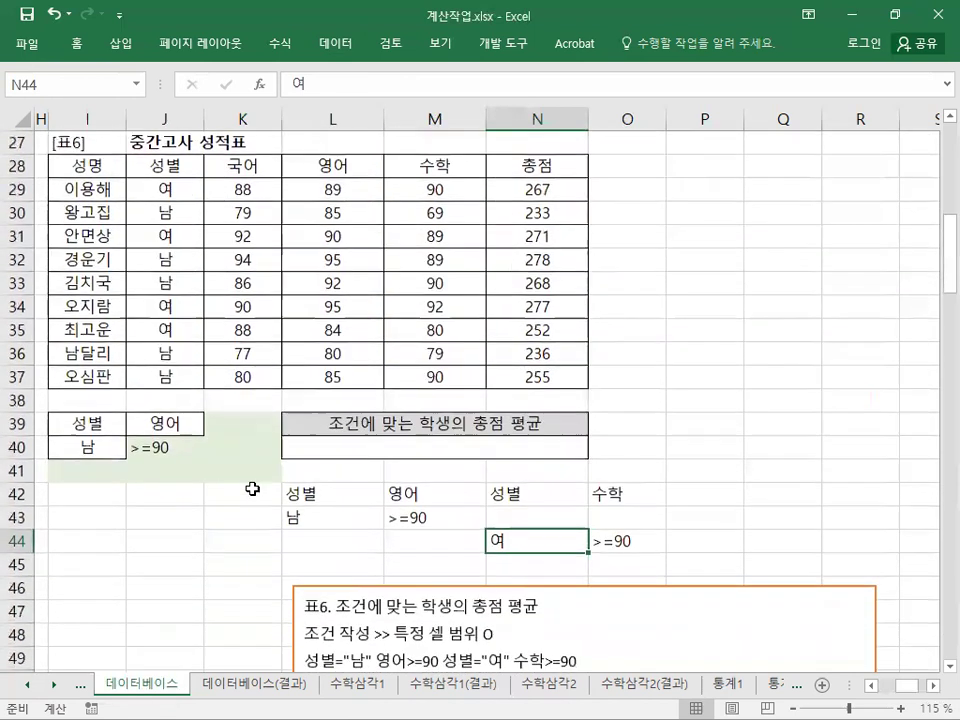
# Copy a 여 value from the 성별 column of 표6 into criteria cell I41.
pyautogui.rightClick(170, 190)
pyautogui.click(216, 229)
pyautogui.rightClick(100, 470)
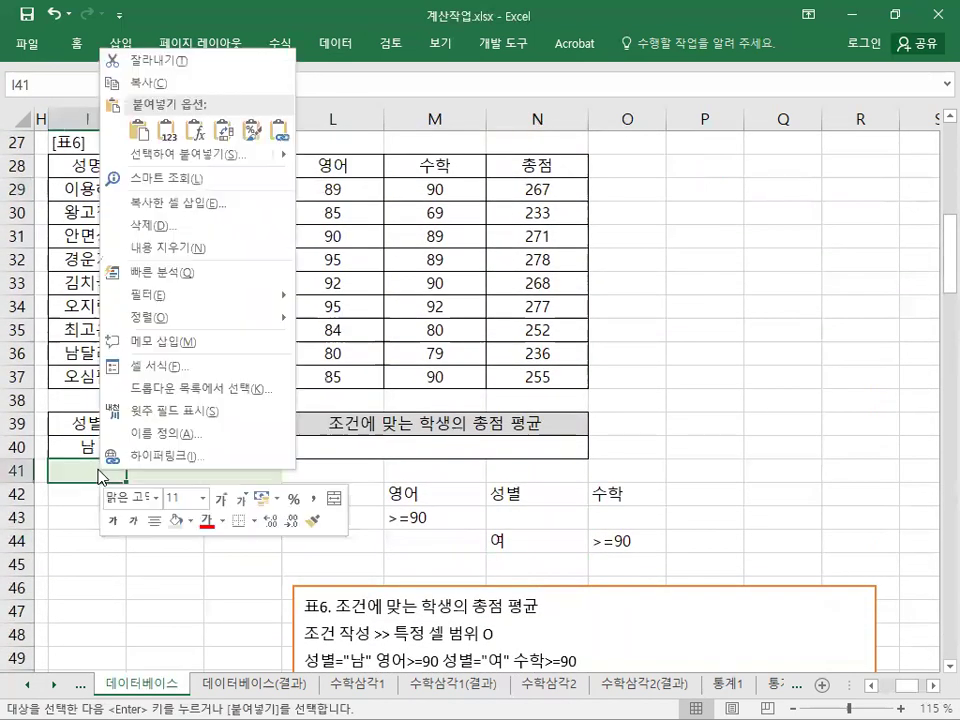
pyautogui.click(139, 139)
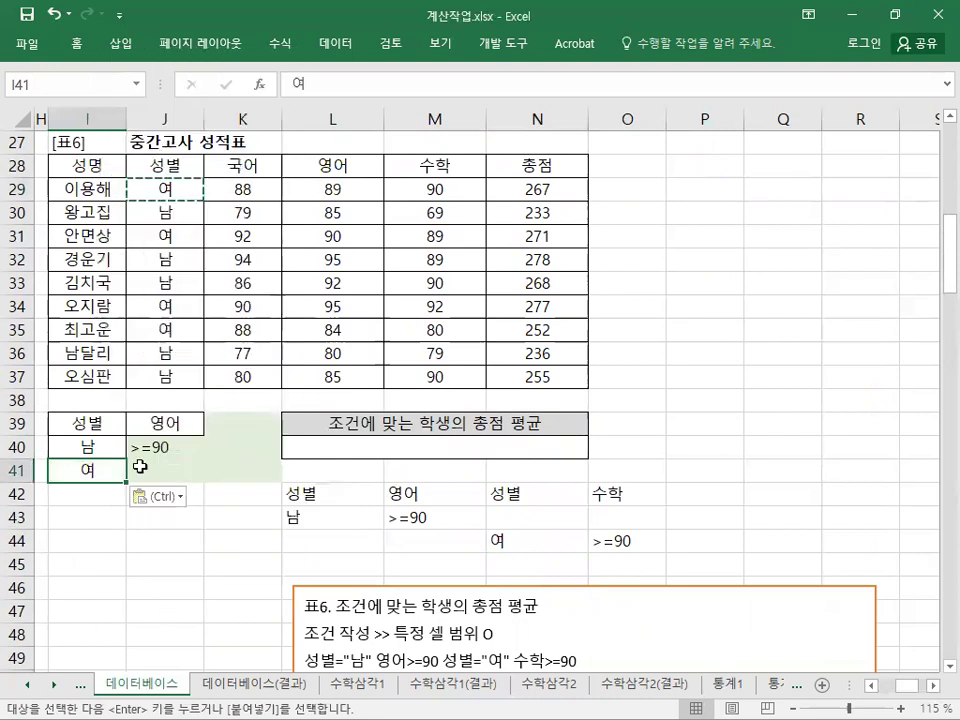
# Copy the 수학 heading from 표6 into K39 and enter the condition >=90 in K41 on the 여 row.
pyautogui.click(96, 422)
pyautogui.click(165, 422)
pyautogui.rightClick(456, 171)
pyautogui.click(505, 205)
pyautogui.rightClick(250, 420)
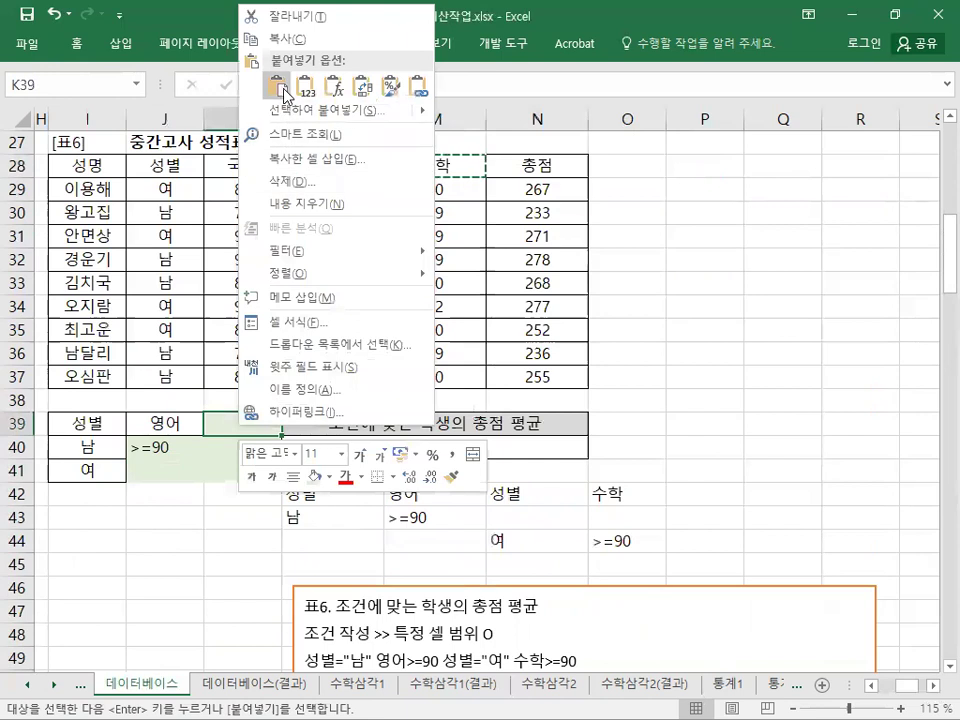
pyautogui.click(253, 103)
pyautogui.moveTo(119, 455); pyautogui.dragTo(160, 449)
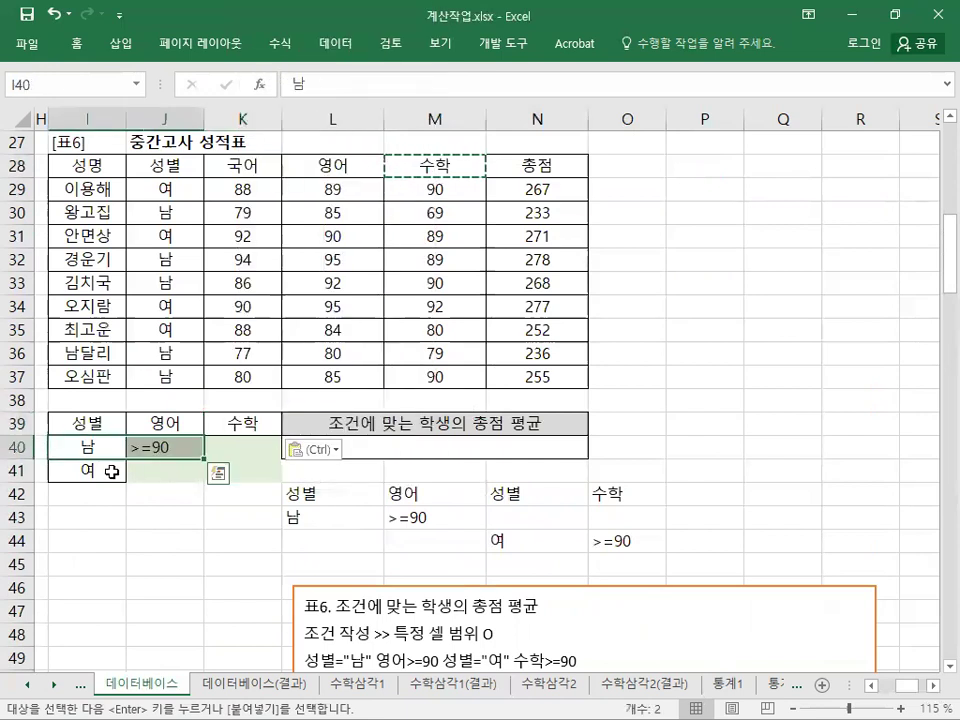
pyautogui.moveTo(96, 474); pyautogui.dragTo(212, 475)
pyautogui.moveTo(96, 476); pyautogui.dragTo(212, 476)
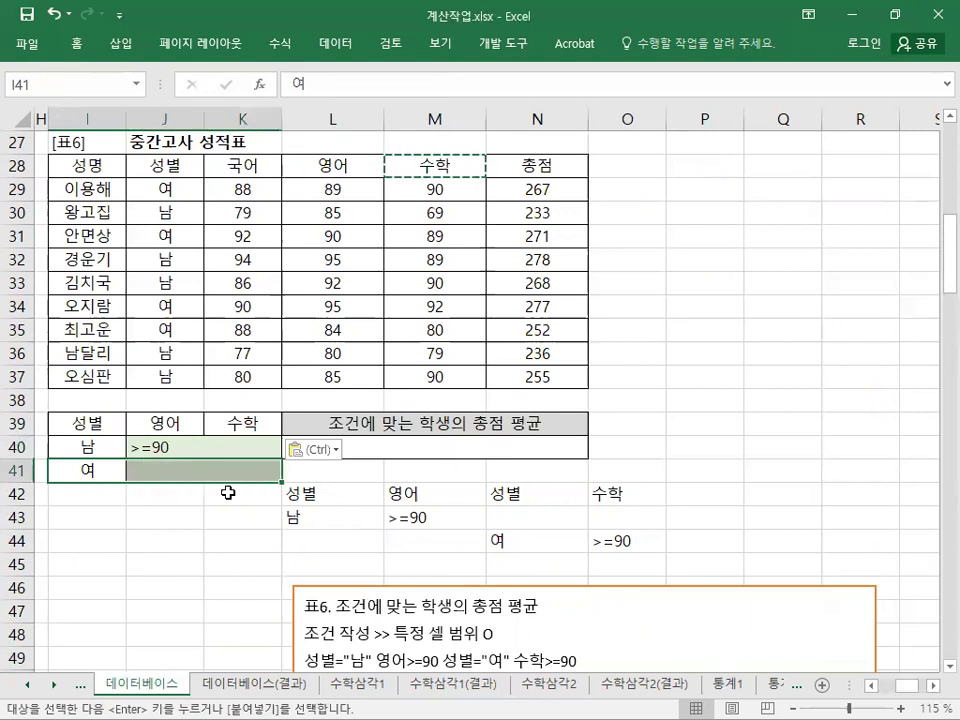
pyautogui.click(250, 476)
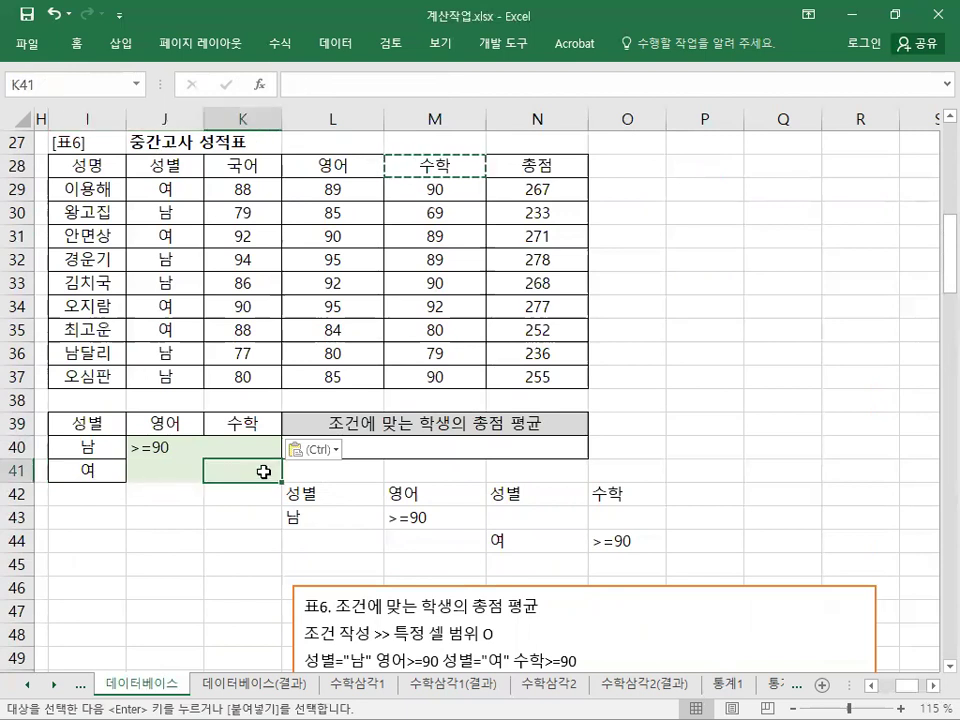
pyautogui.write('>=90')
pyautogui.press('Return')
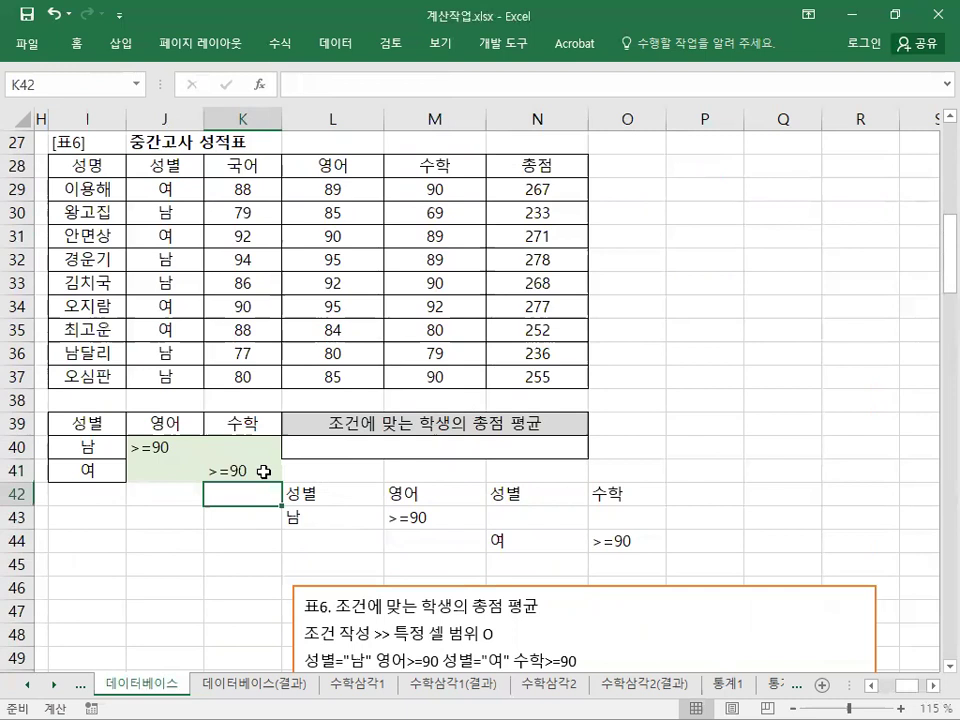
# Move the 표6 notes text box slightly up and to the right, keeping it below the trial criteria.
pyautogui.click(580, 633)
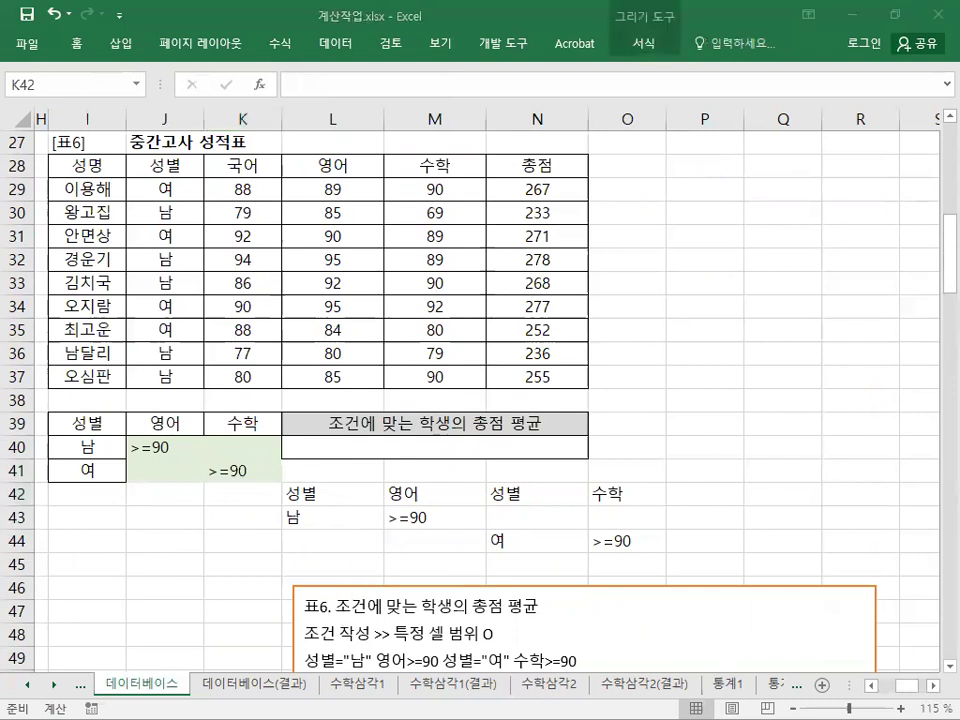
pyautogui.click(470, 588)
pyautogui.moveTo(470, 588); pyautogui.dragTo(481, 576)
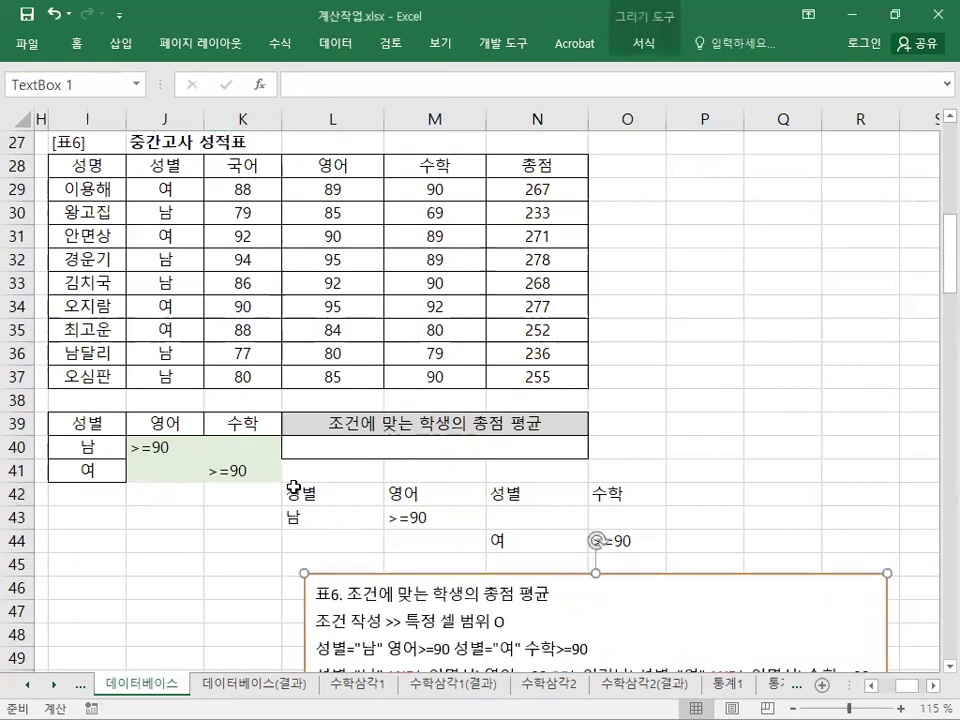
# Move the 표6 notes text box up over the trial criteria and paste =DAVERAGE(I28:N37,N28,I39:K41) on a line below its title.
pyautogui.moveTo(417, 571); pyautogui.dragTo(432, 468)
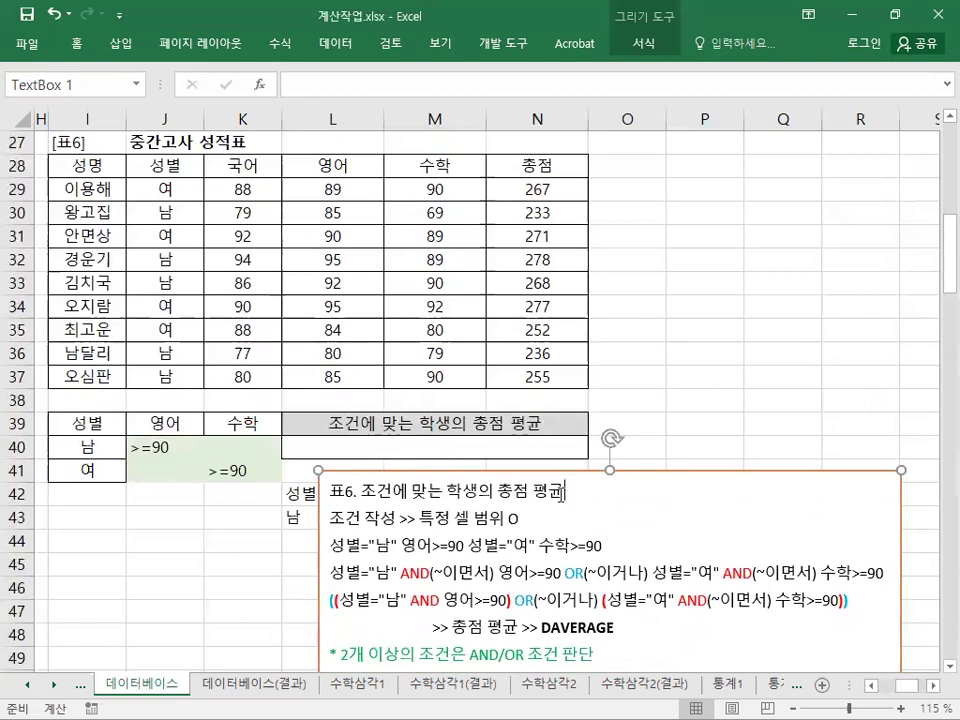
pyautogui.hotkey('ctrl', 'v')
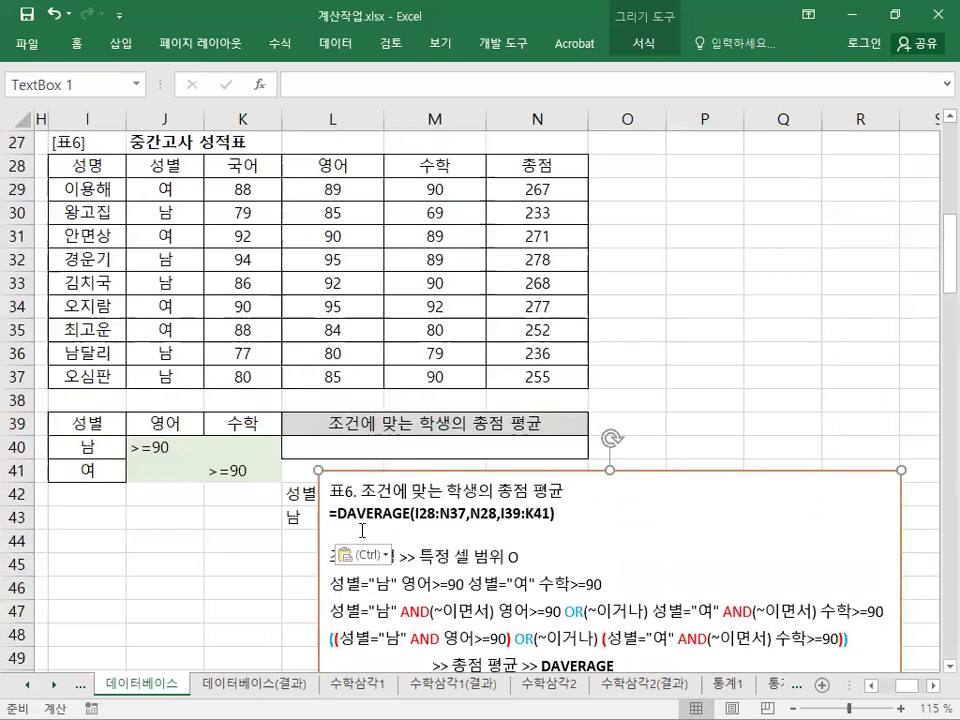
pyautogui.press('Delete')
# Enlarge the pasted DAVERAGE formula line in the 표6 notes text box to 16 pt.
pyautogui.tripleClick(410, 514)
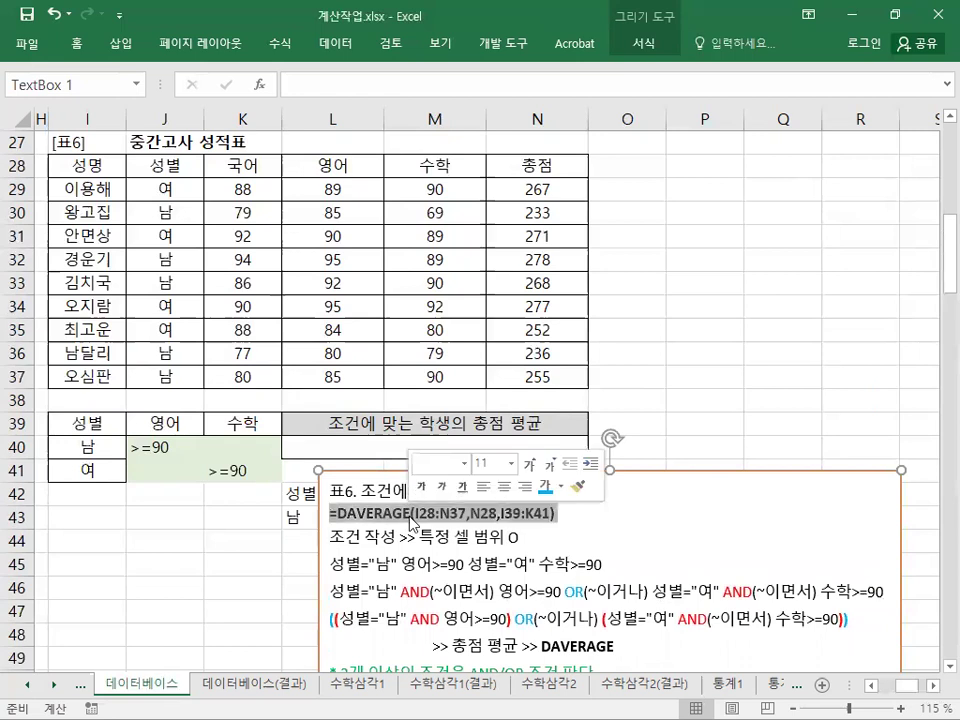
pyautogui.click(529, 464)
pyautogui.click(529, 464)
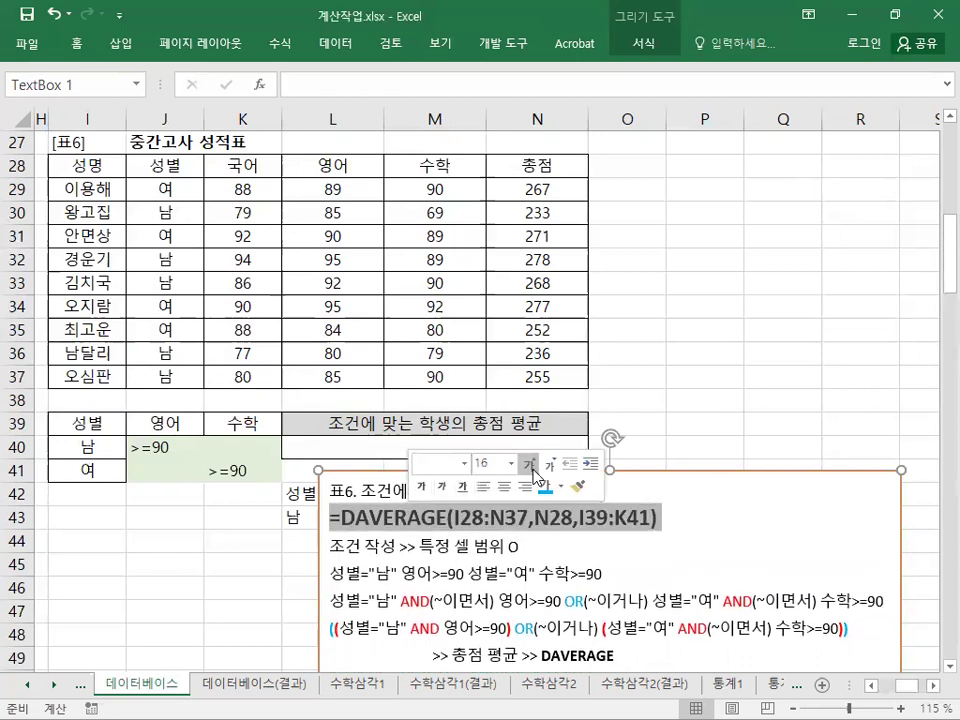
pyautogui.click(564, 628)
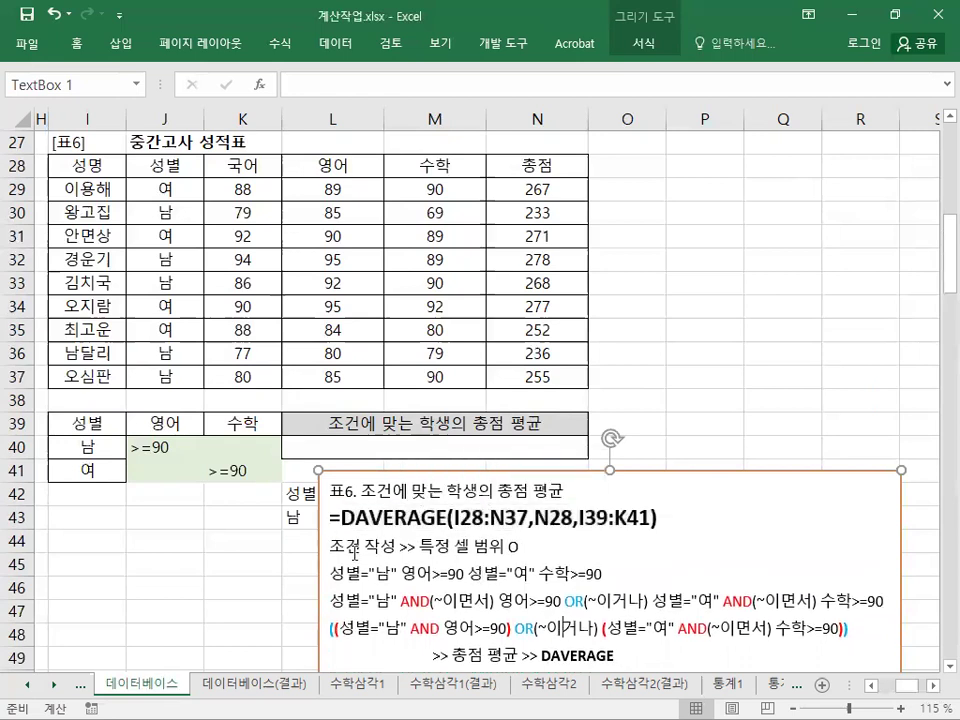
# Enter =DAVERAGE(I28:N37,N28,I39:K41) in L40 to average 총점 for the matching students, and save the workbook.
pyautogui.click(395, 453)
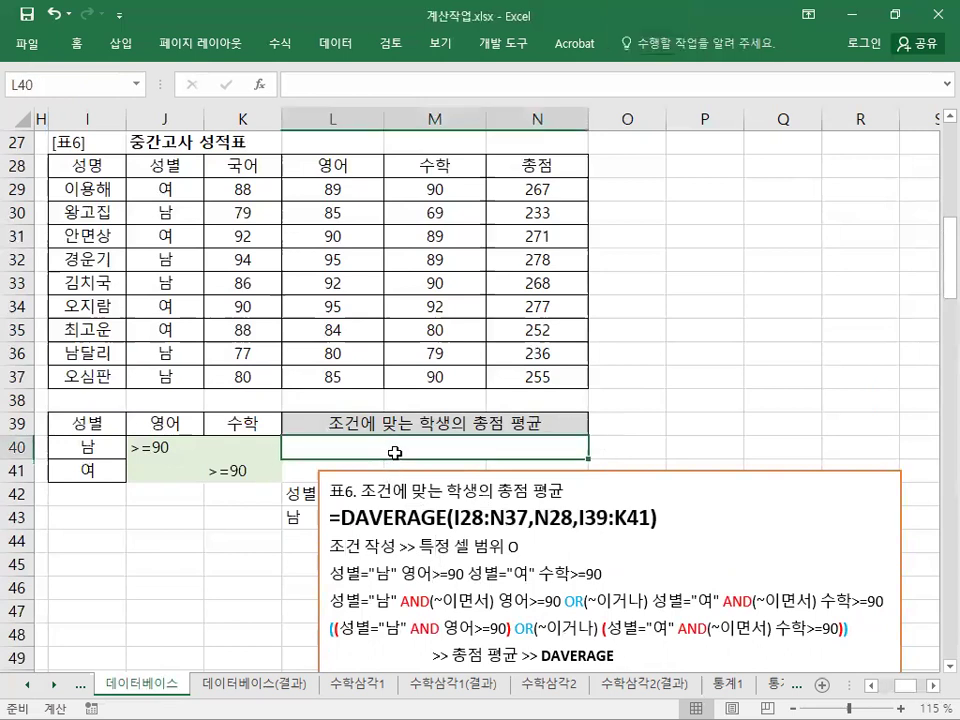
pyautogui.write('=')
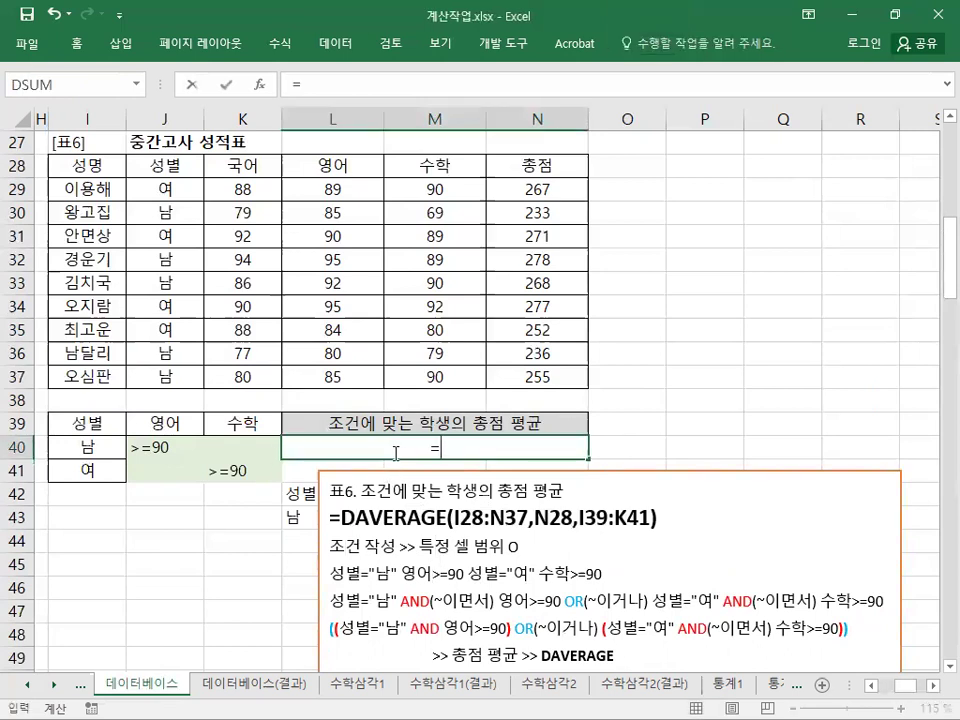
pyautogui.write('ㅇ')
pyautogui.press('BackSpace')
pyautogui.press('Hangul')
pyautogui.write('DAVERAGFE')
pyautogui.press('BackSpace')
pyautogui.press('BackSpace')
pyautogui.write('E(')
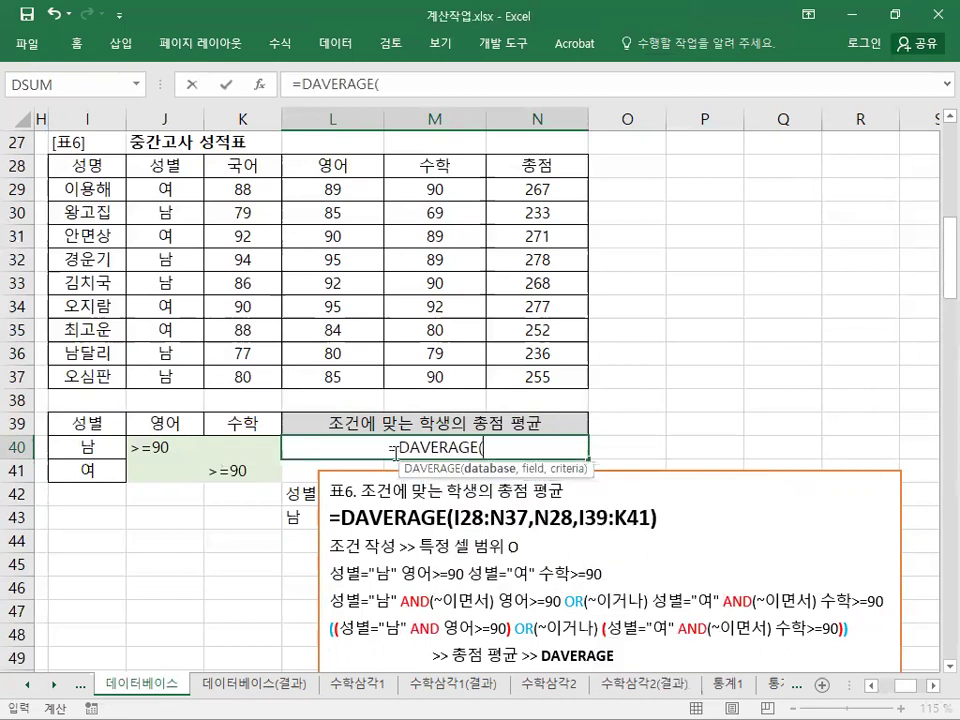
pyautogui.moveTo(86, 165); pyautogui.dragTo(525, 377)
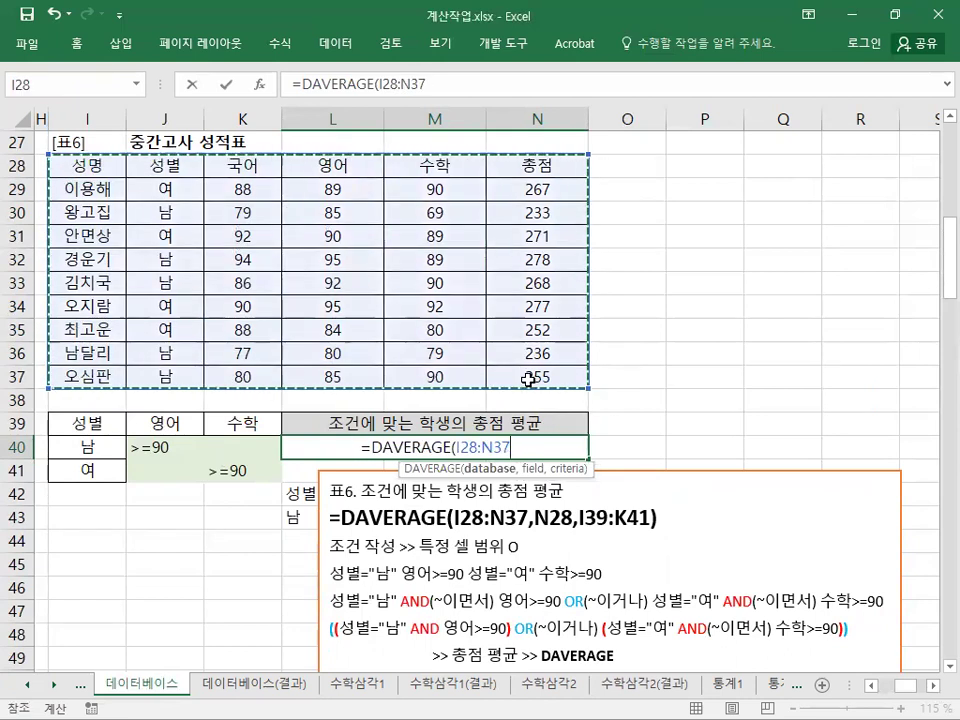
pyautogui.write(',')
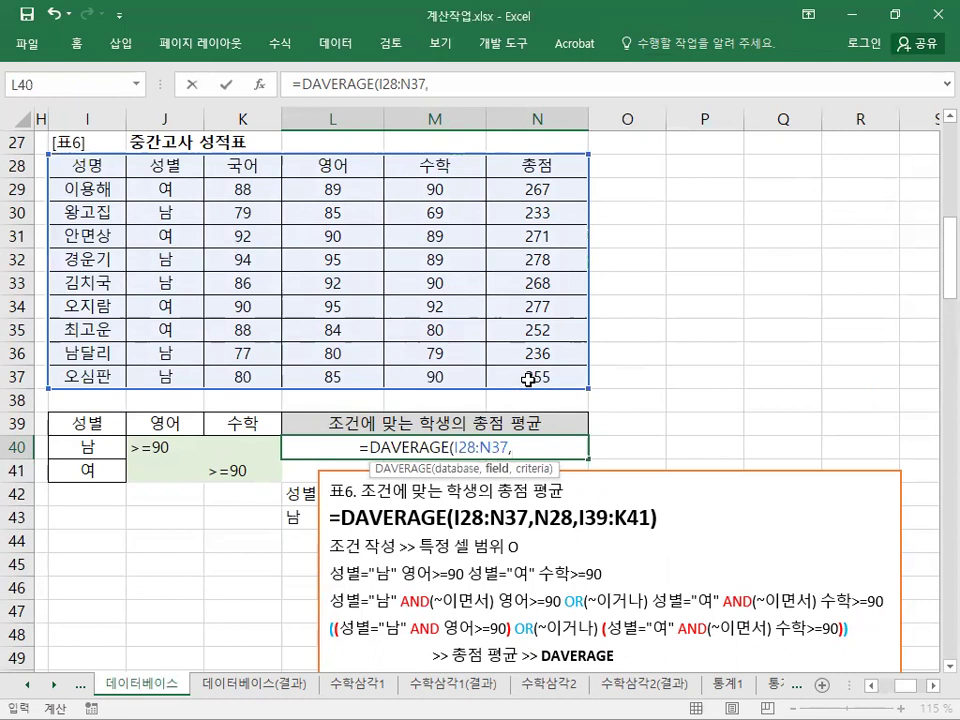
pyautogui.click(537, 167)
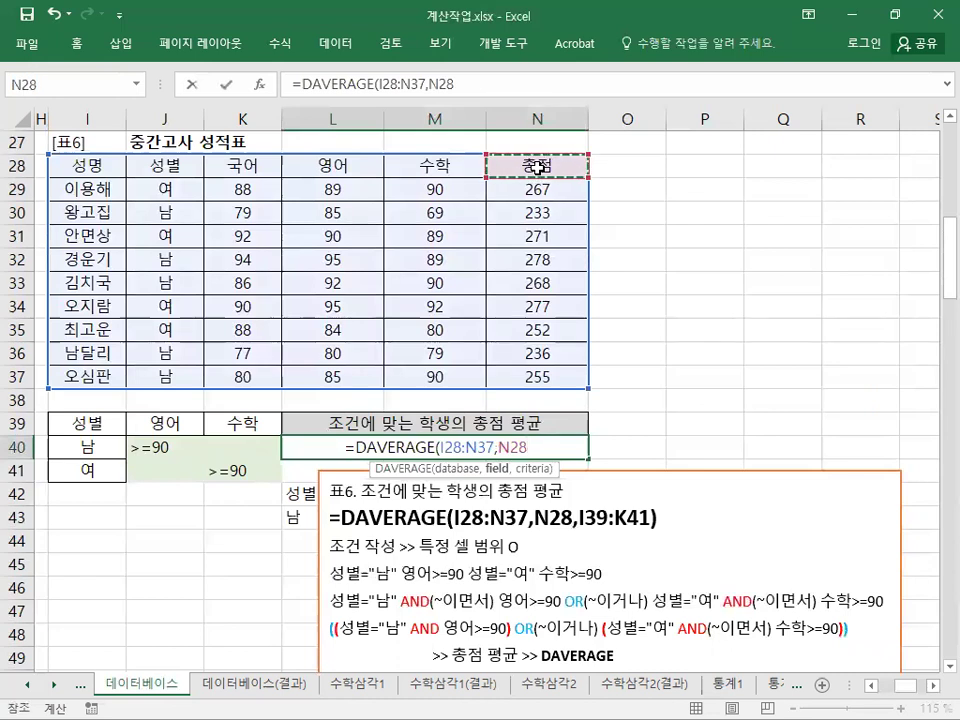
pyautogui.write(',')
pyautogui.moveTo(120, 425); pyautogui.dragTo(228, 471)
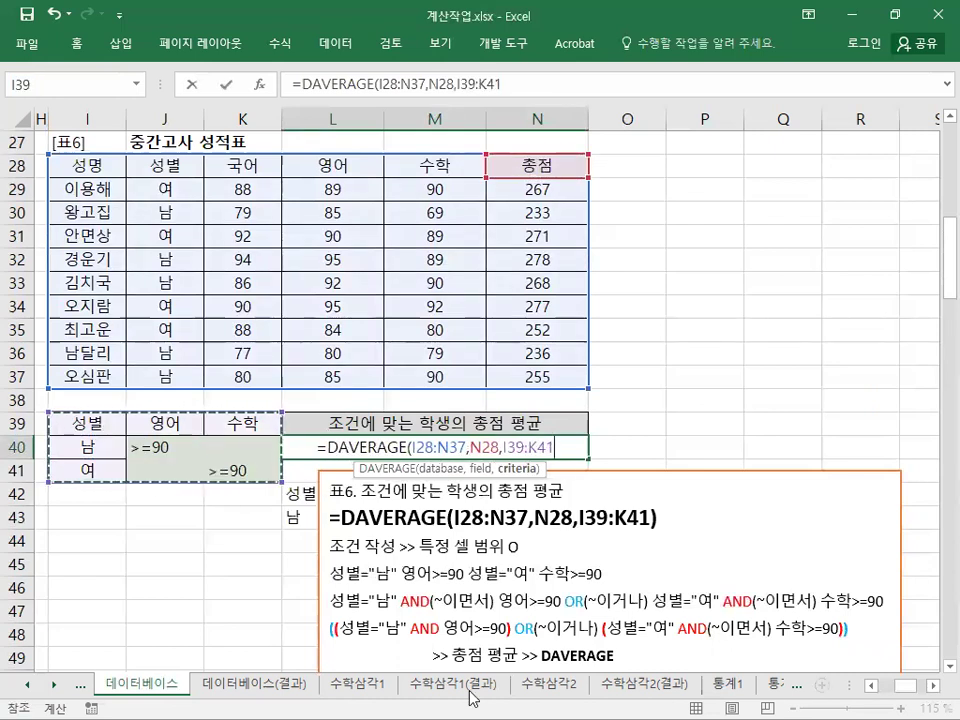
pyautogui.write(')')
pyautogui.press('Return')
pyautogui.press('Up')
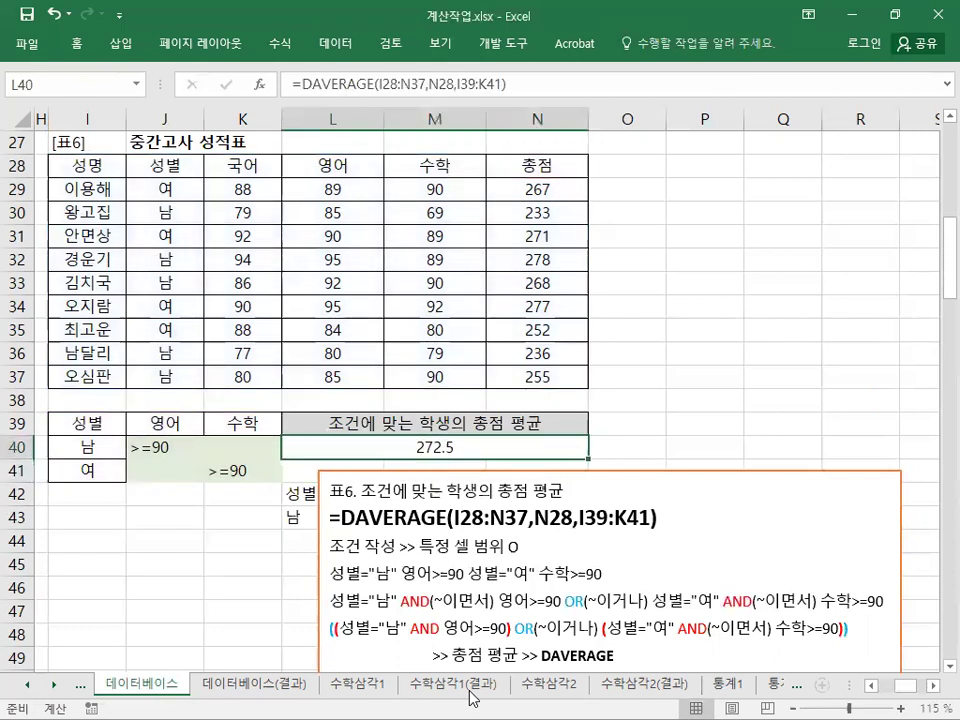
pyautogui.click(27, 18)
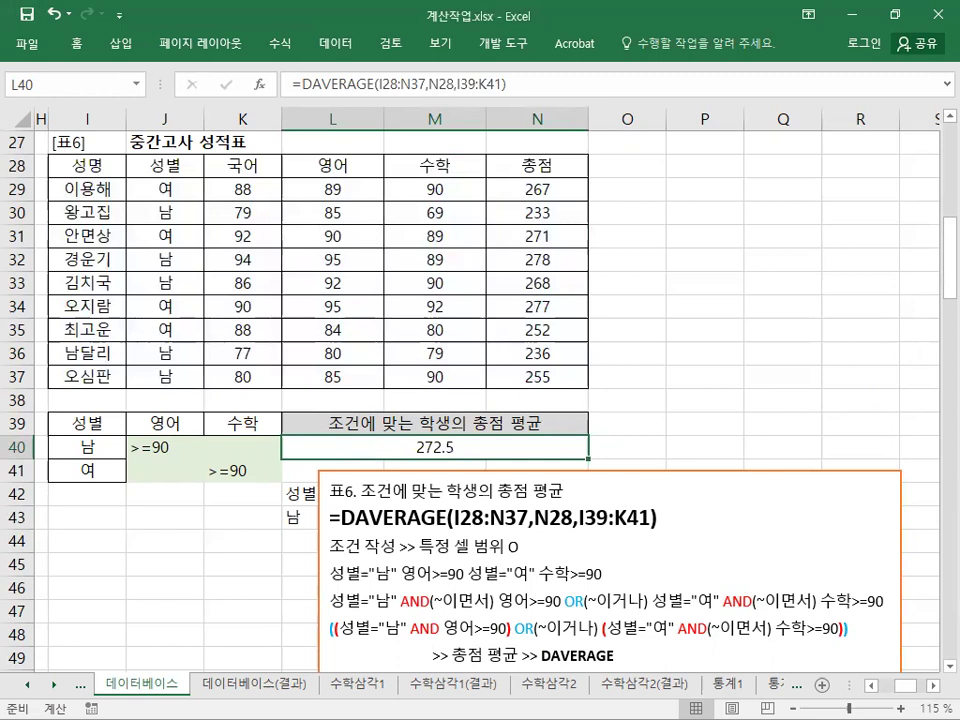
# Enter the textbook page note 교재54페이지 in cell I44 below the 표6 criteria.
pyautogui.click(105, 546)
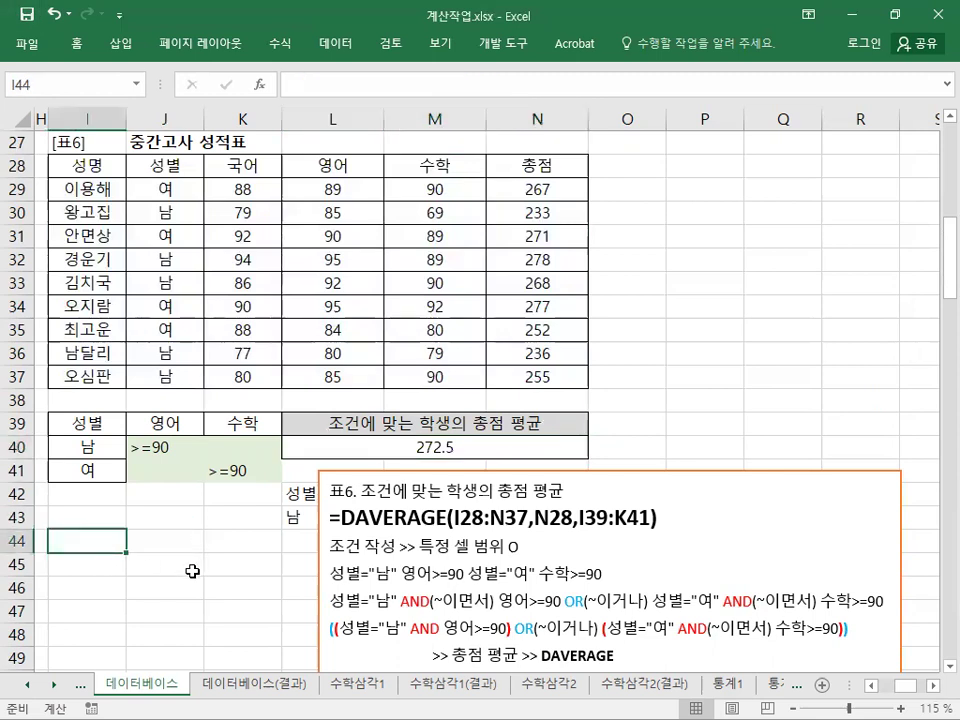
pyautogui.write('RY')
pyautogui.press('BackSpace')
pyautogui.press('BackSpace')
pyautogui.press('BackSpace')
pyautogui.write('교재54페이지')
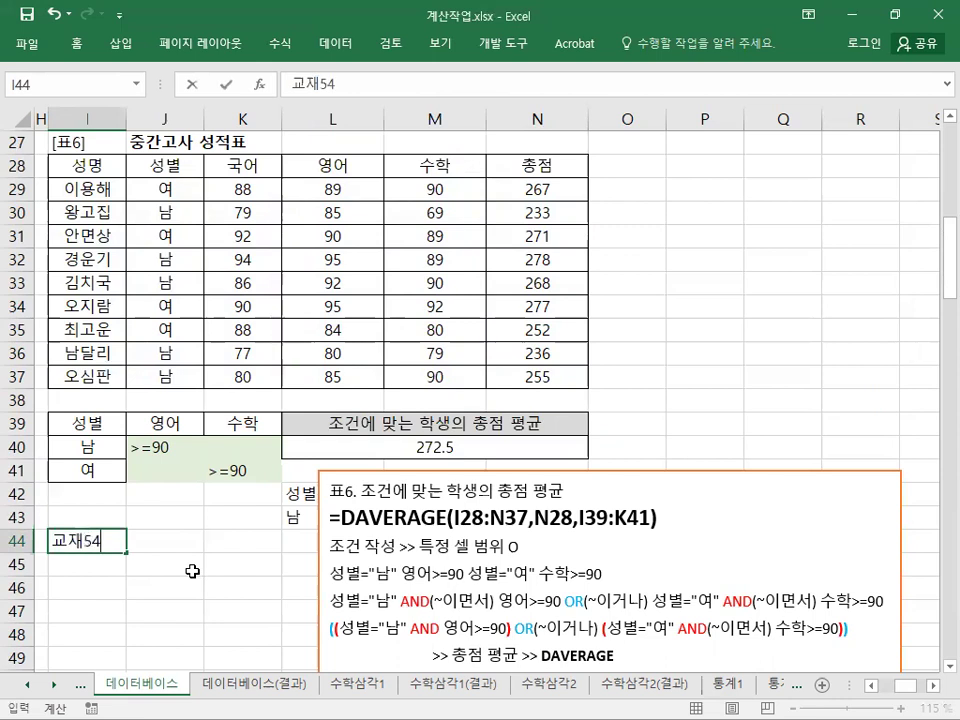
pyautogui.press('Return')
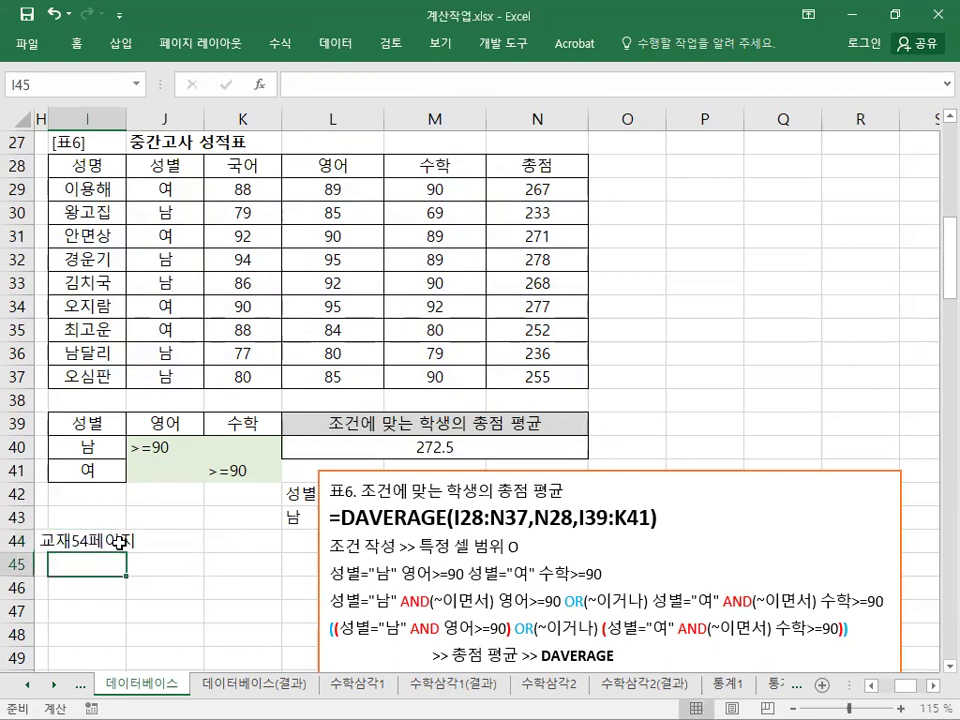
# Open the workbook 기본작업-5.xlsx from the 이론 folder.
pyautogui.scroll(-1, 119, 541)
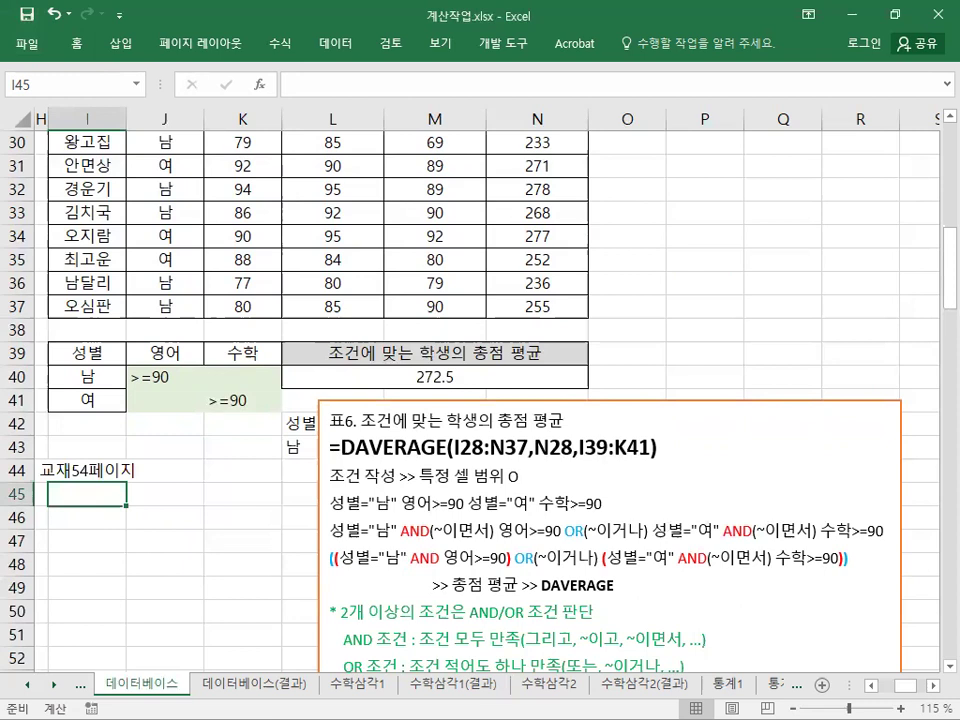
pyautogui.click(29, 46)
pyautogui.click(17, 166)
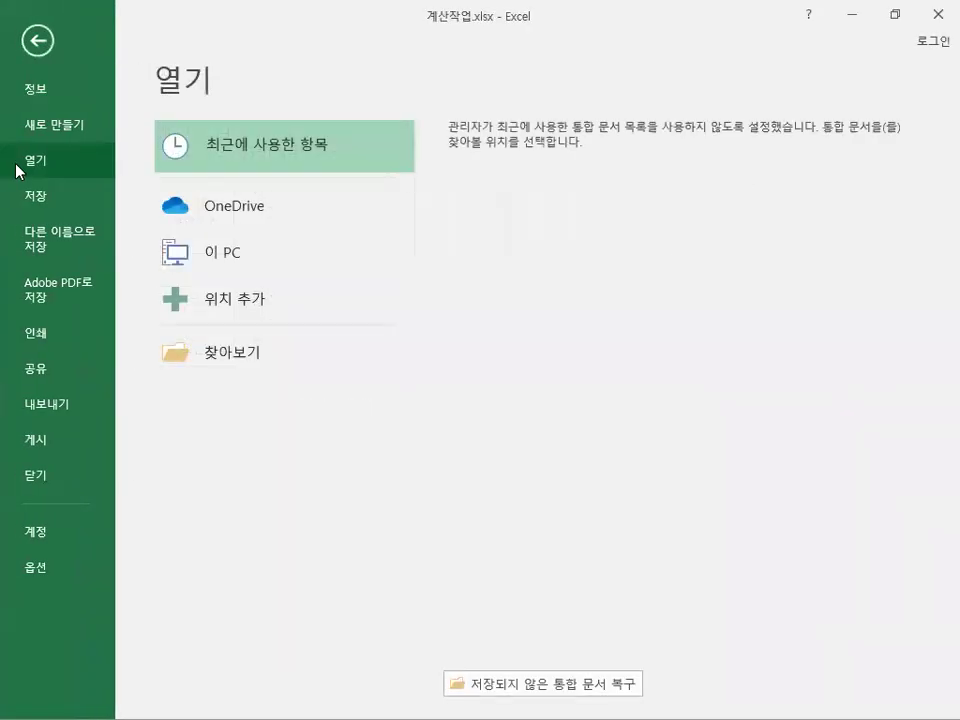
pyautogui.click(182, 354)
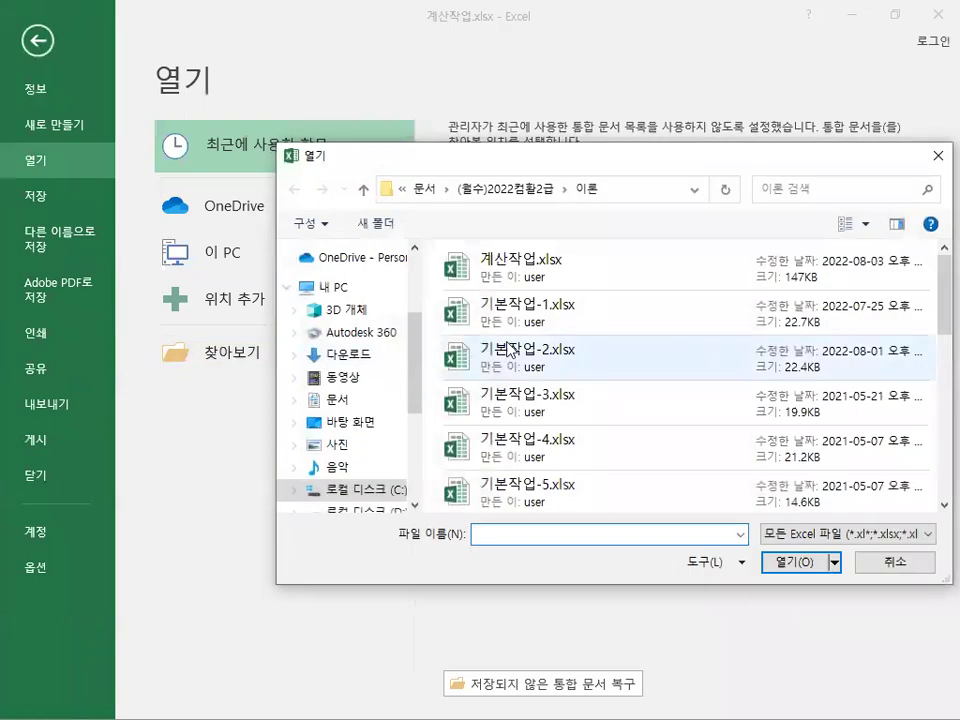
pyautogui.click(517, 494)
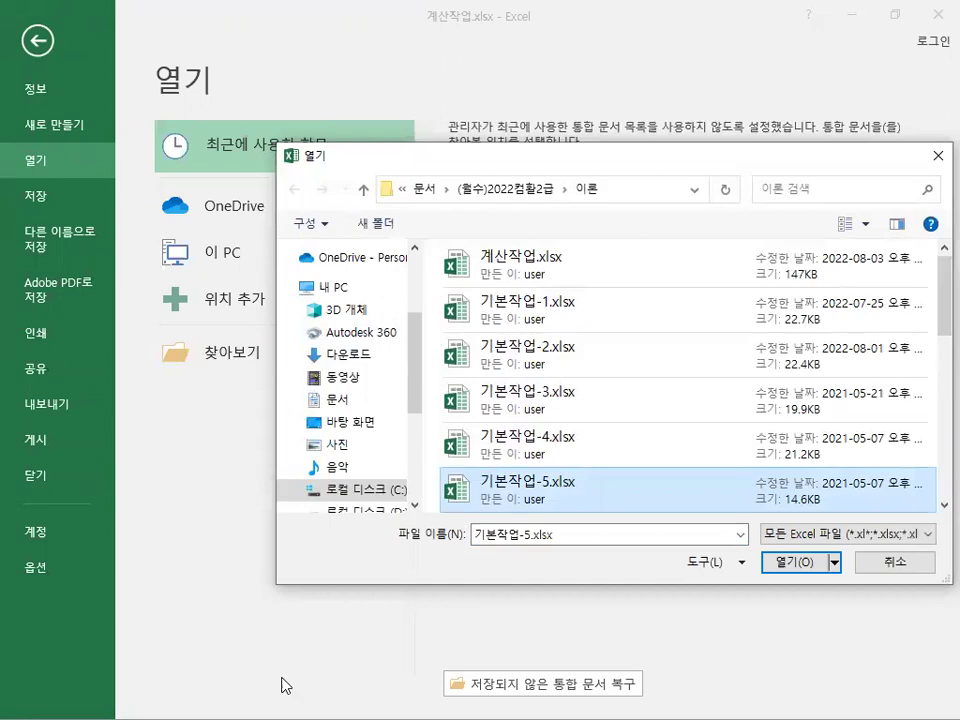
pyautogui.click(795, 562)
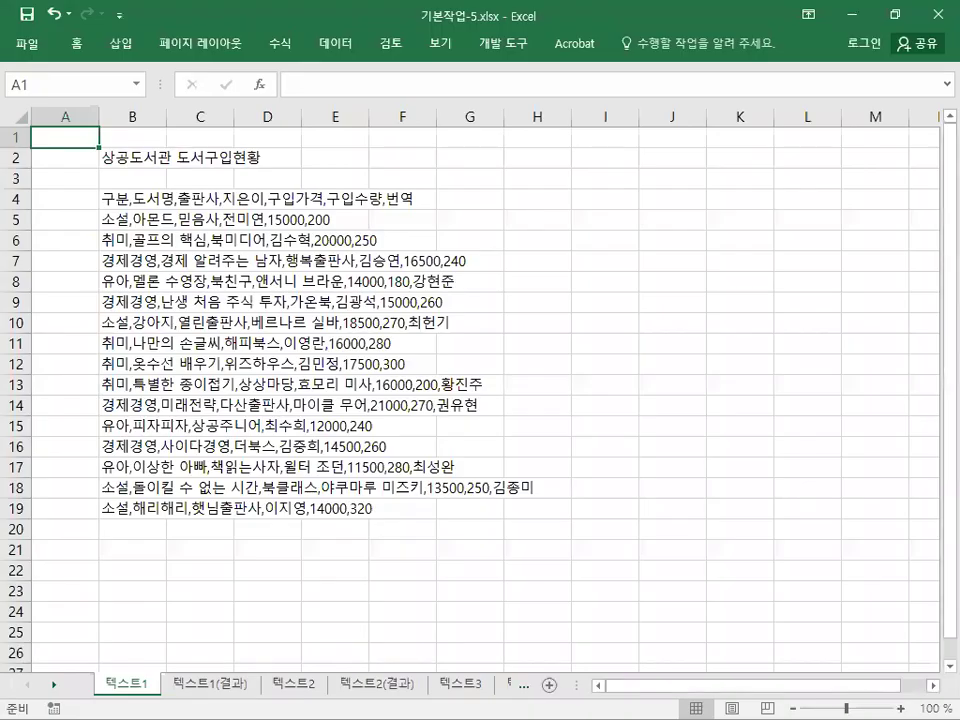
# Paste the copied red page note 교재60페이지 into cell A1 of the 텍스트1 sheet.
pyautogui.click(77, 44)
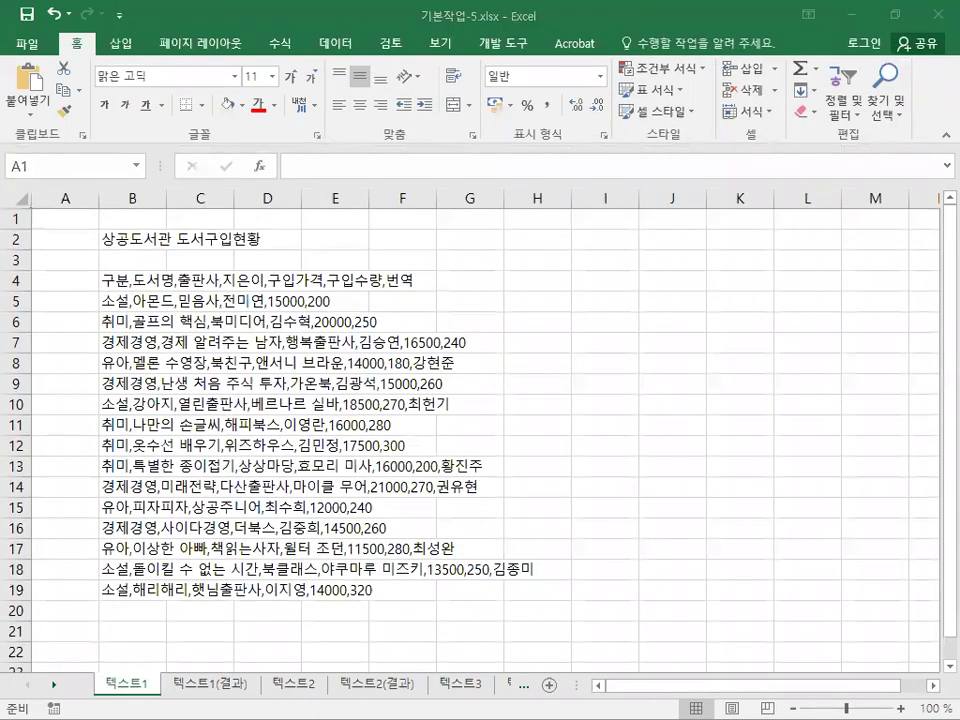
pyautogui.hotkey('ctrl', 'c')
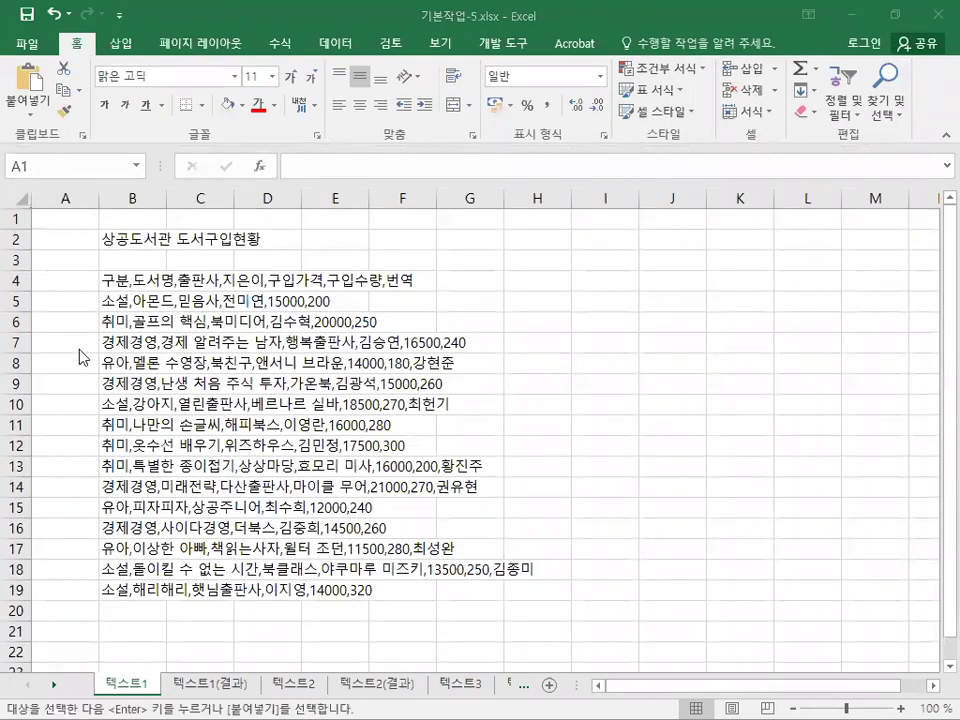
pyautogui.rightClick(68, 216)
pyautogui.click(107, 301)
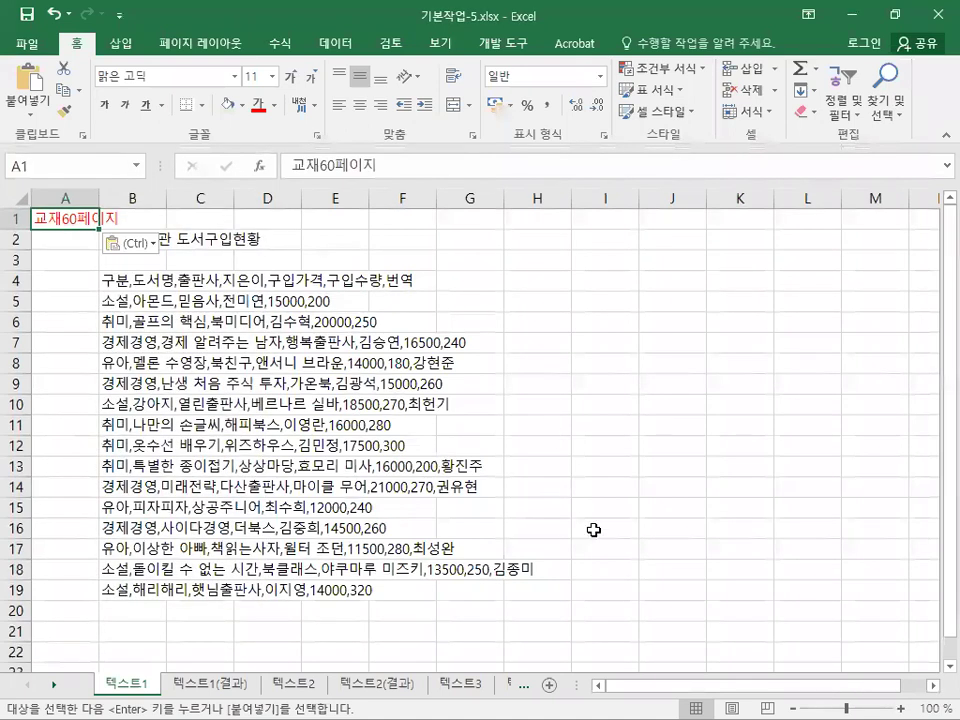
pyautogui.click(605, 611)
# Examine whether the comma-separated book records in rows 4 to 19 are stored only in column B, comparing cells B4 and C4.
pyautogui.keyDown('ctrl'); pyautogui.scroll(2, 389, 336); pyautogui.keyUp('ctrl')
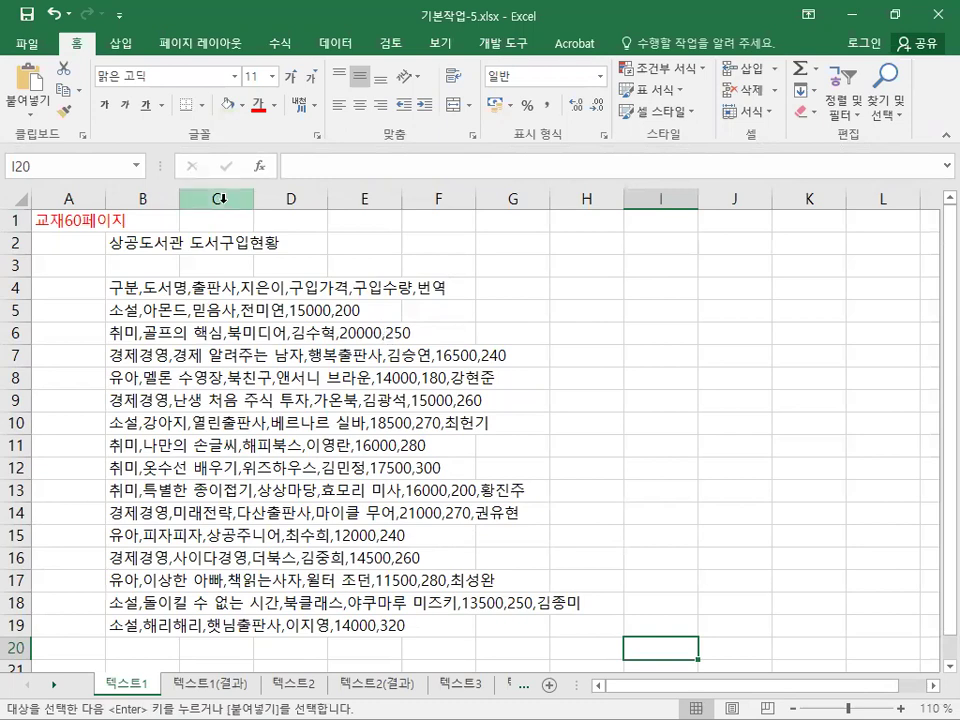
pyautogui.click(160, 290)
pyautogui.moveTo(160, 290); pyautogui.dragTo(150, 625)
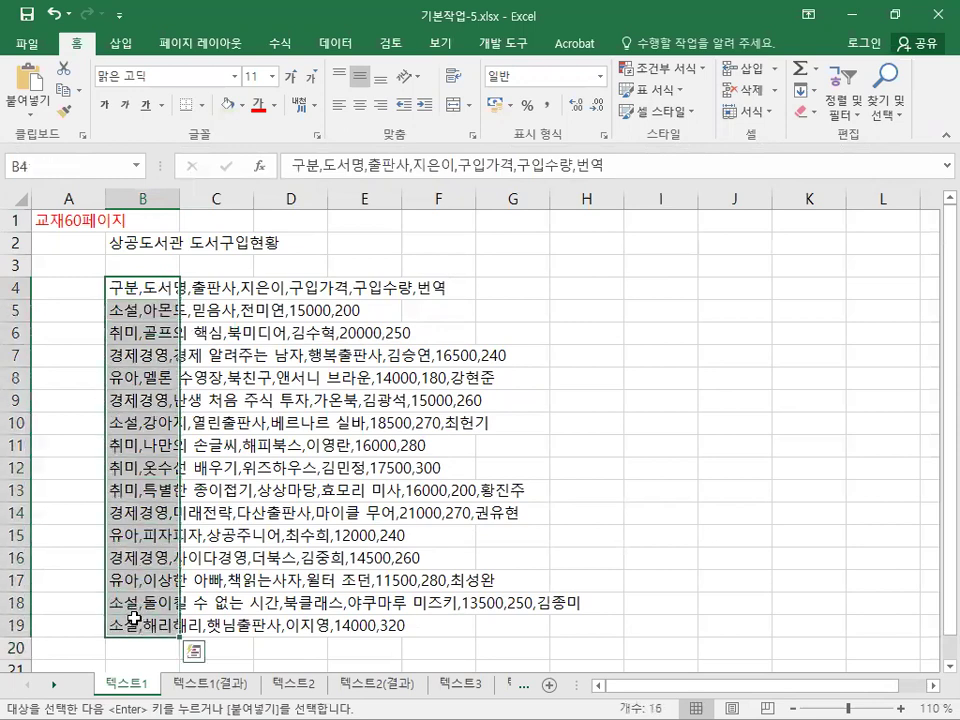
pyautogui.click(145, 287)
pyautogui.press('Left')
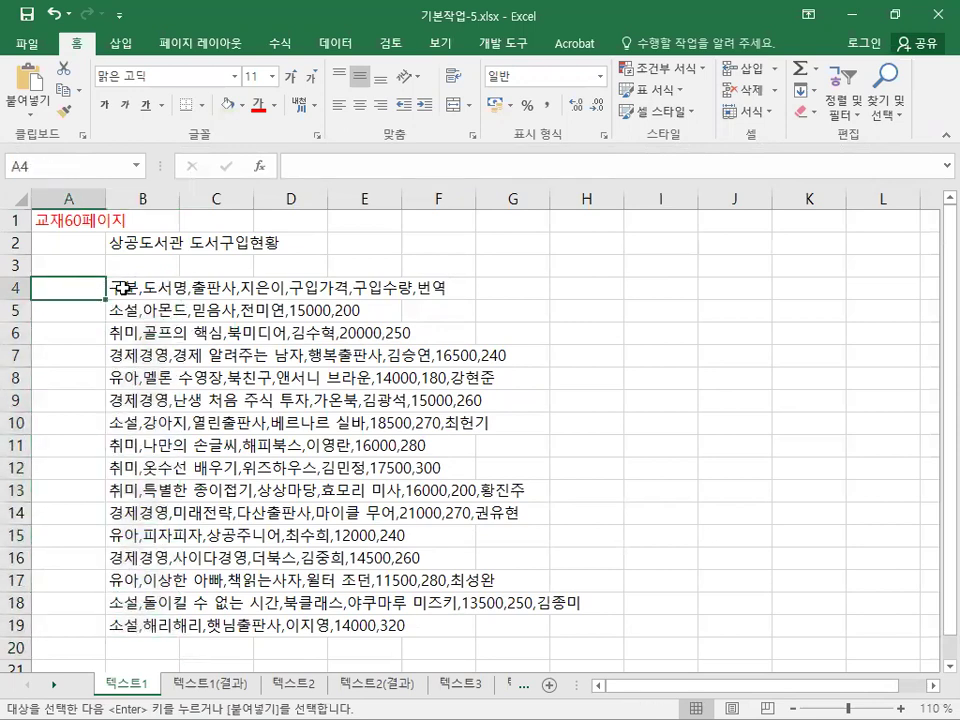
pyautogui.moveTo(118, 286); pyautogui.dragTo(477, 297)
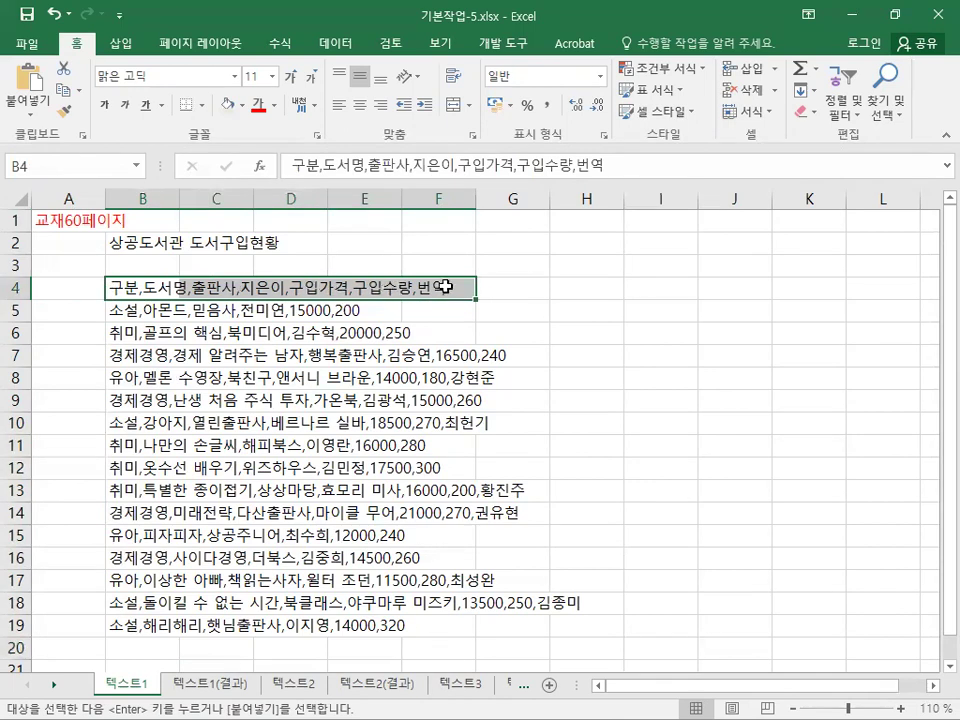
pyautogui.click(130, 290)
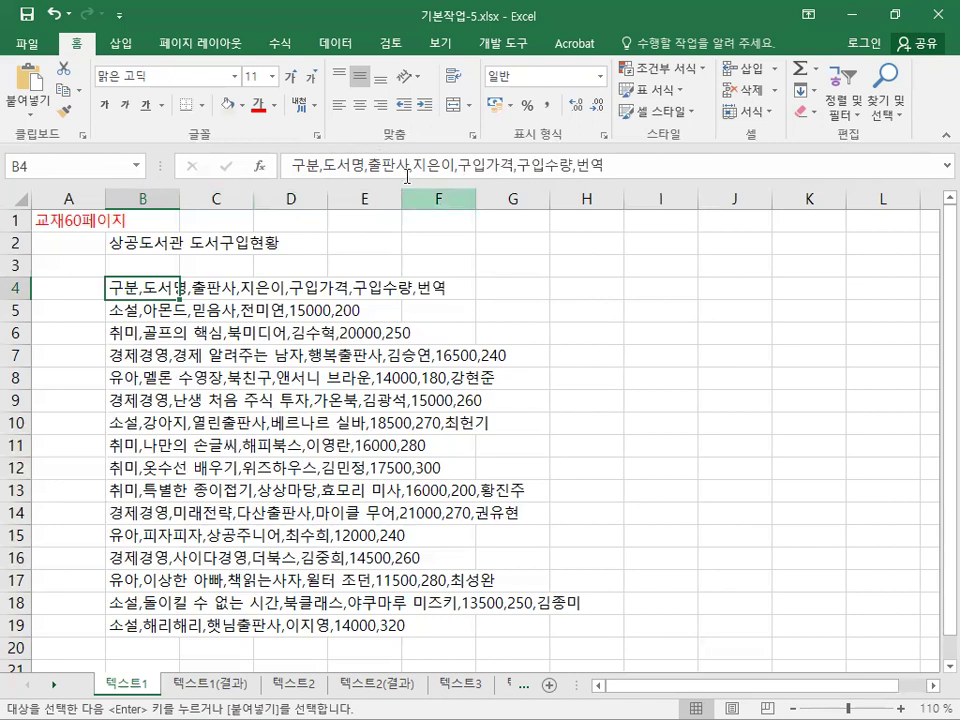
pyautogui.click(203, 287)
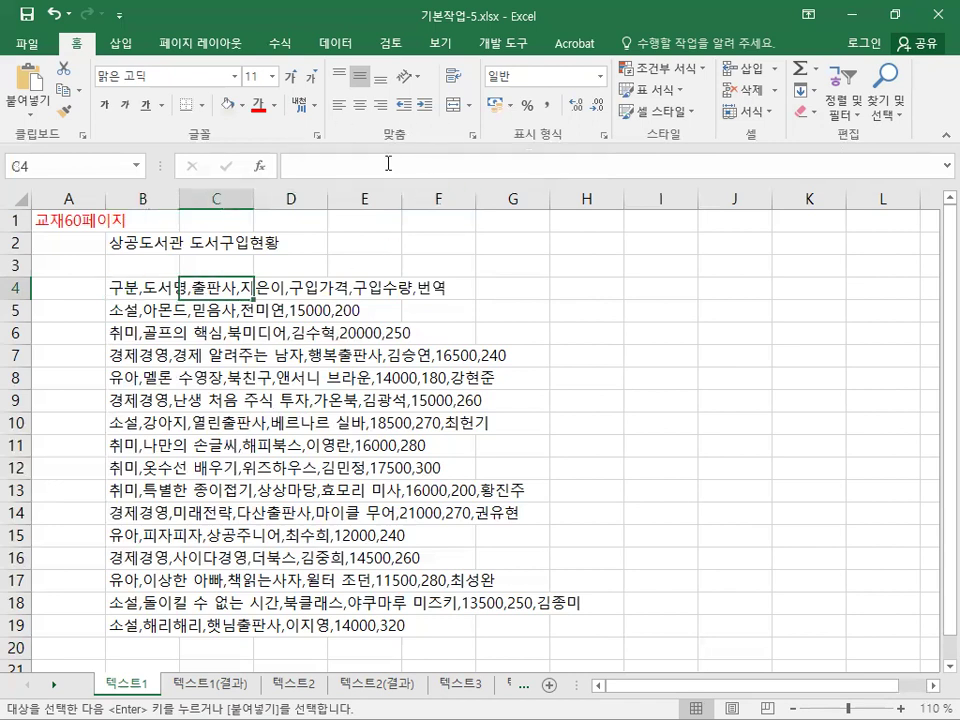
pyautogui.click(140, 287)
pyautogui.click(195, 287)
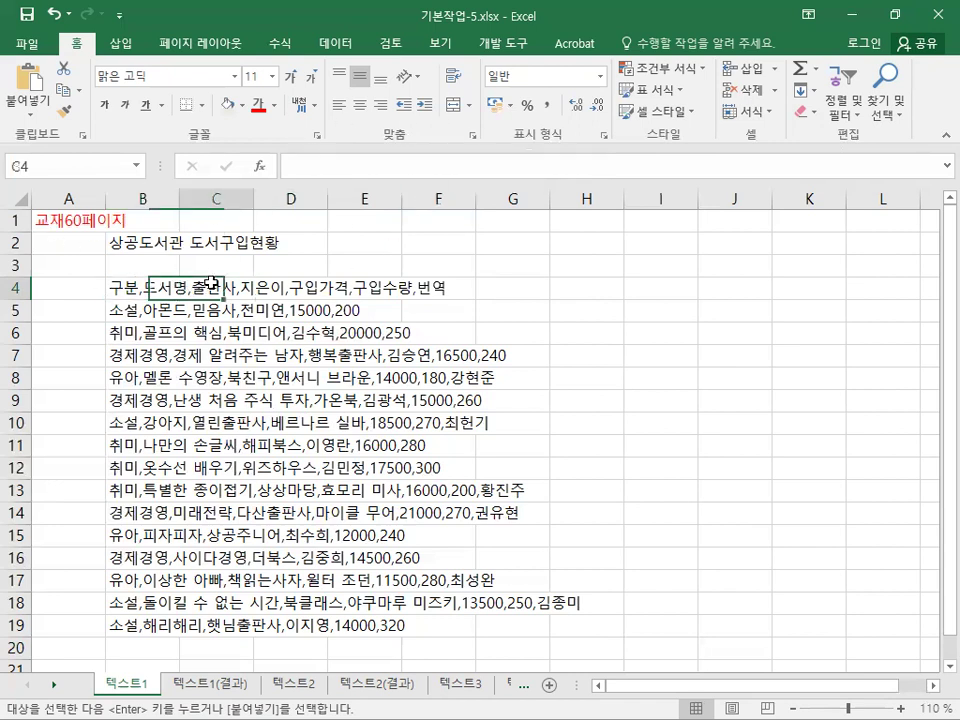
pyautogui.click(157, 290)
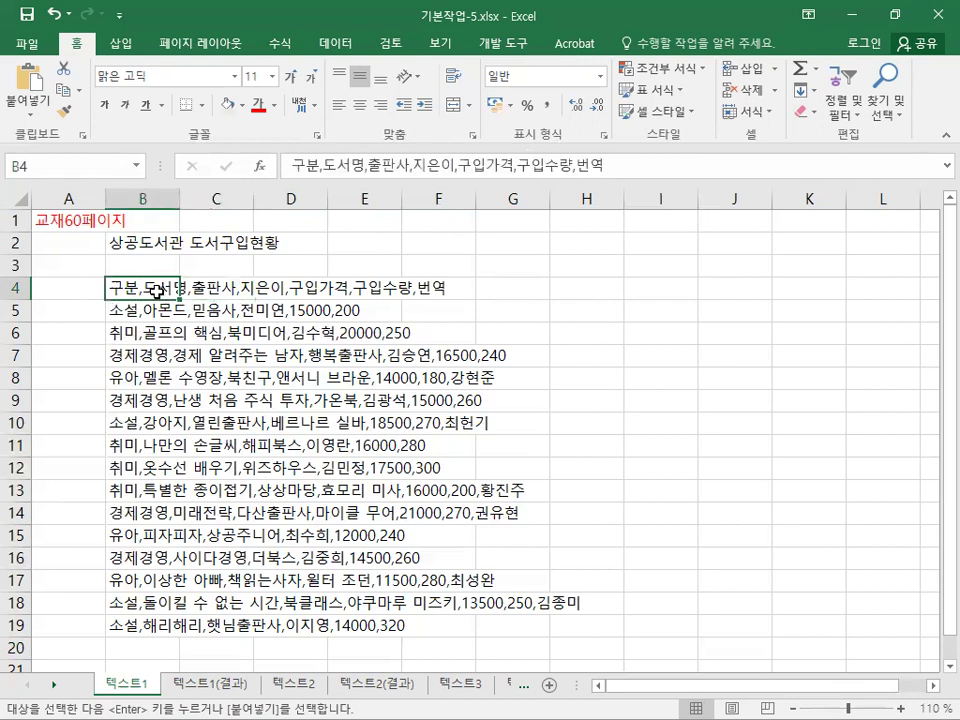
pyautogui.click(202, 290)
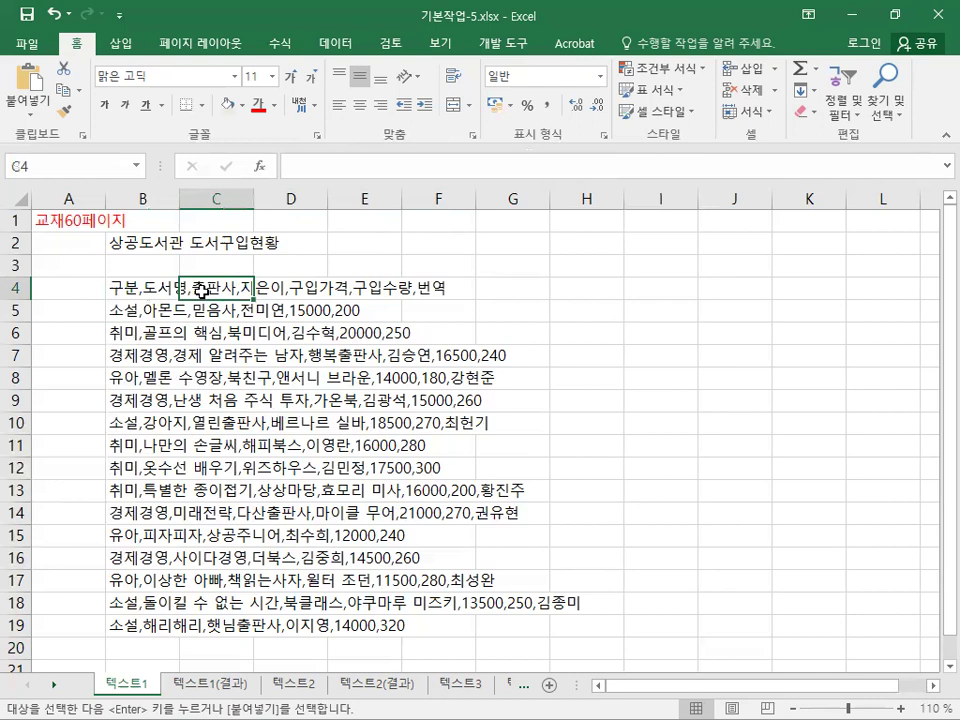
# Enter 123 in C4 beside the comma-separated heading text in B4 to demonstrate that C4 is a separate cell.
pyautogui.moveTo(131, 302); pyautogui.dragTo(166, 291)
pyautogui.click(208, 289)
pyautogui.write('123')
pyautogui.press('Return')
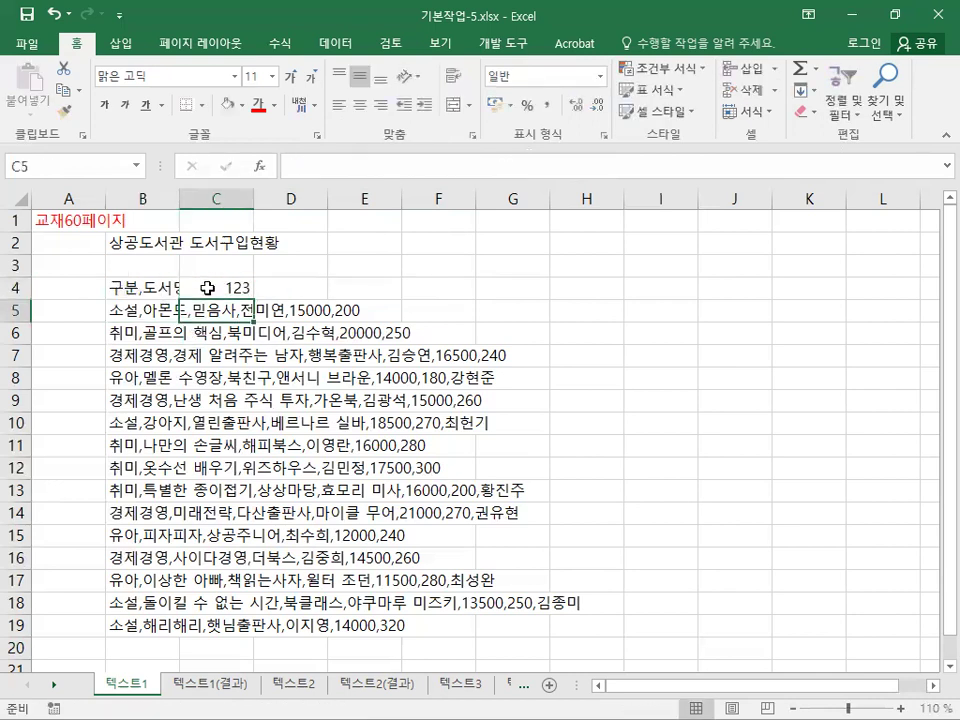
# Clear the trial value from C4 and return to the comma-separated heading in B4.
pyautogui.click(208, 288)
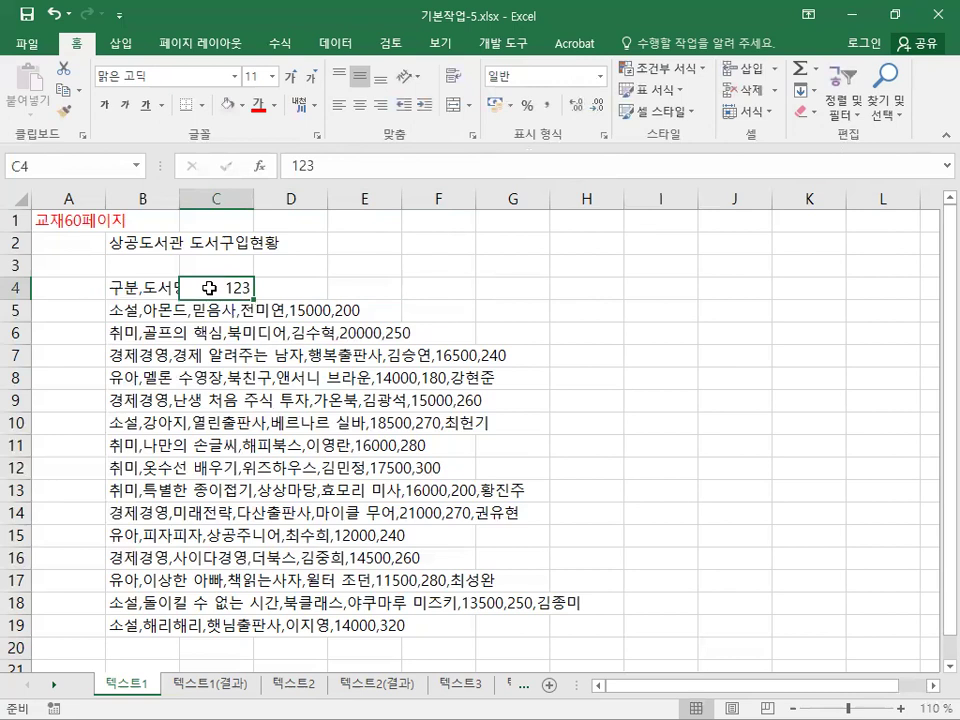
pyautogui.press('Delete')
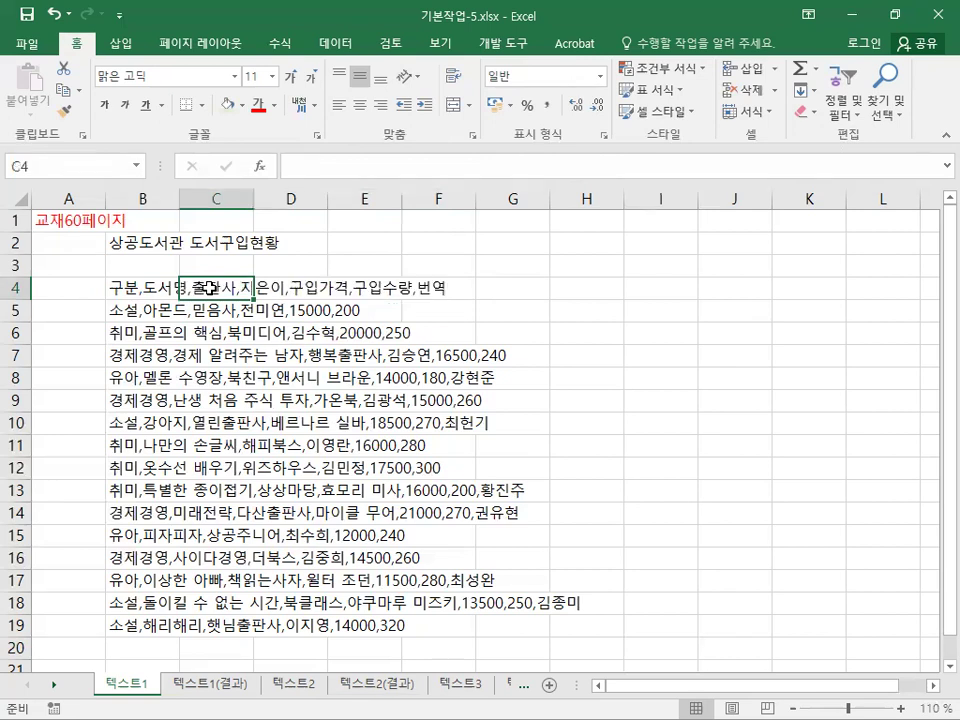
pyautogui.click(162, 284)
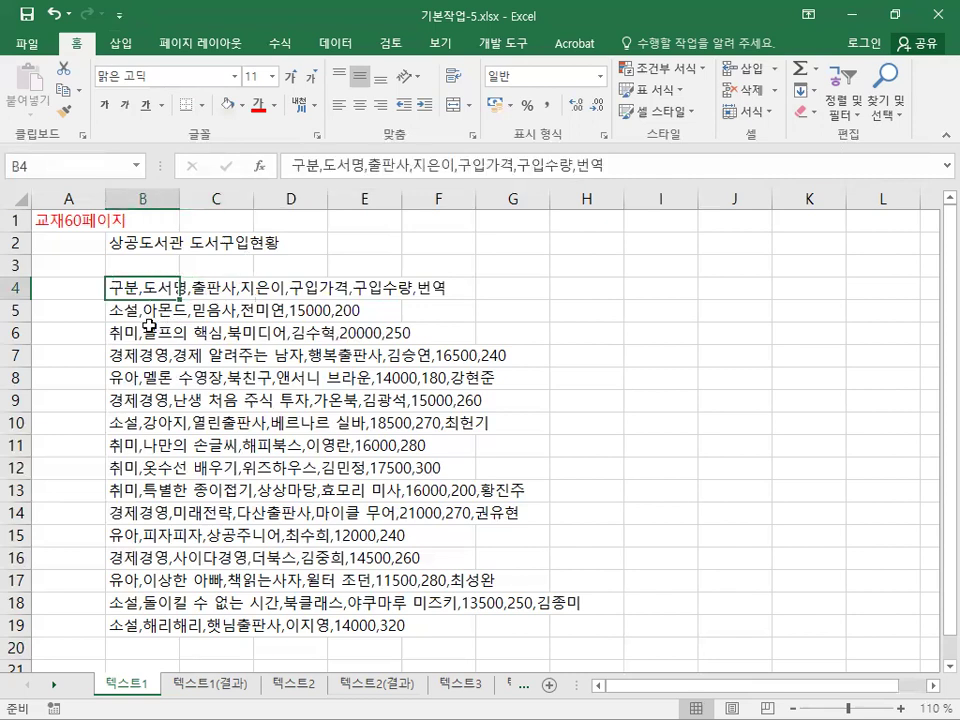
# Examine the comma-separated book records in B4:B19 one by one to see whether each is stored in a single cell.
pyautogui.click(145, 311)
pyautogui.press('Down')
pyautogui.press('Down')
pyautogui.press('Down')
pyautogui.press('Down')
pyautogui.press('Down')
pyautogui.press('Down')
pyautogui.press('Down')
pyautogui.press('Down')
pyautogui.press('Down')
pyautogui.press('Down')
pyautogui.press('Down')
pyautogui.press('Down')
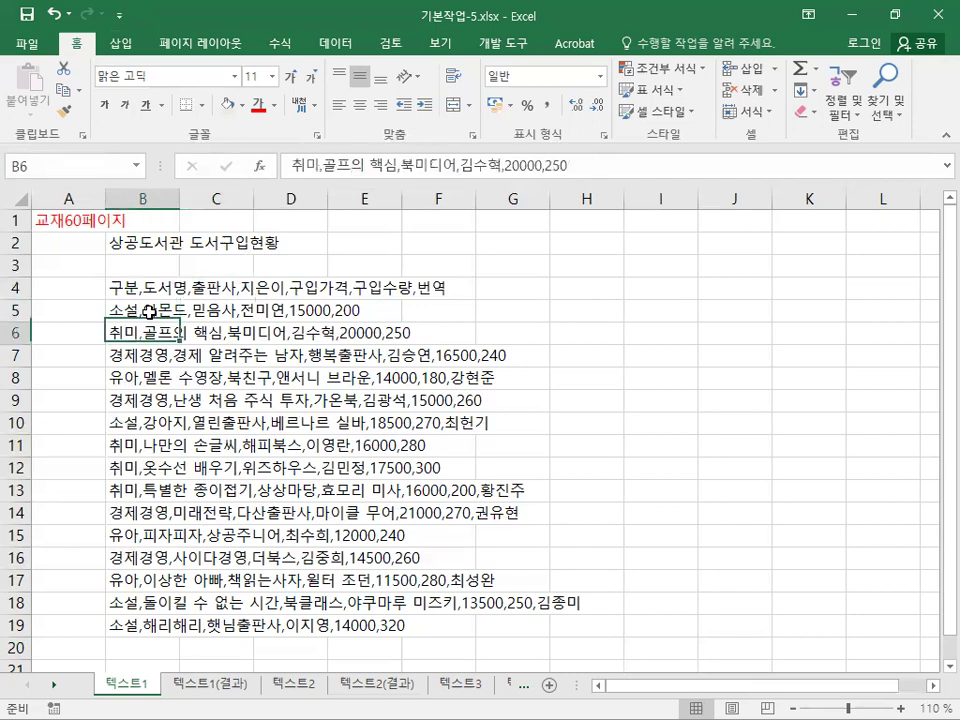
pyautogui.press('Down')
pyautogui.press('Down')
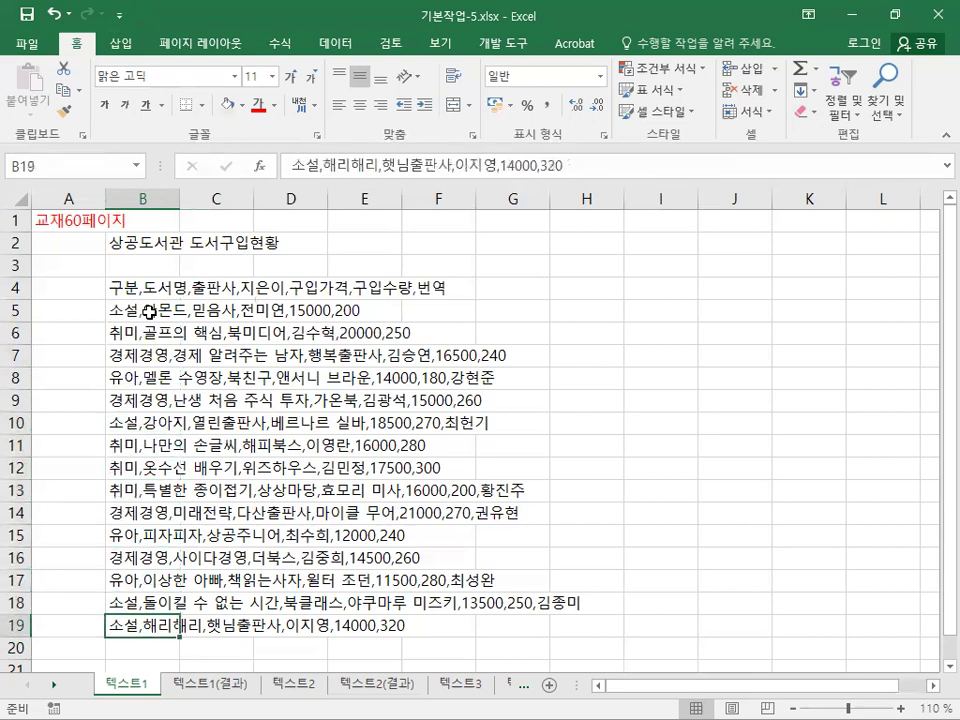
pyautogui.moveTo(140, 290); pyautogui.dragTo(130, 625)
pyautogui.click(157, 291)
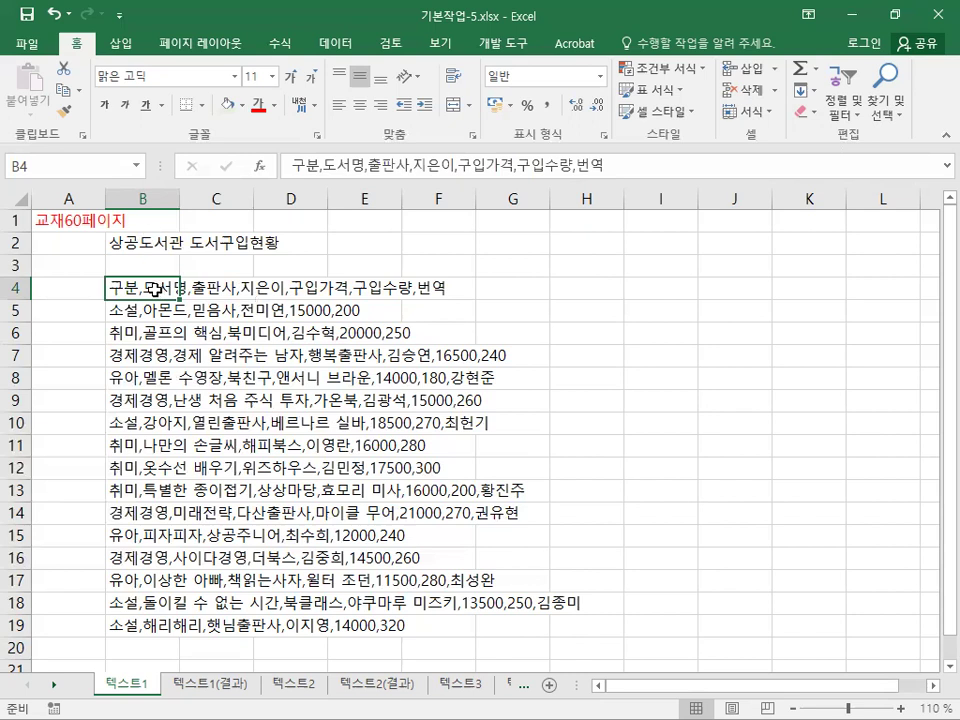
pyautogui.click(118, 308)
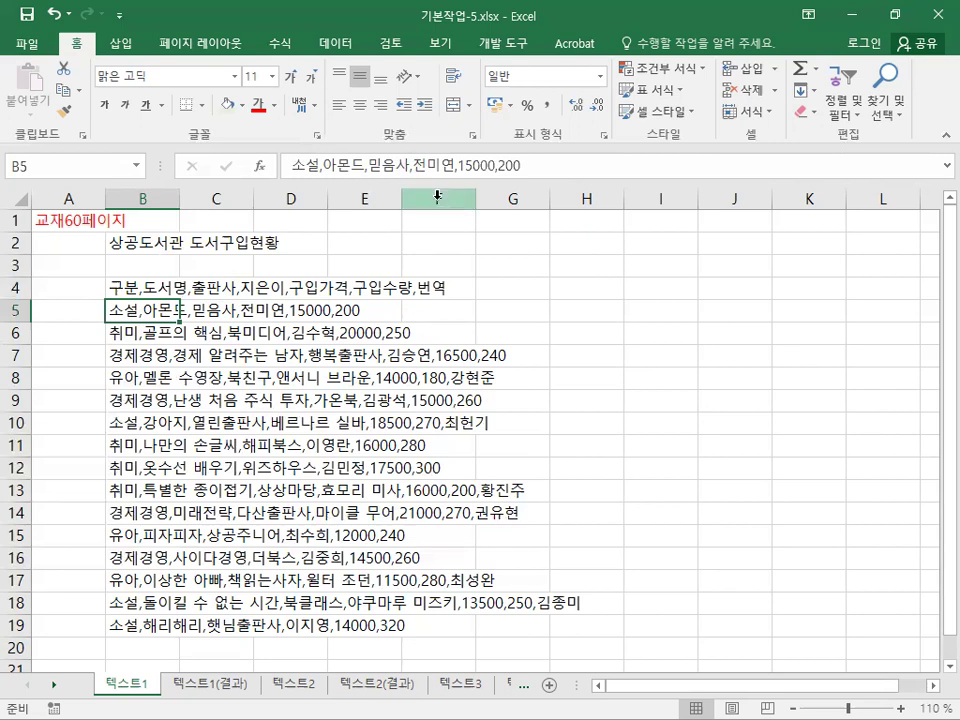
pyautogui.click(160, 292)
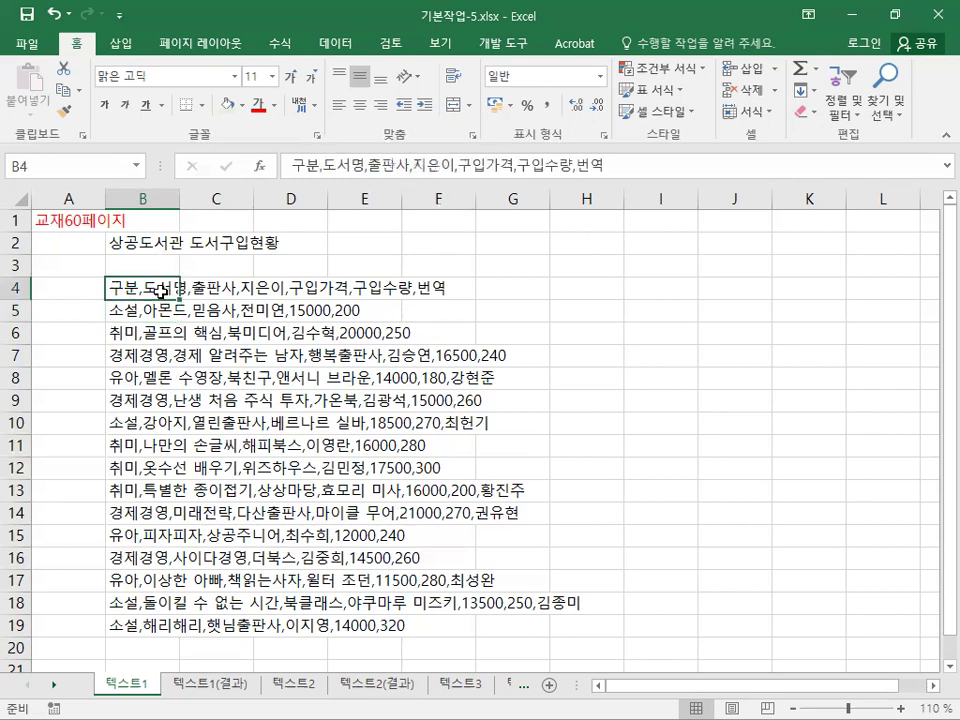
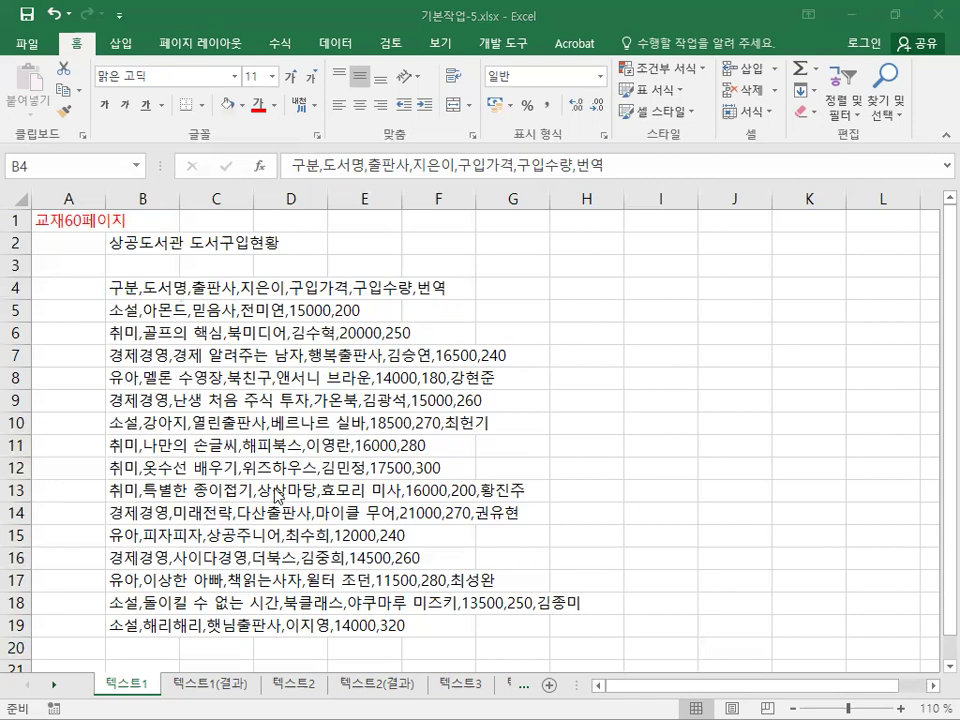
# Paste the copied 텍스트 나누기 instruction note beside the data, starting at H3.
pyautogui.click(589, 266)
pyautogui.hotkey('ctrl', 'v')
# Start the 텍스트 나누기 wizard on B4:B19 and move its dialog clear of the selected data.
pyautogui.moveTo(133, 291); pyautogui.dragTo(150, 638)
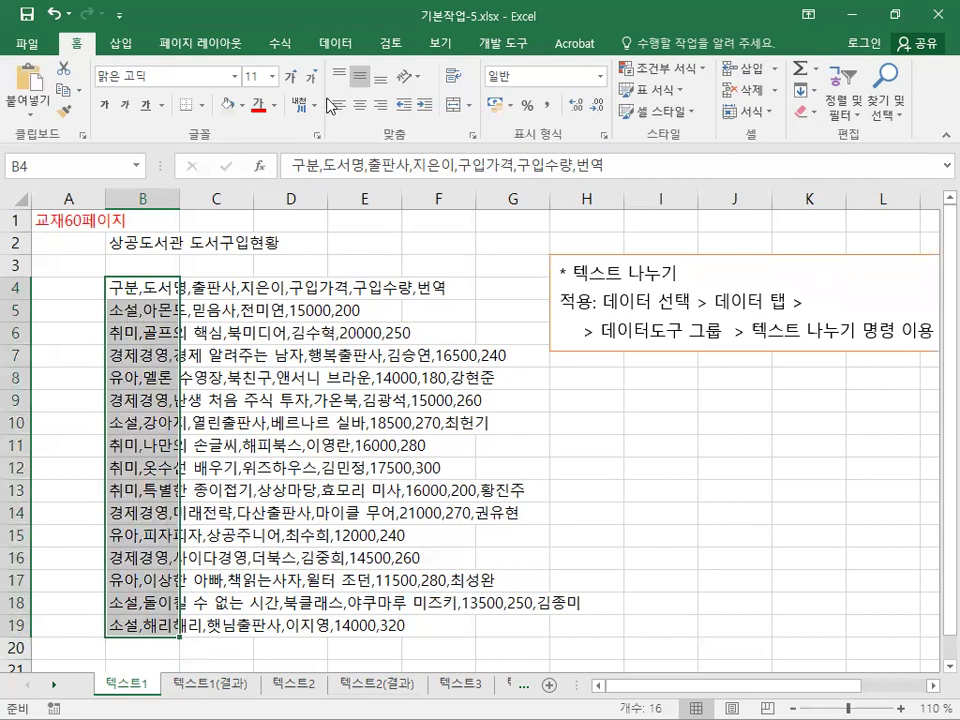
pyautogui.click(348, 46)
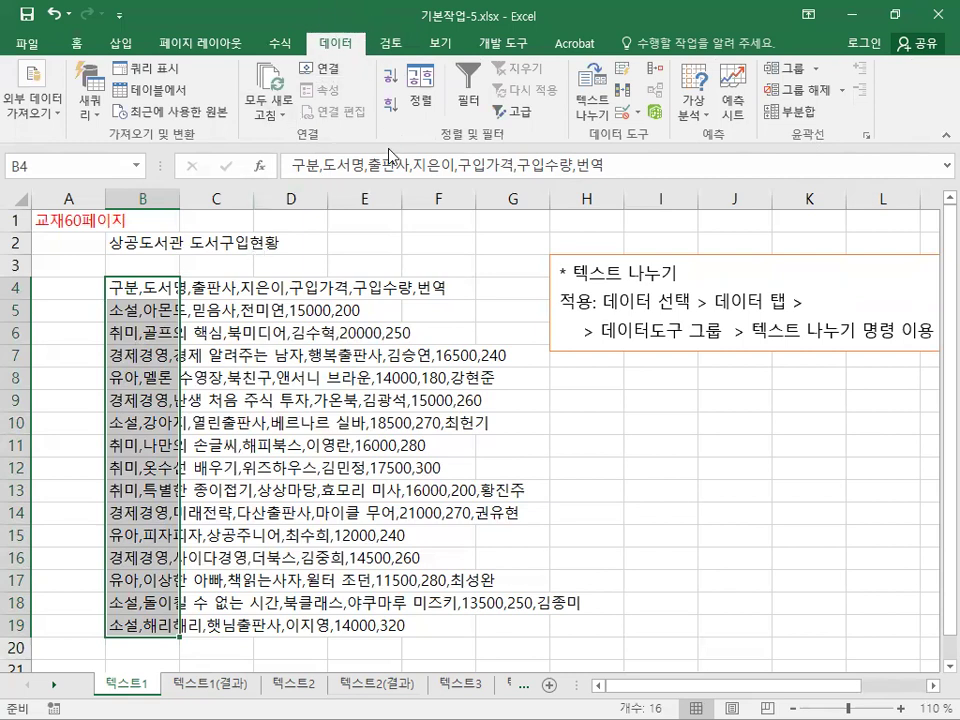
pyautogui.click(601, 122)
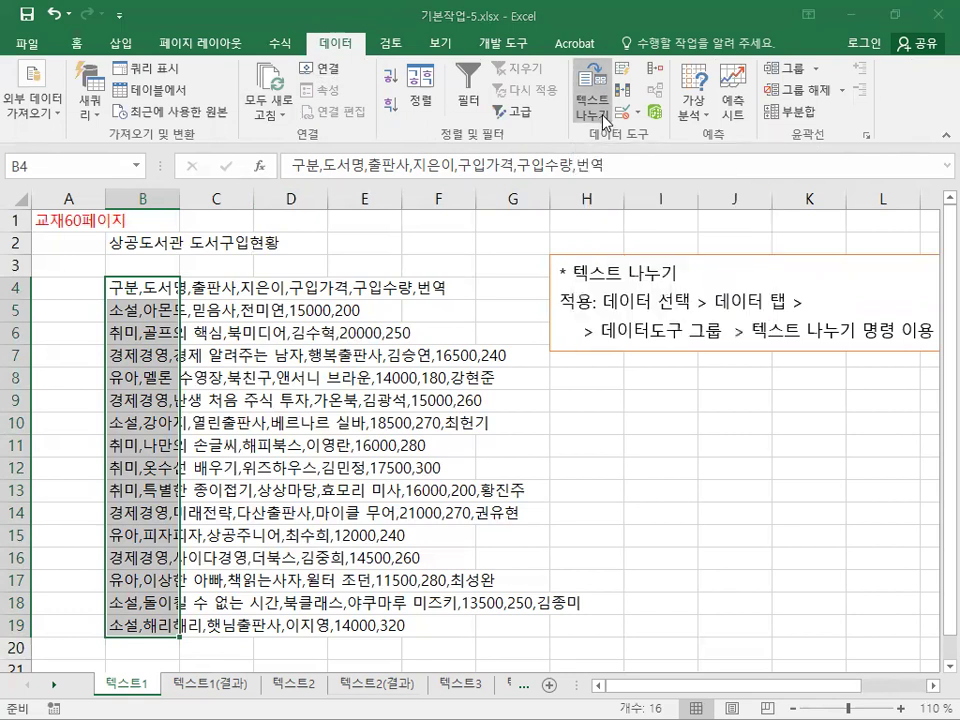
pyautogui.moveTo(121, 134); pyautogui.dragTo(322, 133)
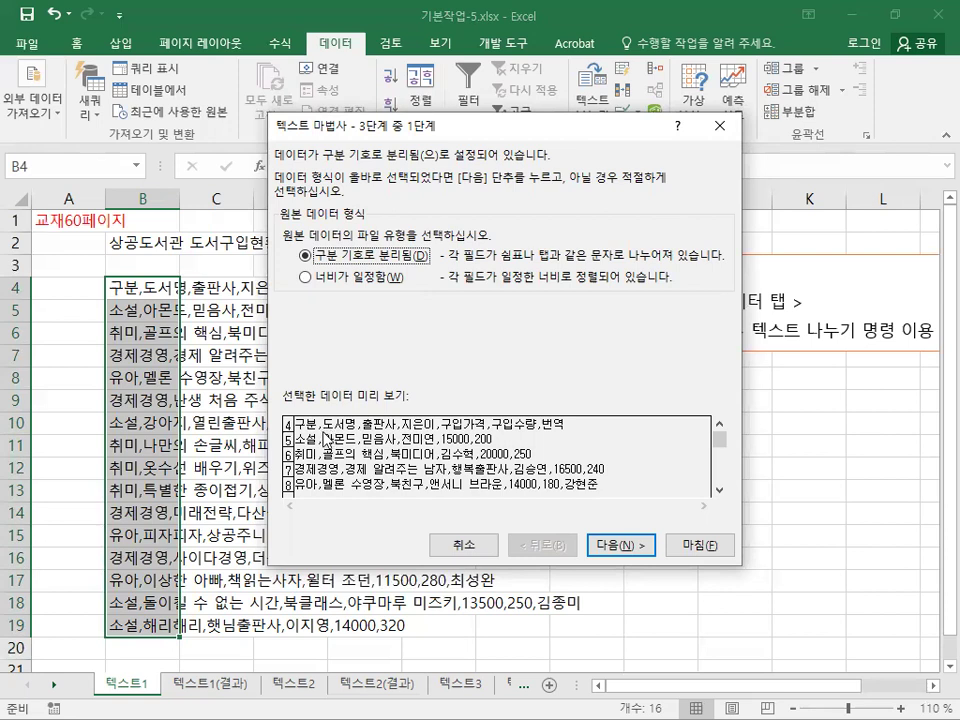
# Try fixed-width splitting (너비가 일정함) with four column breaks at about 9, 24, 35 and 47 in the preview.
pyautogui.click(375, 275)
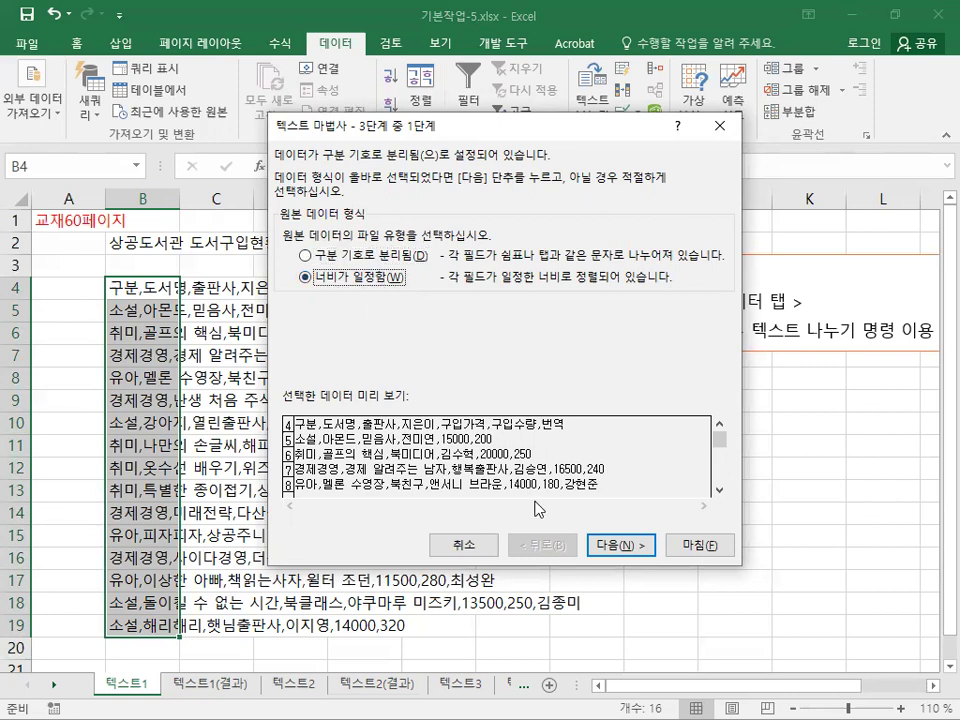
pyautogui.click(620, 546)
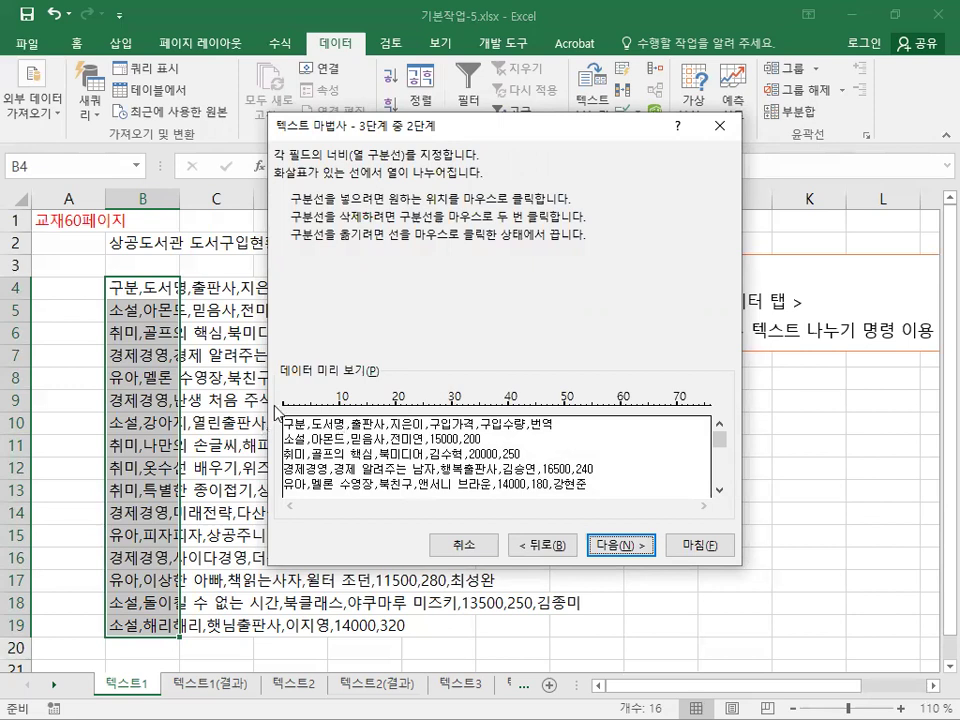
pyautogui.click(334, 428)
pyautogui.click(417, 452)
pyautogui.click(480, 452)
pyautogui.click(547, 453)
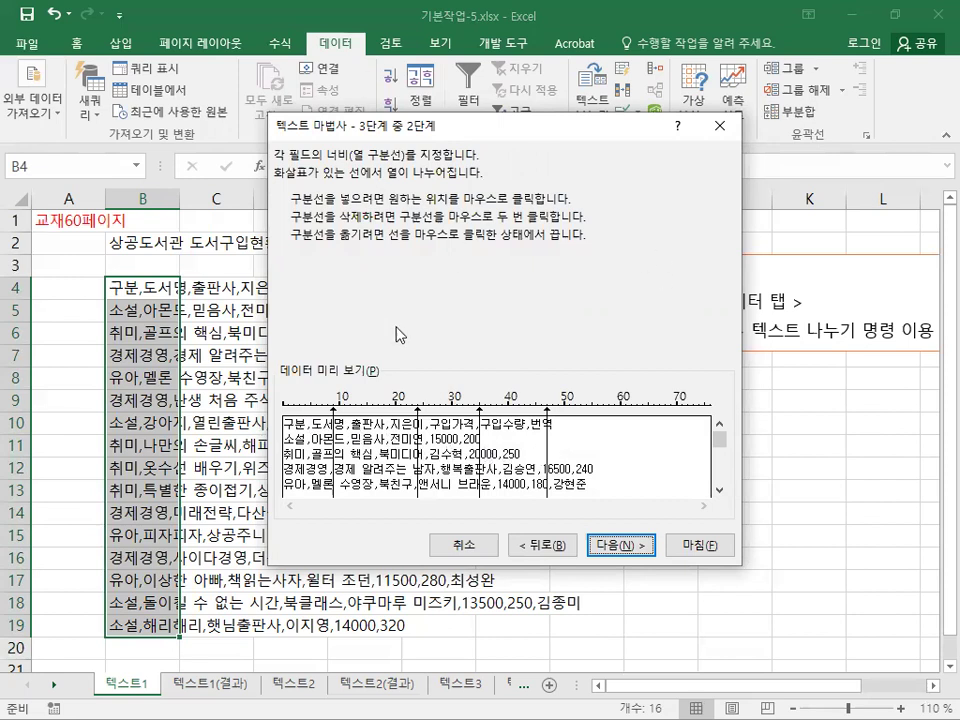
pyautogui.click(525, 545)
# Set the split to delimited data (구분 기호로 분리됨) with comma (쉼표) as the only delimiter and tab (탭) turned off.
pyautogui.click(358, 263)
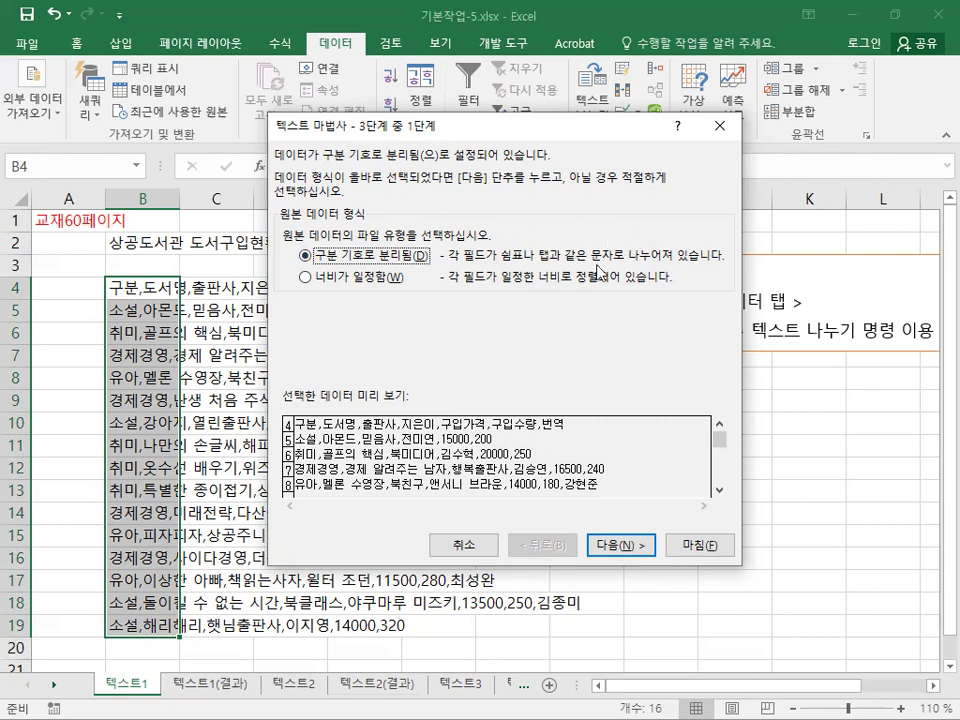
pyautogui.click(614, 550)
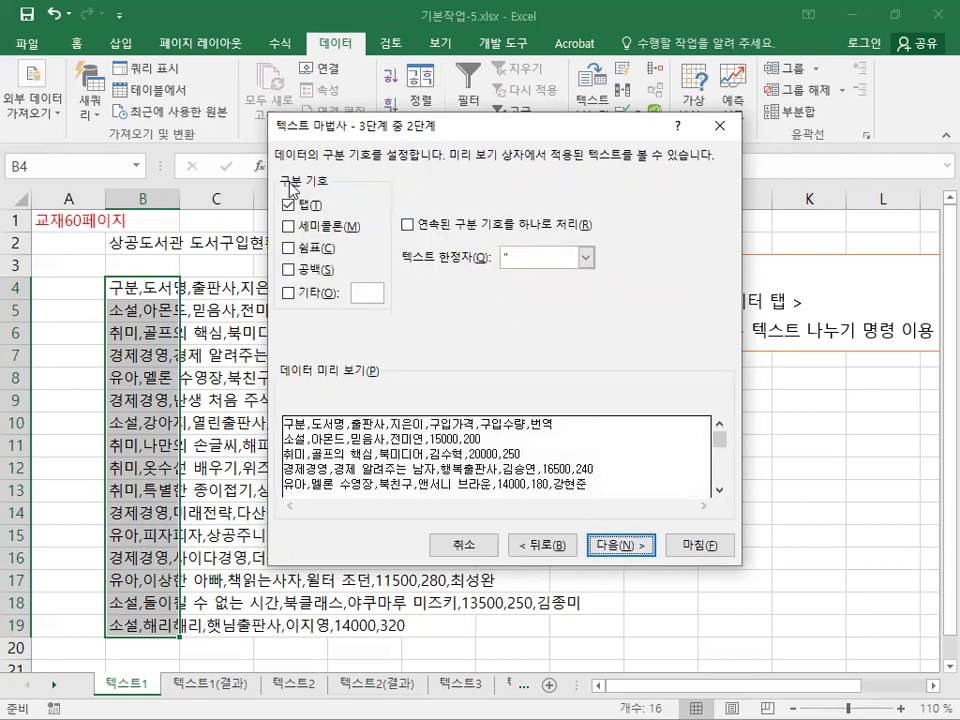
pyautogui.click(289, 249)
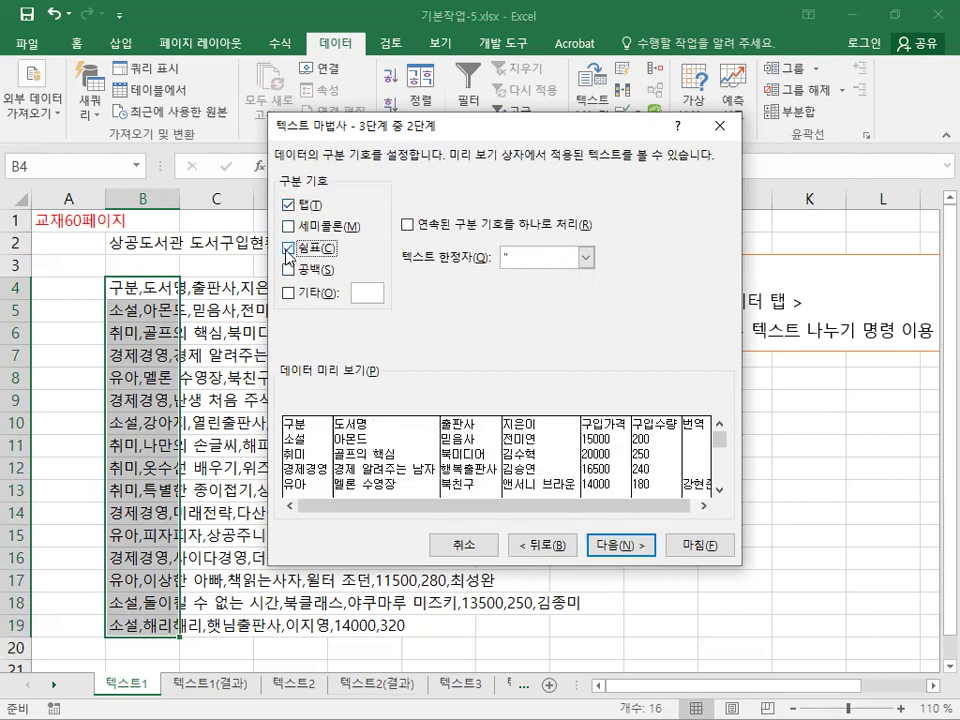
pyautogui.click(288, 205)
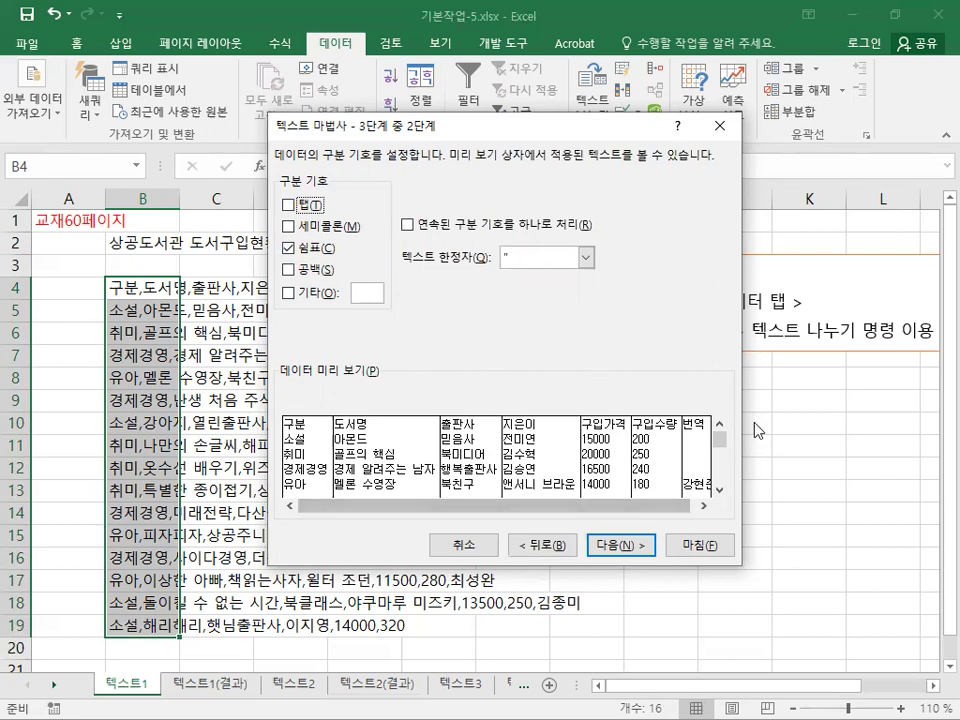
pyautogui.click(631, 547)
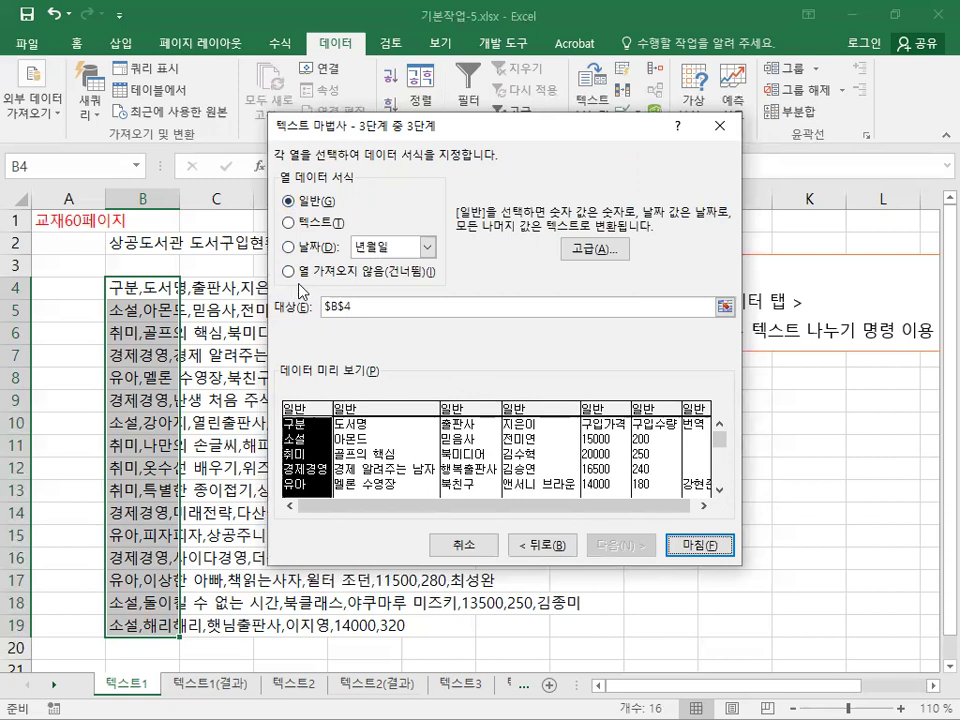
# Go through the preview columns and set the 번역 column to 열 가져오지 않음(건너뜀).
pyautogui.click(337, 303)
pyautogui.moveTo(470, 133); pyautogui.dragTo(547, 111)
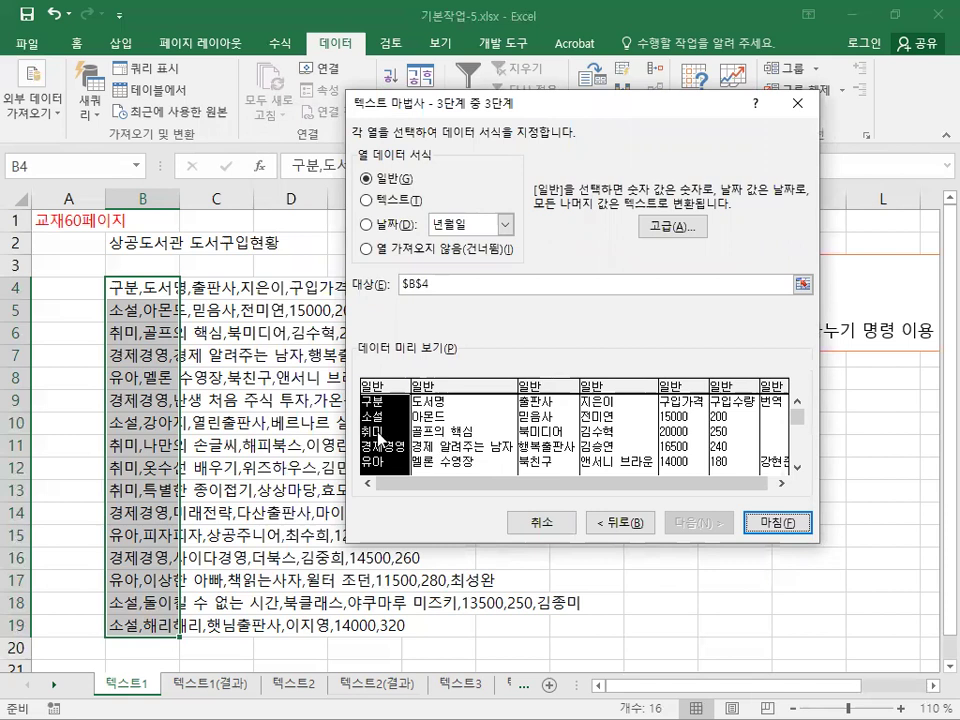
pyautogui.click(500, 440)
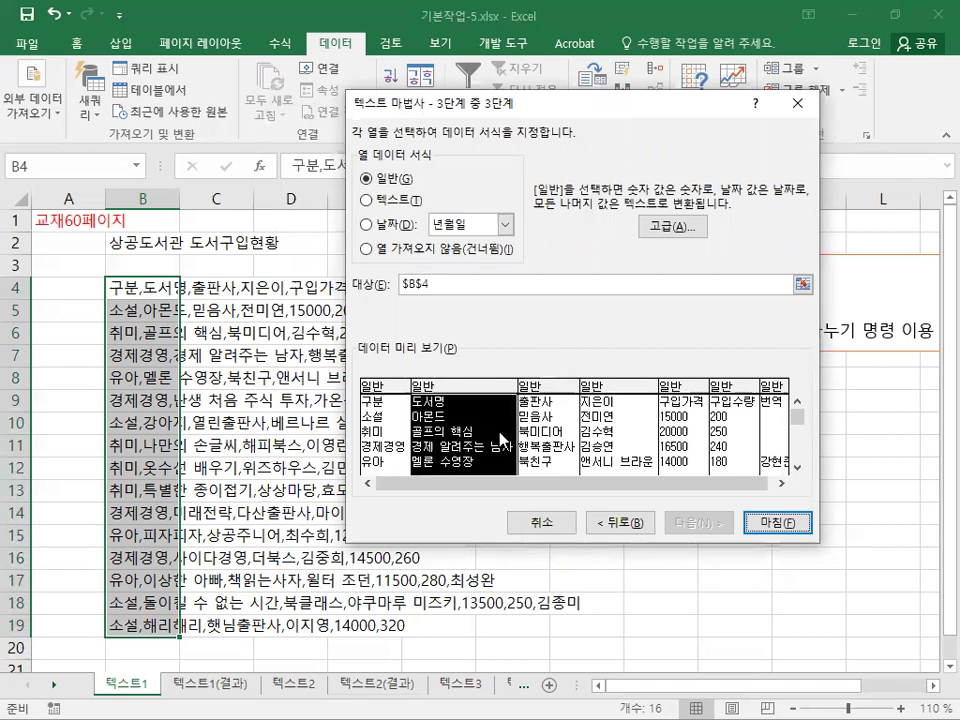
pyautogui.click(550, 440)
pyautogui.click(613, 443)
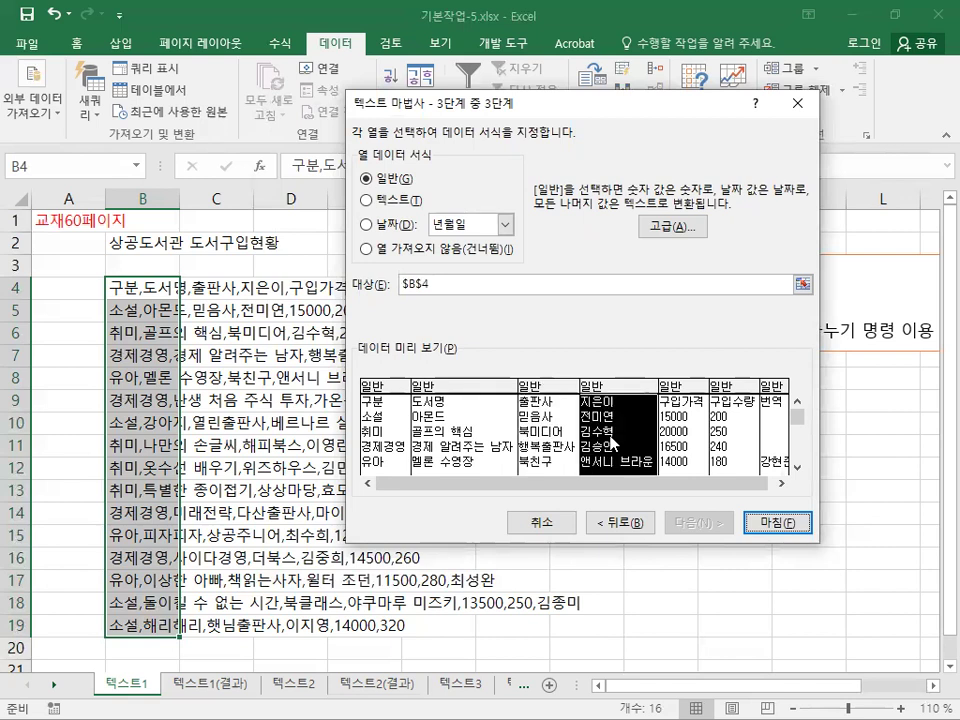
pyautogui.click(683, 440)
pyautogui.click(733, 440)
pyautogui.click(769, 440)
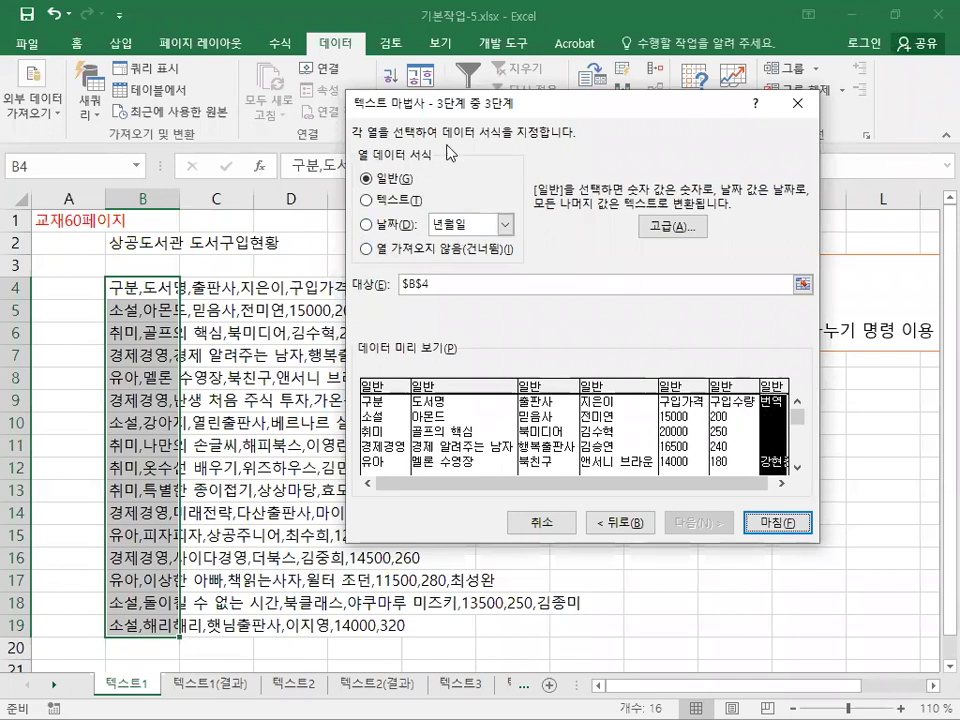
pyautogui.click(386, 252)
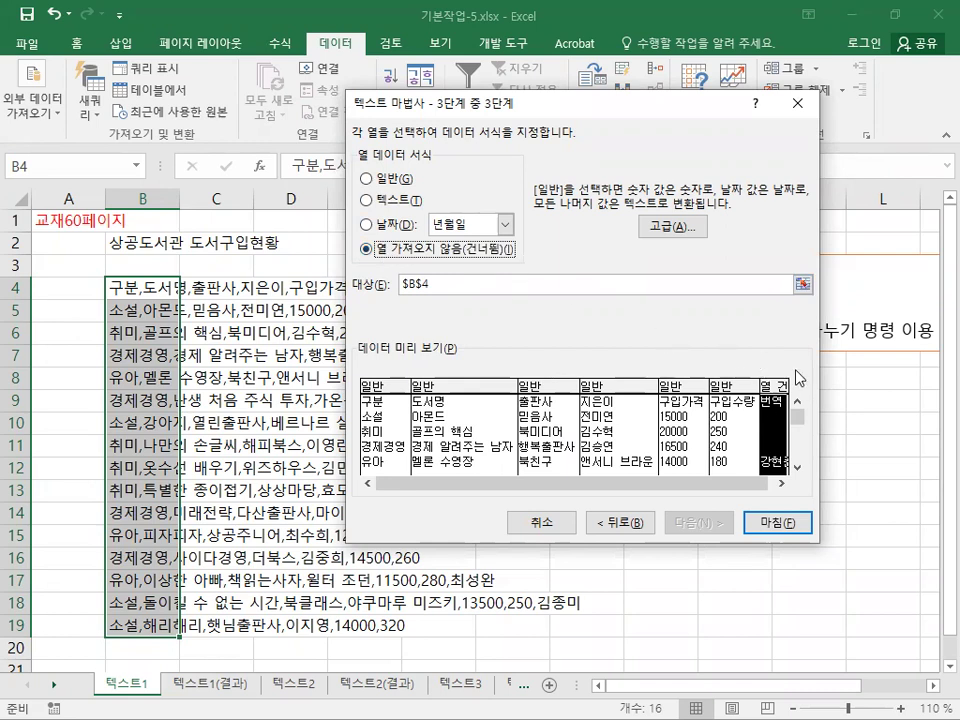
# Try excluding the 도서명 column from the split, and set it back to the 일반 format.
pyautogui.click(483, 424)
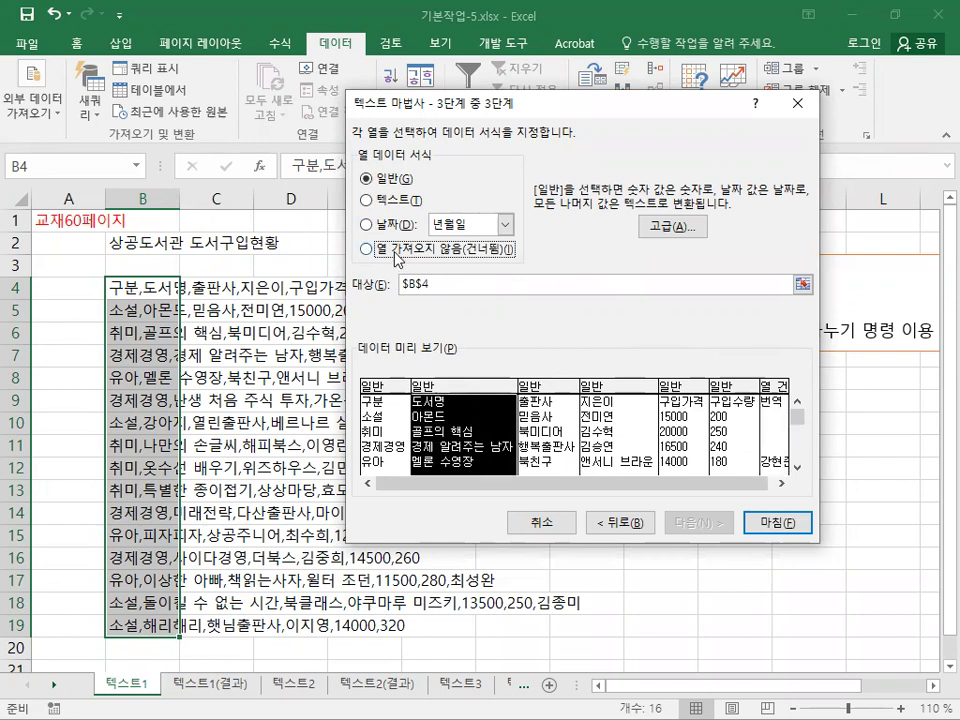
pyautogui.click(396, 258)
pyautogui.click(370, 178)
# Check the 번역 column's skip setting and complete the text split with $B$4 as the destination.
pyautogui.click(766, 400)
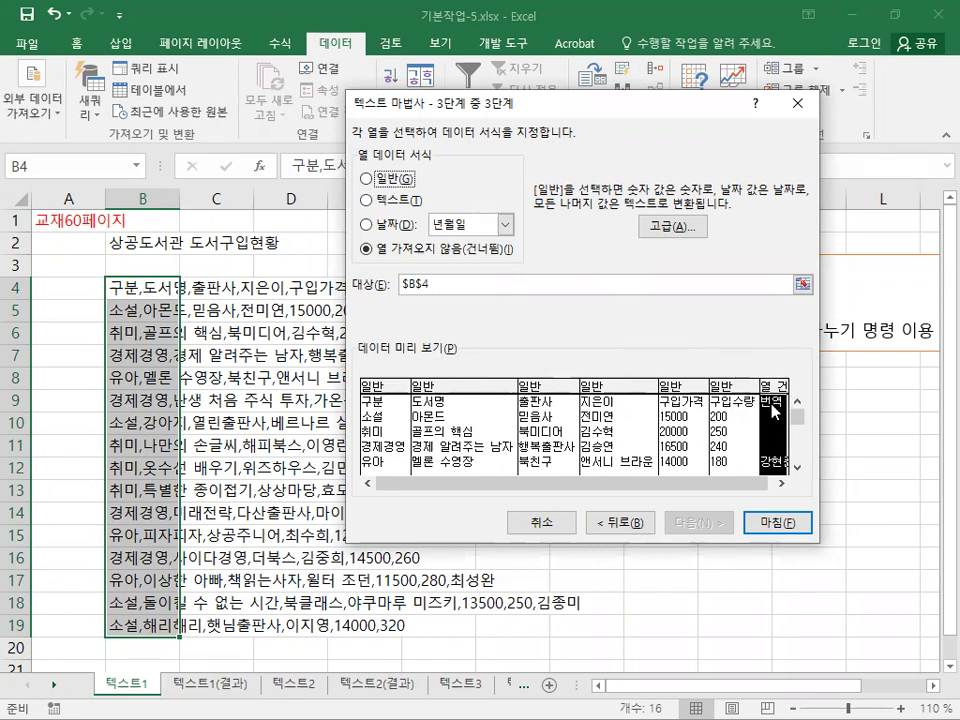
pyautogui.click(778, 529)
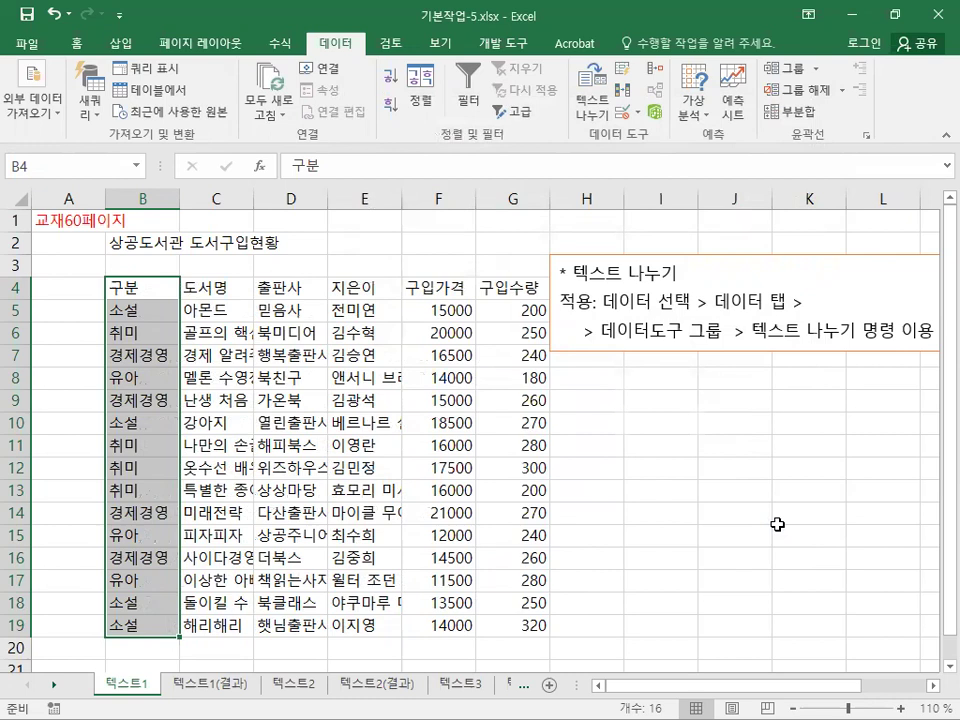
# Auto-fit the widths of columns C, D and E one at a time to their contents.
pyautogui.doubleClick(254, 199)
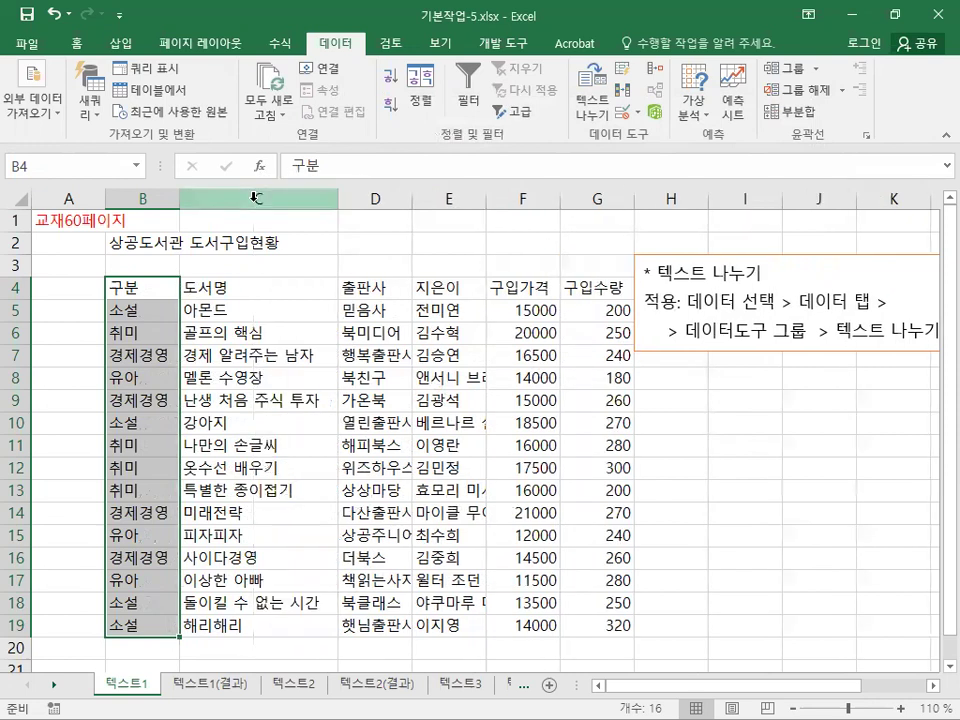
pyautogui.doubleClick(412, 198)
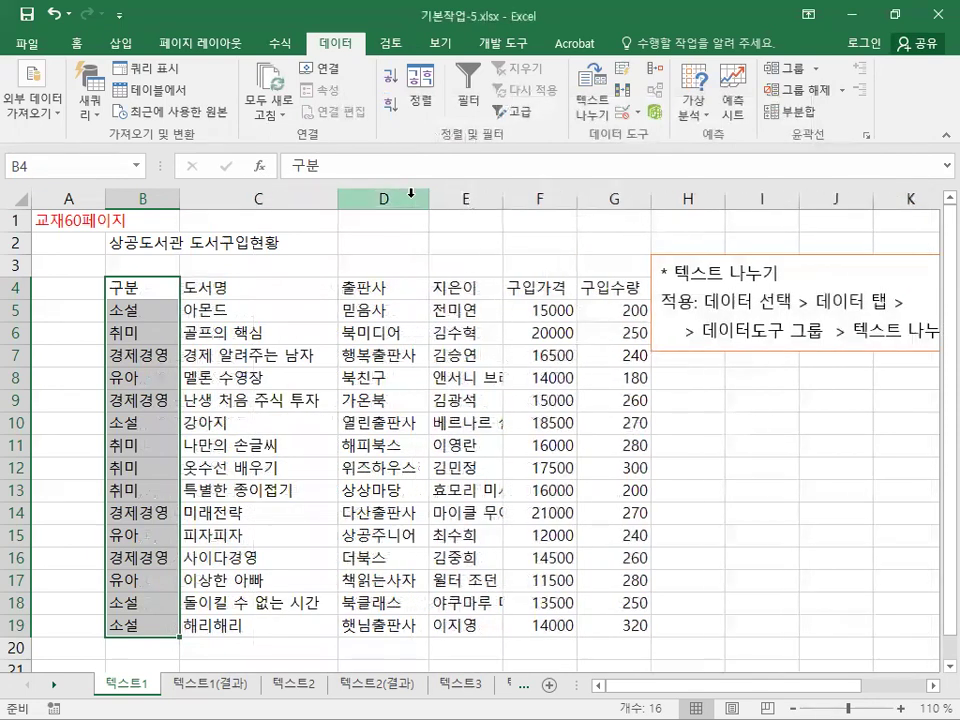
pyautogui.doubleClick(497, 198)
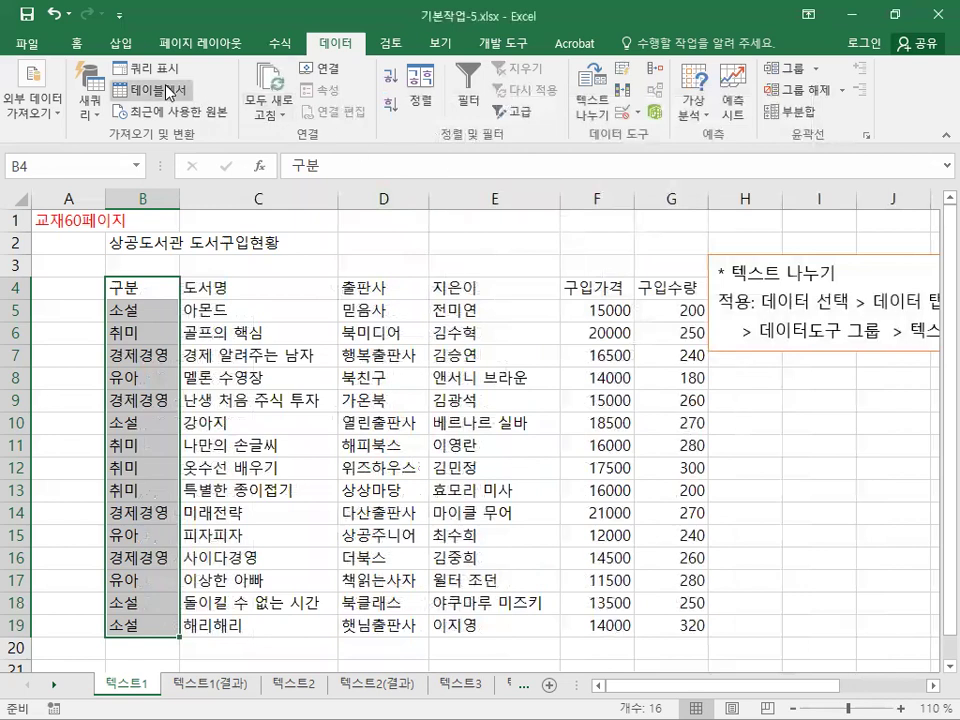
# Undo the three separate width adjustments of columns C, D and E.
pyautogui.click(53, 18)
pyautogui.click(53, 18)
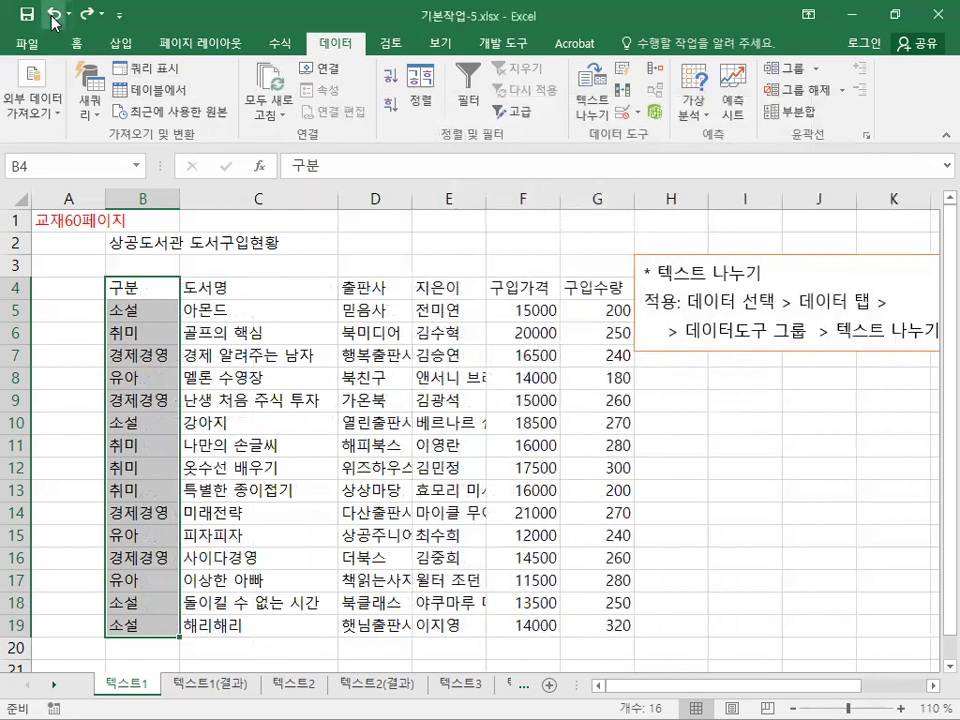
pyautogui.click(53, 18)
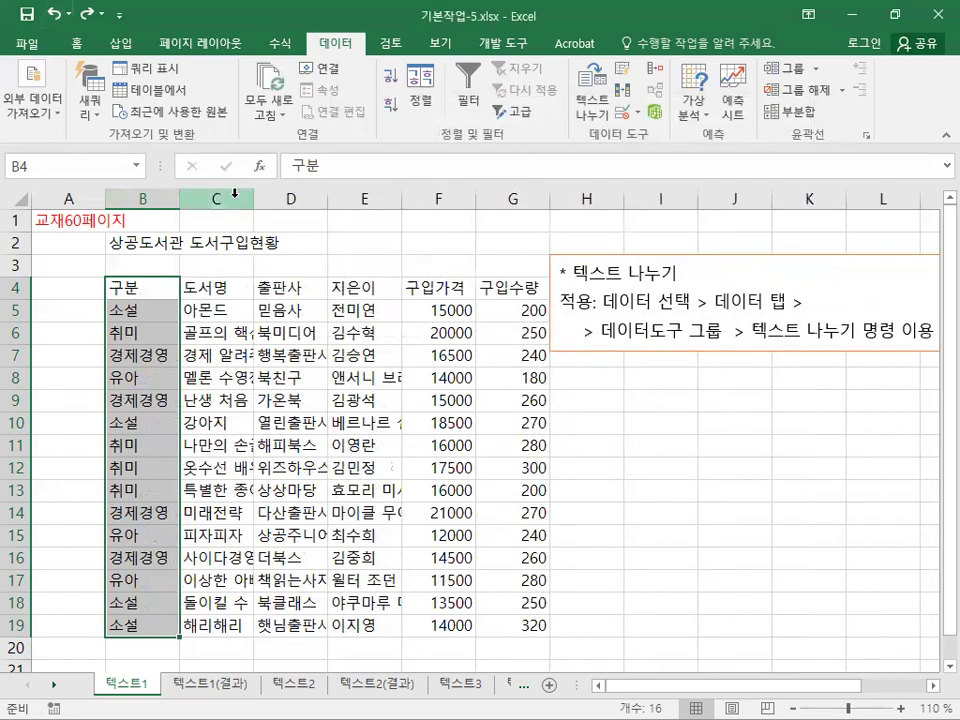
# Auto-fit the widths of columns C to E together to their contents and save the workbook.
pyautogui.moveTo(232, 193); pyautogui.dragTo(361, 191)
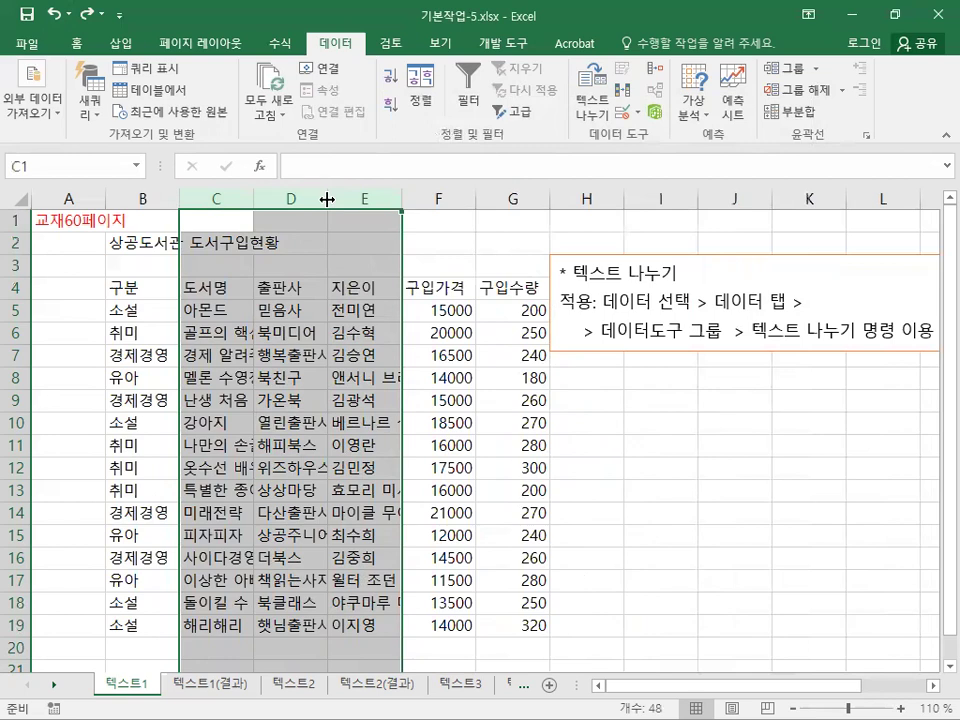
pyautogui.doubleClick(327, 199)
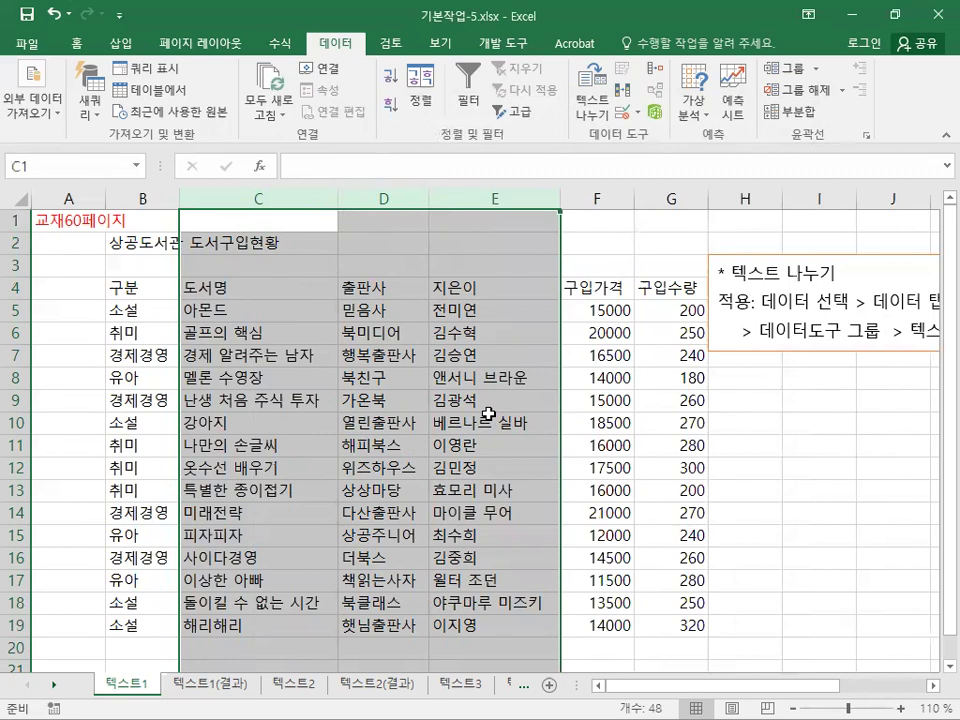
pyautogui.click(30, 15)
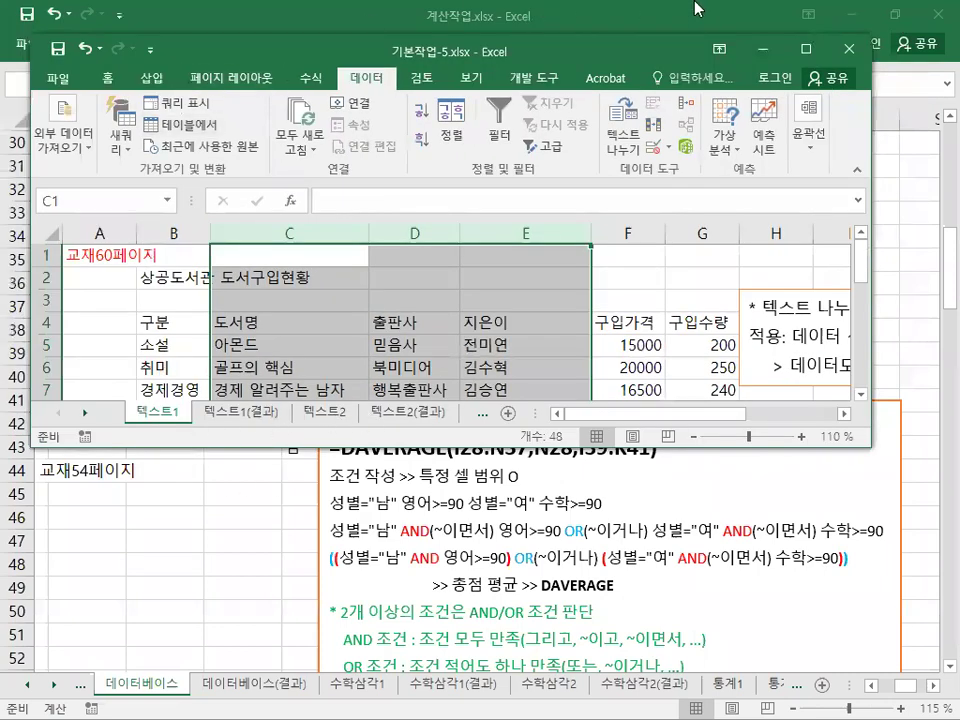
# Close 계산작업.xlsx without saving its changes and reposition the 기본작업-5.xlsx window.
pyautogui.hotkey('alt', 'F4')
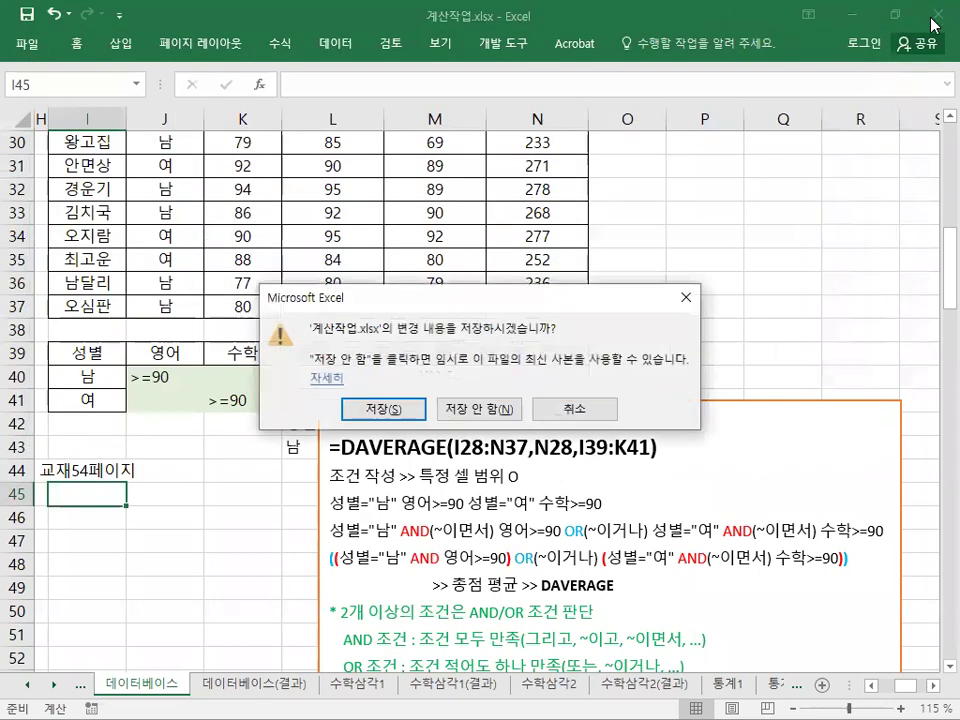
pyautogui.click(462, 415)
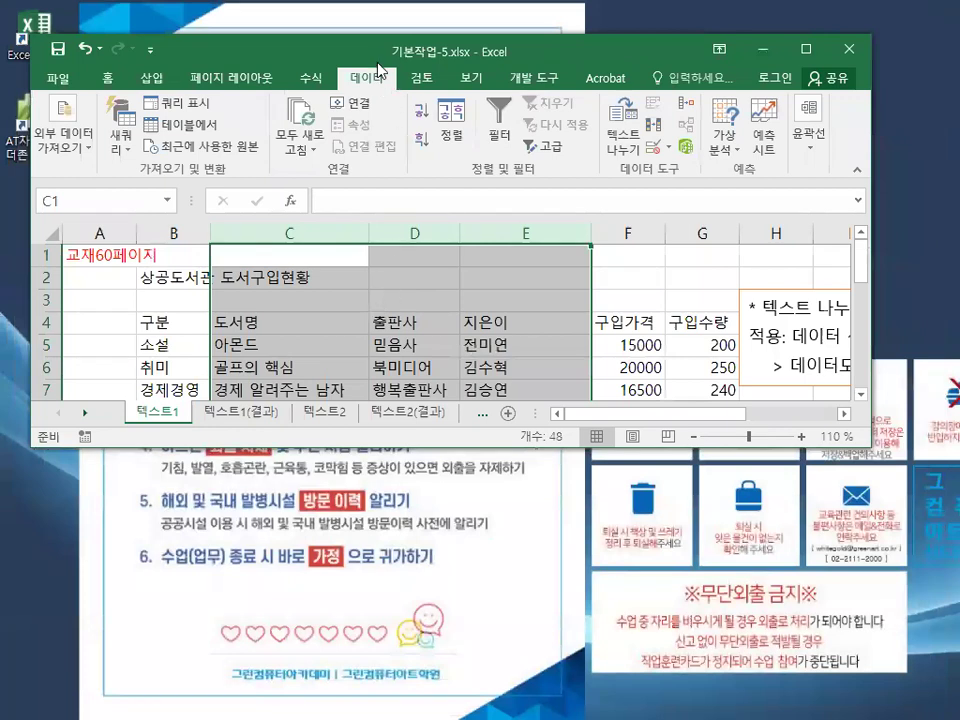
pyautogui.moveTo(379, 66); pyautogui.dragTo(336, 53)
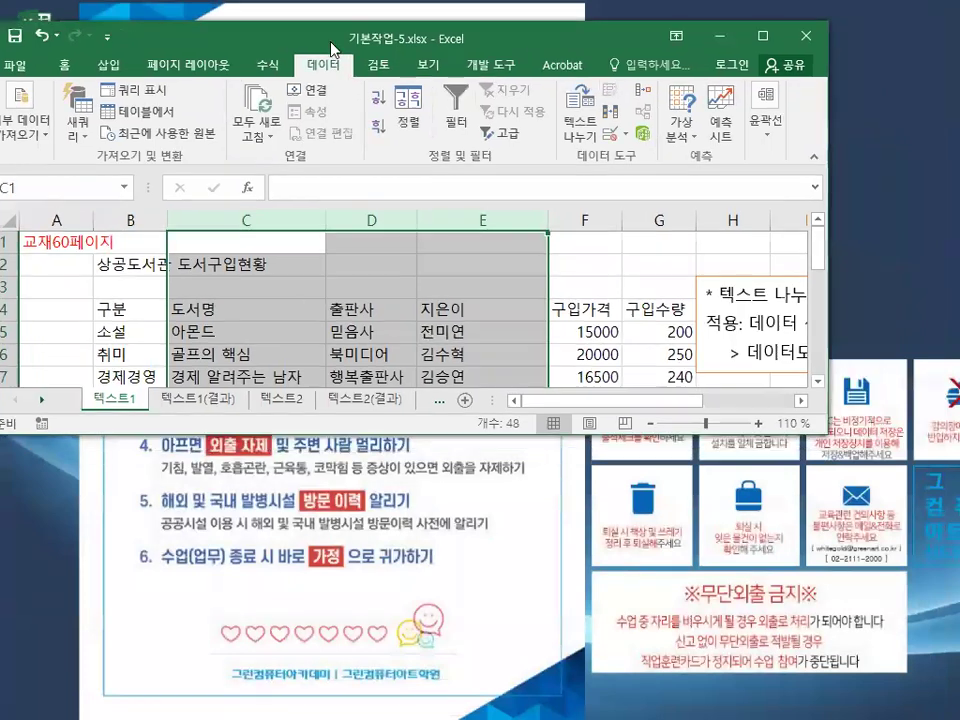
pyautogui.moveTo(178, 39); pyautogui.dragTo(191, 38)
# Copy the page label 교재64페이지 into cell A1 of the 텍스트3 sheet.
pyautogui.click(59, 403)
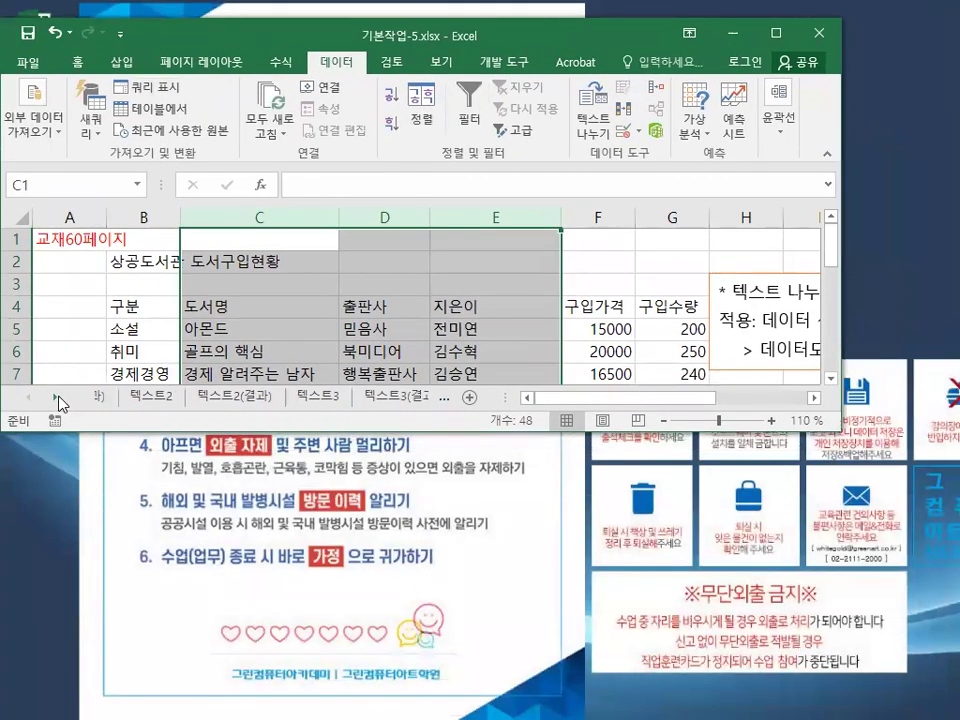
pyautogui.click(313, 398)
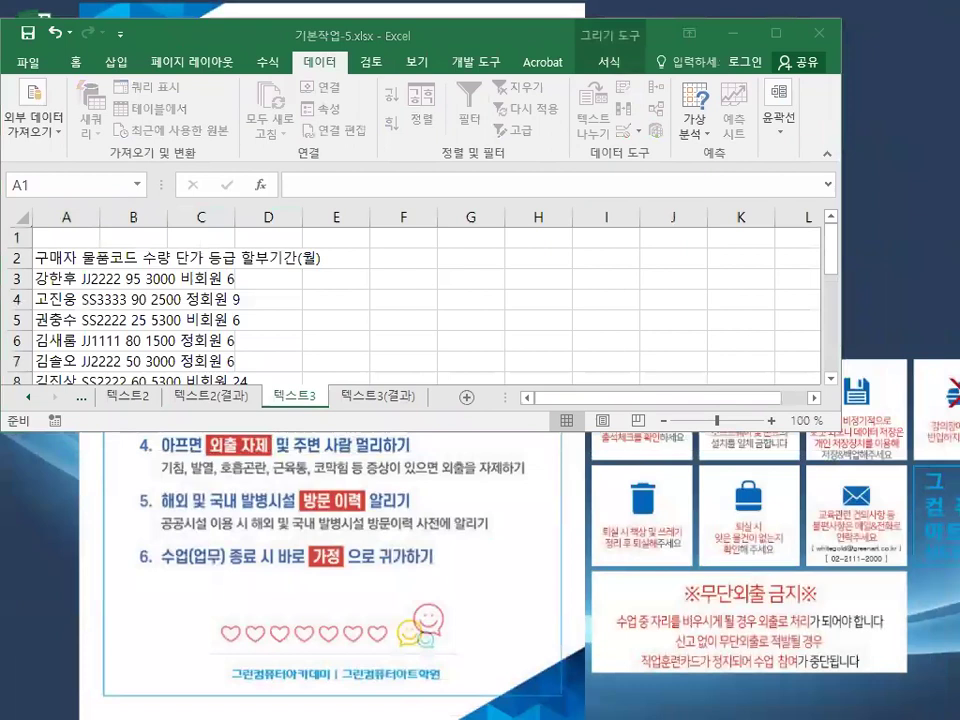
pyautogui.hotkey('ctrl', 'c')
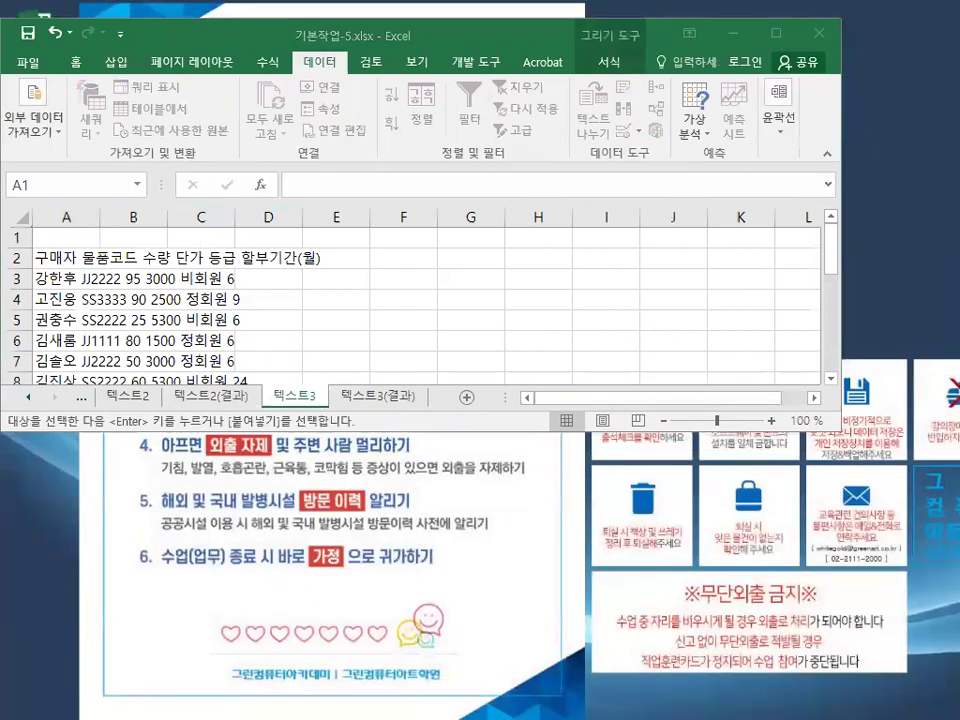
pyautogui.click(68, 236)
pyautogui.rightClick(68, 236)
pyautogui.click(92, 315)
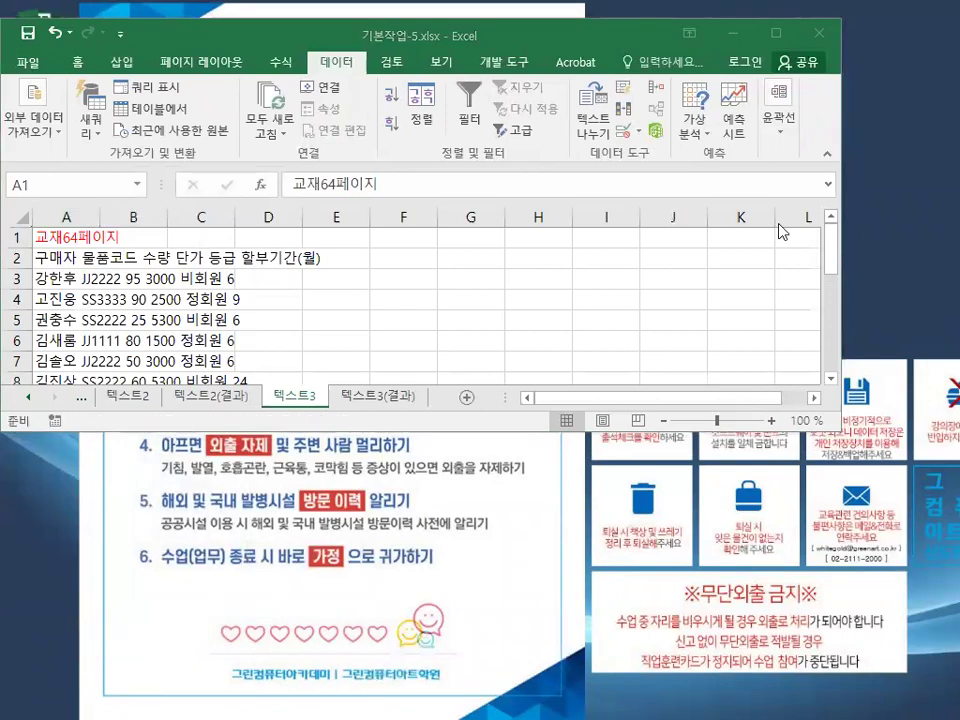
# Paste the 텍스트 나누기 note text box beside the data on 텍스트3, around G2, and maximize the workbook window.
pyautogui.click(448, 255)
pyautogui.hotkey('ctrl', 'v')
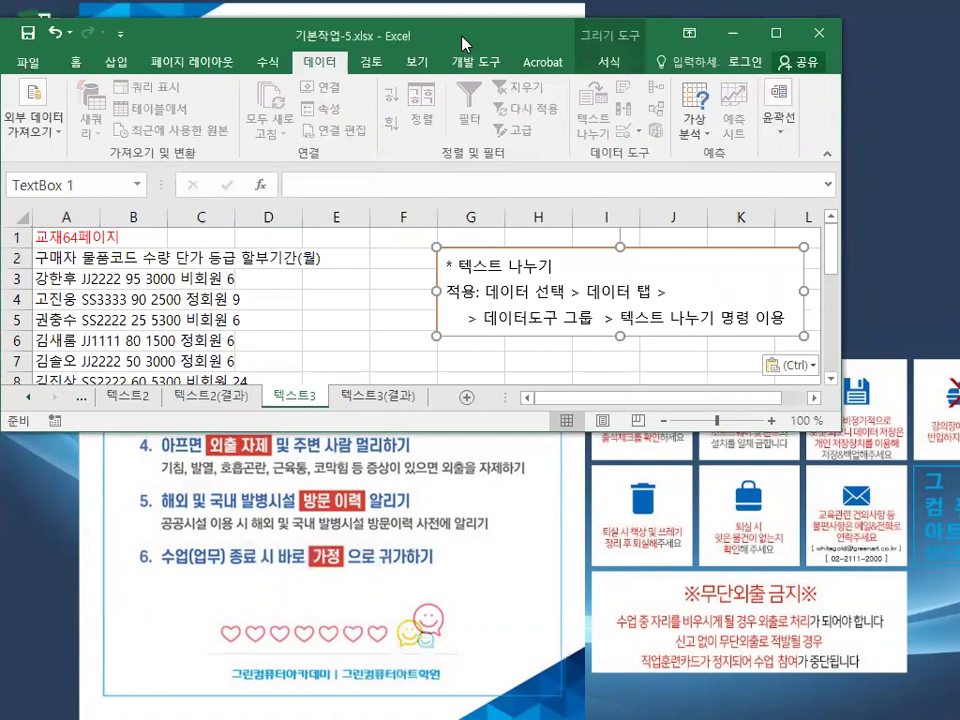
pyautogui.doubleClick(350, 35)
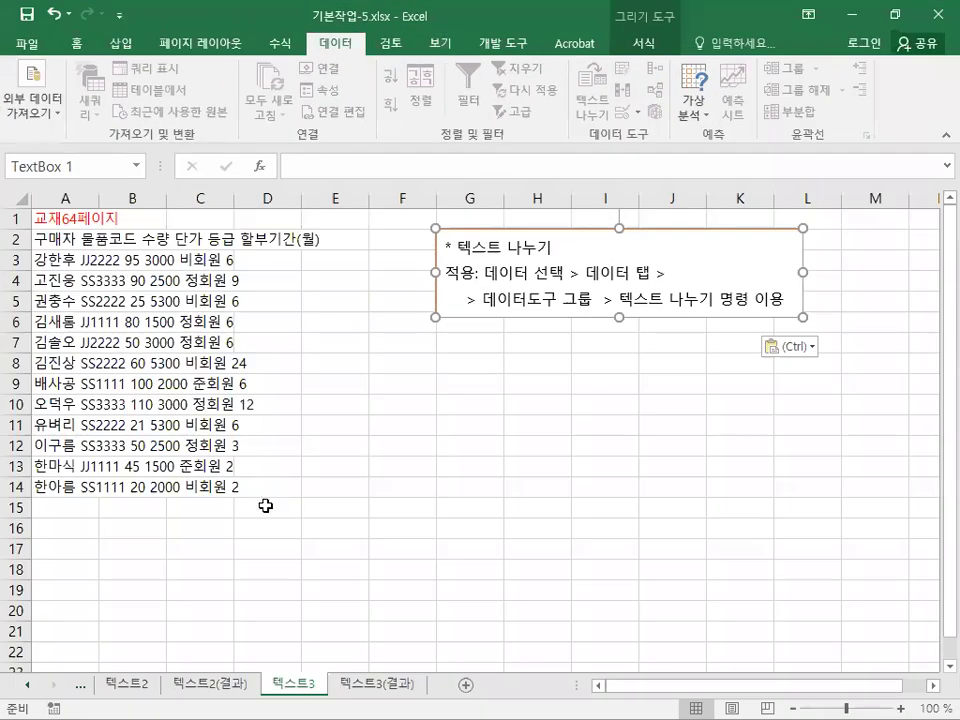
pyautogui.click(285, 407)
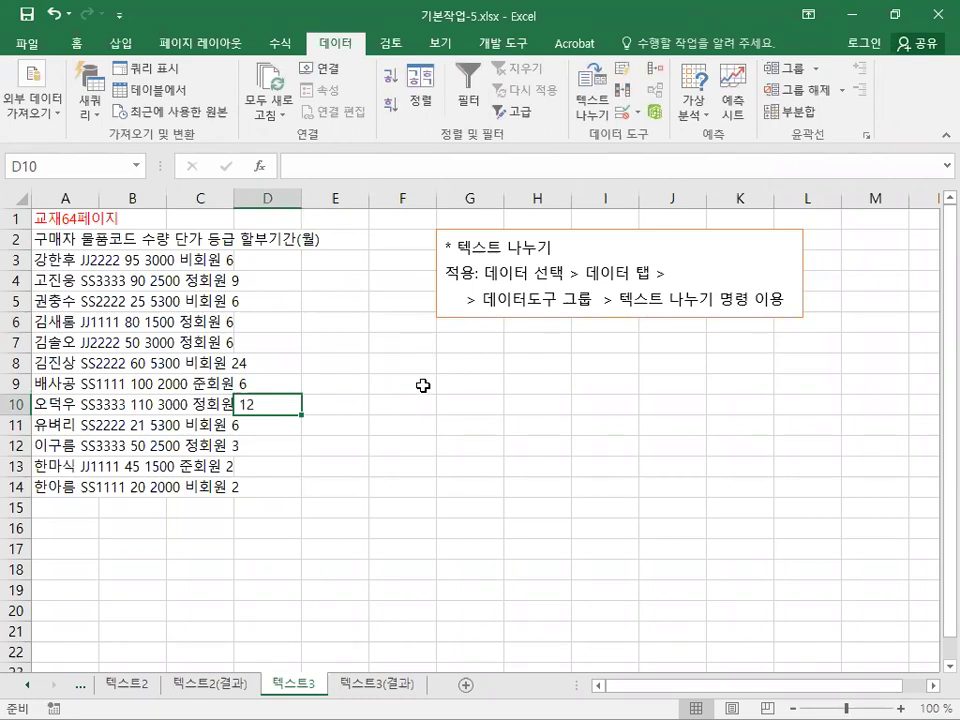
# Start splitting A2:A14 on 텍스트3 as delimited text, using 공백 as the only delimiter instead of 쉼표.
pyautogui.scroll(1, 423, 385)
pyautogui.moveTo(77, 249); pyautogui.dragTo(79, 520)
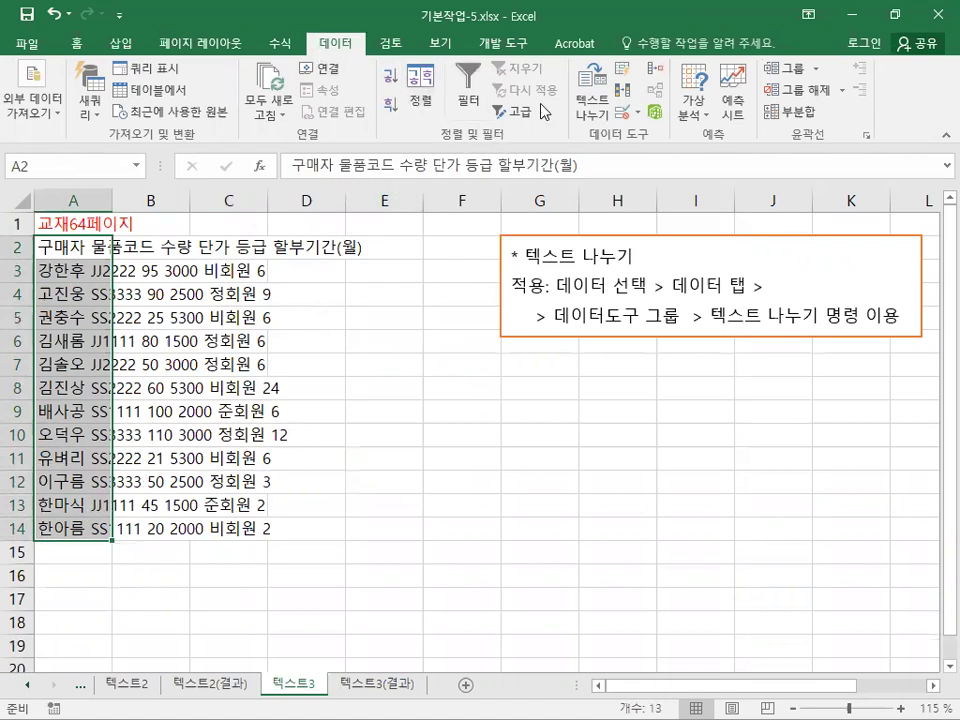
pyautogui.click(594, 108)
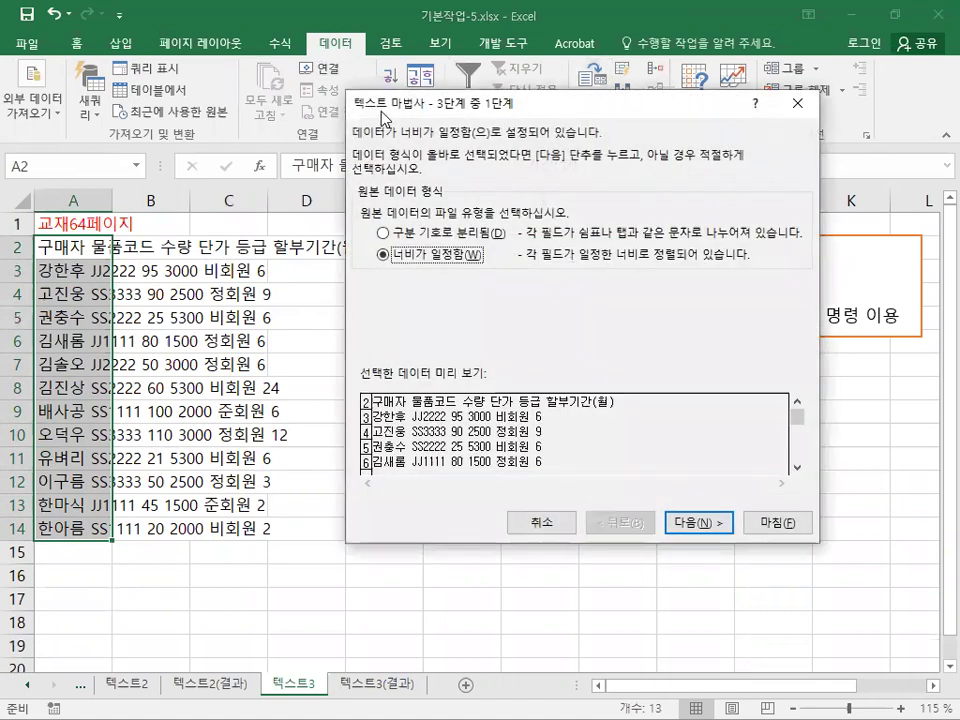
pyautogui.click(421, 240)
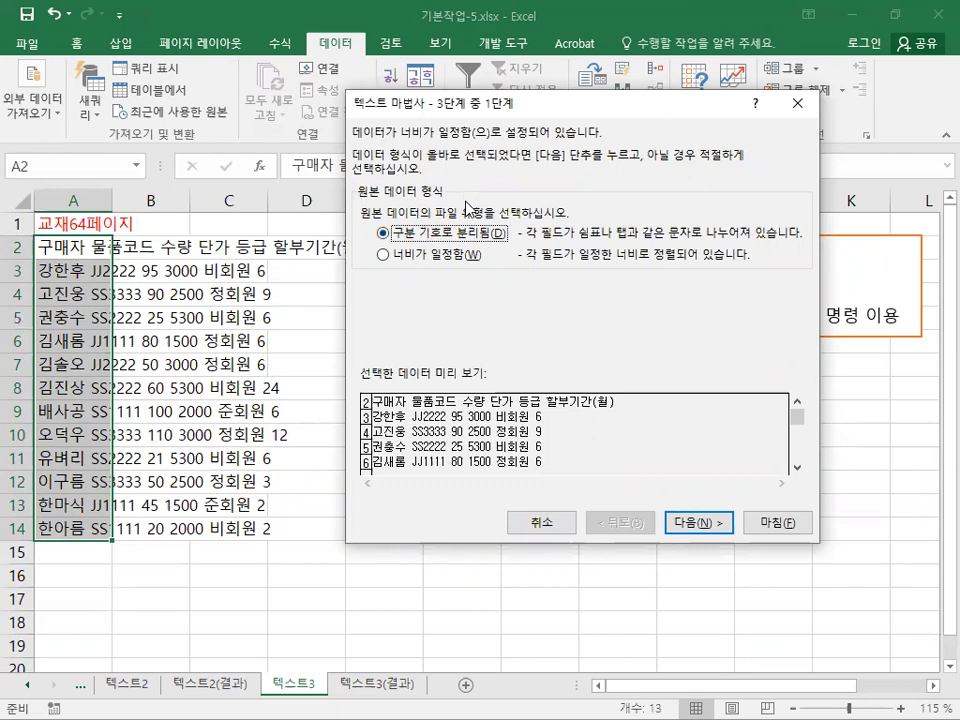
pyautogui.click(711, 527)
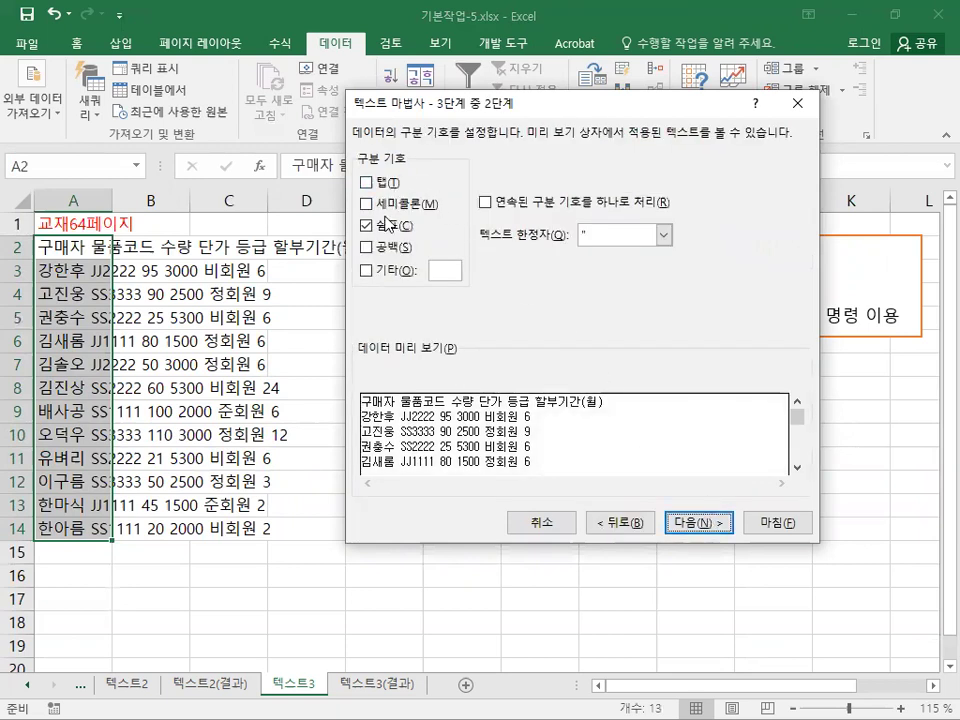
pyautogui.click(367, 247)
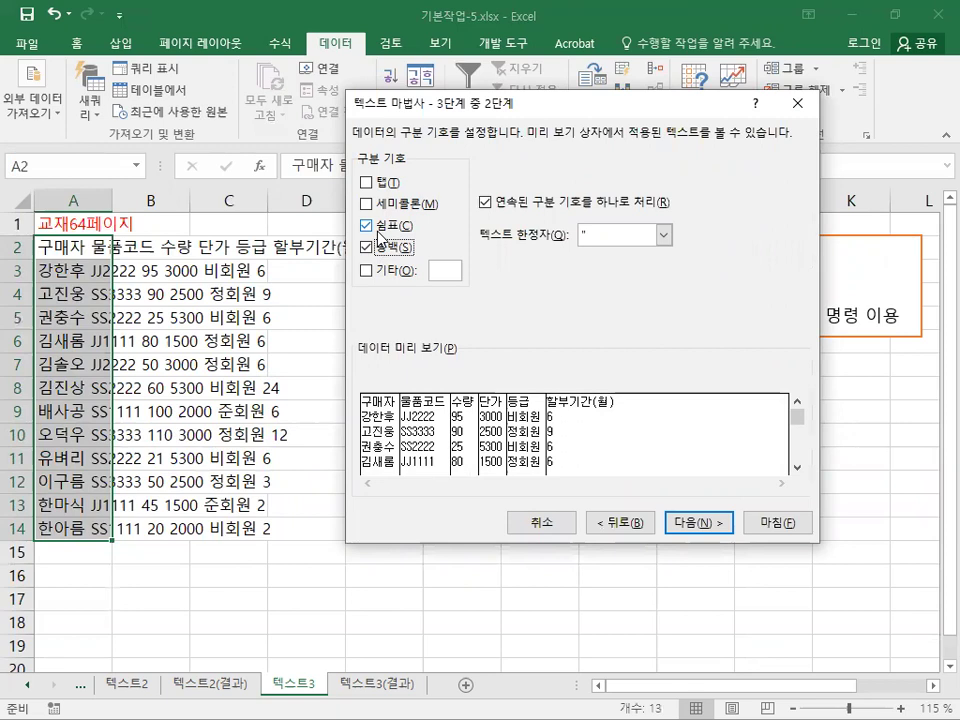
pyautogui.click(378, 228)
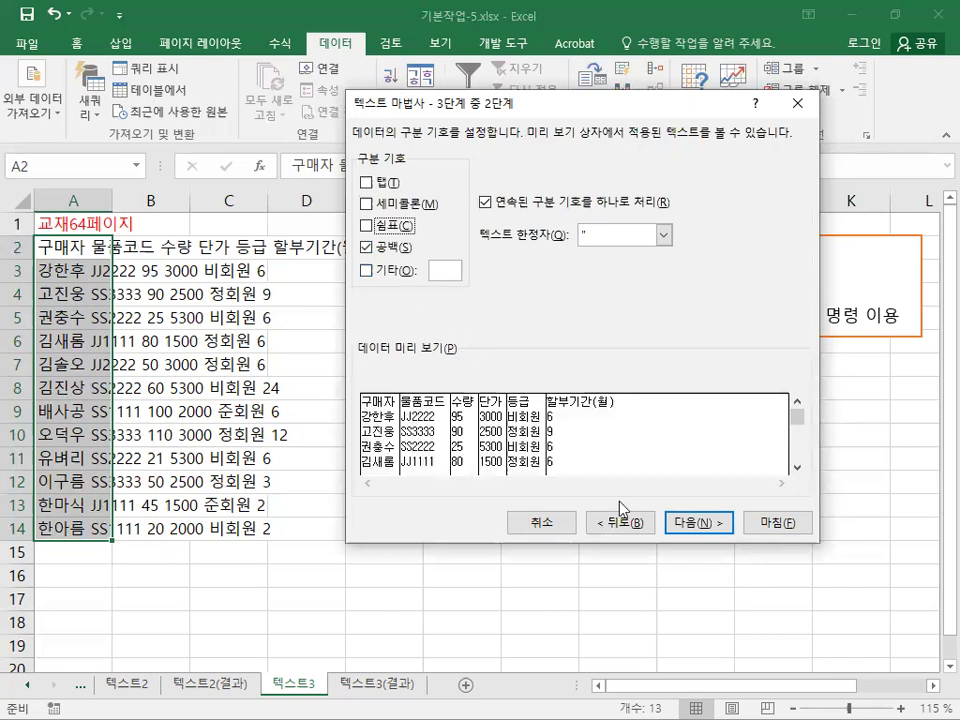
# Exclude the 할부기간(월) column, finish the split with $A$2 as the destination, and save the workbook.
pyautogui.click(700, 523)
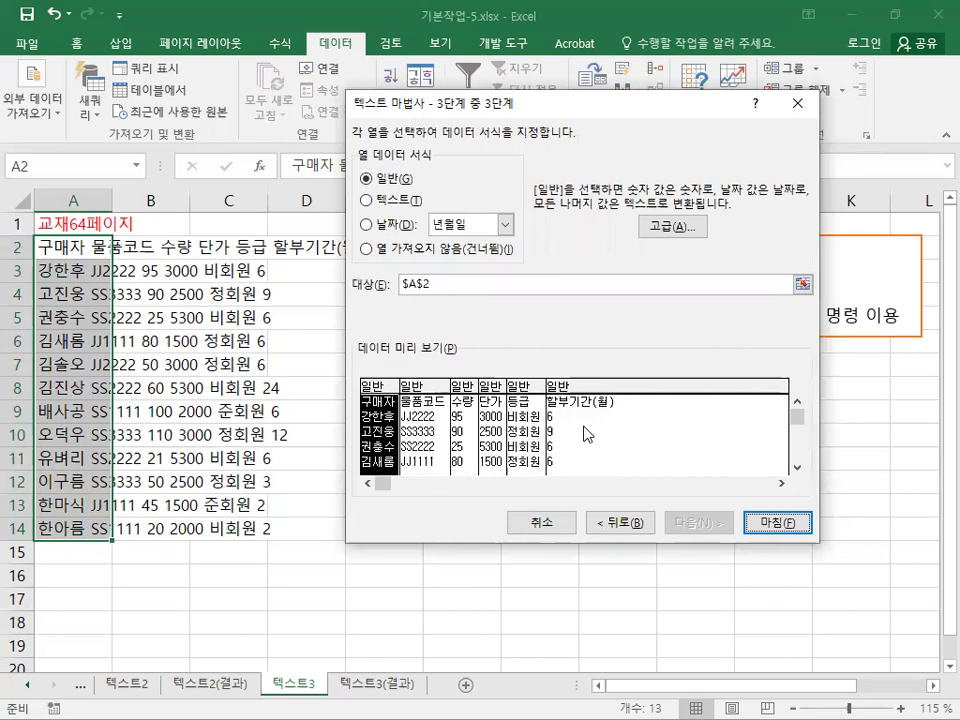
pyautogui.click(590, 435)
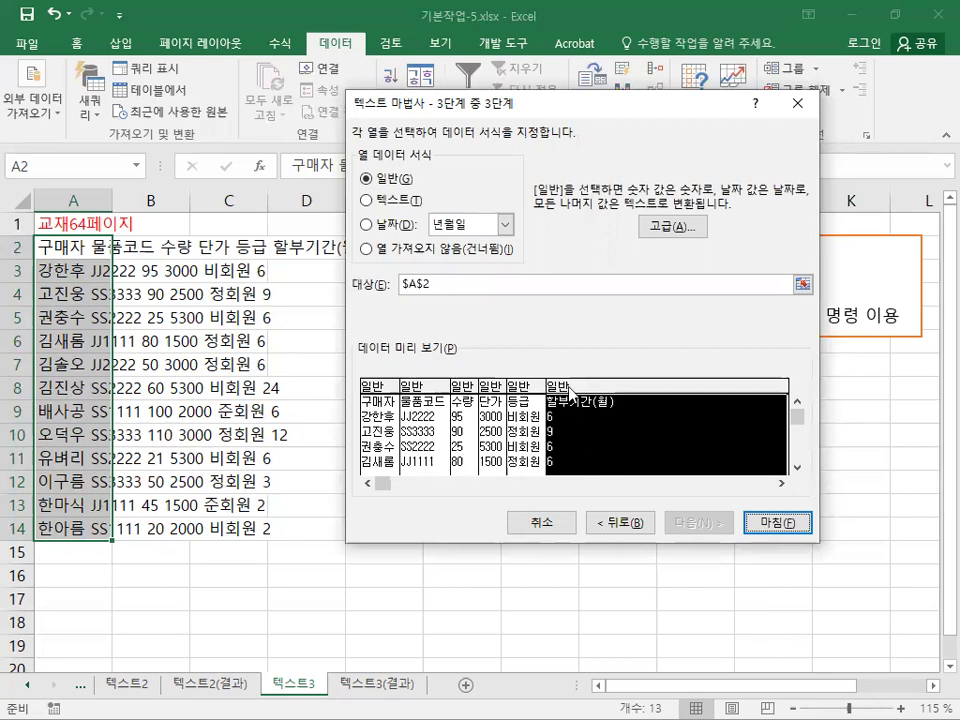
pyautogui.click(423, 252)
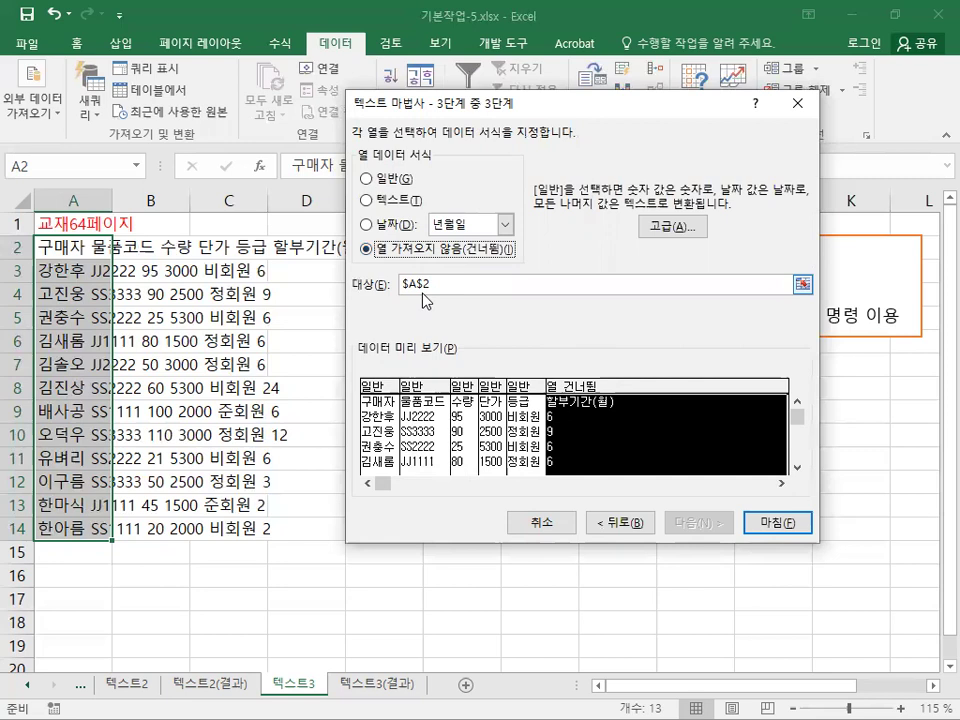
pyautogui.click(795, 530)
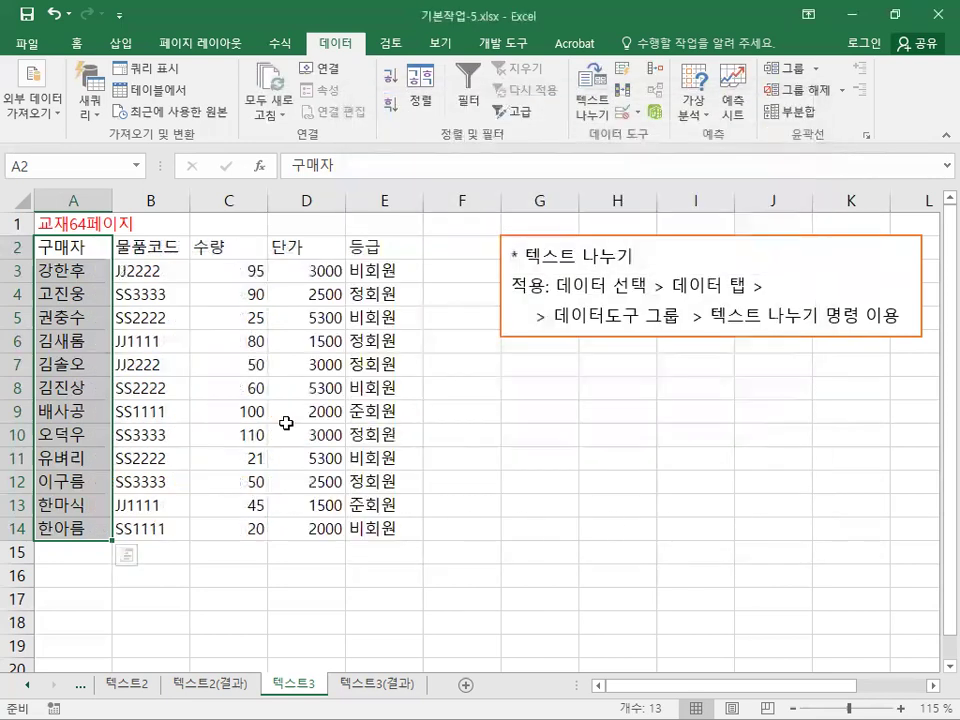
pyautogui.click(30, 18)
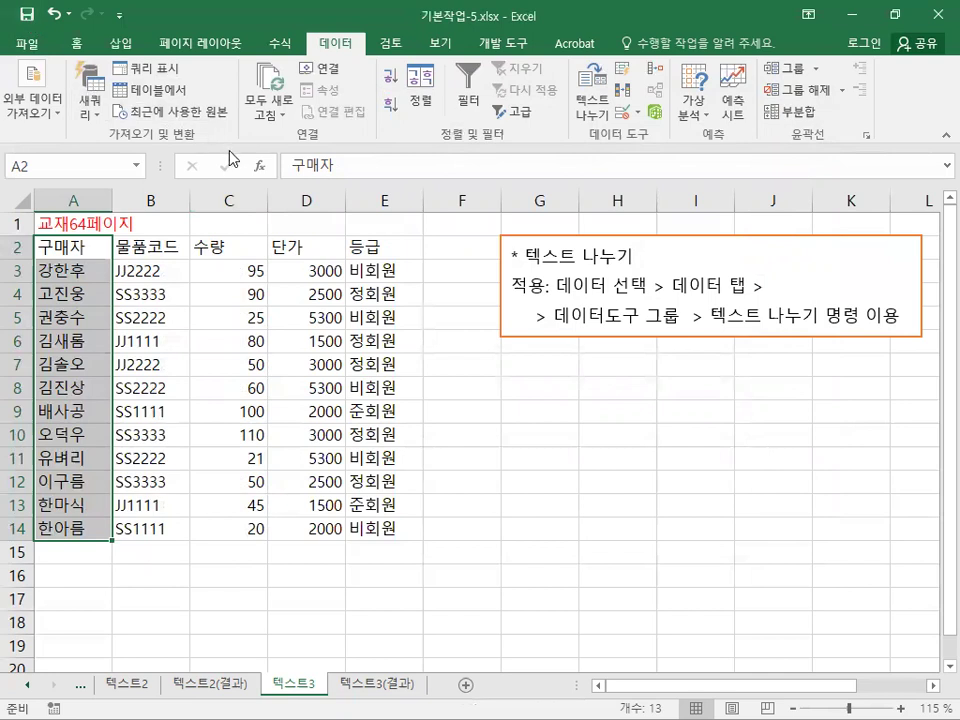
# Restore the window to a smaller size and copy the page label 교재63페이지 into cell A2 of the 텍스트2 sheet.
pyautogui.click(895, 15)
pyautogui.moveTo(471, 15); pyautogui.dragTo(530, 31)
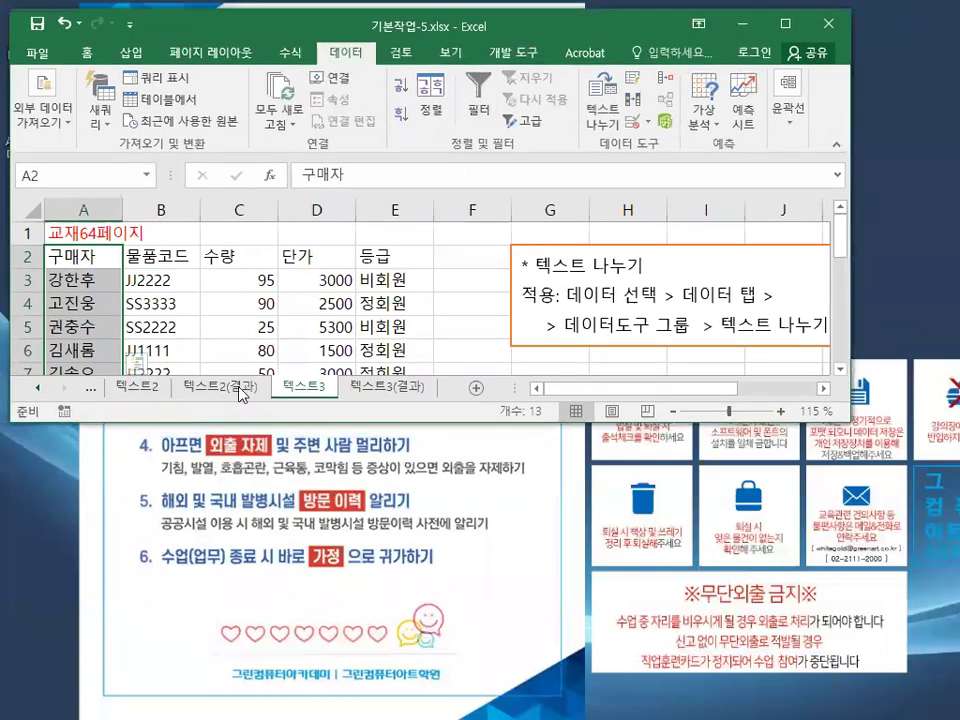
pyautogui.click(142, 390)
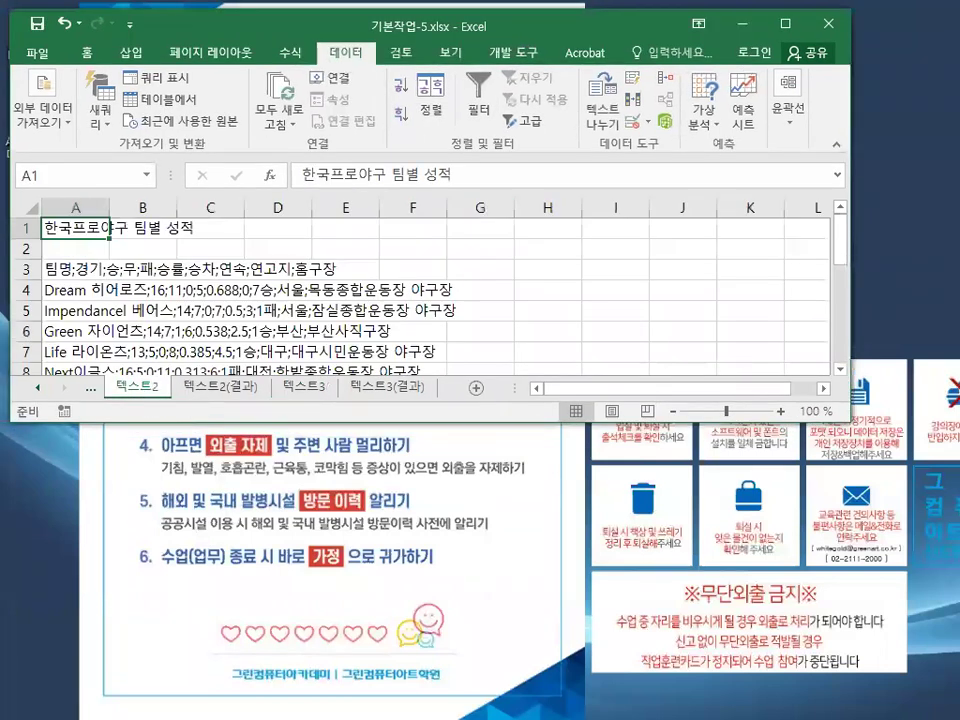
pyautogui.hotkey('alt', 'Tab')
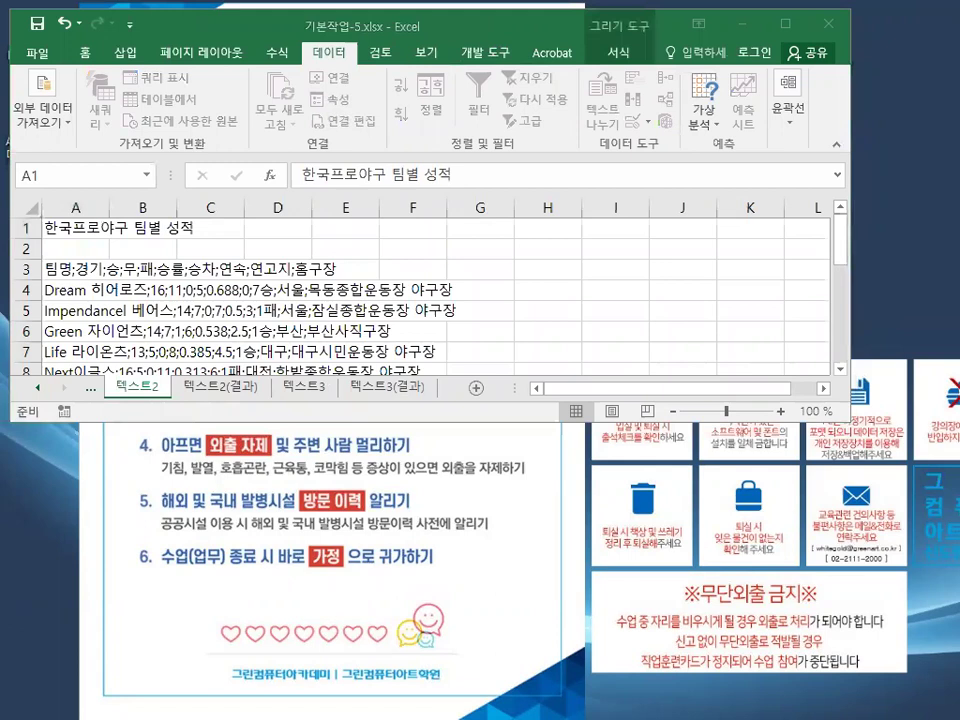
pyautogui.hotkey('ctrl', 'c')
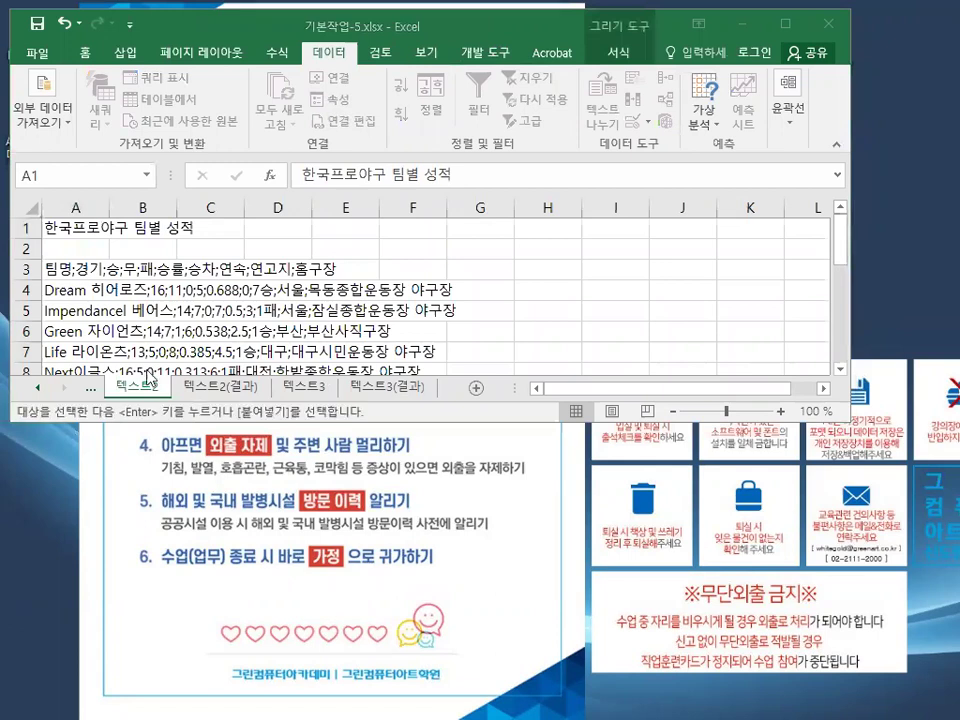
pyautogui.click(67, 243)
pyautogui.rightClick(67, 243)
pyautogui.click(103, 328)
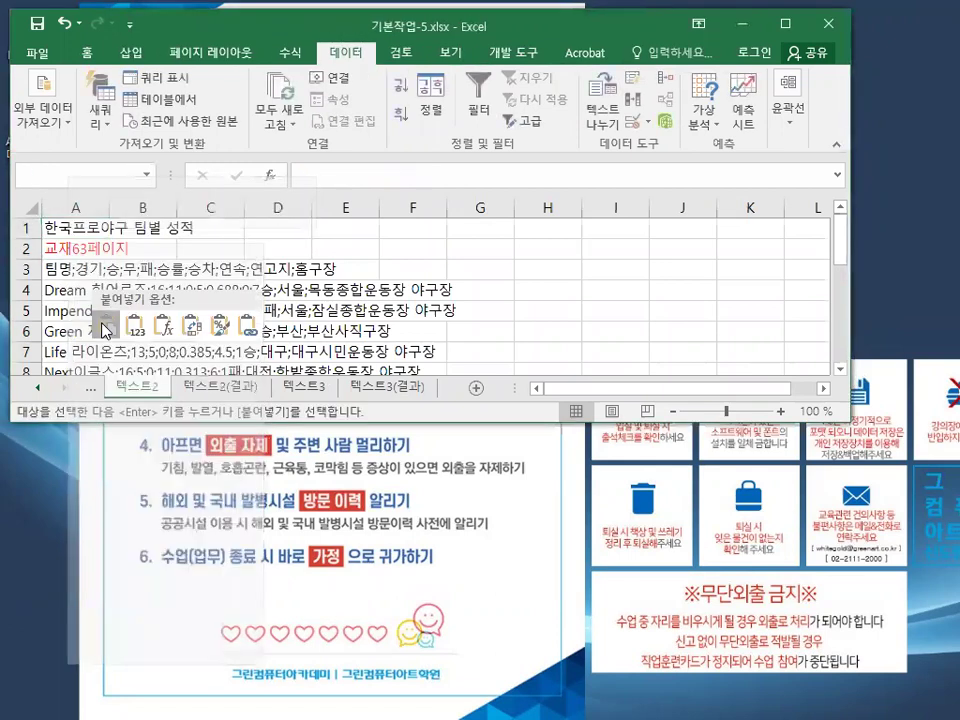
# Maximize the workbook window and paste the 텍스트 나누기 note text box at cell B12, below the data on 텍스트2.
pyautogui.doubleClick(254, 28)
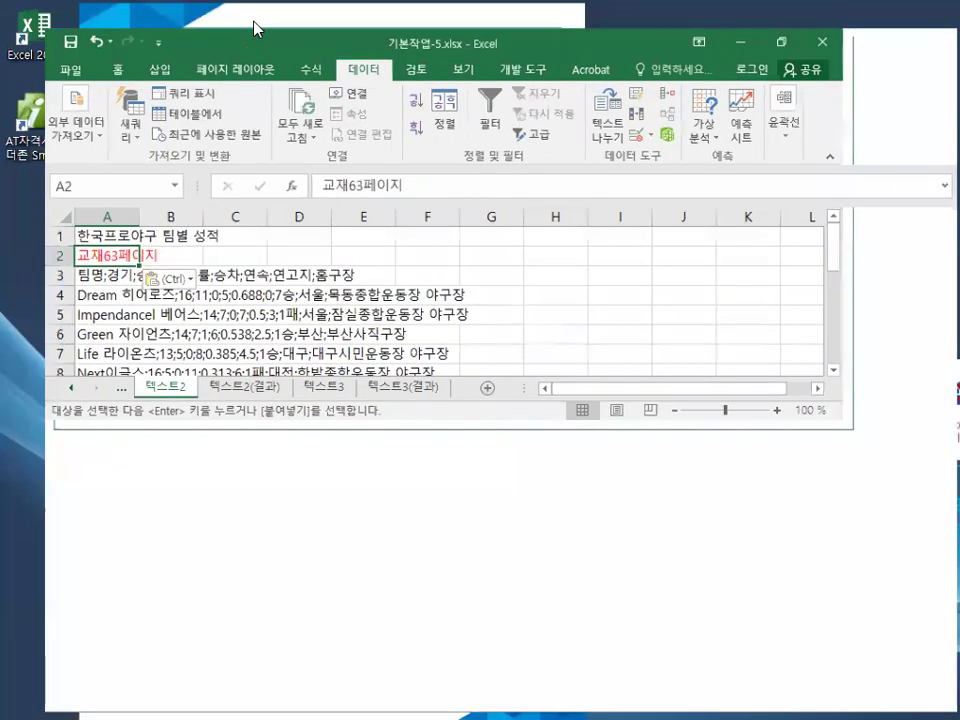
pyautogui.keyDown('ctrl'); pyautogui.scroll(1, 382, 564); pyautogui.keyUp('ctrl')
pyautogui.scroll(1, 382, 564)
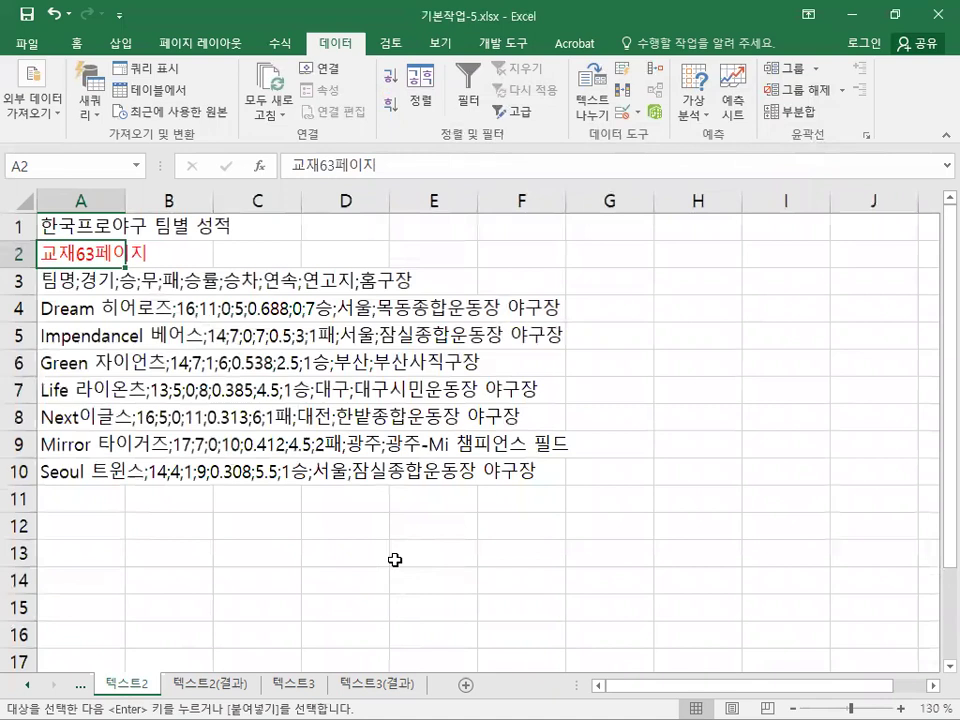
pyautogui.click(524, 249)
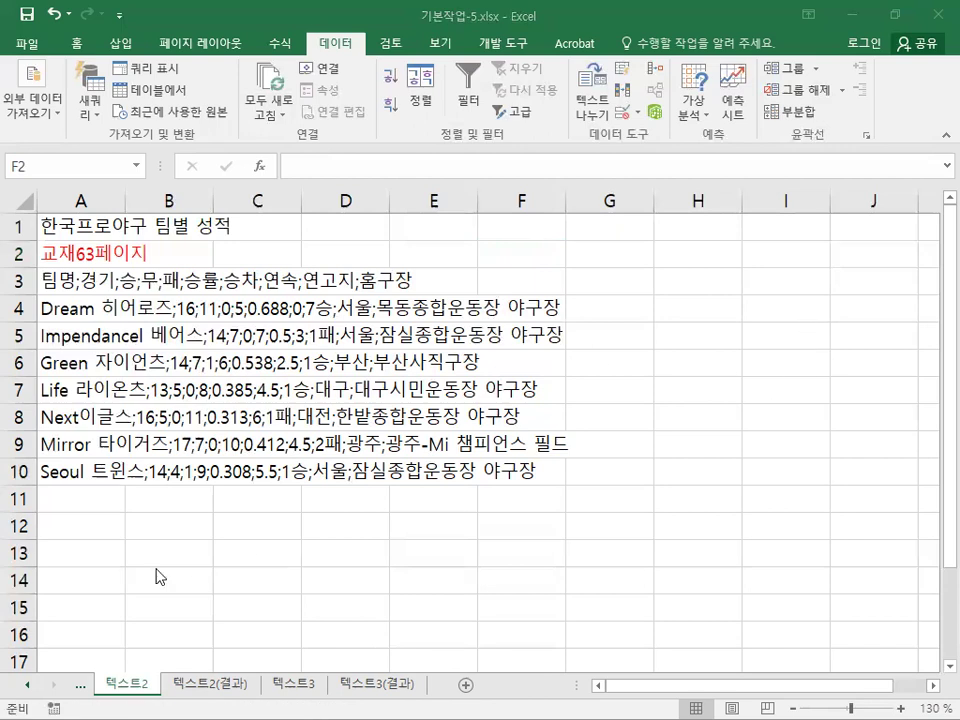
pyautogui.click(172, 526)
pyautogui.rightClick(172, 526)
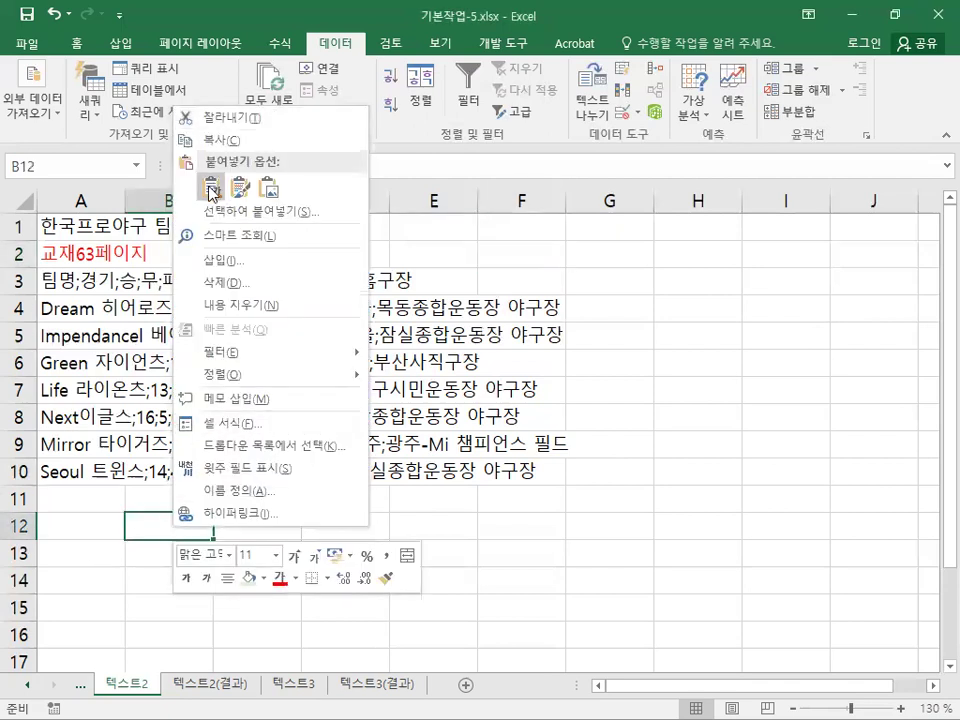
pyautogui.click(199, 185)
pyautogui.click(272, 221)
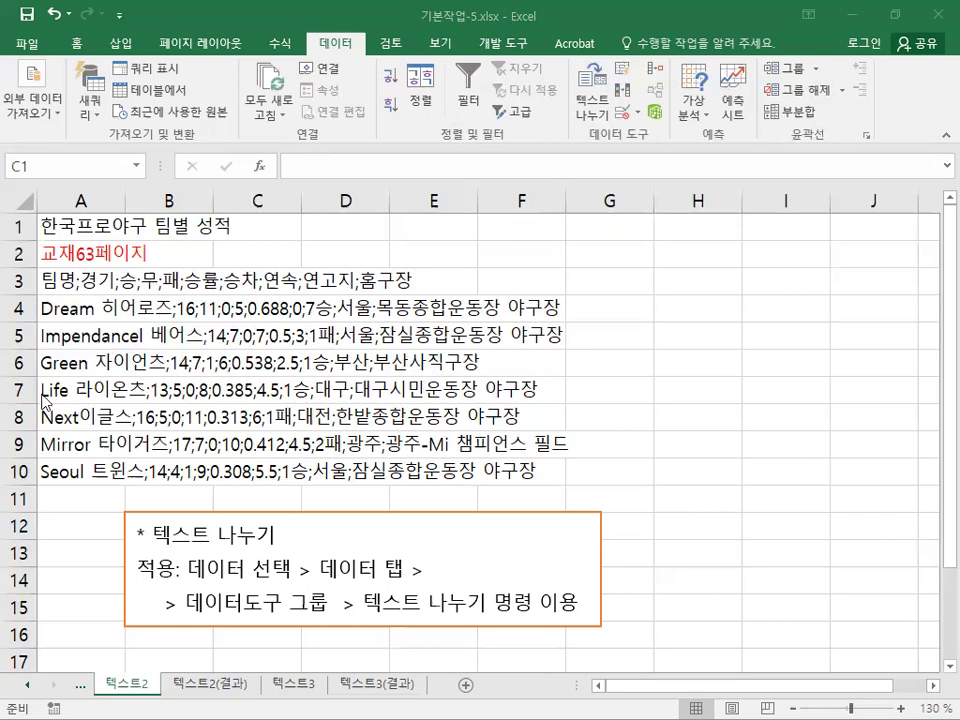
pyautogui.click(178, 447)
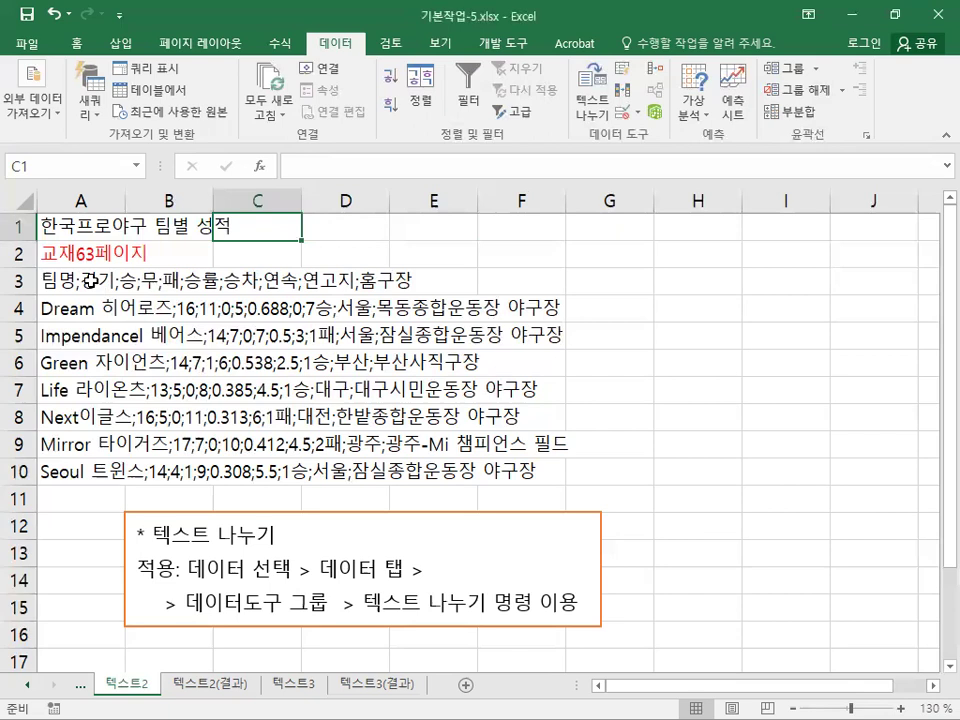
# Start splitting A3:A10 on 텍스트2 as delimited text, using only 세미콜론 as the delimiter and turning off 연속된 구분 기호를 하나로 처리.
pyautogui.moveTo(90, 282); pyautogui.dragTo(68, 472)
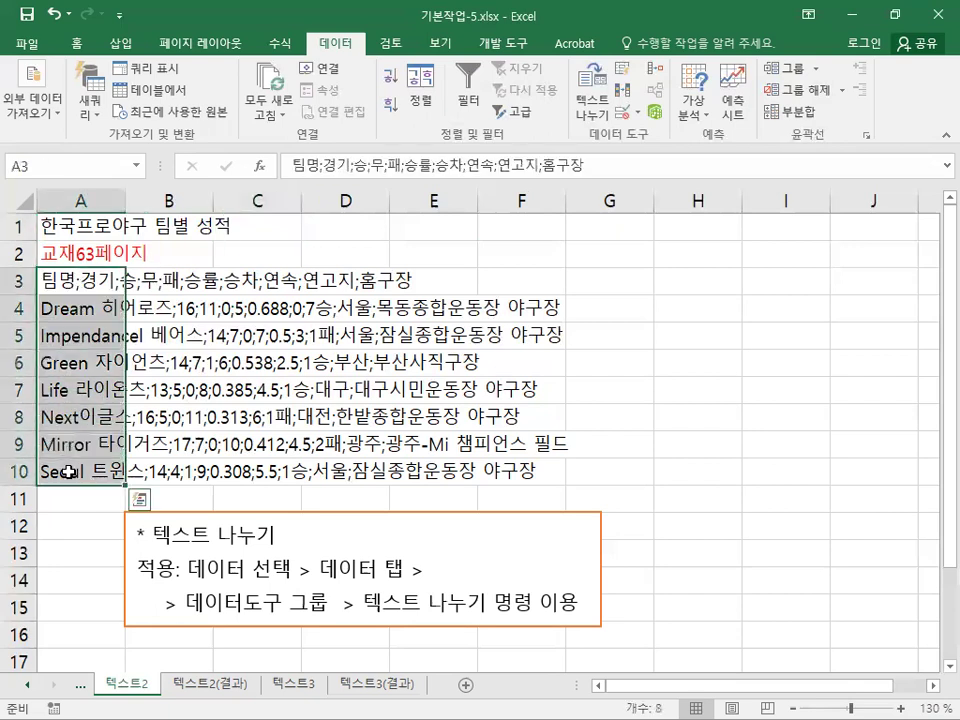
pyautogui.click(603, 124)
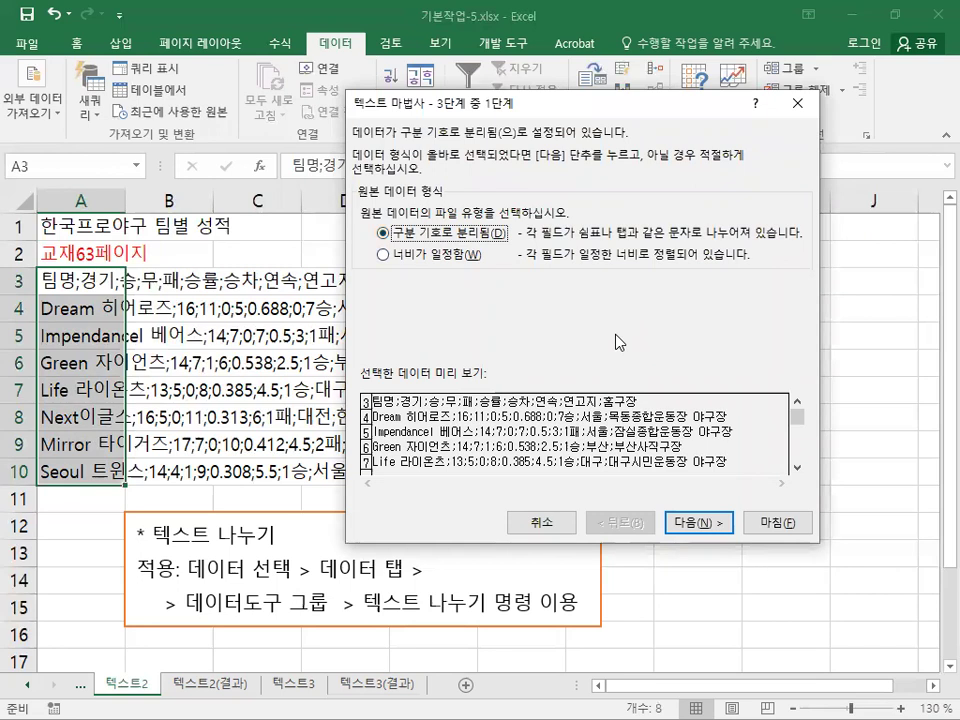
pyautogui.click(700, 522)
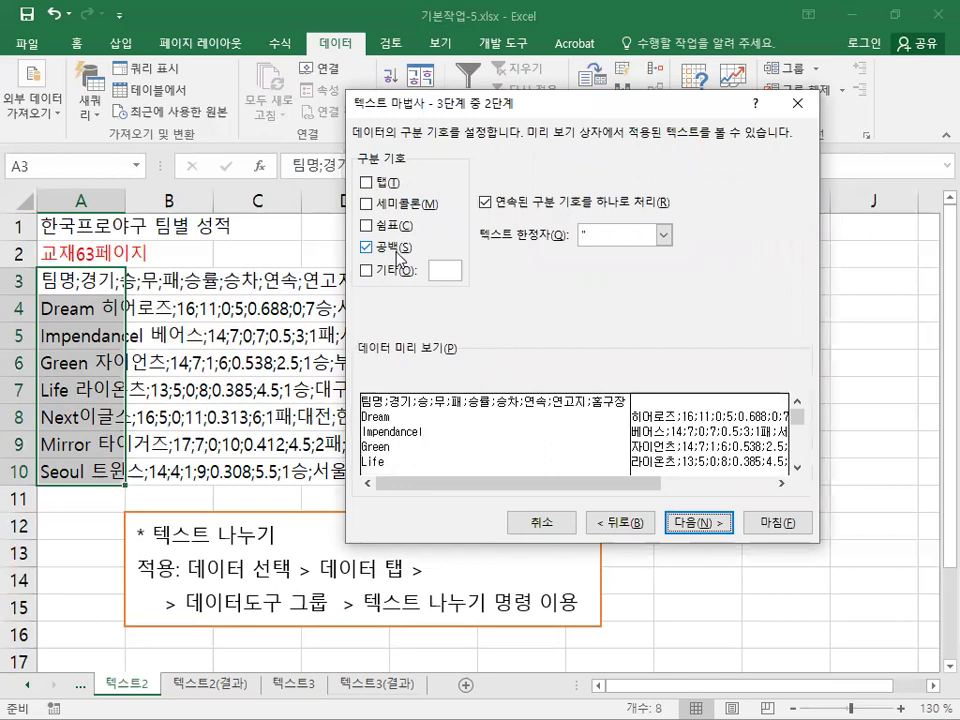
pyautogui.moveTo(385, 204); pyautogui.dragTo(400, 234)
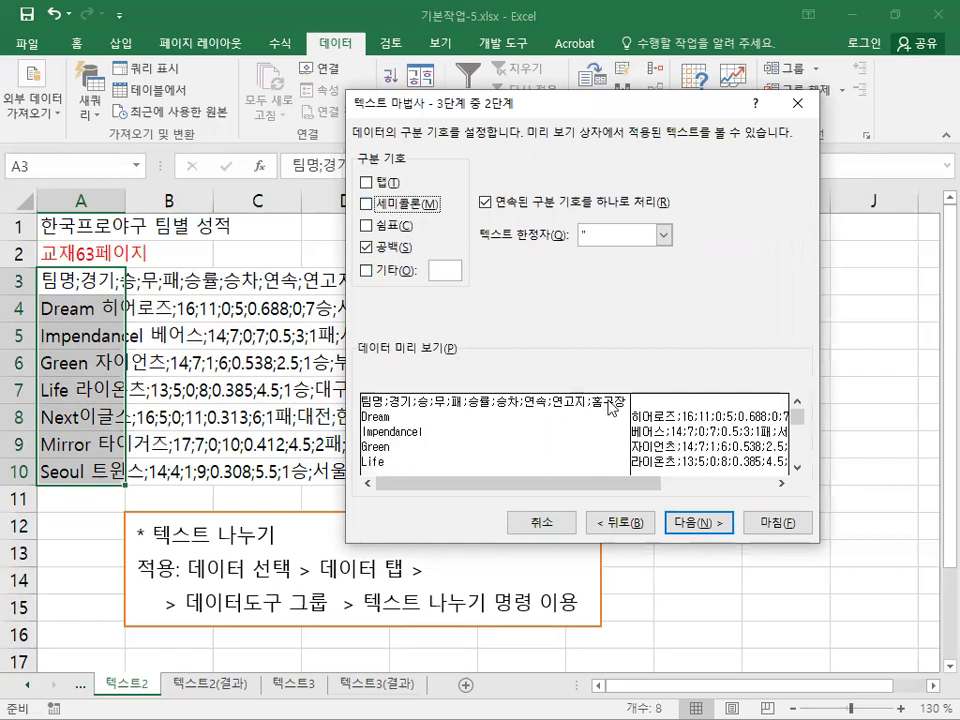
pyautogui.click(375, 206)
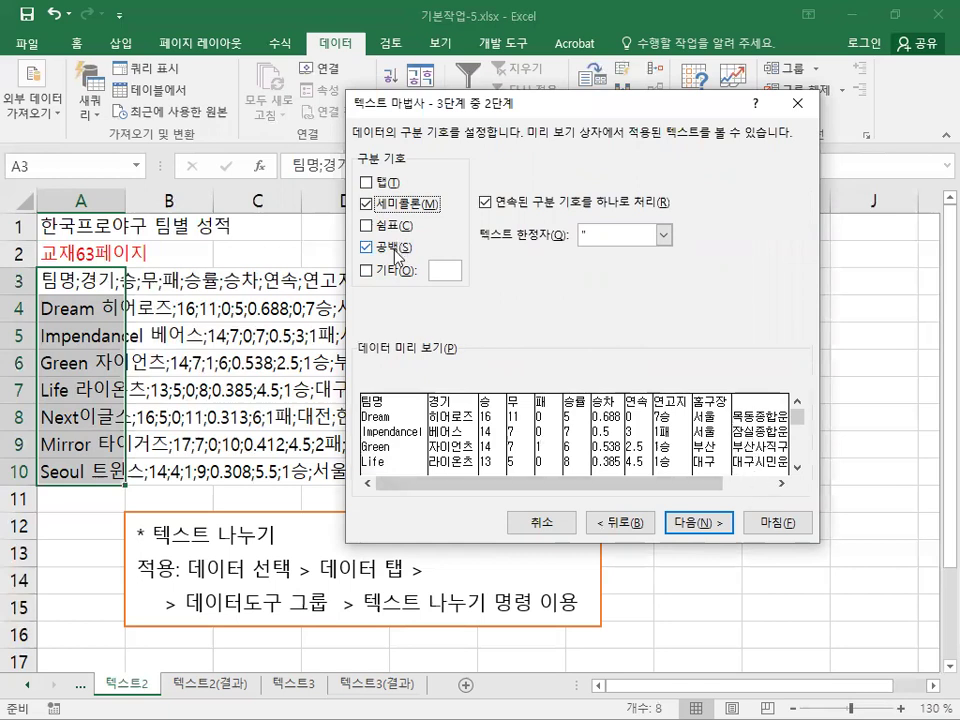
pyautogui.click(366, 247)
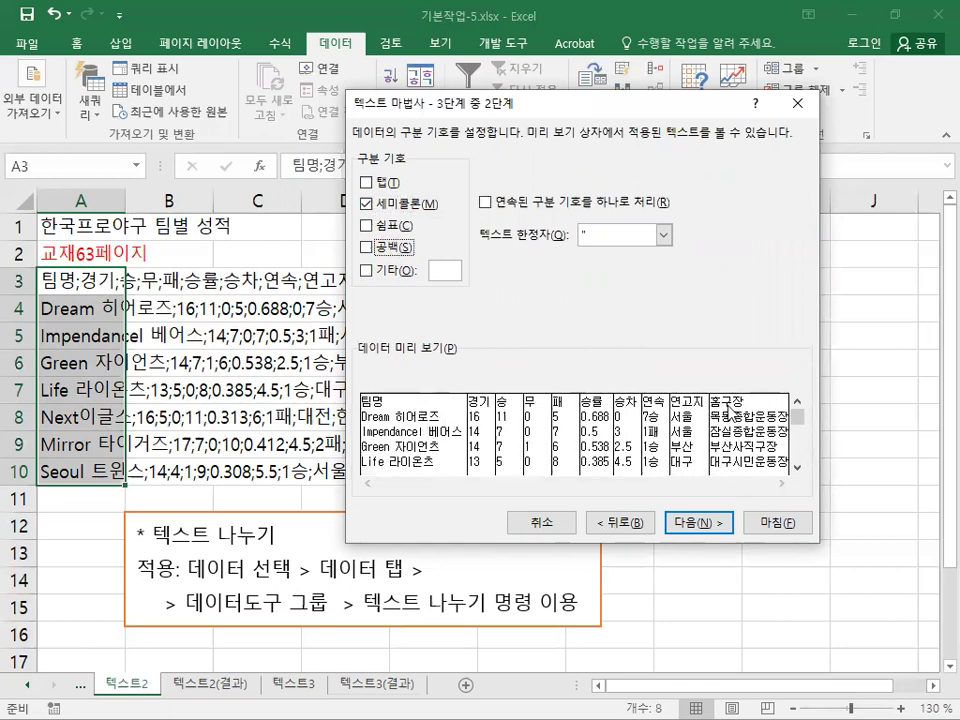
# Skip the 연고지 column, finish the split with $A$3 as the destination, and save the workbook.
pyautogui.click(710, 524)
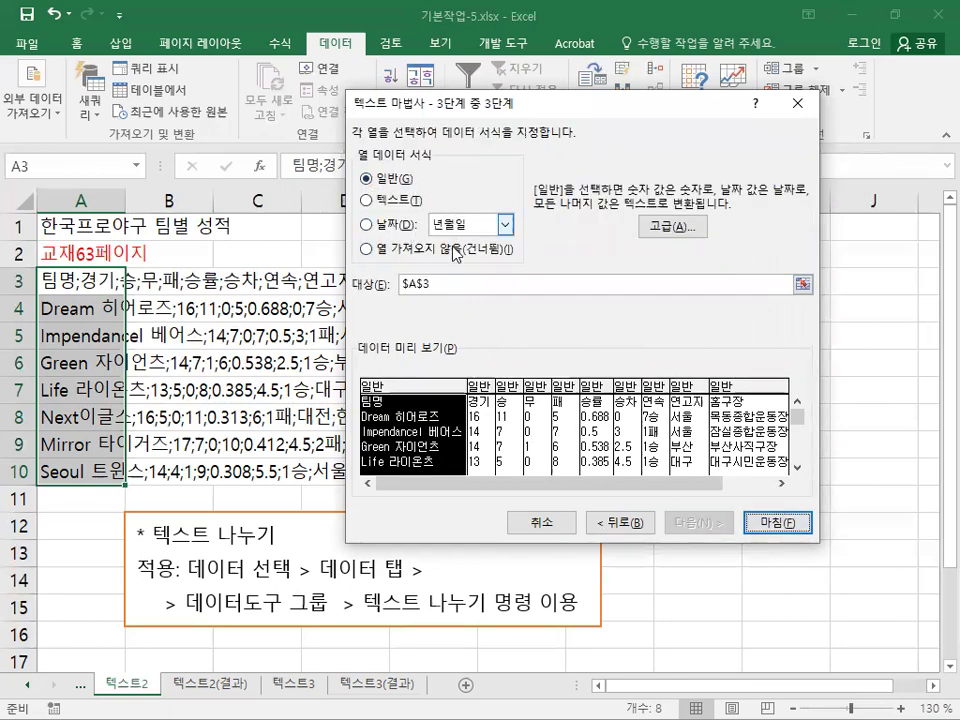
pyautogui.click(481, 433)
pyautogui.click(508, 438)
pyautogui.click(536, 444)
pyautogui.click(565, 450)
pyautogui.click(594, 457)
pyautogui.click(701, 437)
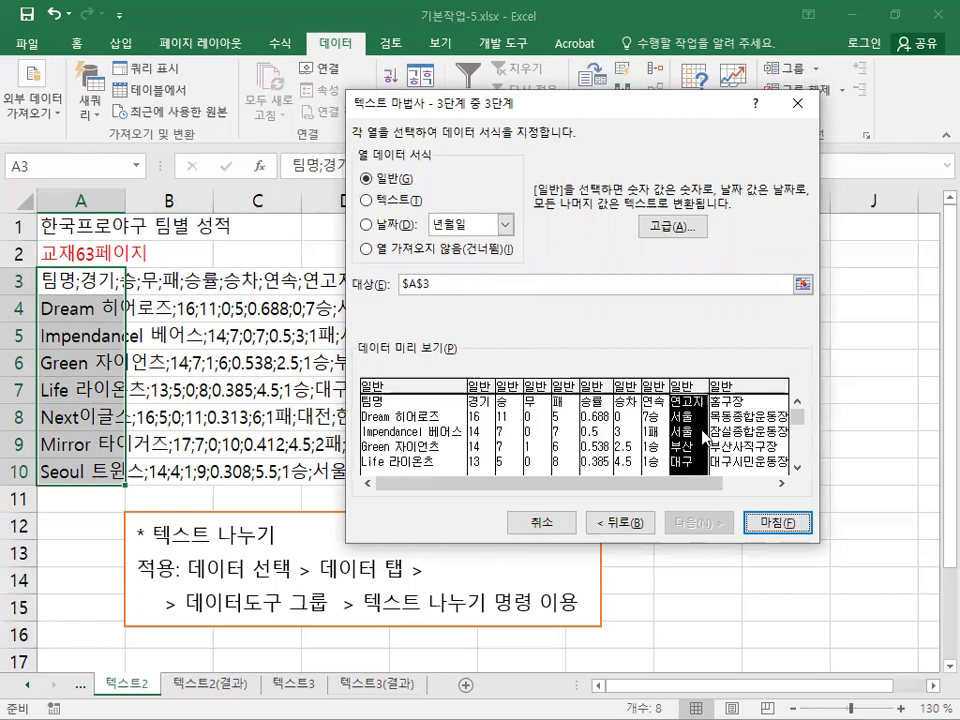
pyautogui.click(368, 249)
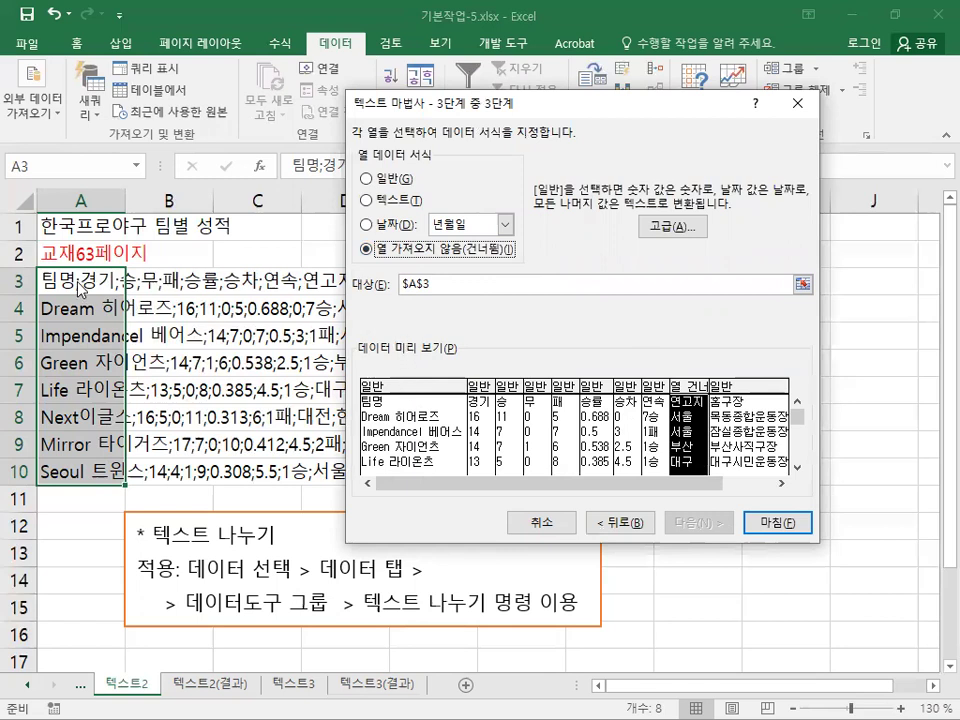
pyautogui.click(772, 524)
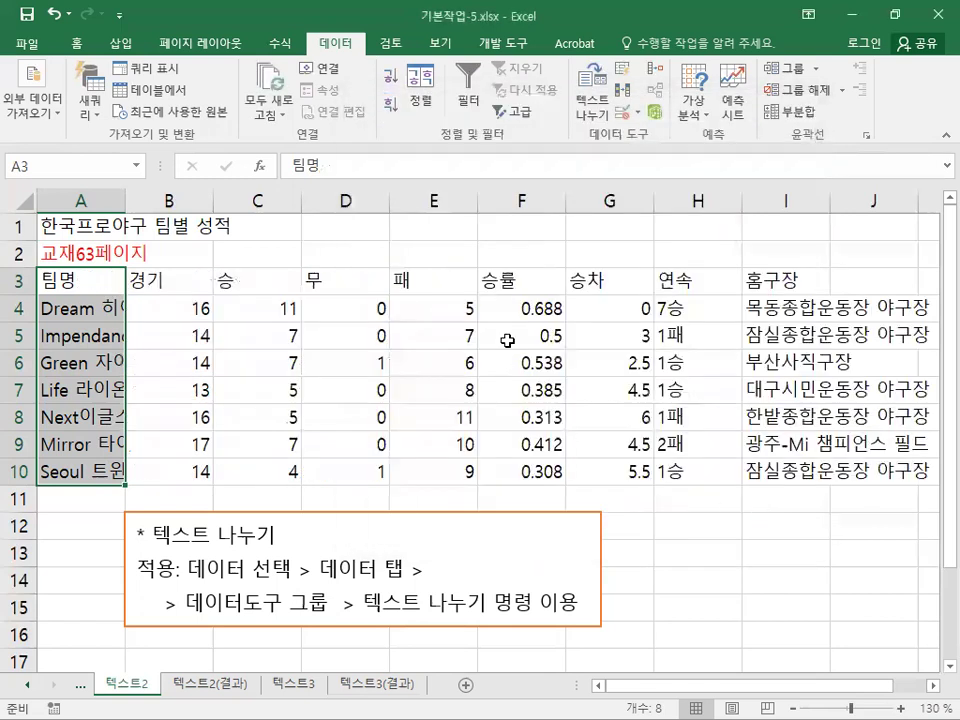
pyautogui.click(35, 18)
# Open 기본작업-6.xlsx from the 이론 folder and enable its blocked external data content.
pyautogui.click(27, 50)
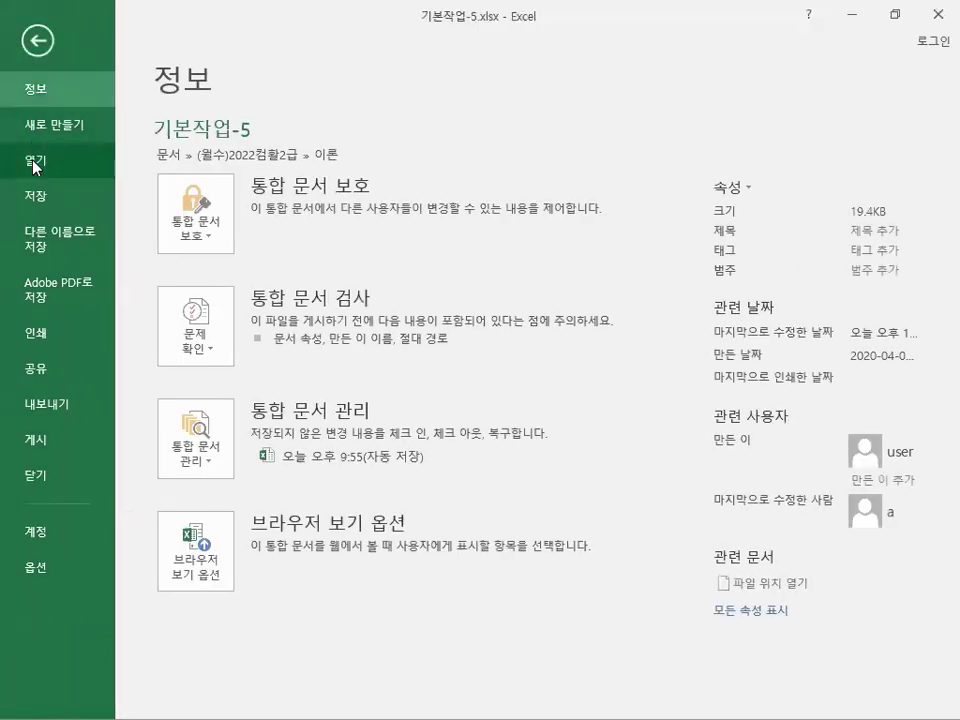
pyautogui.click(40, 170)
pyautogui.click(225, 366)
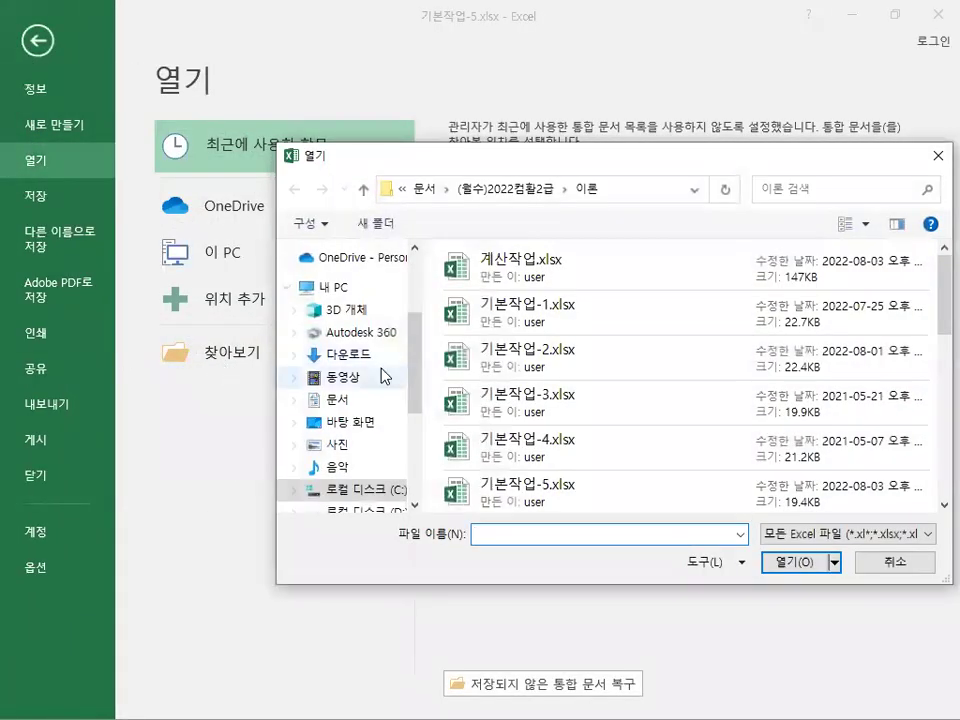
pyautogui.click(568, 492)
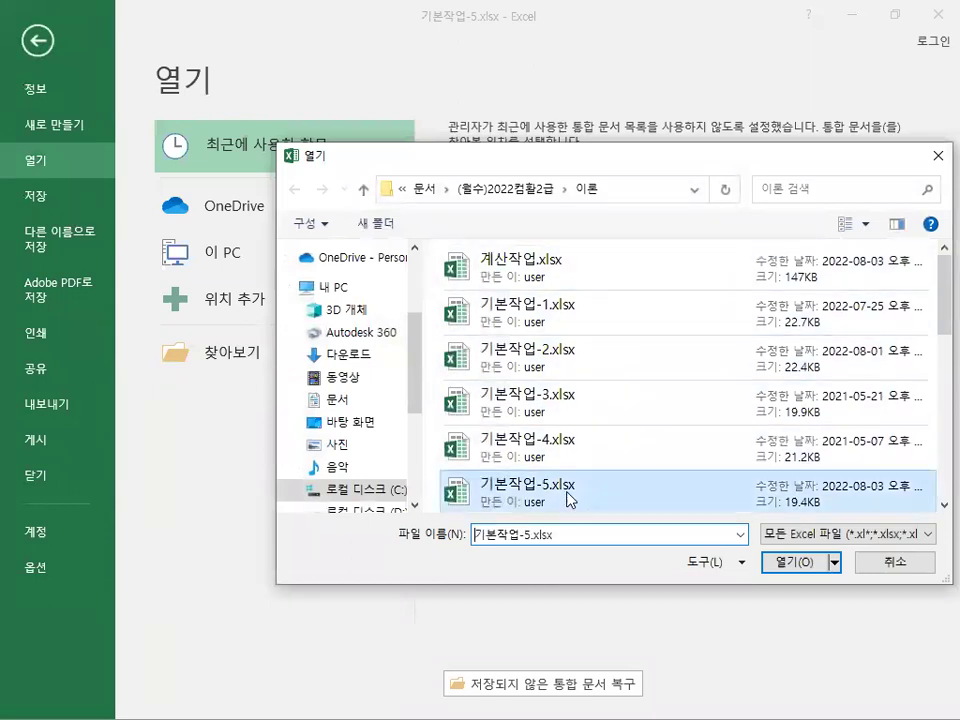
pyautogui.scroll(-3, 575, 492)
pyautogui.click(490, 405)
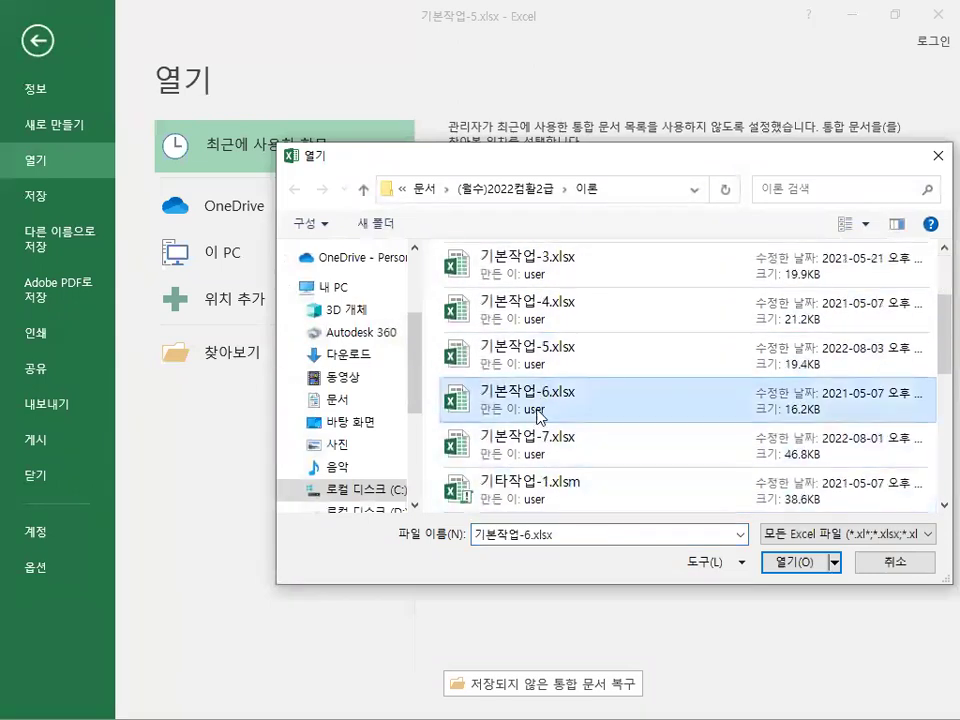
pyautogui.click(807, 567)
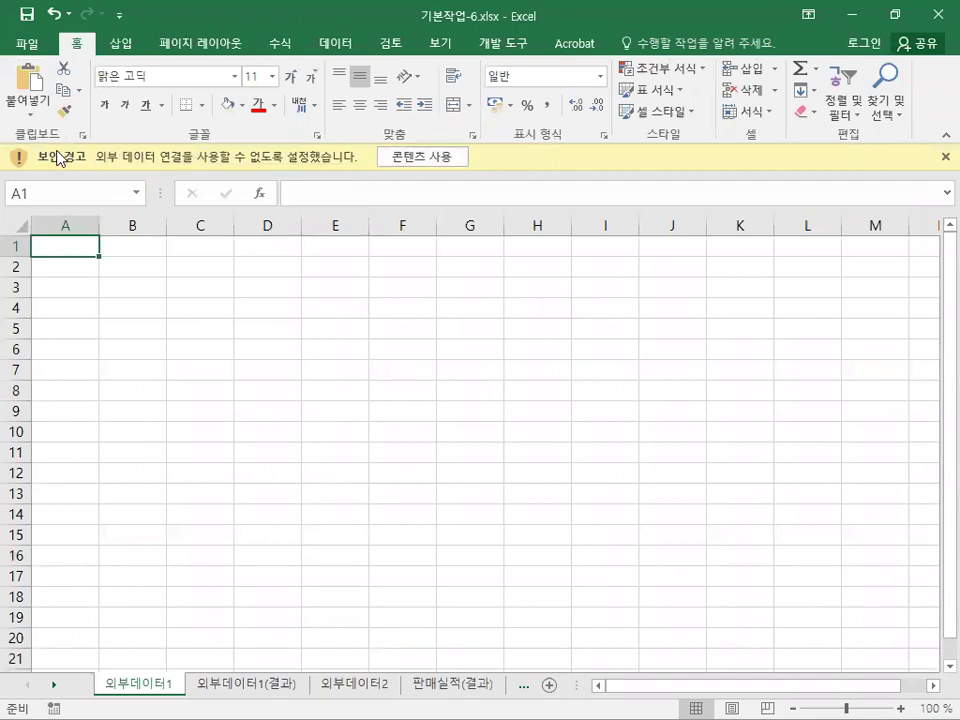
pyautogui.click(433, 160)
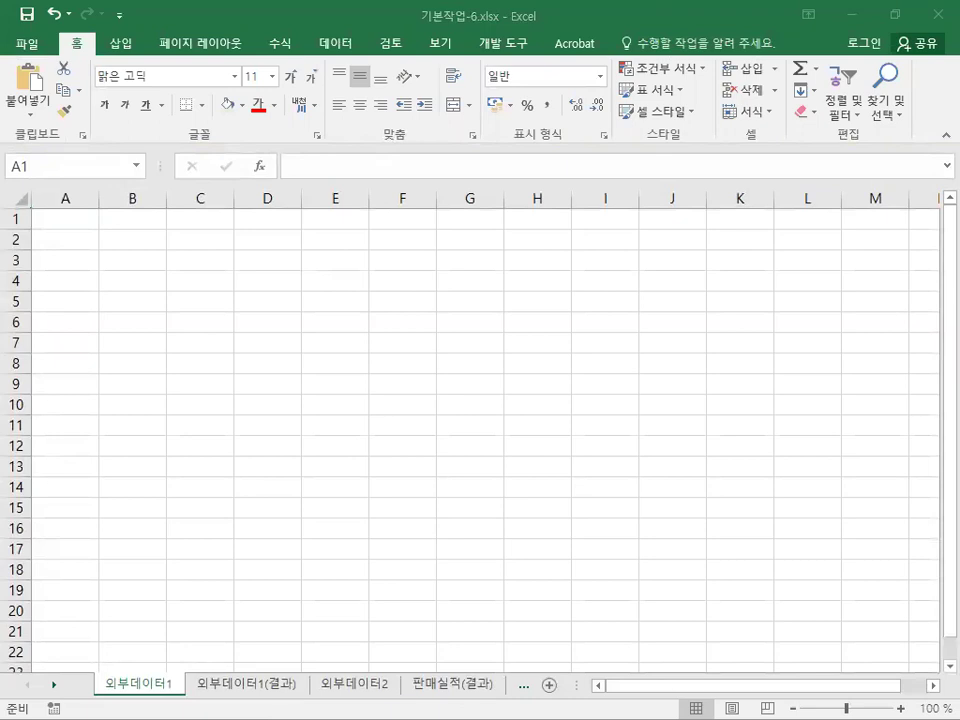
# Copy the page label 교재65페이지 into cell A1 of the 외부데이터1 sheet.
pyautogui.hotkey('ctrl', 'c')
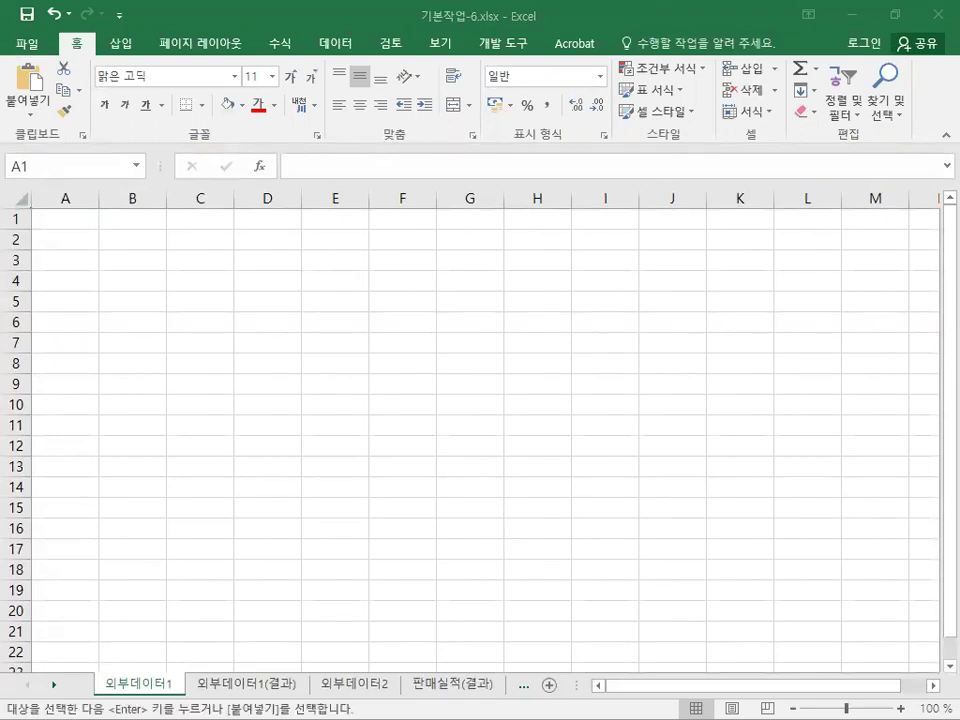
pyautogui.click(75, 216)
pyautogui.rightClick(75, 216)
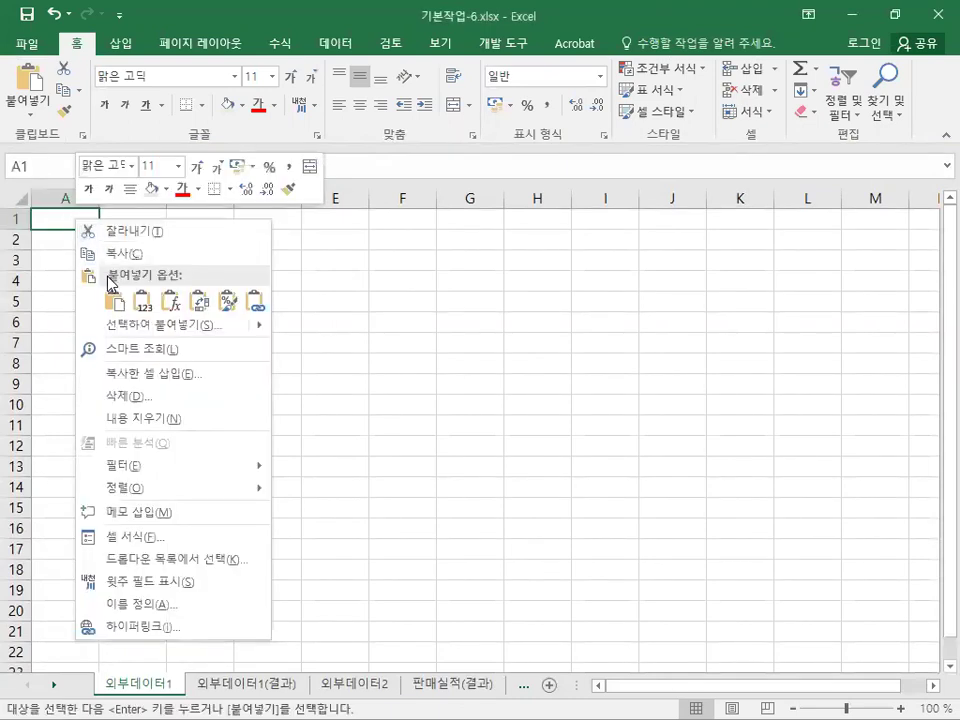
pyautogui.click(92, 301)
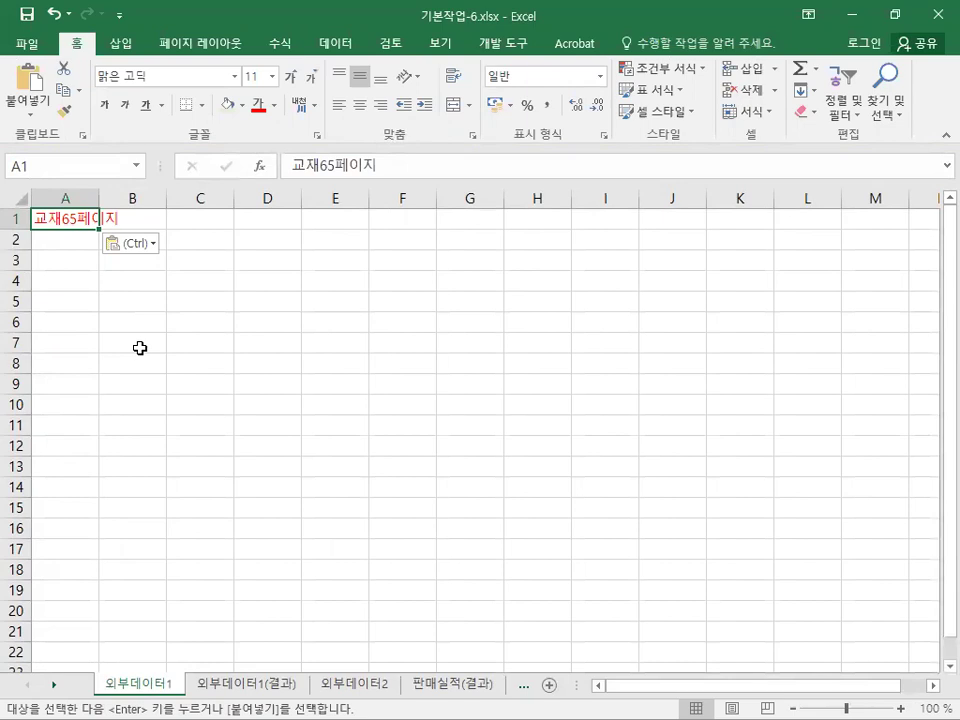
# Paste the 외부데이터 가져오기 and sheet management note text box at cell C2 on 외부데이터1.
pyautogui.hotkey('alt', 'Tab')
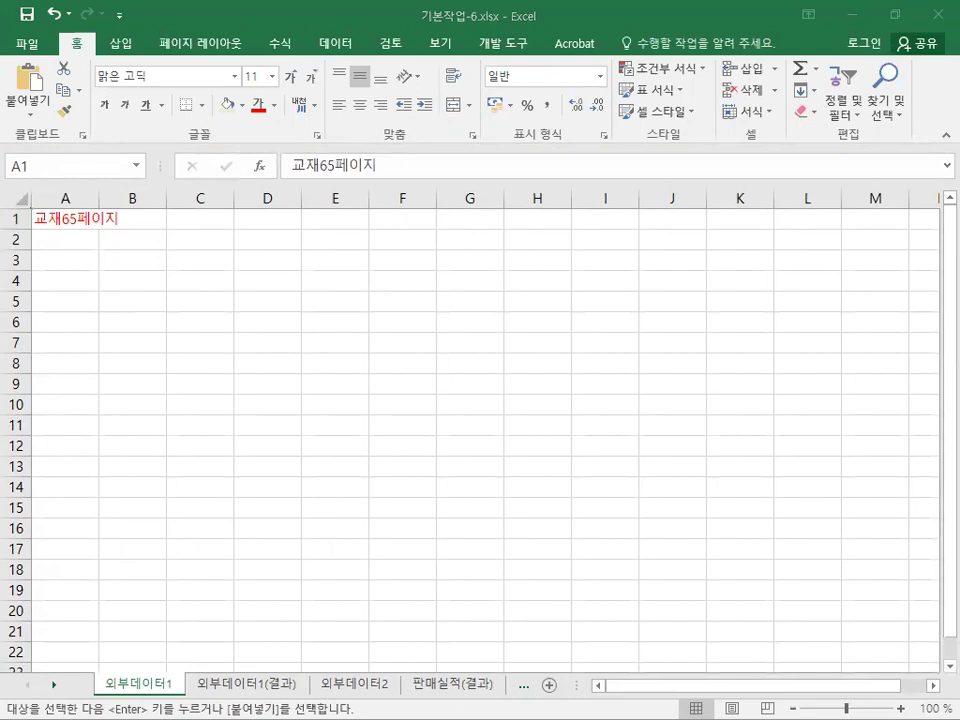
pyautogui.rightClick(200, 240)
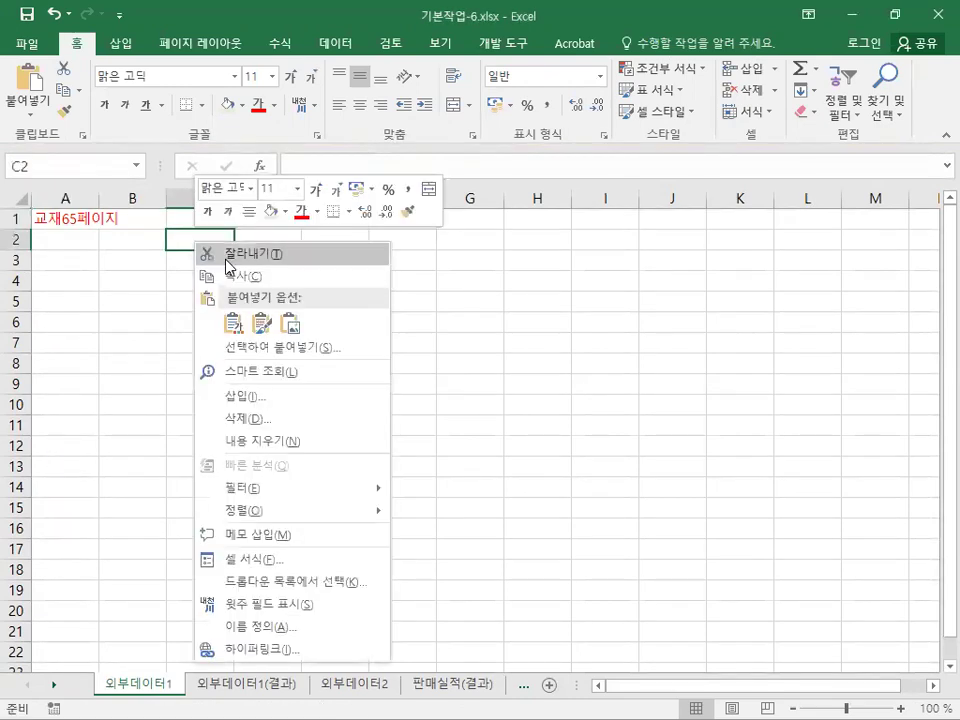
pyautogui.click(233, 325)
pyautogui.click(132, 315)
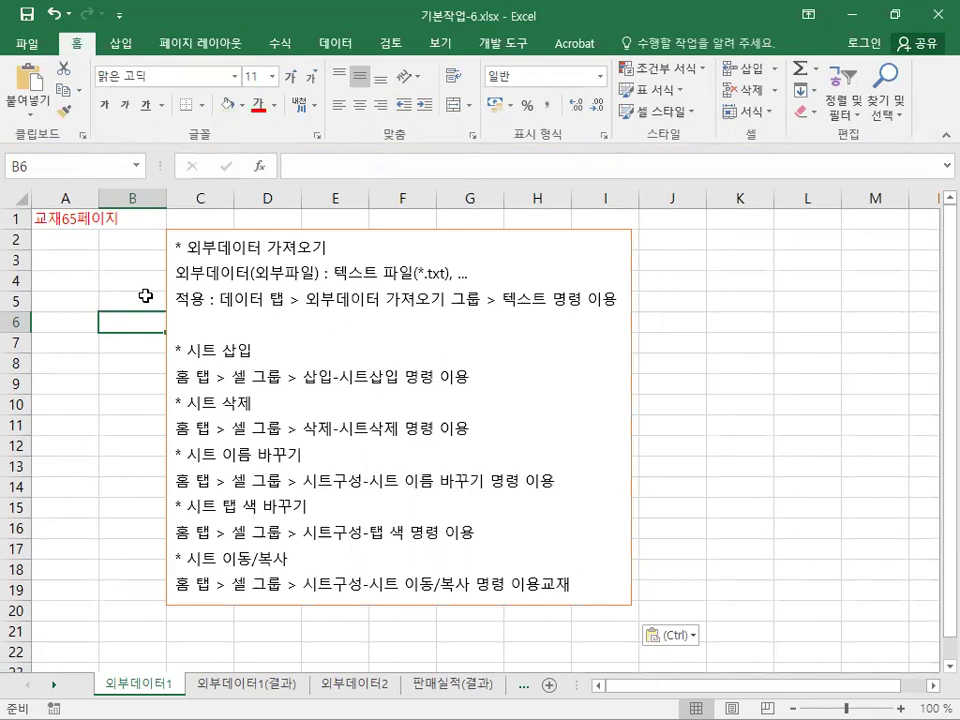
# Restore the 기본작업-6.xlsx window to a smaller size, widen it and reposition it to show the separate external data import commands.
pyautogui.click(340, 46)
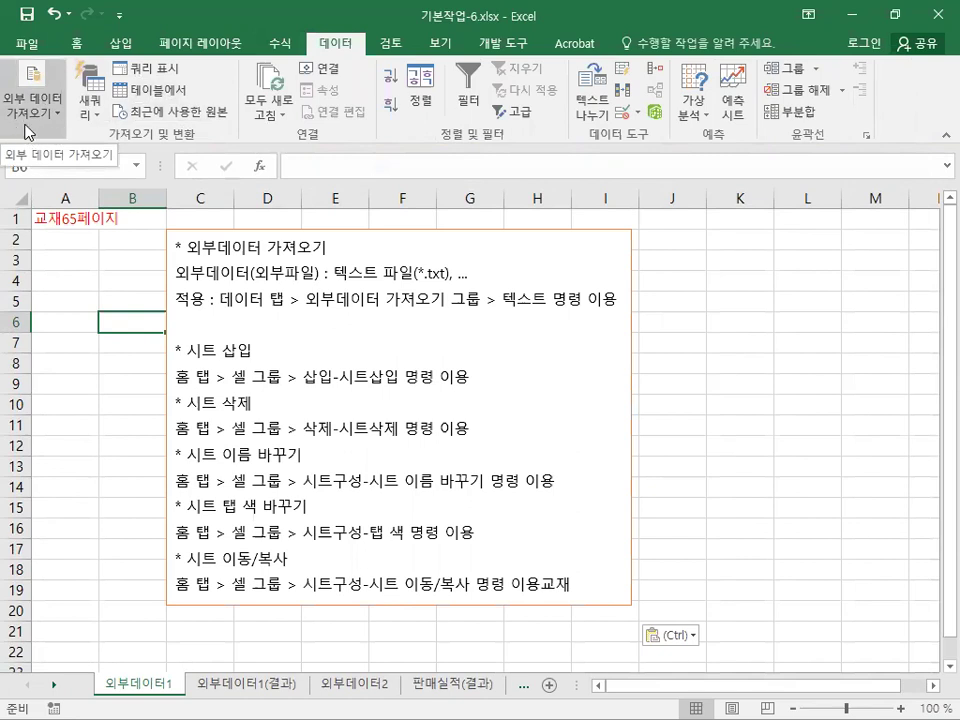
pyautogui.doubleClick(330, 18)
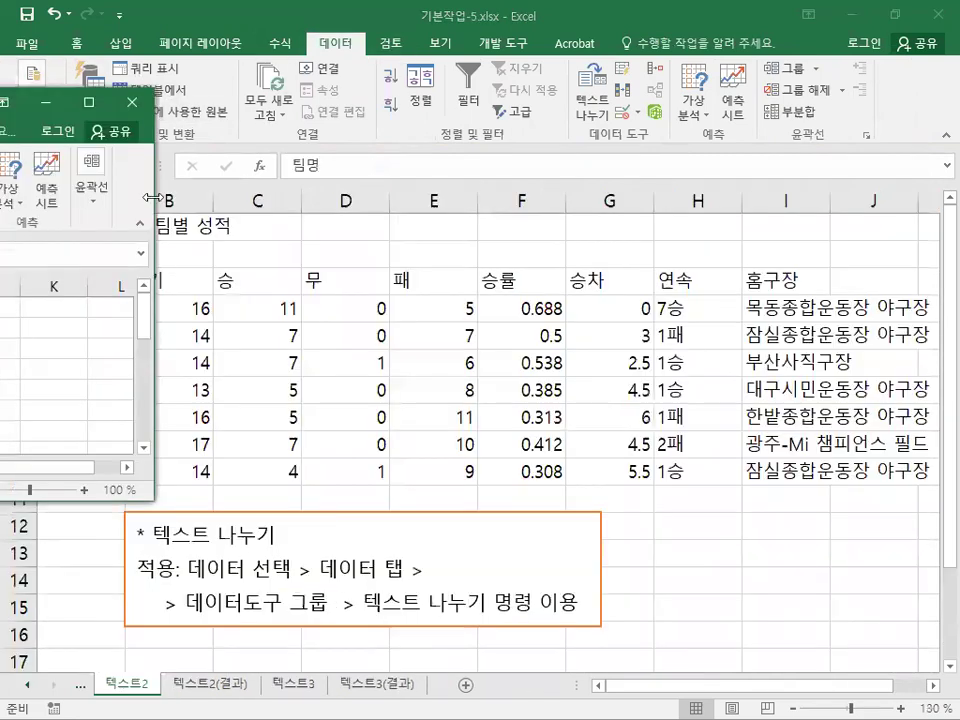
pyautogui.moveTo(153, 197); pyautogui.dragTo(865, 190)
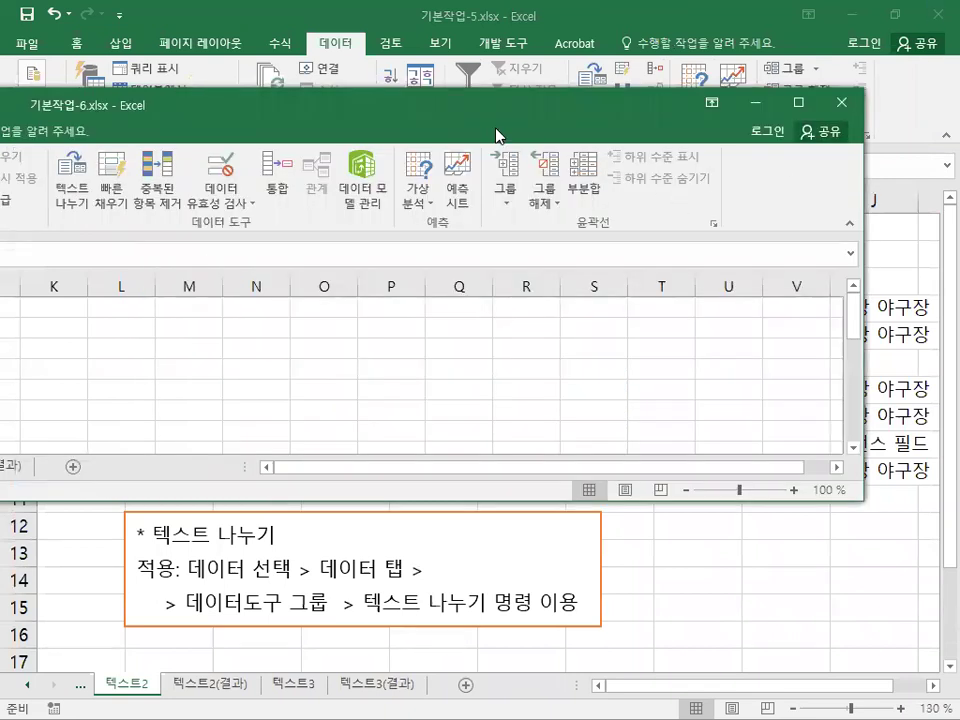
pyautogui.moveTo(278, 110); pyautogui.dragTo(959, 133)
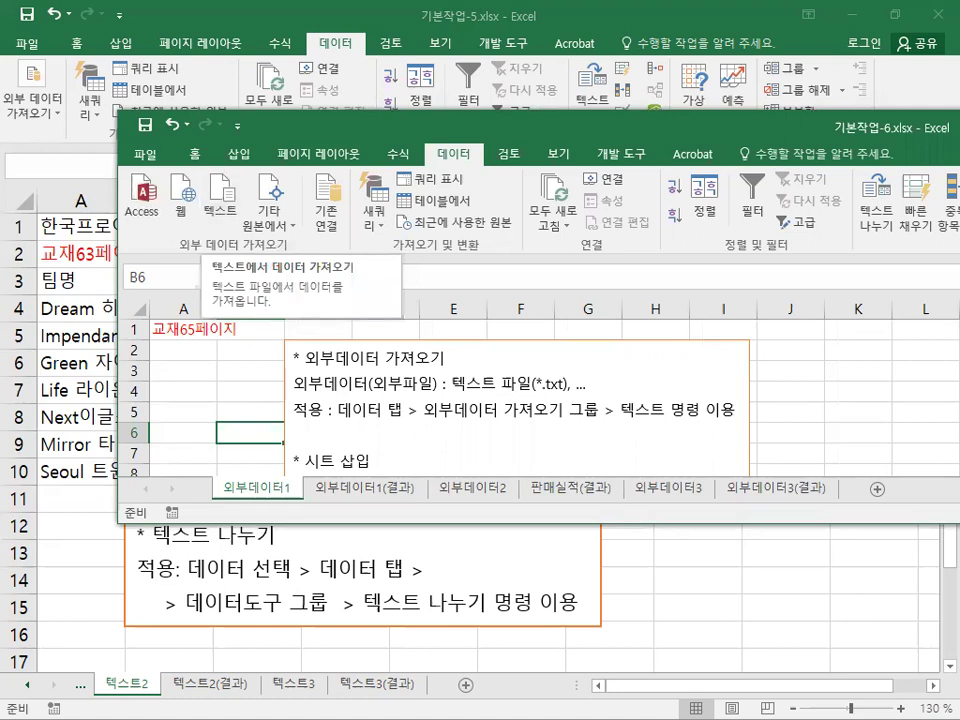
# Switch to Notepad, examine the file types offered for saving a document, then cancel and close Notepad.
pyautogui.click(217, 230)
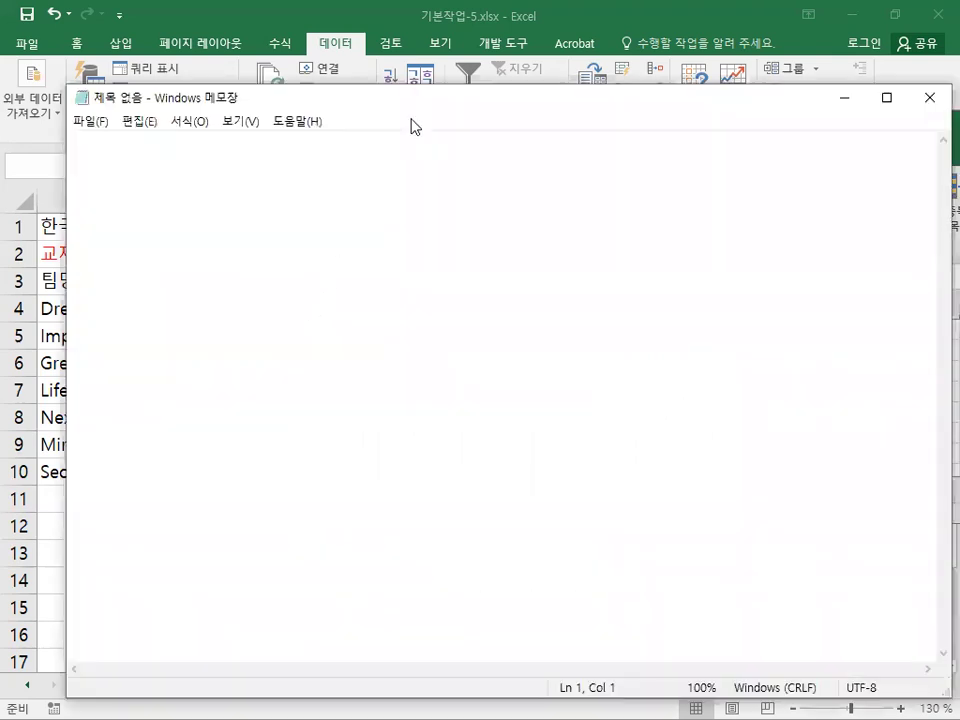
pyautogui.click(88, 121)
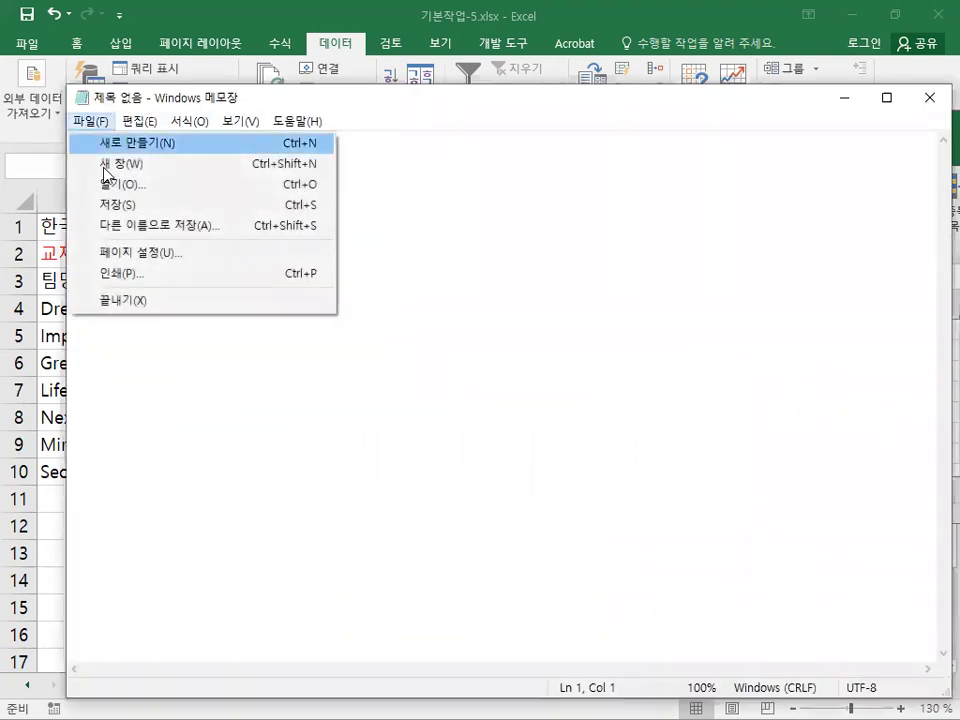
pyautogui.click(134, 228)
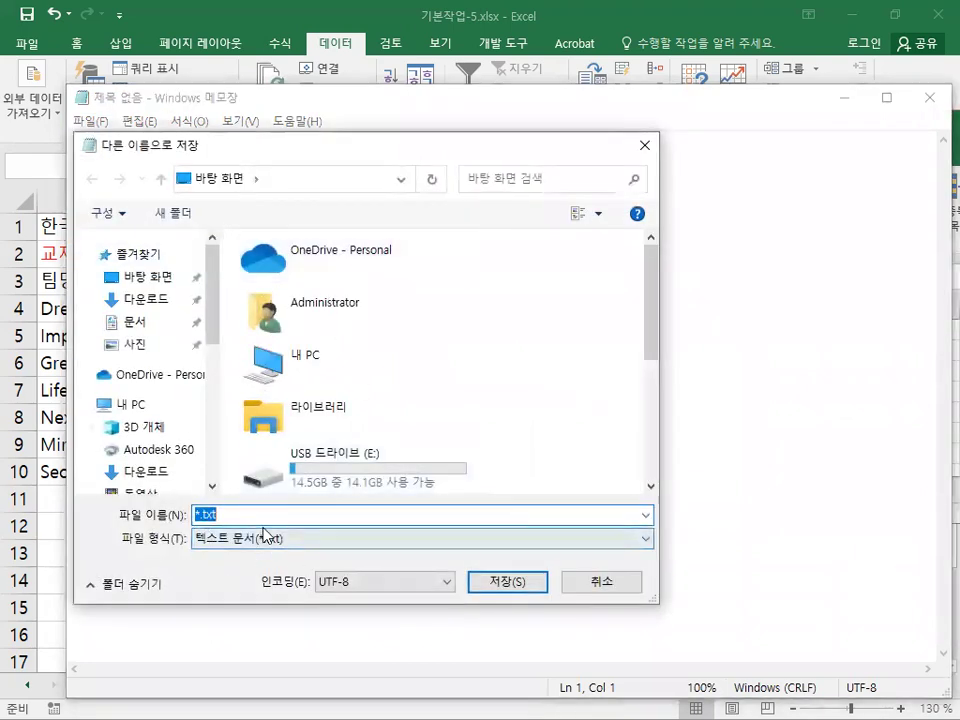
pyautogui.click(296, 546)
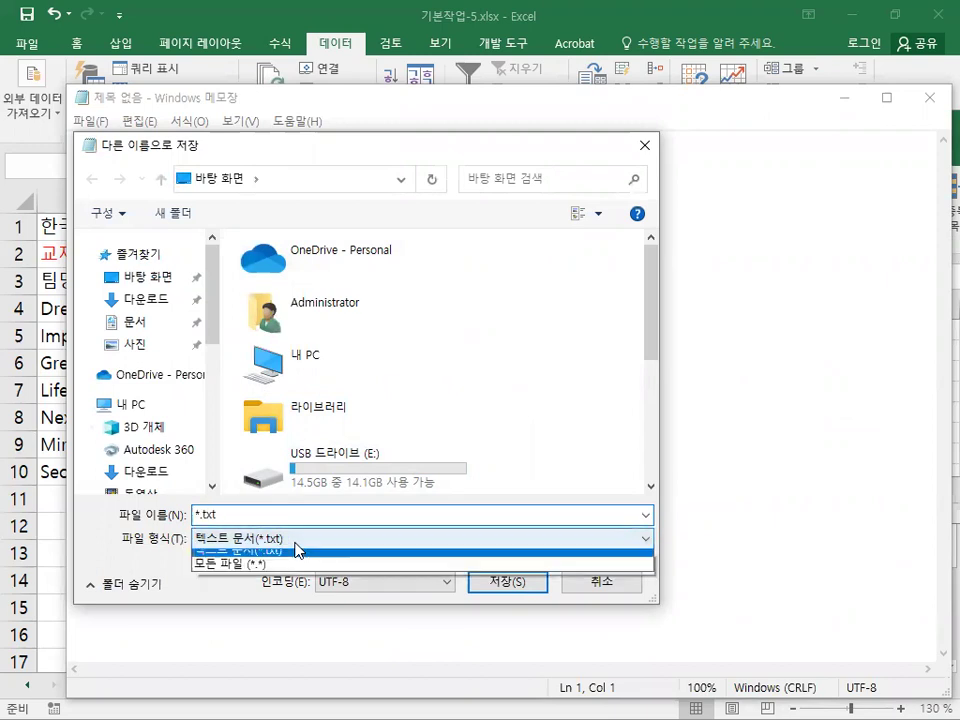
pyautogui.click(300, 550)
pyautogui.click(612, 587)
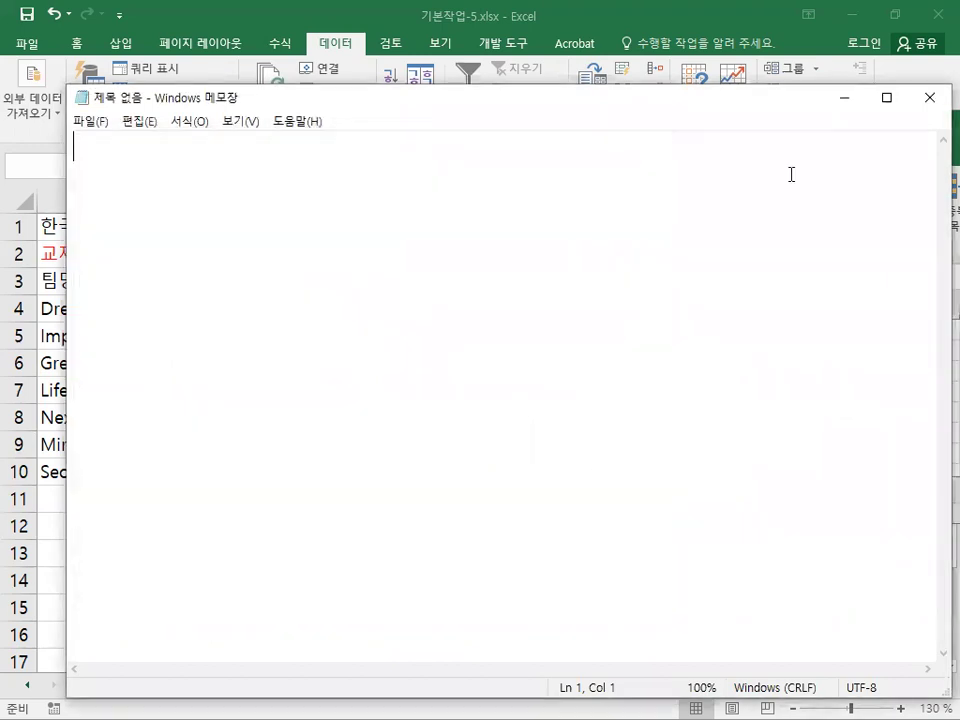
pyautogui.click(932, 99)
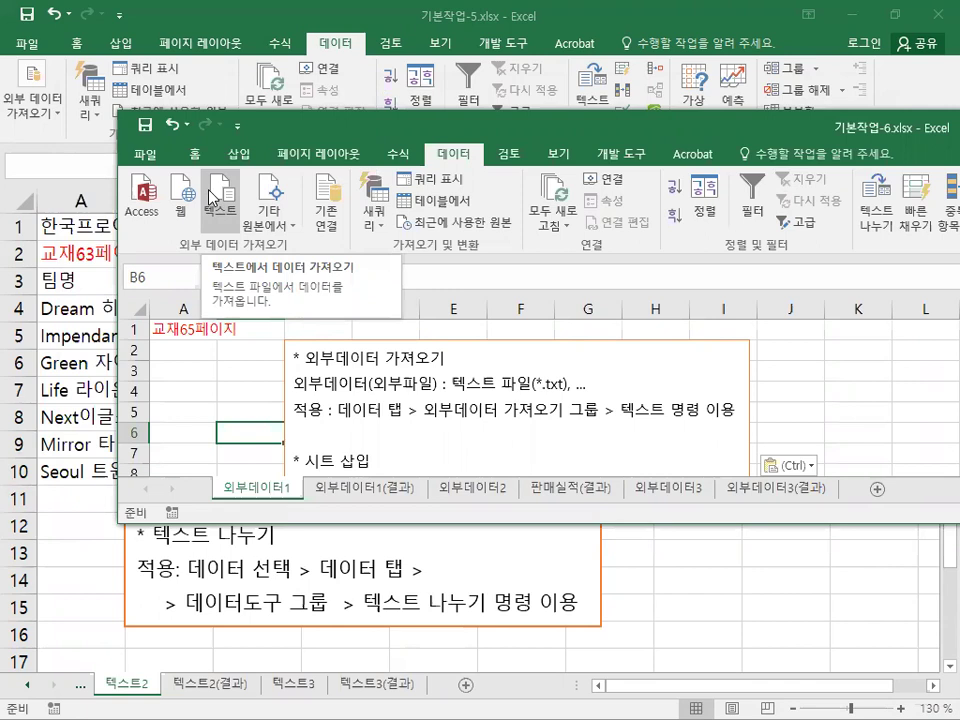
# Examine the other external data sources available for import, then close the list and shift the 기본작업-6.xlsx window.
pyautogui.click(279, 216)
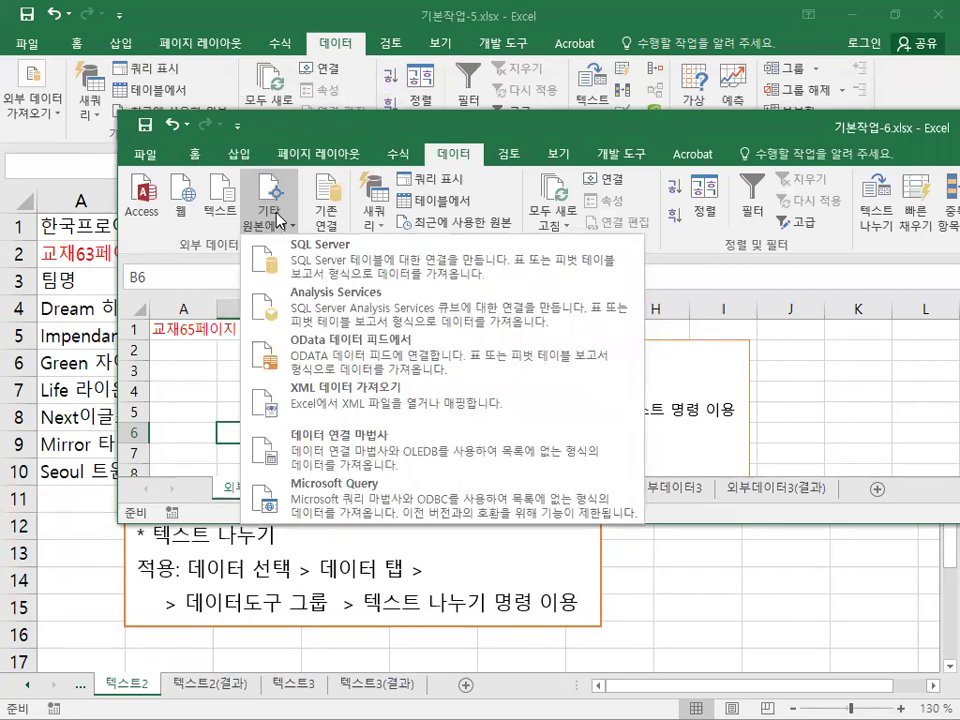
pyautogui.click(377, 124)
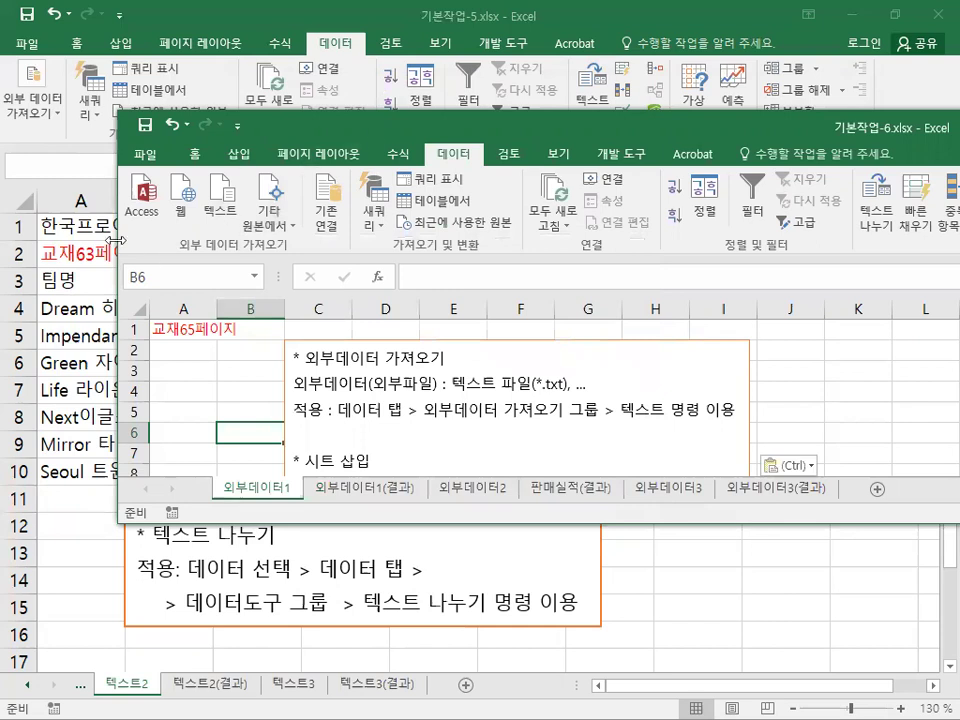
pyautogui.moveTo(241, 128); pyautogui.dragTo(175, 130)
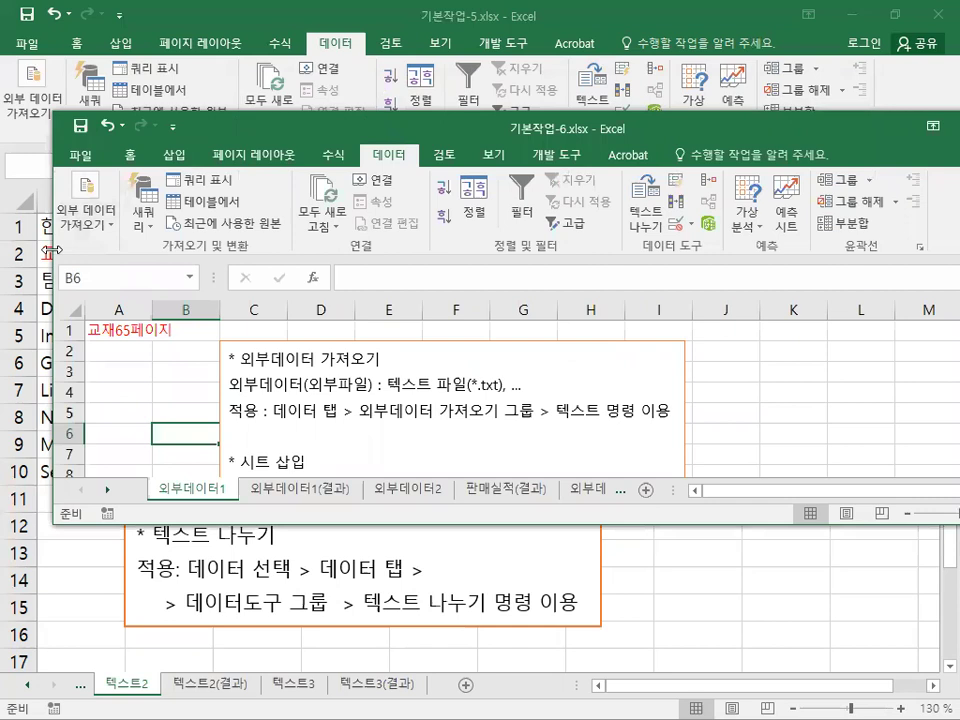
# Narrow the 기본작업-6.xlsx window, close the 기본작업-5.xlsx workbook, and maximize 기본작업-6.xlsx.
pyautogui.moveTo(52, 250); pyautogui.dragTo(211, 250)
pyautogui.click(939, 15)
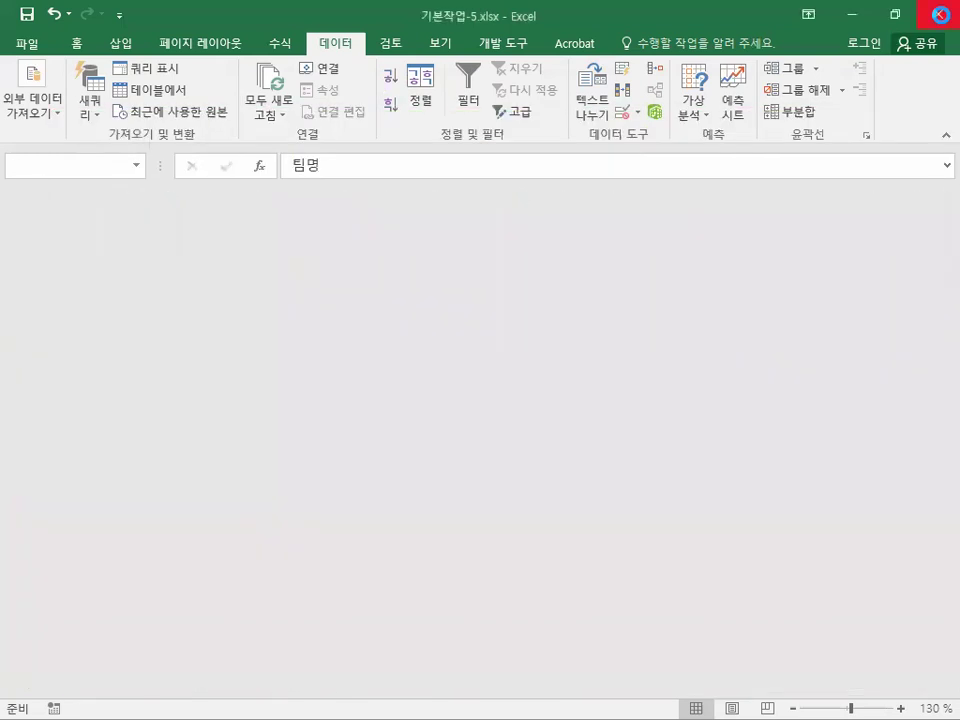
pyautogui.doubleClick(720, 131)
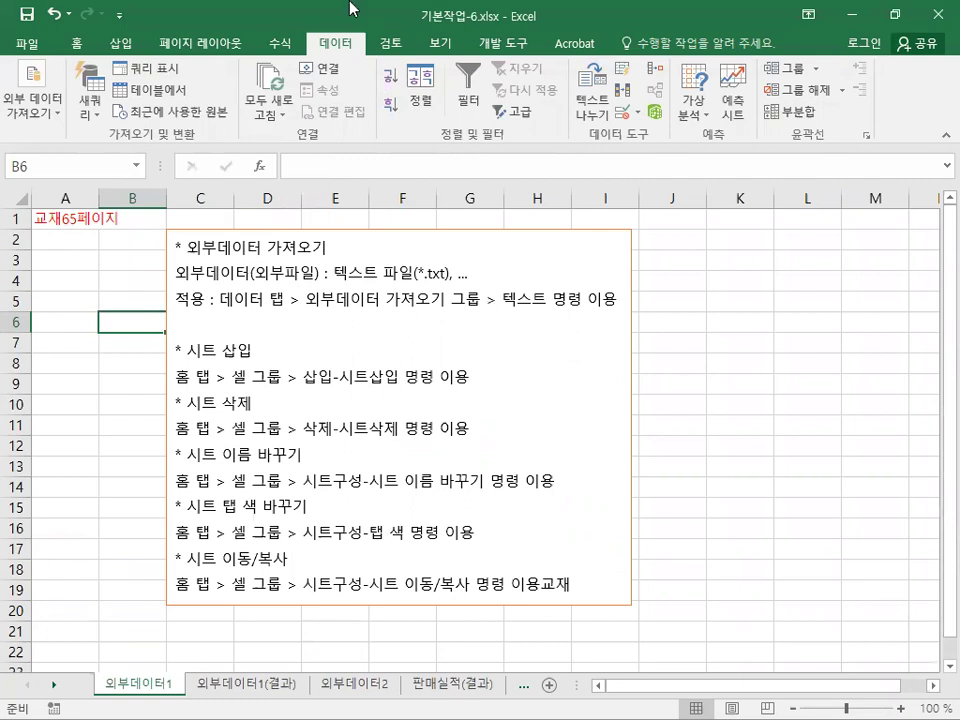
# Browse for a file to open and look through the Excel files in the 이론 folder.
pyautogui.click(33, 45)
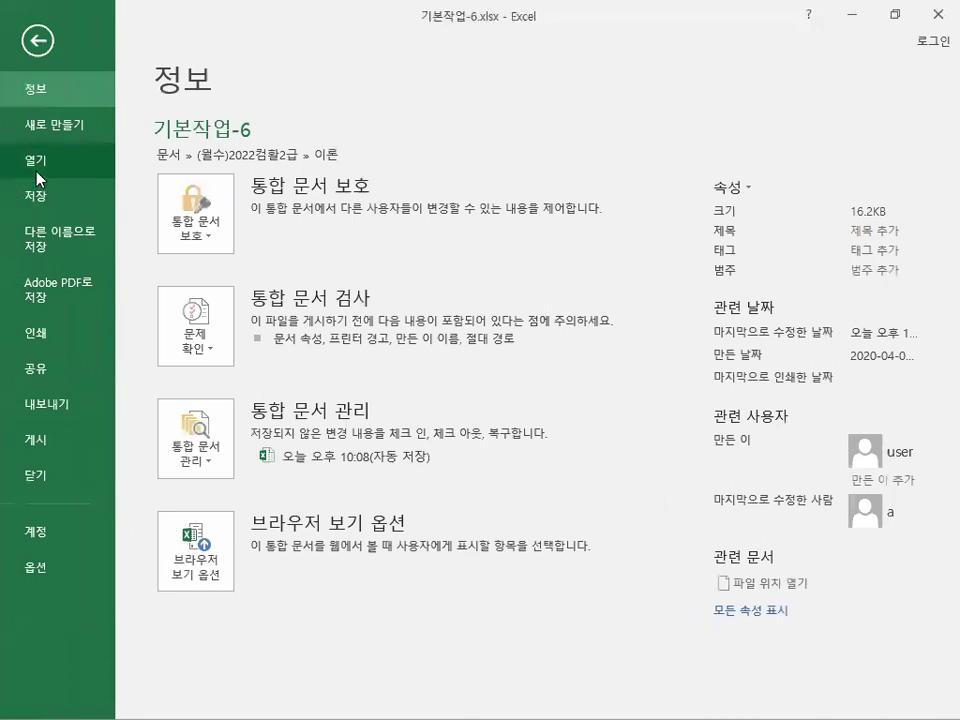
pyautogui.click(36, 162)
pyautogui.click(250, 365)
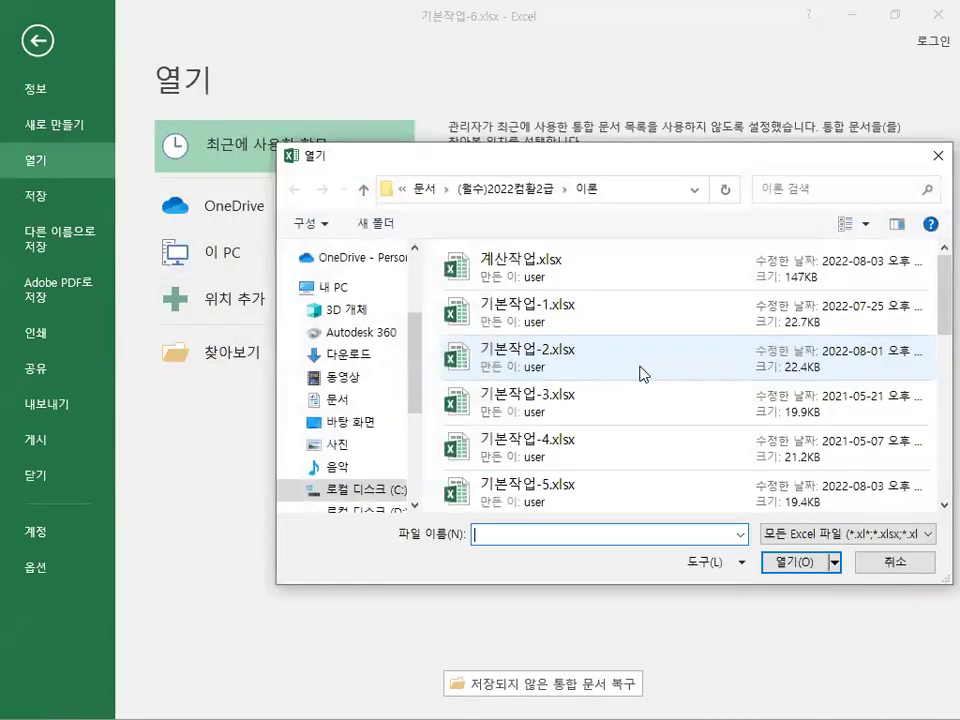
pyautogui.moveTo(655, 164); pyautogui.dragTo(489, 52)
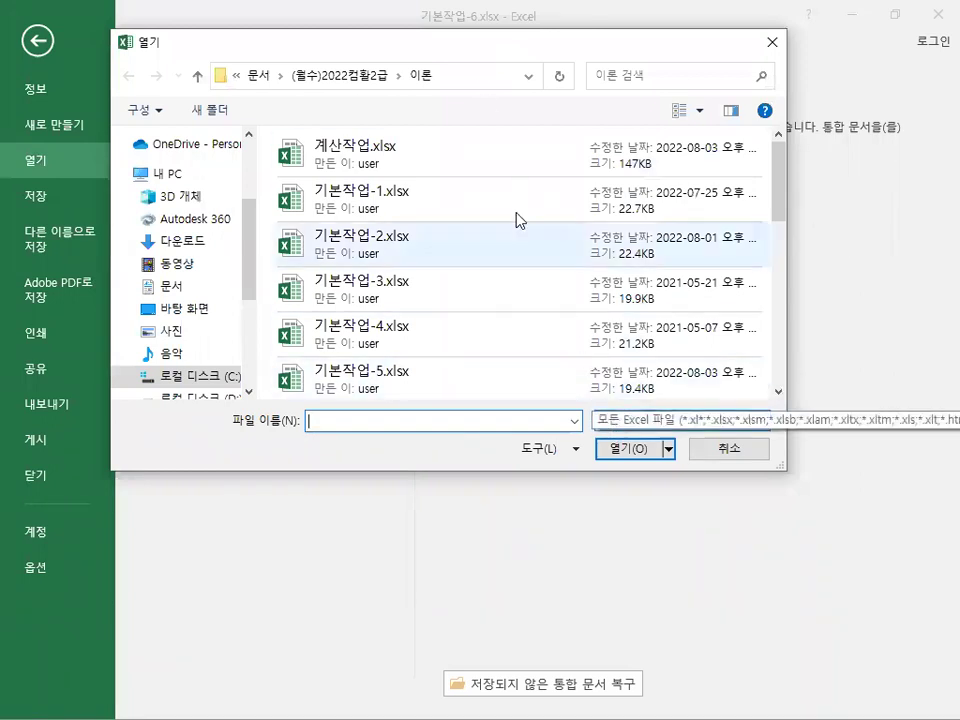
pyautogui.moveTo(780, 189); pyautogui.dragTo(793, 386)
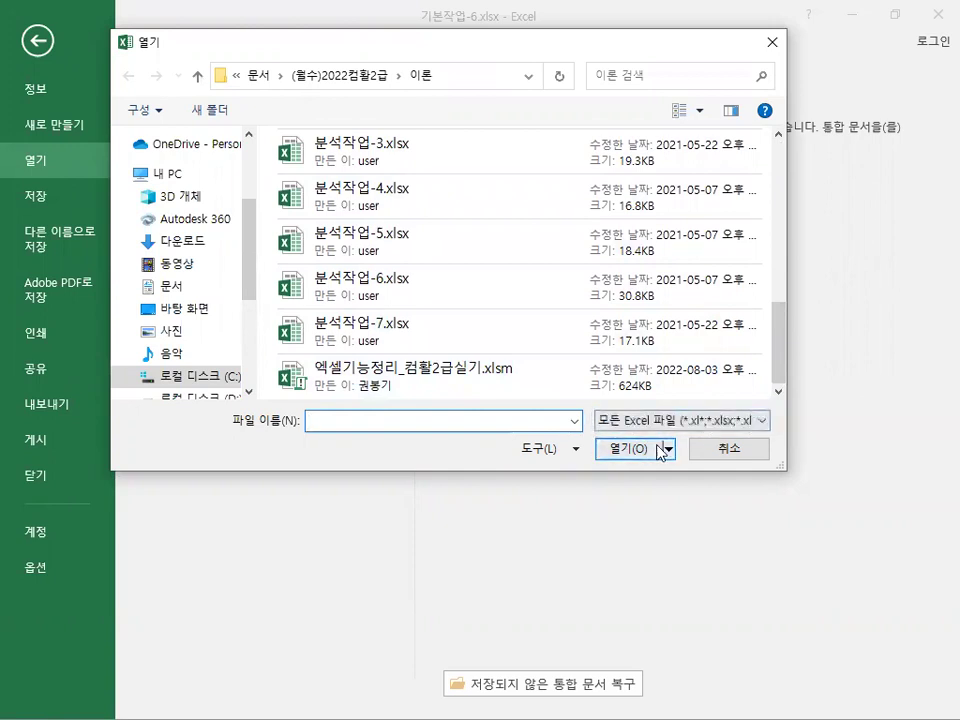
# List all file types (*.*) in the 이론 folder, examine the text files available, then cancel opening.
pyautogui.click(758, 421)
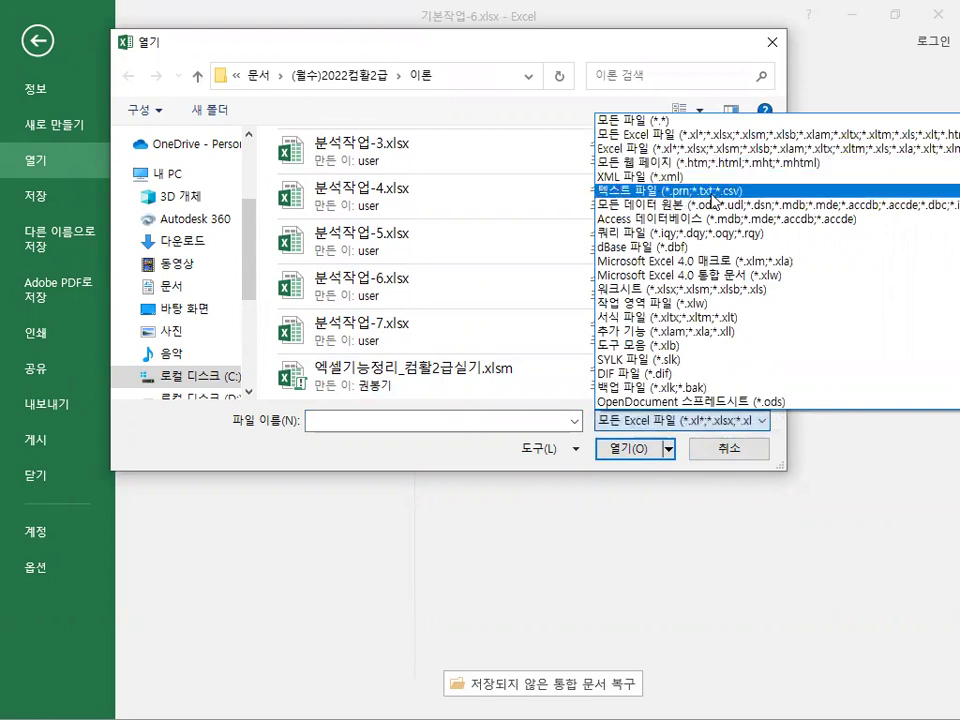
pyautogui.click(663, 124)
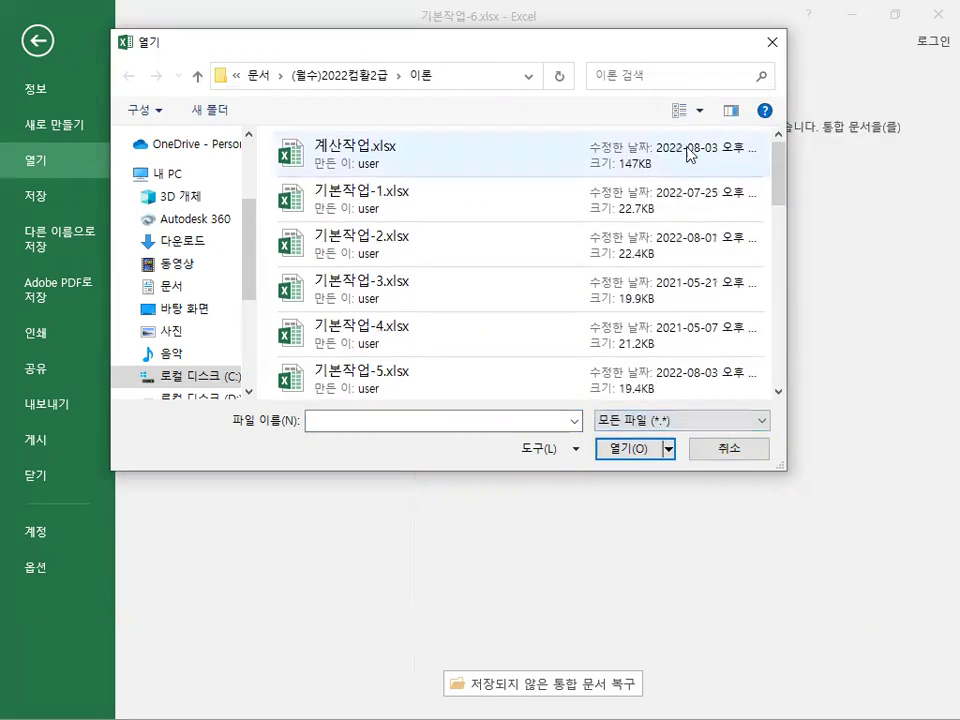
pyautogui.moveTo(776, 178); pyautogui.dragTo(774, 373)
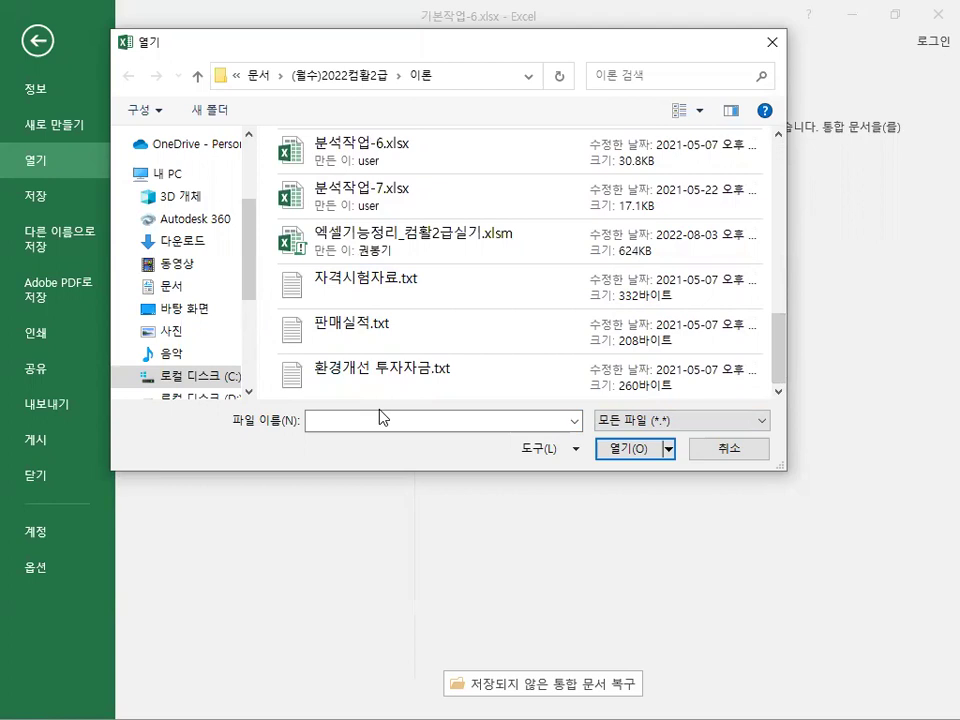
pyautogui.click(748, 452)
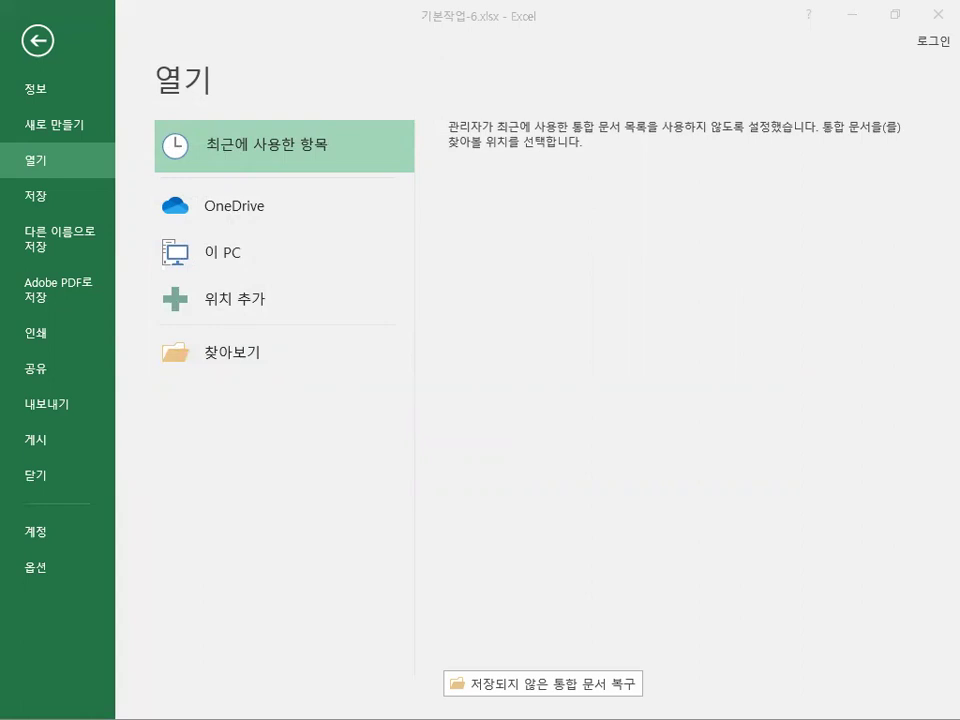
# Close the 기본작업-6.xlsx workbook, saving its changes.
pyautogui.click(935, 17)
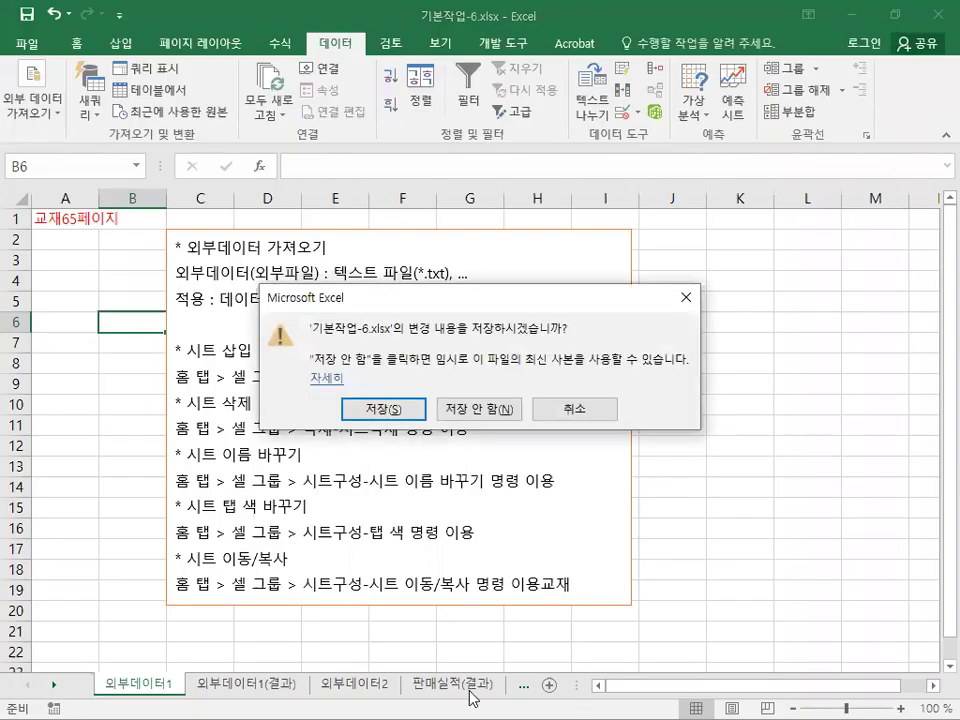
pyautogui.click(389, 410)
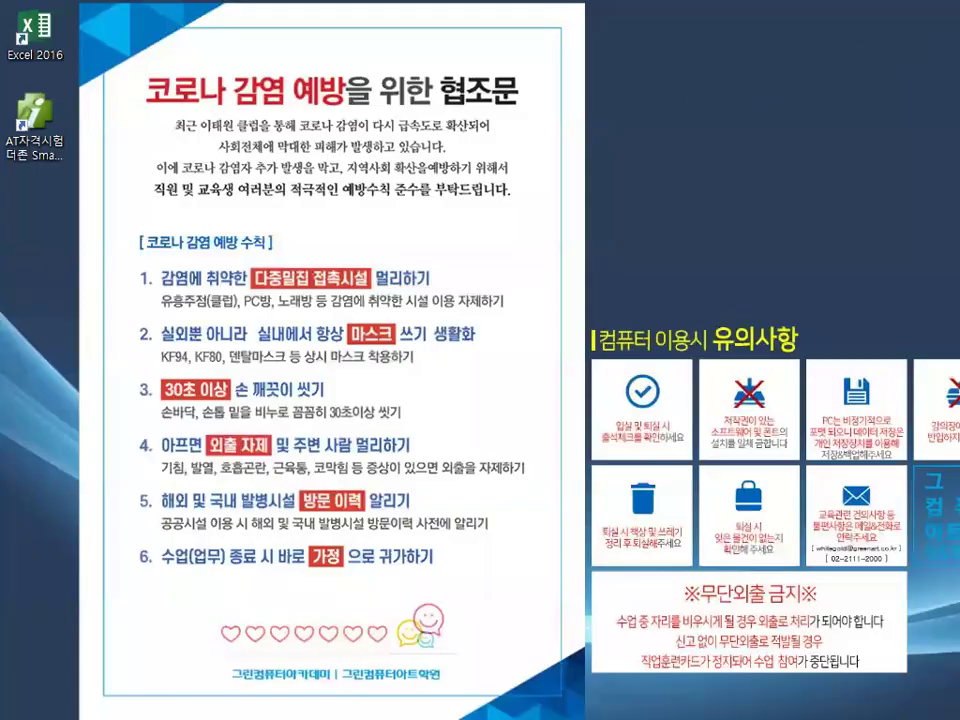